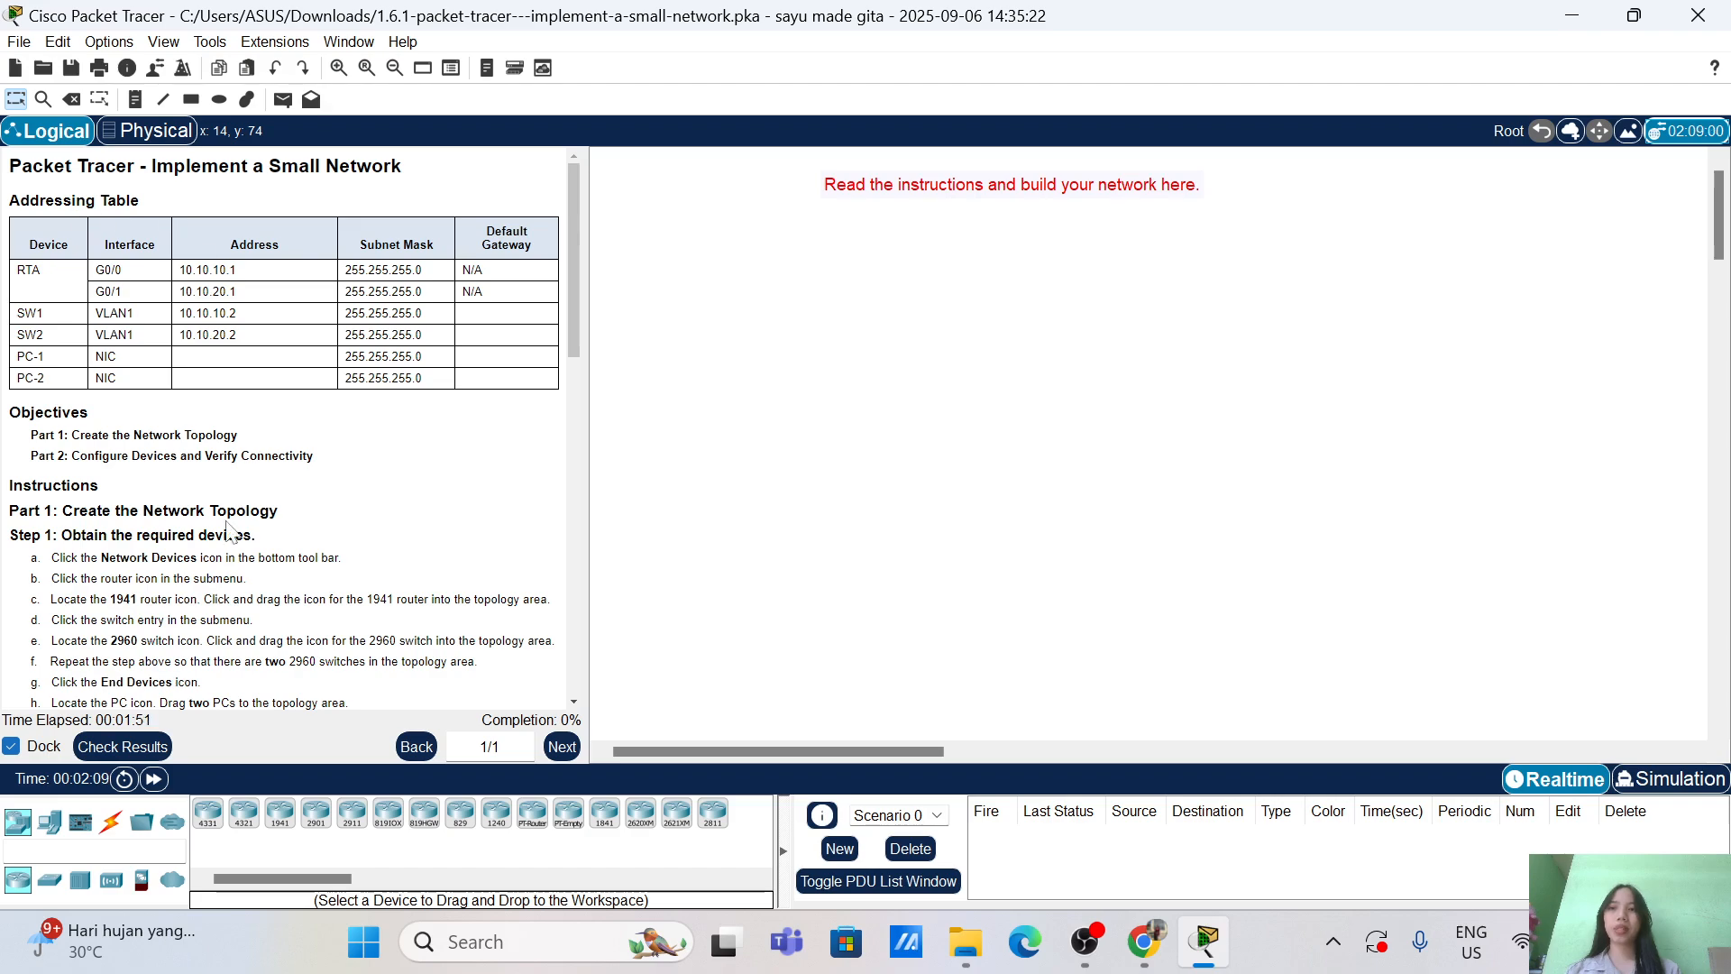
# Step: Review the activity's completion results and assessment items, then close the results window
pyautogui.scroll(-15, 284, 428)
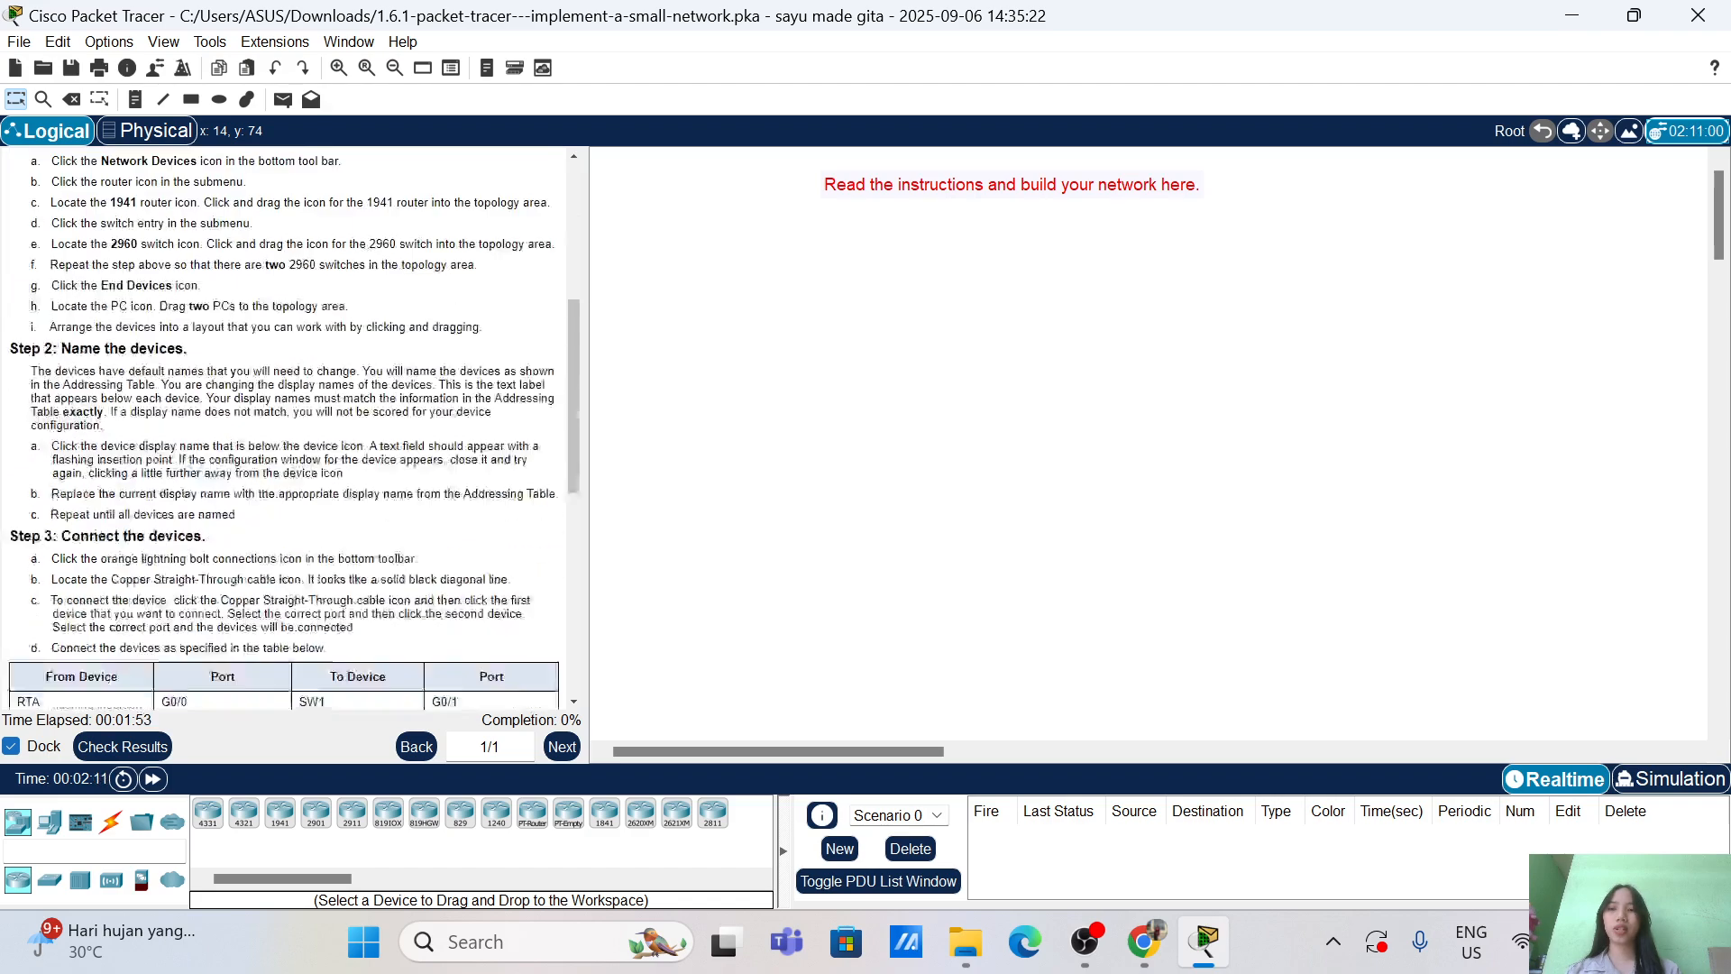
pyautogui.scroll(15, 284, 428)
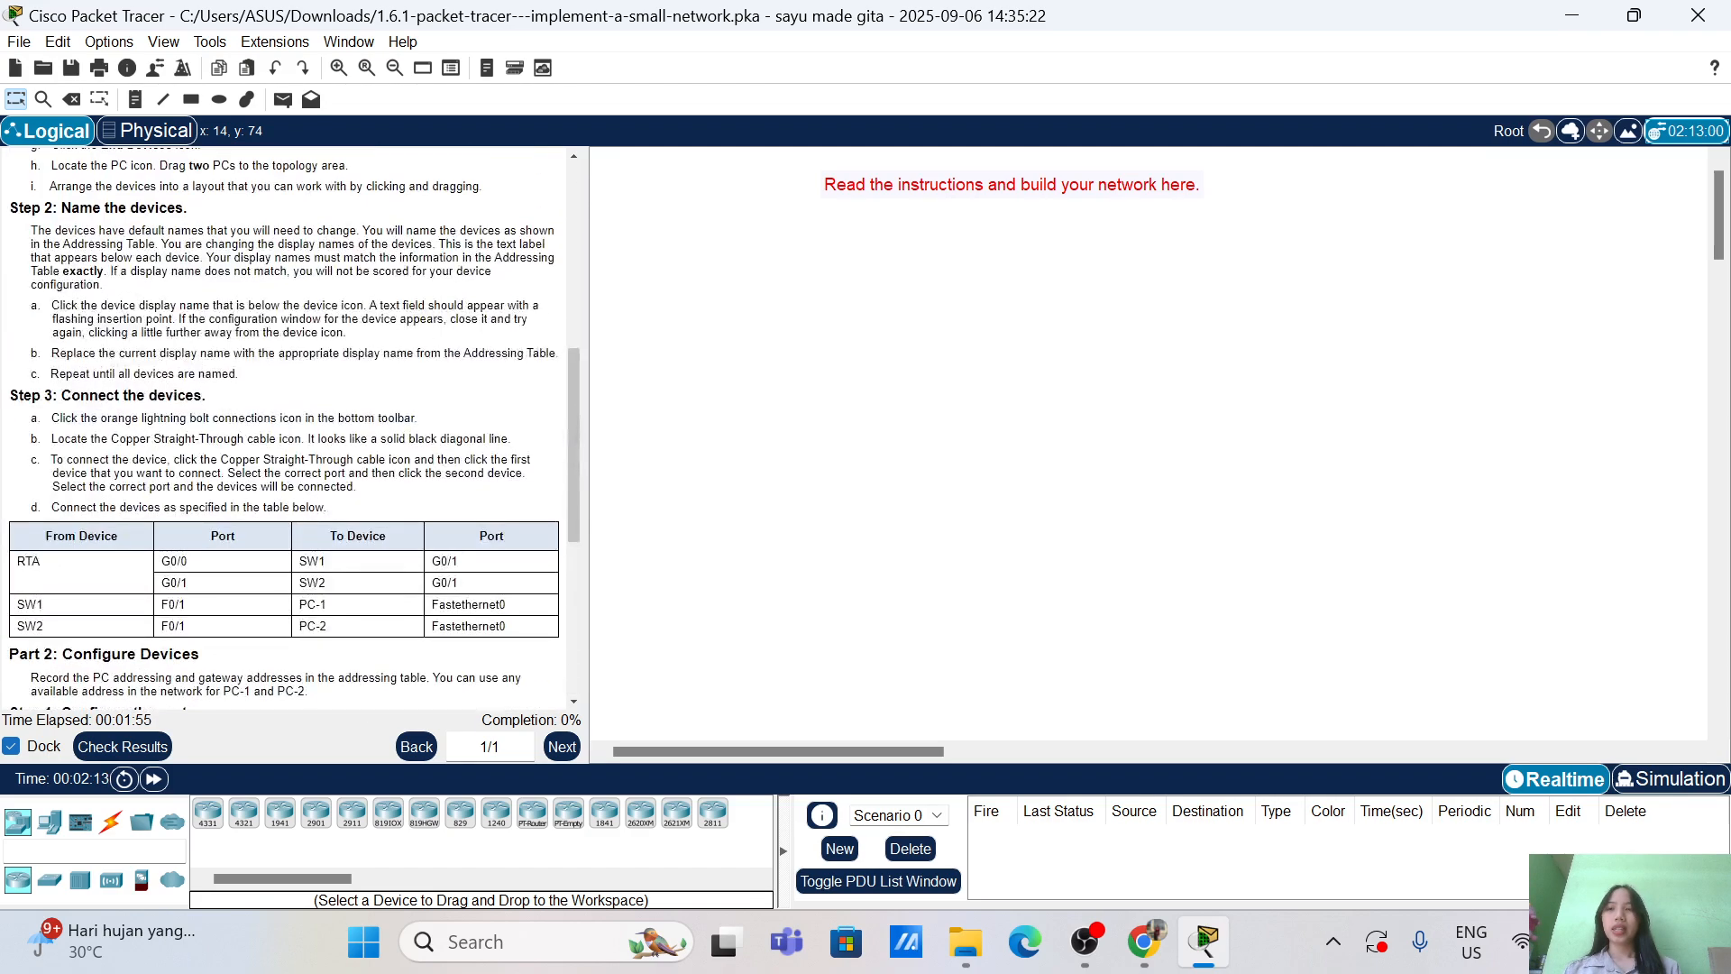
pyautogui.scroll(1, 140, 606)
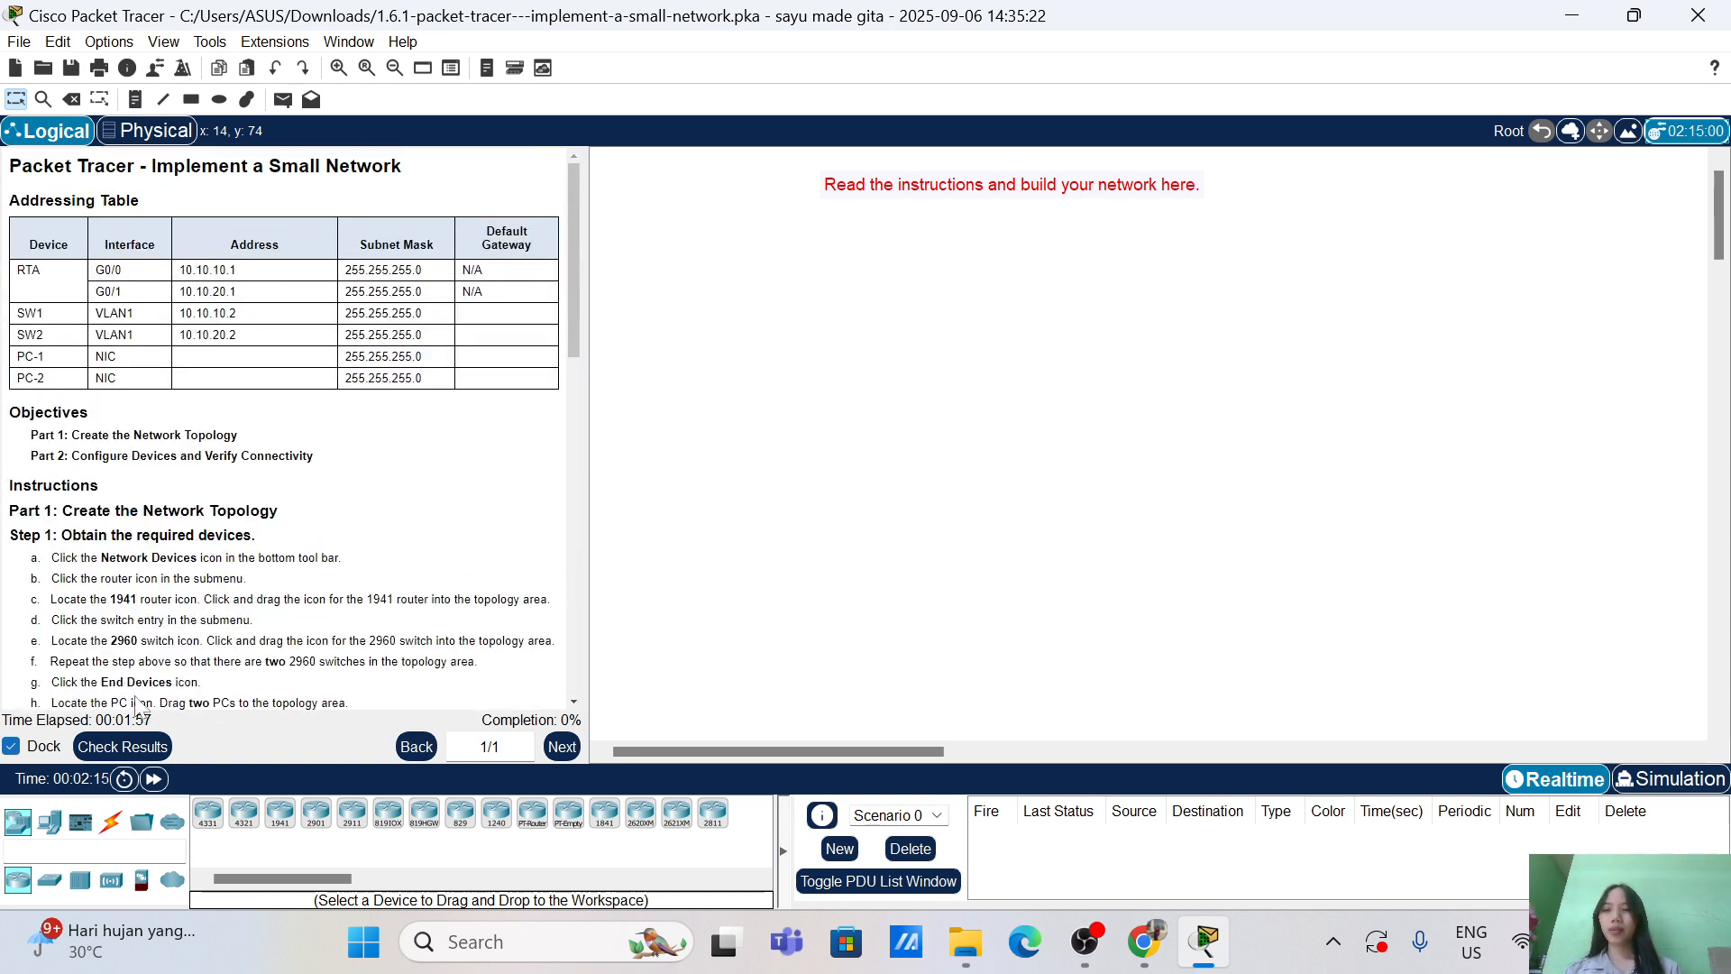
pyautogui.click(126, 747)
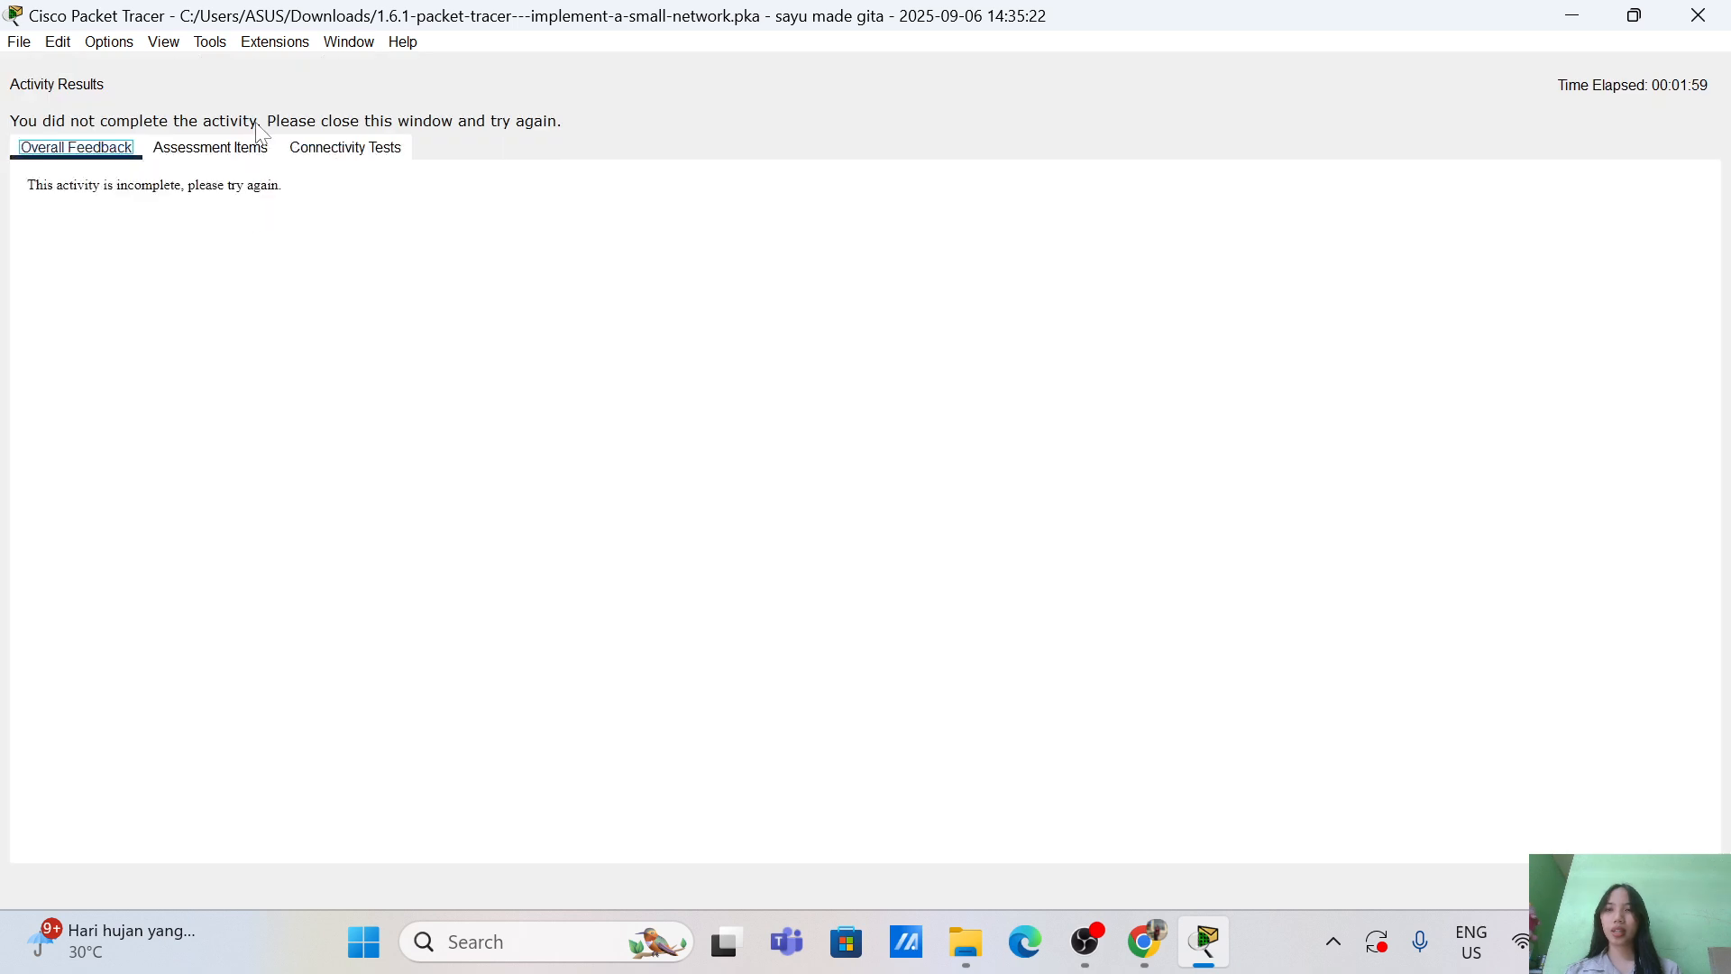
pyautogui.click(242, 155)
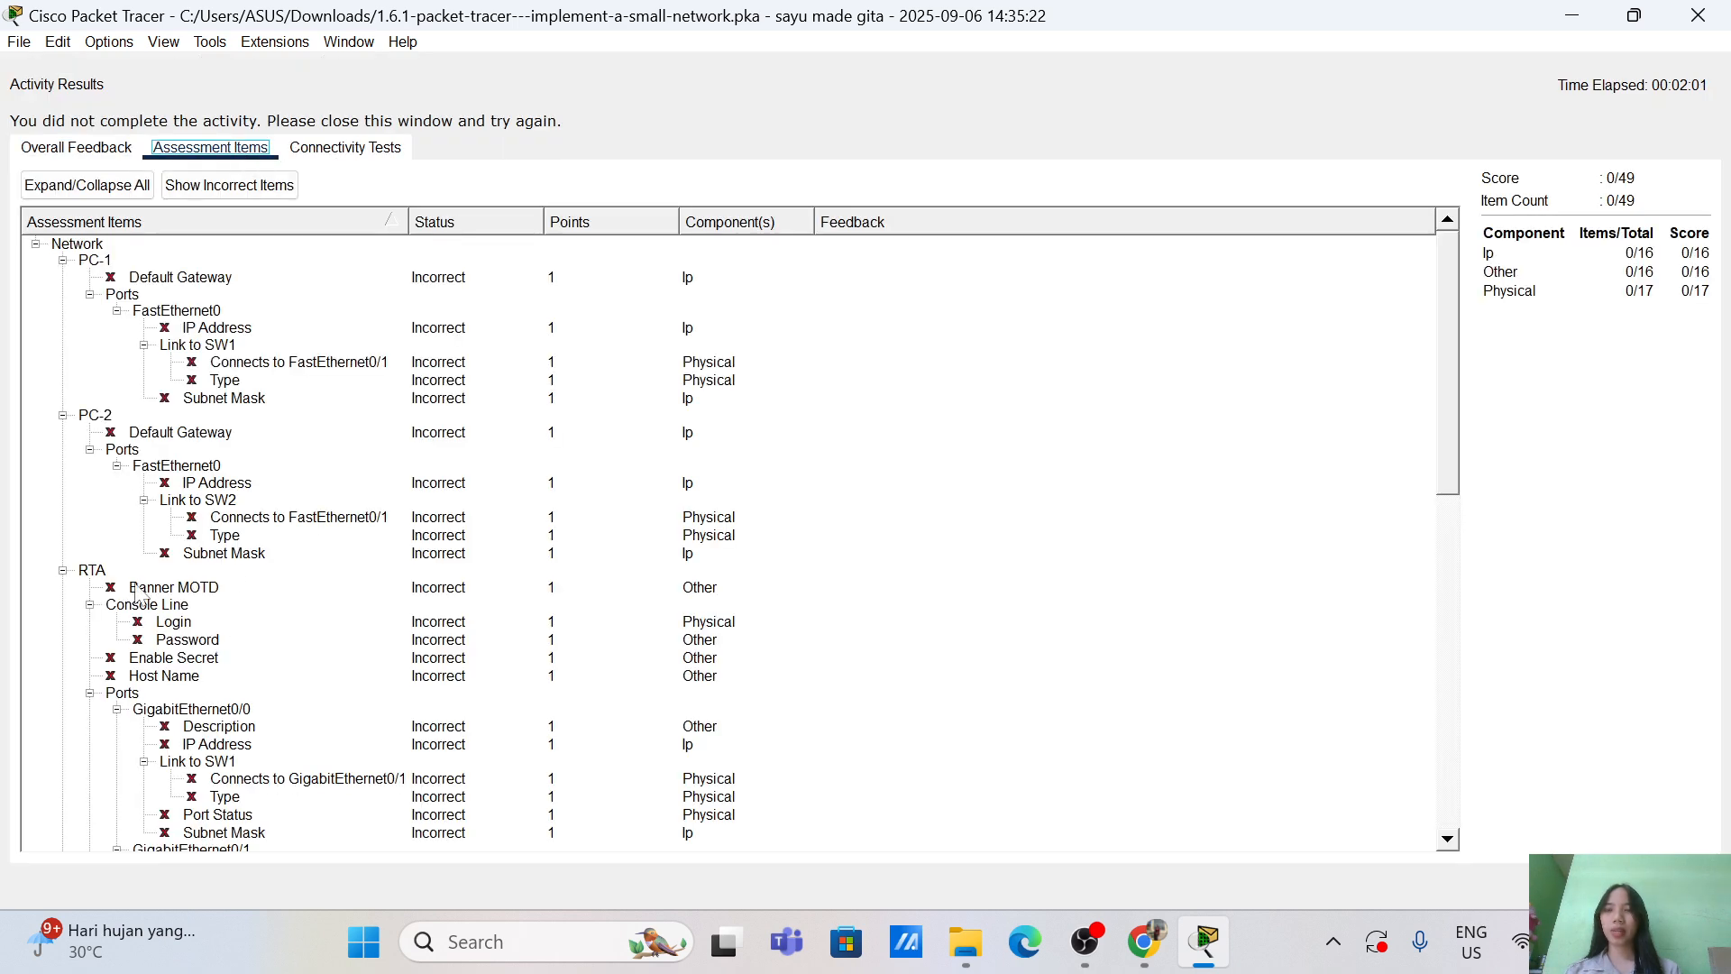
pyautogui.scroll(-10, 137, 595)
pyautogui.scroll(10, 137, 595)
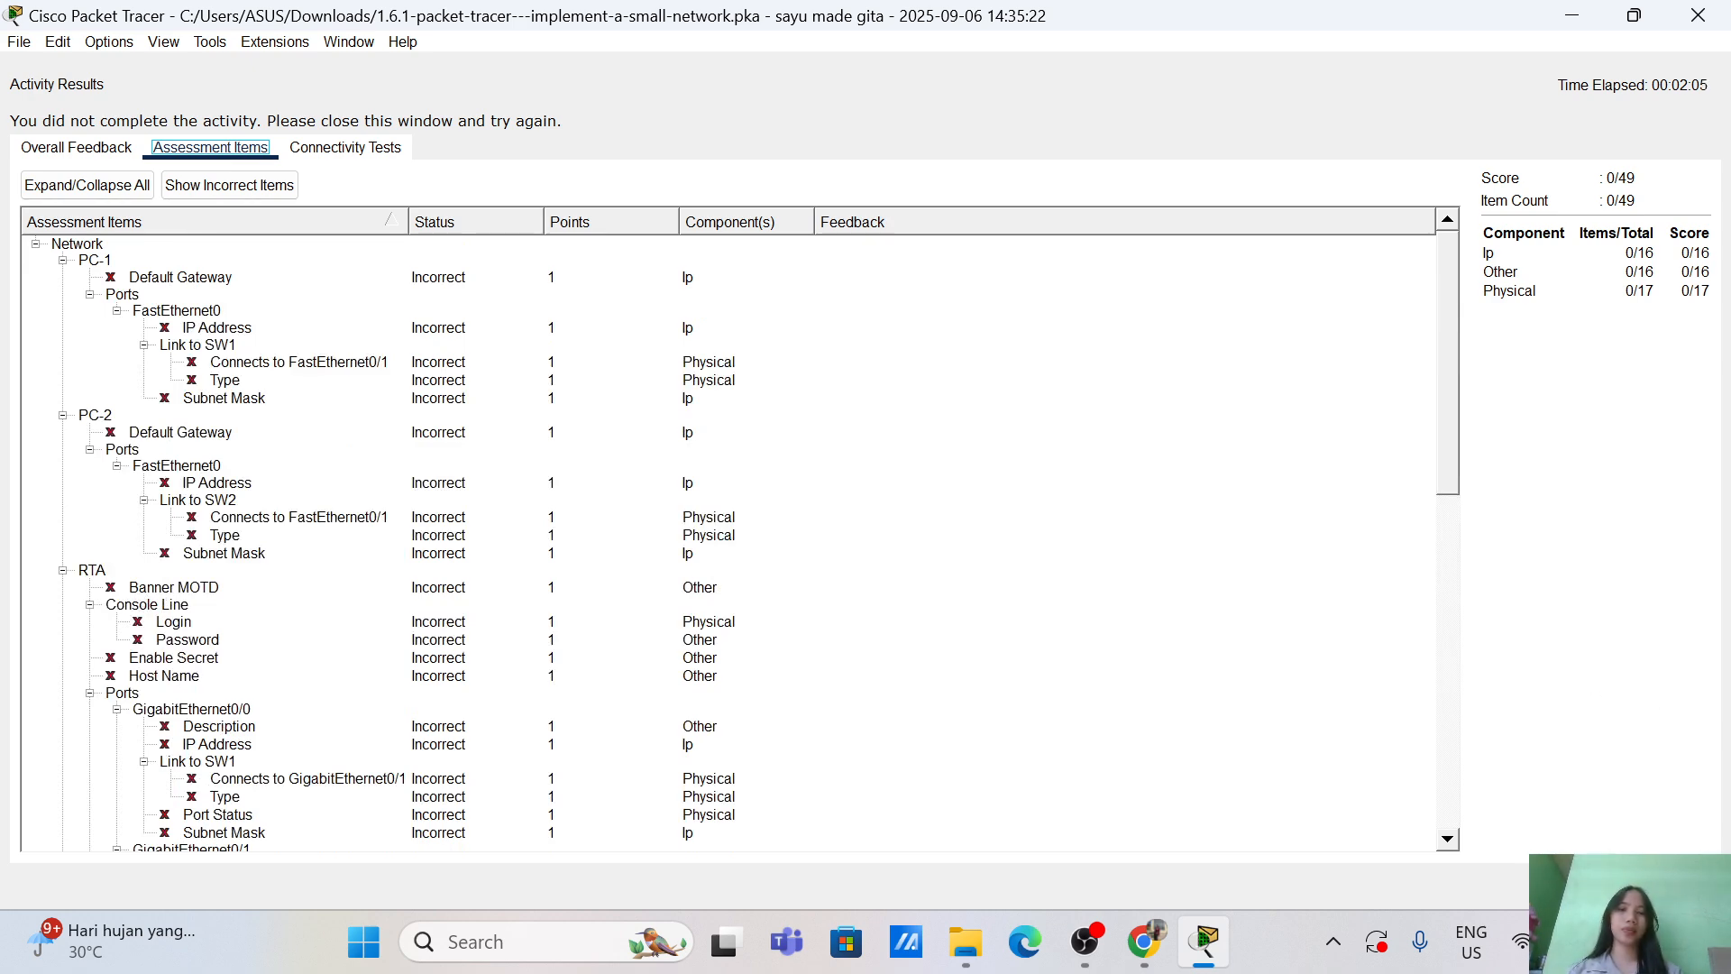
pyautogui.click(1675, 886)
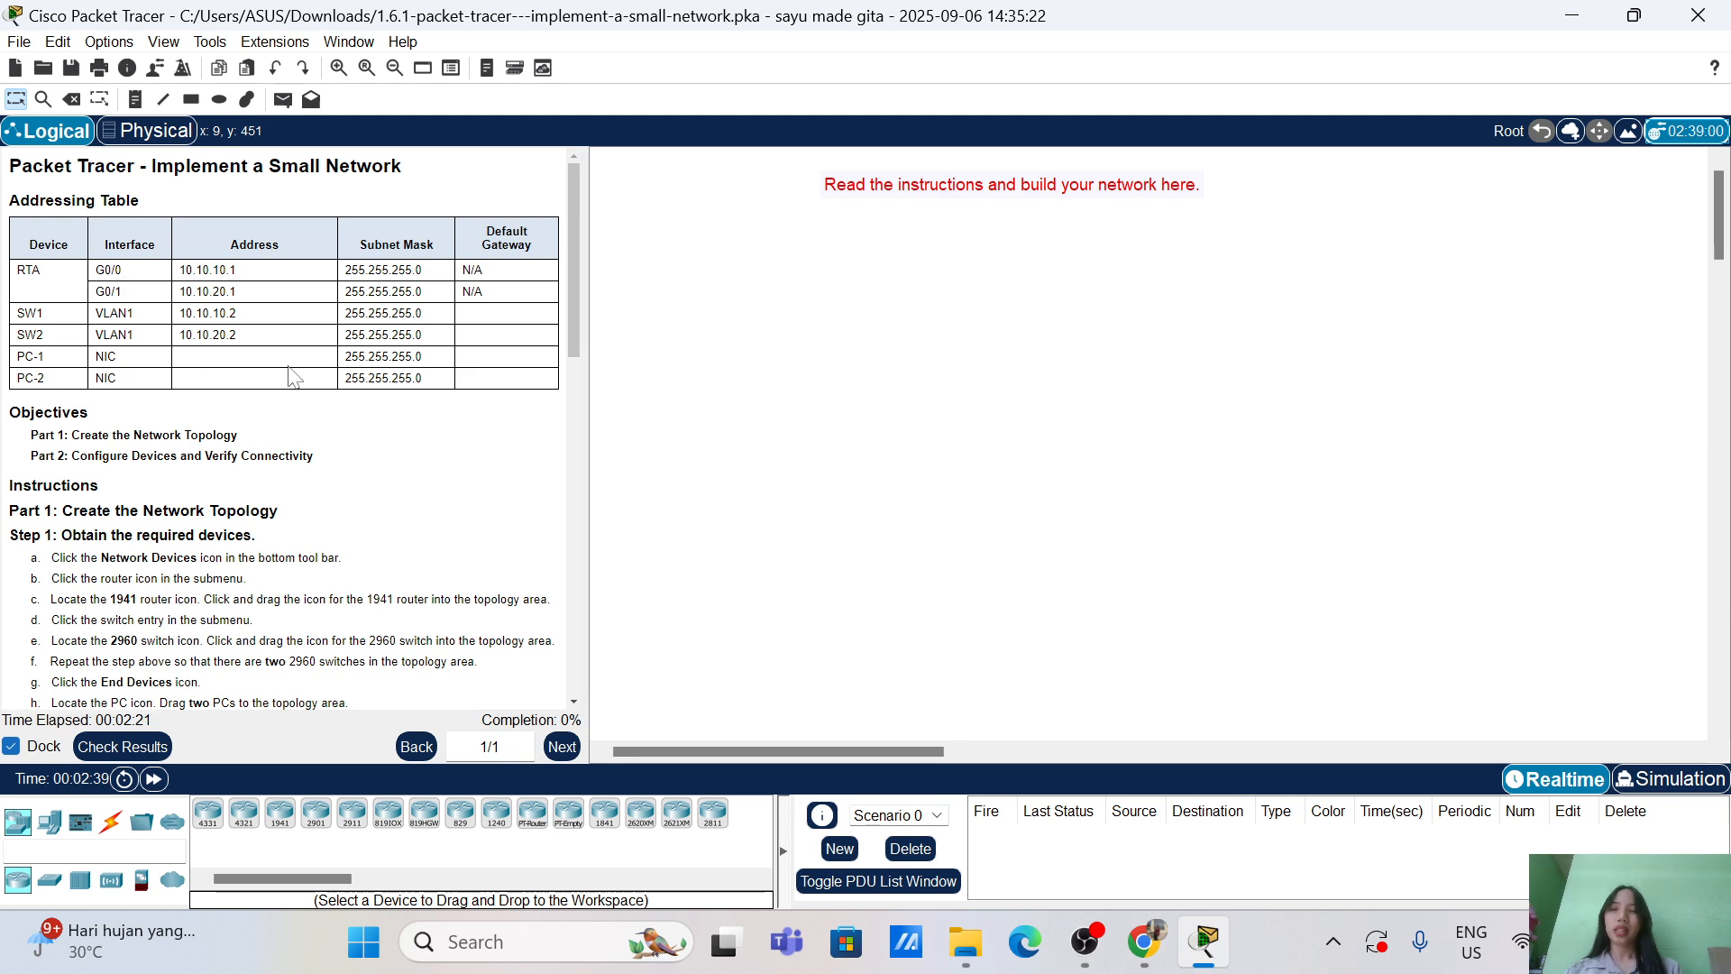
# Step: Place a 1941 router near the top of the canvas
pyautogui.scroll(-3, 311, 453)
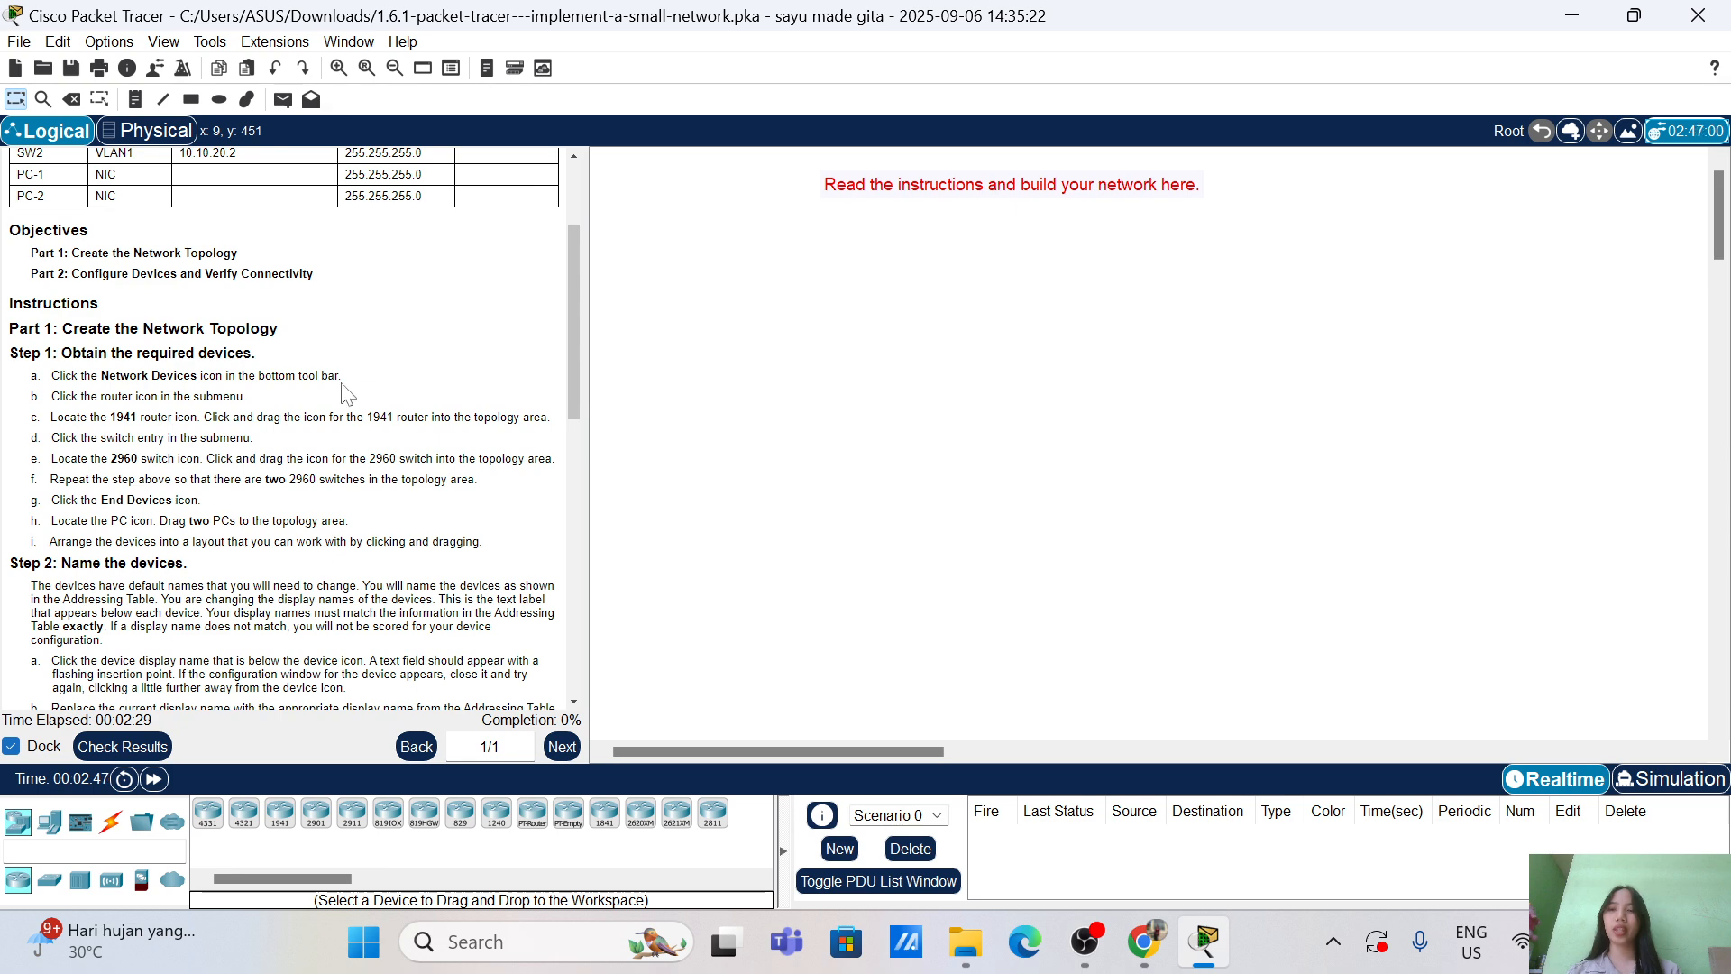
pyautogui.scroll(3, 345, 394)
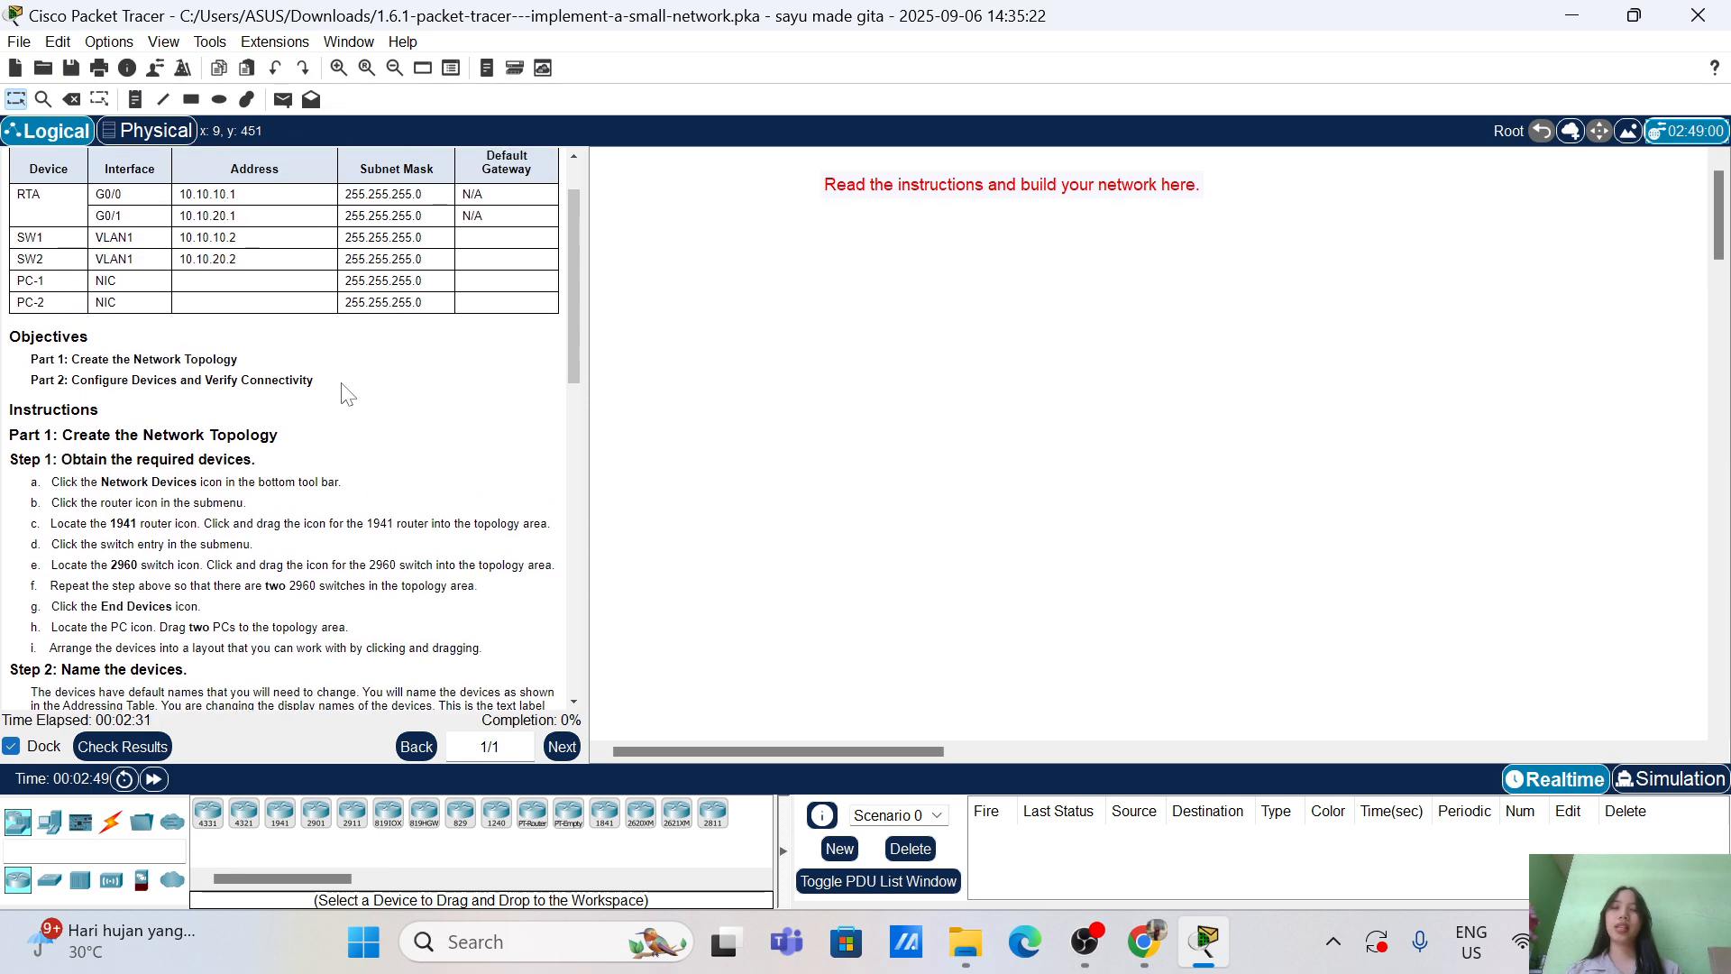
pyautogui.scroll(2, 345, 394)
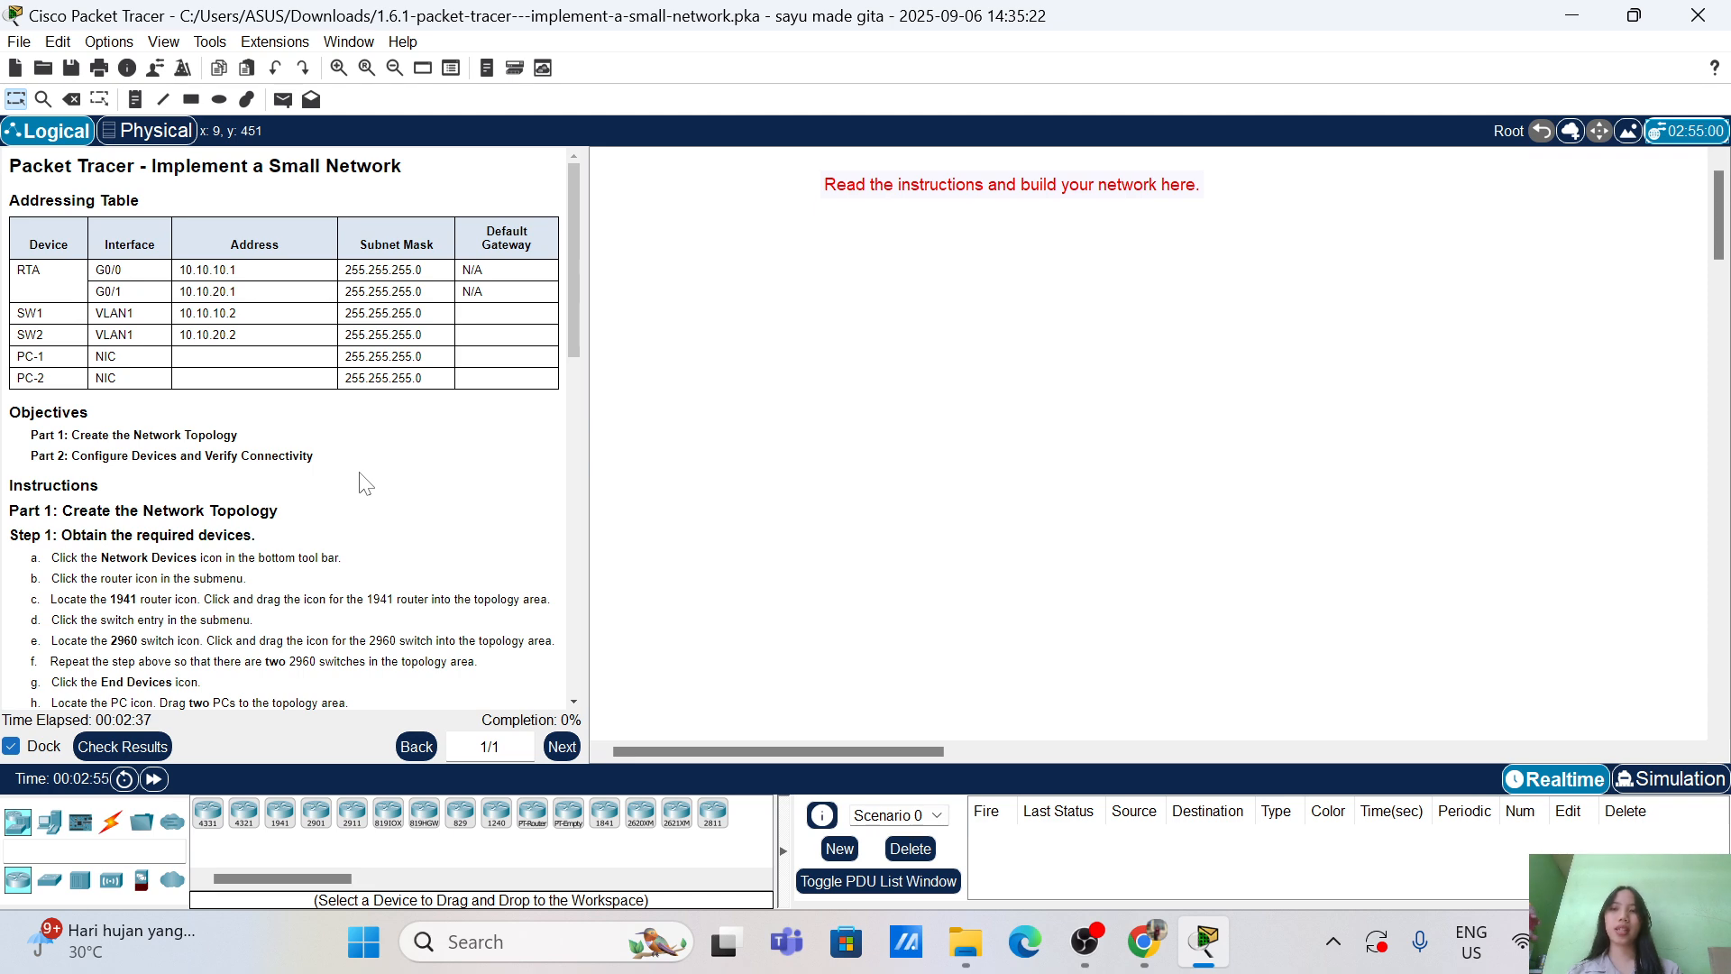
pyautogui.scroll(-3, 365, 484)
pyautogui.scroll(3, 366, 484)
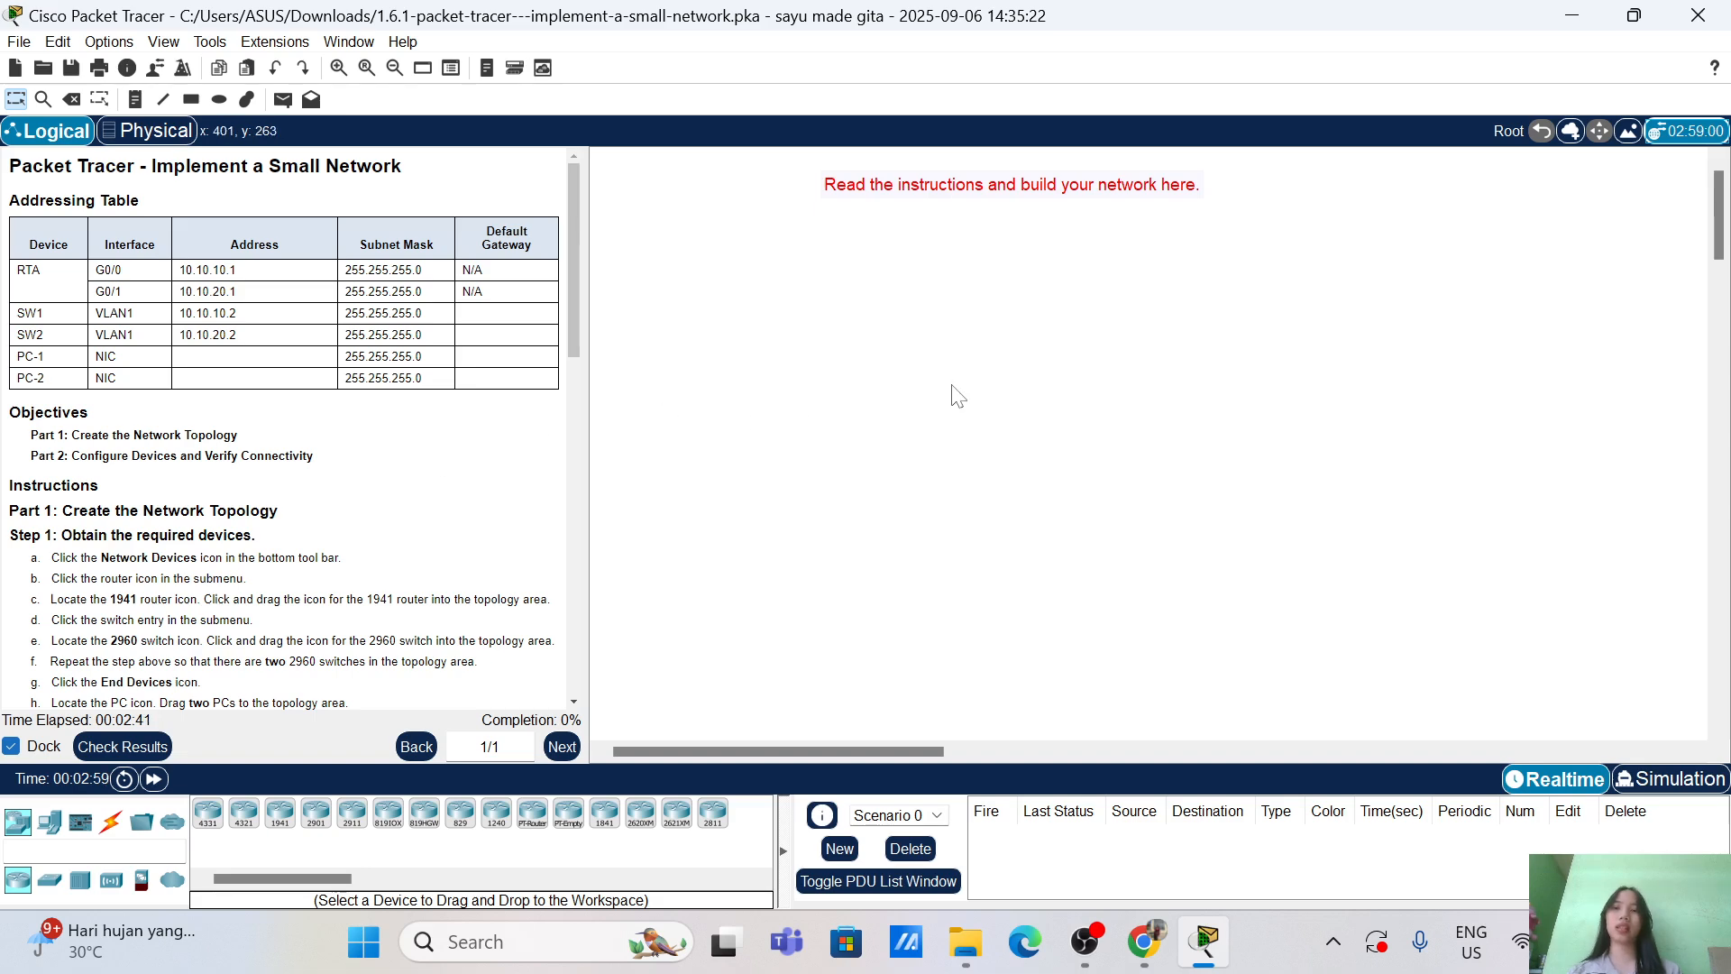
pyautogui.scroll(-3, 388, 487)
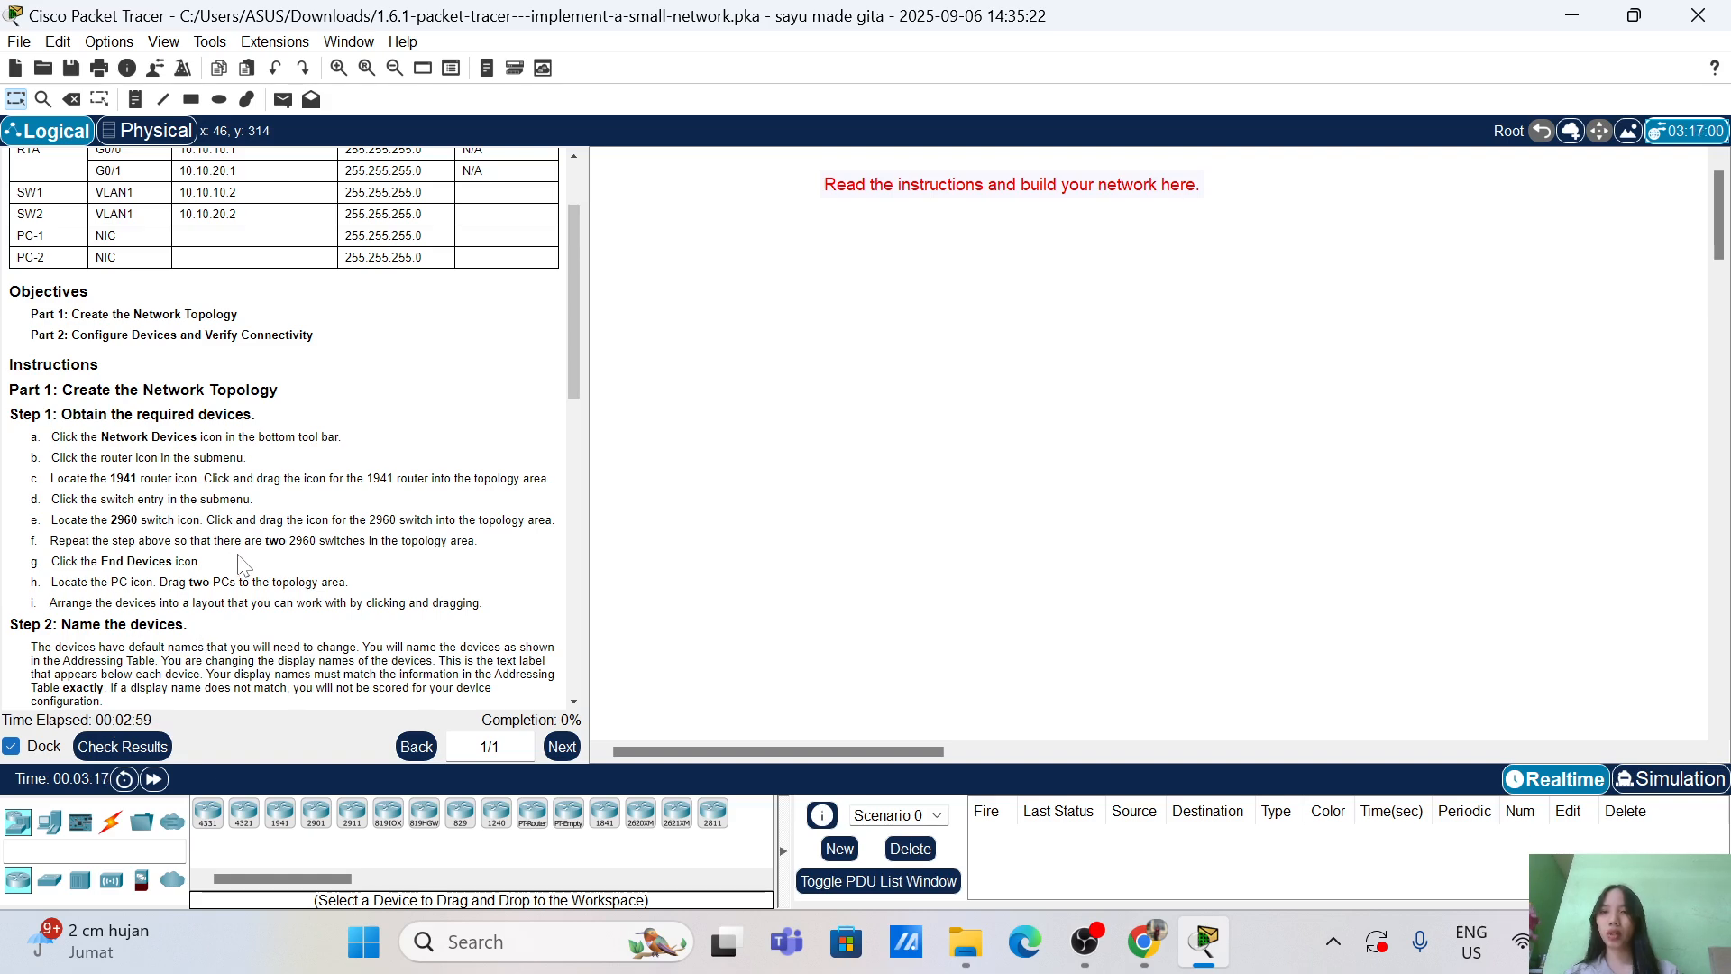
pyautogui.click(58, 825)
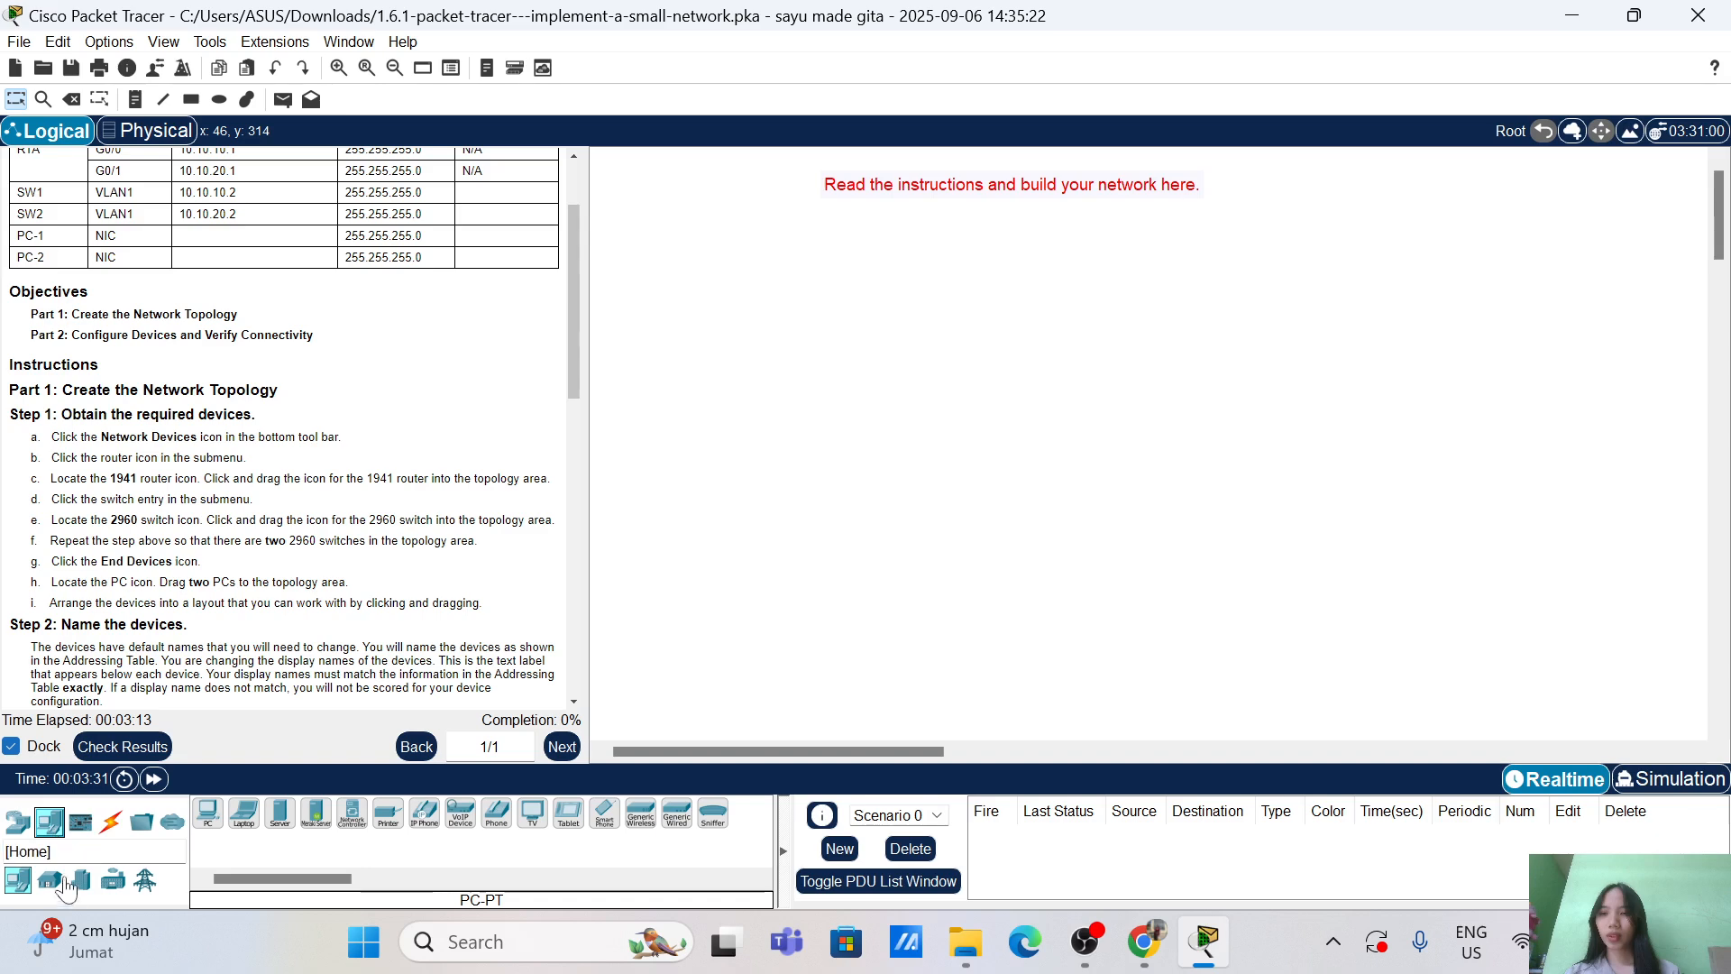
pyautogui.click(16, 825)
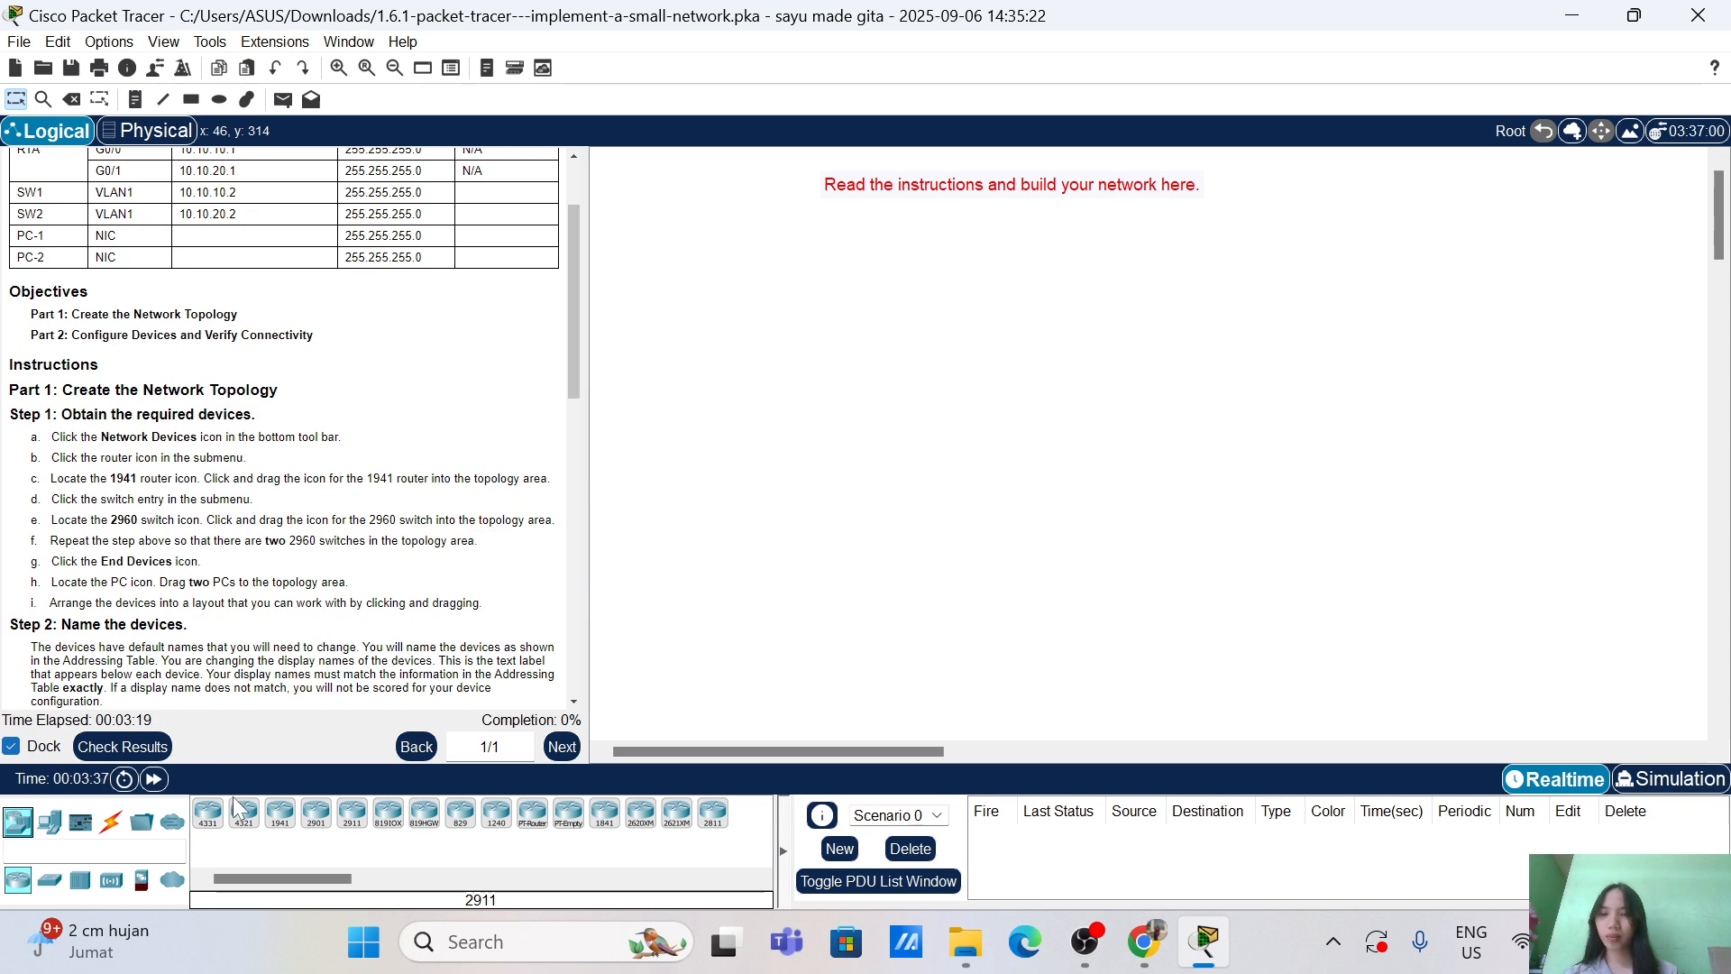
pyautogui.moveTo(281, 812); pyautogui.dragTo(1081, 229)
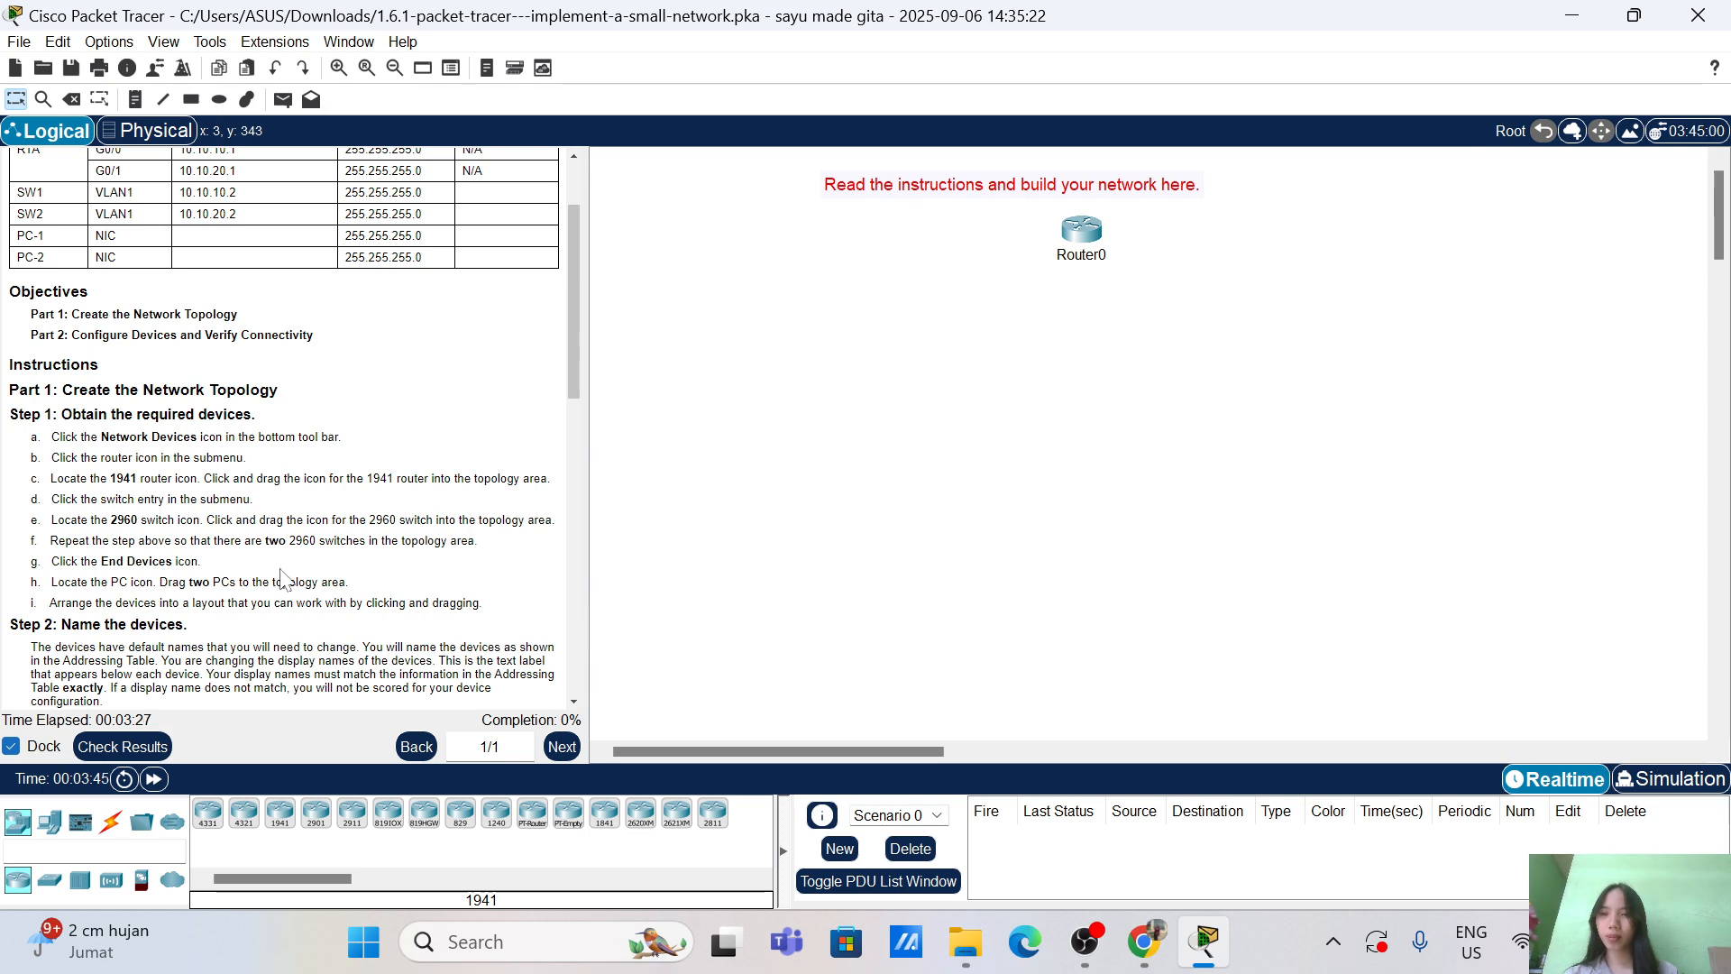
# Step: Place two 2960 switches below the router, Switch0 to the left and Switch1 to the right
pyautogui.click(50, 879)
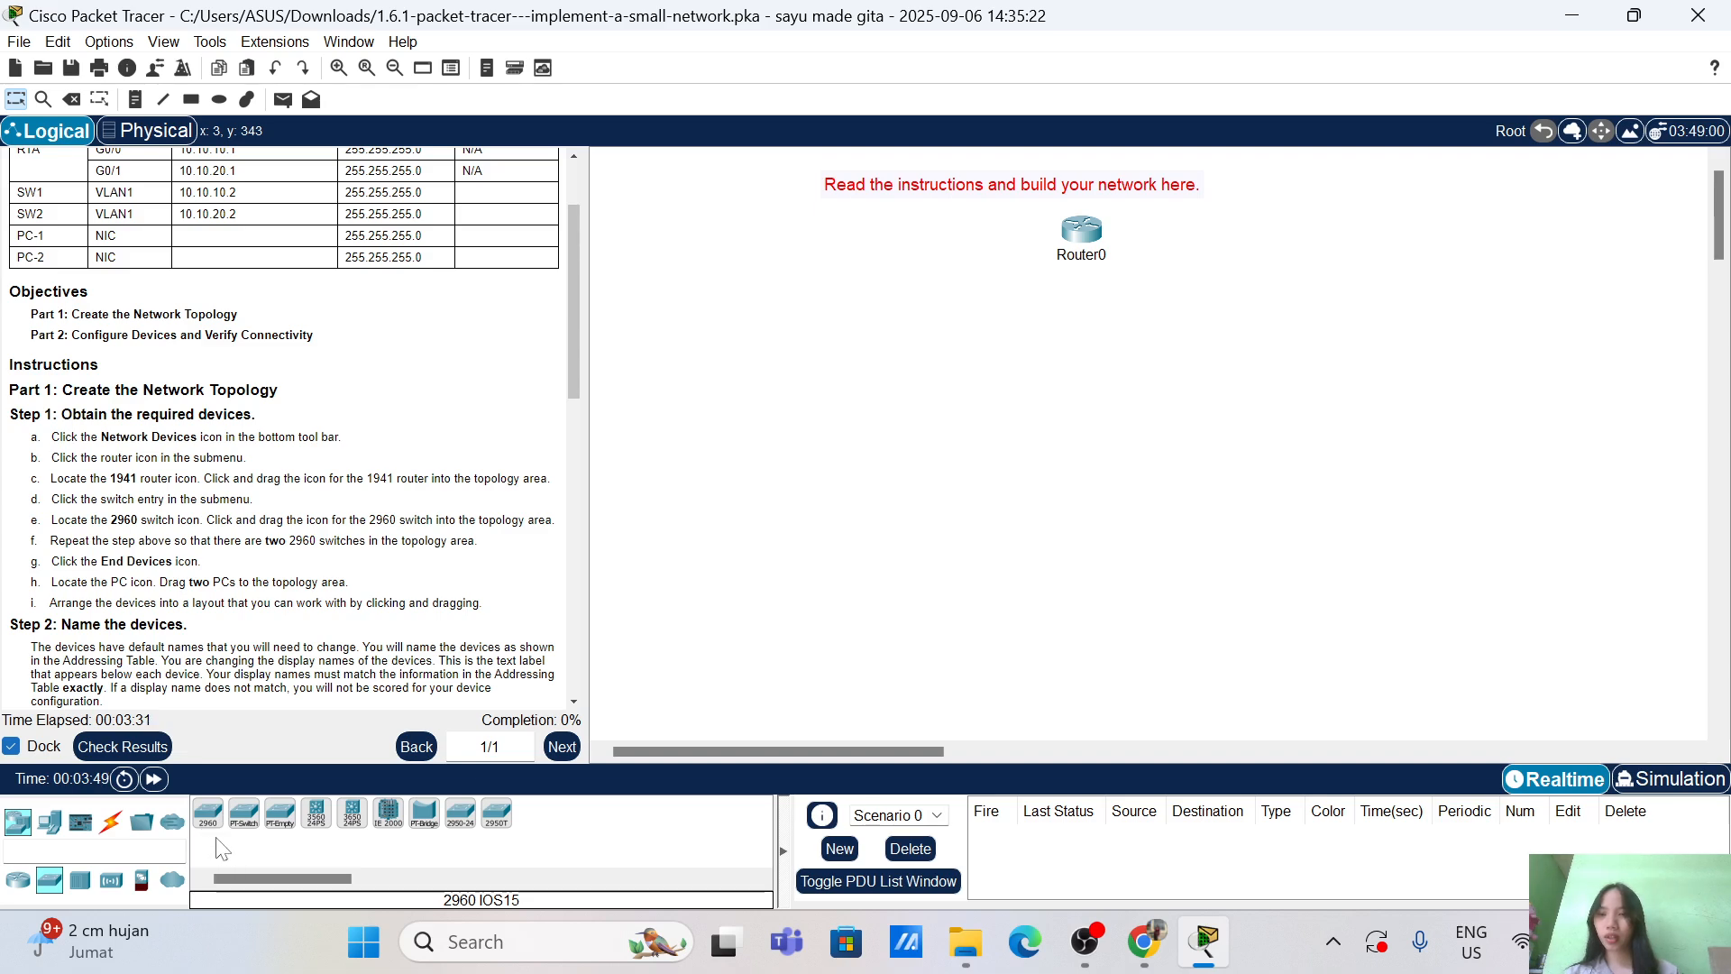
pyautogui.click(207, 814)
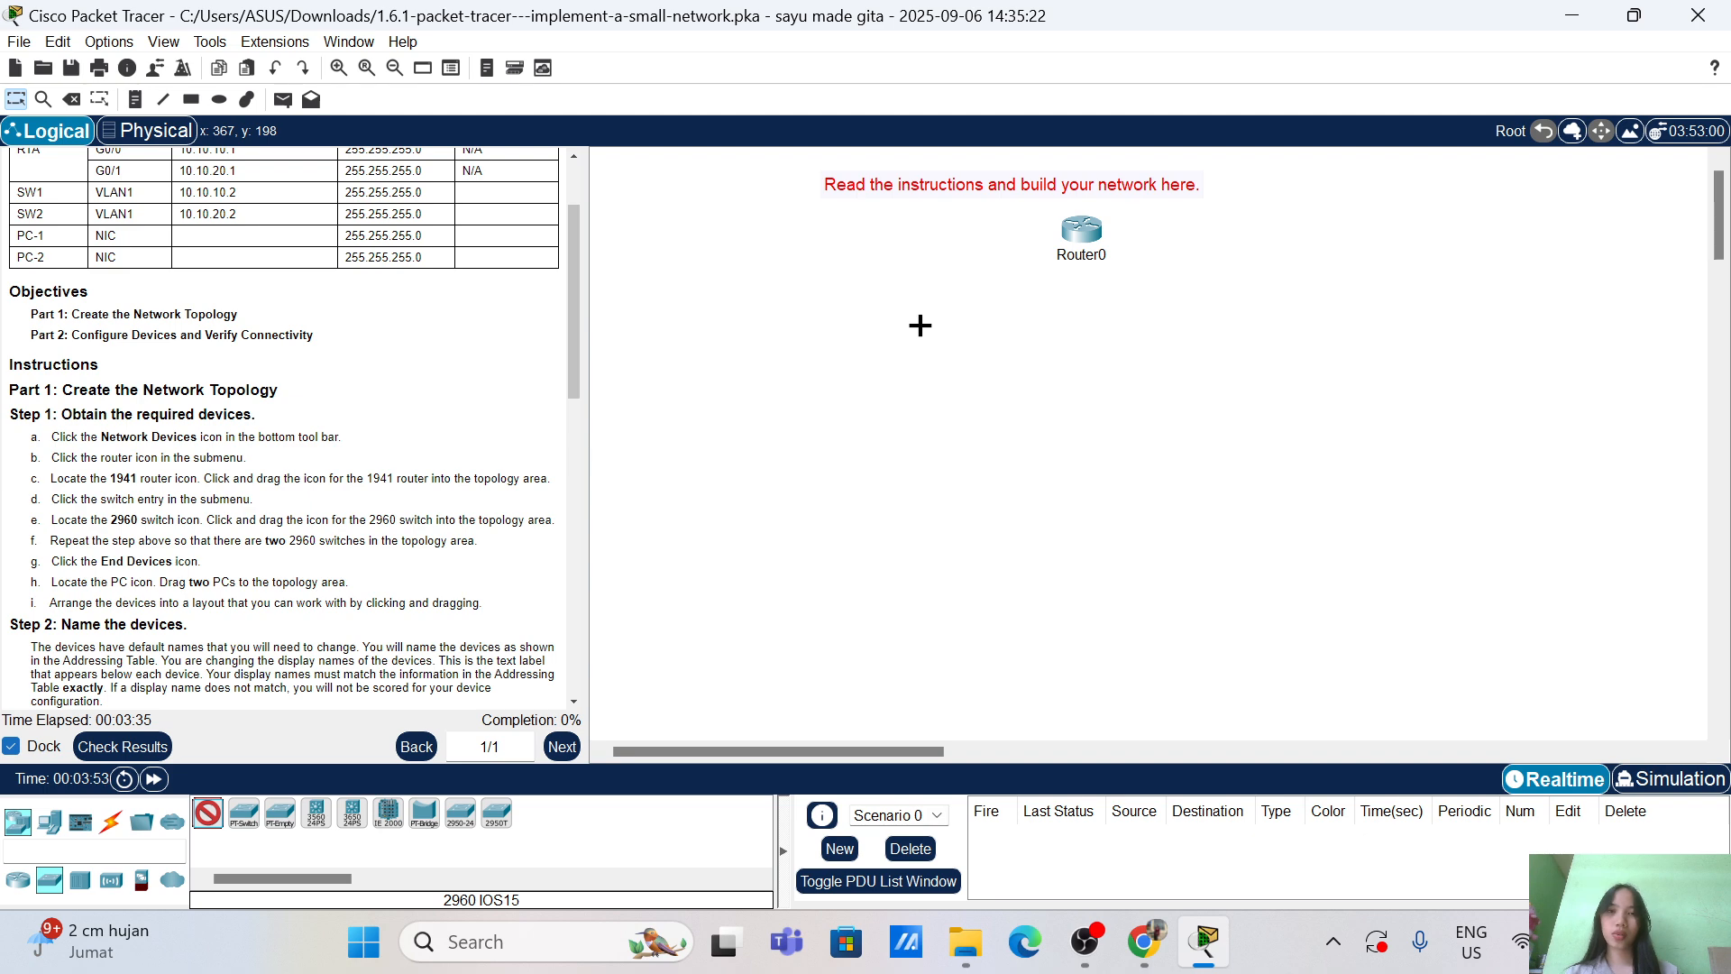
pyautogui.click(904, 325)
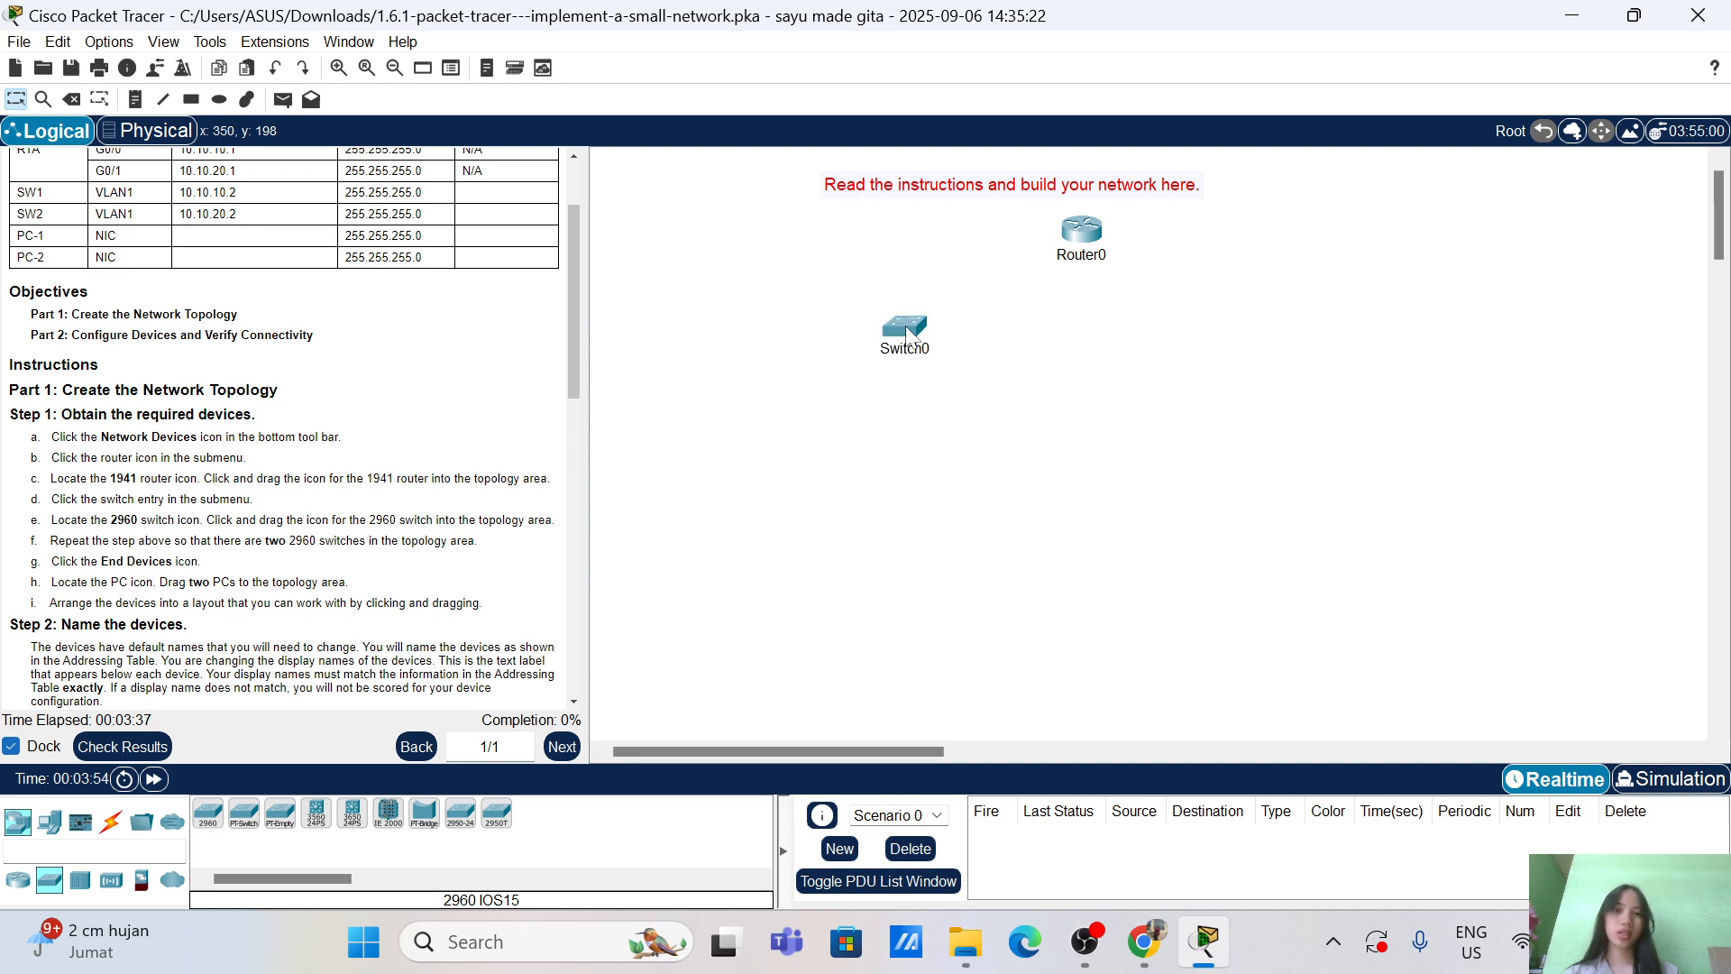
pyautogui.click(206, 821)
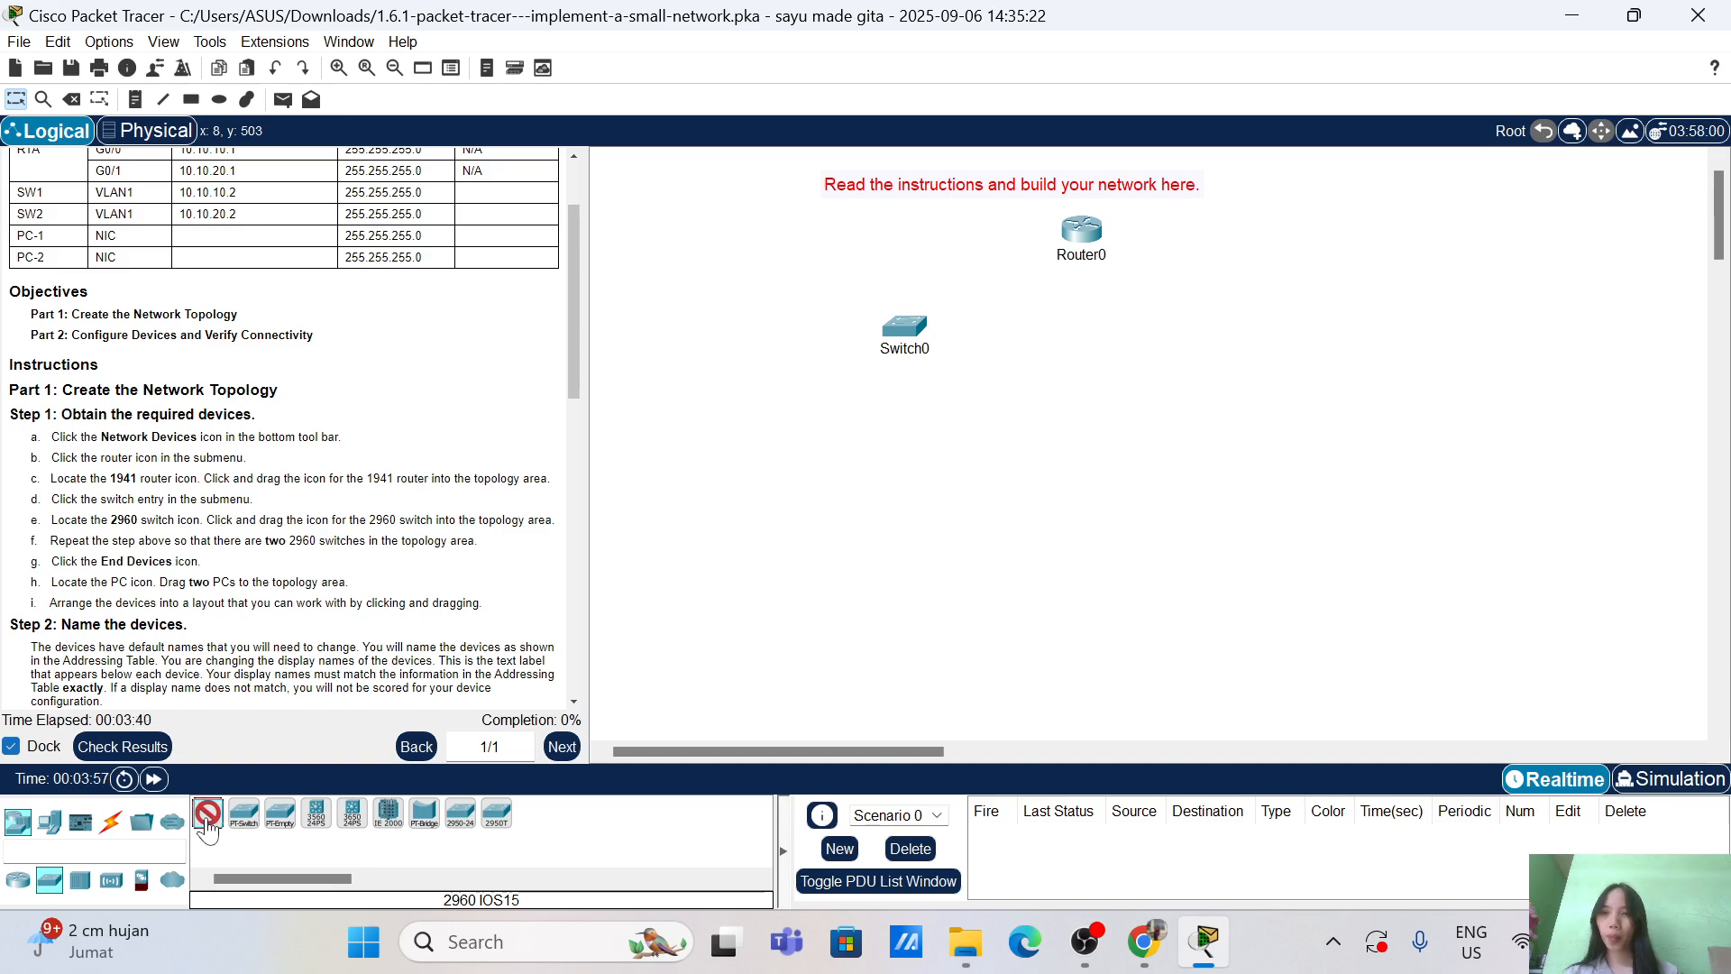
pyautogui.click(1290, 326)
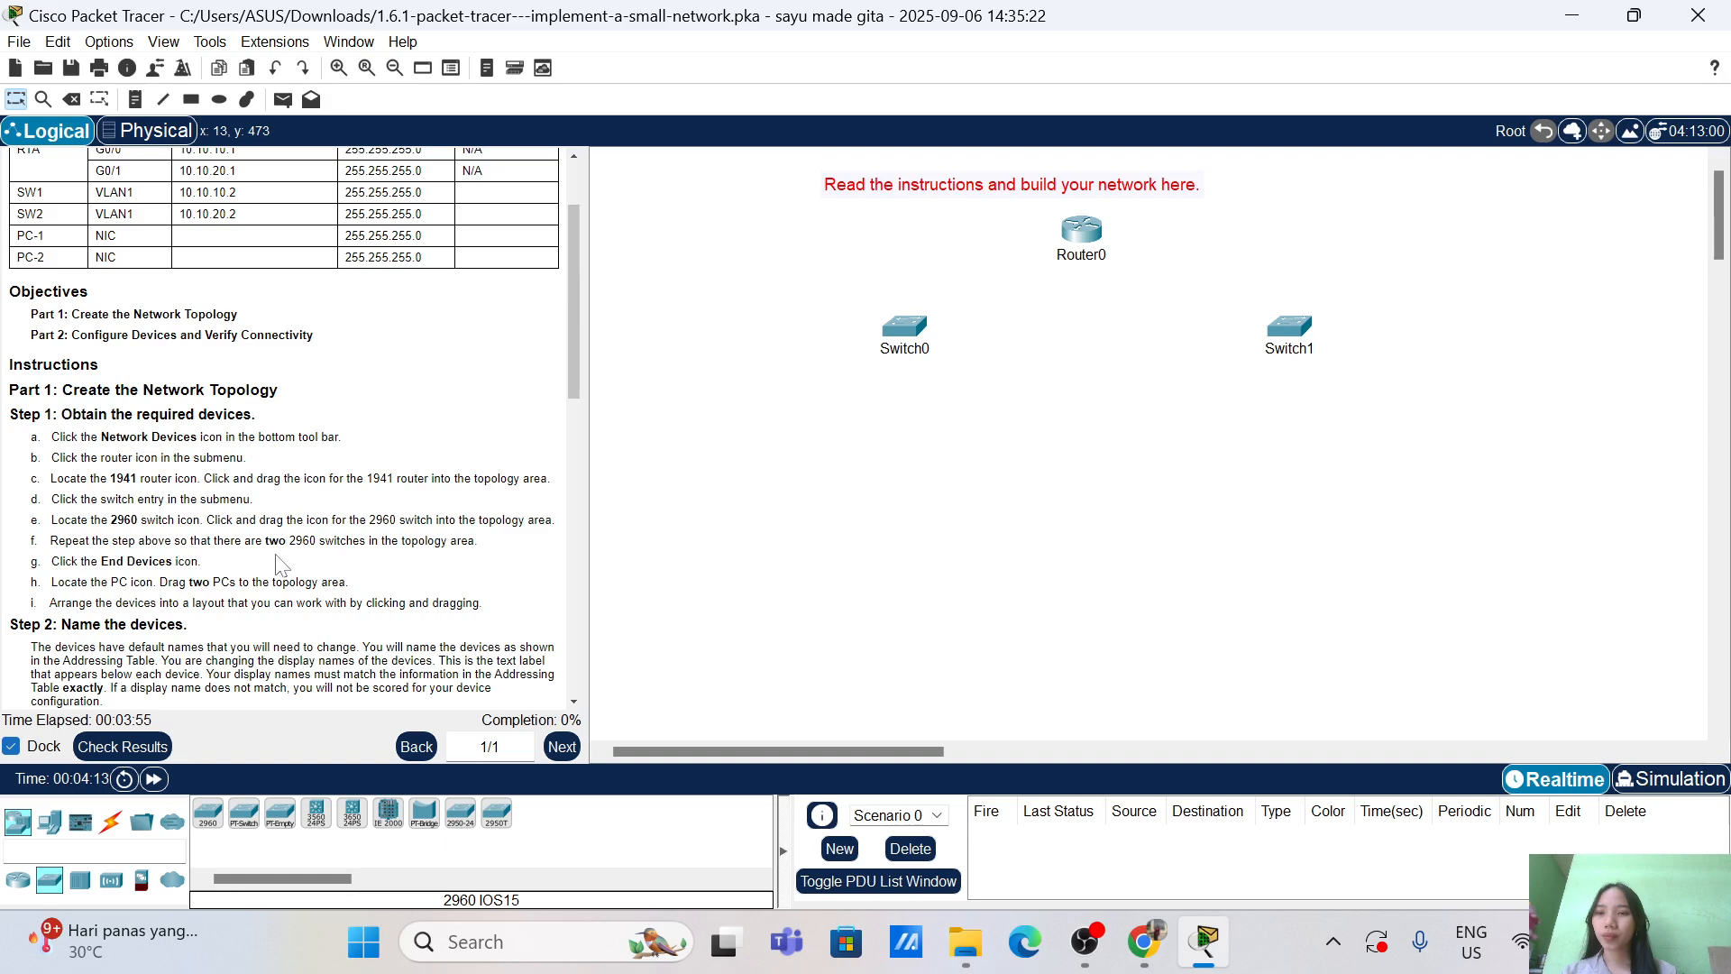
# Step: Place two PC-PT devices, PC0 below Switch0 and PC1 below Switch1
pyautogui.click(18, 822)
pyautogui.click(49, 822)
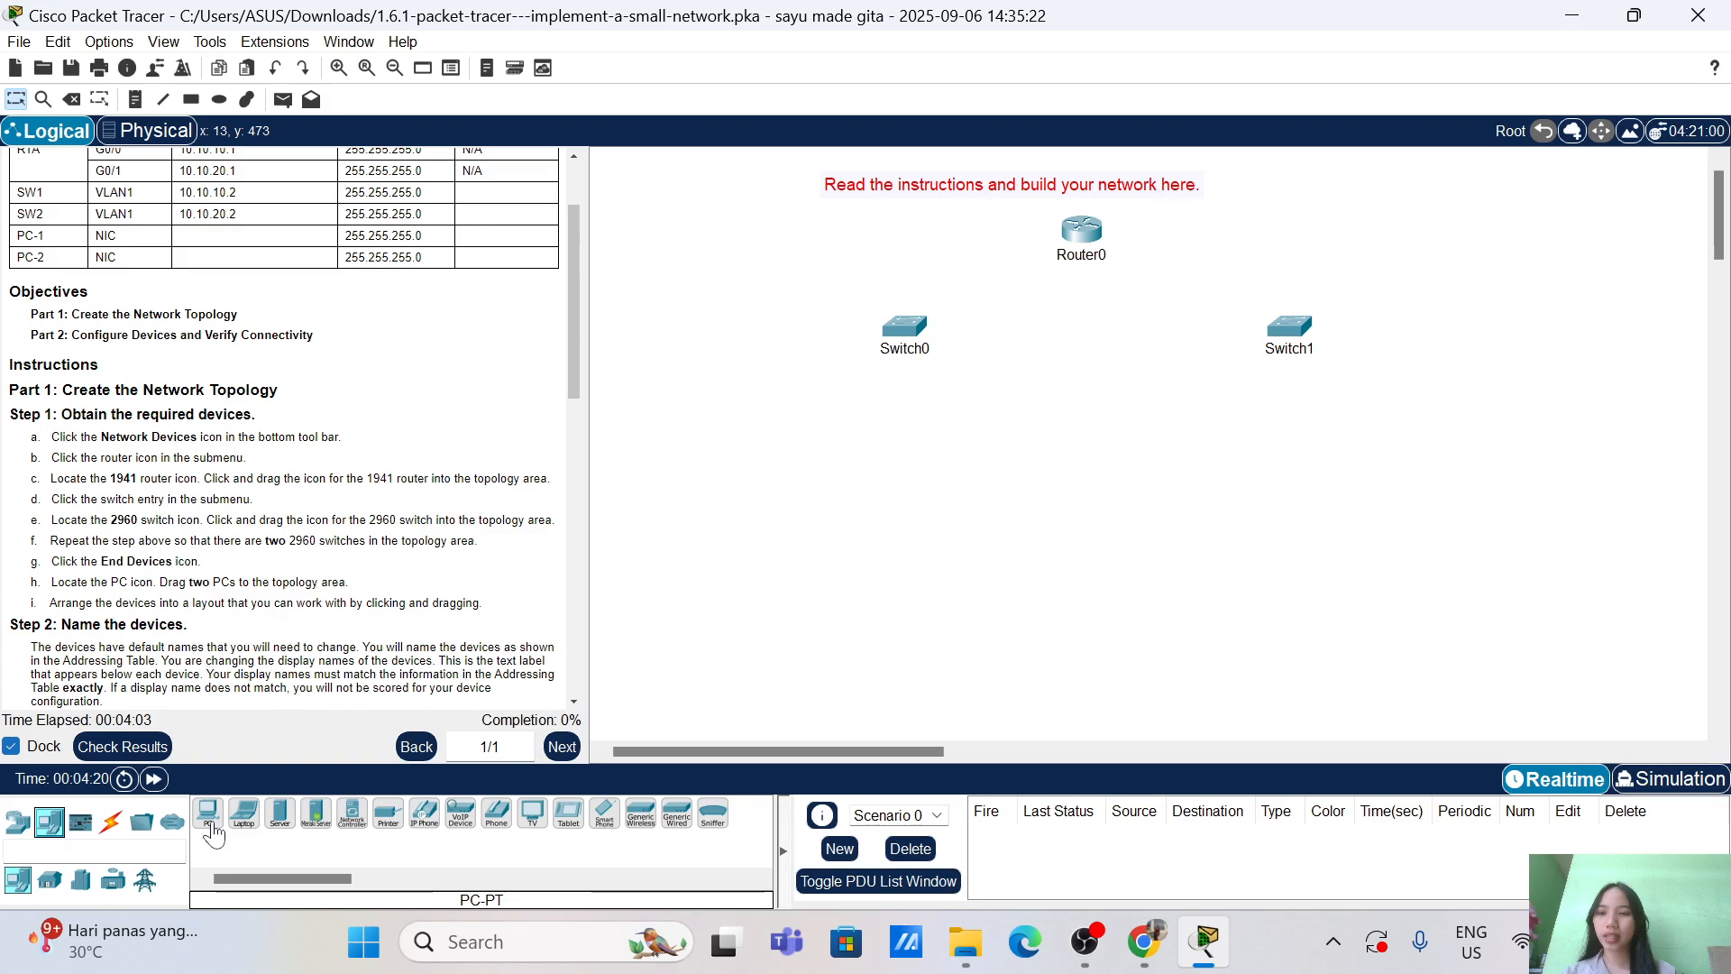
pyautogui.click(208, 813)
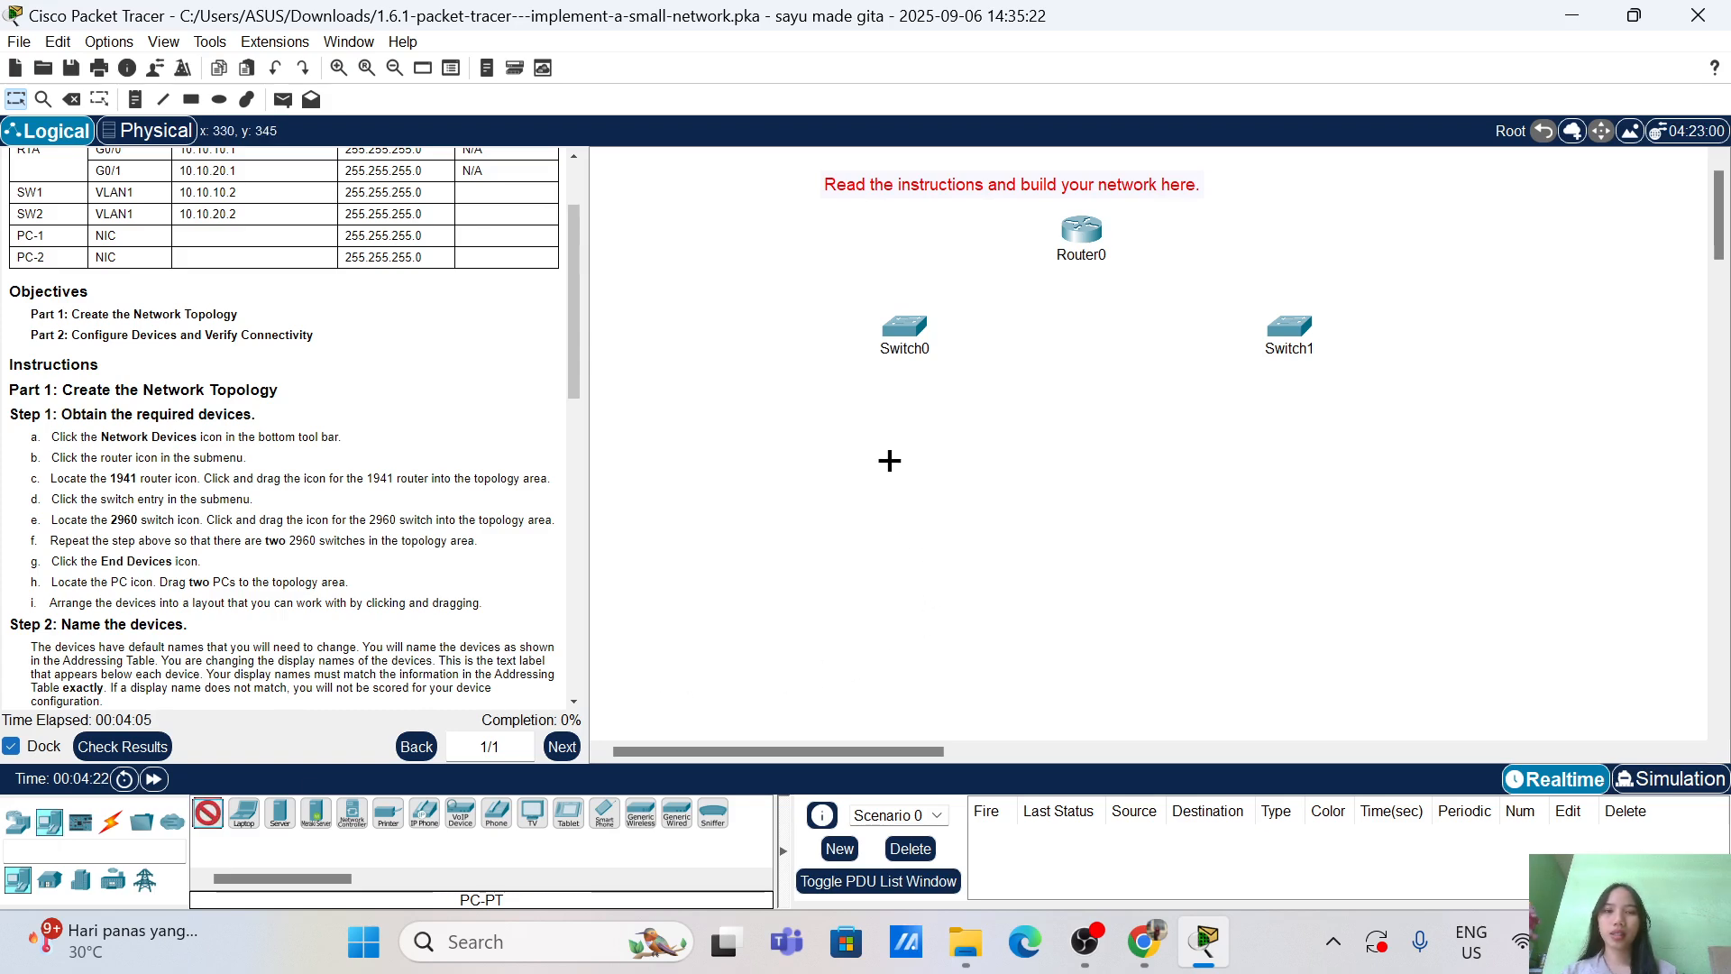
pyautogui.click(902, 521)
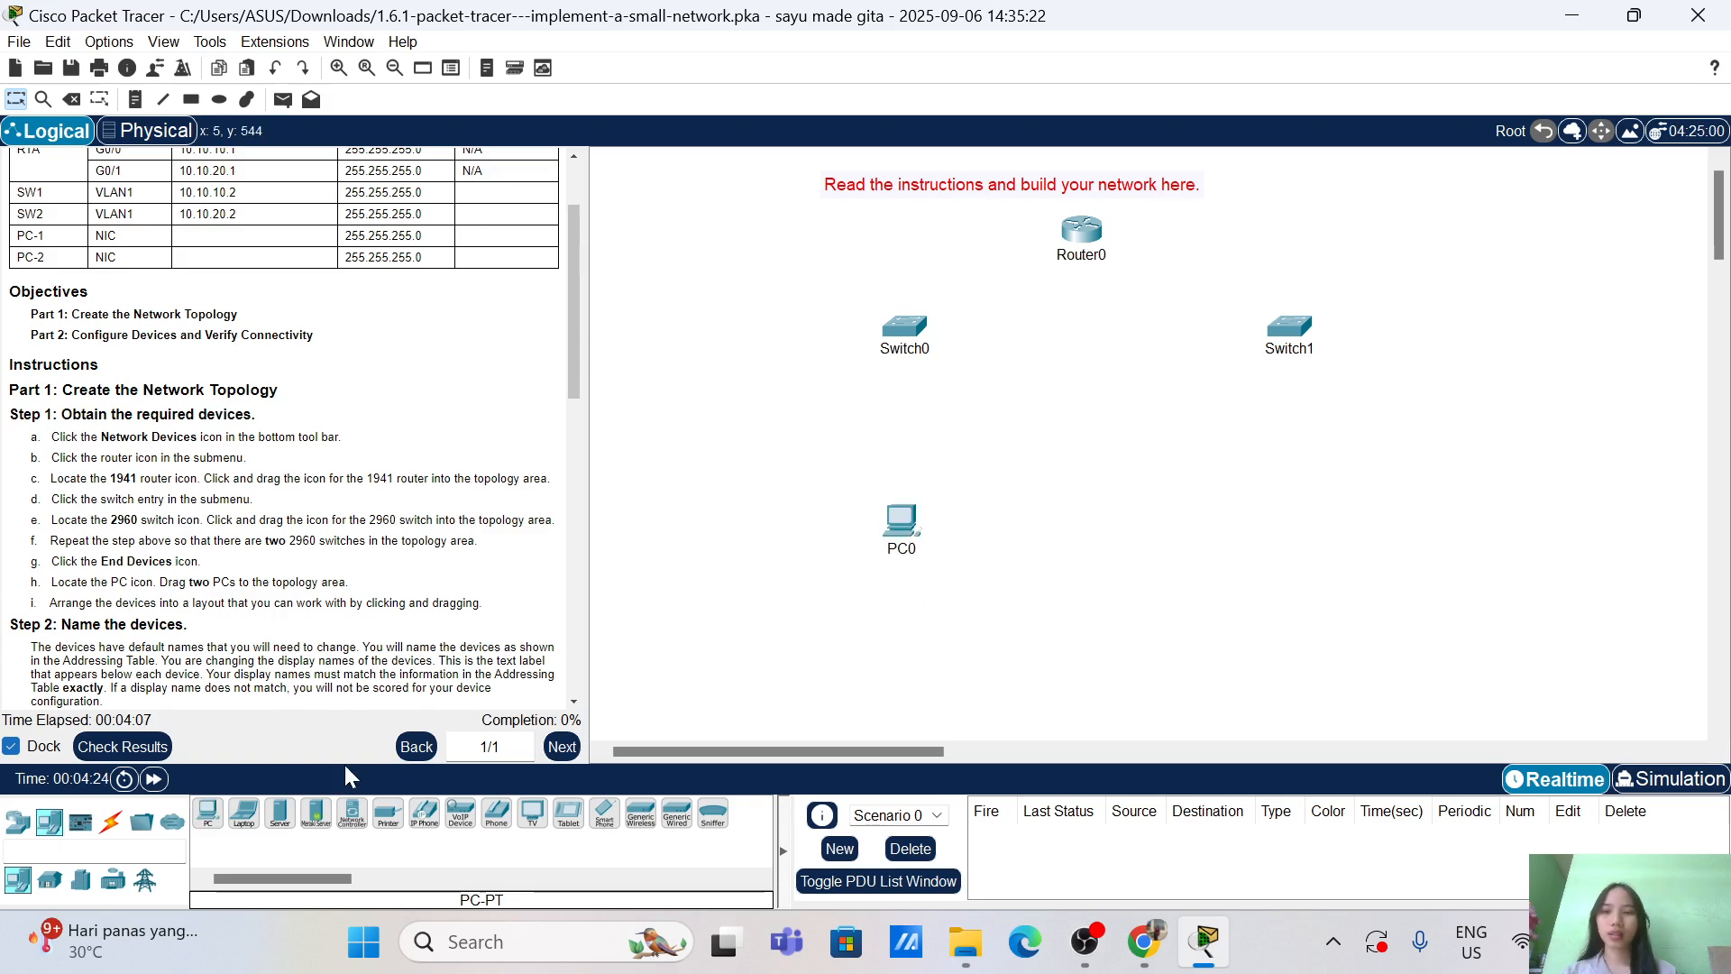
pyautogui.moveTo(224, 822); pyautogui.dragTo(1301, 521)
pyautogui.click(1301, 521)
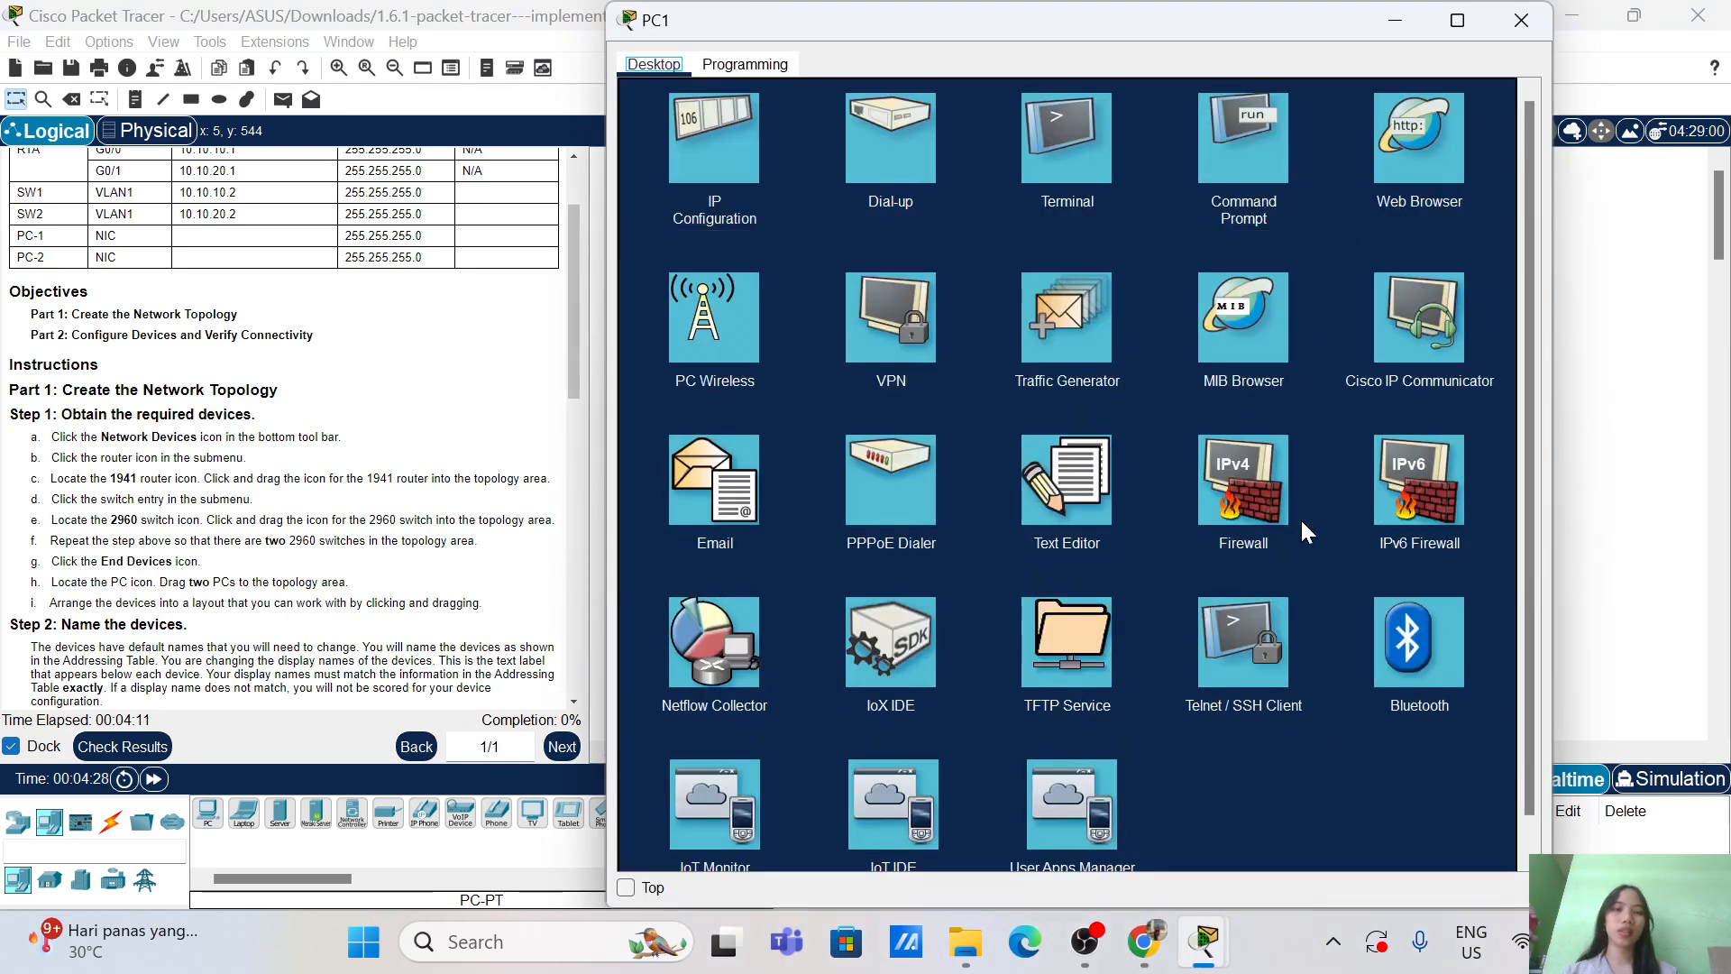
pyautogui.click(1548, 26)
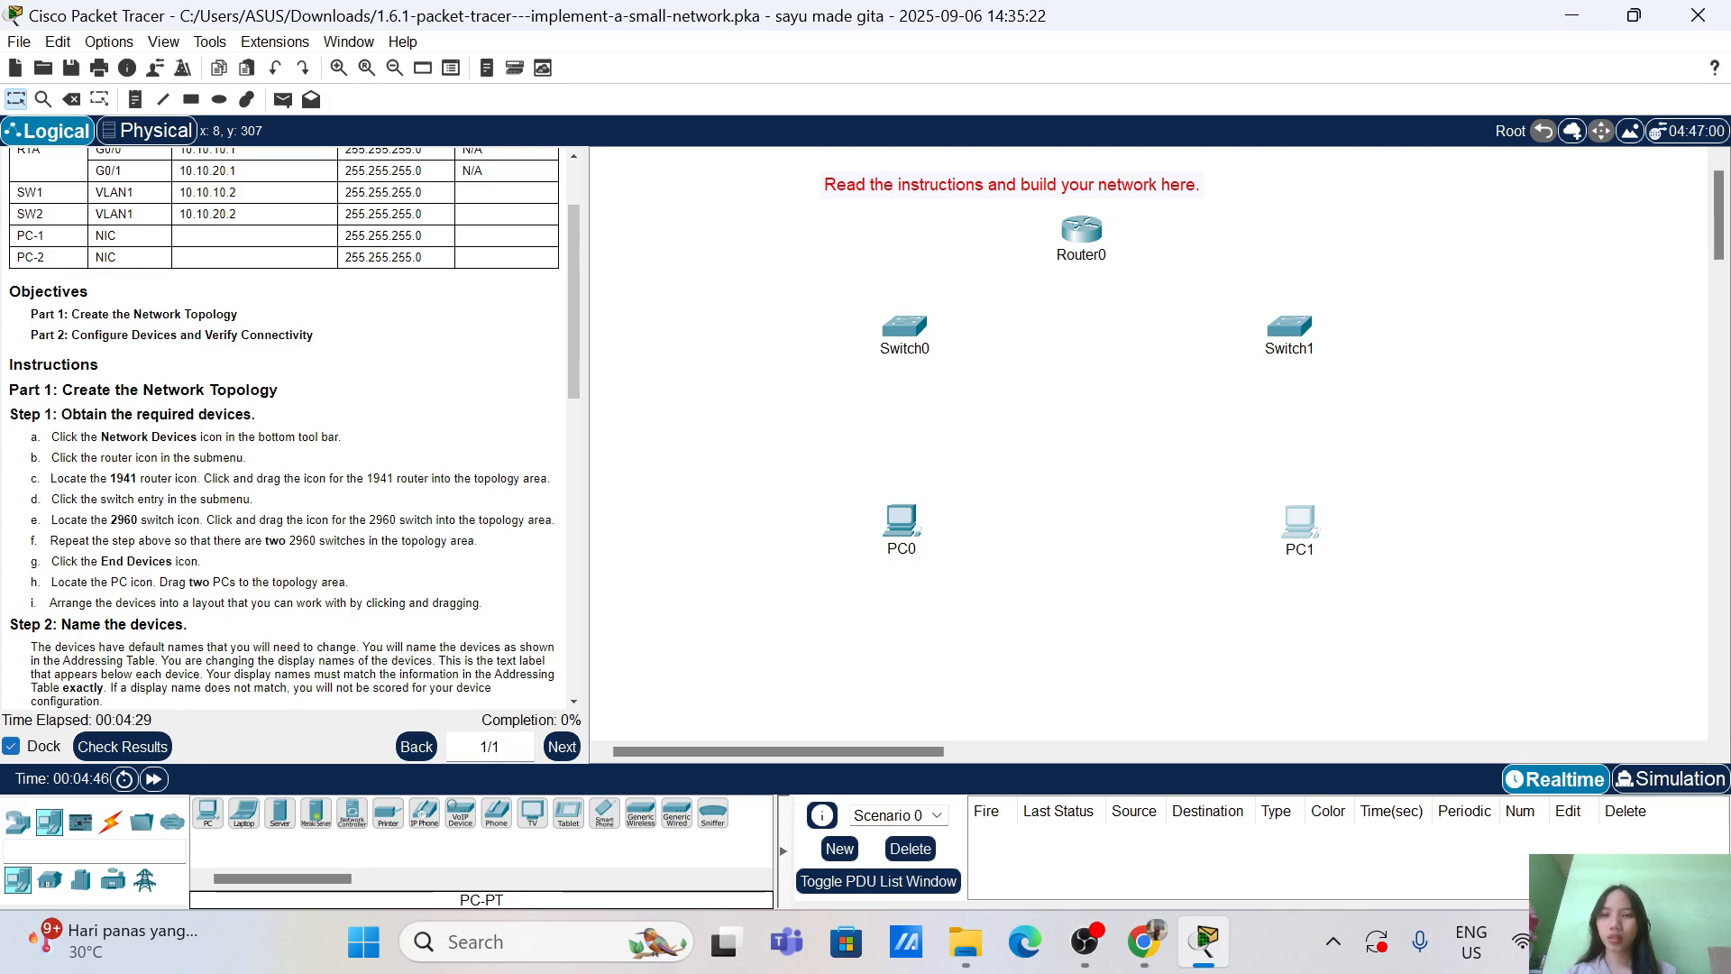
# Step: Nudge PC0 and PC1 slightly to tidy the topology layout
pyautogui.scroll(-5, 289, 429)
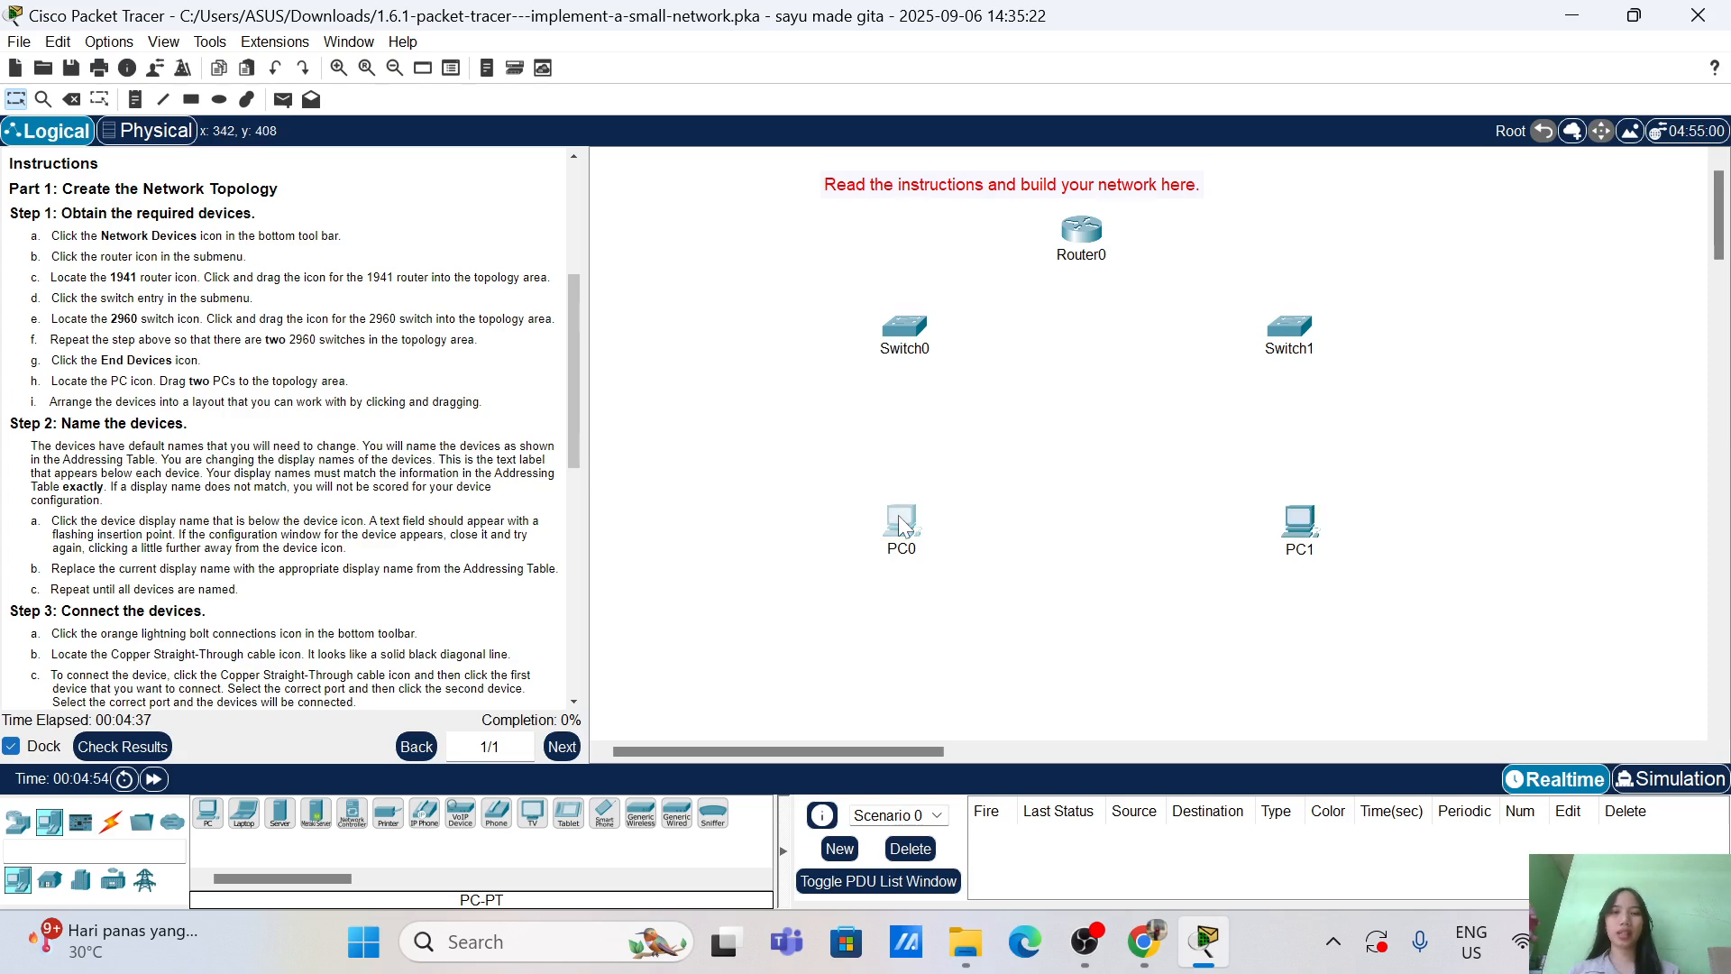
pyautogui.moveTo(902, 525); pyautogui.dragTo(900, 526)
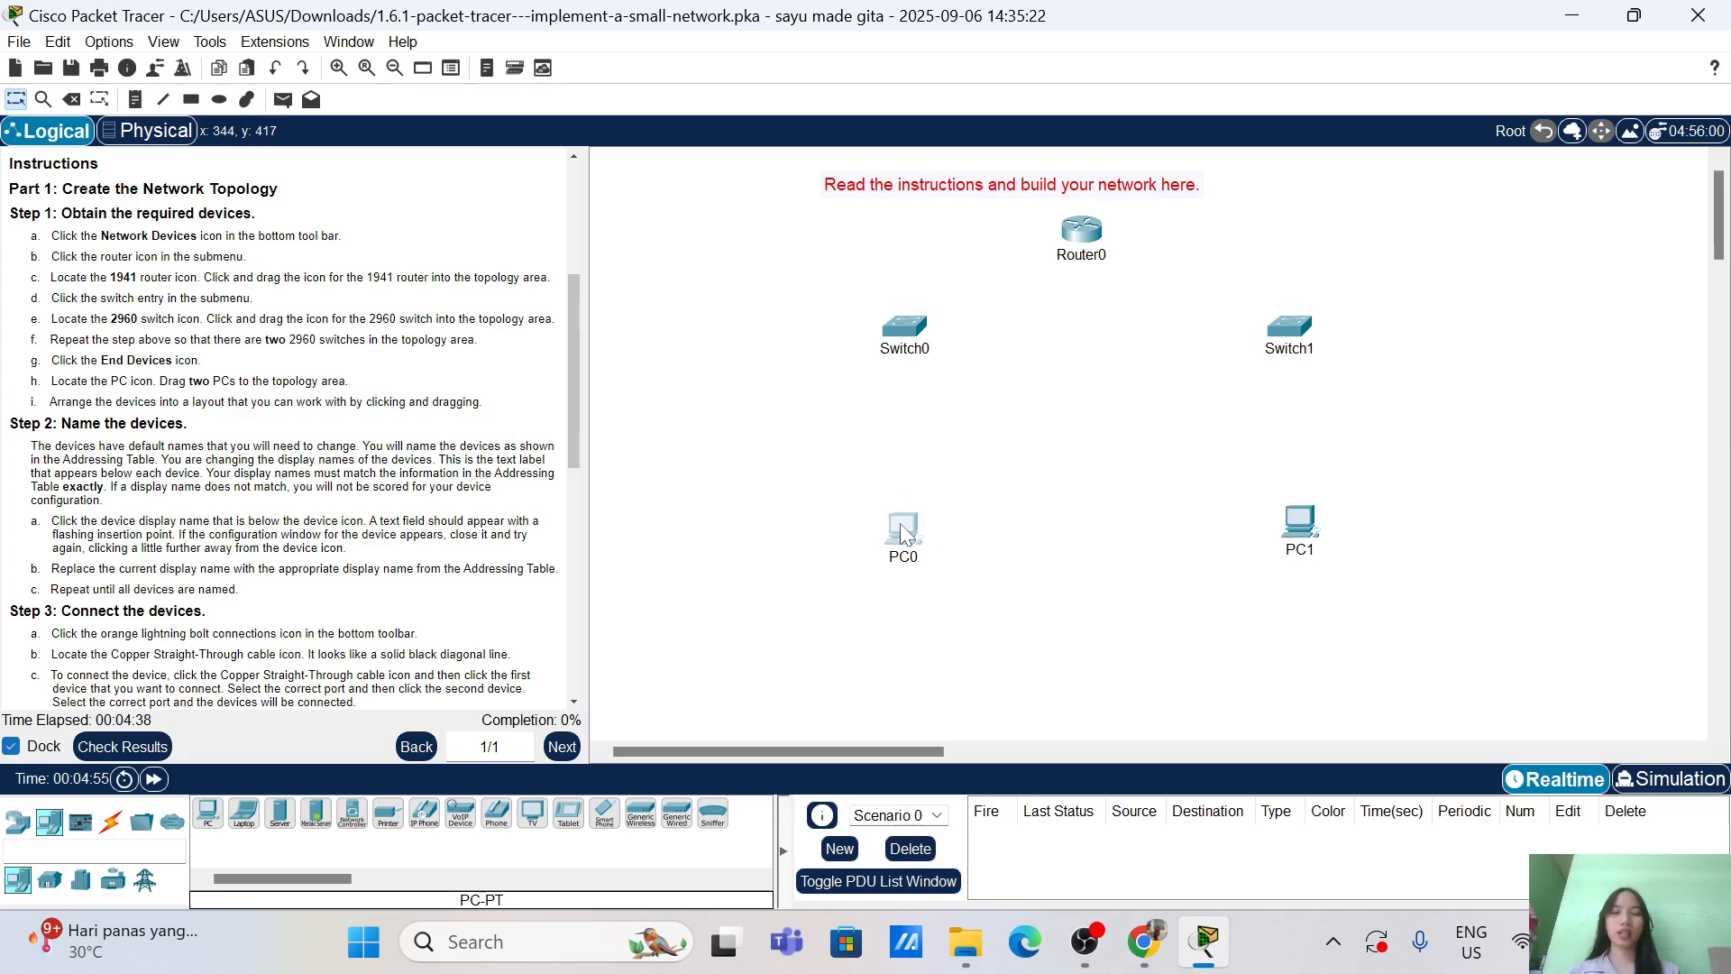
pyautogui.click(1298, 522)
pyautogui.moveTo(1298, 521); pyautogui.dragTo(1286, 513)
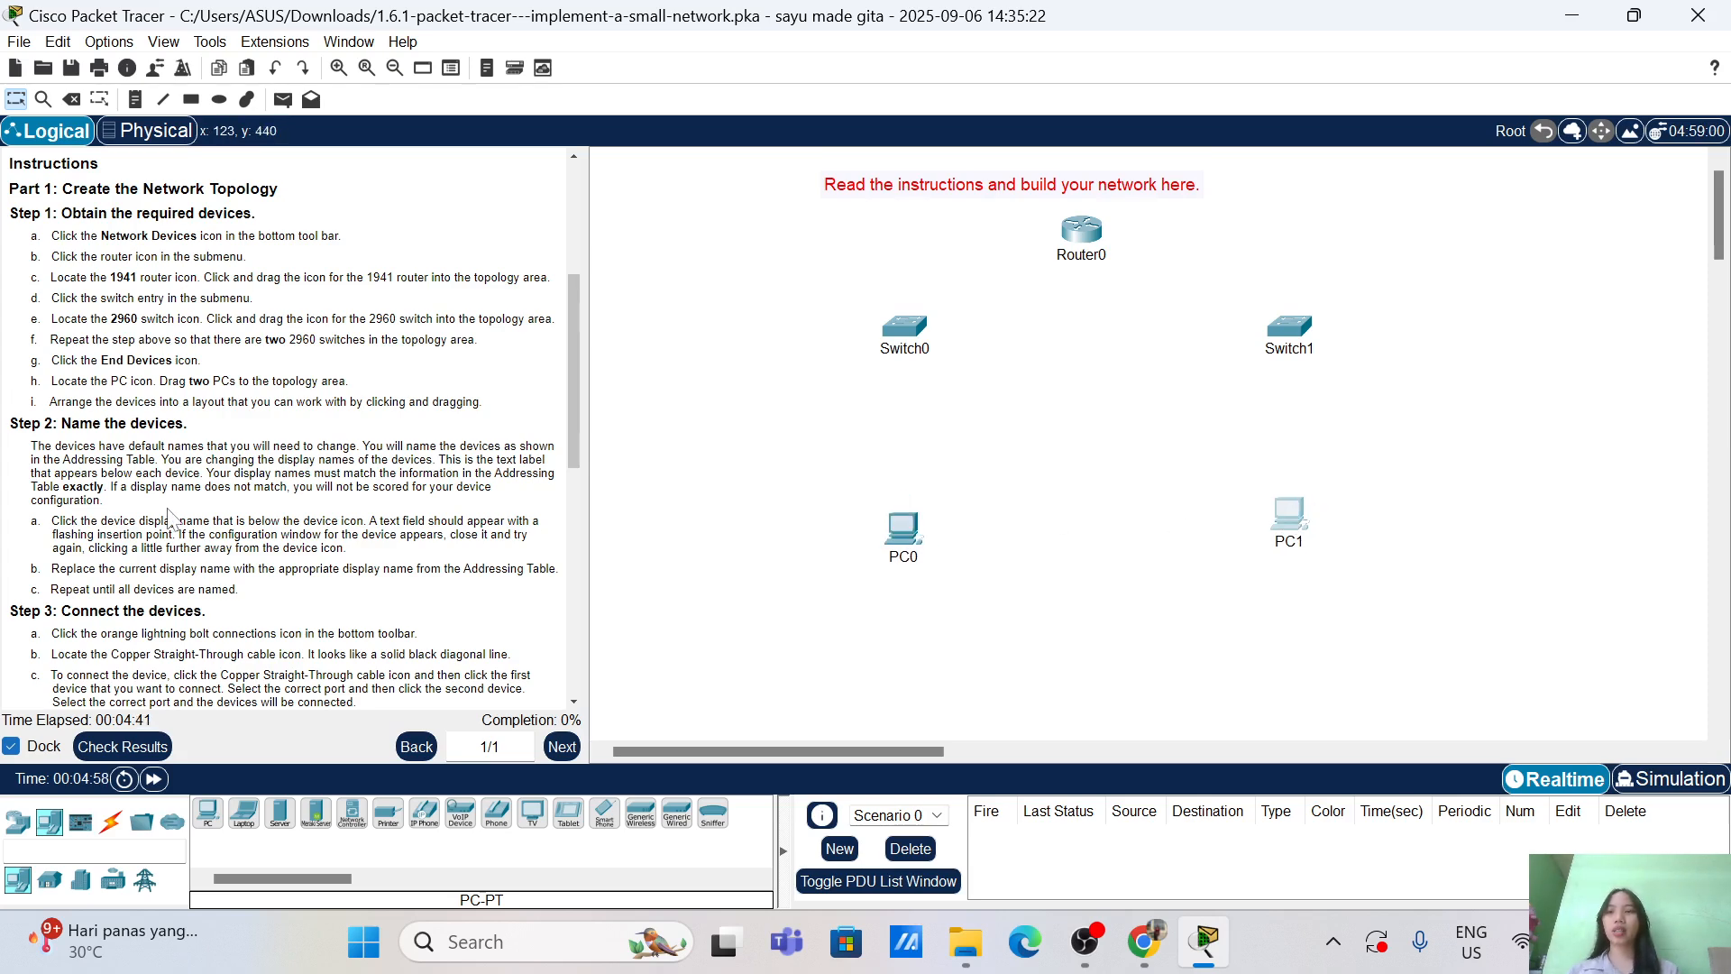
pyautogui.scroll(-3, 169, 516)
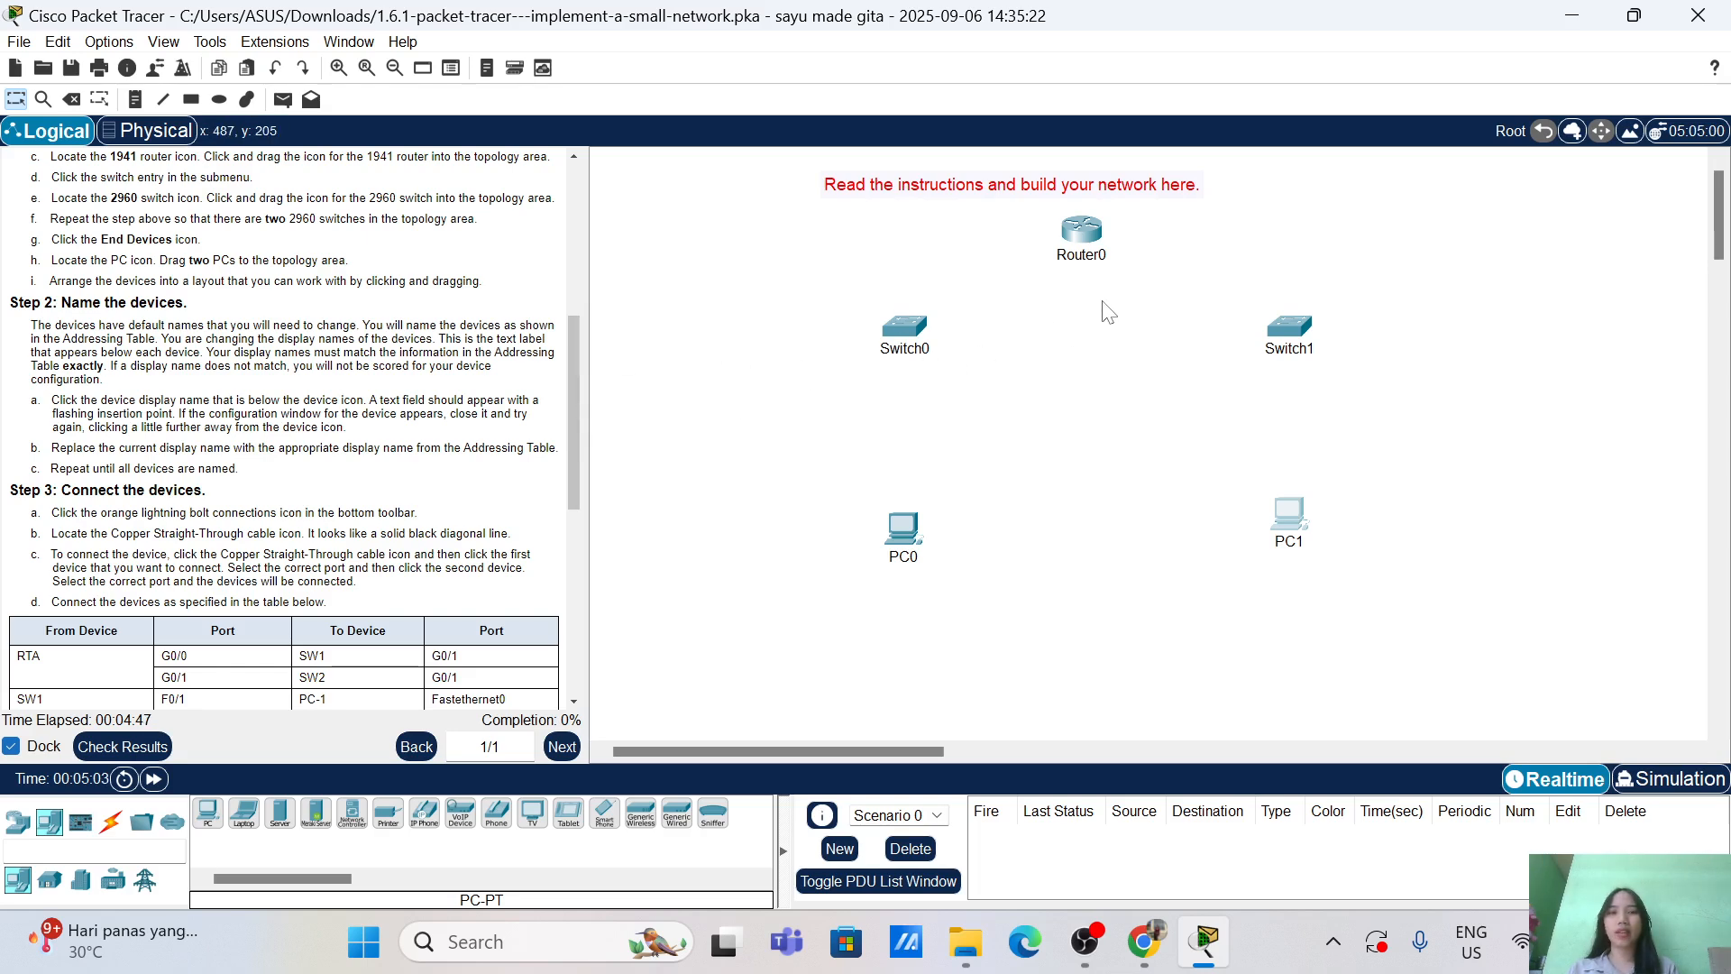
pyautogui.scroll(7, 280, 388)
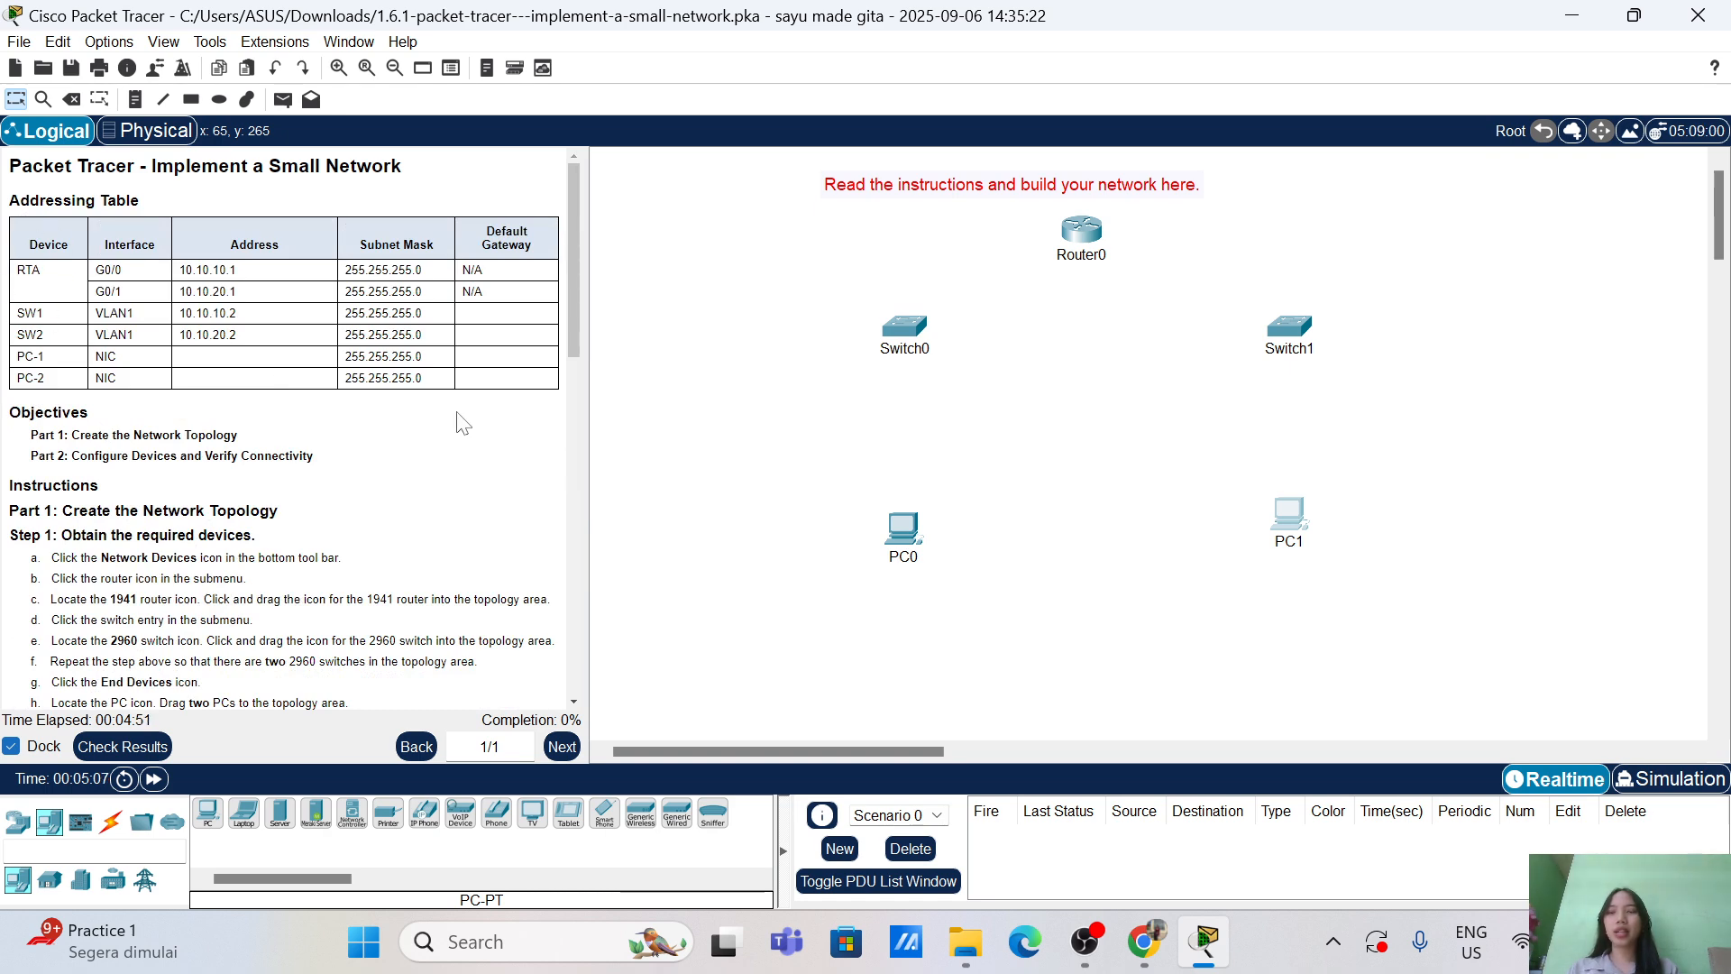
# Step: Rename Router0 to RTA and Switch0 to SW1
pyautogui.click(1093, 261)
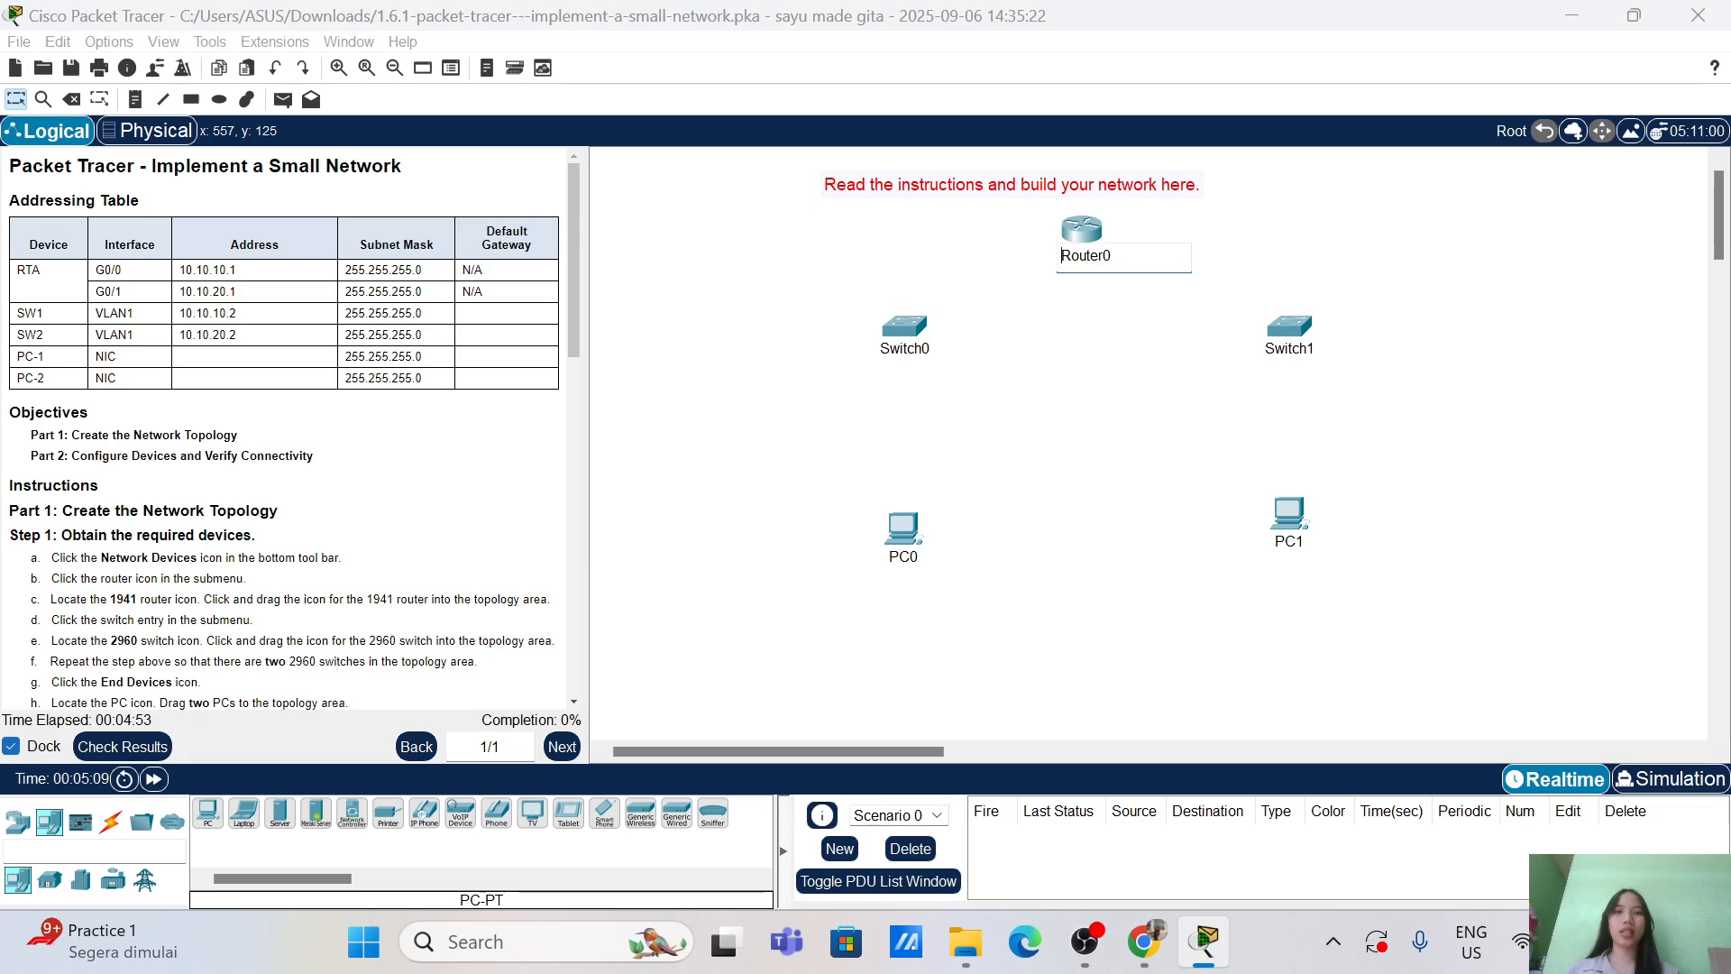
pyautogui.press('Right')
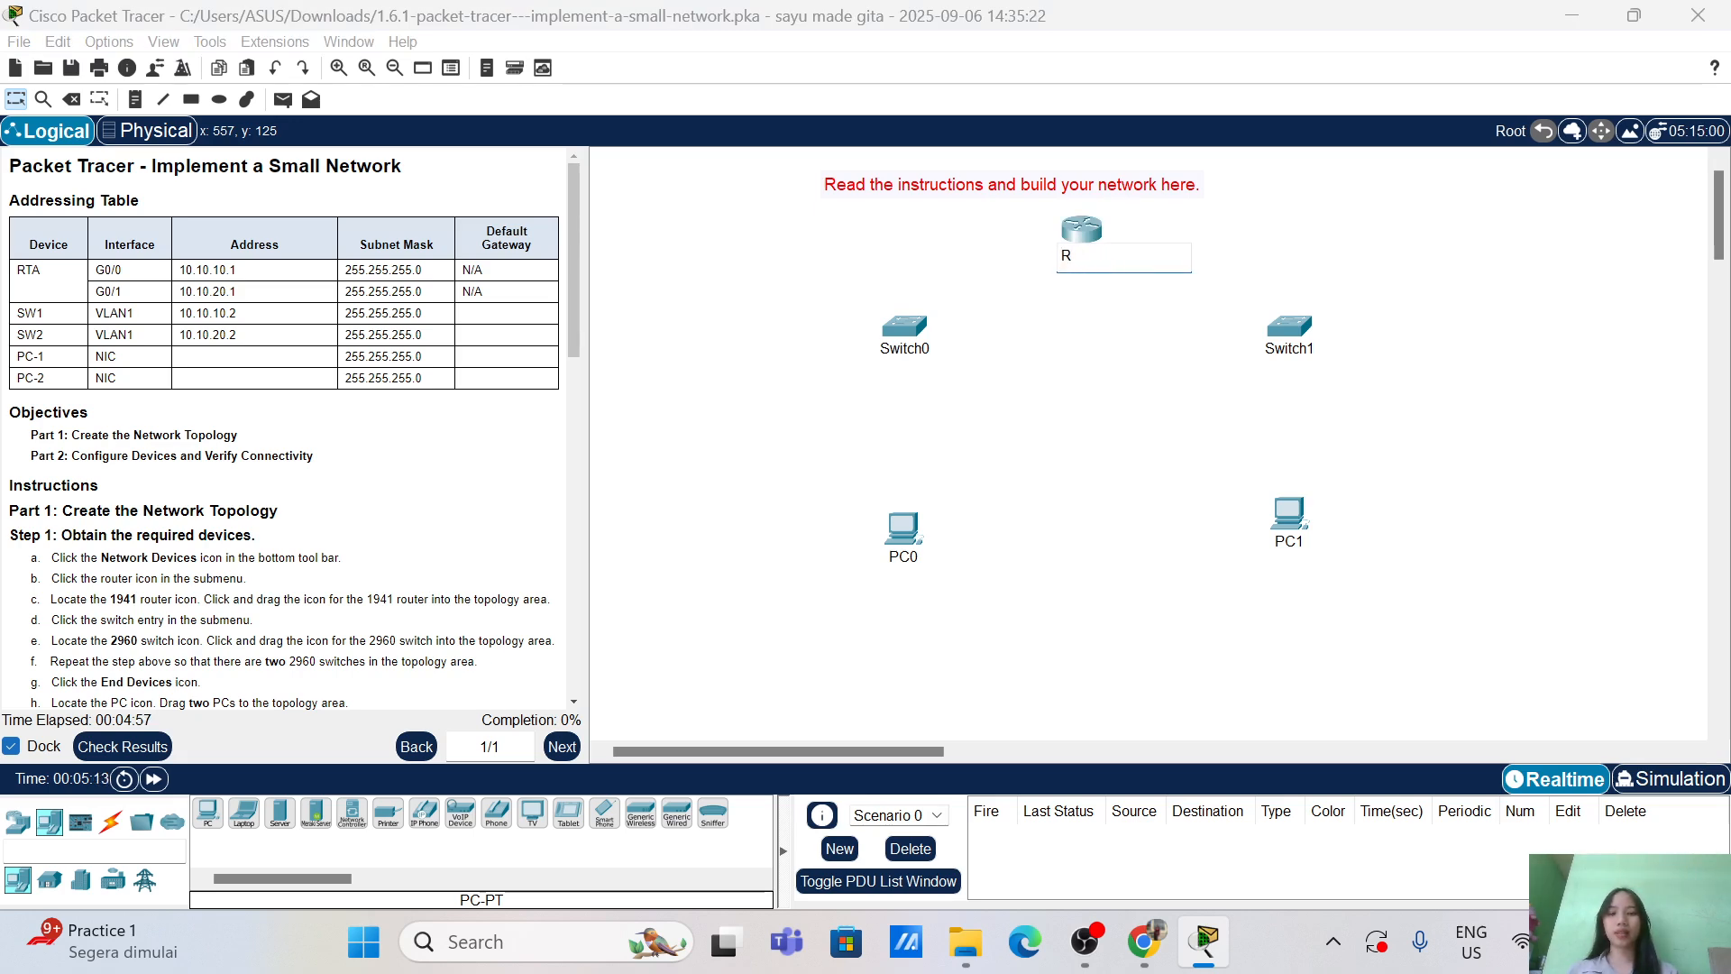
pyautogui.click(913, 349)
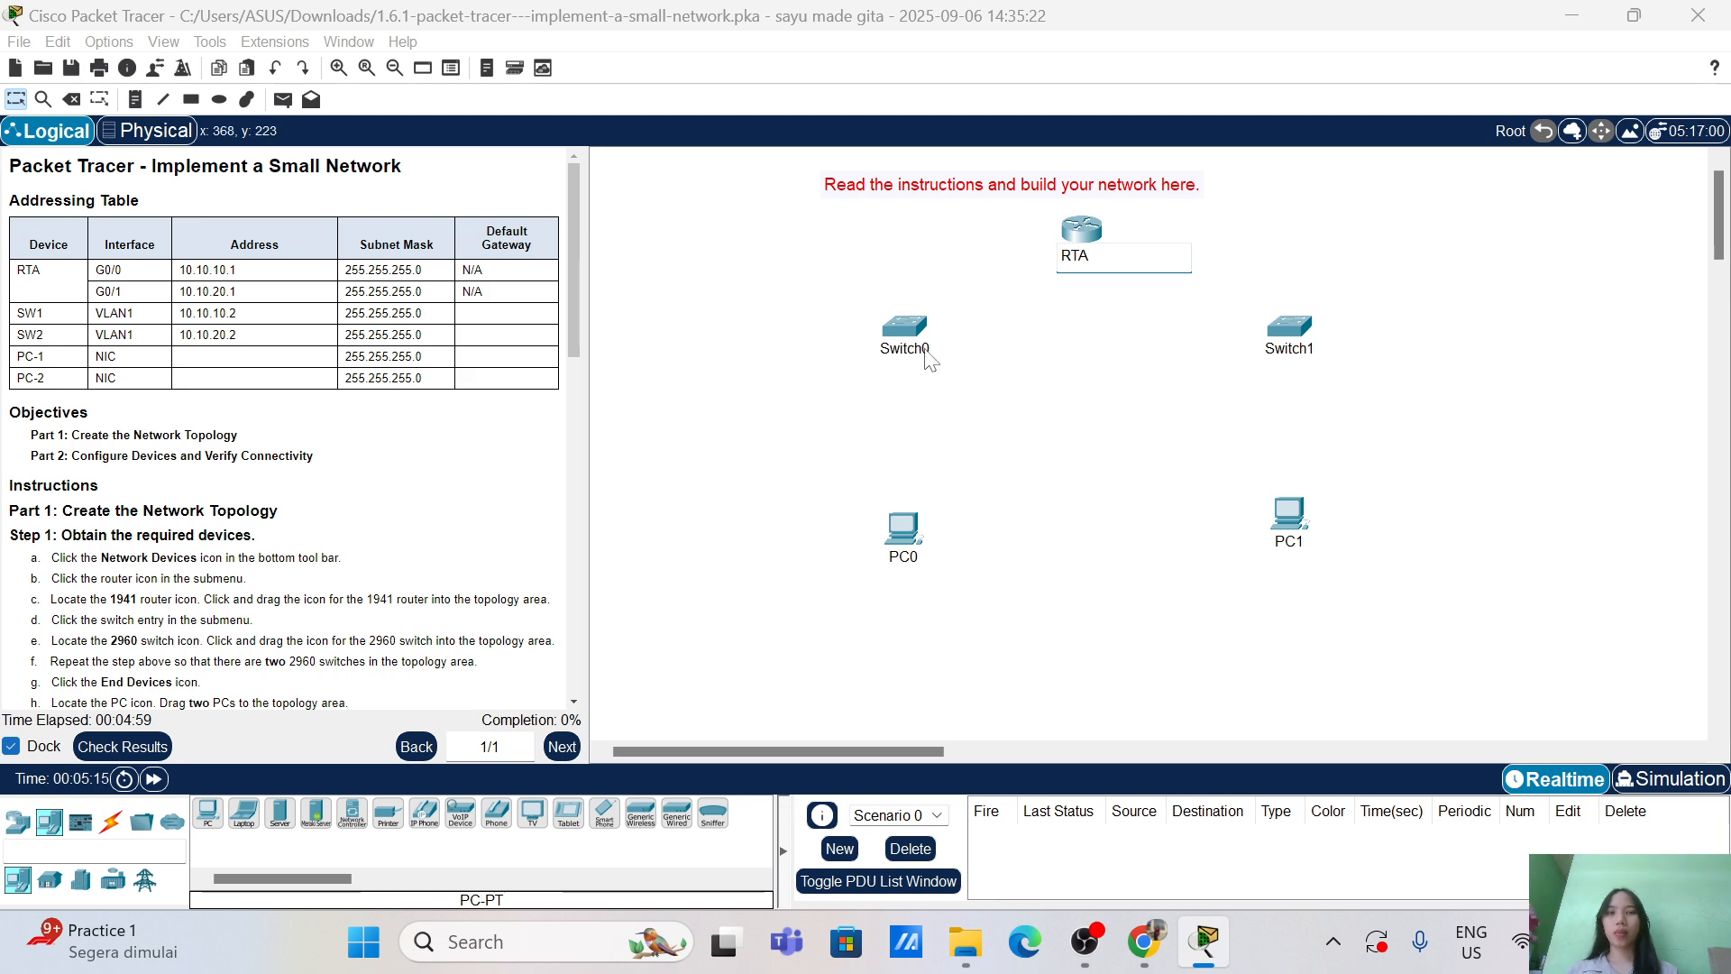
pyautogui.hotkey('ctrl', 'a')
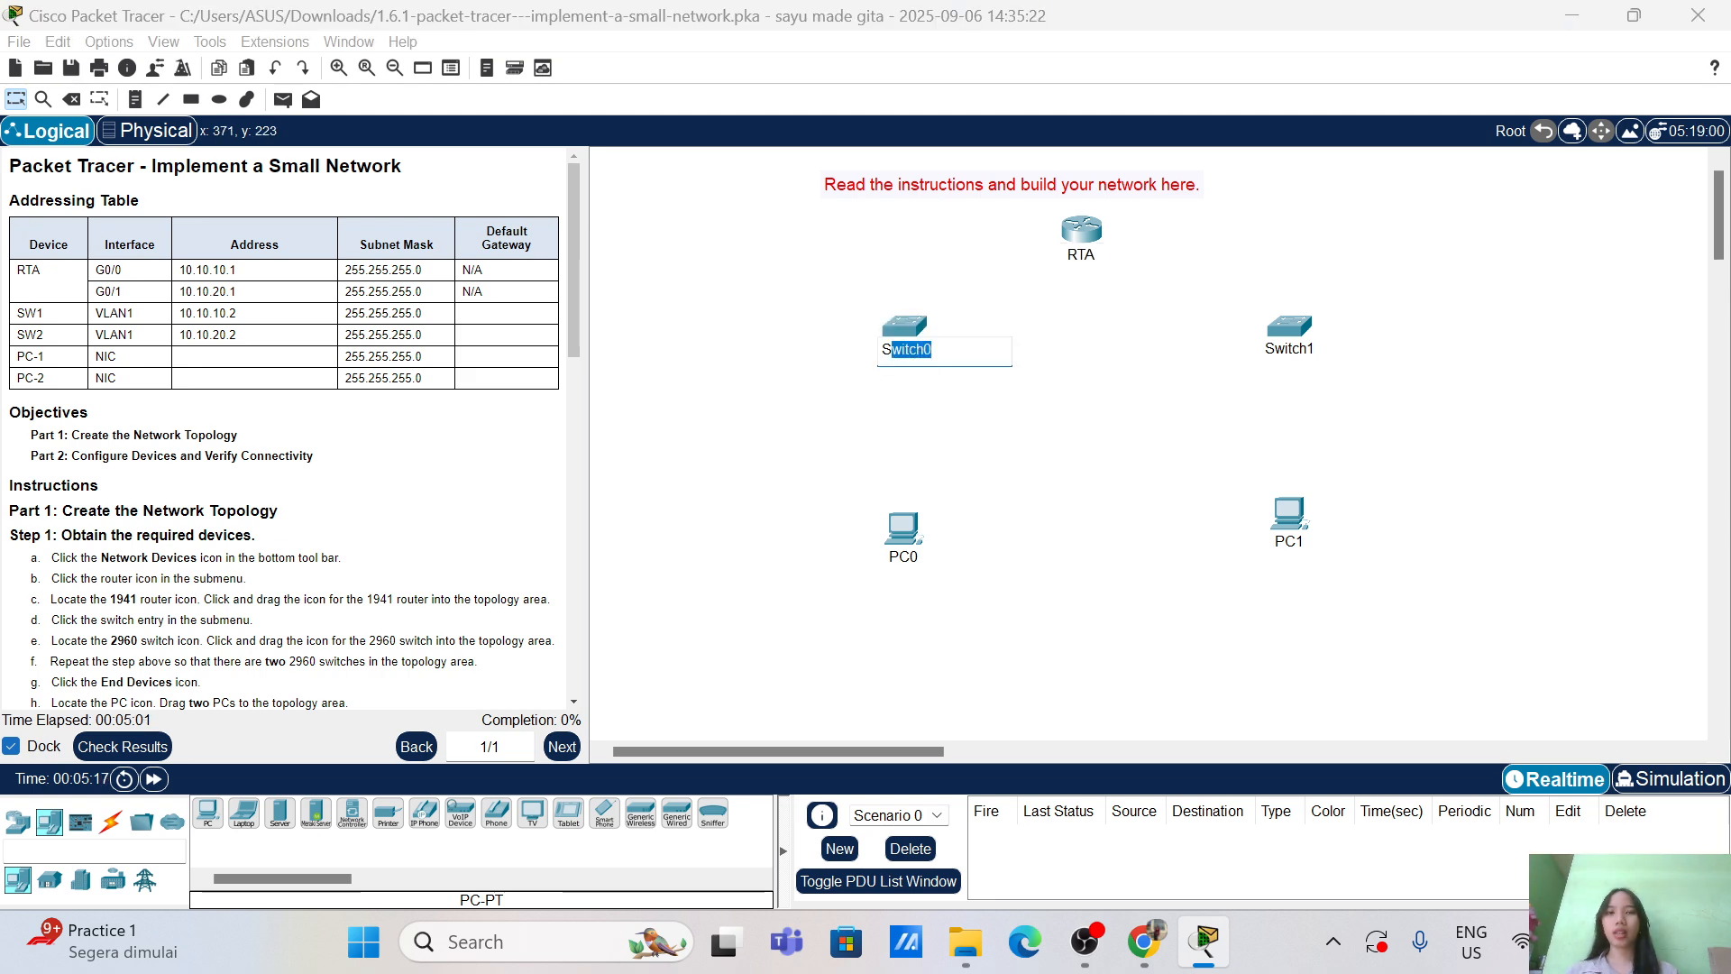
pyautogui.write('S')
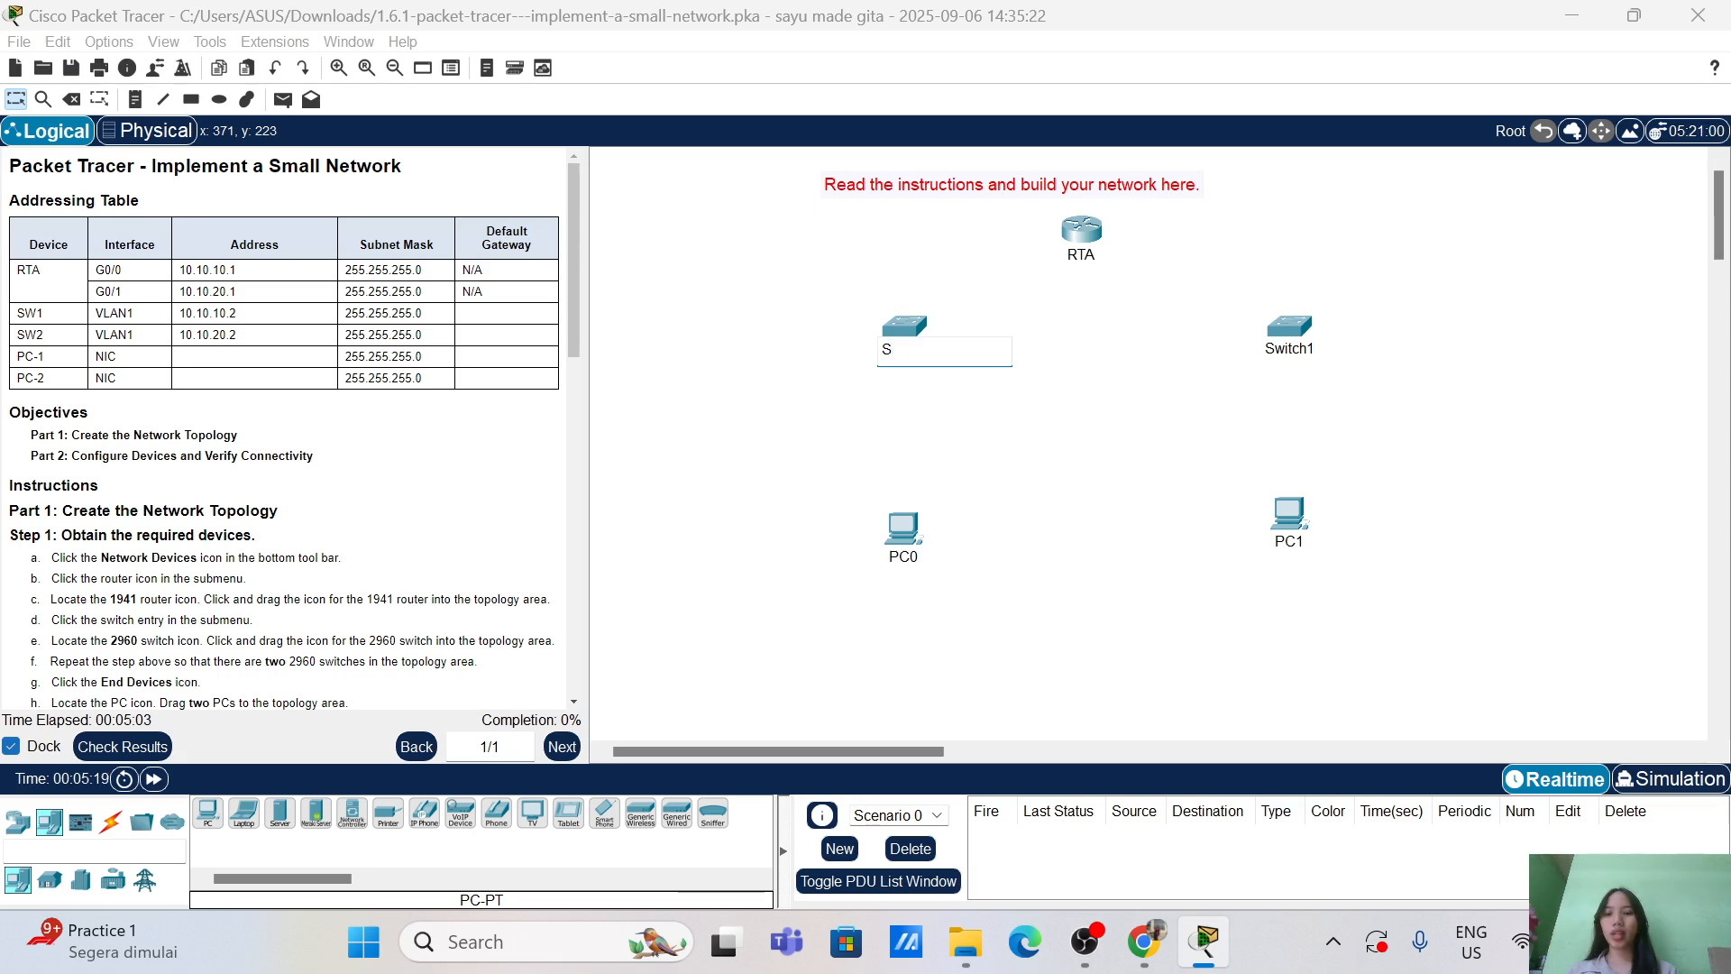
pyautogui.write('W1')
pyautogui.press('Return')
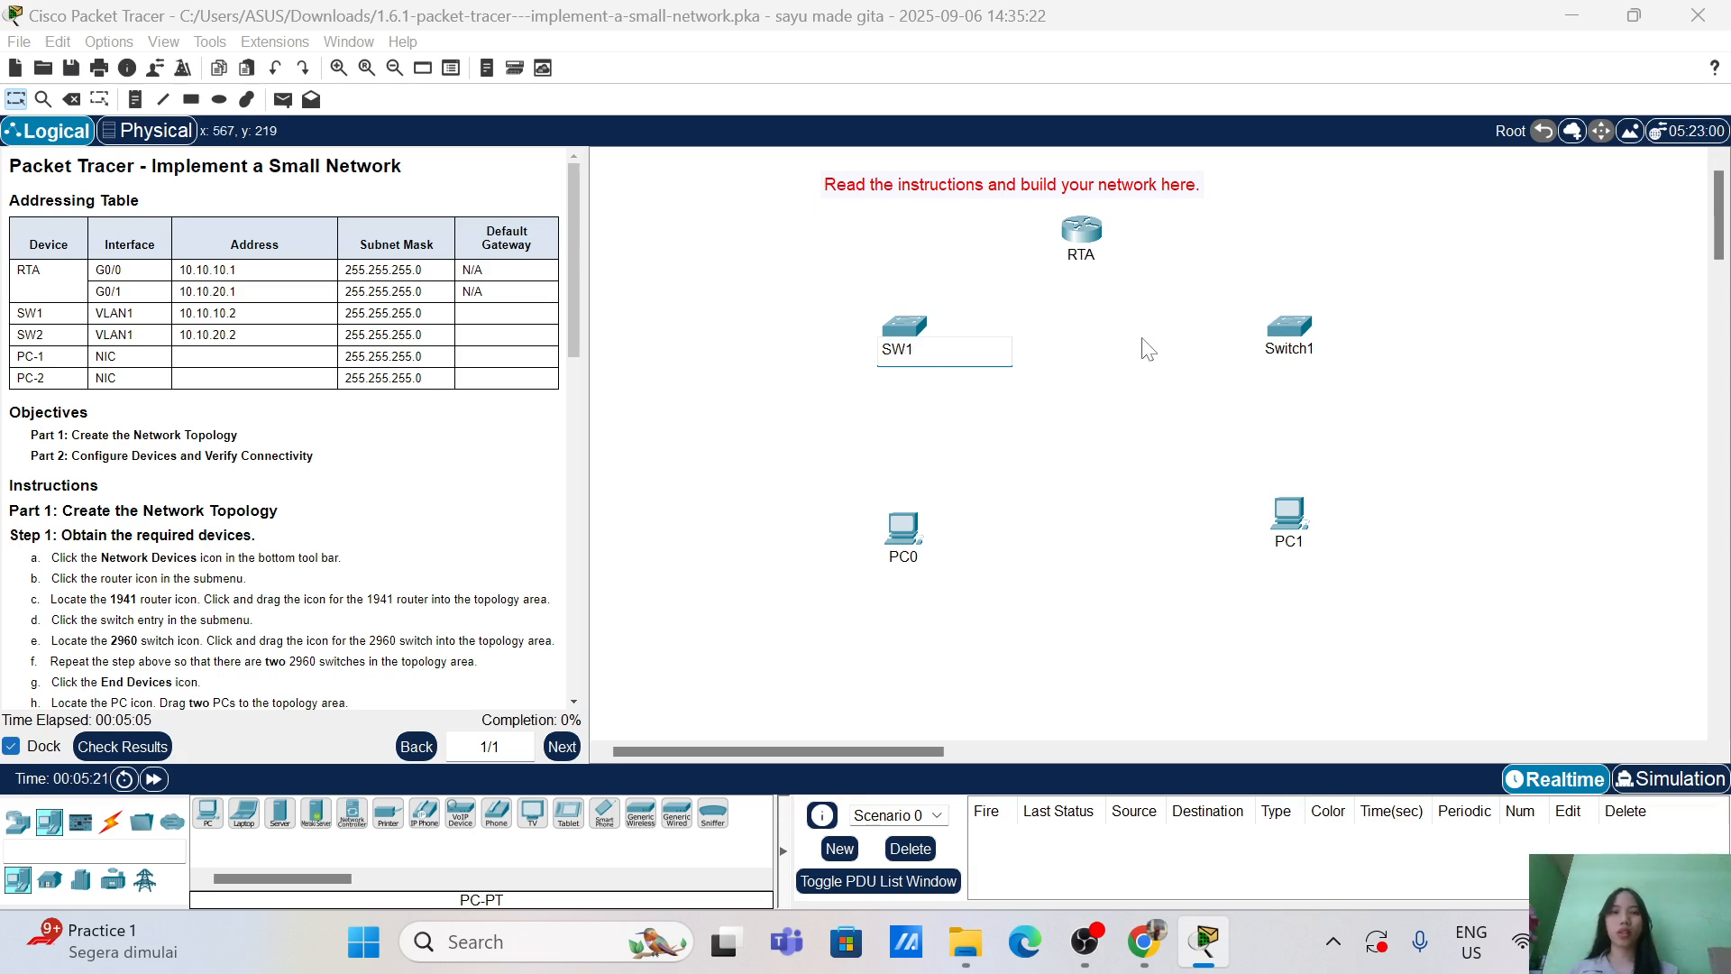
# Step: Rename Switch1 to SW2, PC0 to PC-1 and PC1 to PC-2, tidying the PC positions
pyautogui.click(1290, 349)
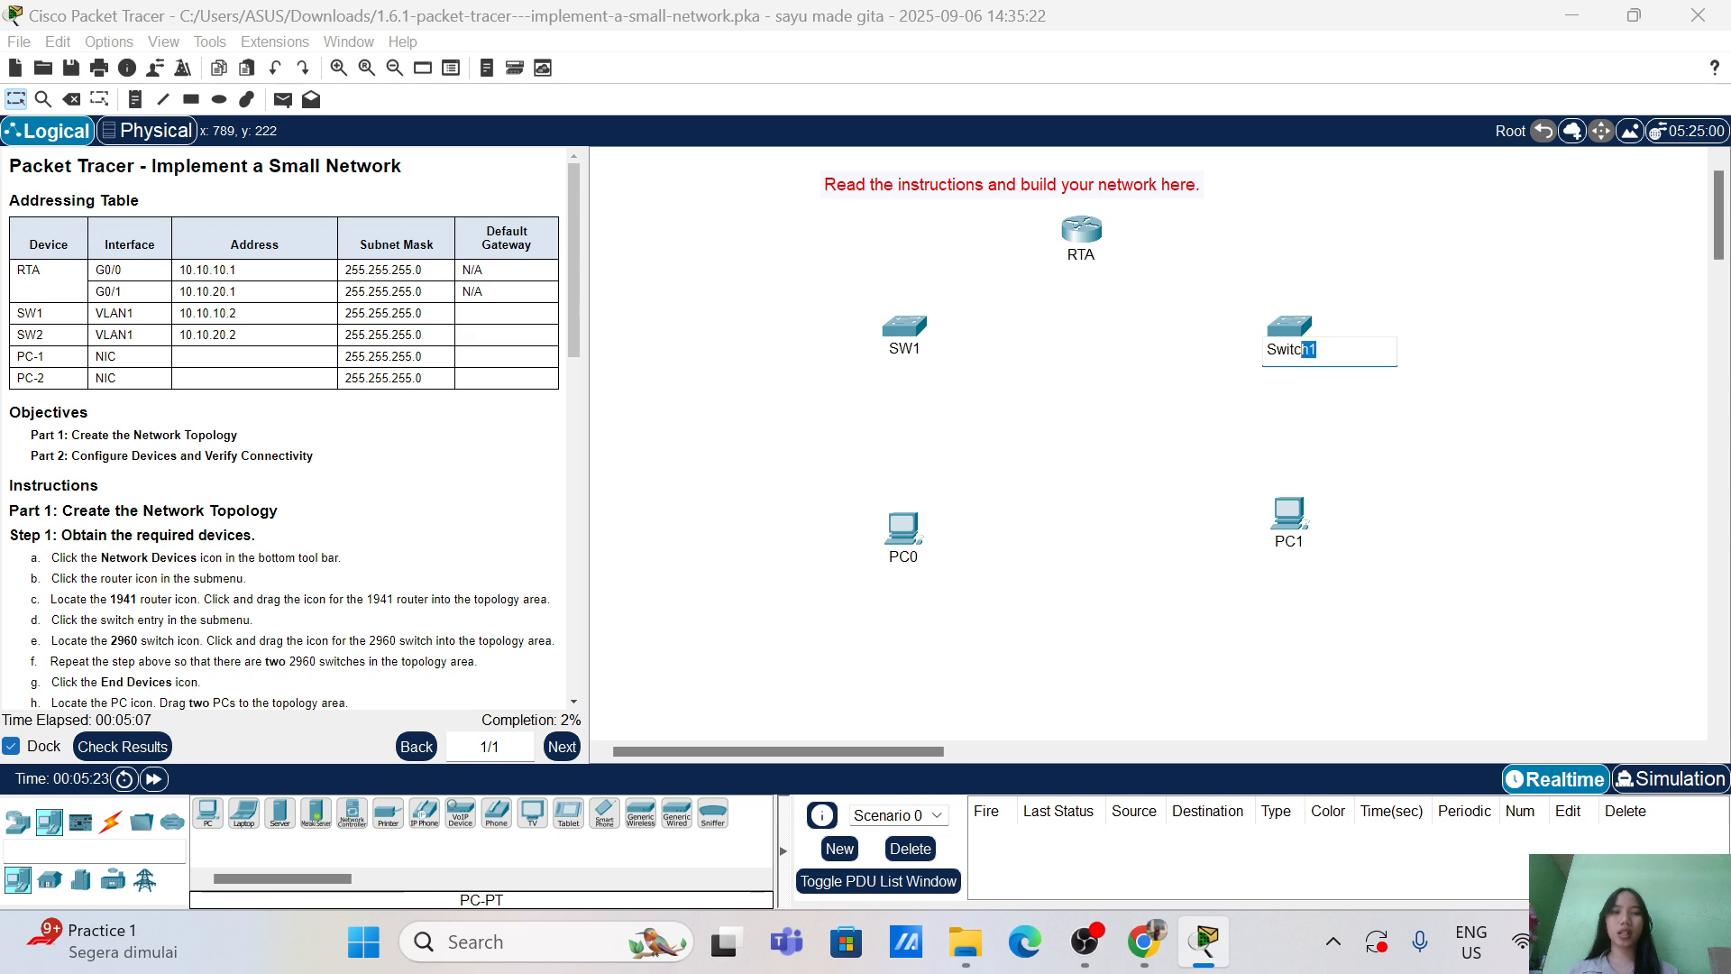
pyautogui.hotkey('ctrl', 'a')
pyautogui.write('SW')
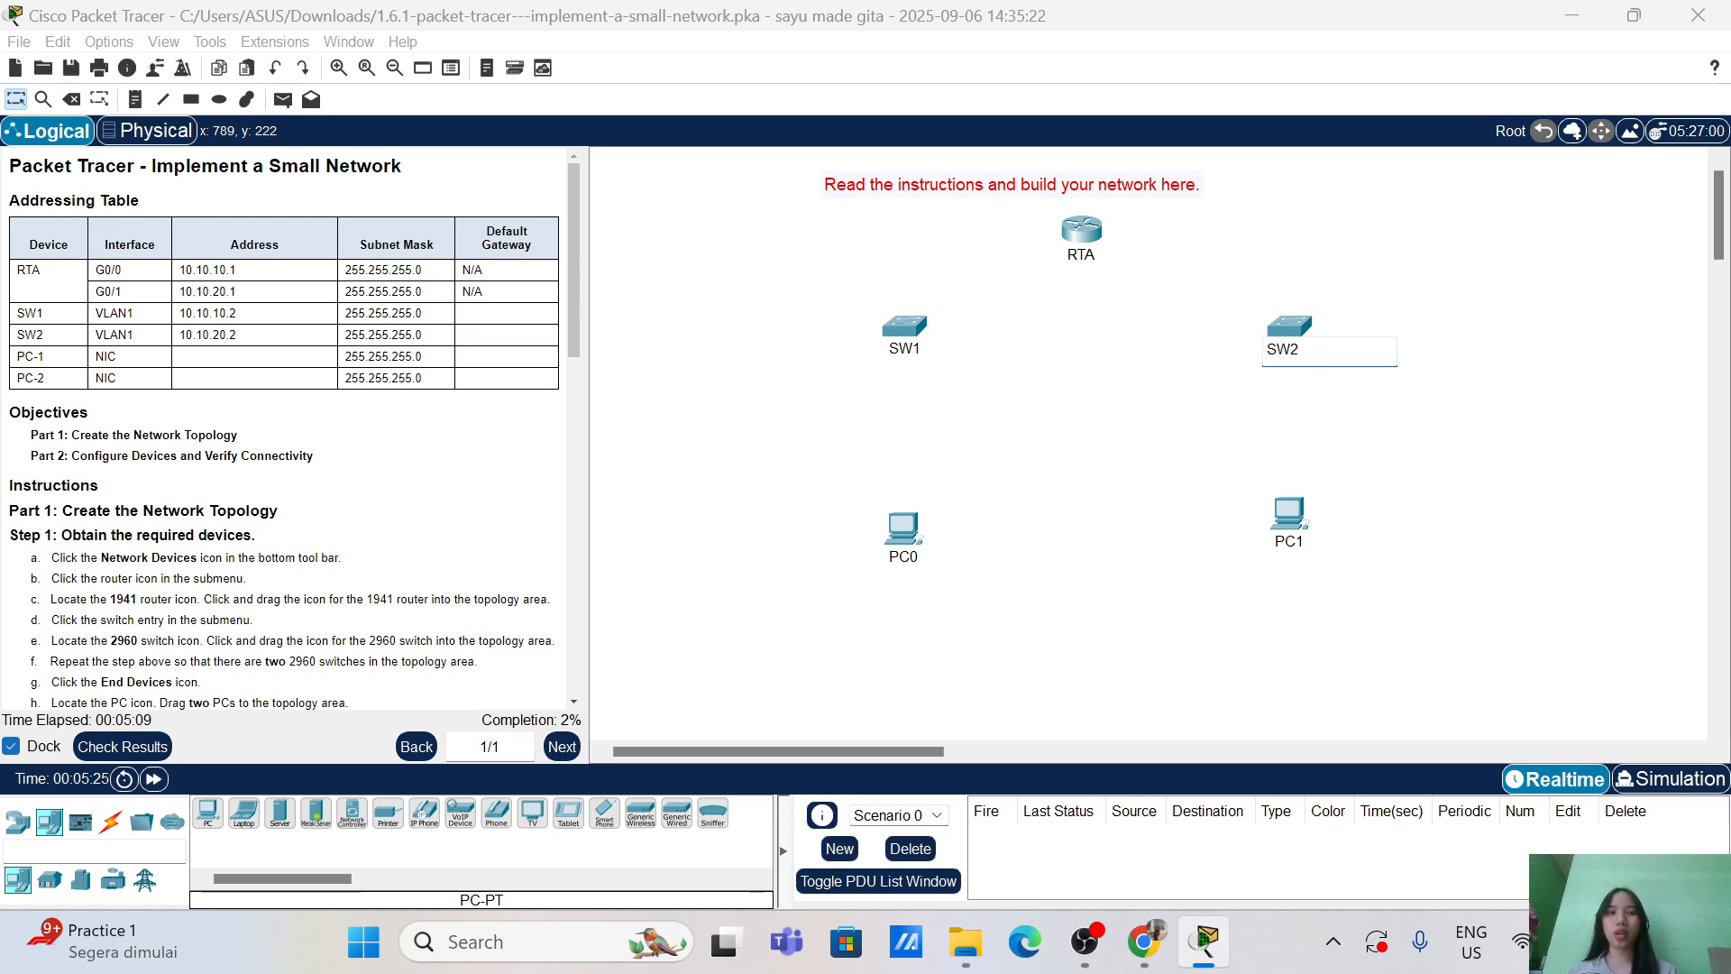
pyautogui.moveTo(898, 560)
pyautogui.mouseDown()
pyautogui.moveTo(918, 560)
pyautogui.moveTo(896, 570)
pyautogui.mouseUp()
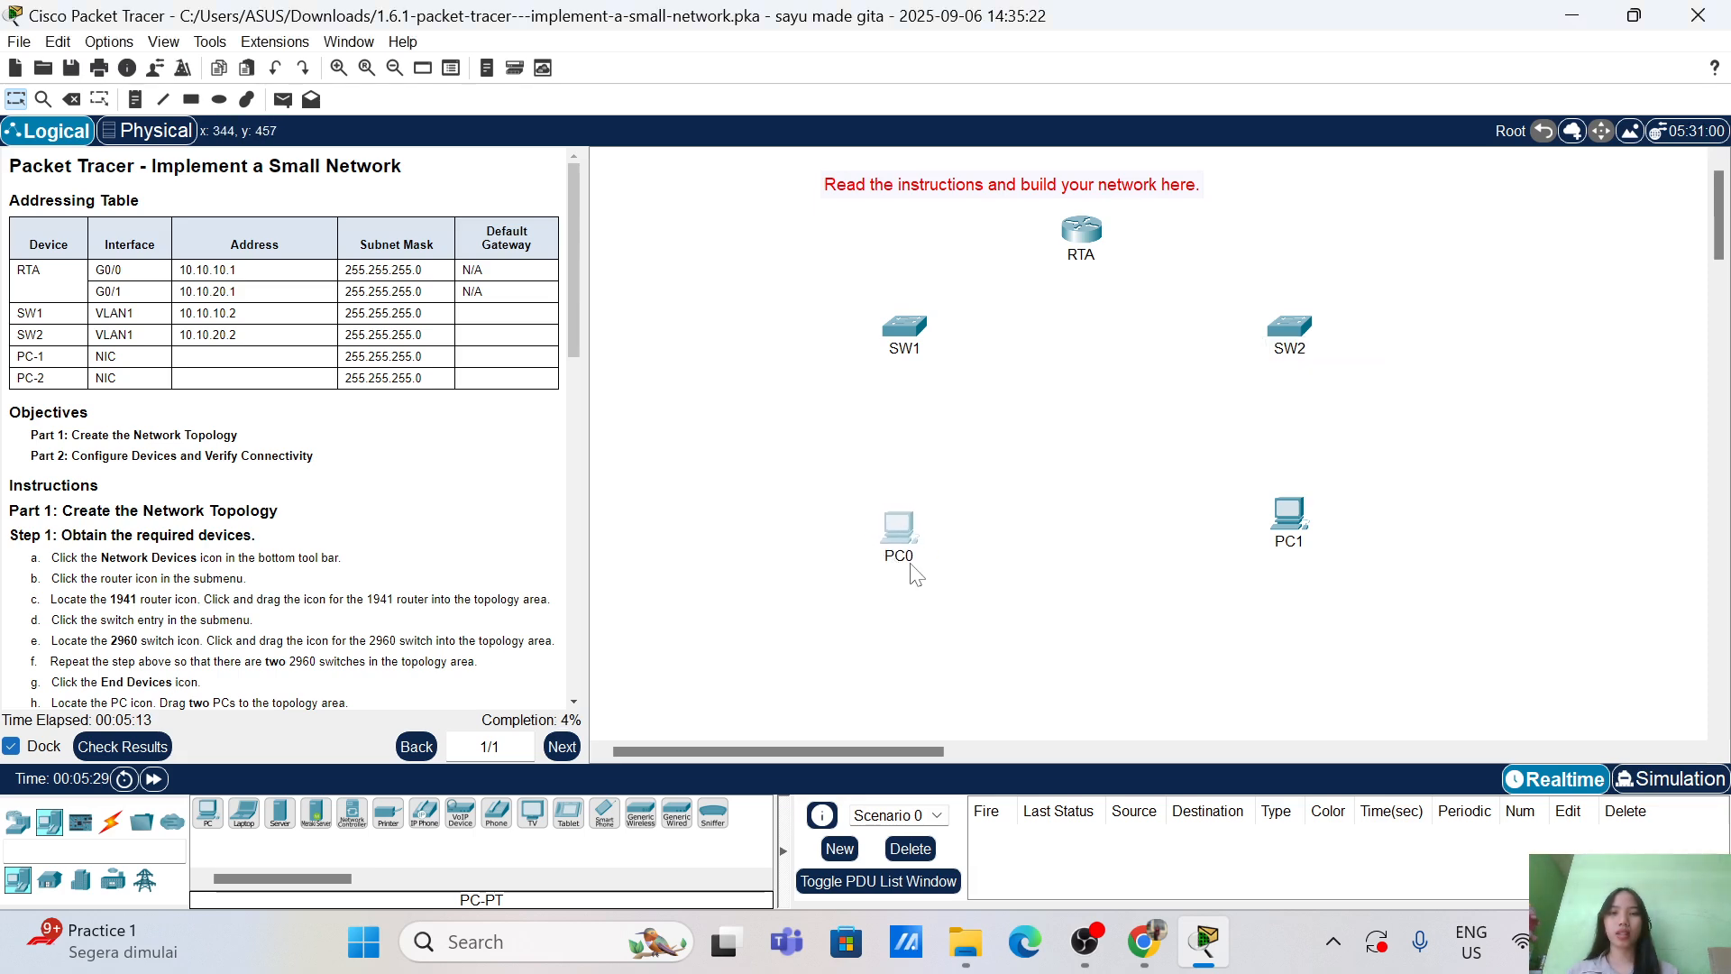
pyautogui.click(898, 557)
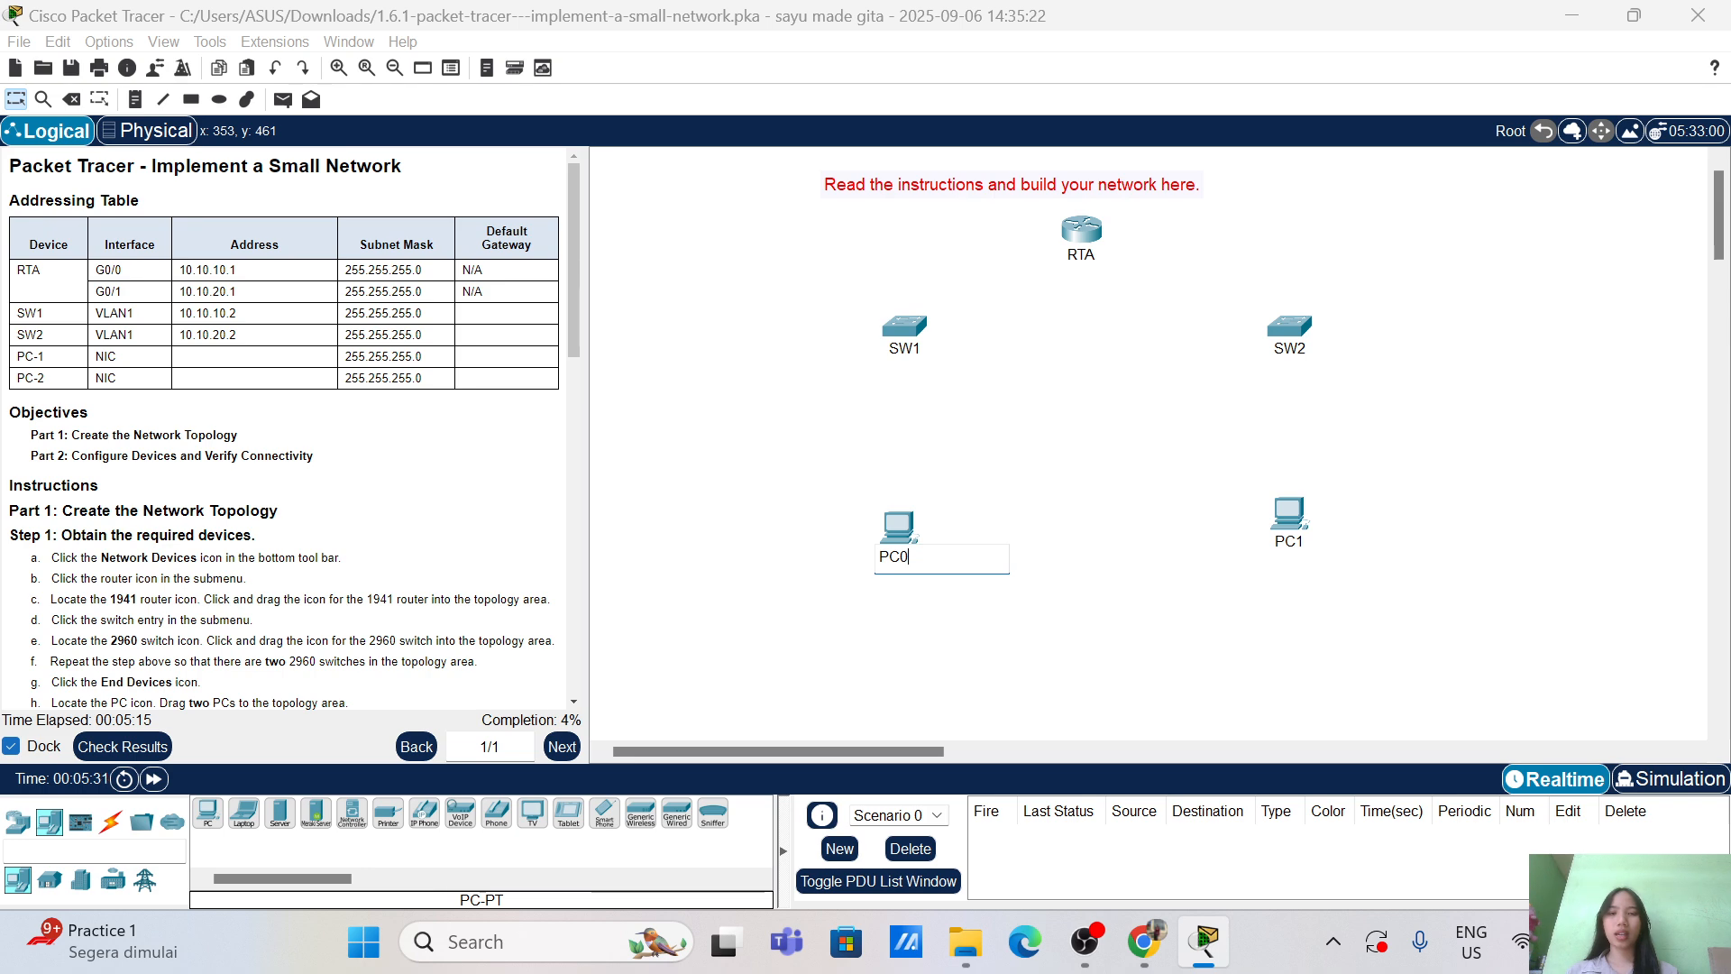
pyautogui.write('-')
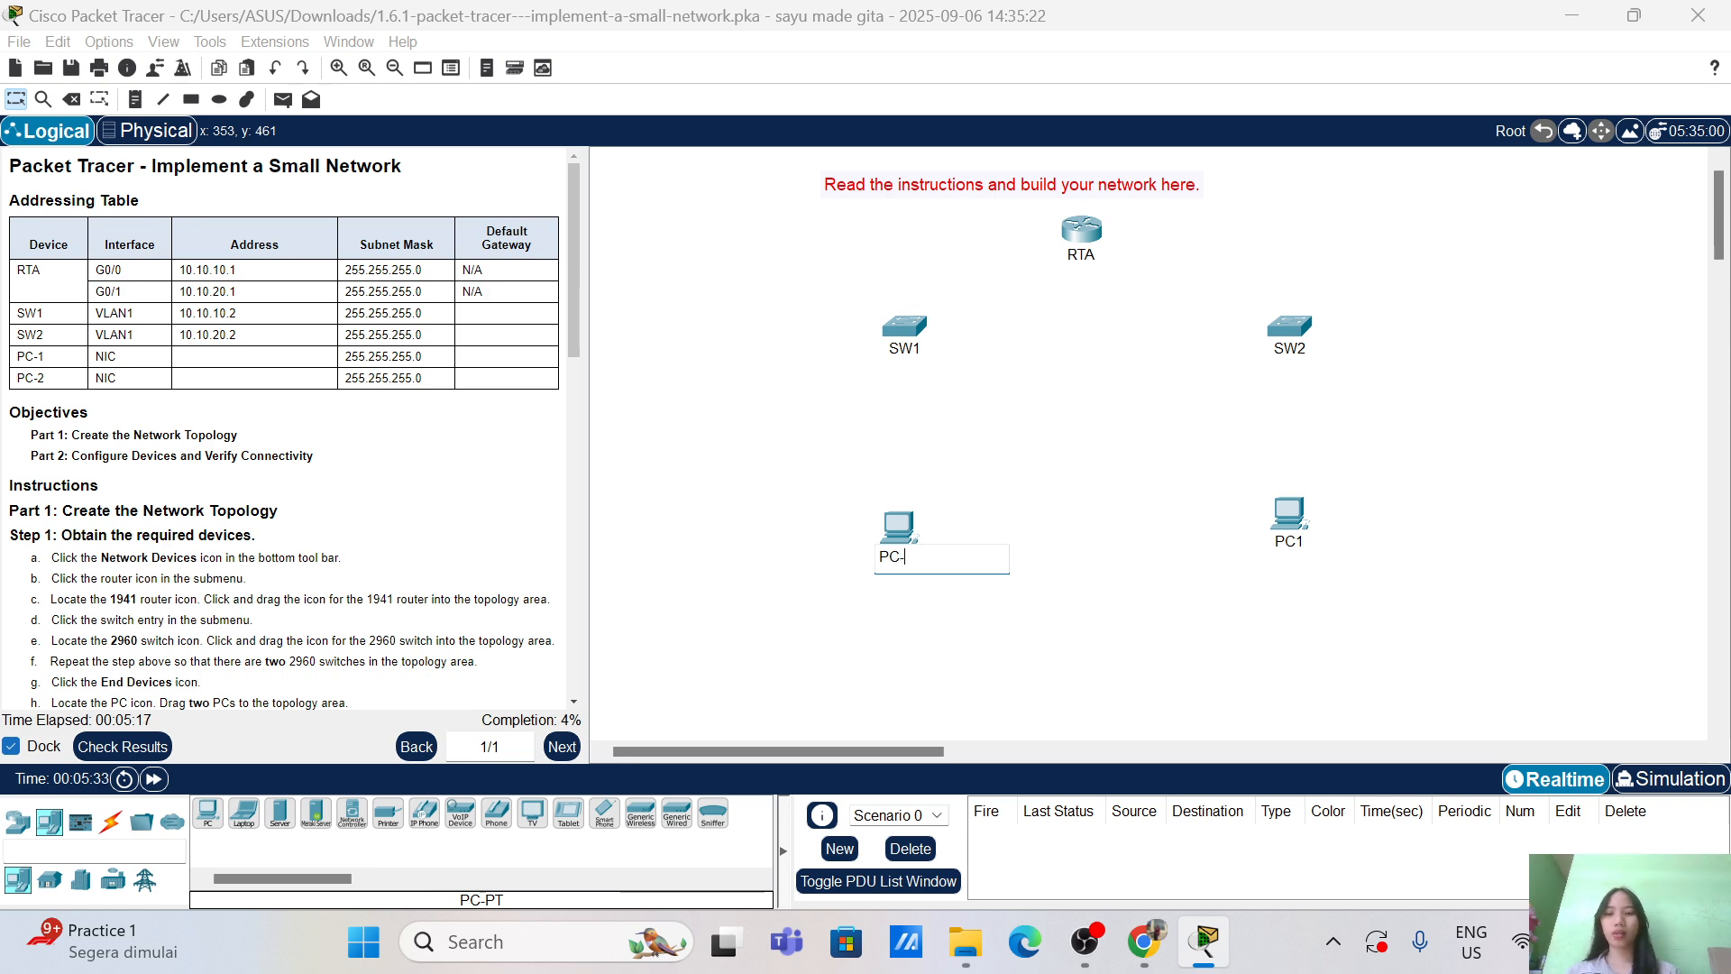
pyautogui.write('1')
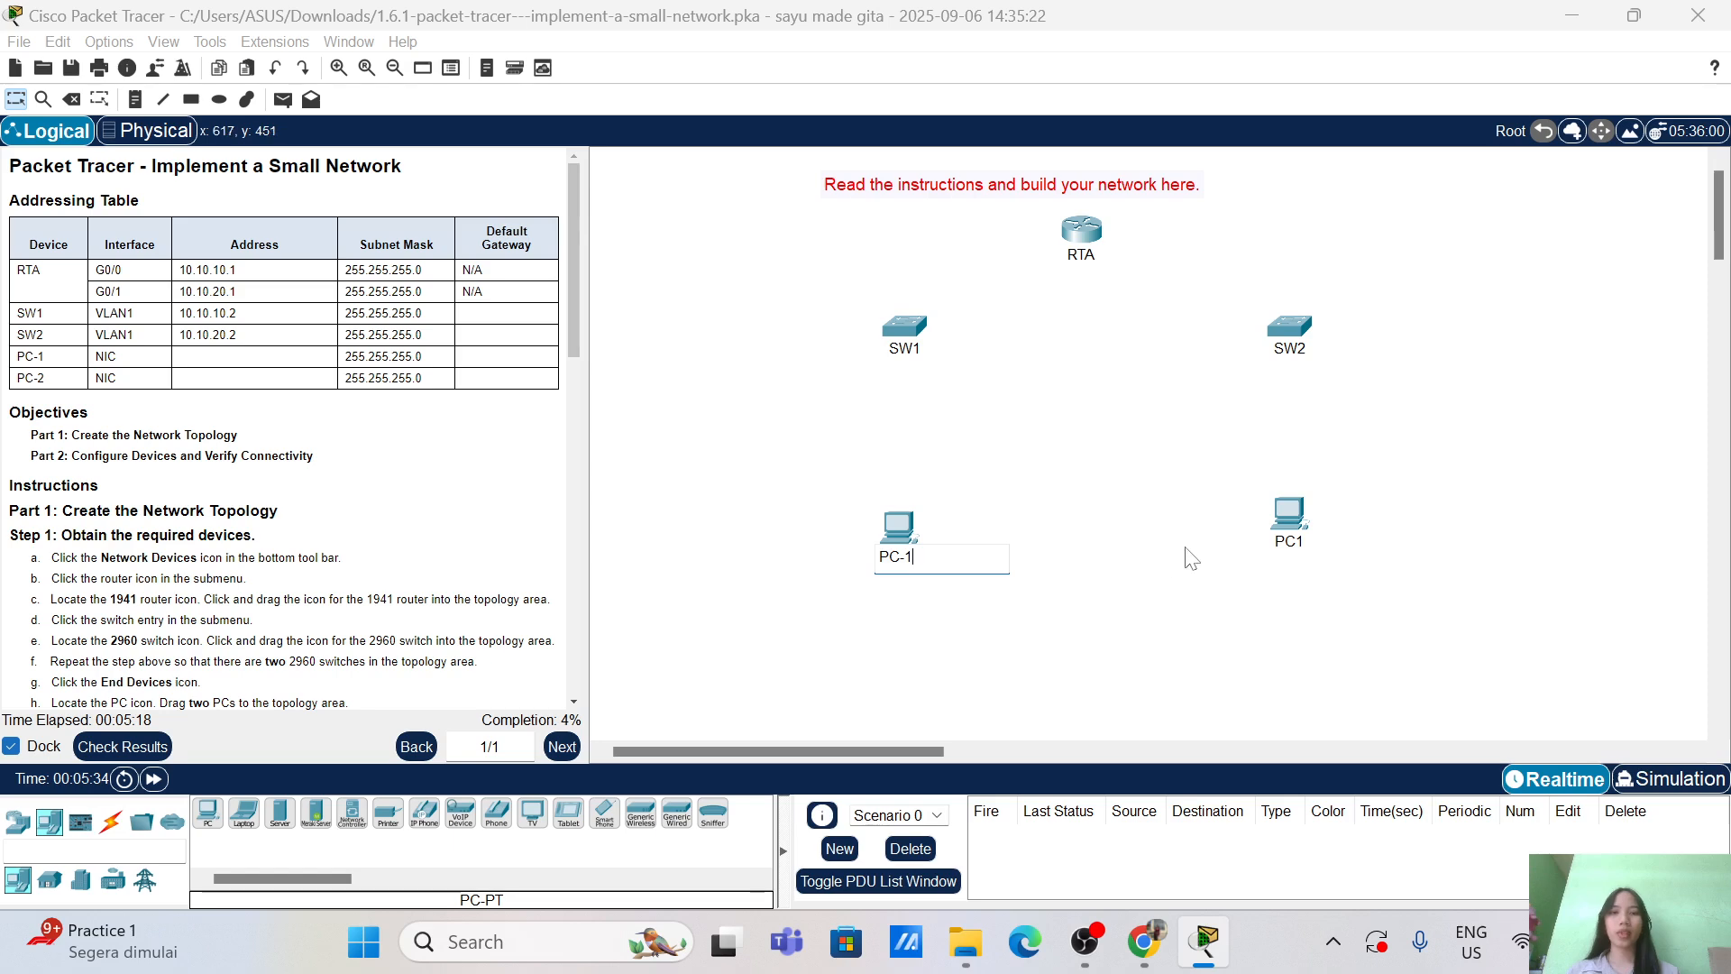
pyautogui.click(1285, 542)
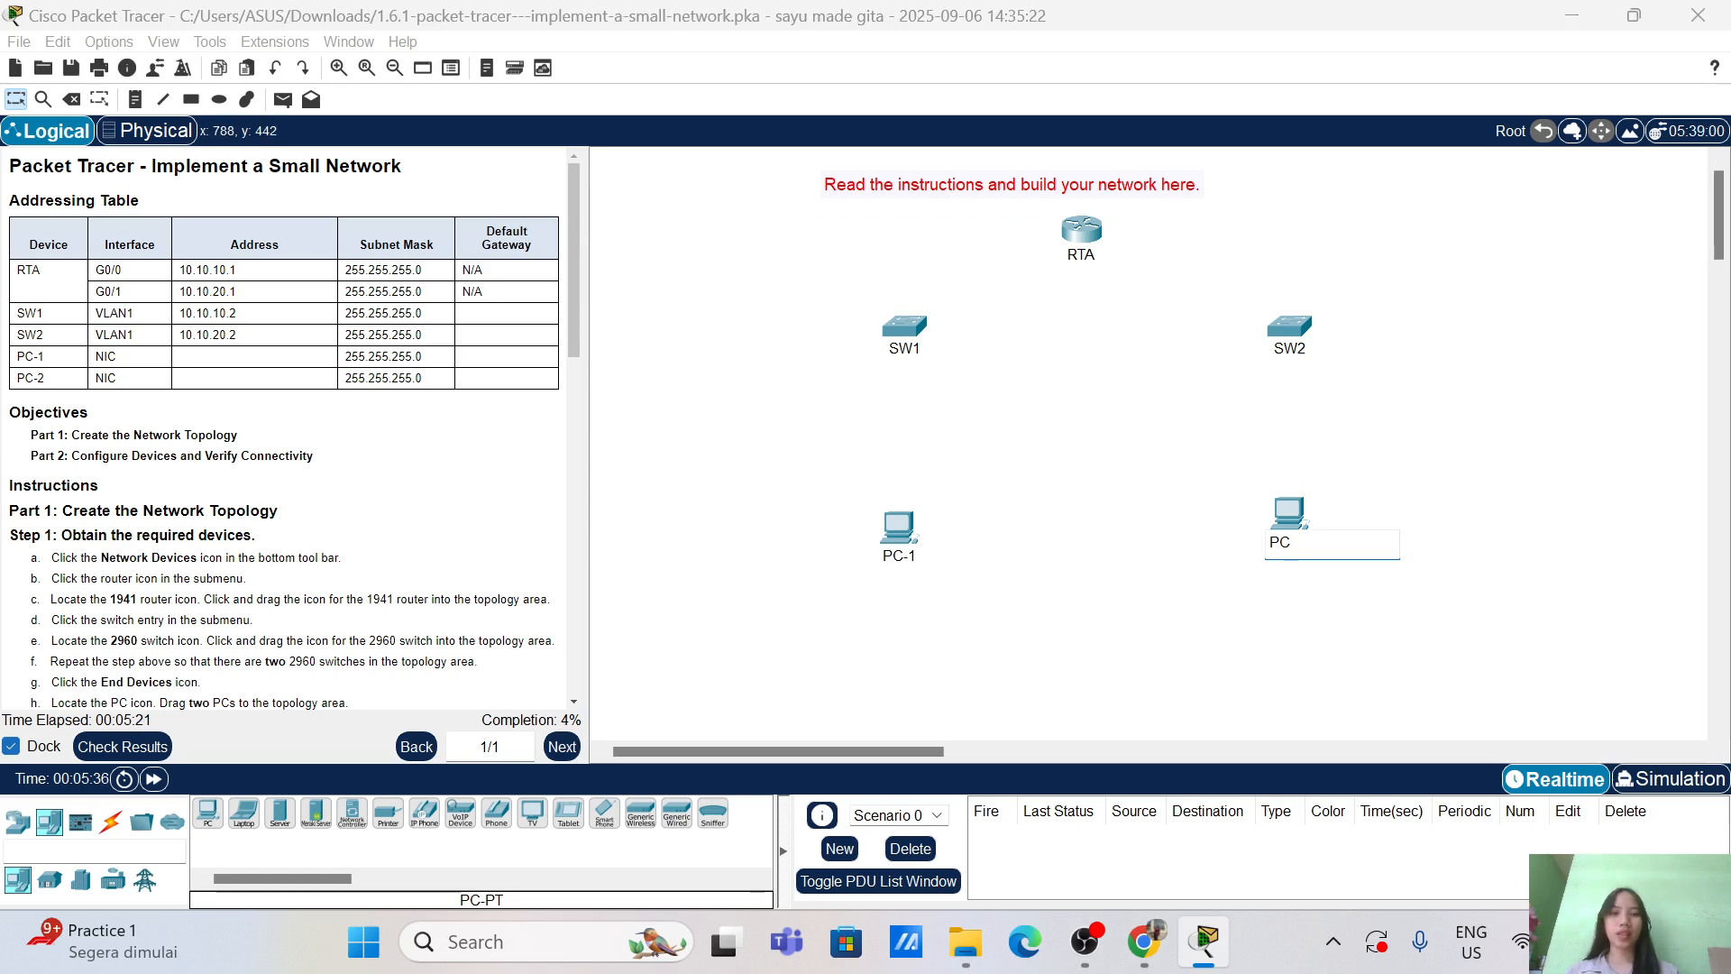
pyautogui.write('2')
pyautogui.press('Return')
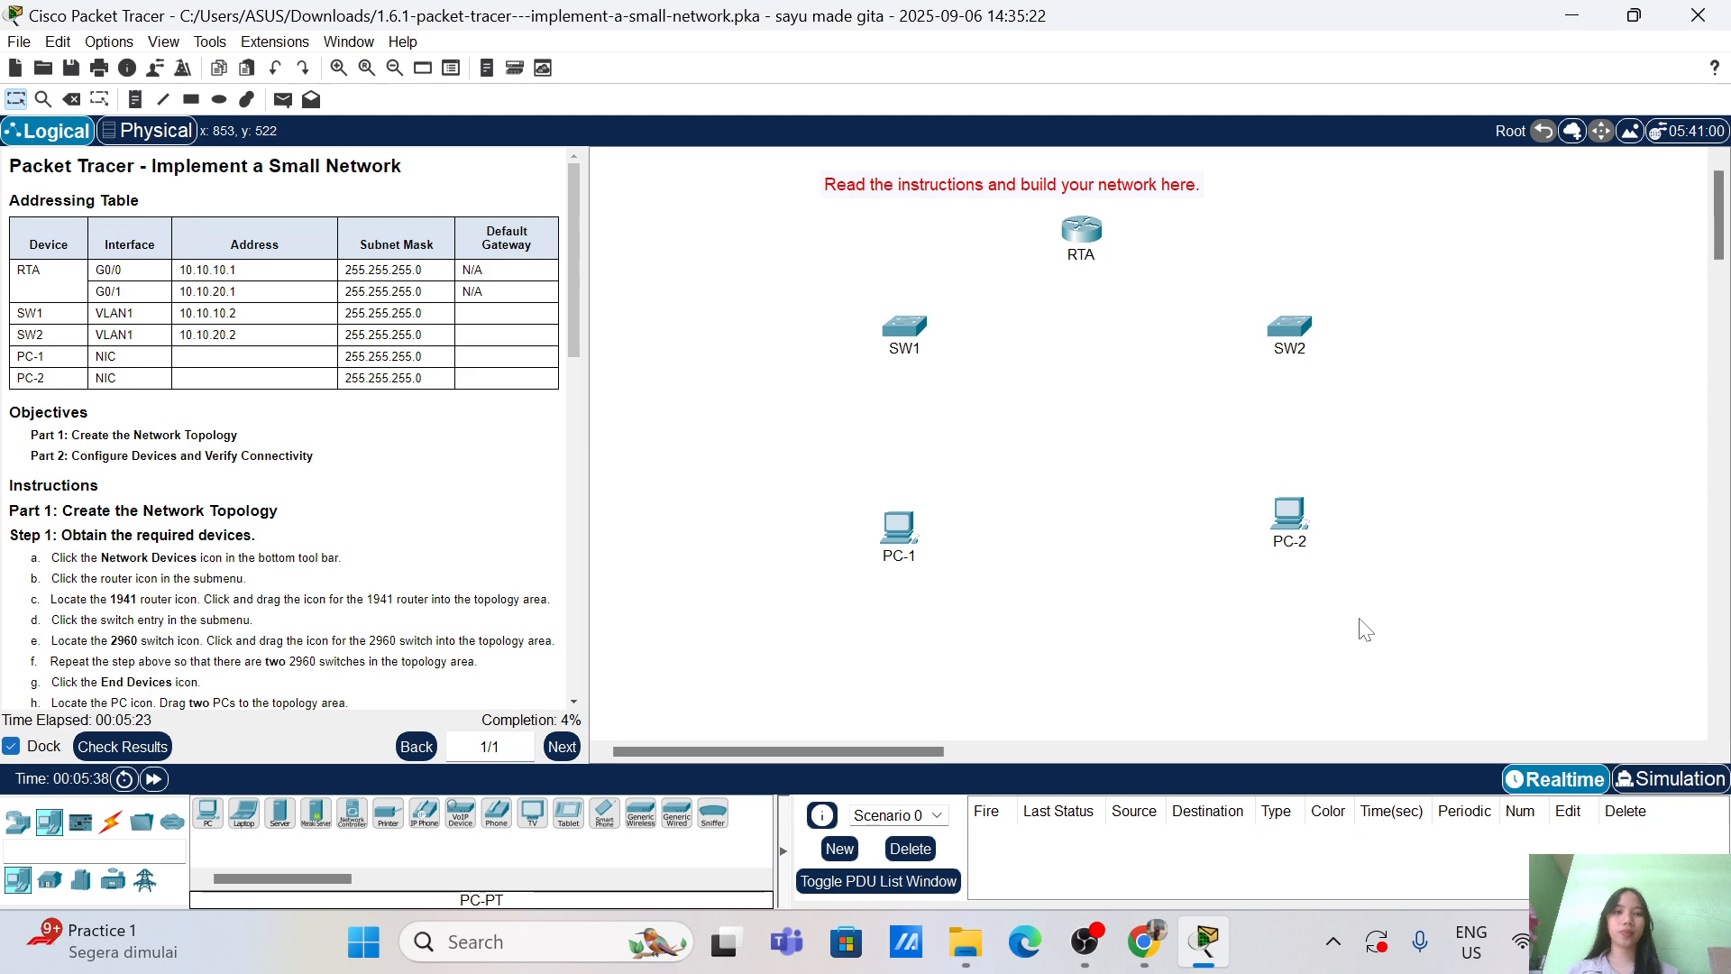
pyautogui.moveTo(1299, 530); pyautogui.dragTo(1306, 538)
# Step: Connect RTA's GigabitEthernet0/0 to SW1's GigabitEthernet0/1 with a copper straight-through cable
pyautogui.scroll(-6, 390, 565)
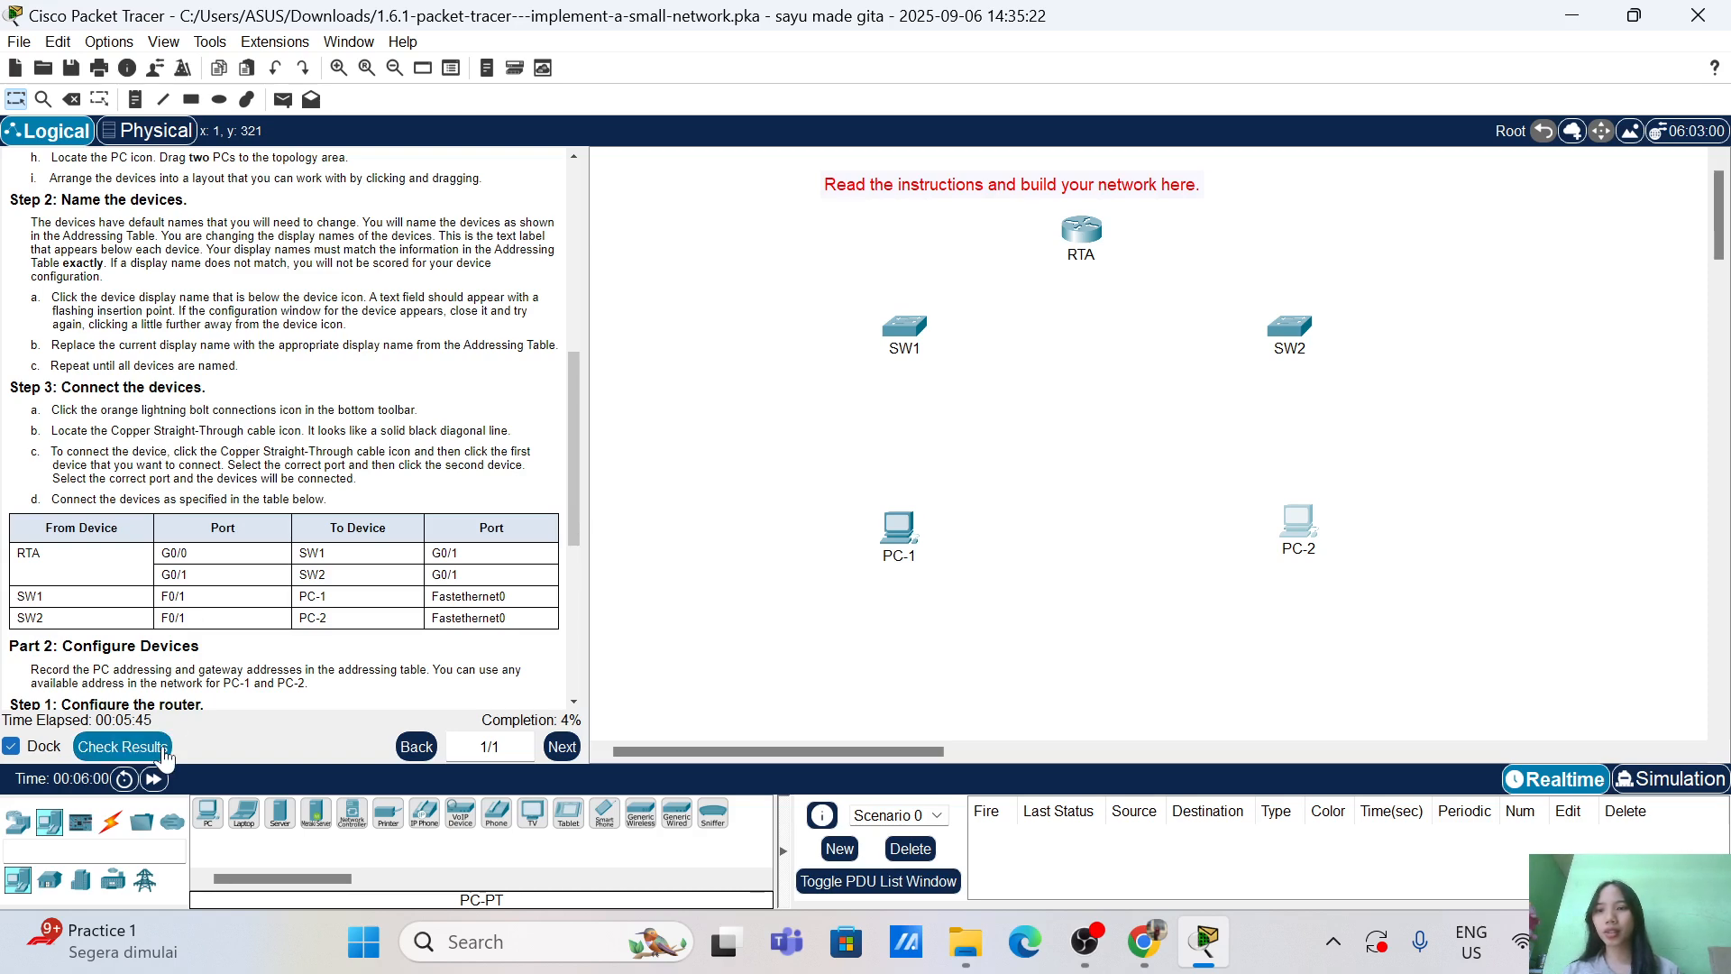
pyautogui.click(113, 827)
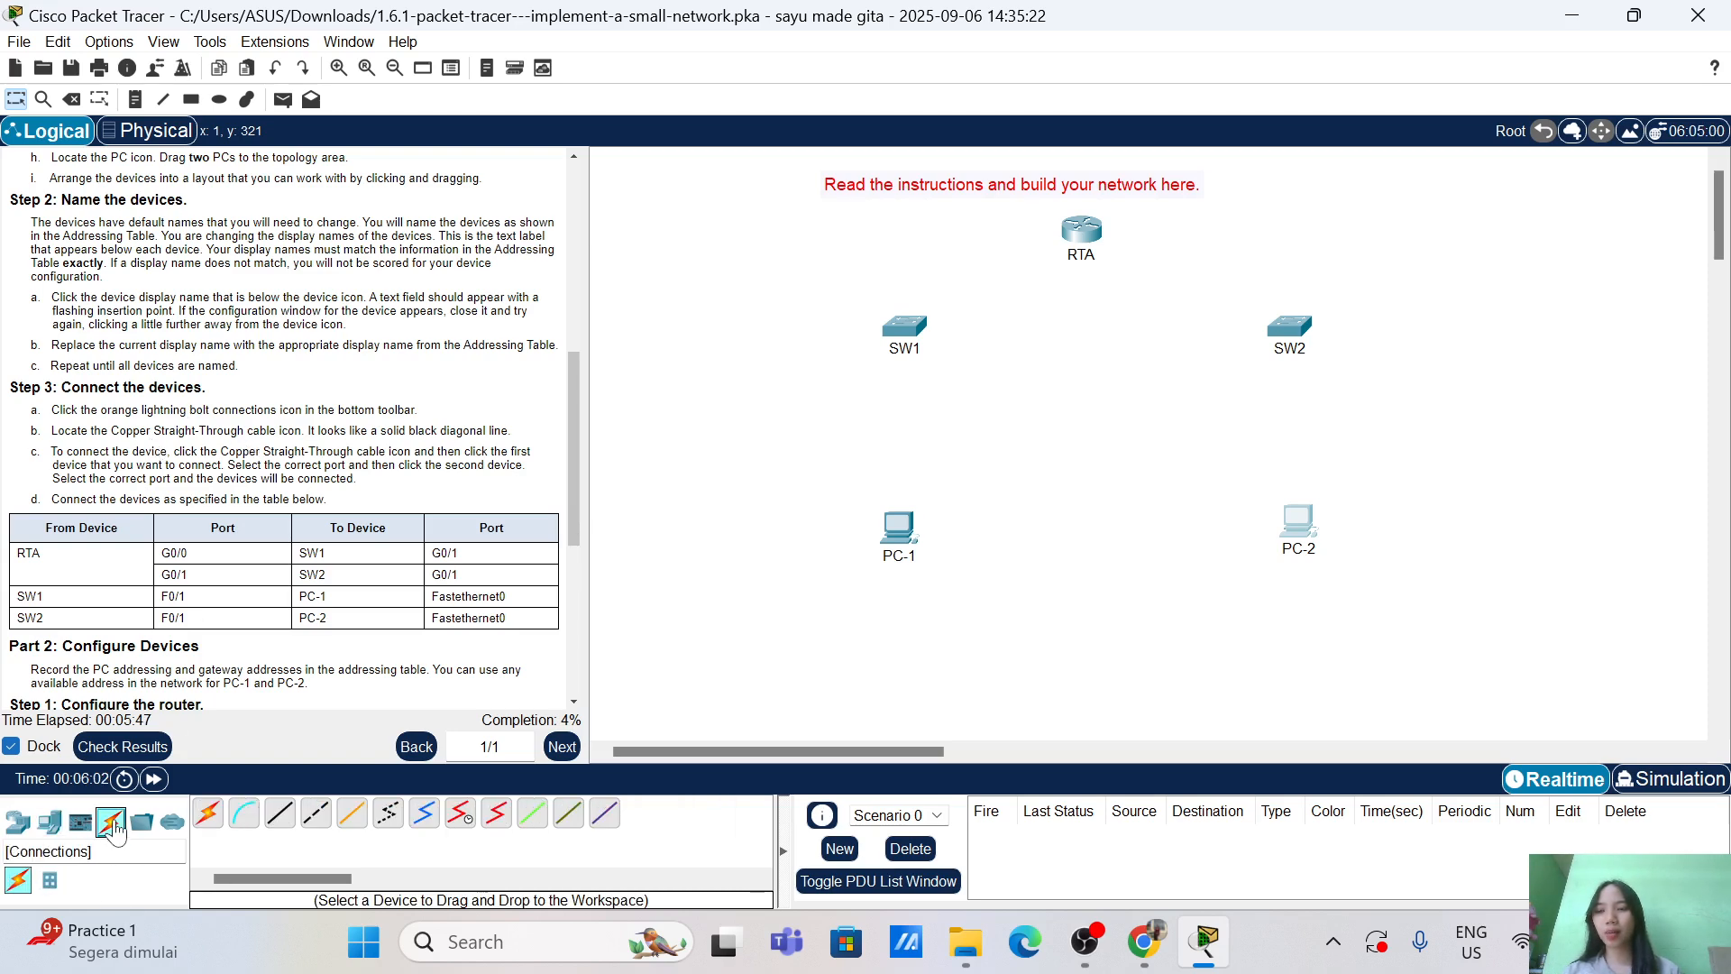
pyautogui.click(280, 822)
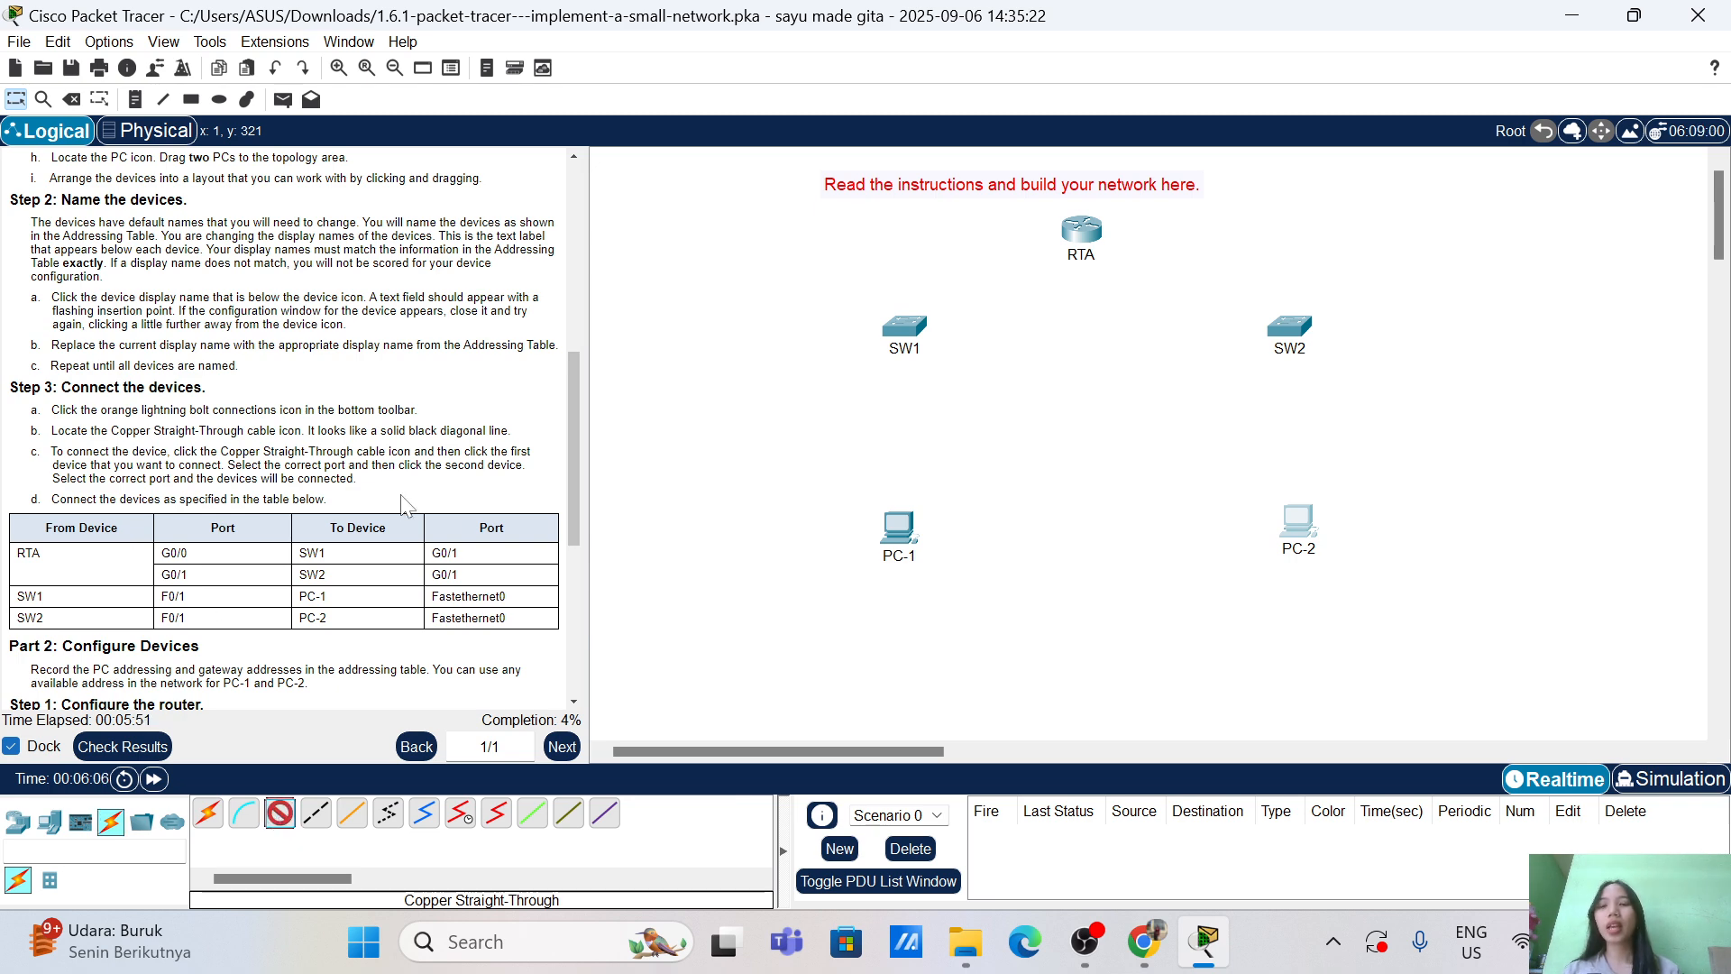
pyautogui.scroll(-3, 403, 505)
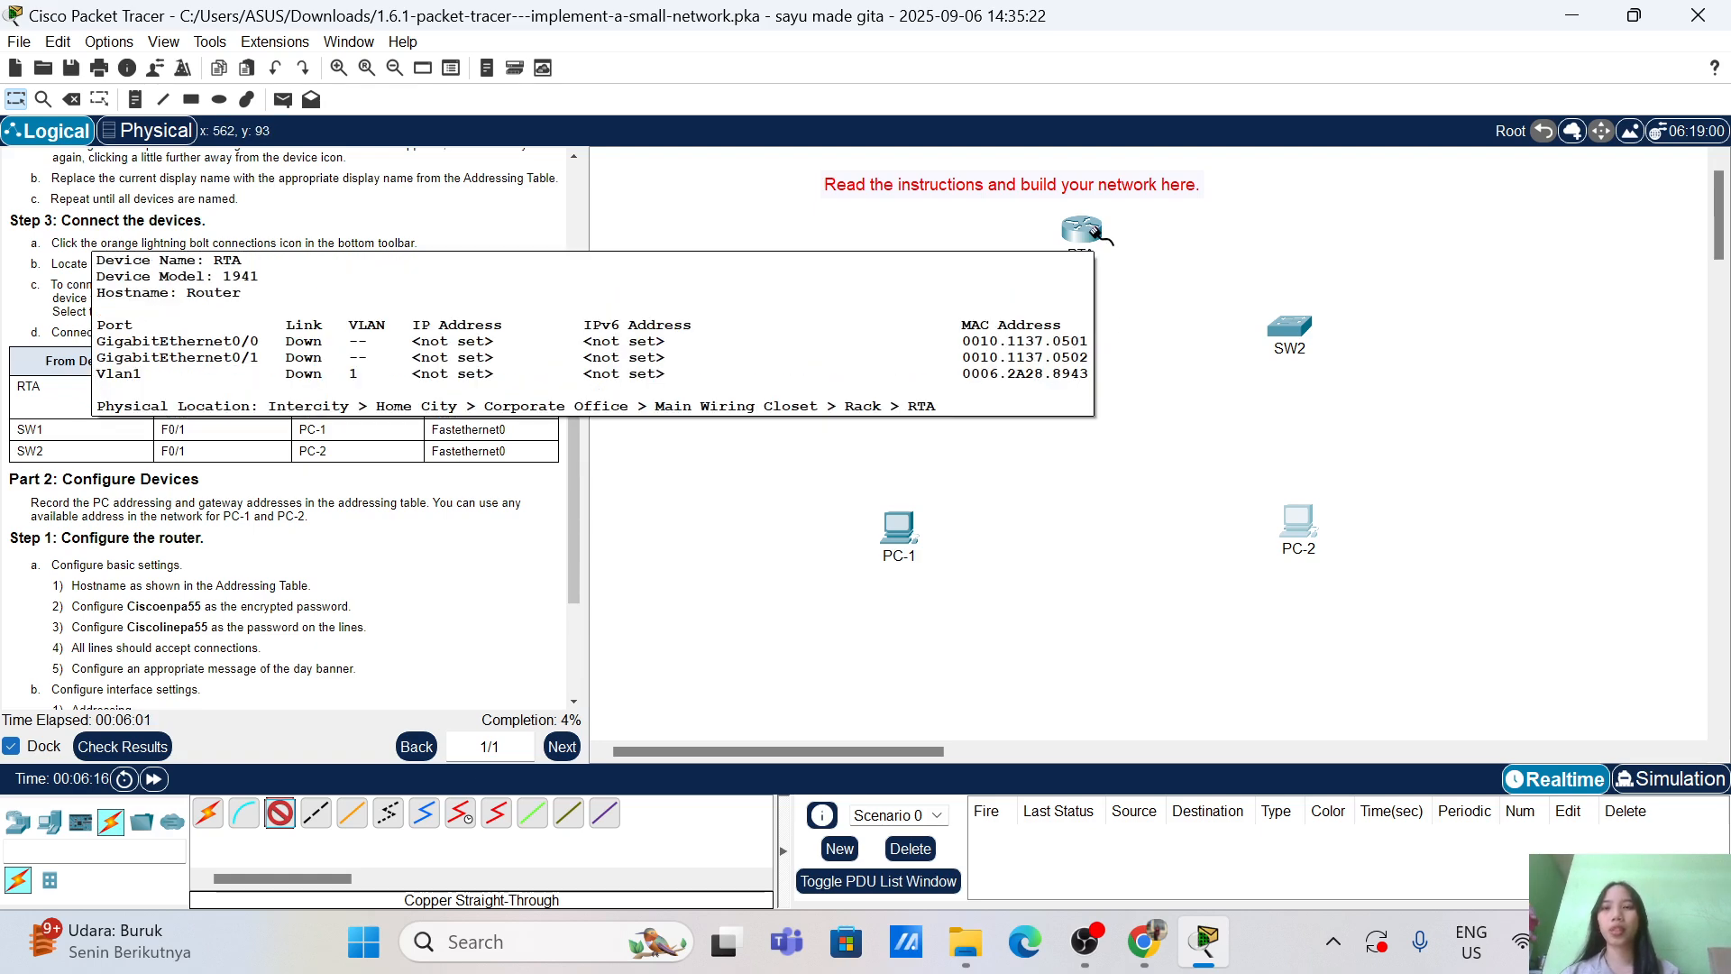
pyautogui.click(1091, 231)
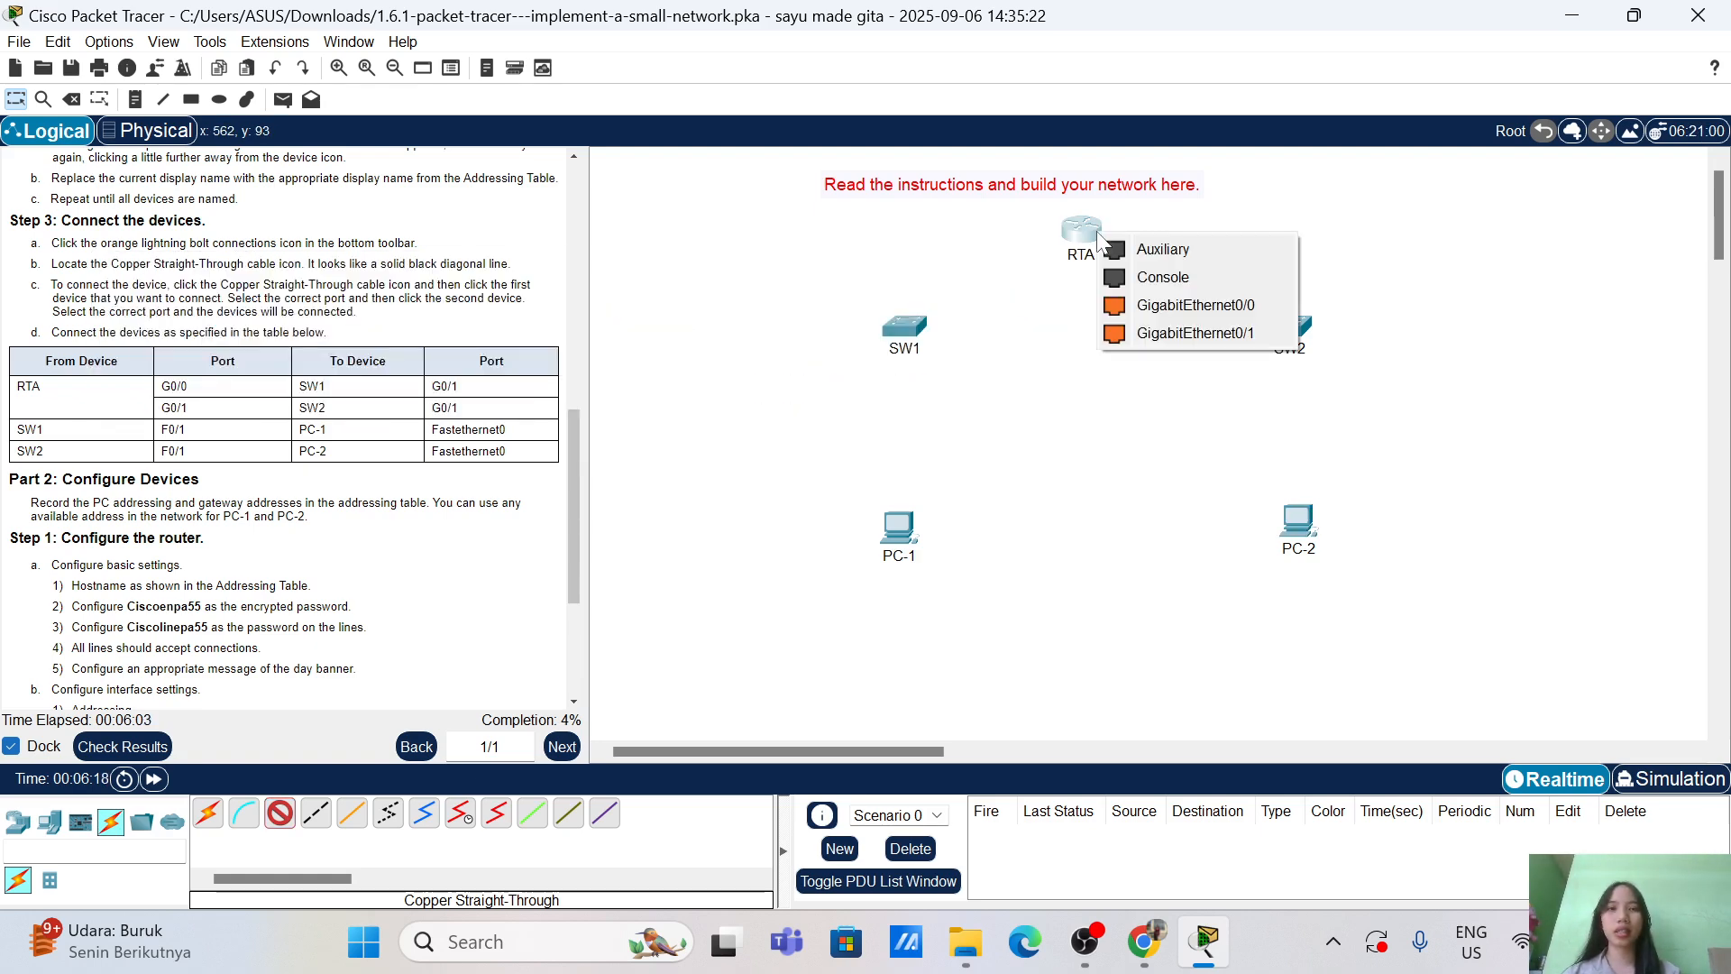
pyautogui.click(1176, 305)
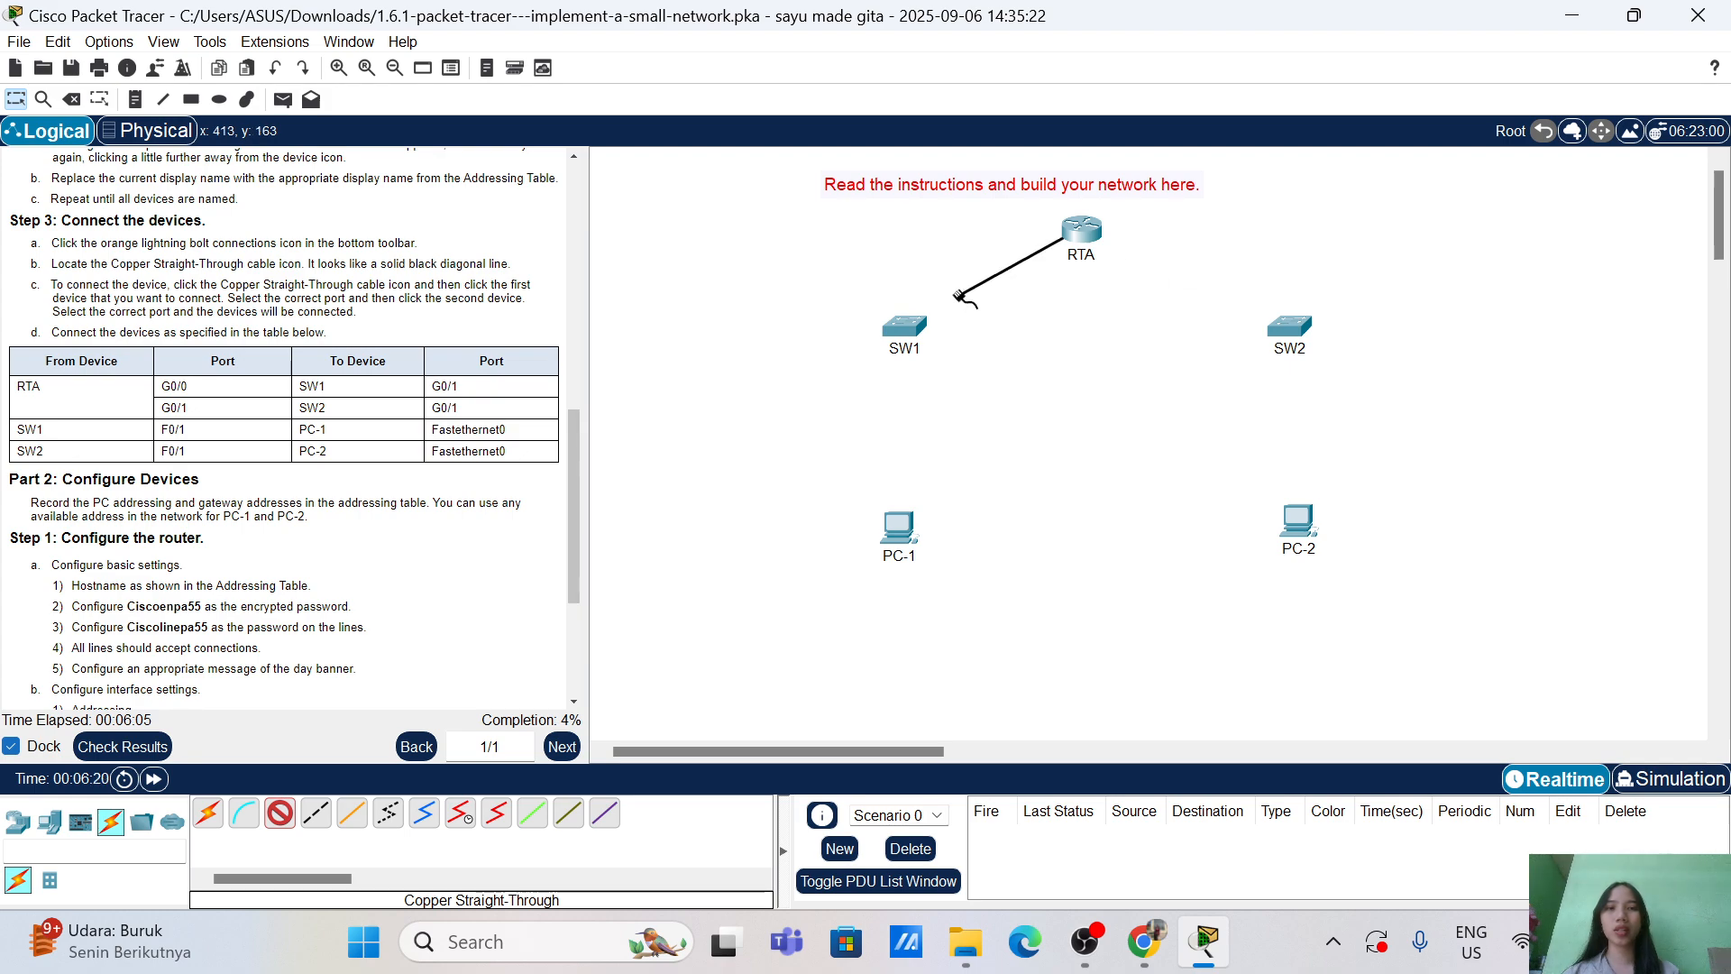
pyautogui.click(908, 330)
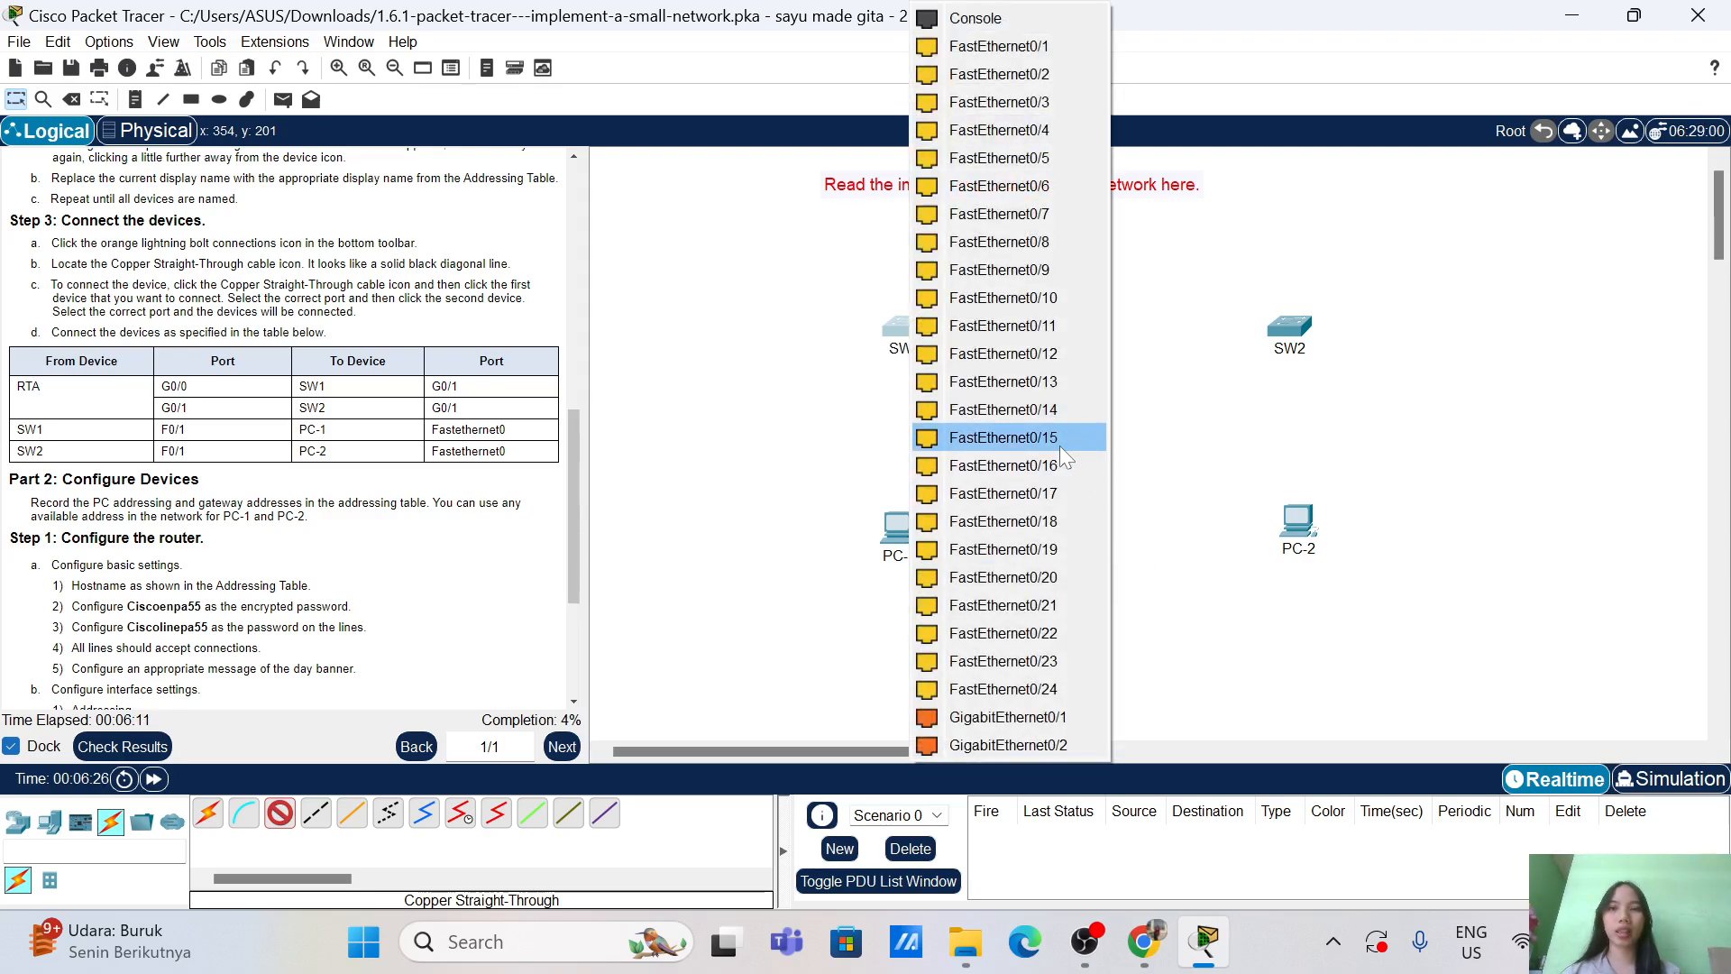
pyautogui.click(1060, 717)
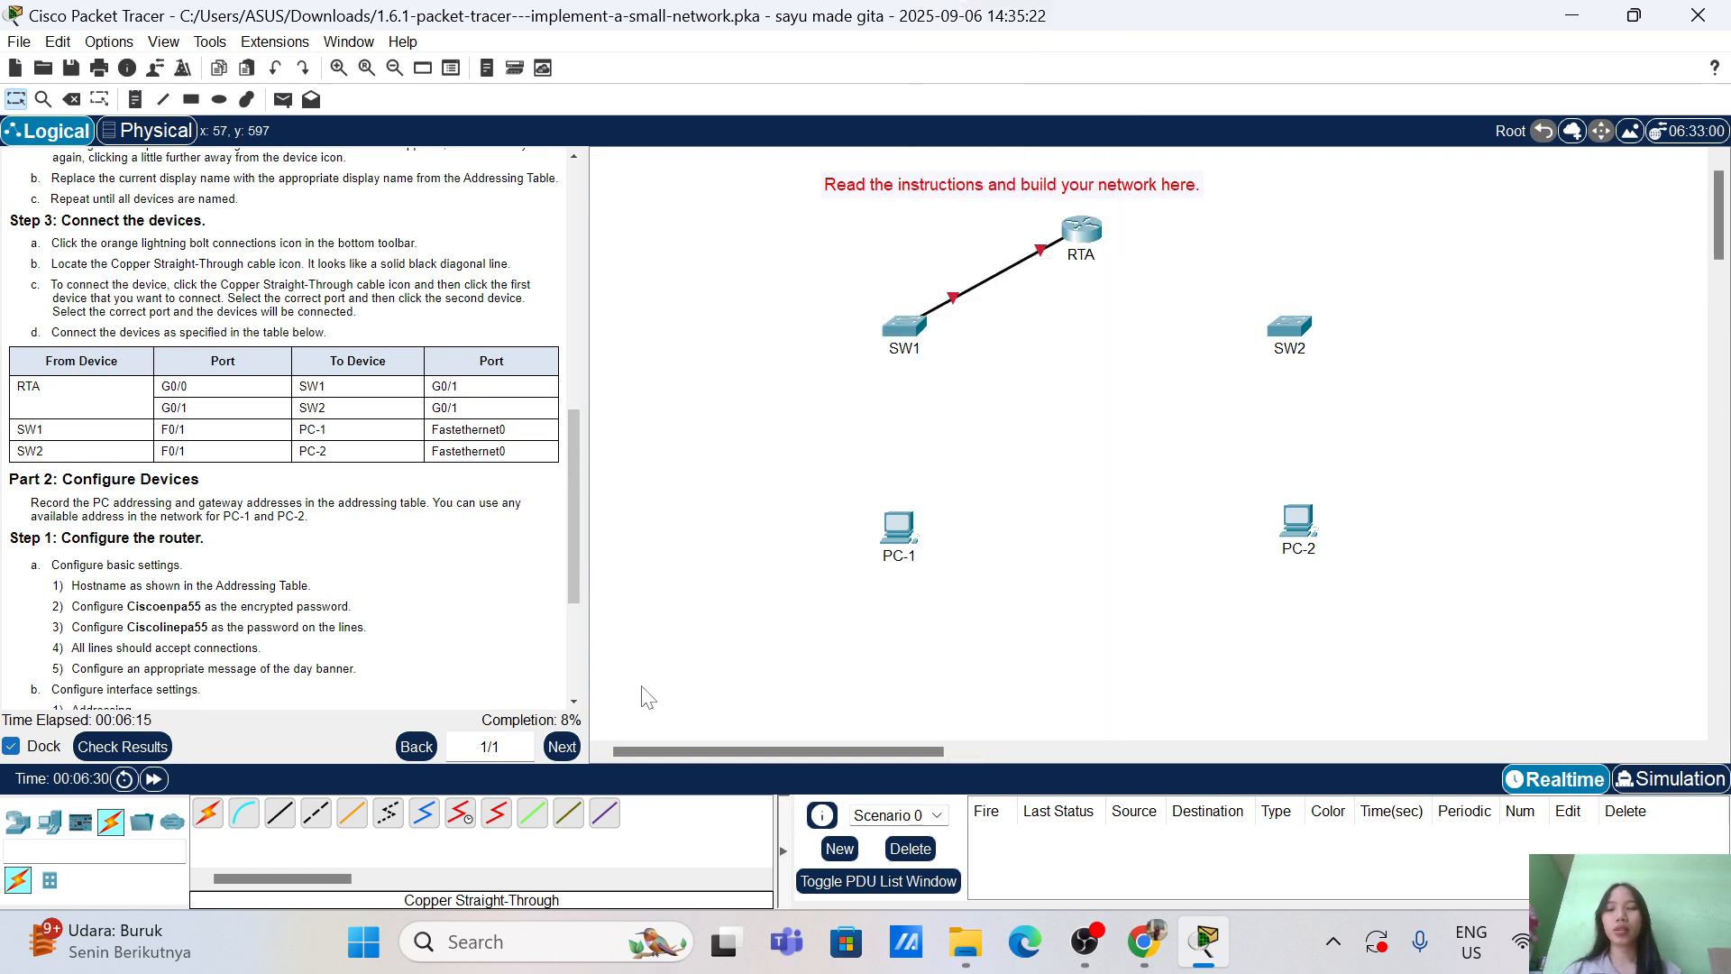
# Step: Connect RTA's GigabitEthernet0/1 to SW2's GigabitEthernet0/1 with a copper straight-through cable
pyautogui.click(280, 815)
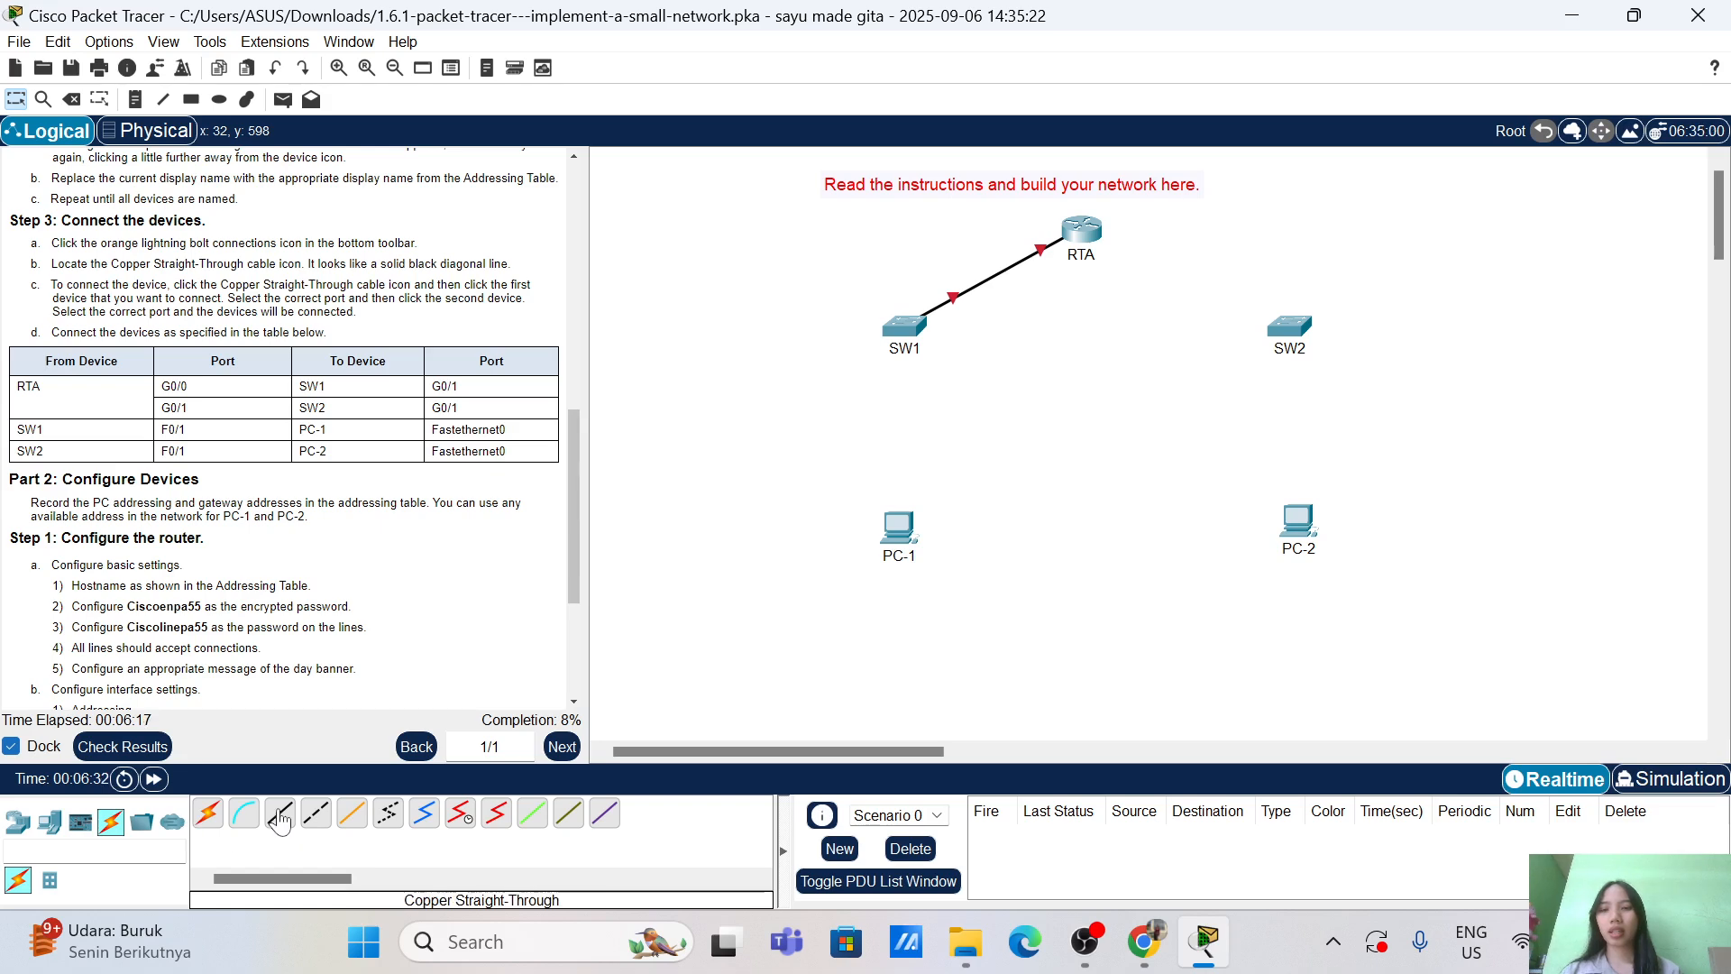
pyautogui.click(1082, 232)
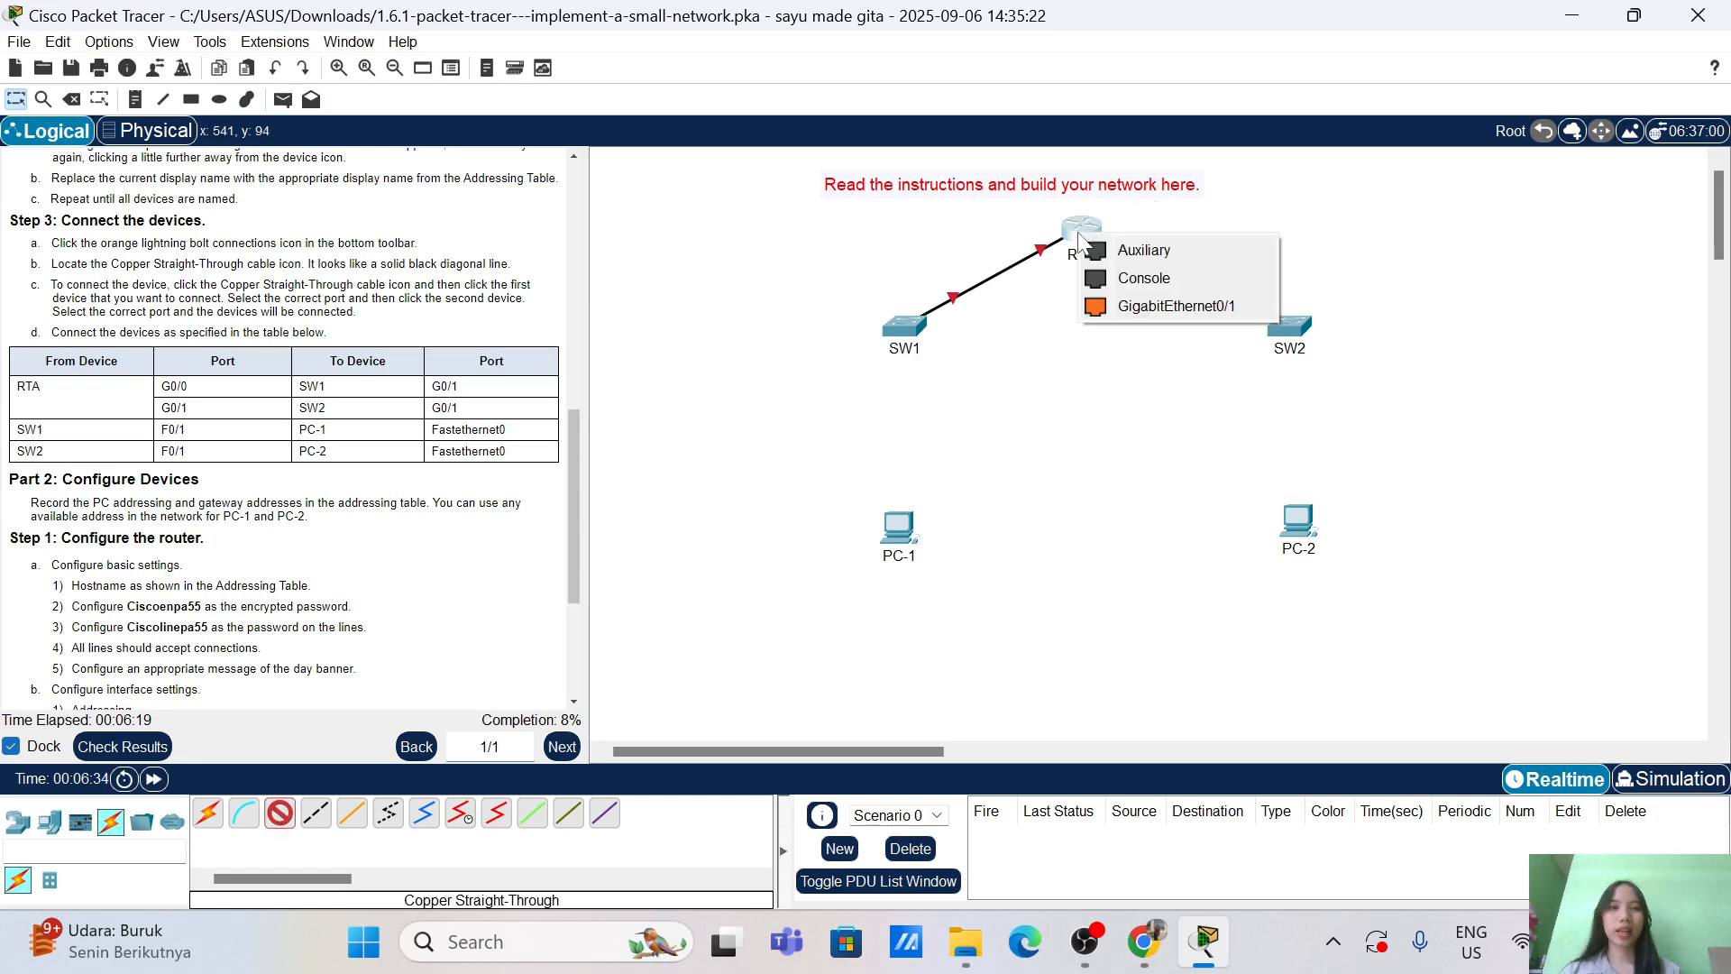
pyautogui.click(1157, 306)
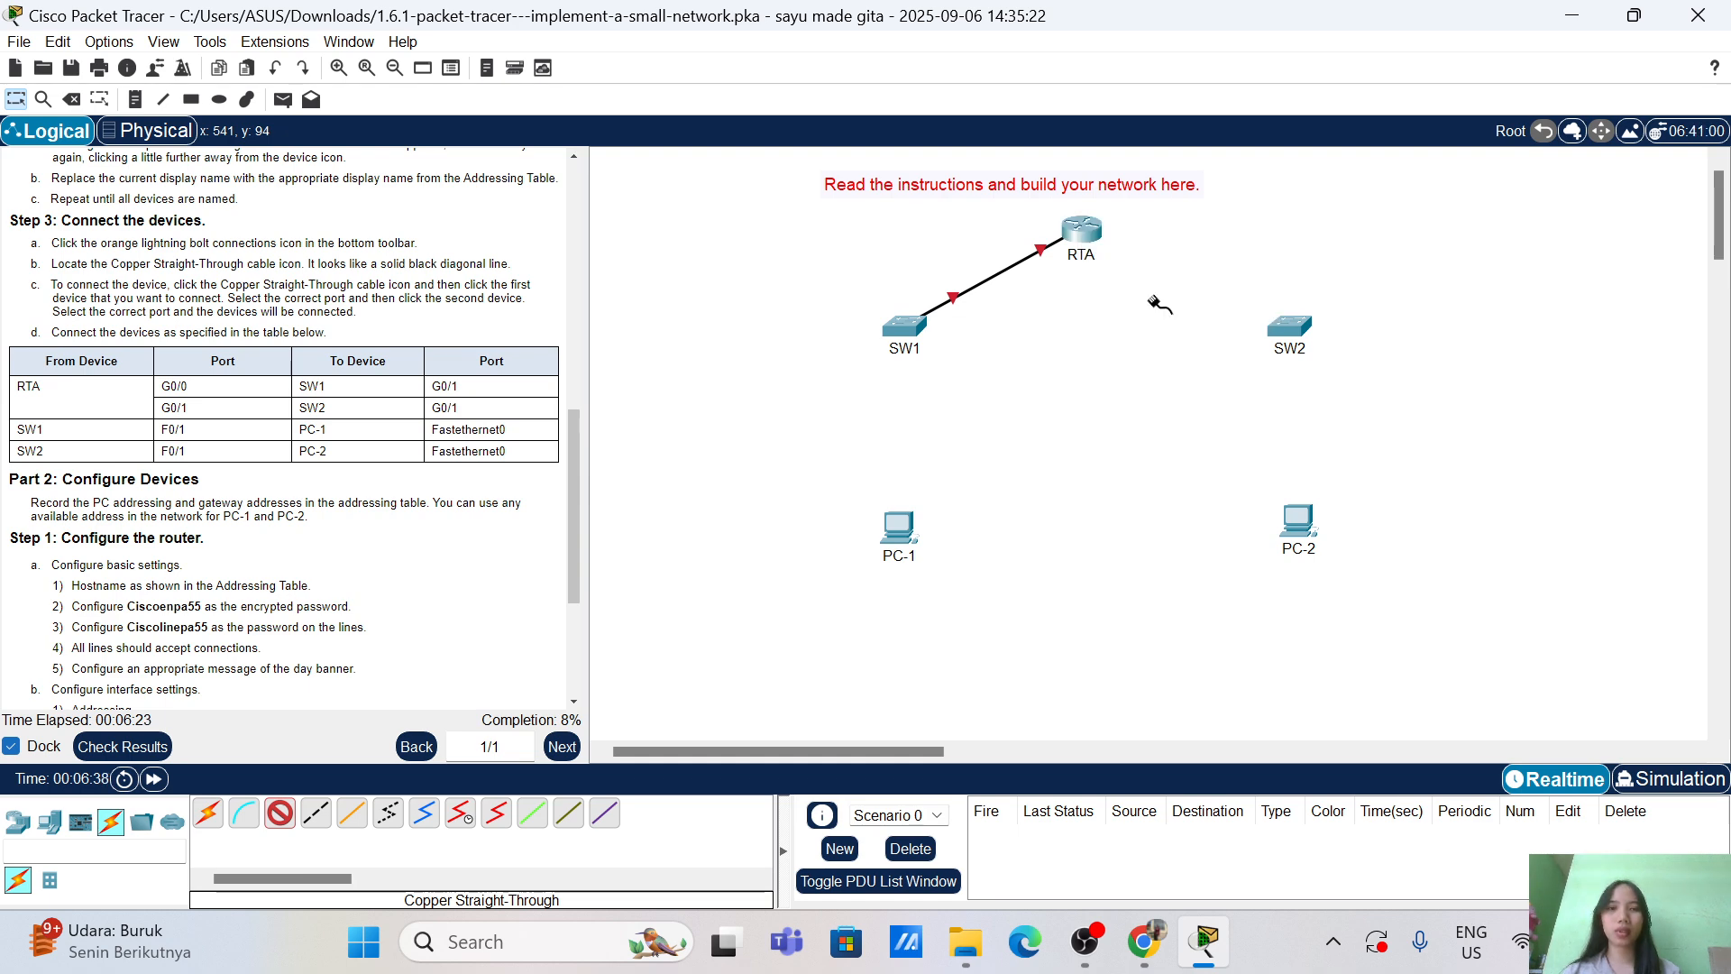
pyautogui.click(1302, 334)
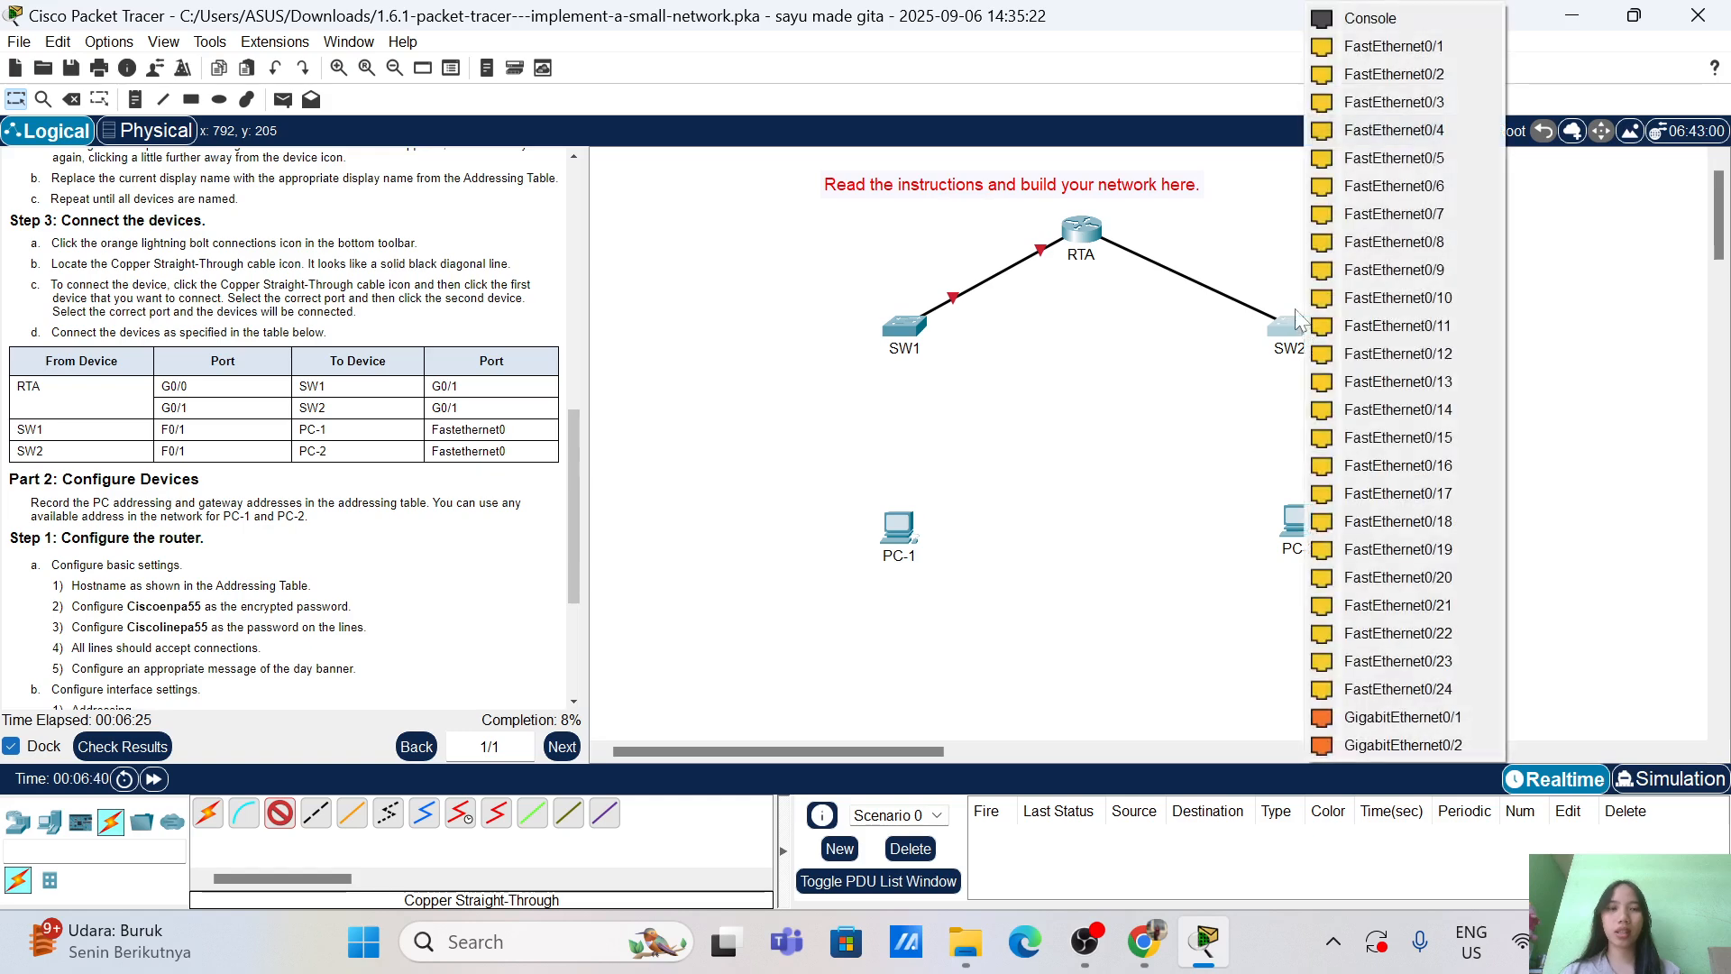
pyautogui.click(1413, 717)
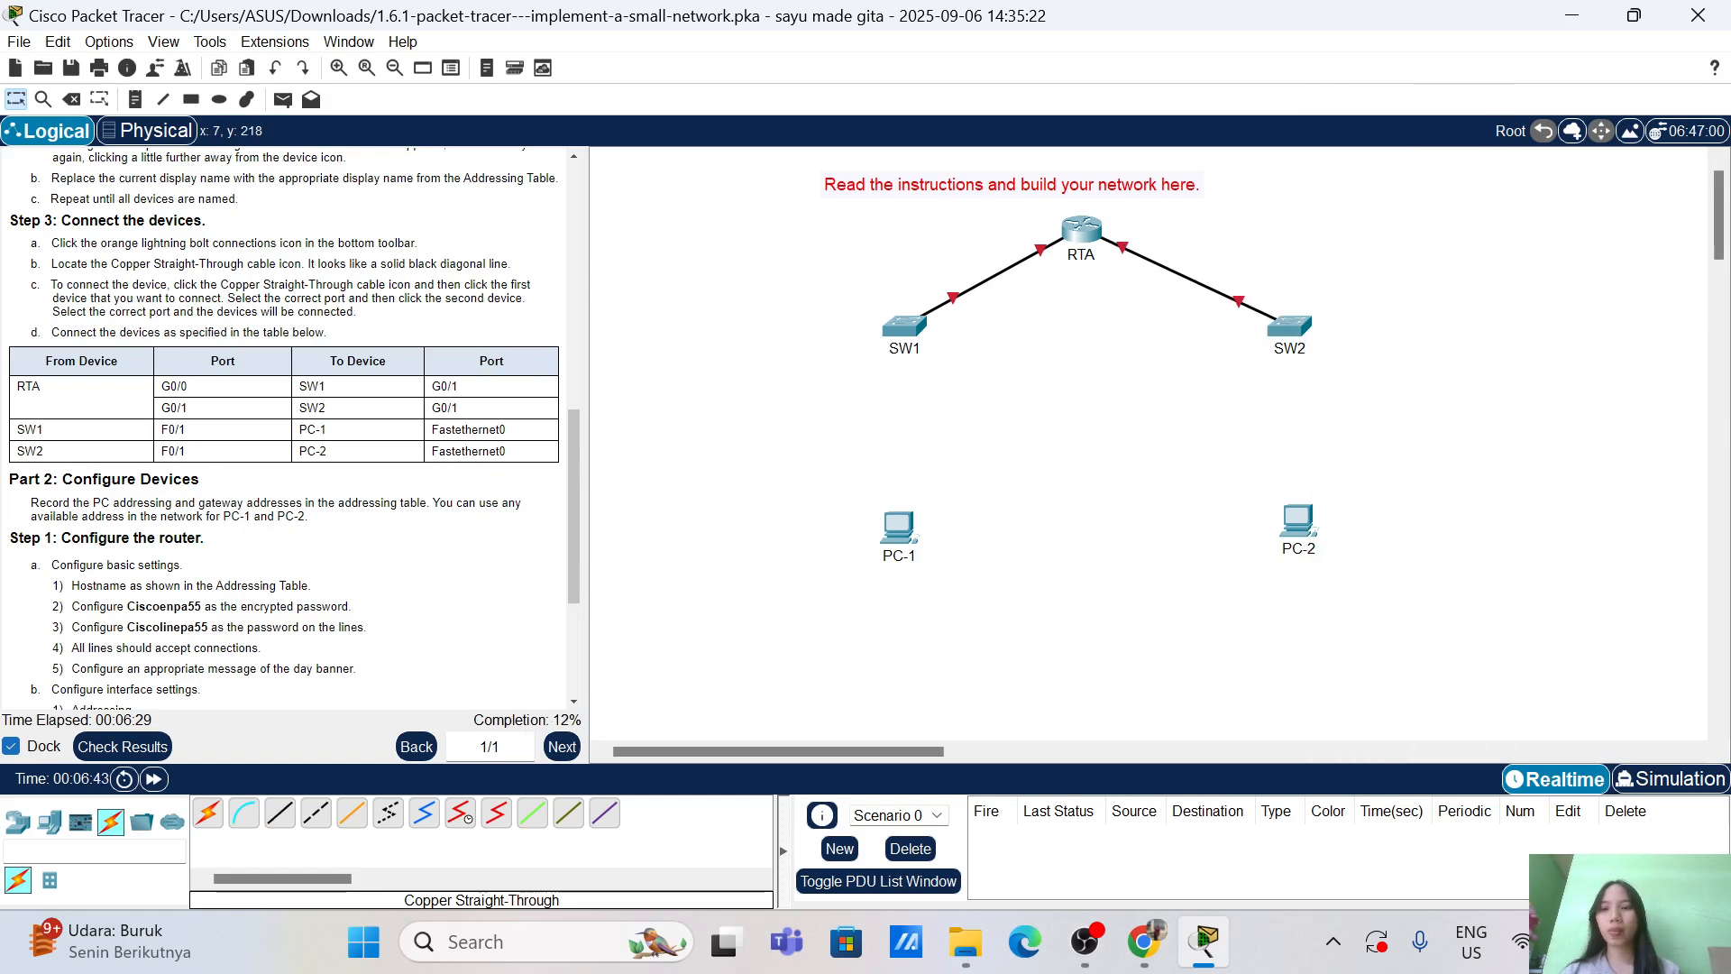
# Step: Cable SW1's FastEthernet0/1 to PC-1's FastEthernet0 with copper straight-through
pyautogui.click(280, 814)
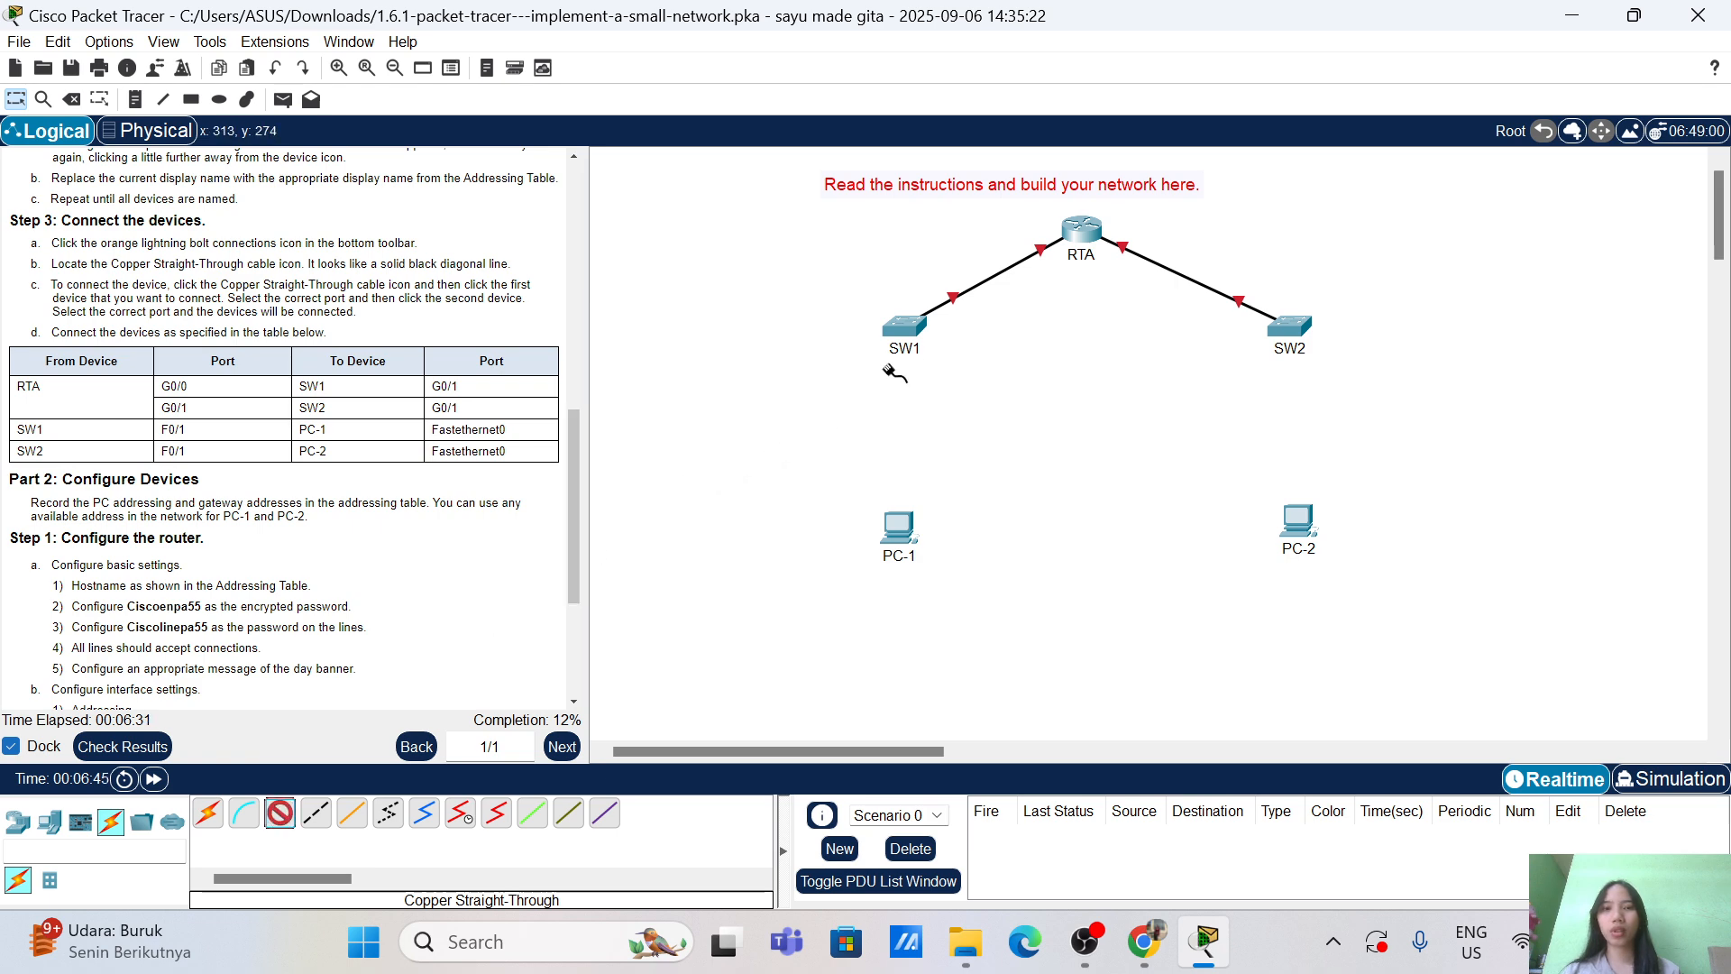
pyautogui.click(906, 328)
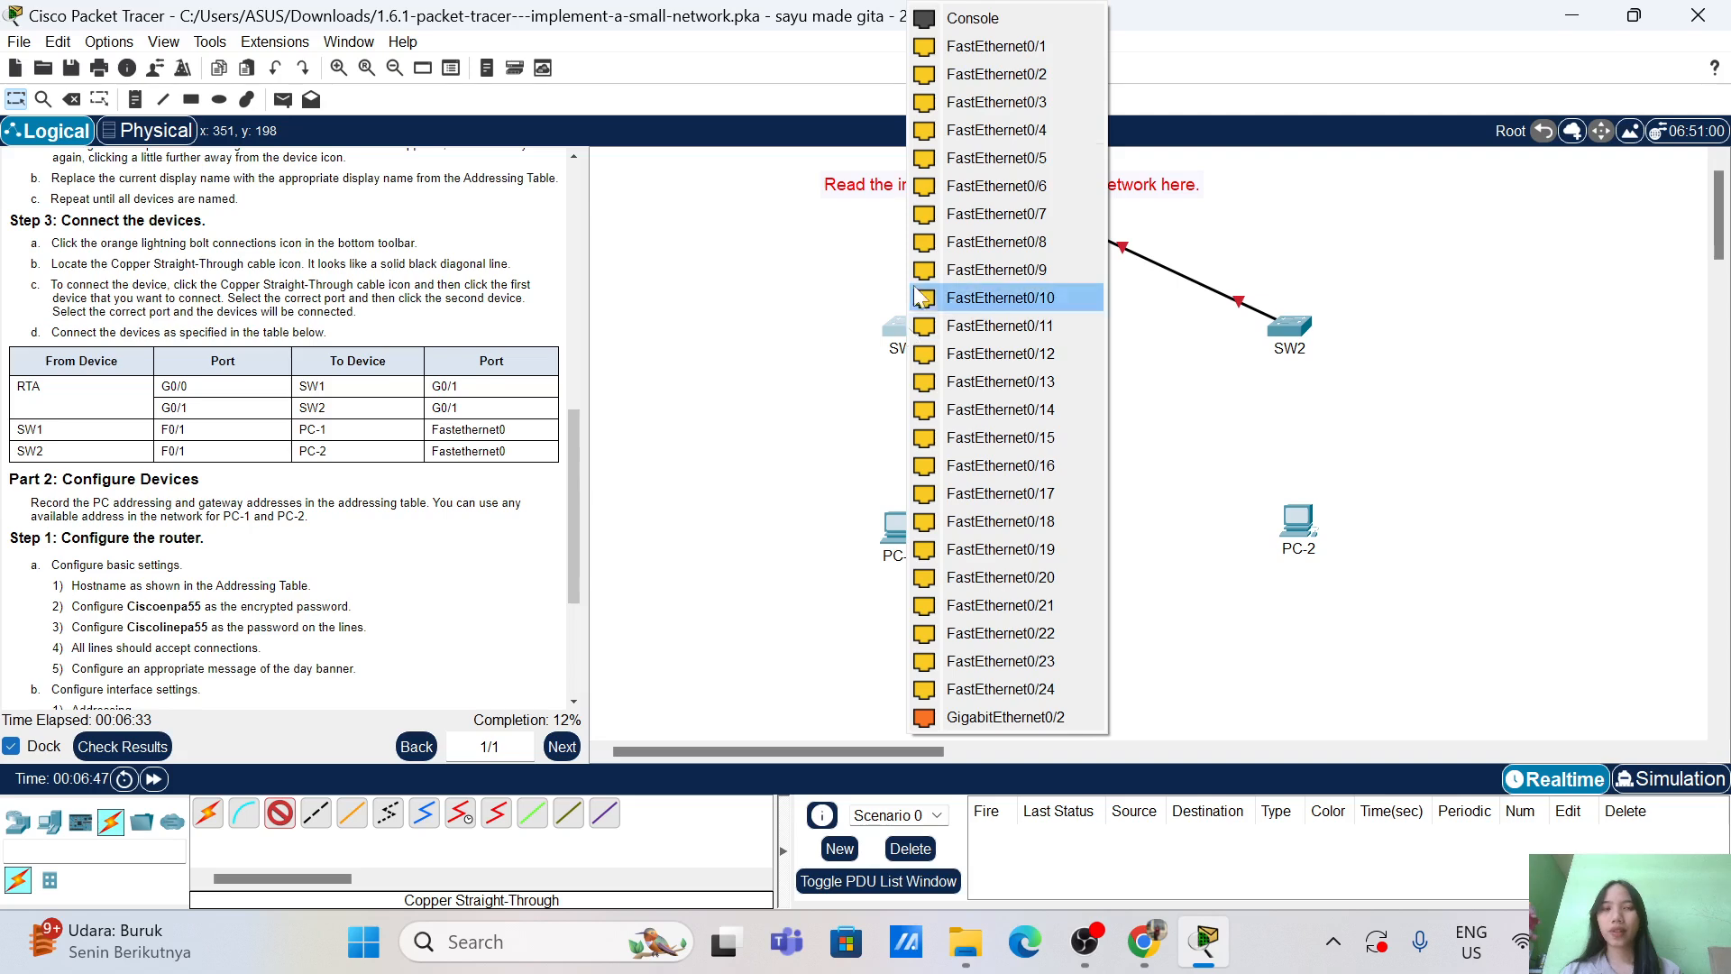
pyautogui.click(1028, 46)
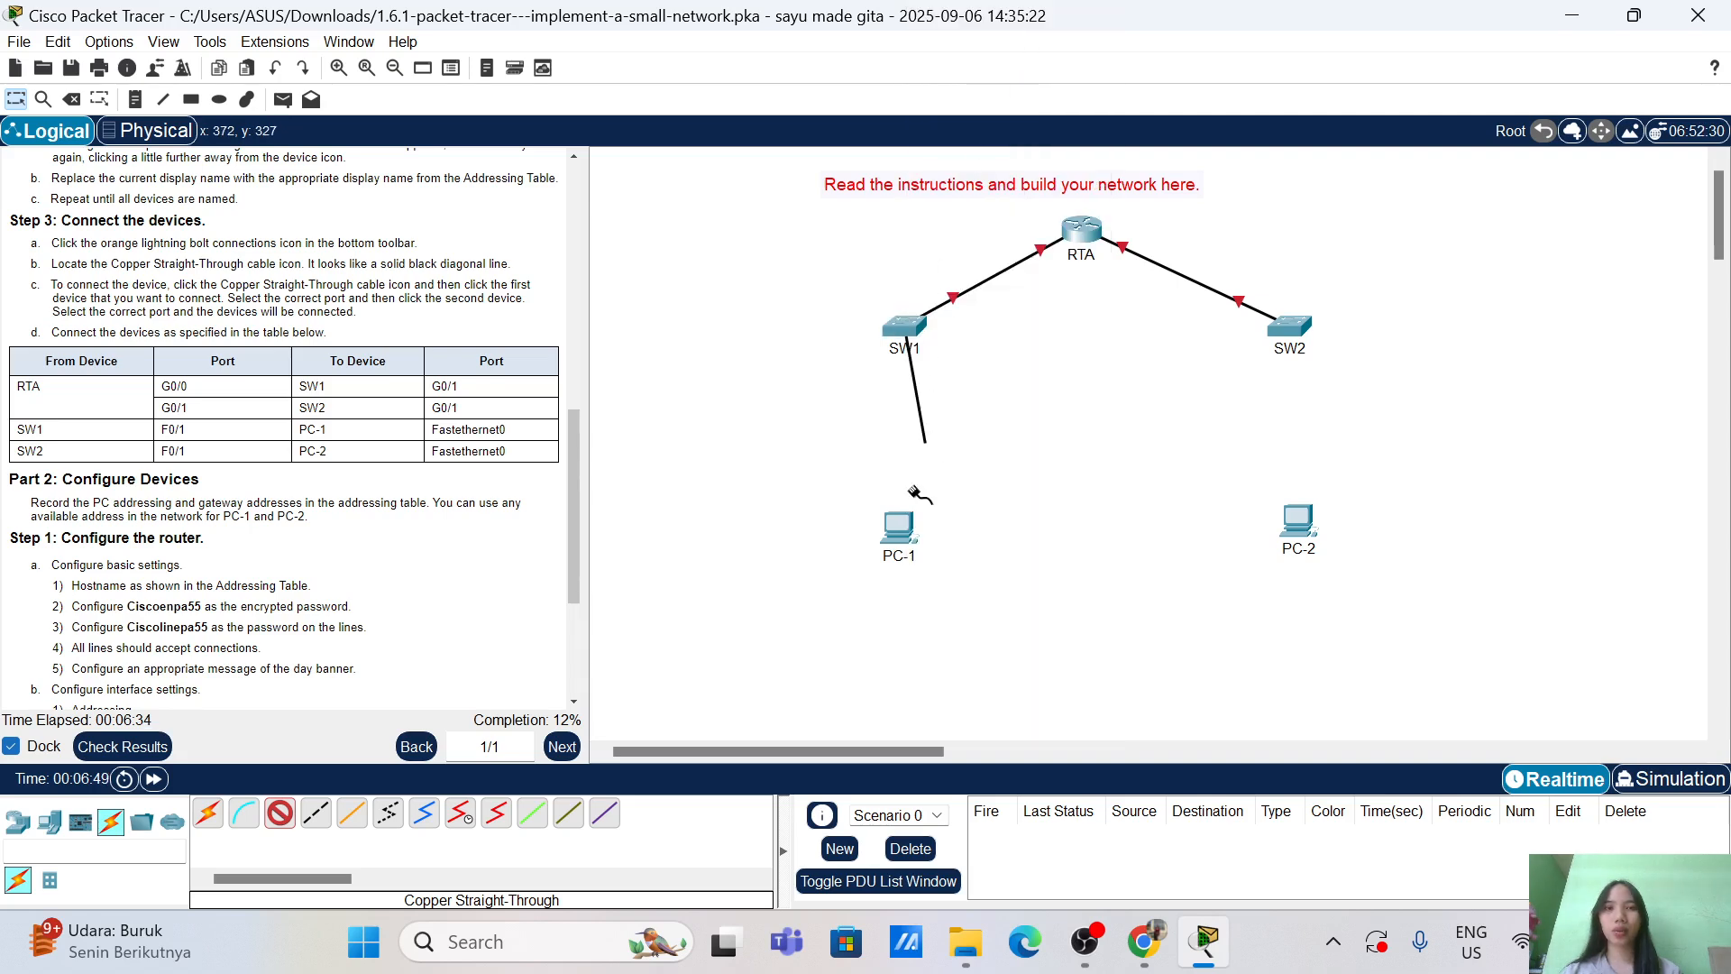
pyautogui.click(909, 539)
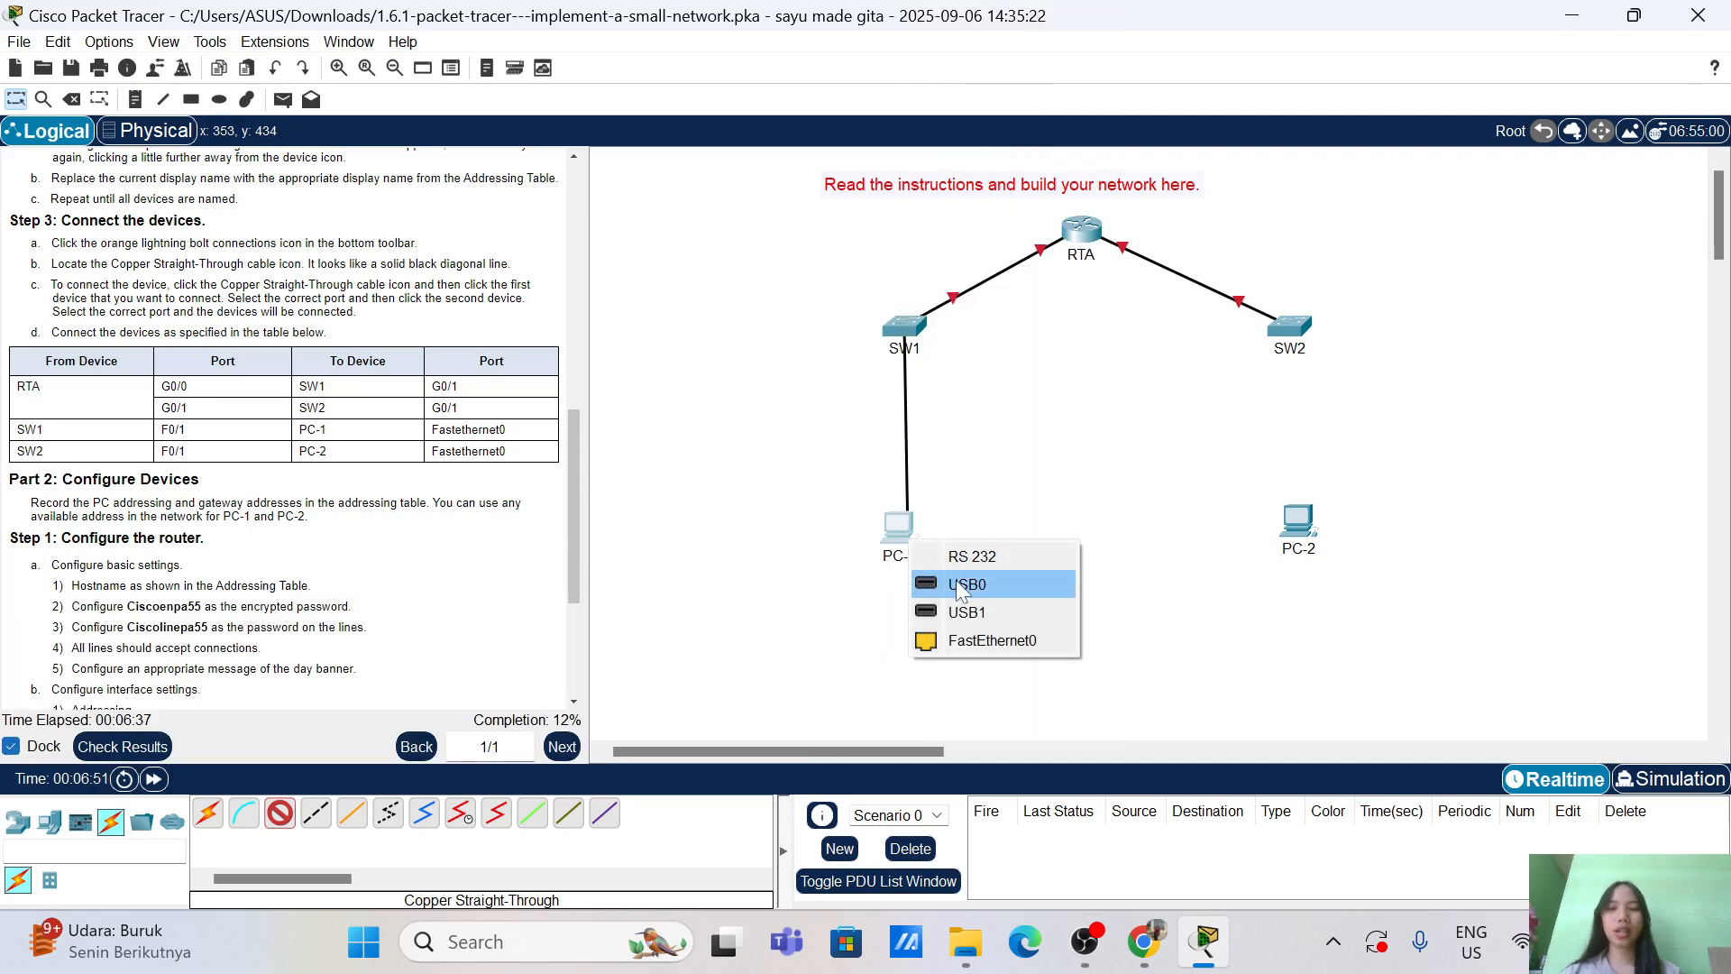
pyautogui.click(1067, 642)
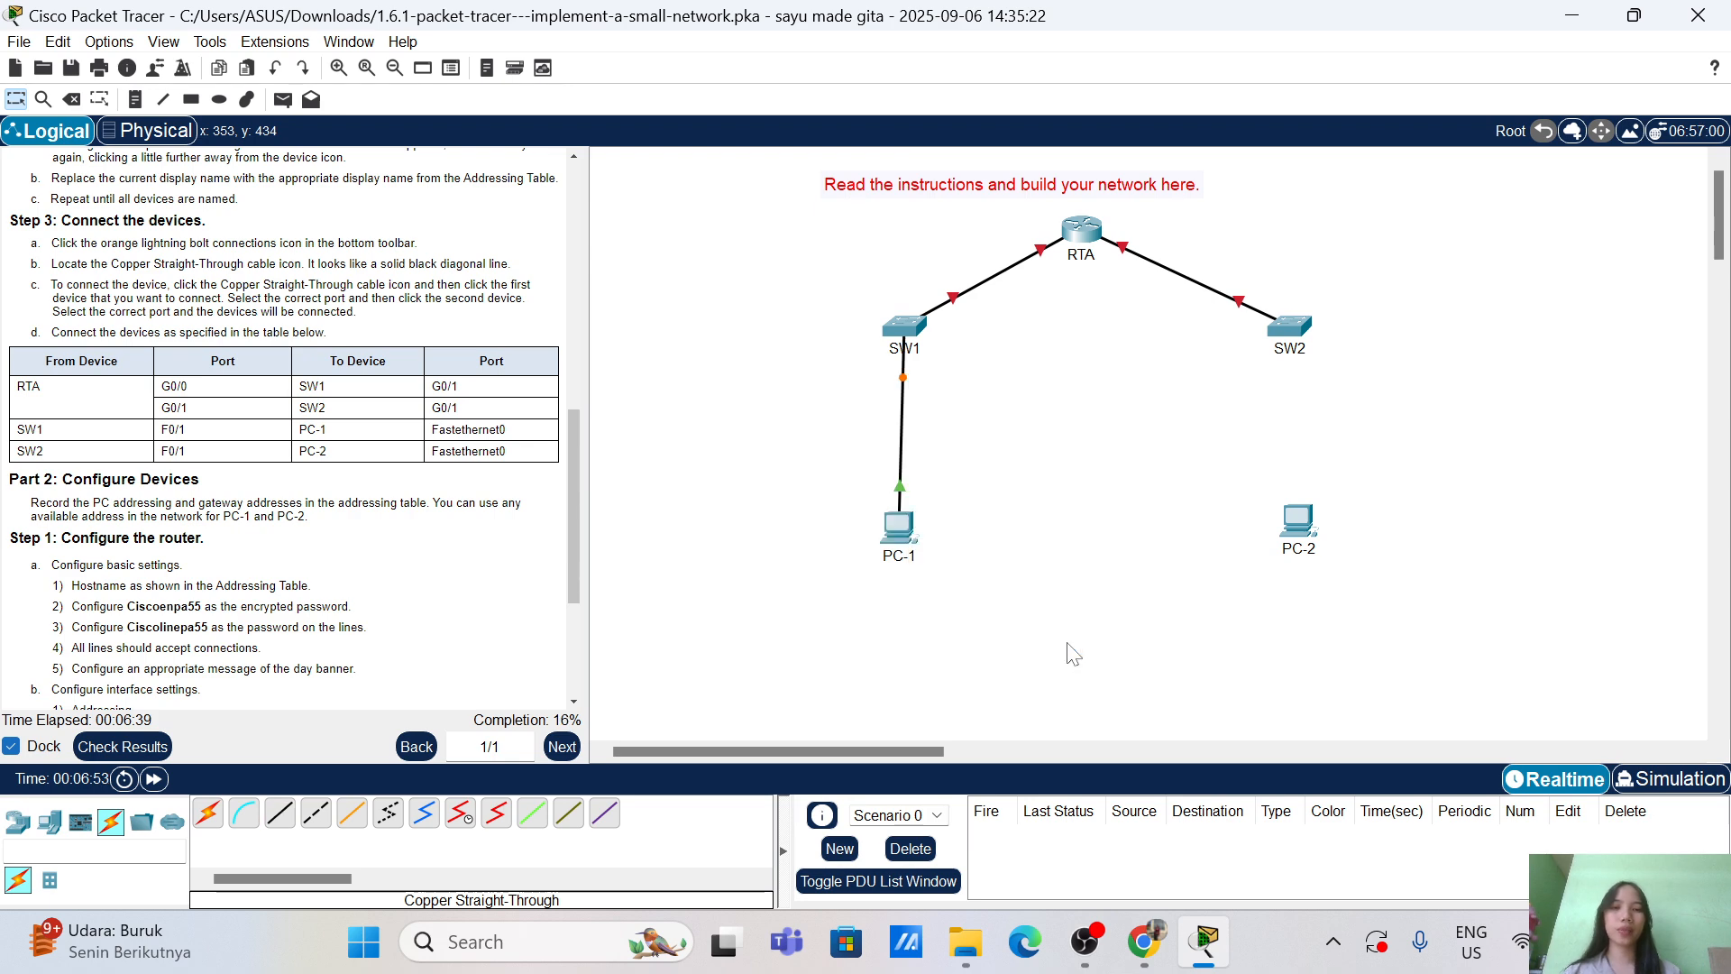
# Step: Cable SW2's FastEthernet0/1 to PC-2's FastEthernet0 with copper straight-through
pyautogui.click(280, 812)
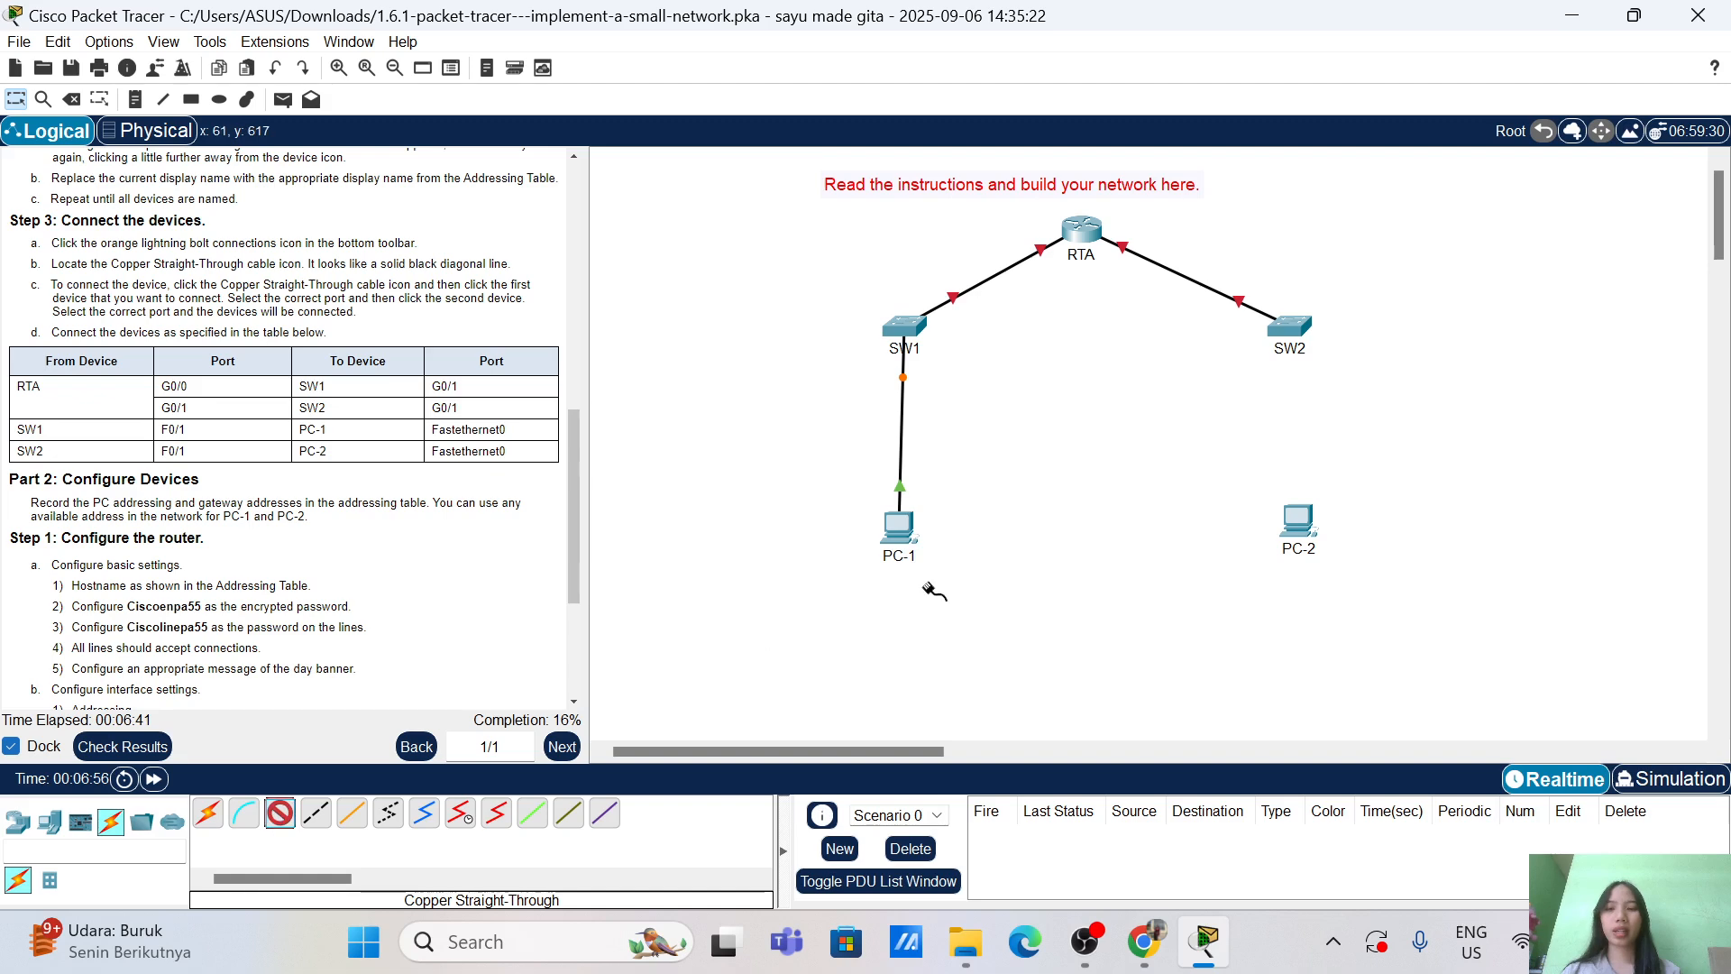
pyautogui.click(1296, 335)
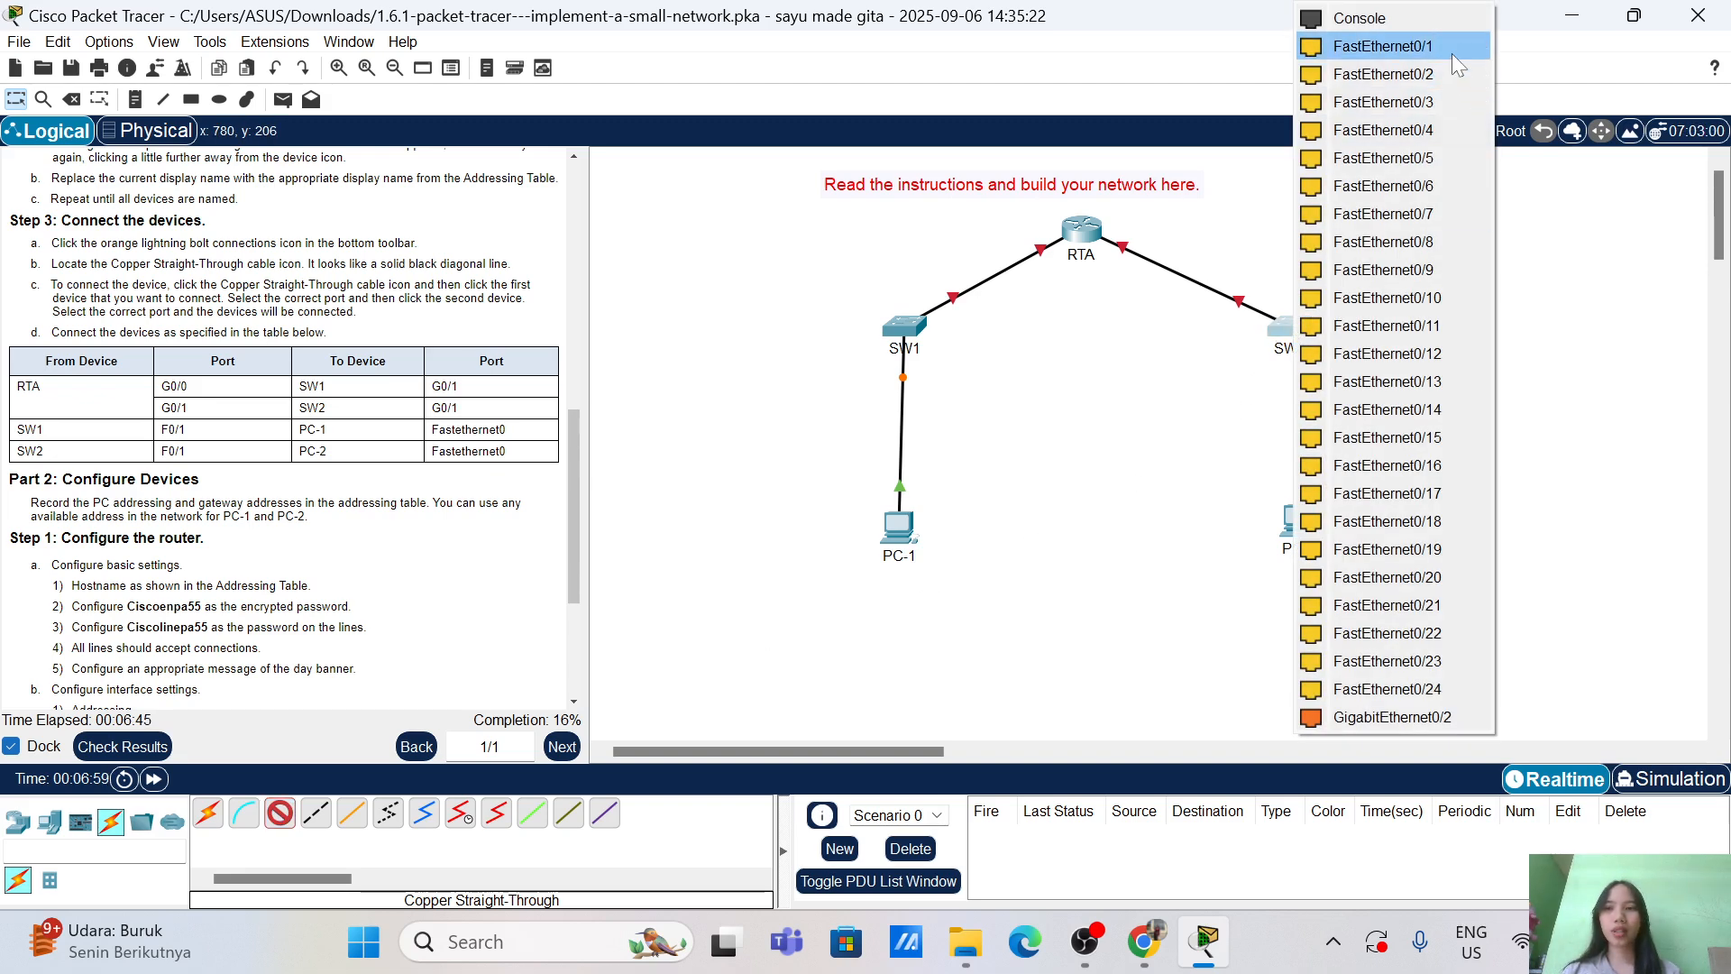
pyautogui.click(1433, 48)
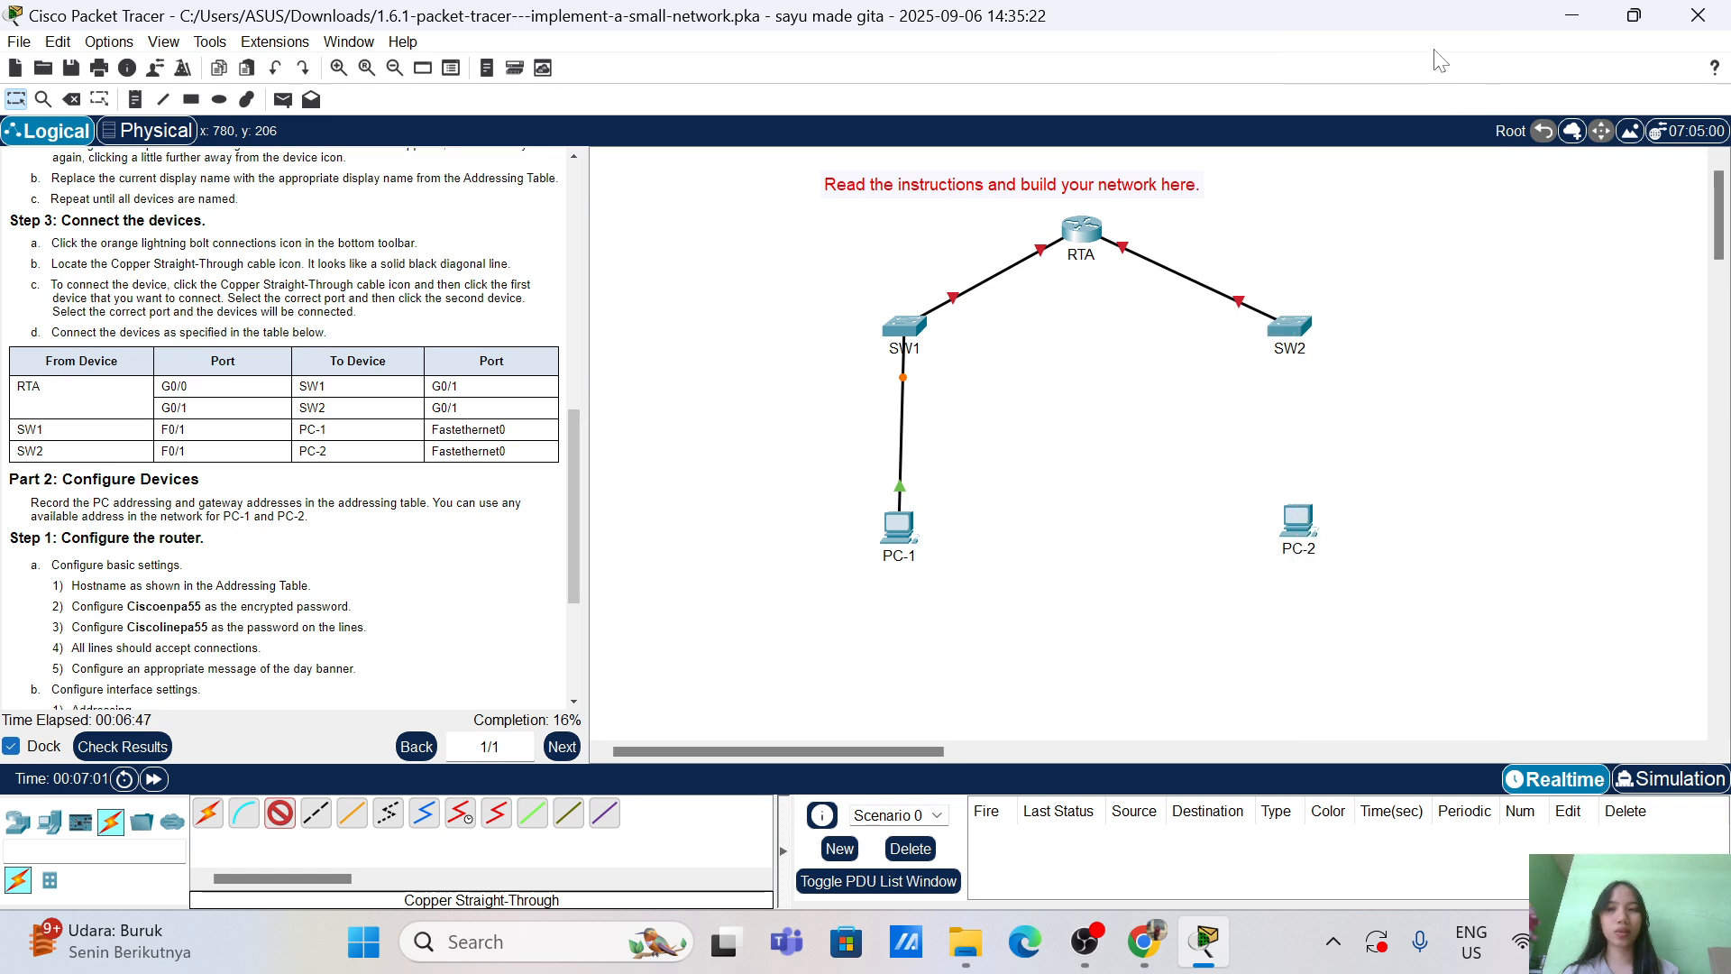
pyautogui.click(1300, 509)
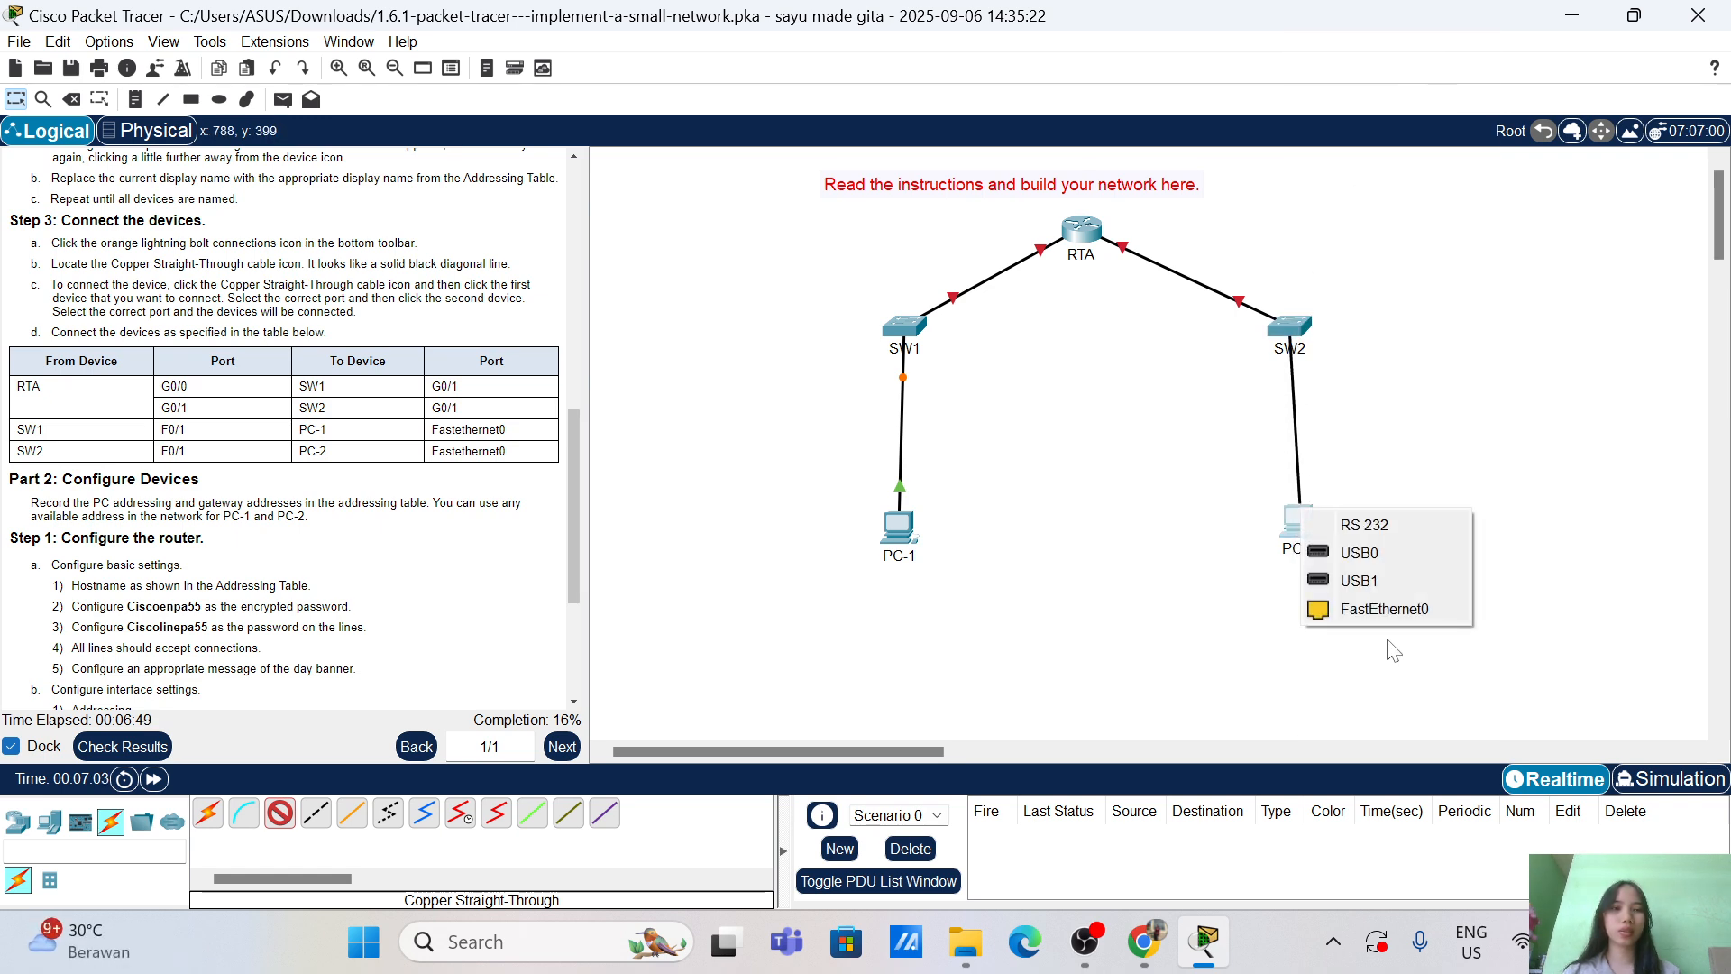
pyautogui.click(1387, 610)
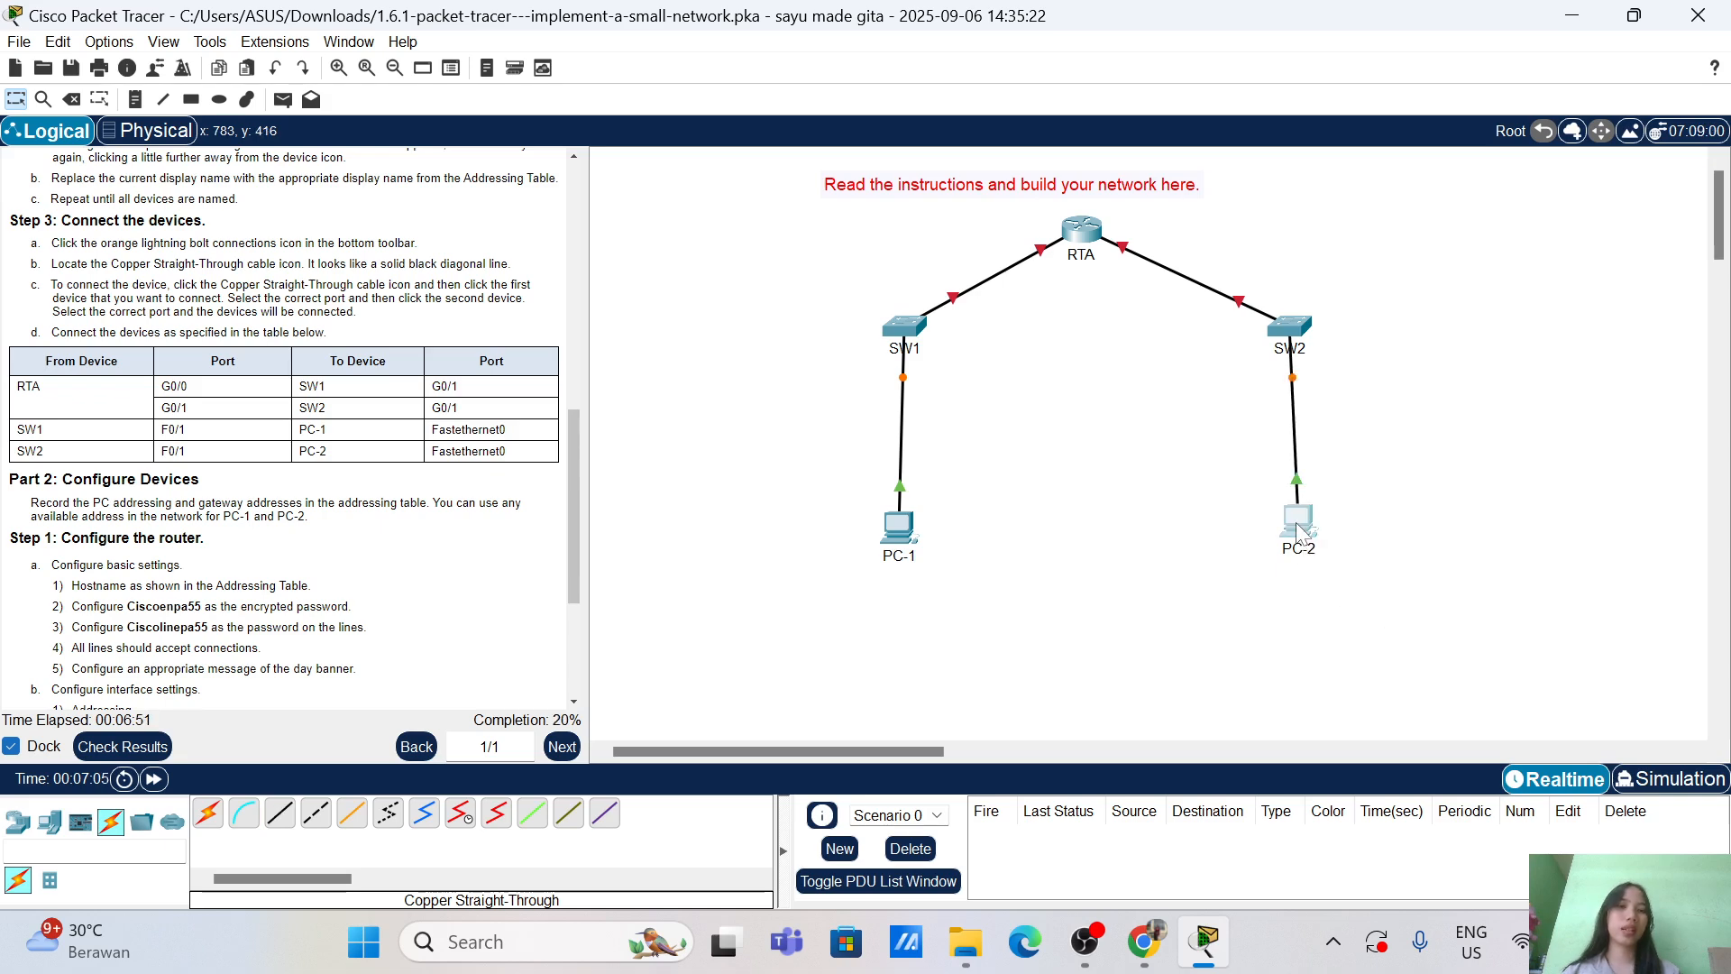
pyautogui.moveTo(1297, 524); pyautogui.dragTo(1291, 520)
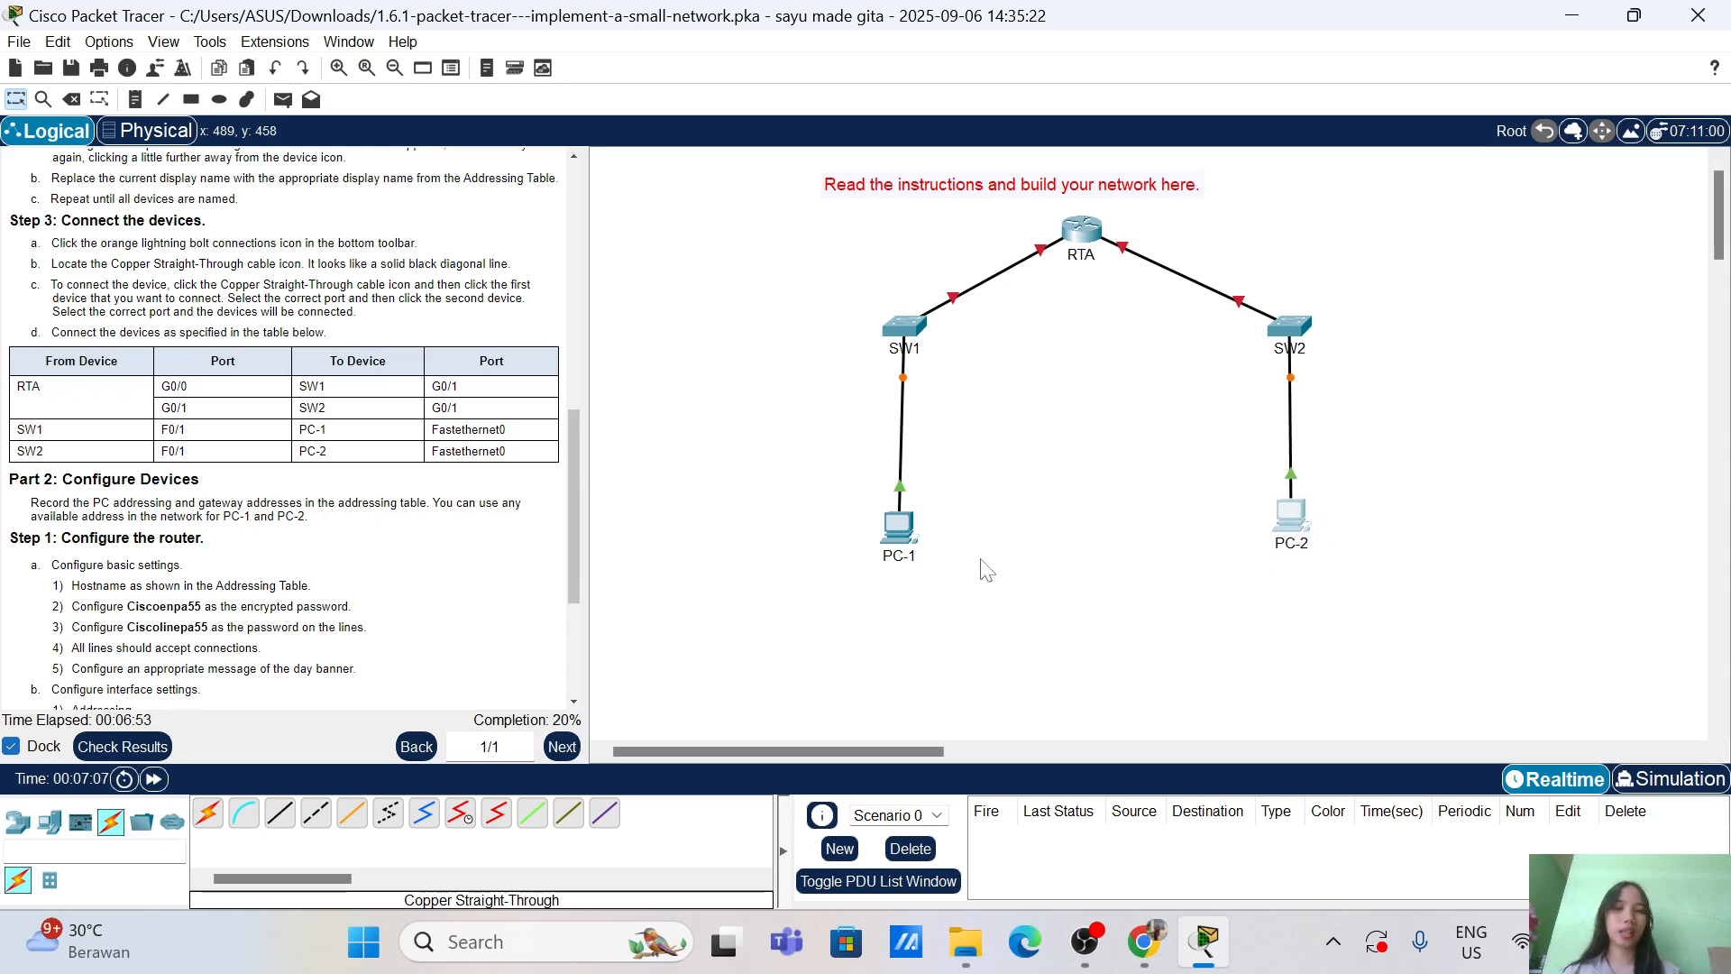
# Step: Nudge PC-1 right beneath SW1 and scroll the instructions to Part 2: Configure Devices
pyautogui.moveTo(896, 534); pyautogui.dragTo(905, 532)
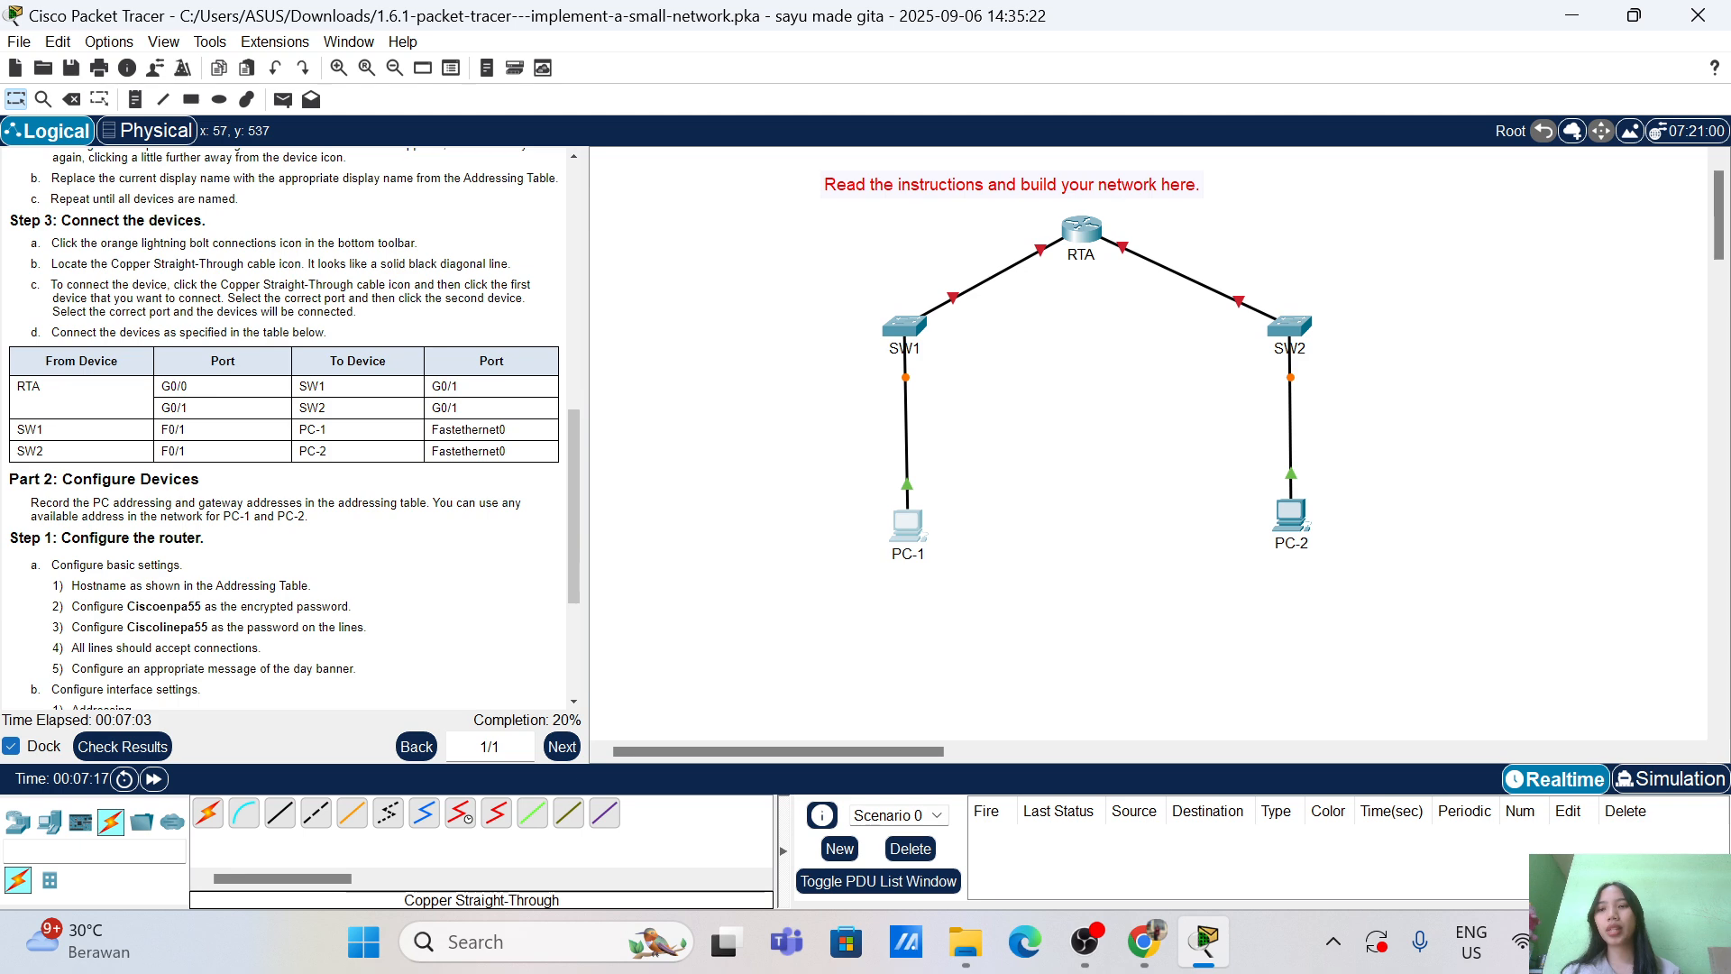
pyautogui.scroll(-1, 289, 433)
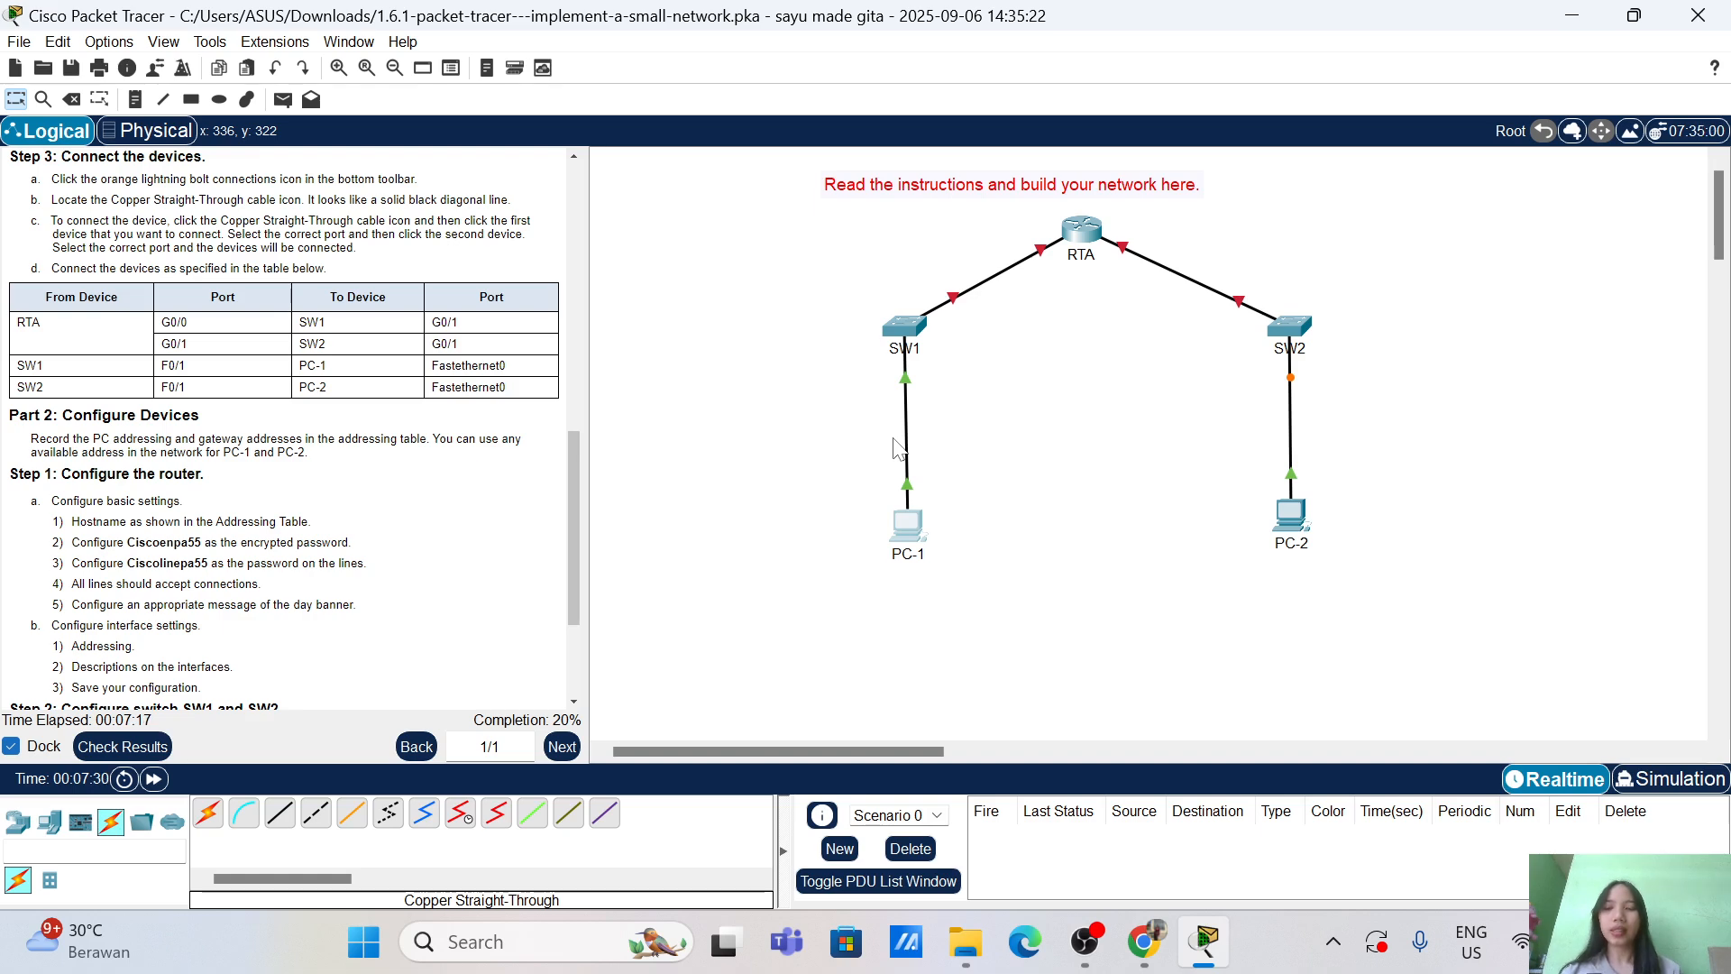
pyautogui.scroll(-3, 284, 428)
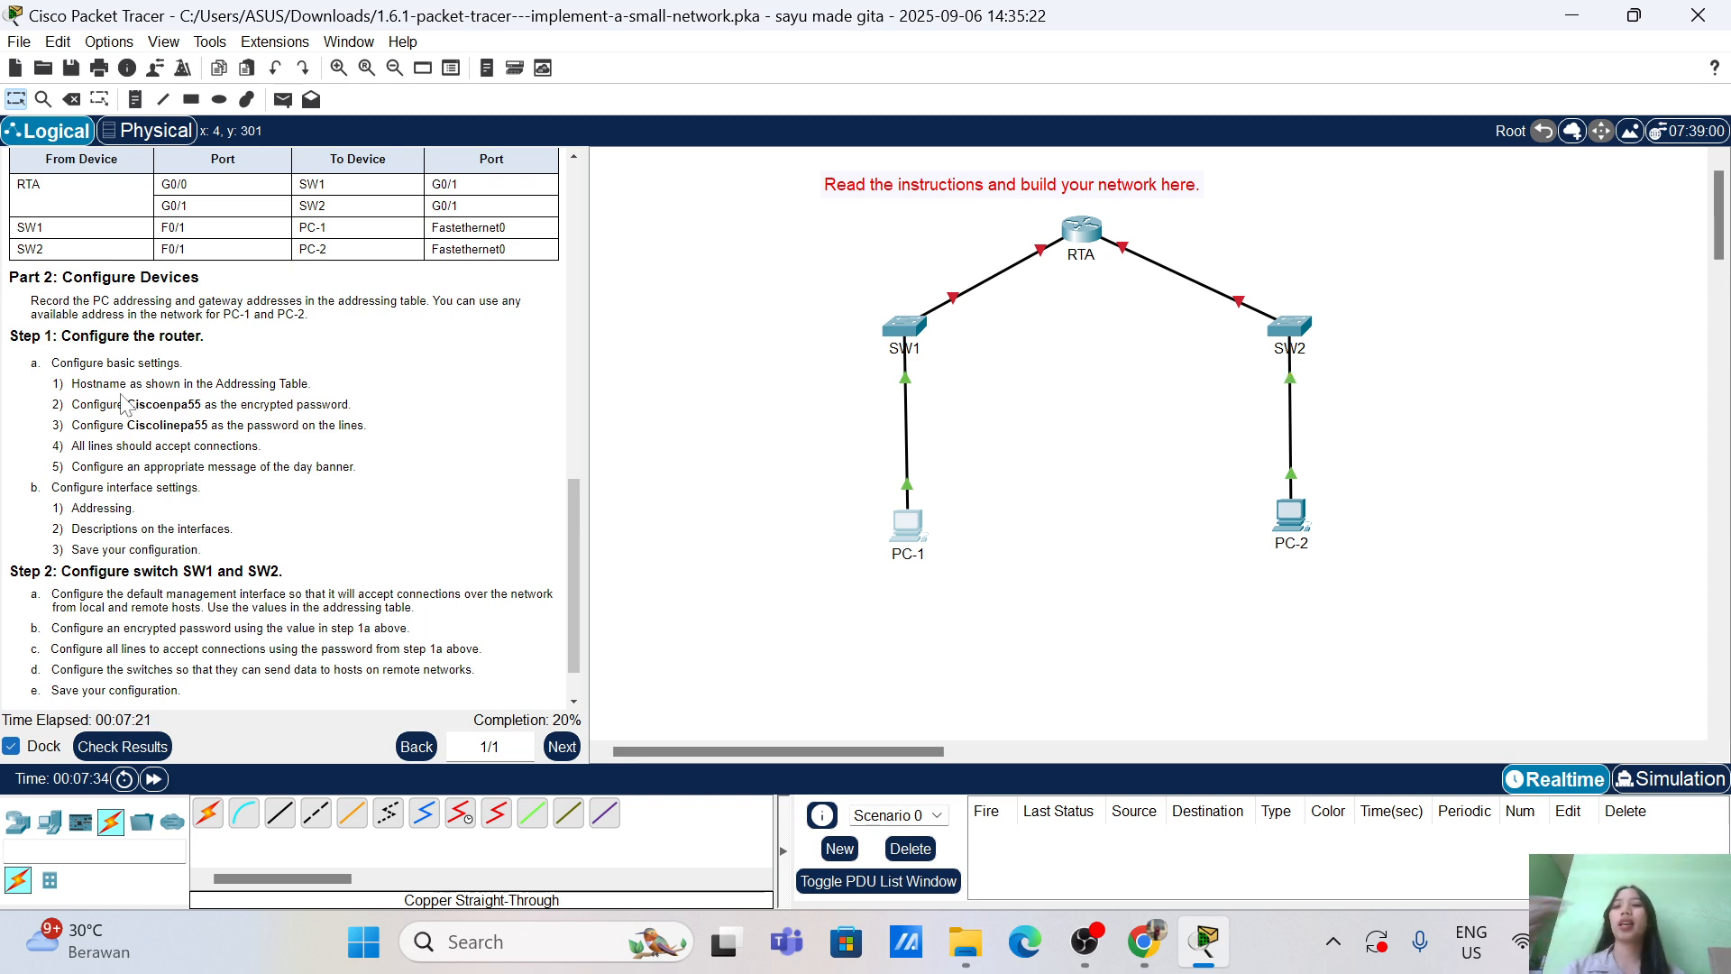
pyautogui.scroll(1, 187, 428)
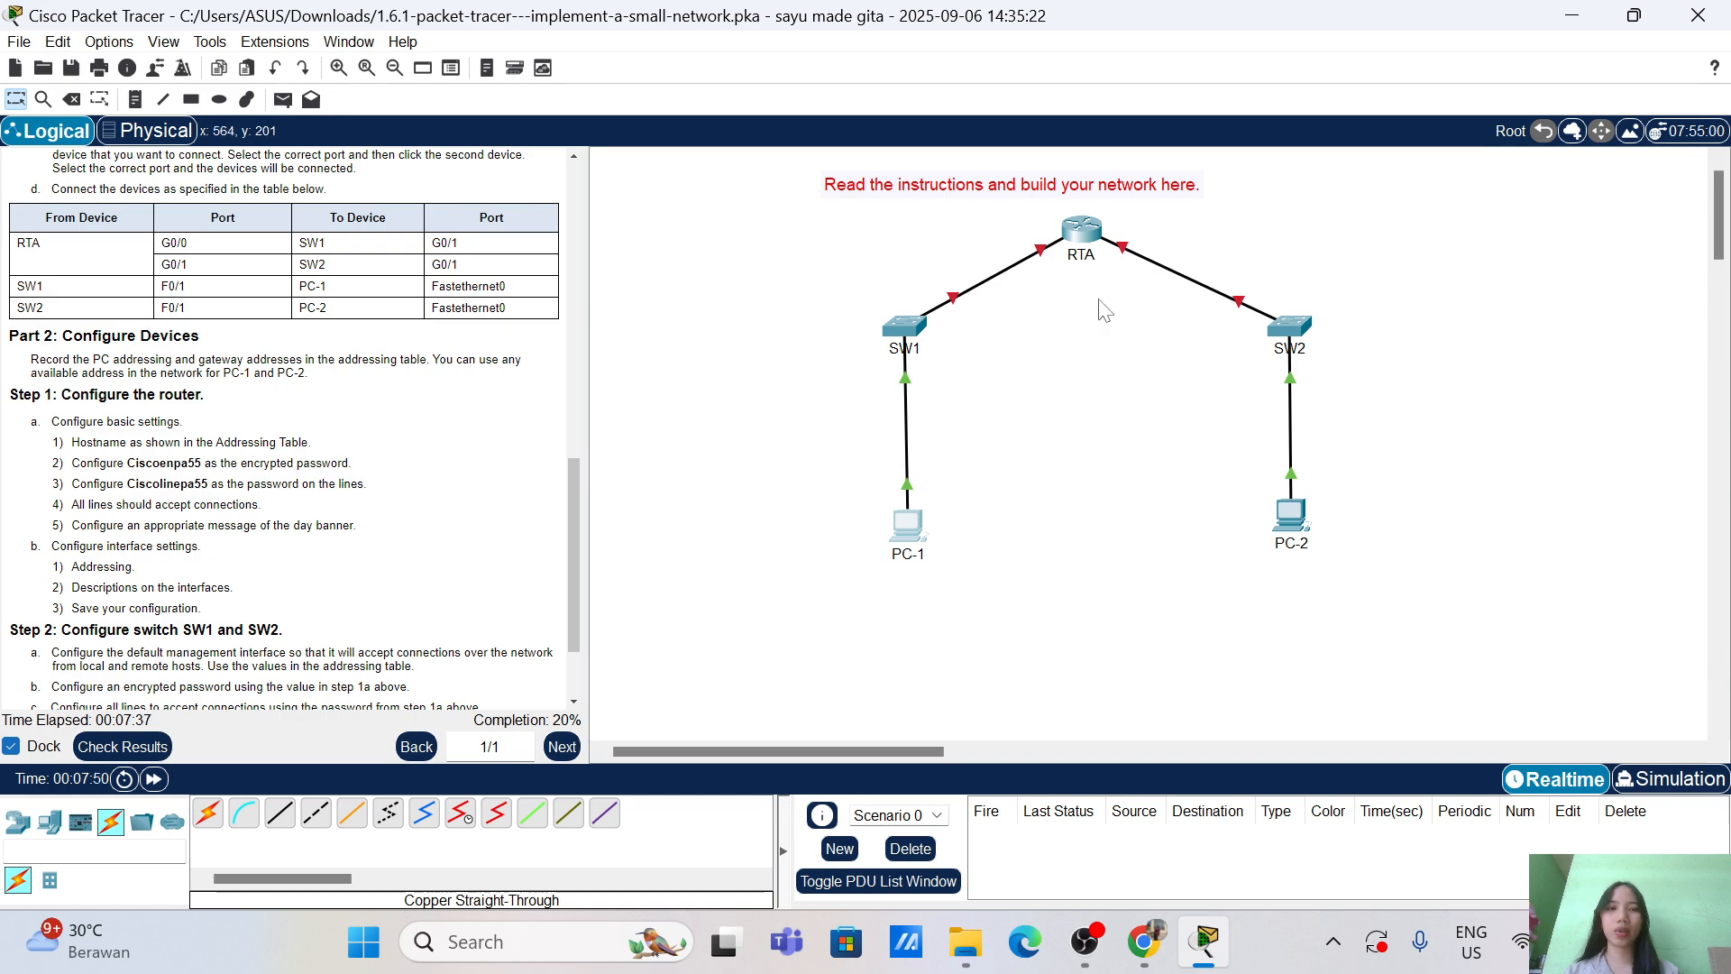
# Step: Open RTA's CLI window, resize it beside the topology, and enter privileged EXEC mode
pyautogui.click(1094, 239)
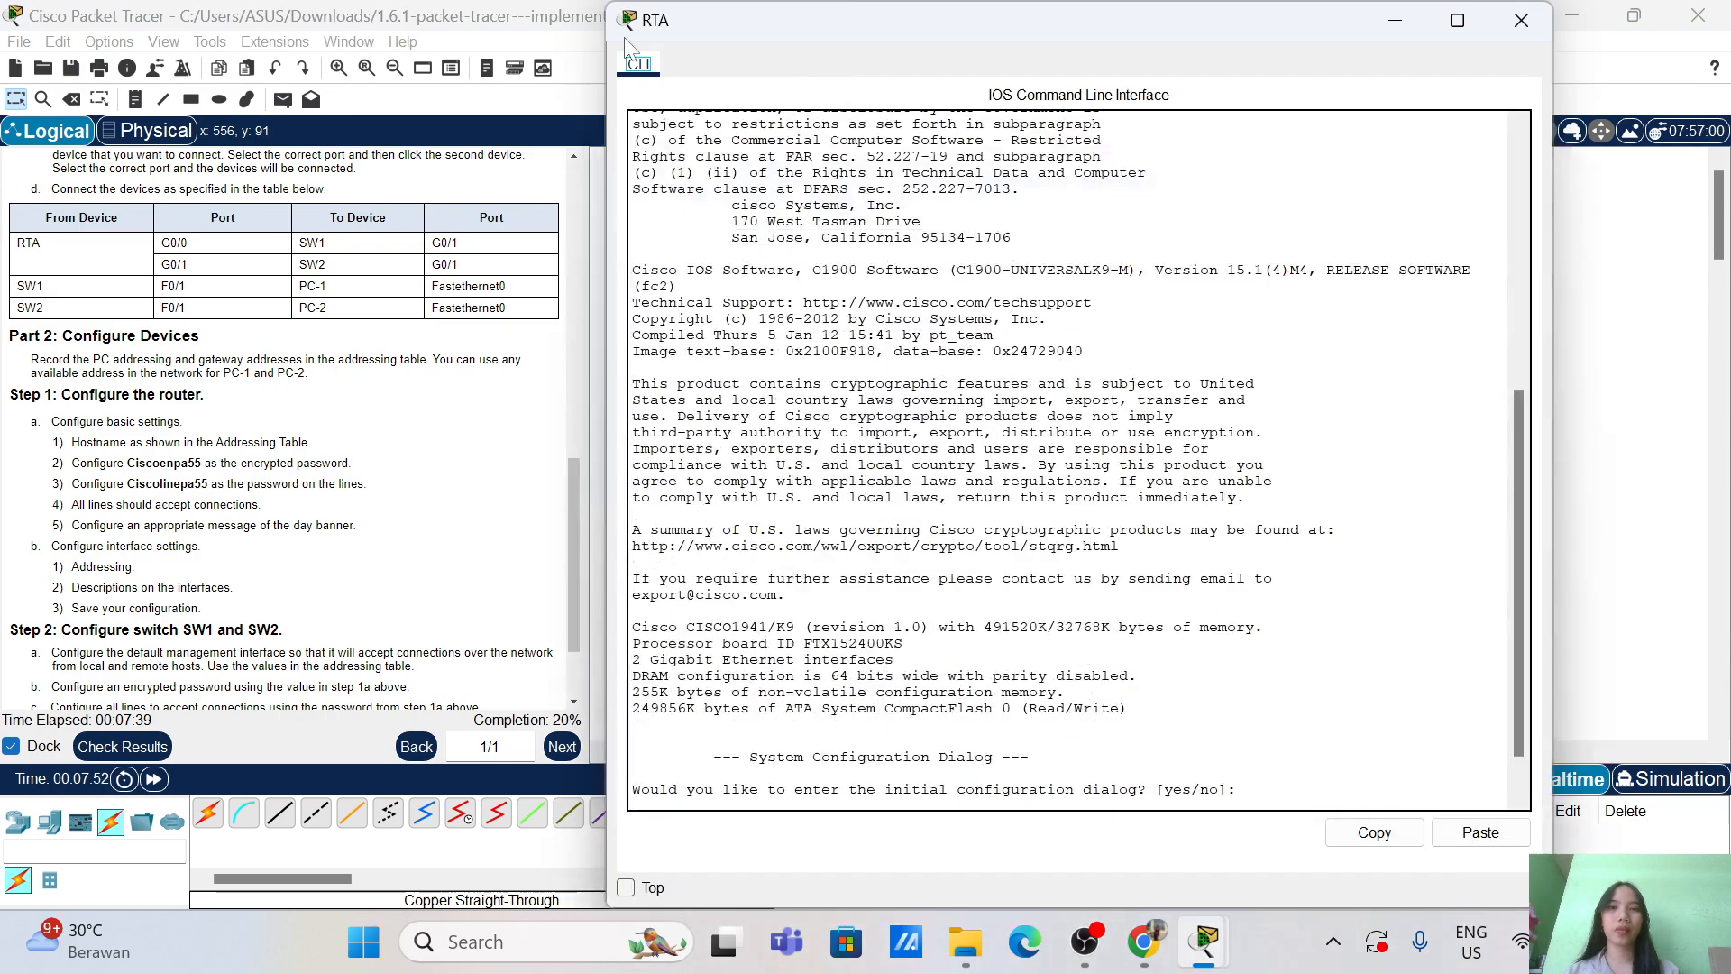
pyautogui.moveTo(609, 6); pyautogui.dragTo(1000, 492)
pyautogui.moveTo(1140, 509); pyautogui.dragTo(806, 196)
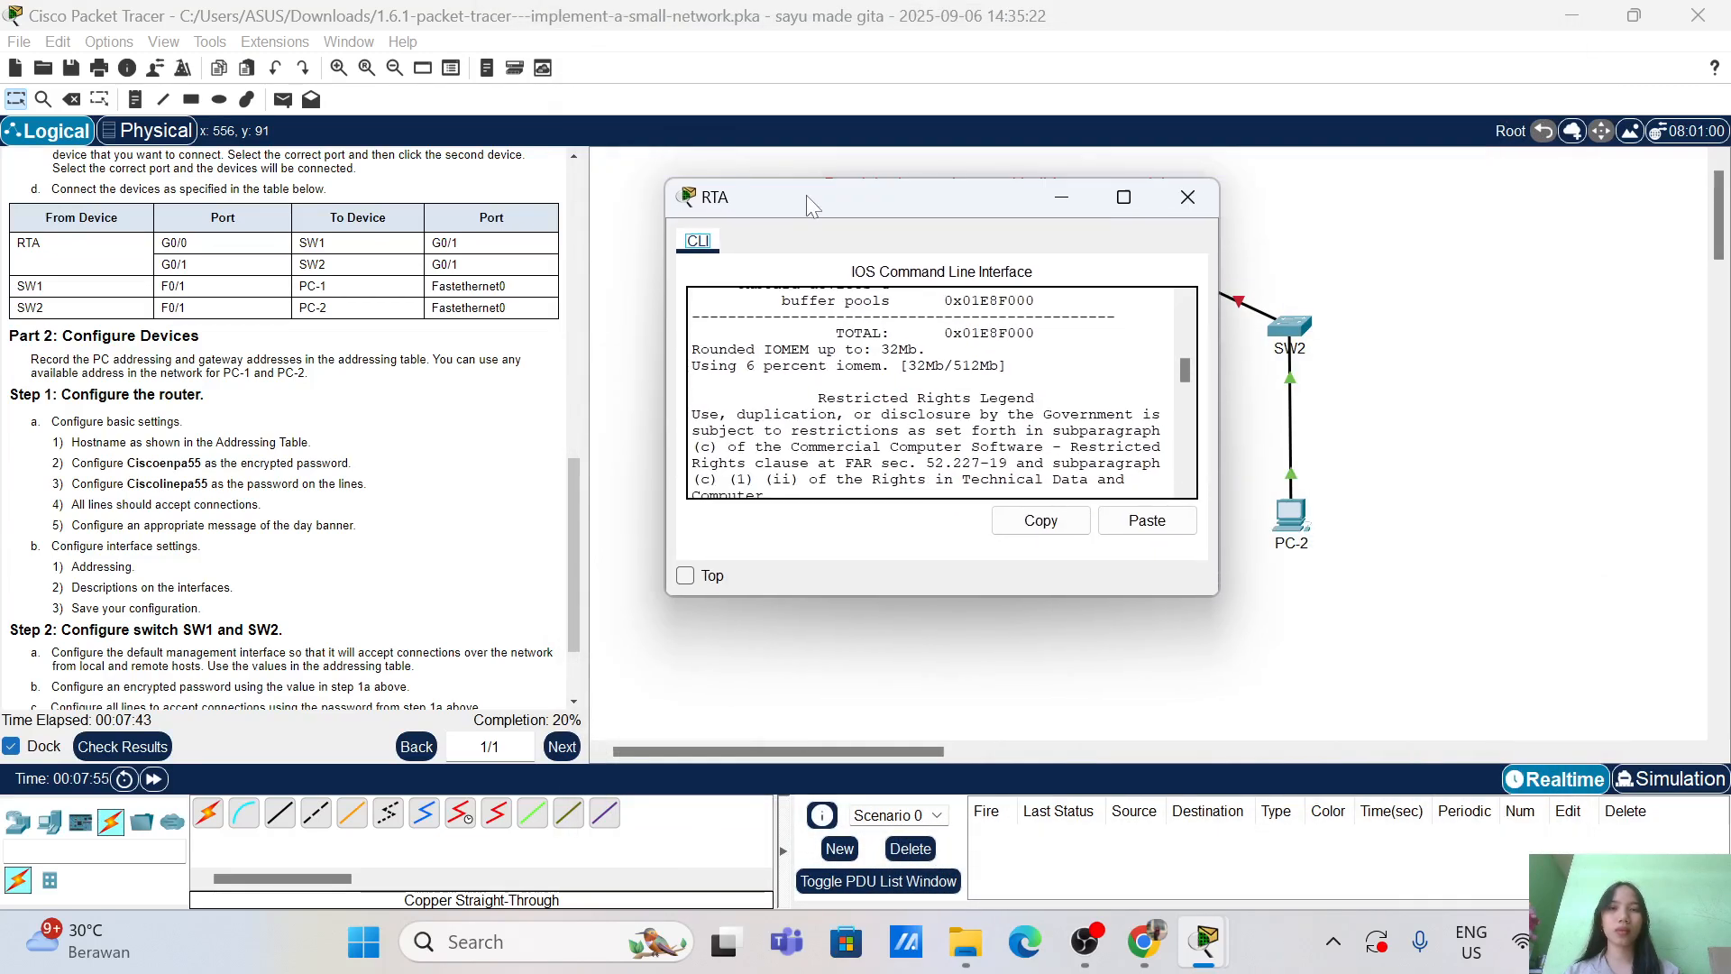
pyautogui.press('Return')
pyautogui.press('Return')
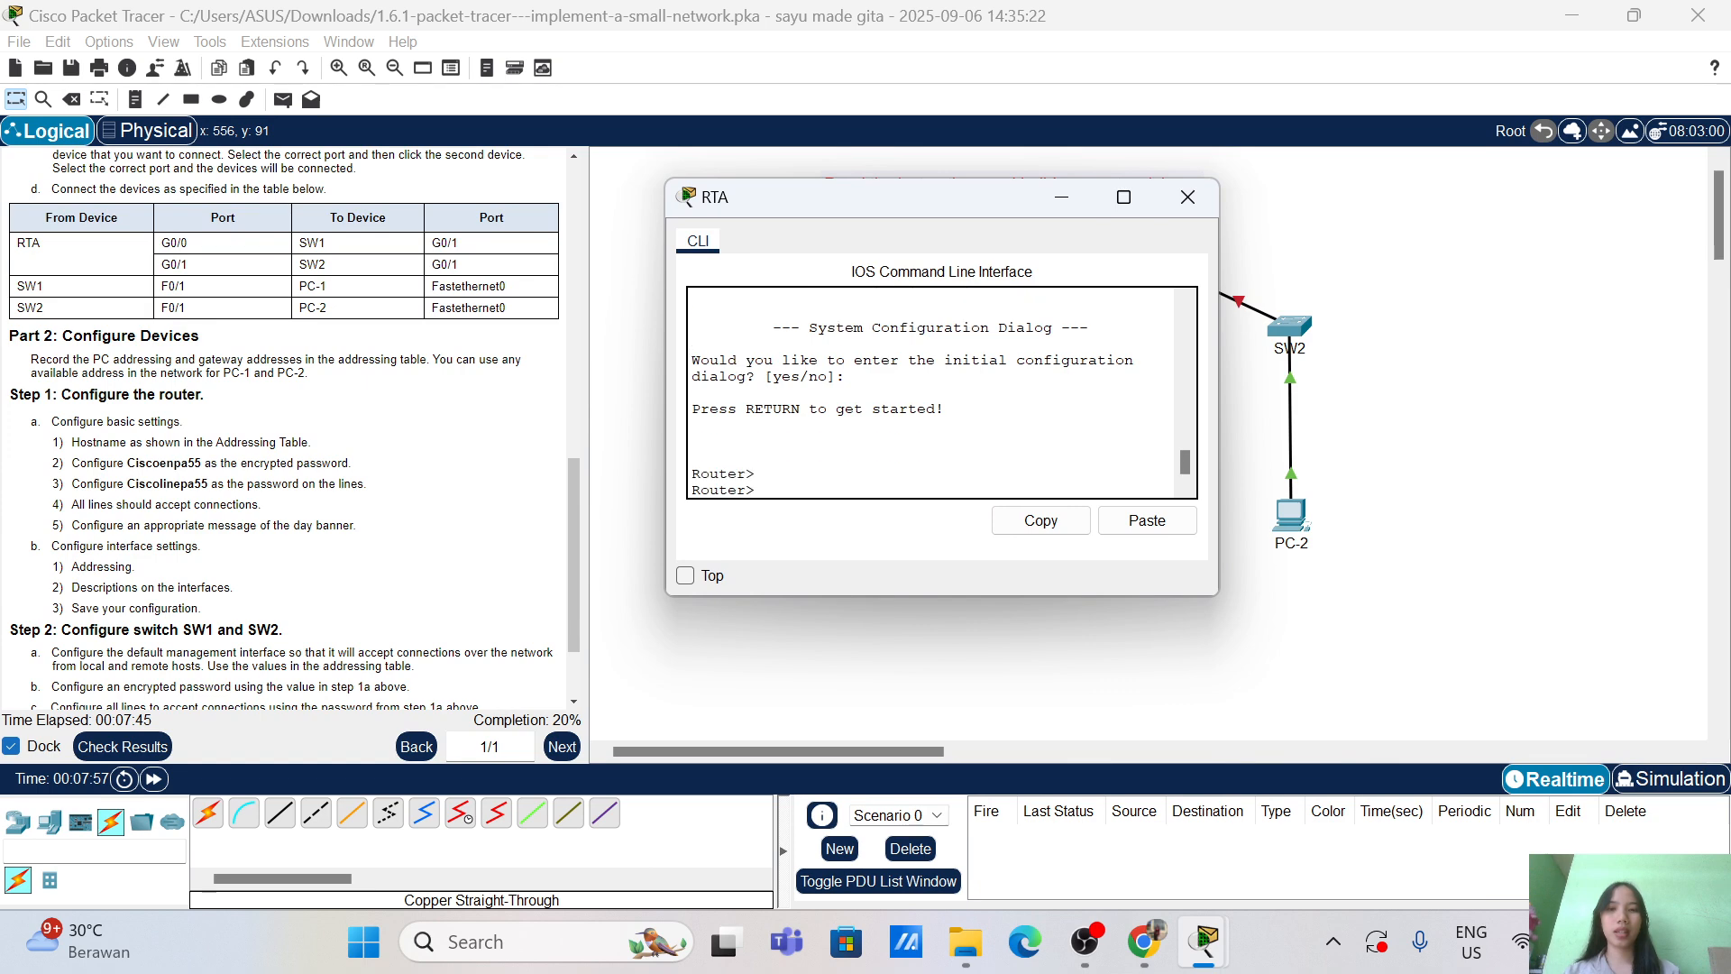
pyautogui.write('ena')
pyautogui.press('Tab')
pyautogui.press('Return')
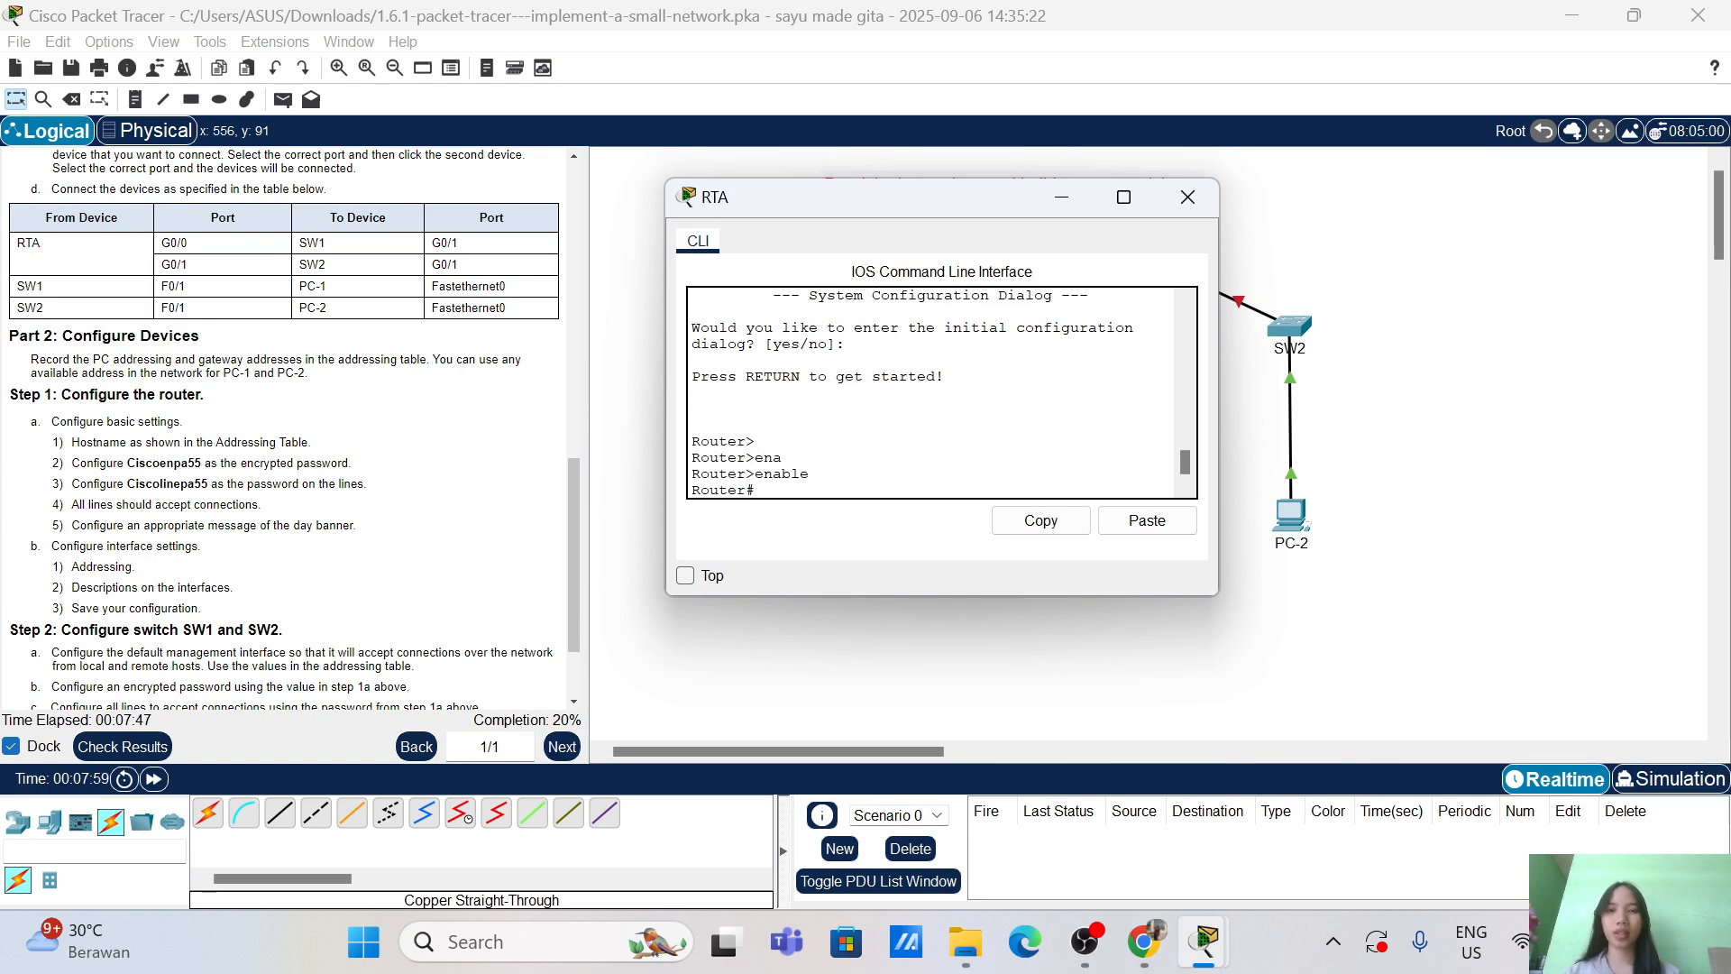
pyautogui.press('Return')
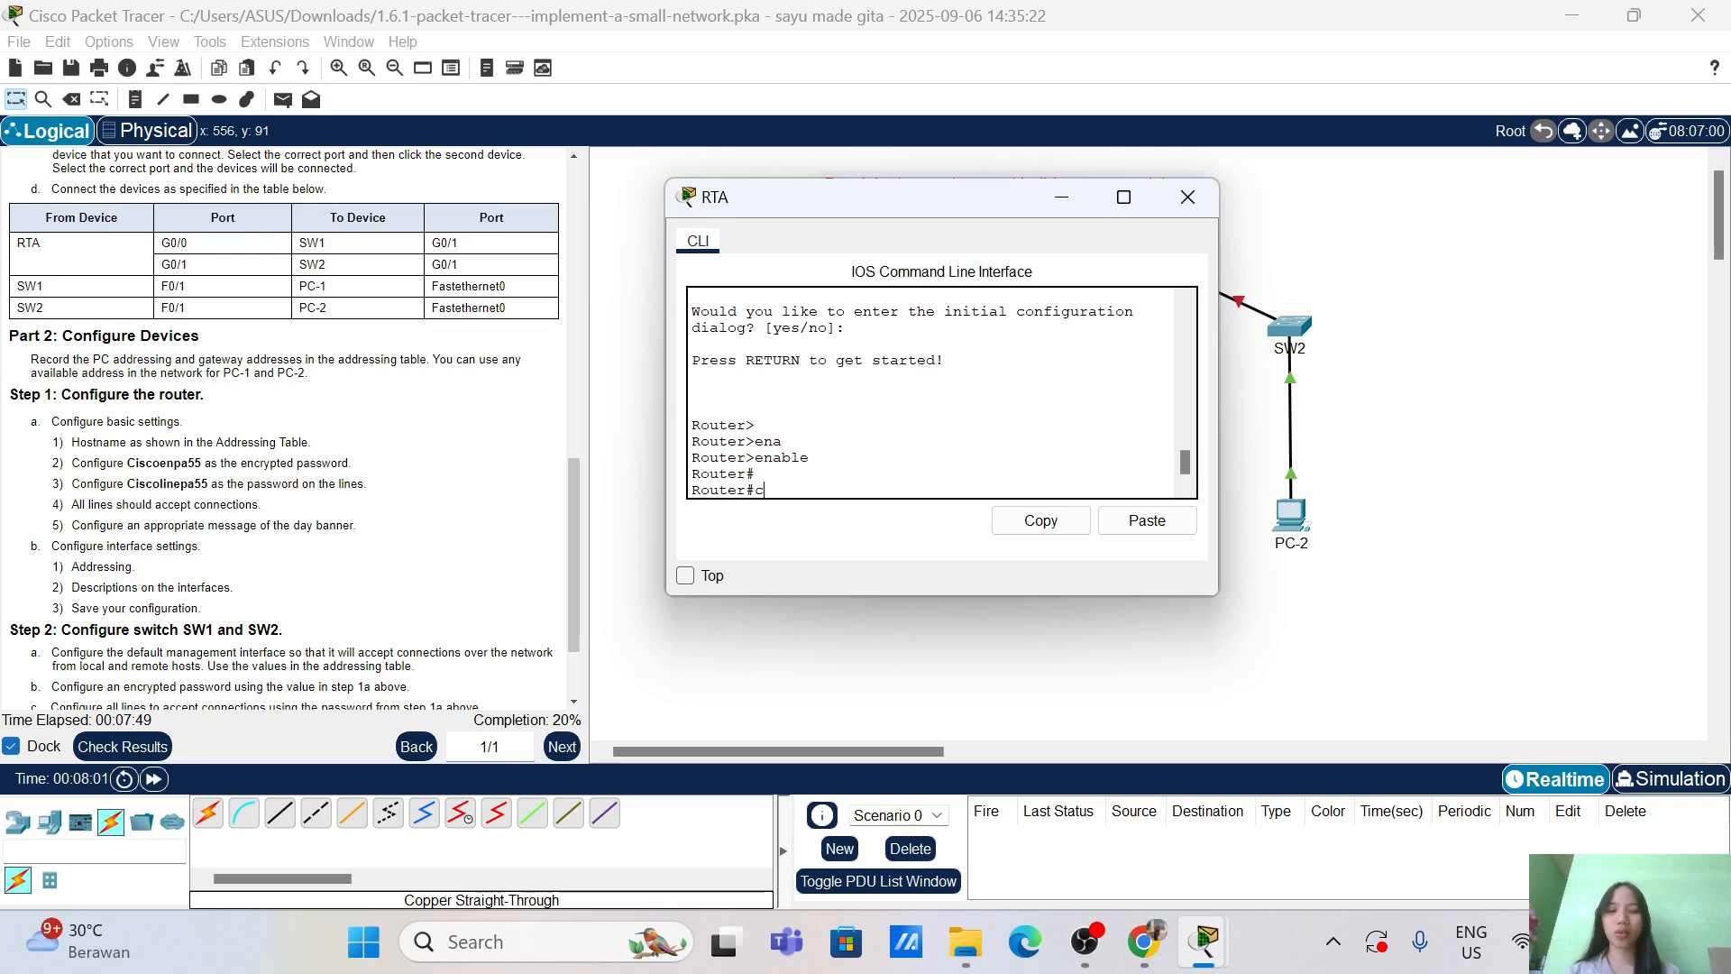
# Step: Enter global configuration mode with configure terminal and set the hostname to RTA
pyautogui.write('confi')
pyautogui.press('Tab')
pyautogui.write('ter')
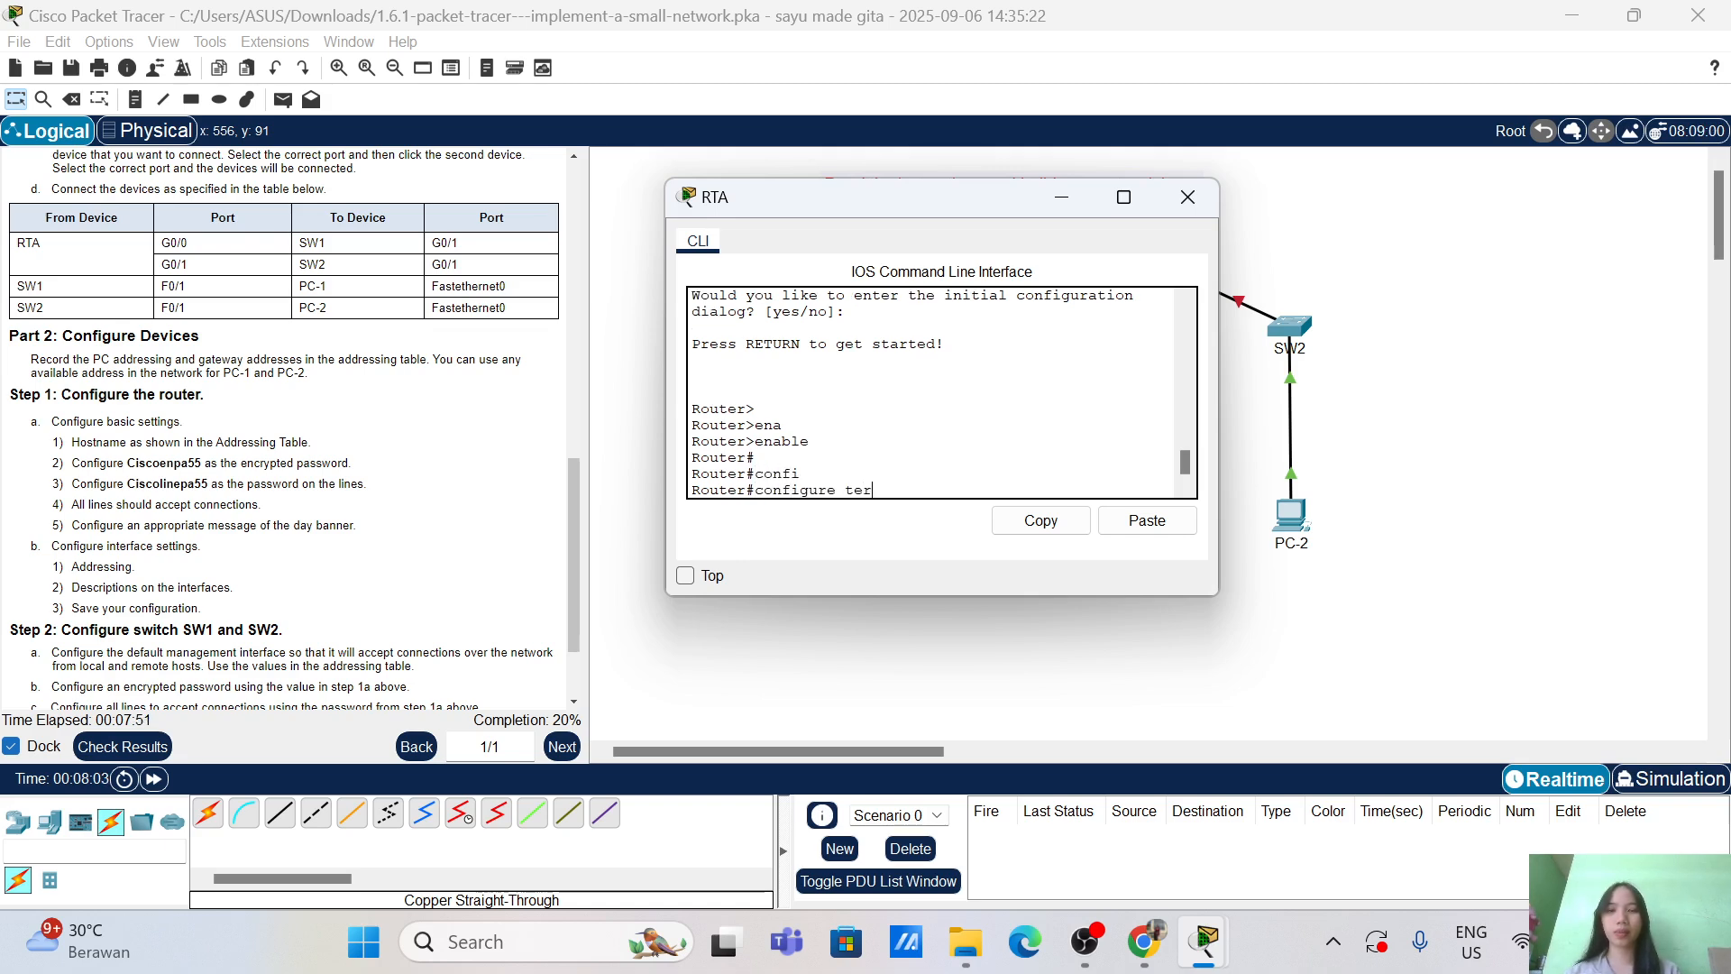
pyautogui.write('m')
pyautogui.press('Return')
pyautogui.press('Return')
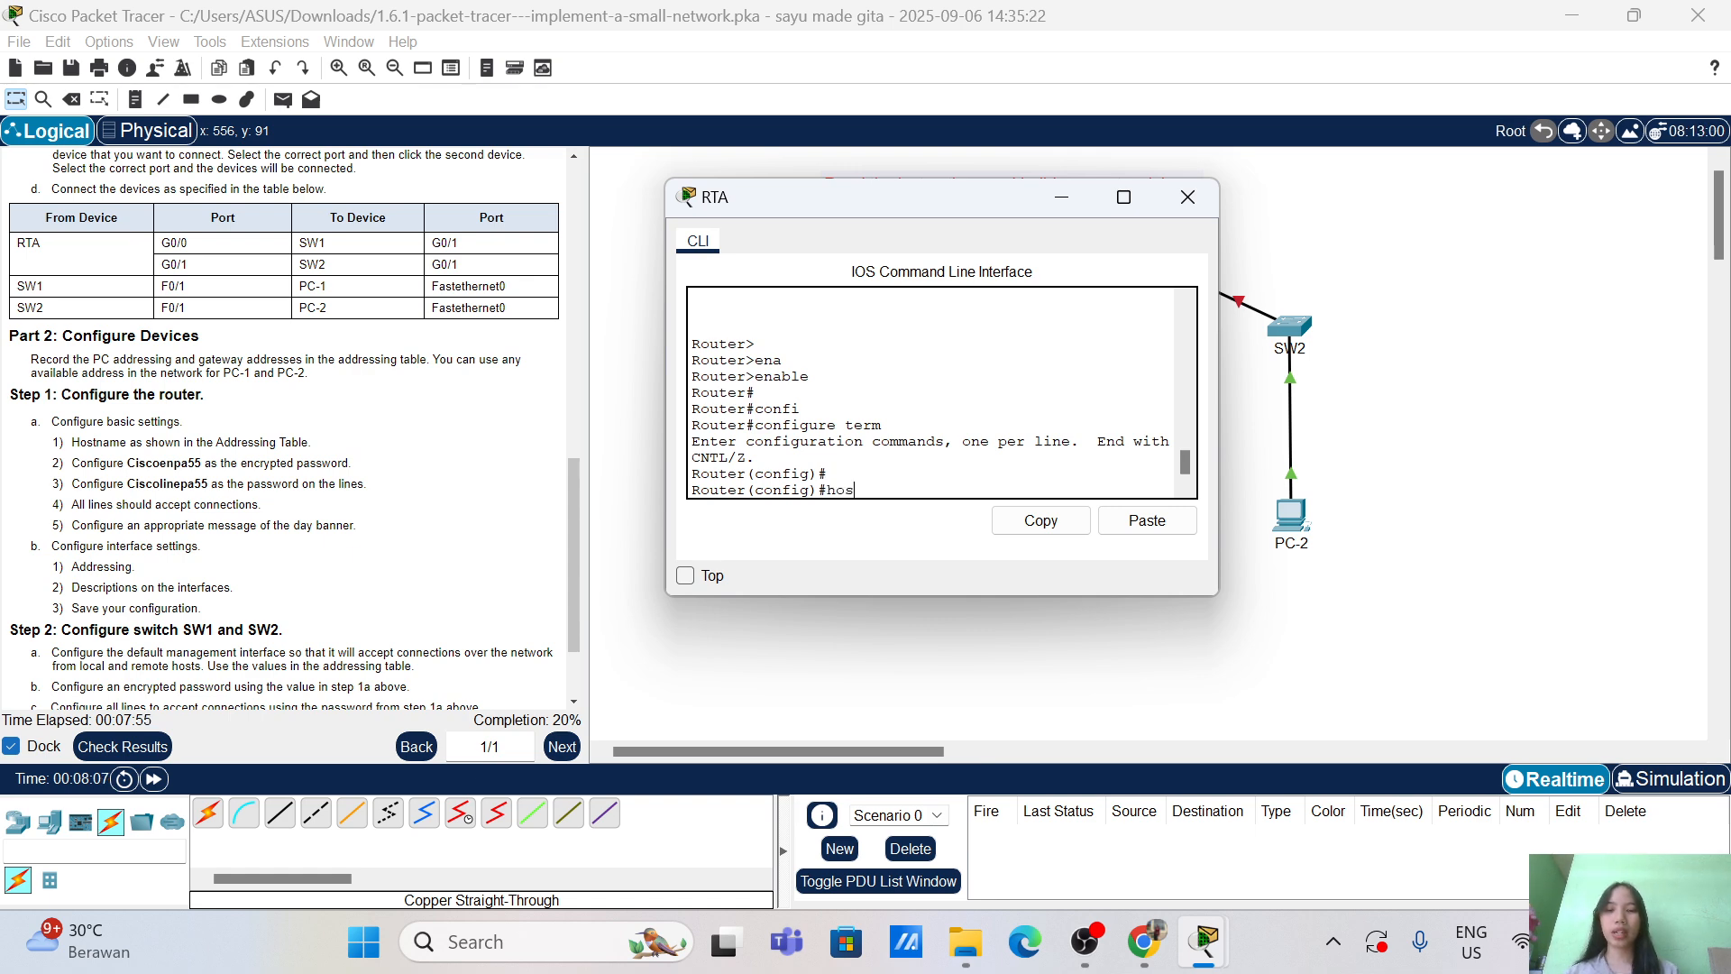
pyautogui.write('host')
pyautogui.press('Tab')
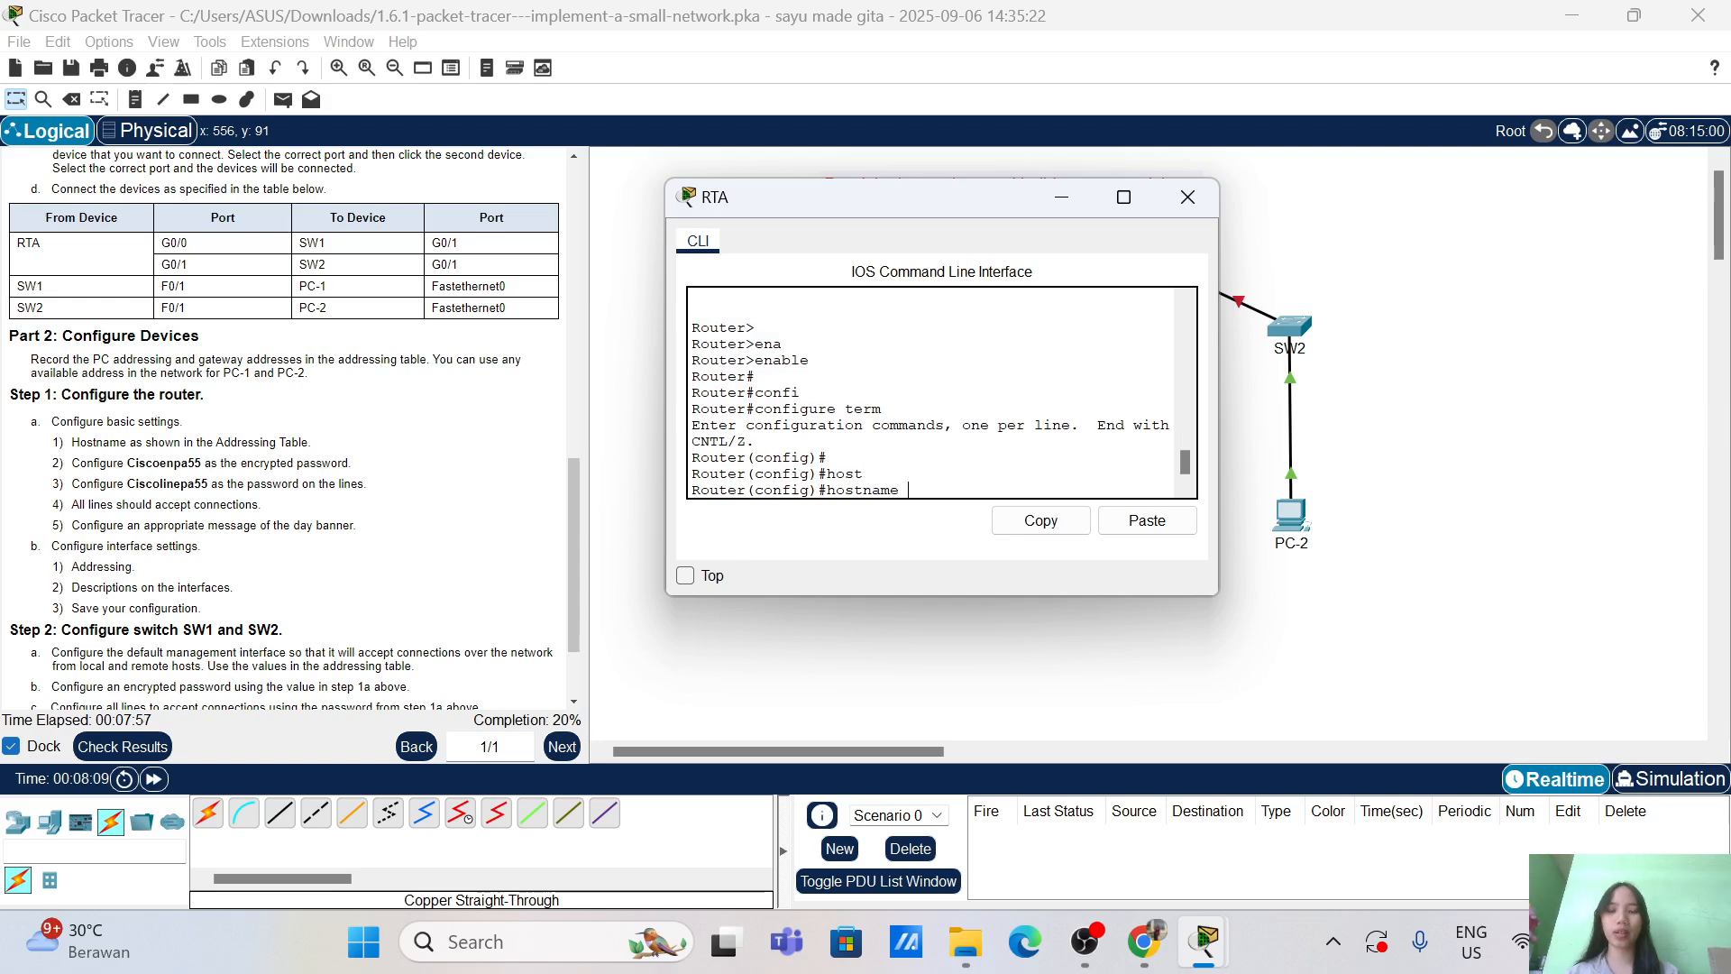
pyautogui.write('RTA')
pyautogui.press('Return')
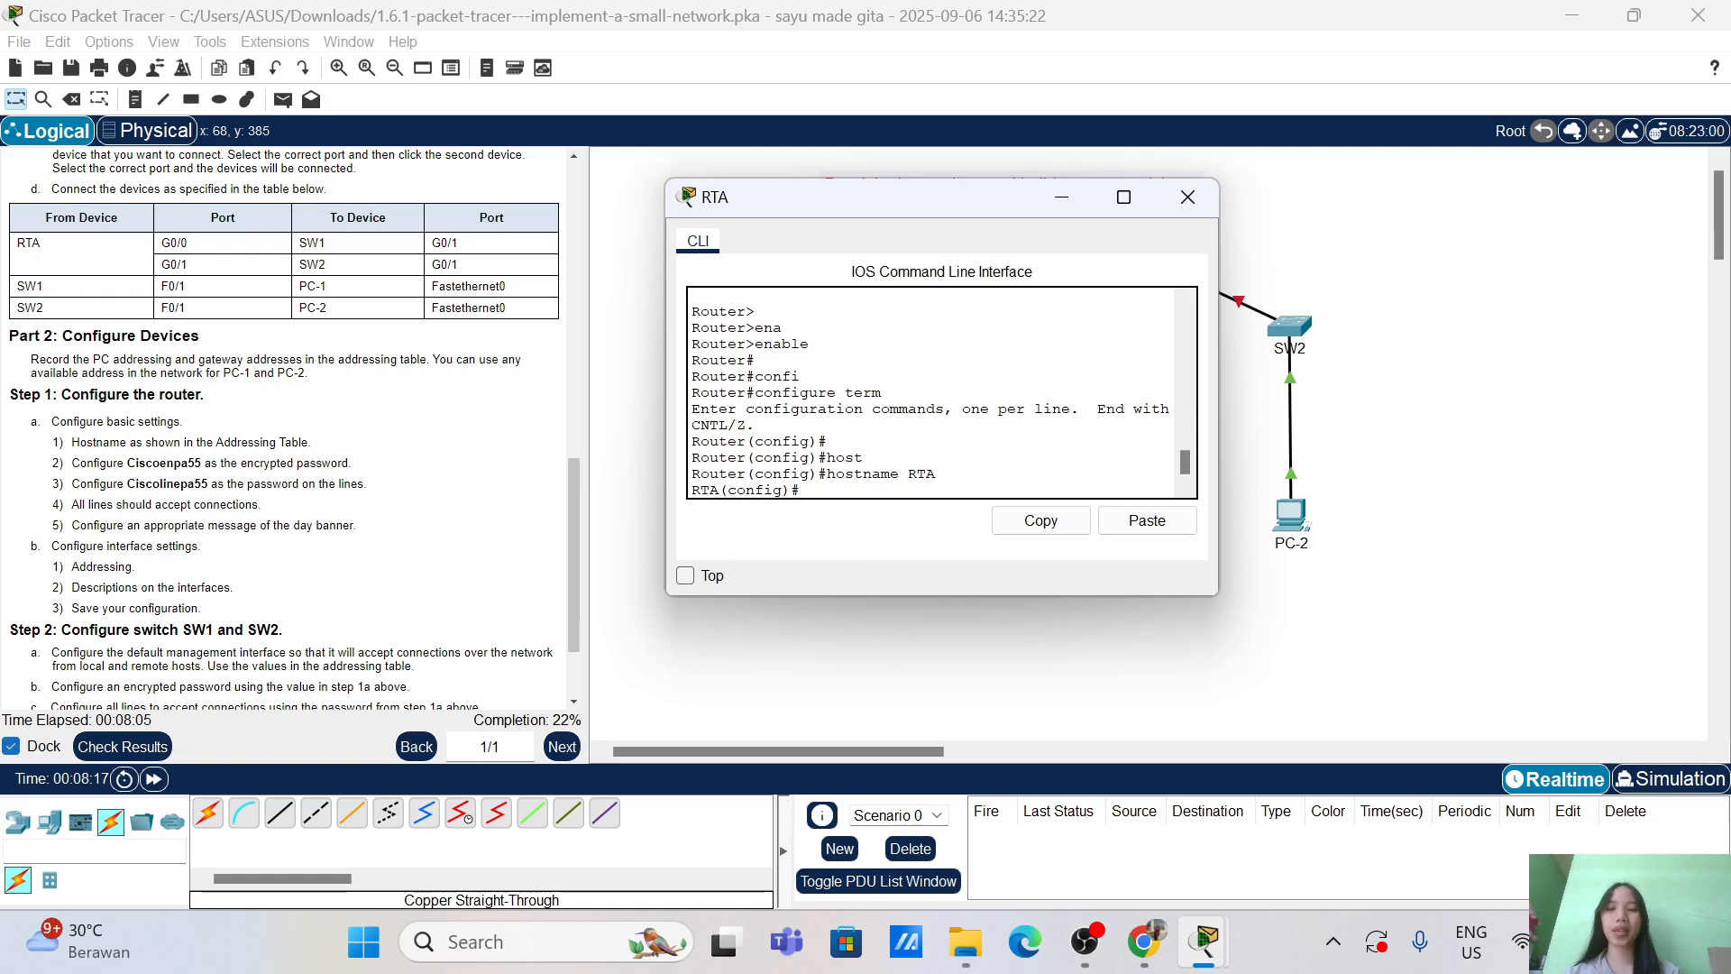
# Step: Set RTA's encrypted enable secret to the required privileged-mode password
pyautogui.press('Tab')
pyautogui.write('s')
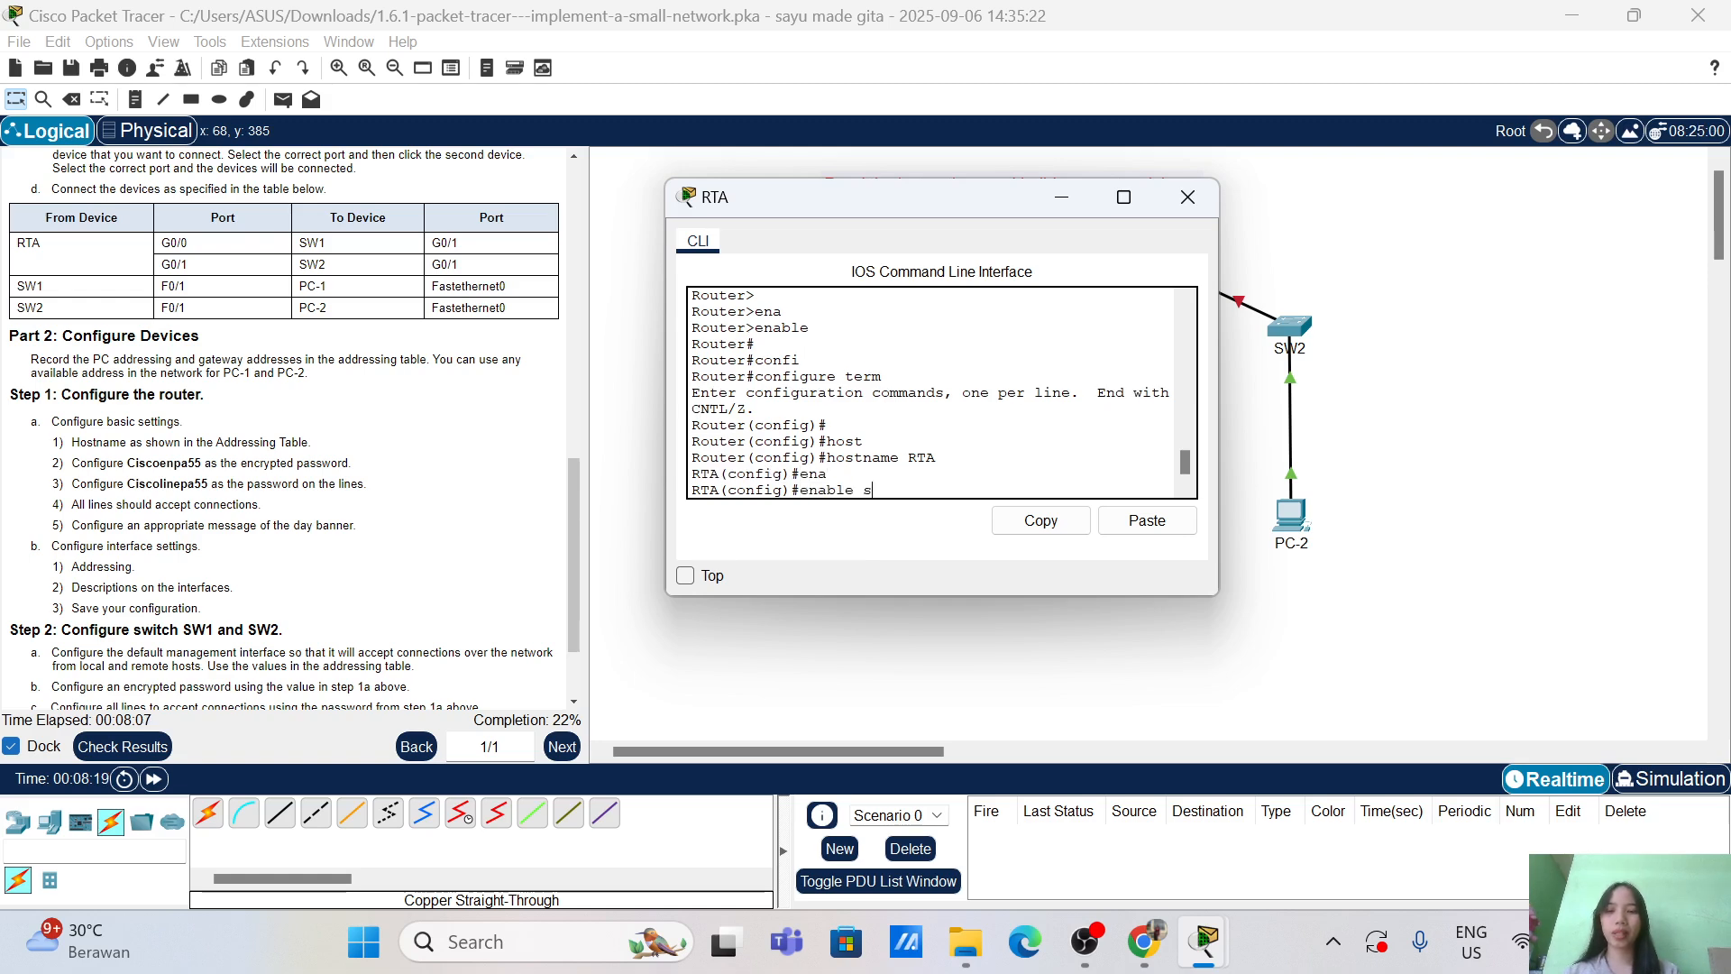
pyautogui.write('ec')
pyautogui.press('Tab')
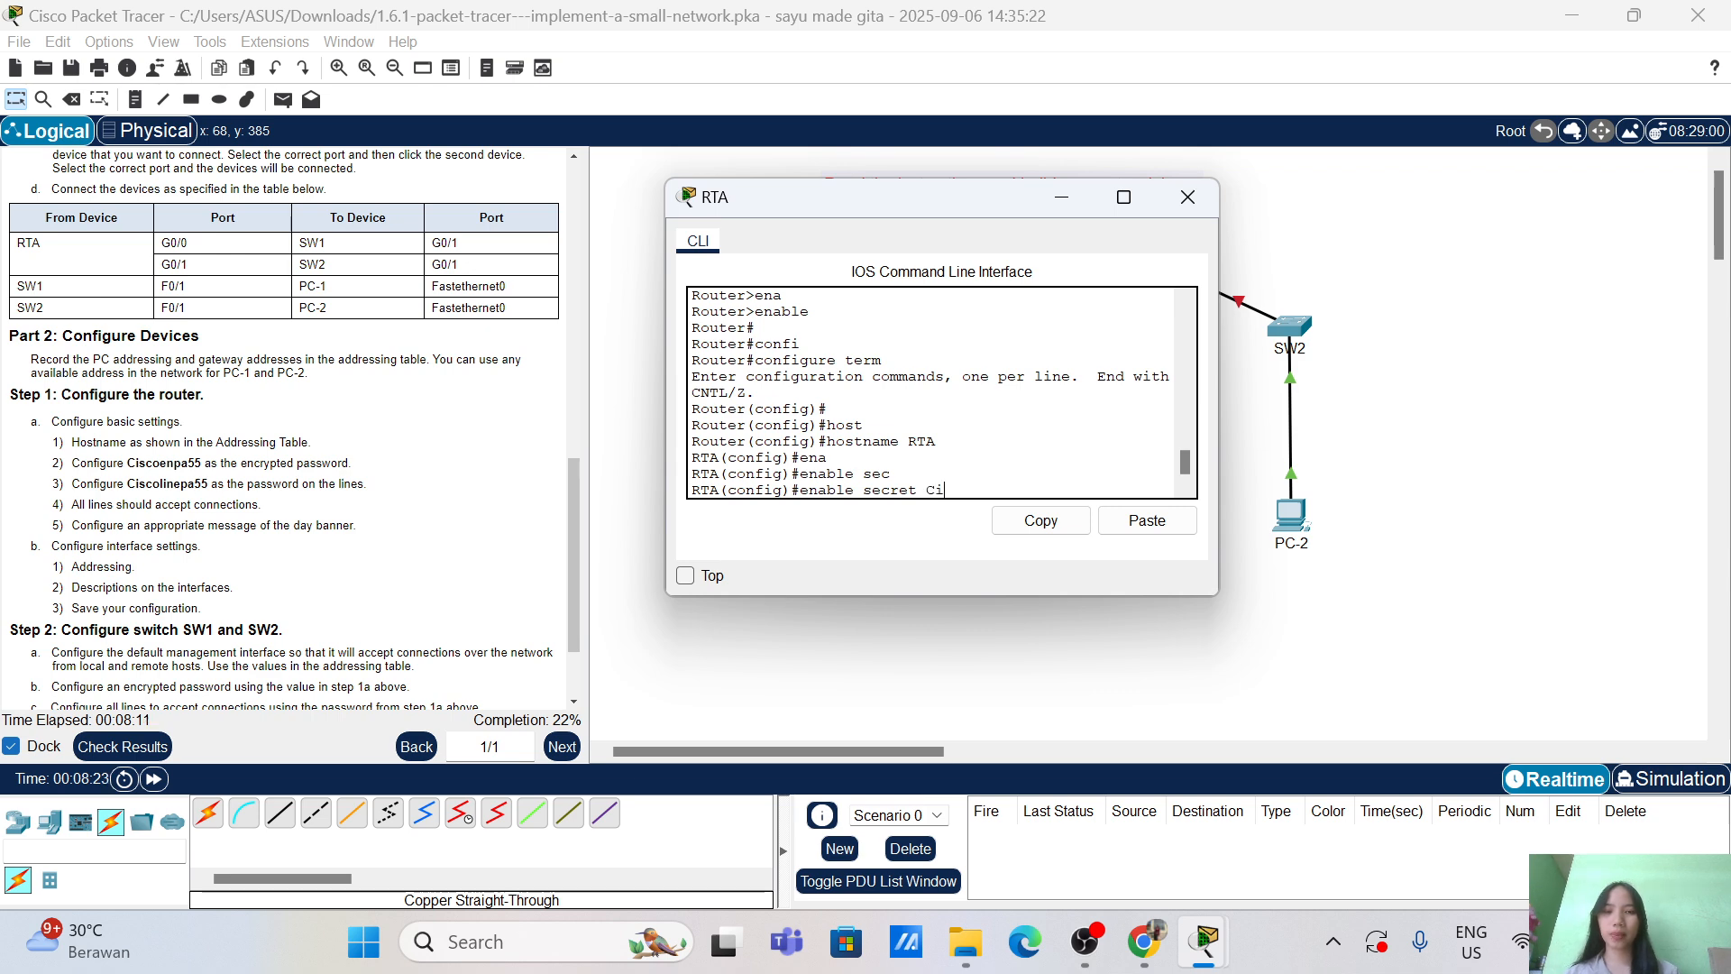
pyautogui.write('Ciscoenpa55')
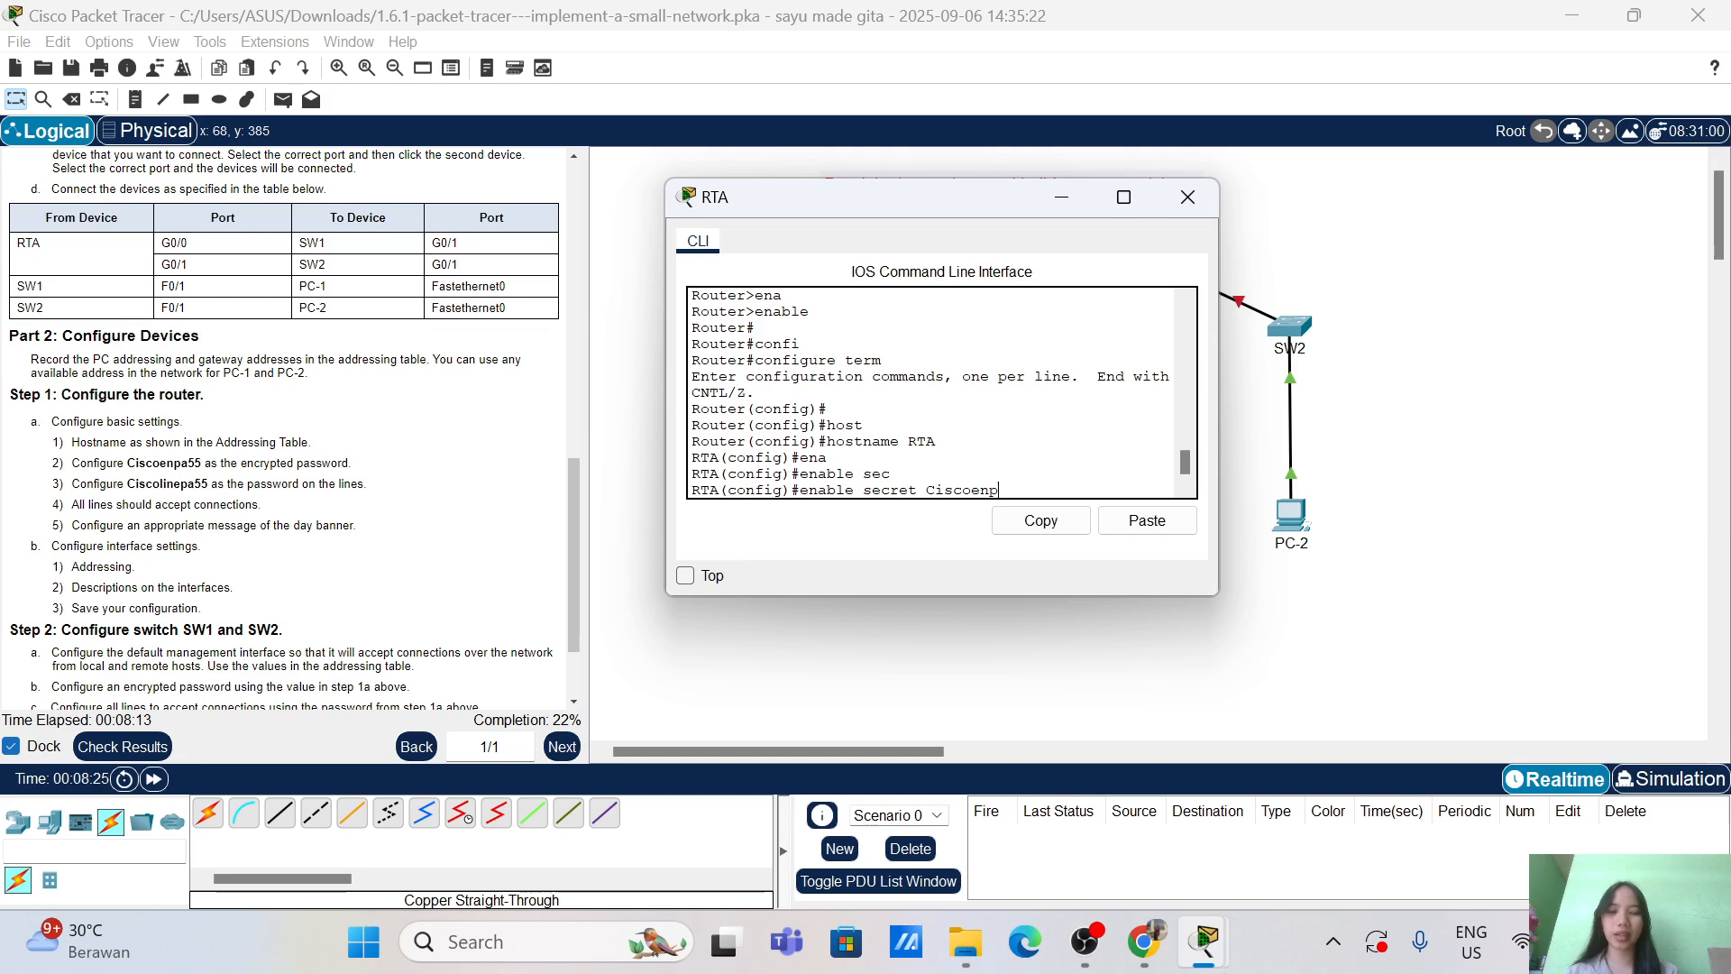
pyautogui.press('Return')
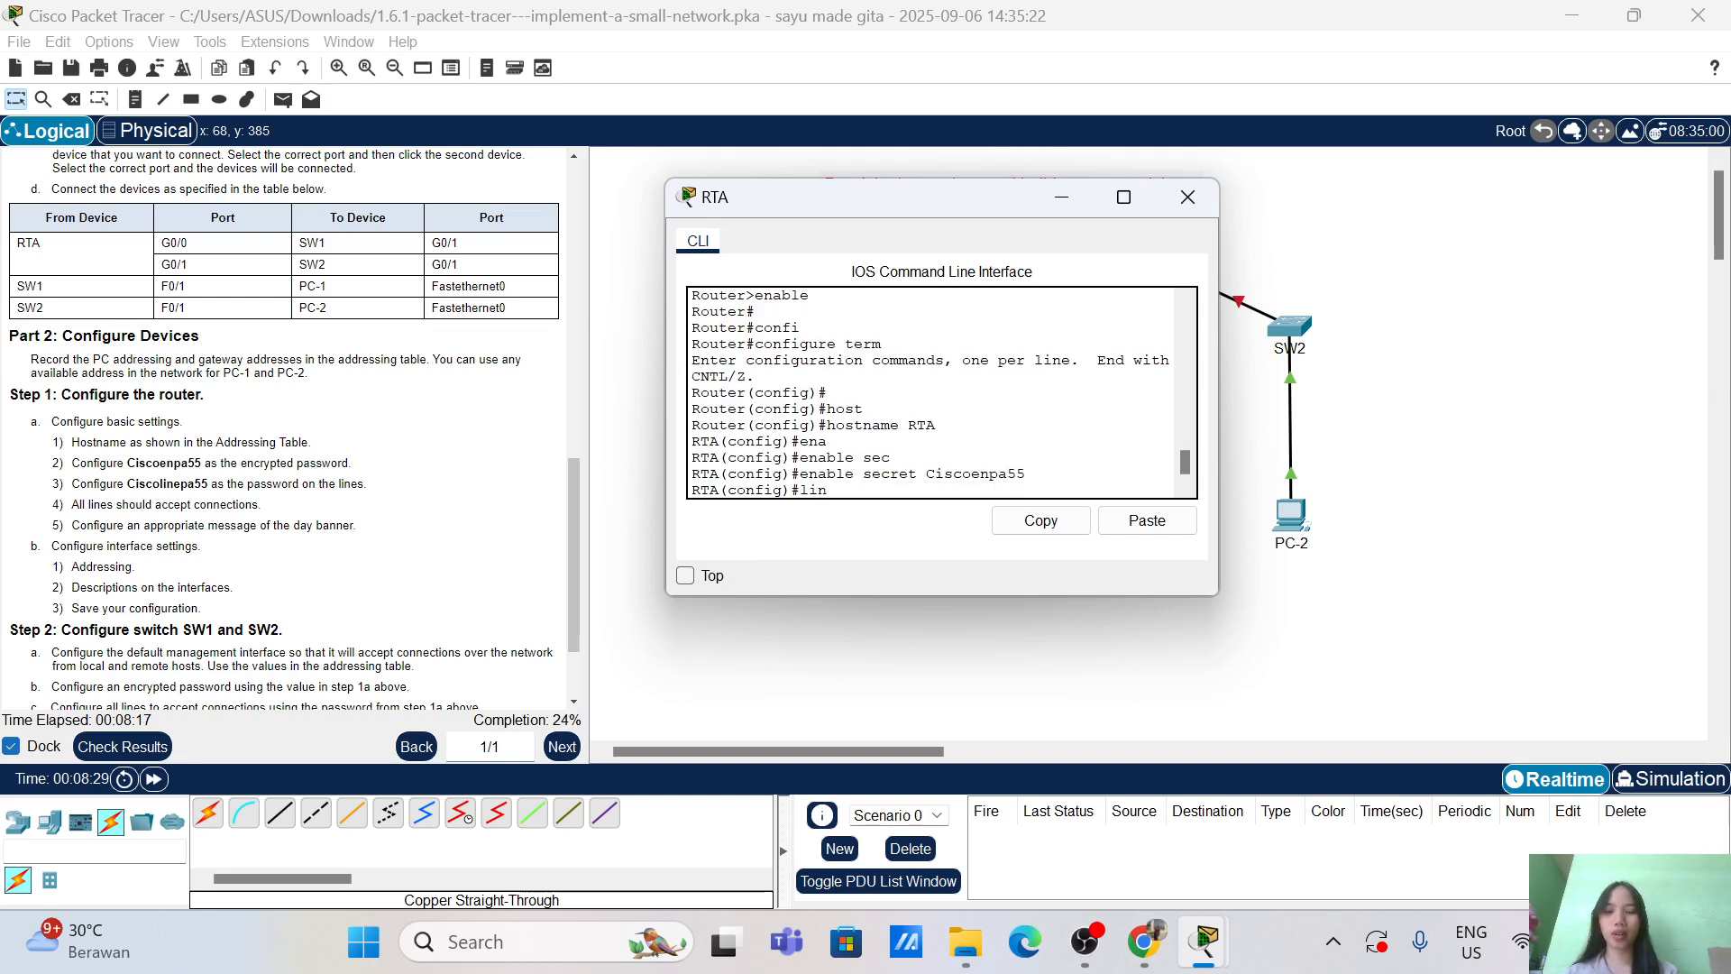
# Step: Give line console 0 the required line password, enable login, and exit line configuration
pyautogui.write('lin con')
pyautogui.press('Tab')
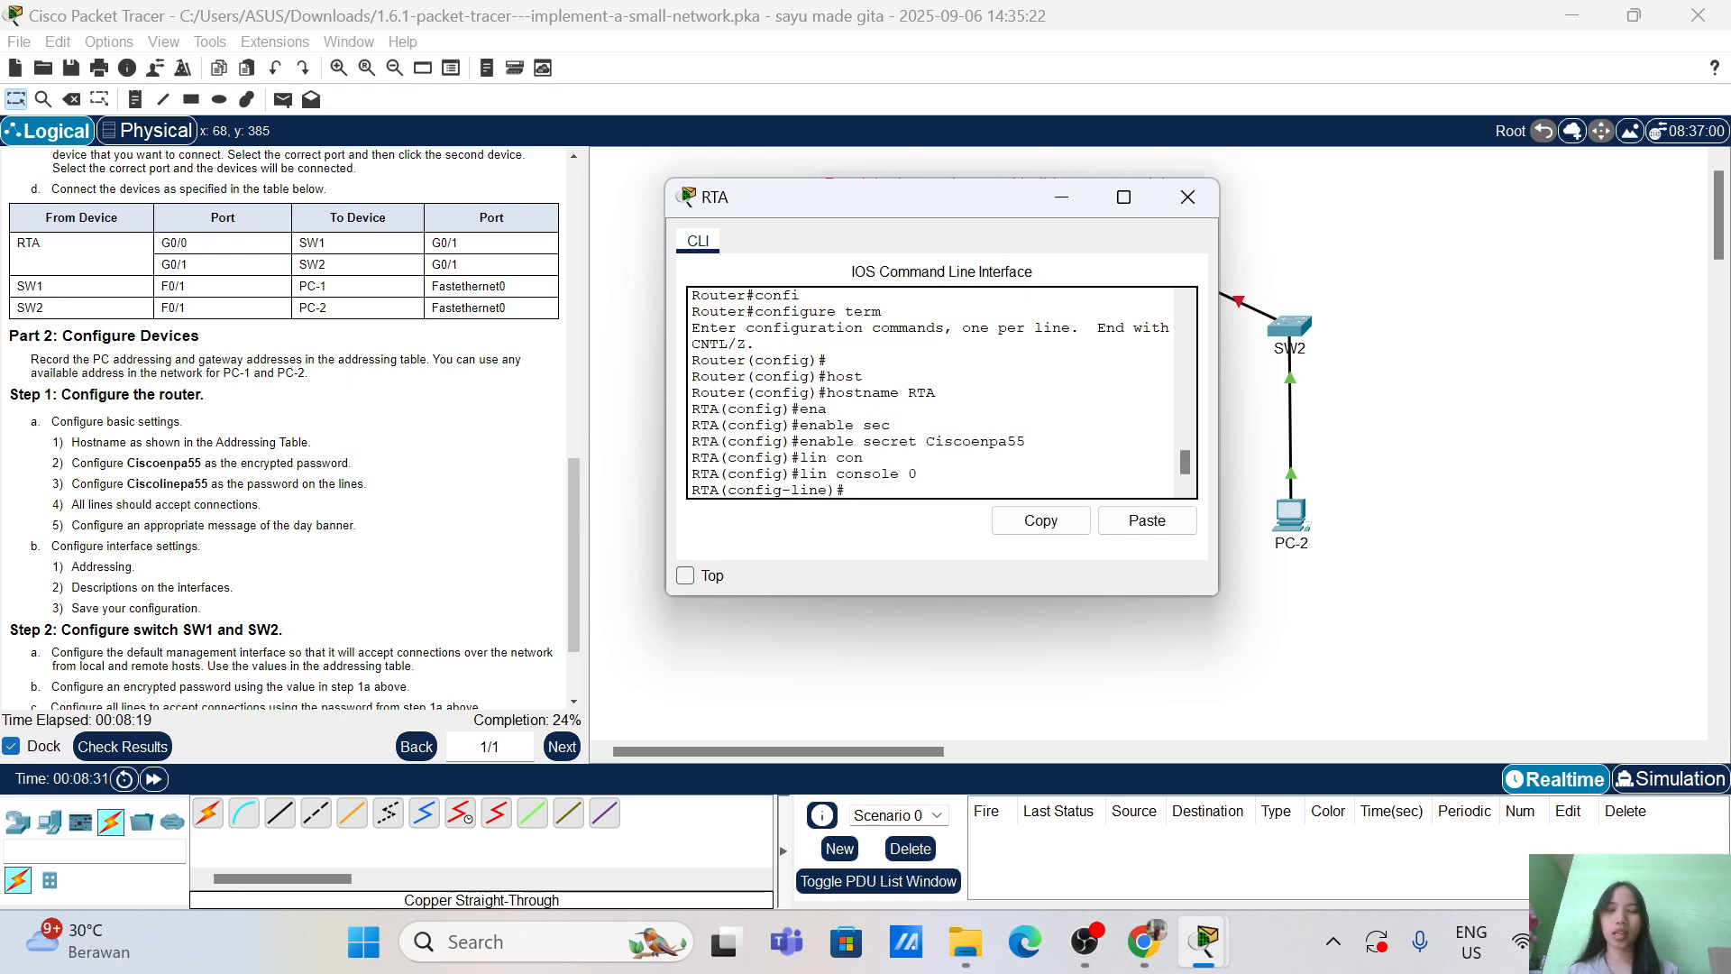
pyautogui.write('pass ')
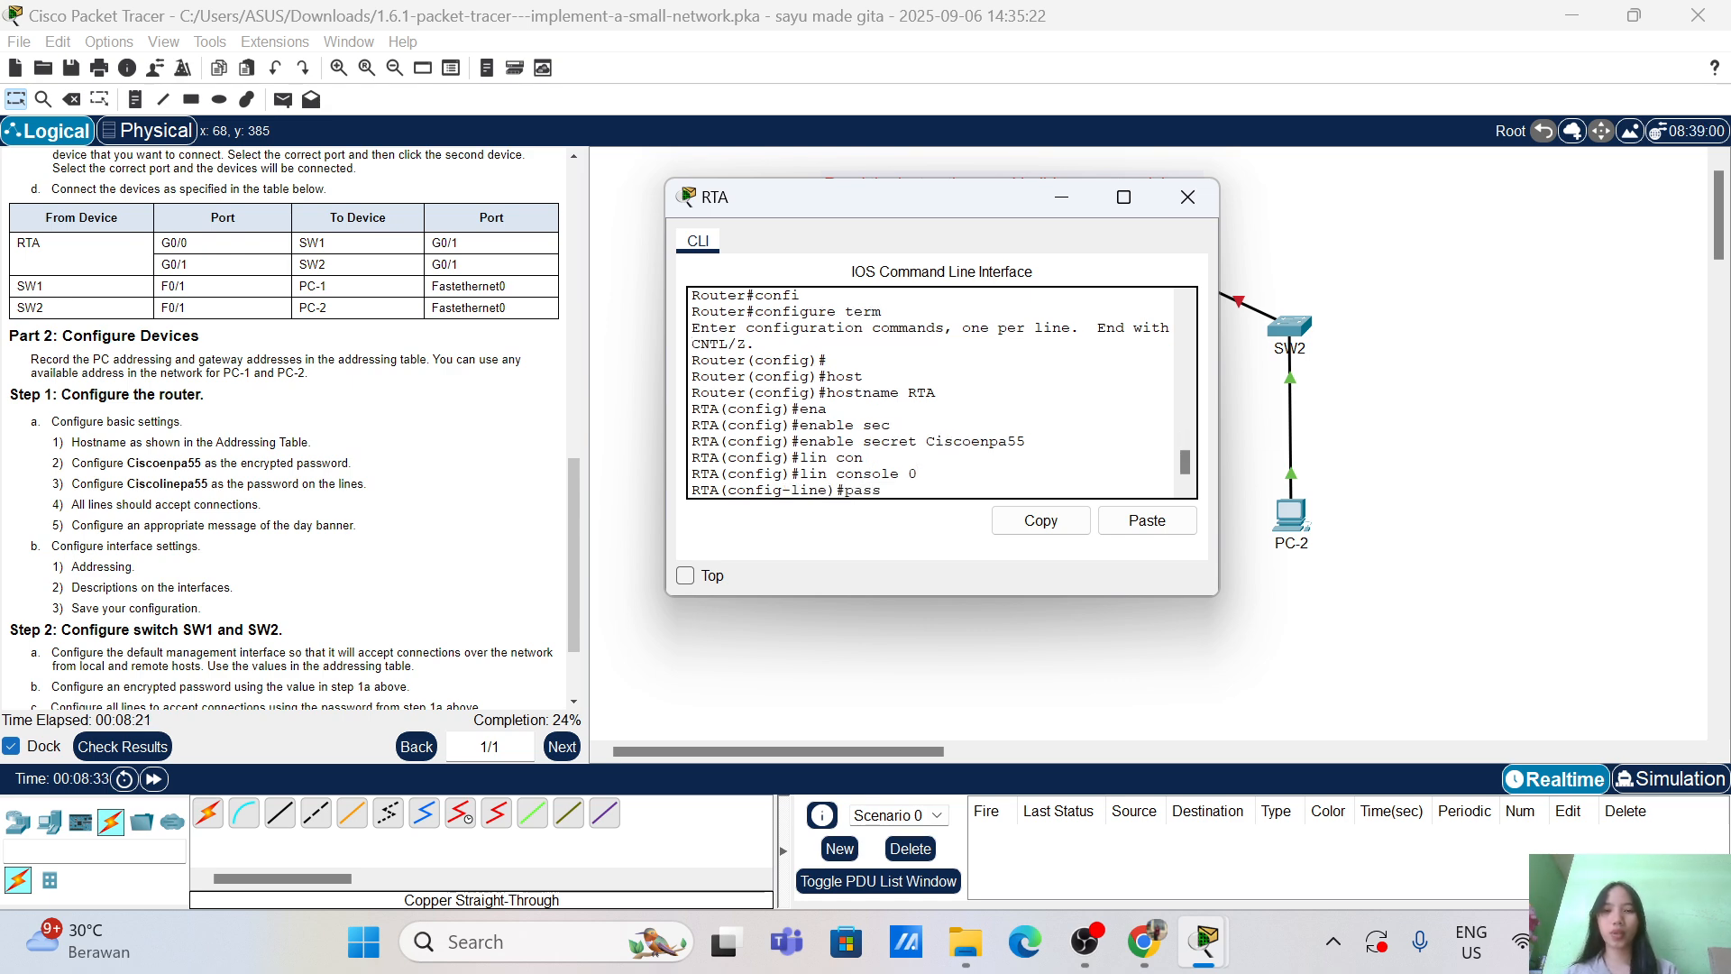
pyautogui.write('Cisco')
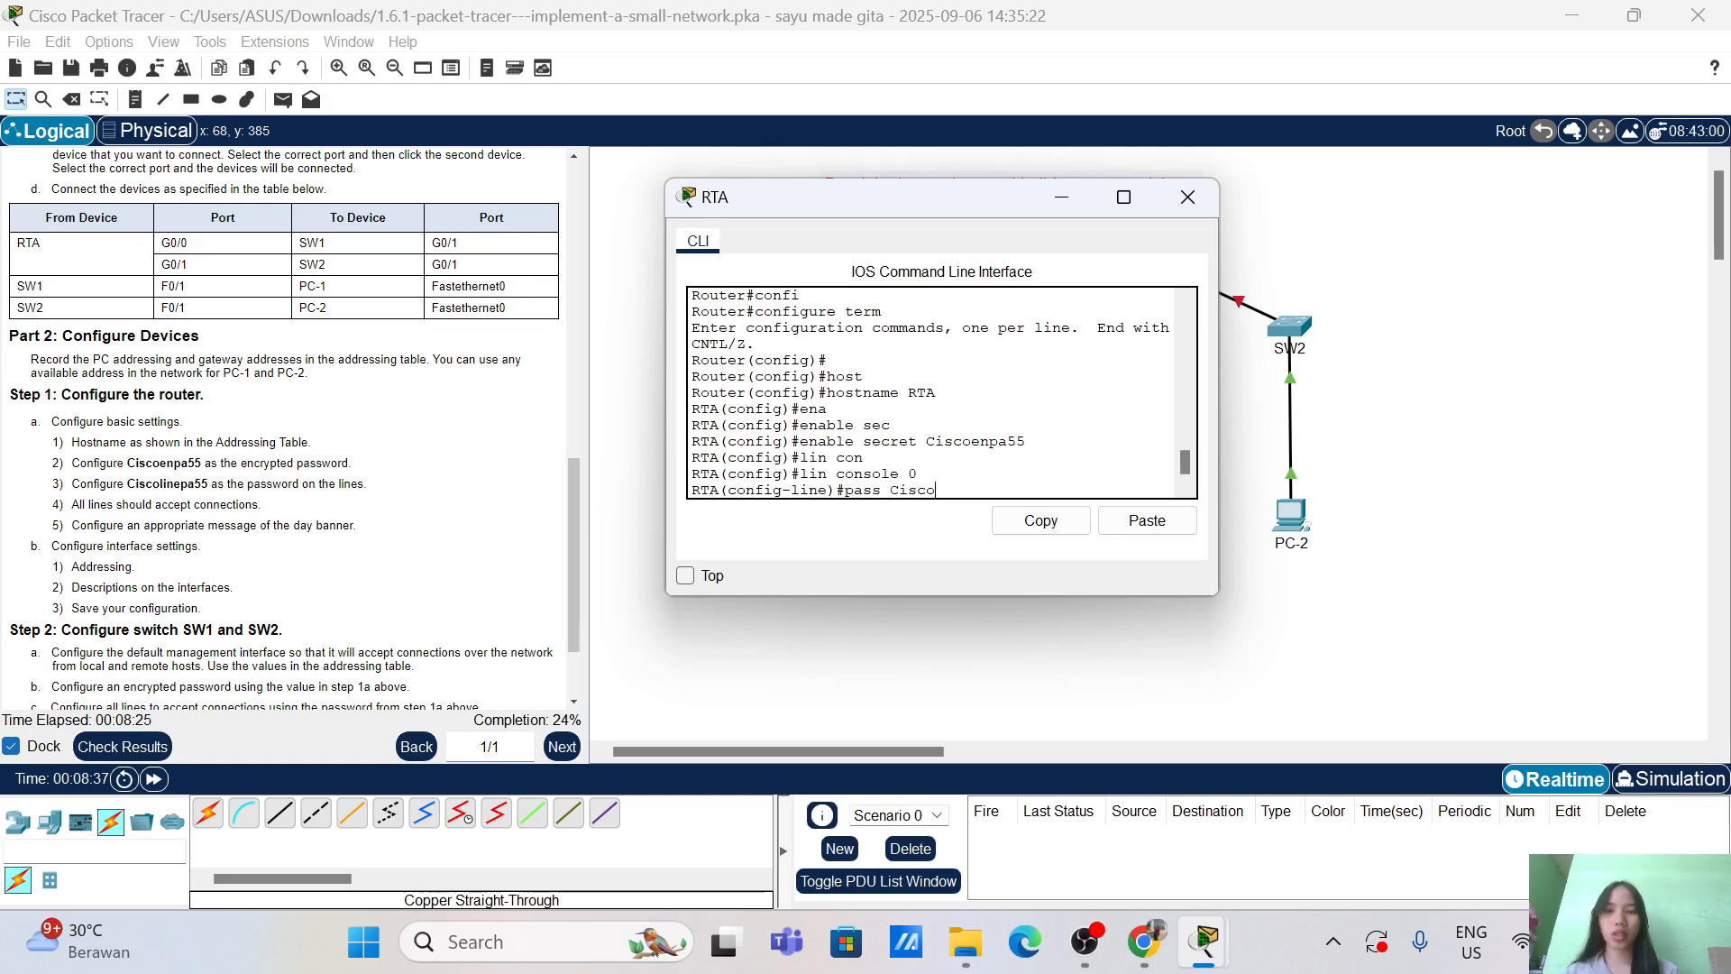
pyautogui.write('linepa55')
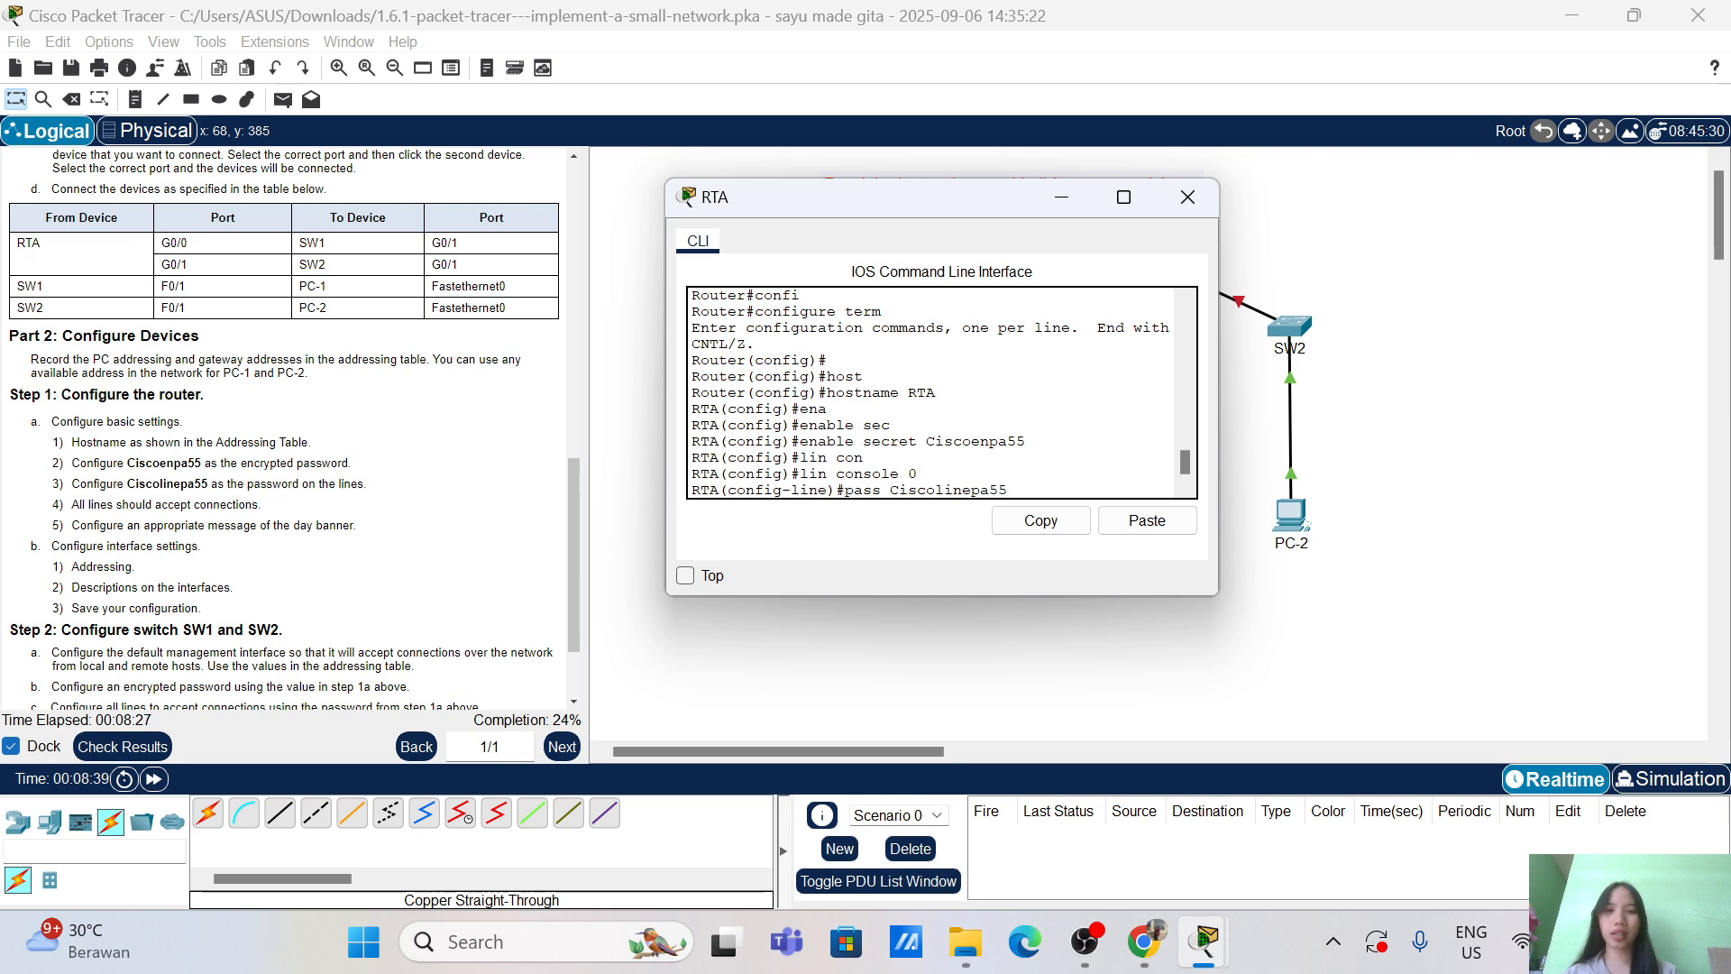
pyautogui.press('Return')
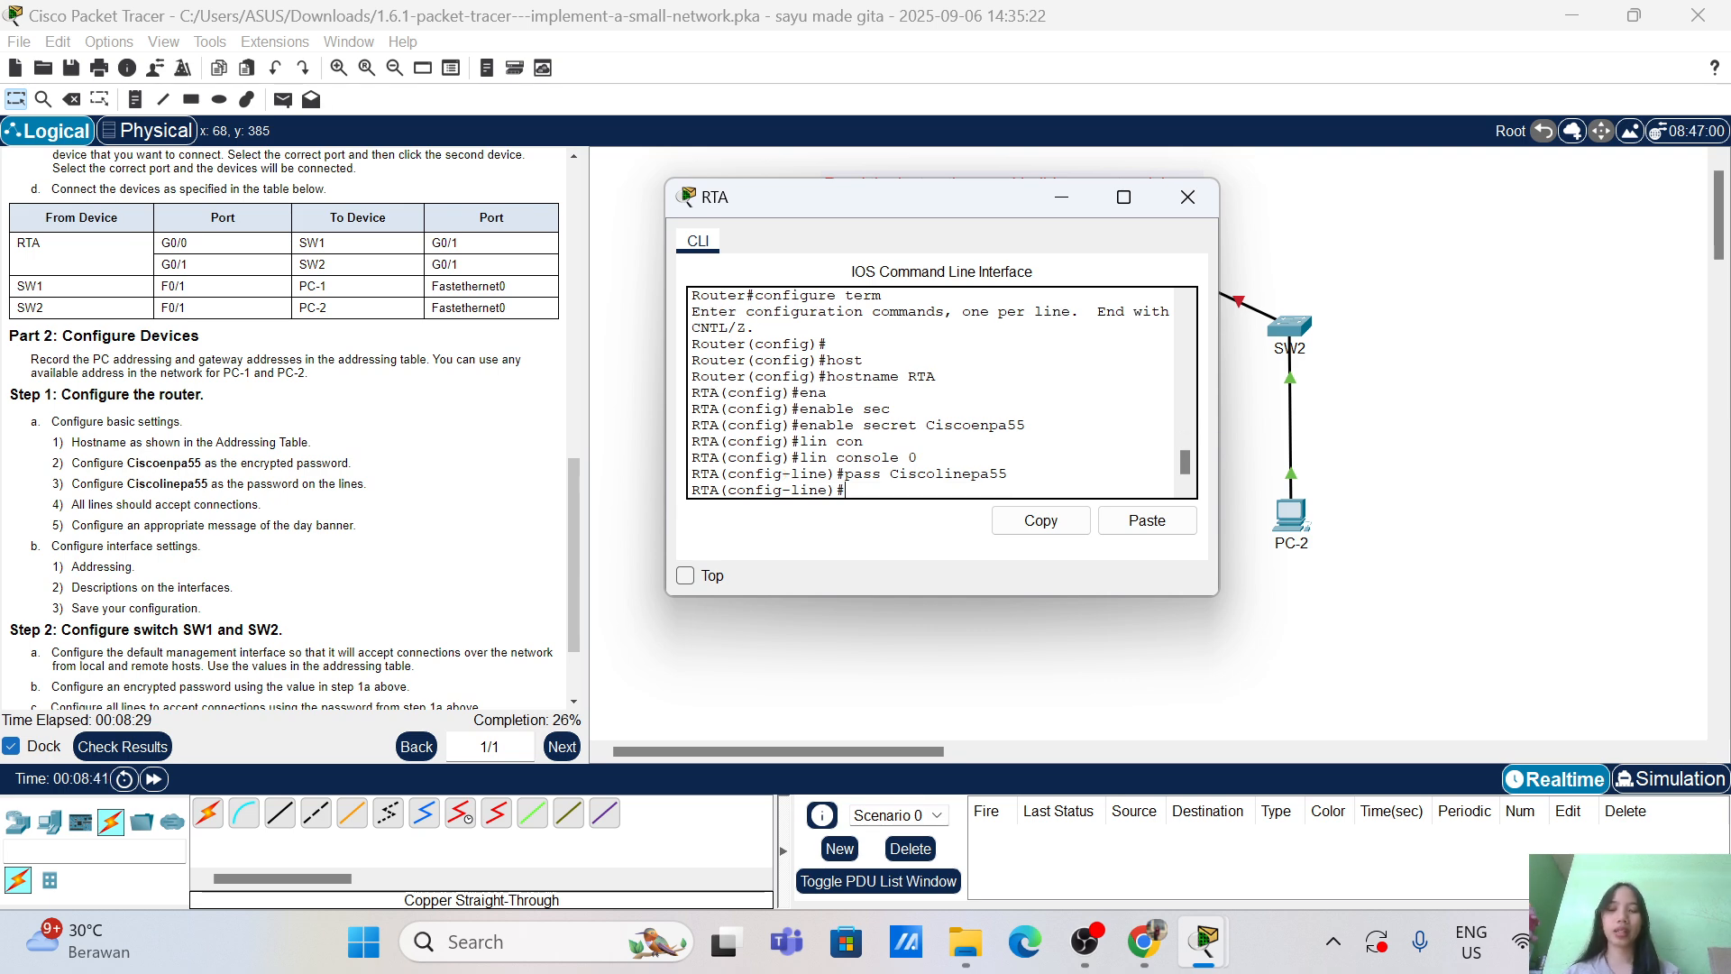
pyautogui.write('login')
pyautogui.press('Return')
pyautogui.write('ec')
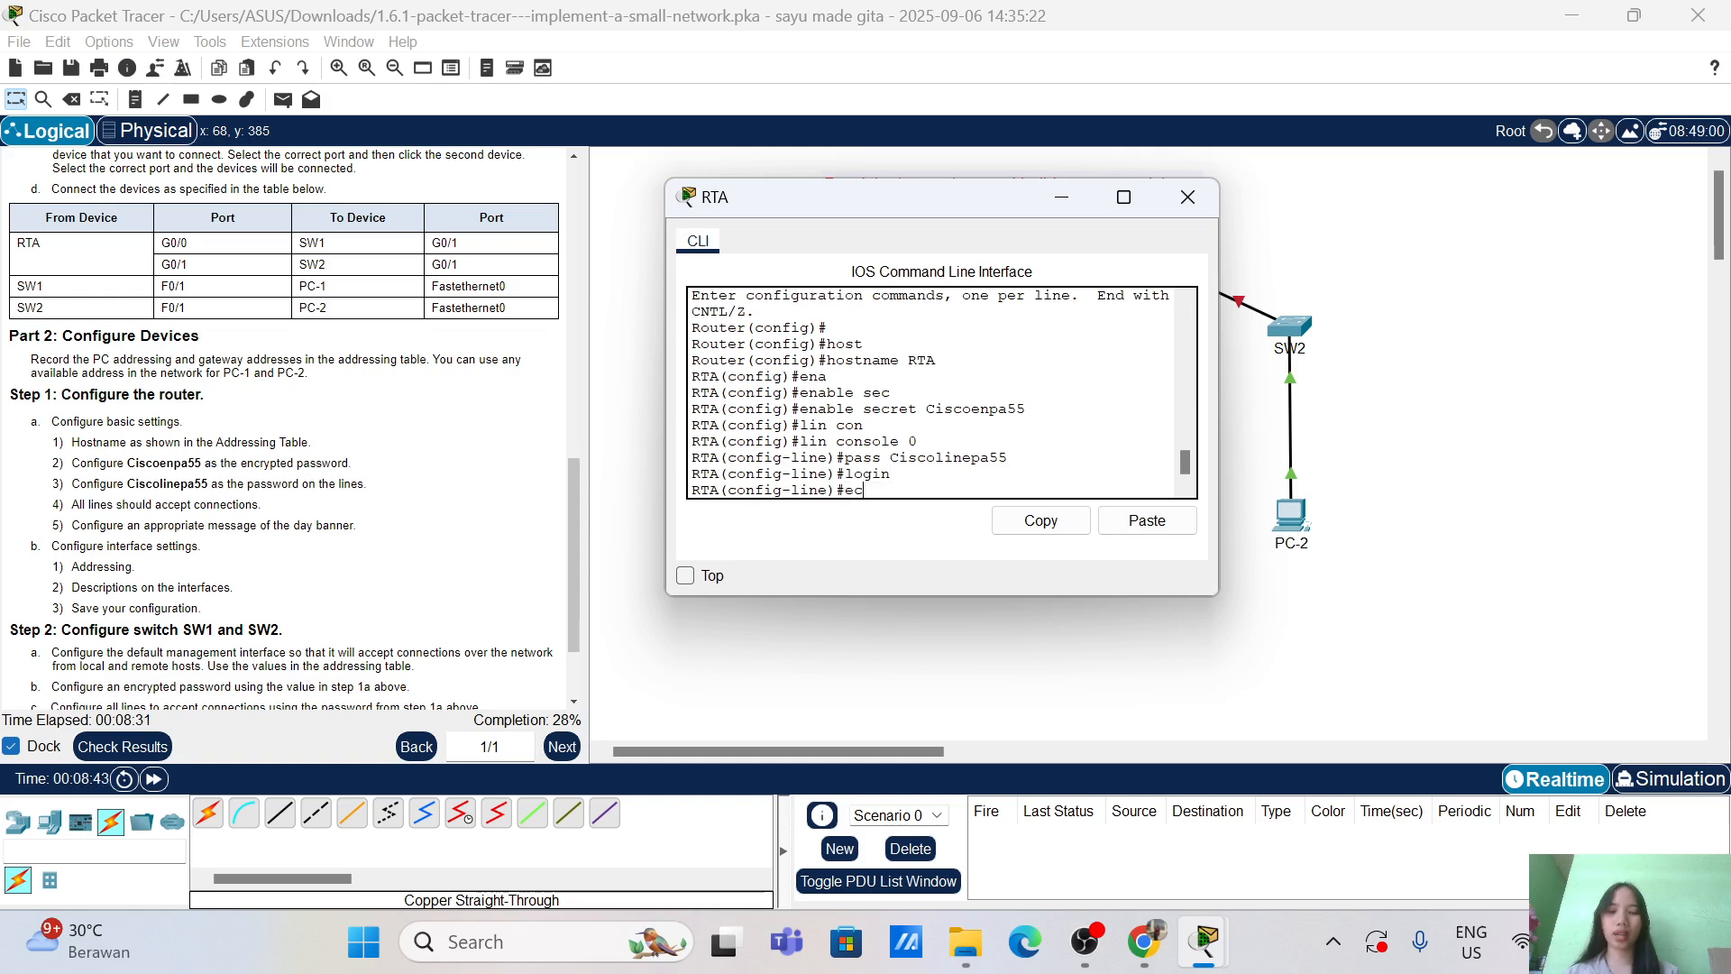
pyautogui.write('it')
pyautogui.press('Return')
pyautogui.press('Return')
pyautogui.press('Return')
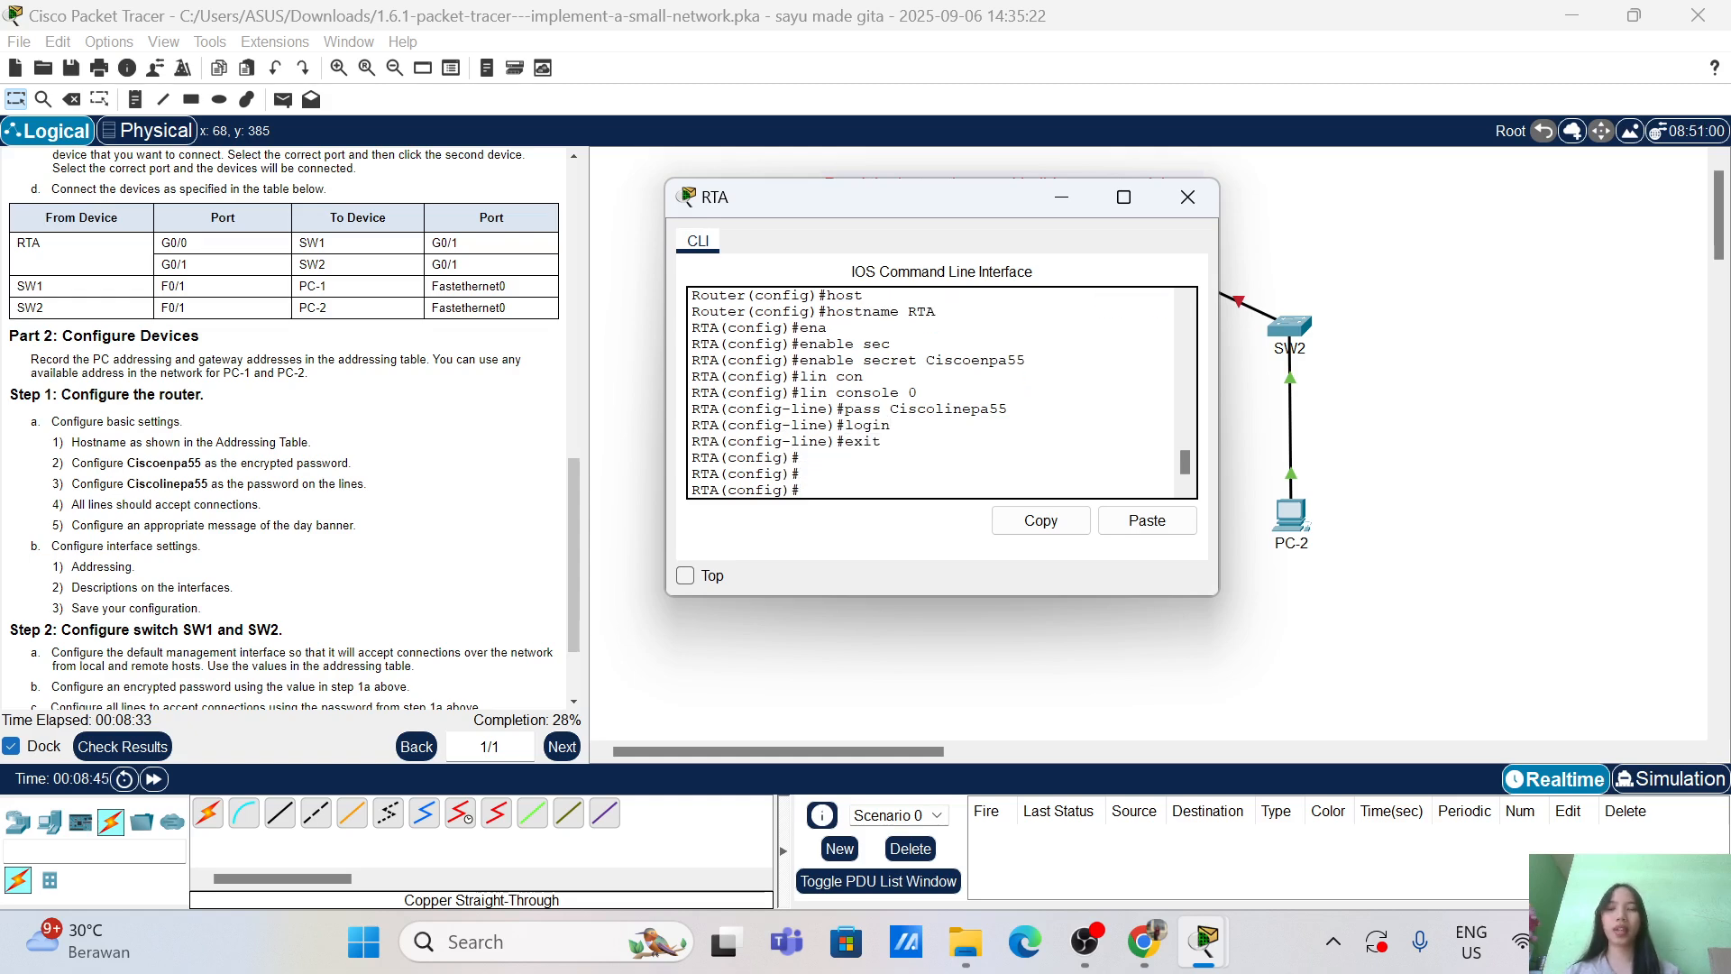
pyautogui.scroll(-1, 284, 428)
pyautogui.scroll(-1, 284, 428)
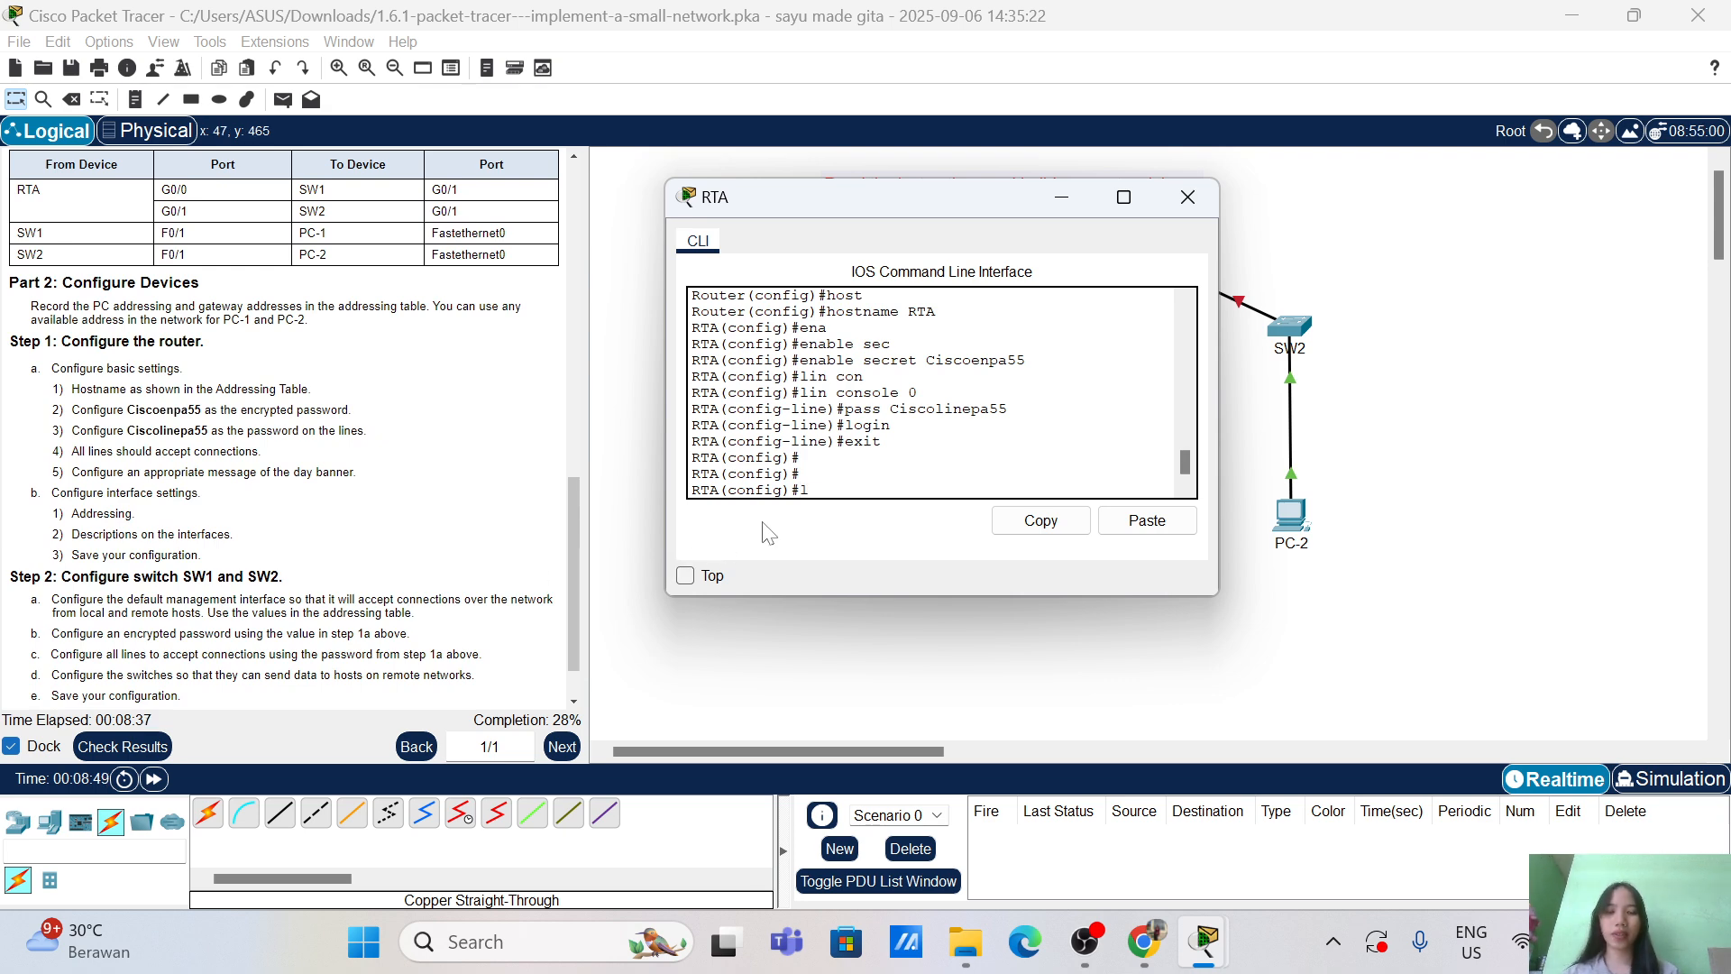
# Step: Enter line vty 0 4 and assign the required line password
pyautogui.press('Tab')
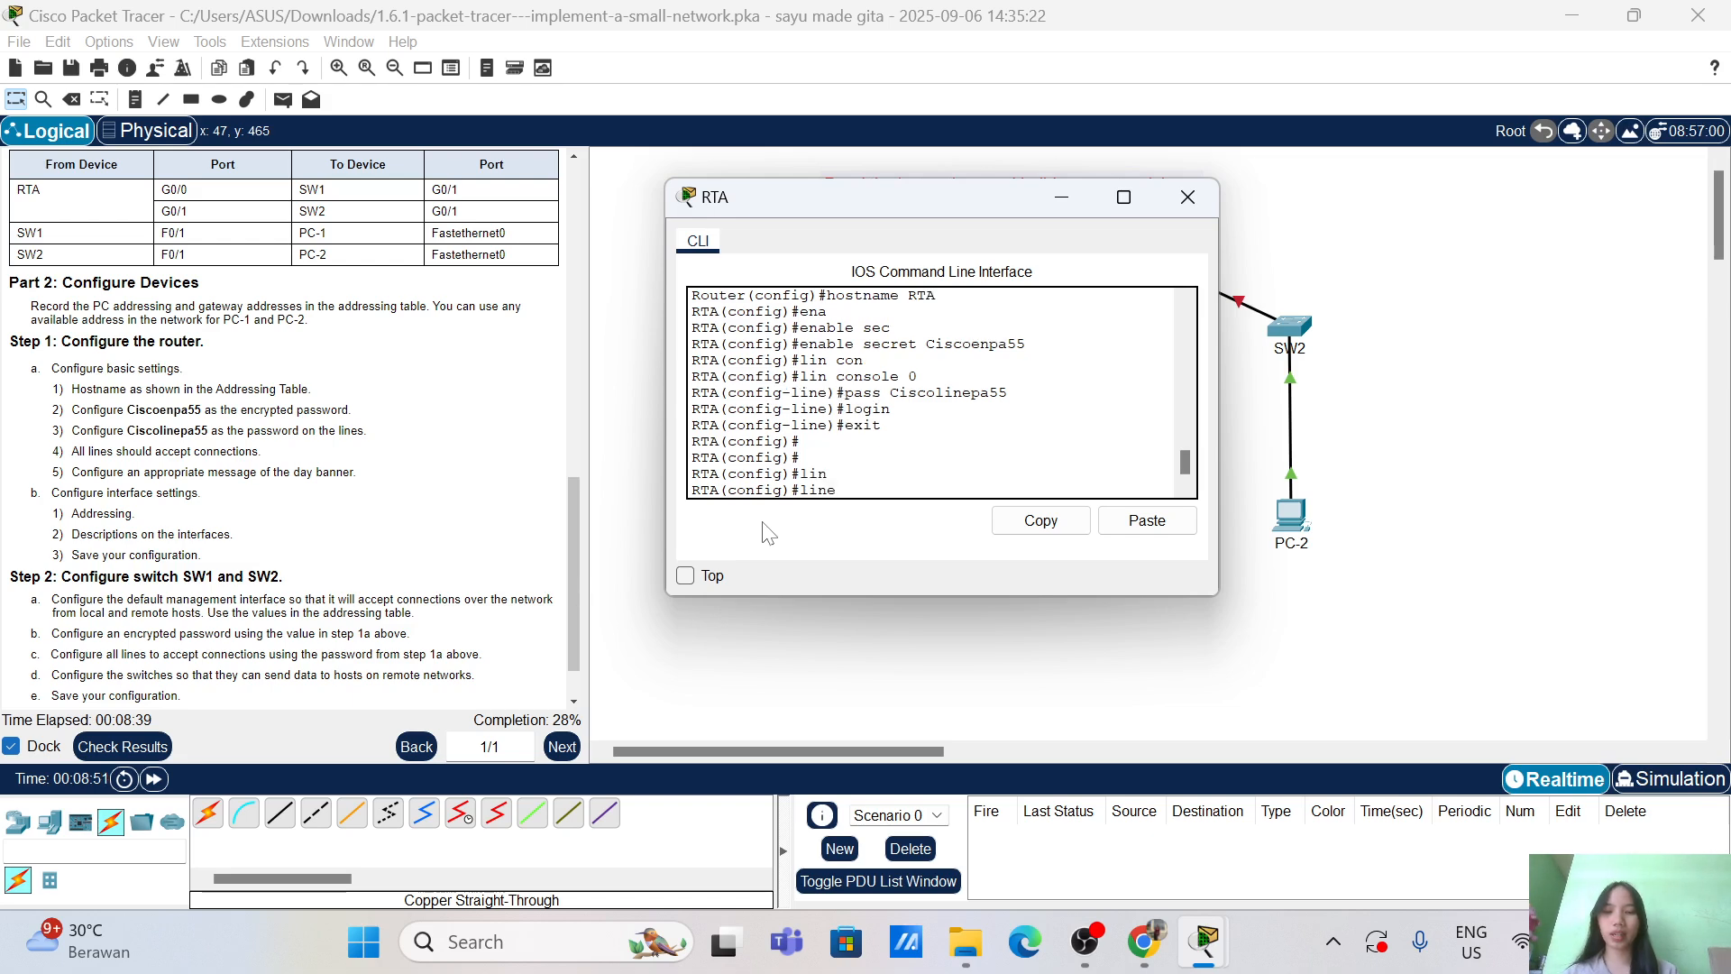
pyautogui.write('vt')
pyautogui.press('Tab')
pyautogui.write('0 4')
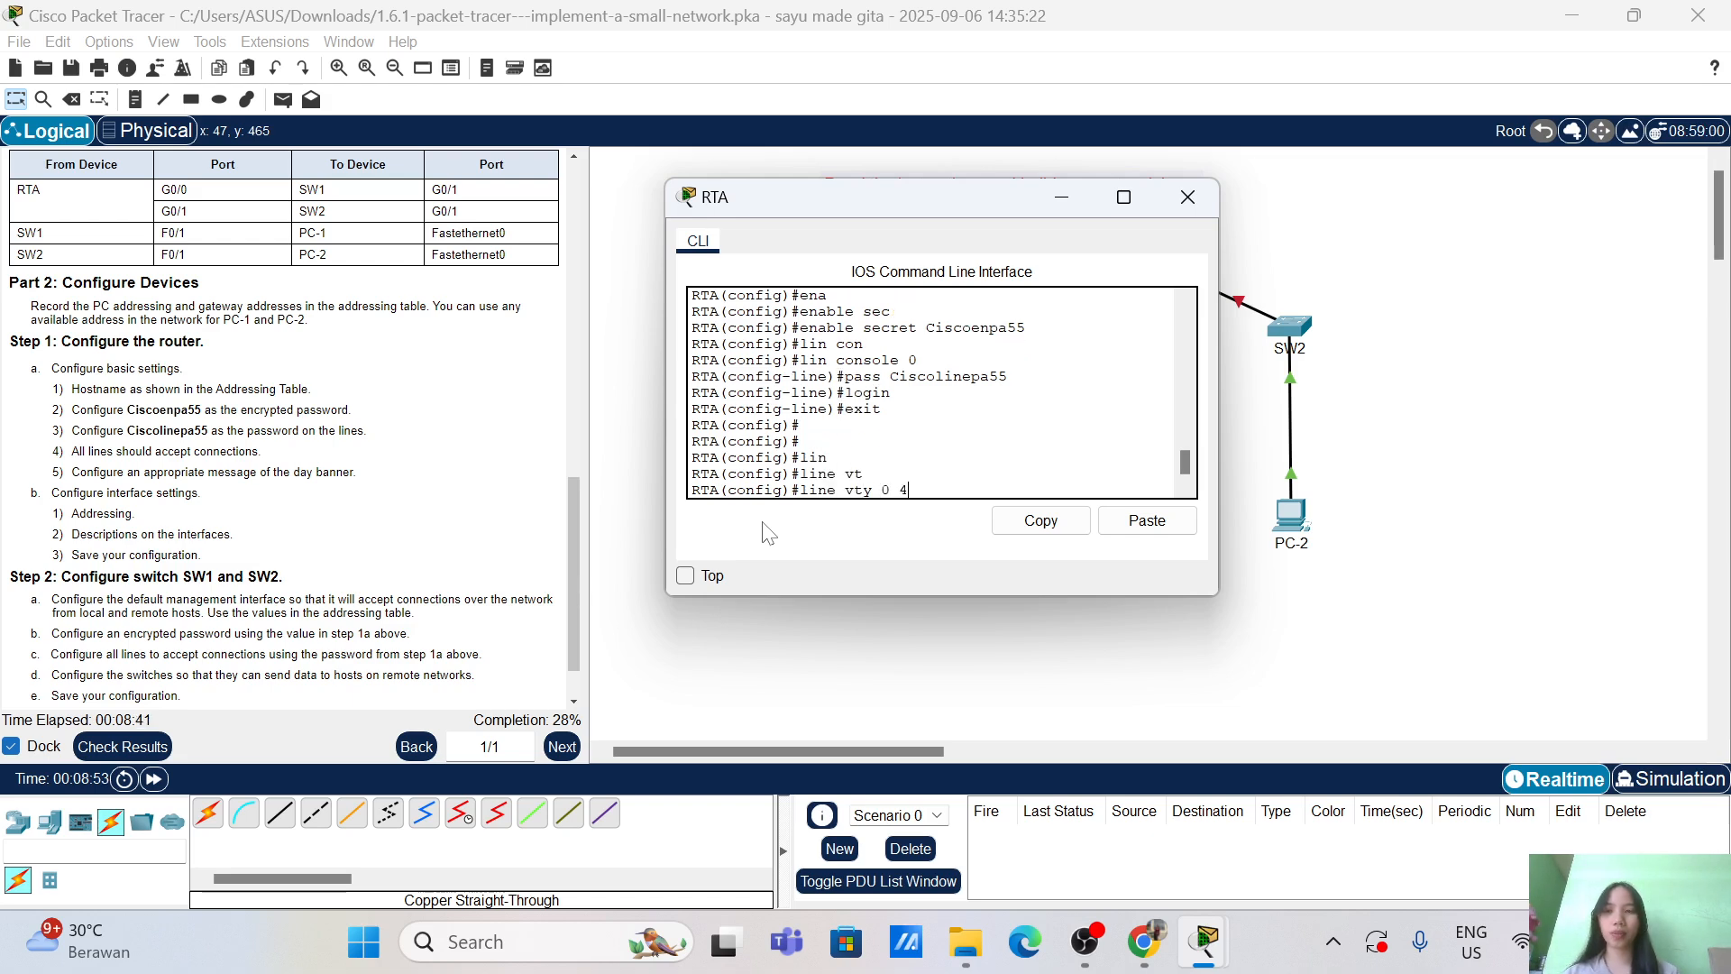
pyautogui.press('Return')
pyautogui.write('pas')
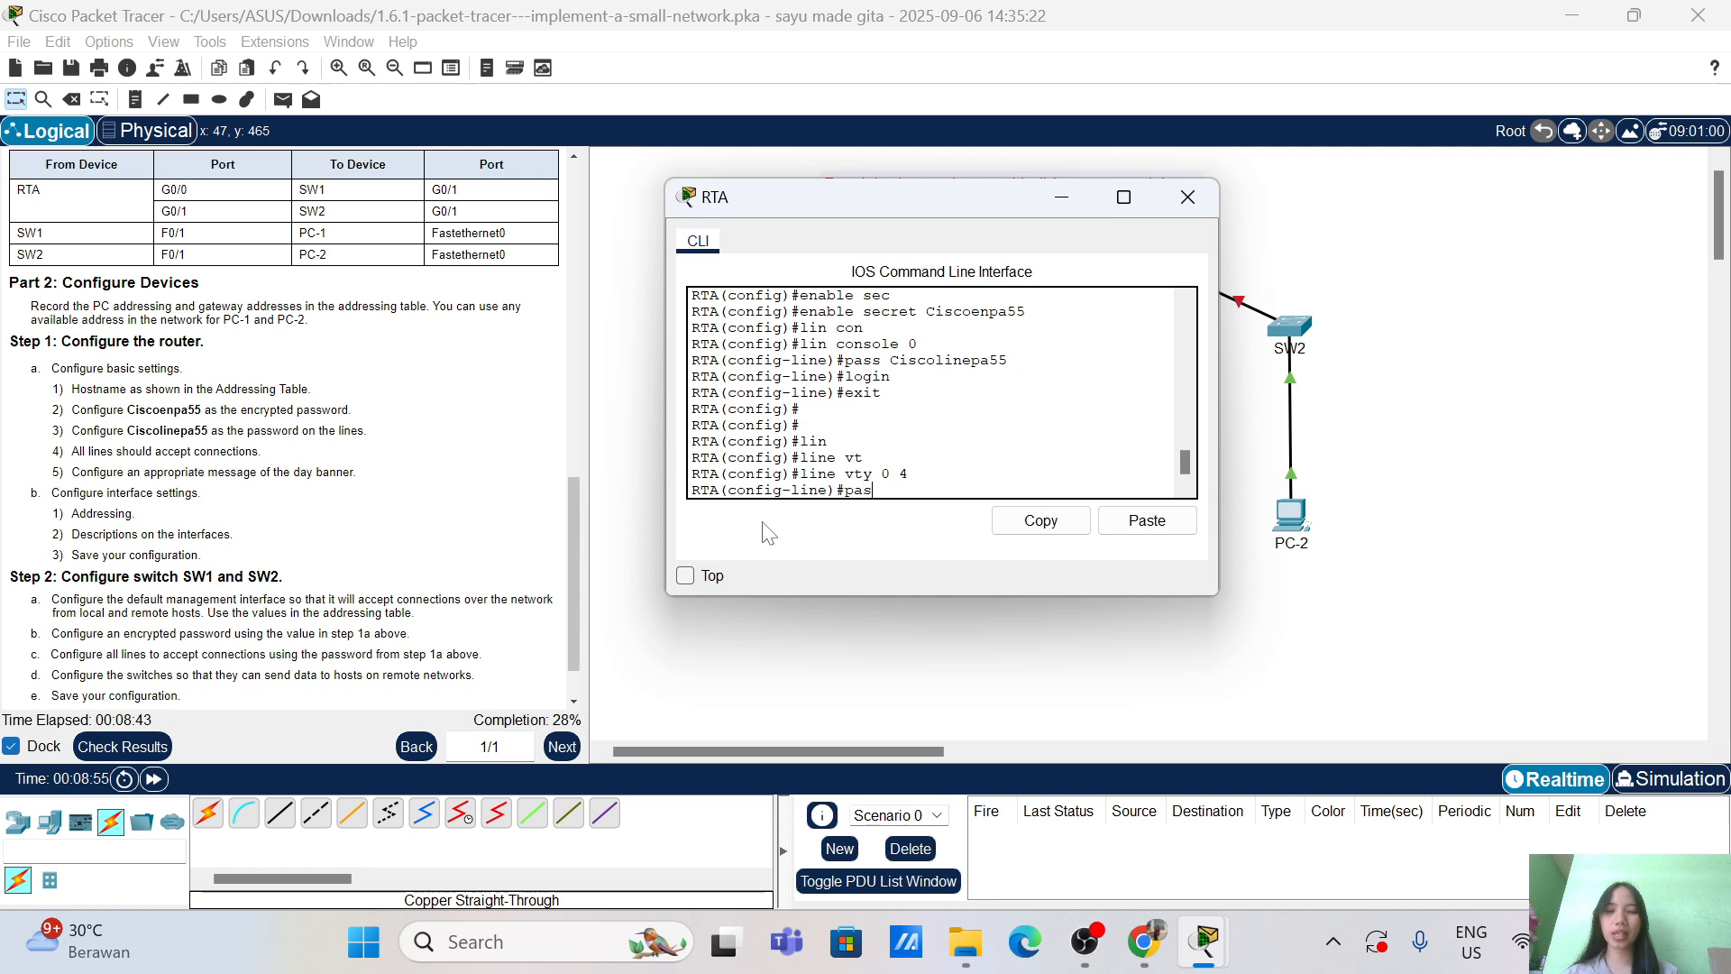
pyautogui.write('s C')
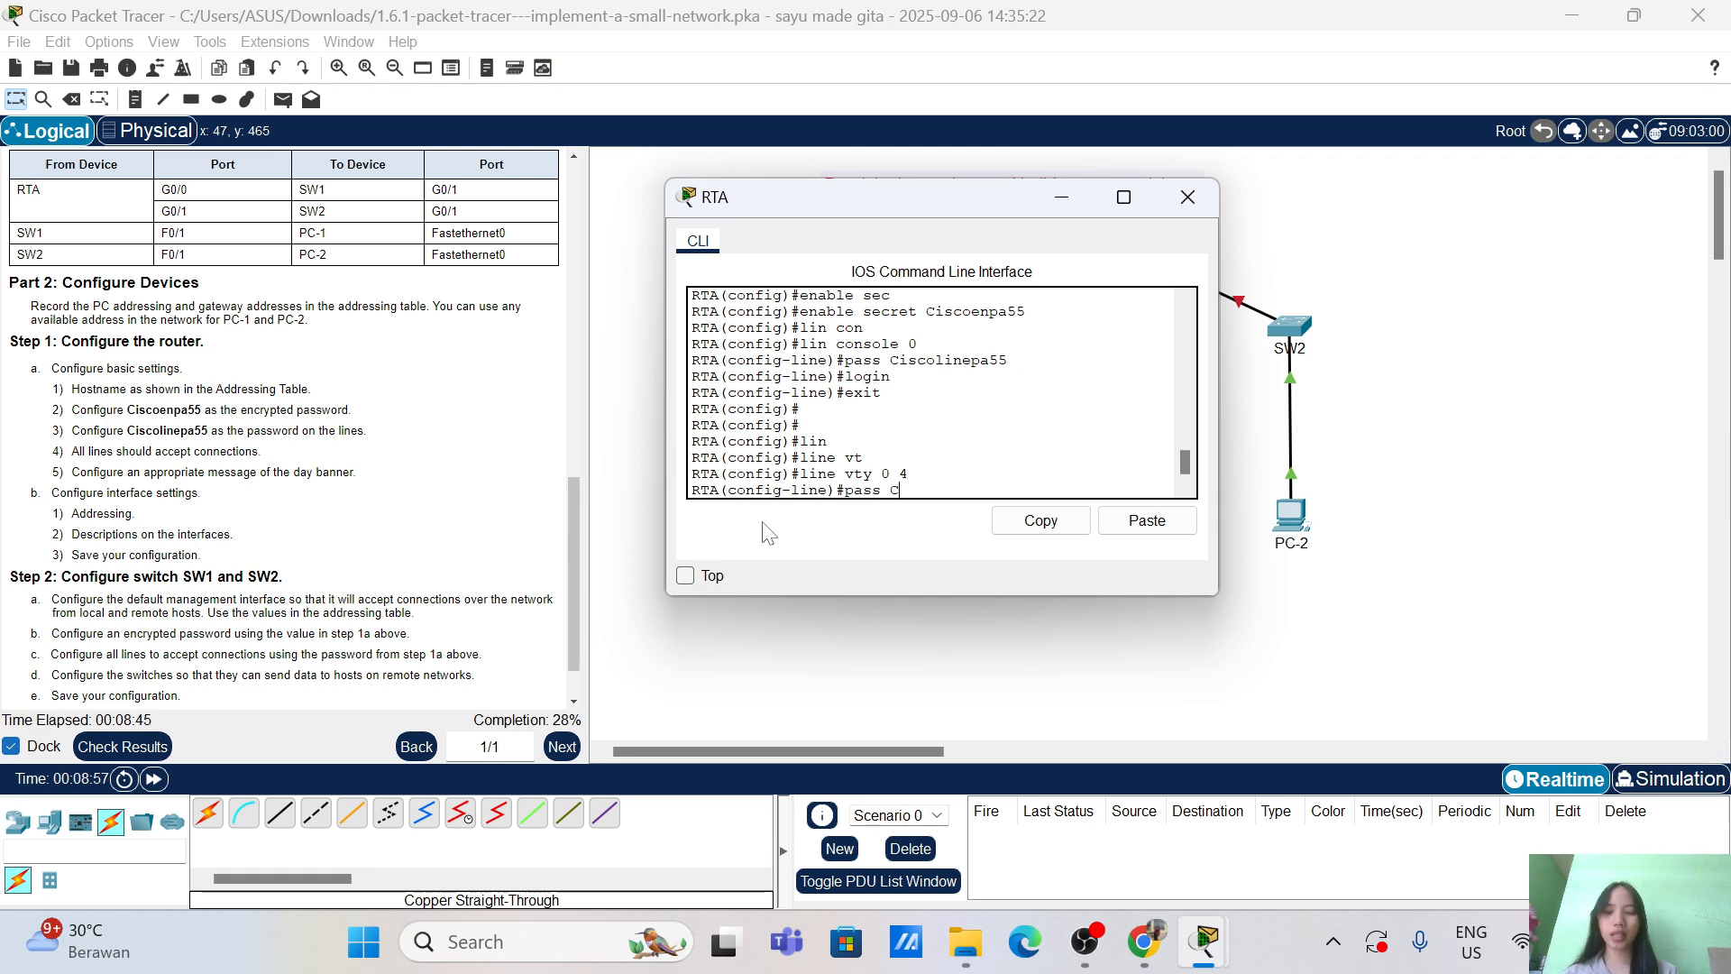
pyautogui.write('iscoli')
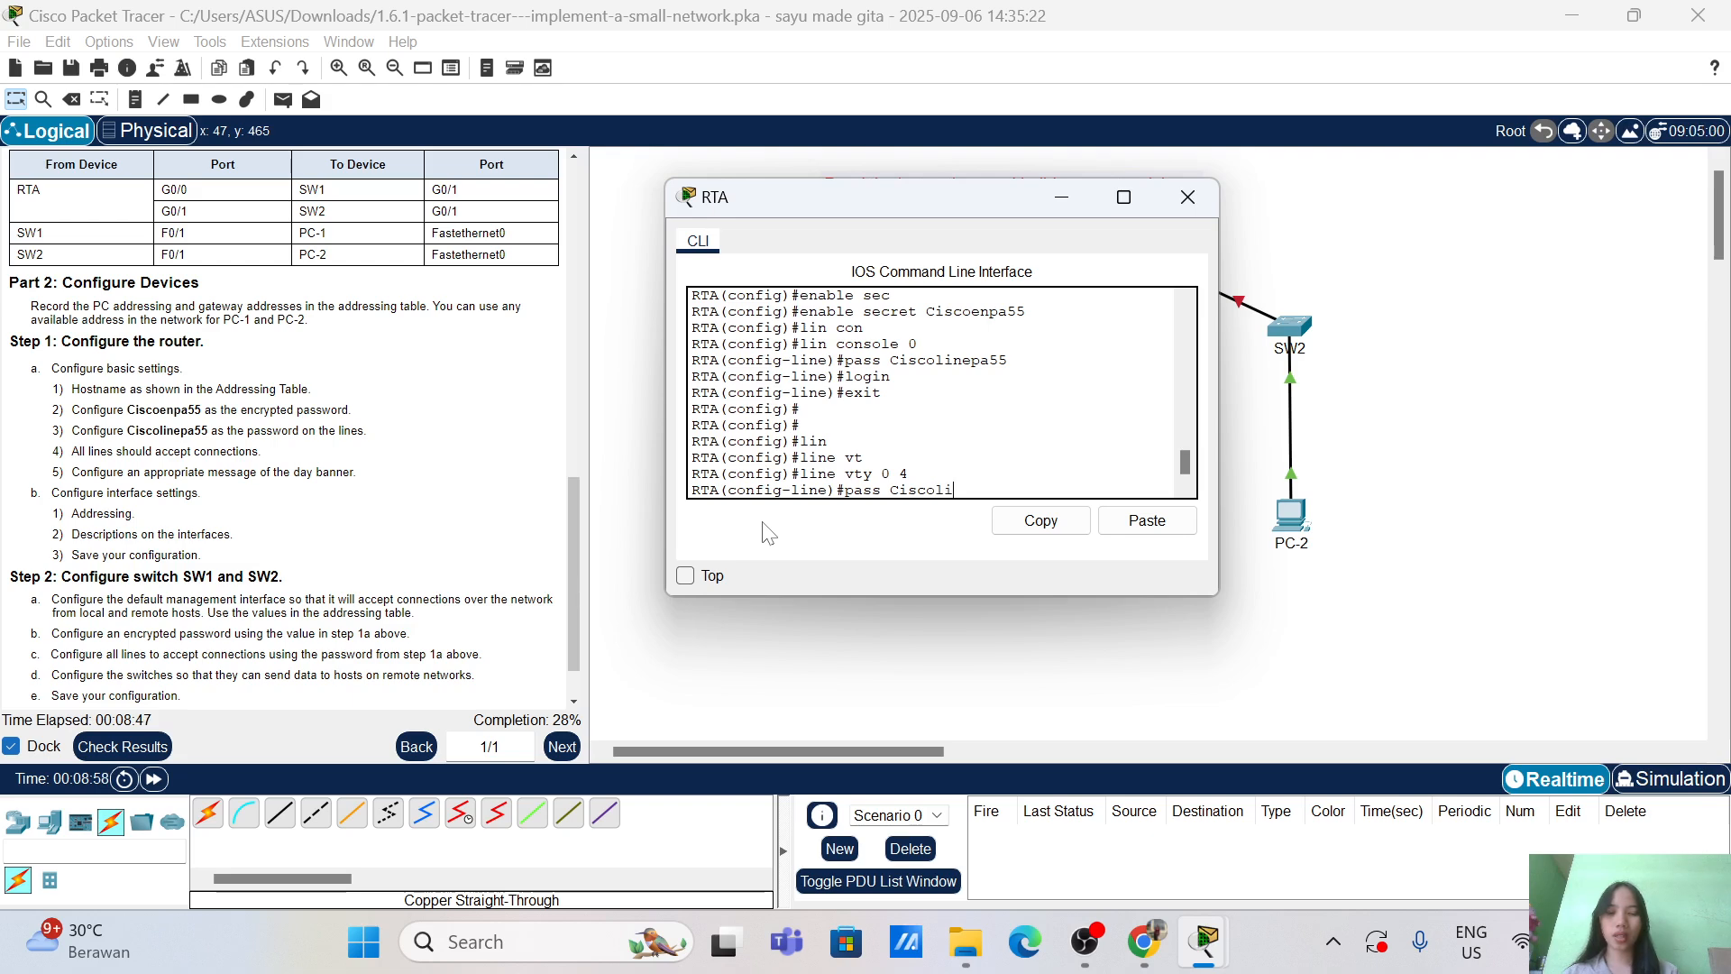
pyautogui.write('nepa55')
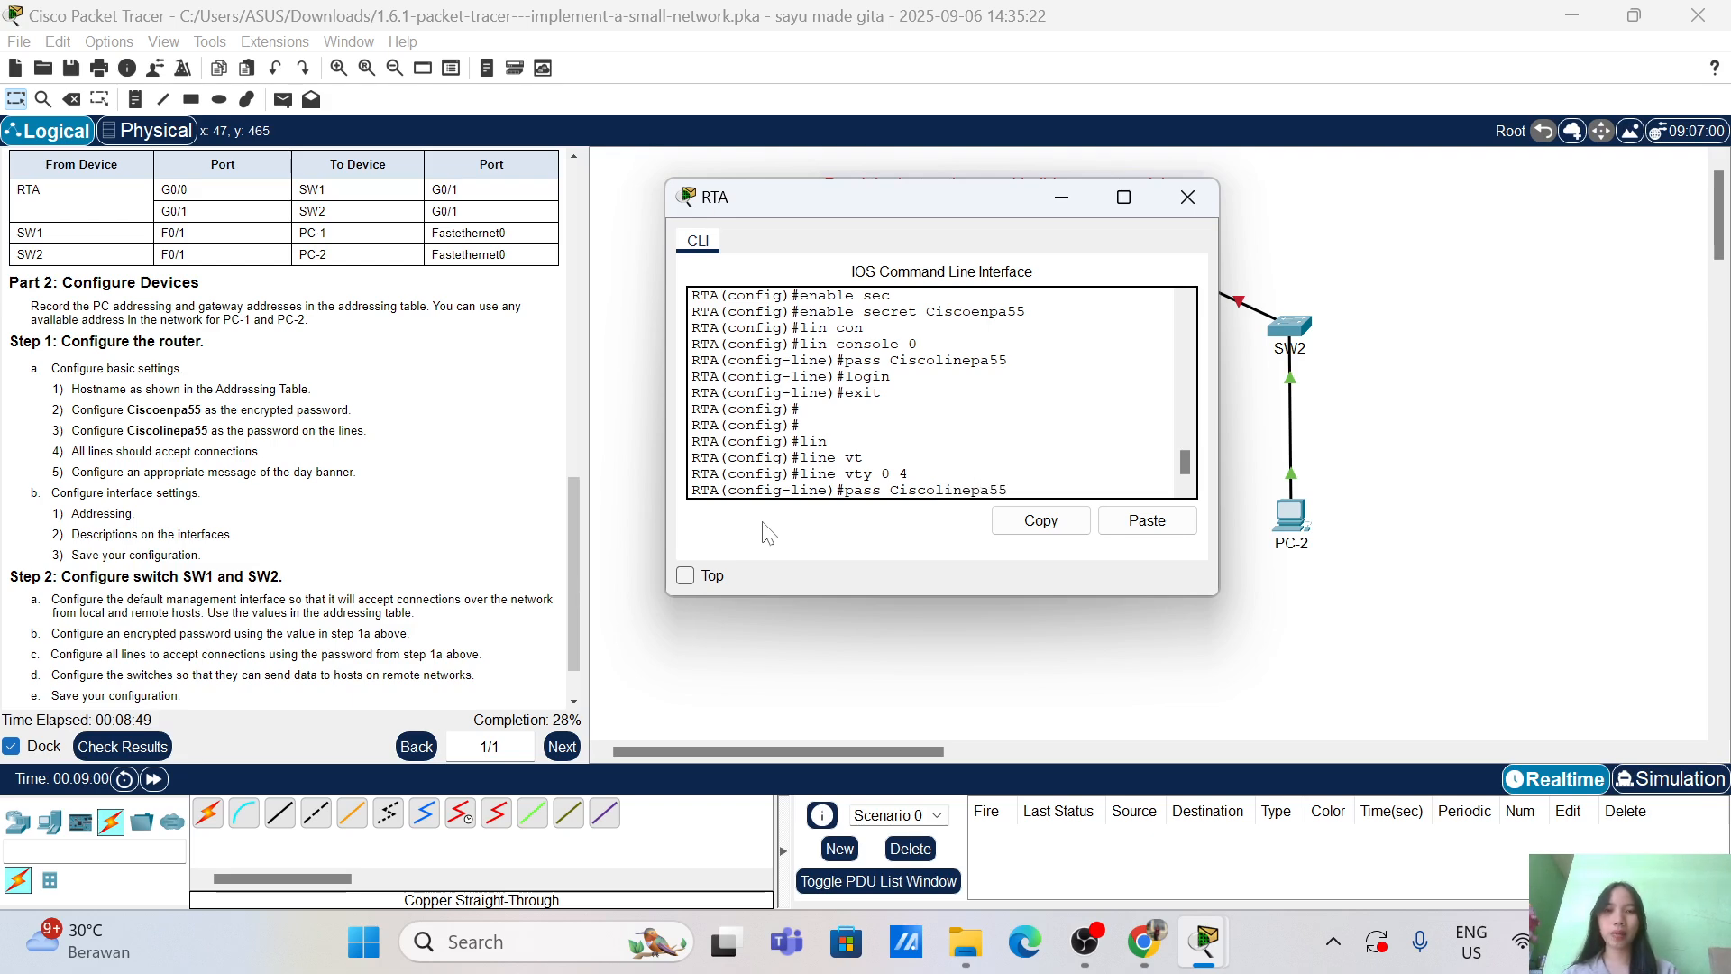
pyautogui.press('Return')
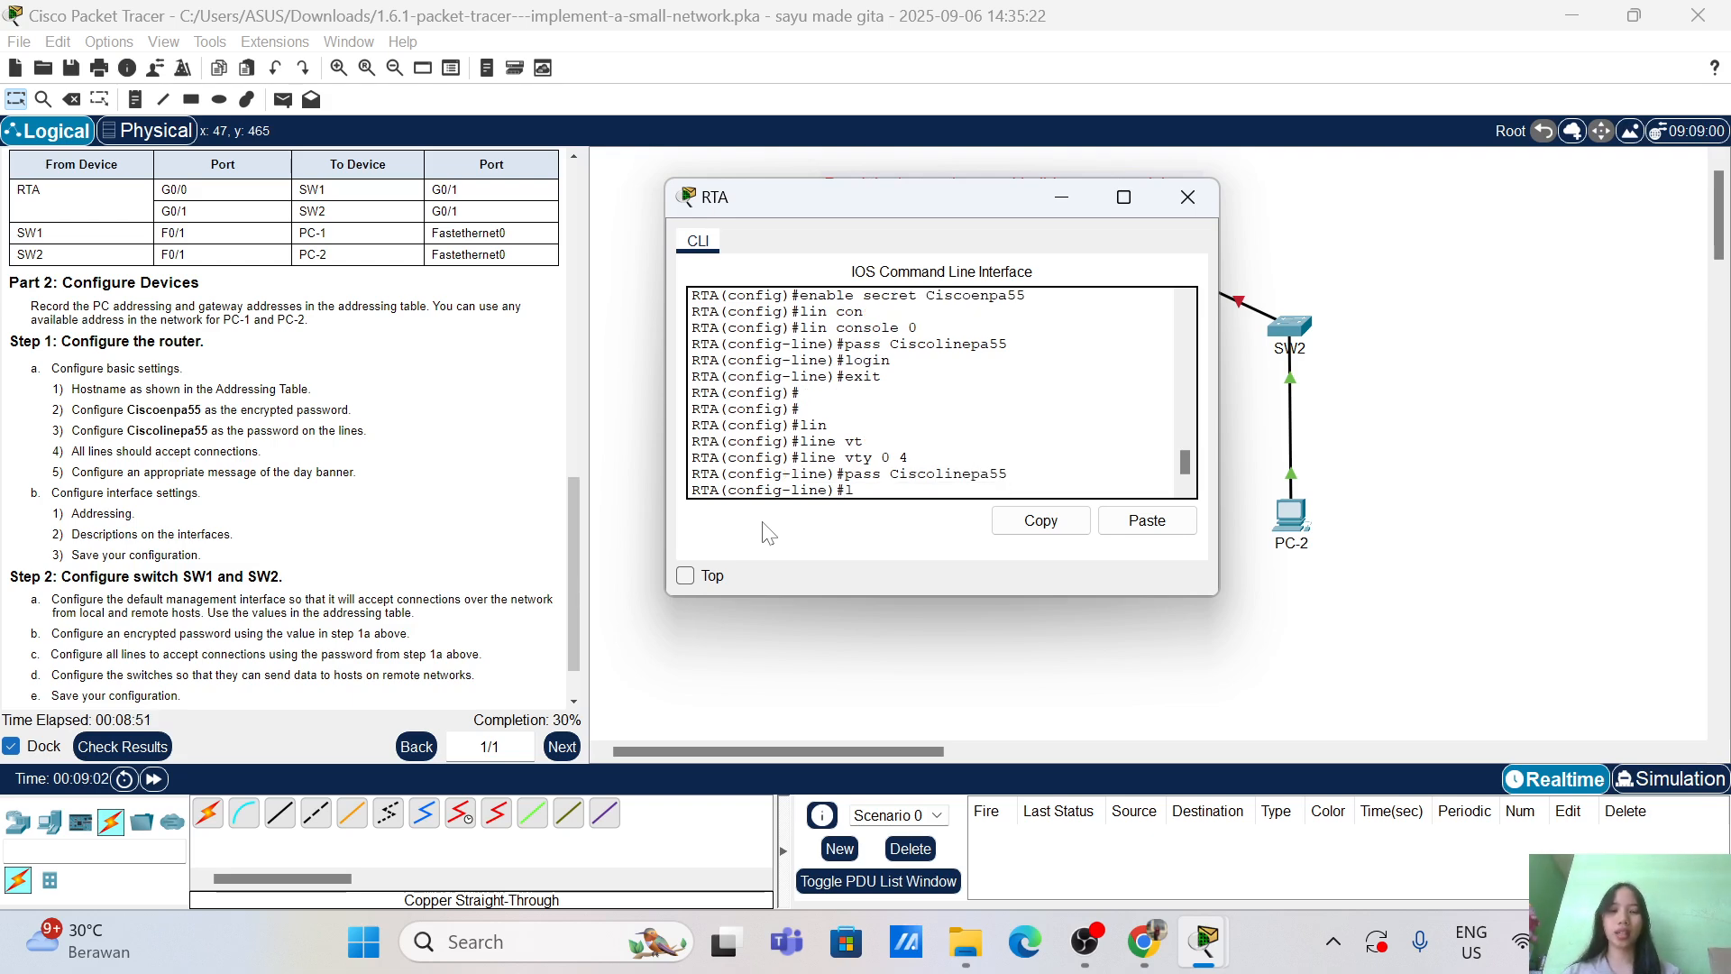
# Step: Enable login on the vty lines, exit line configuration, and check the activity results
pyautogui.write('logi')
pyautogui.press('Return')
pyautogui.write('login')
pyautogui.press('Return')
pyautogui.press('Return')
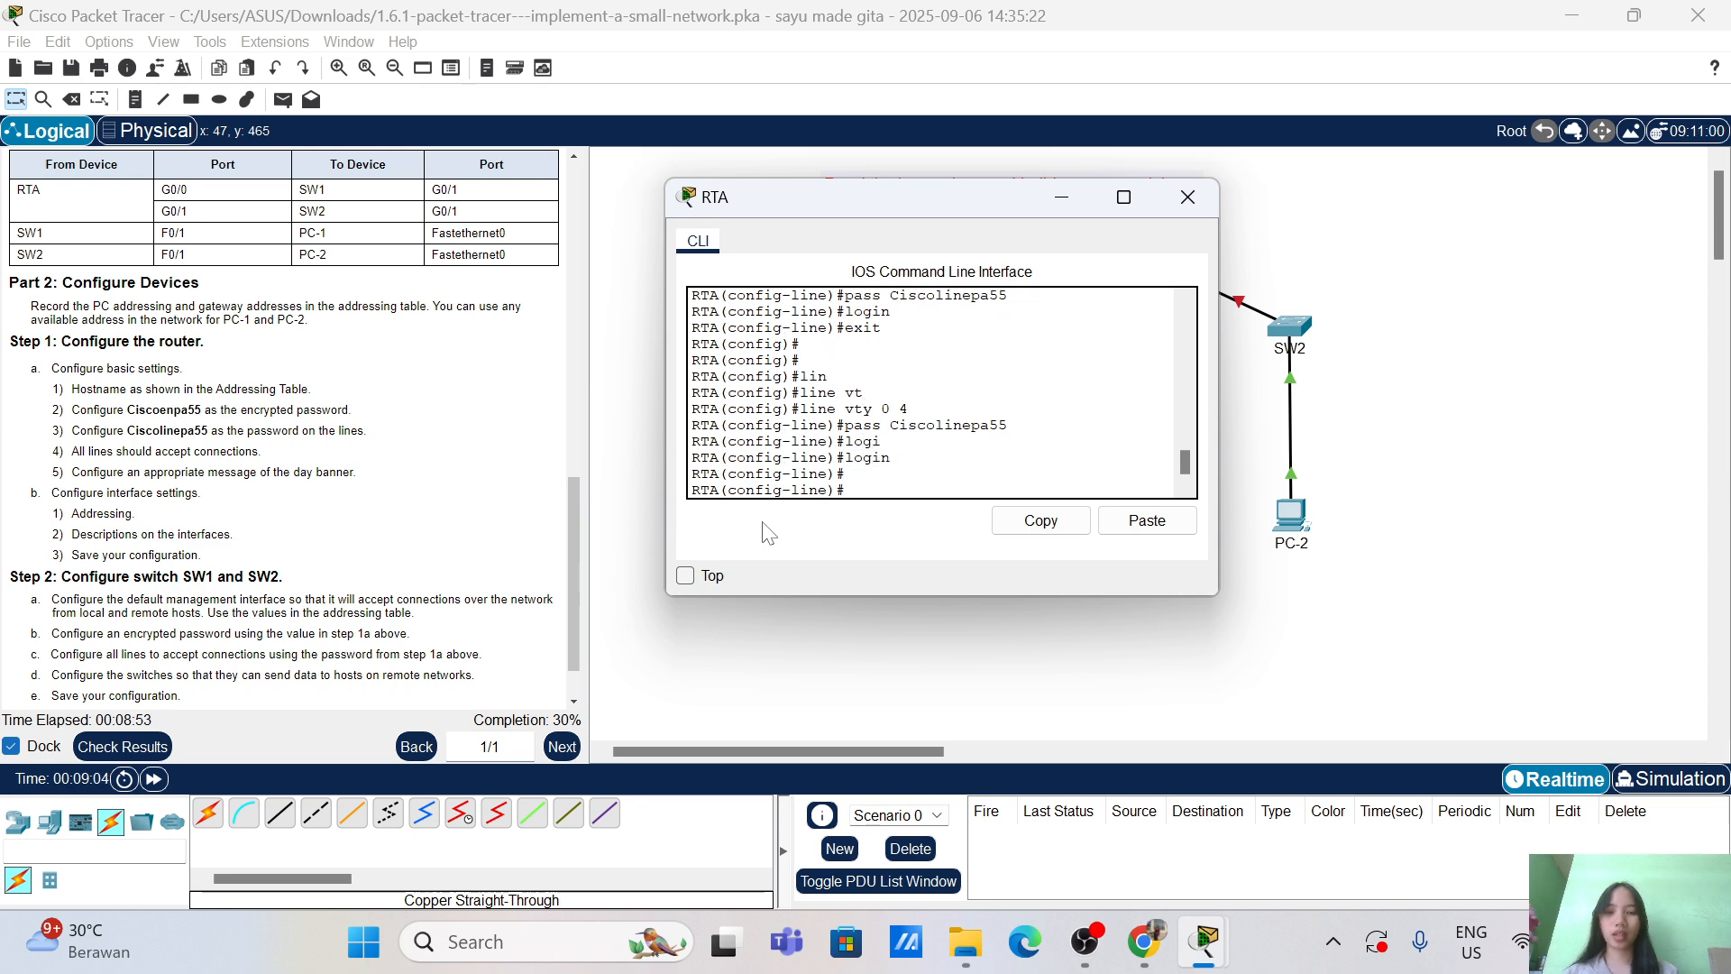
pyautogui.write('exi')
pyautogui.press('Return')
pyautogui.press('Return')
pyautogui.press('Return')
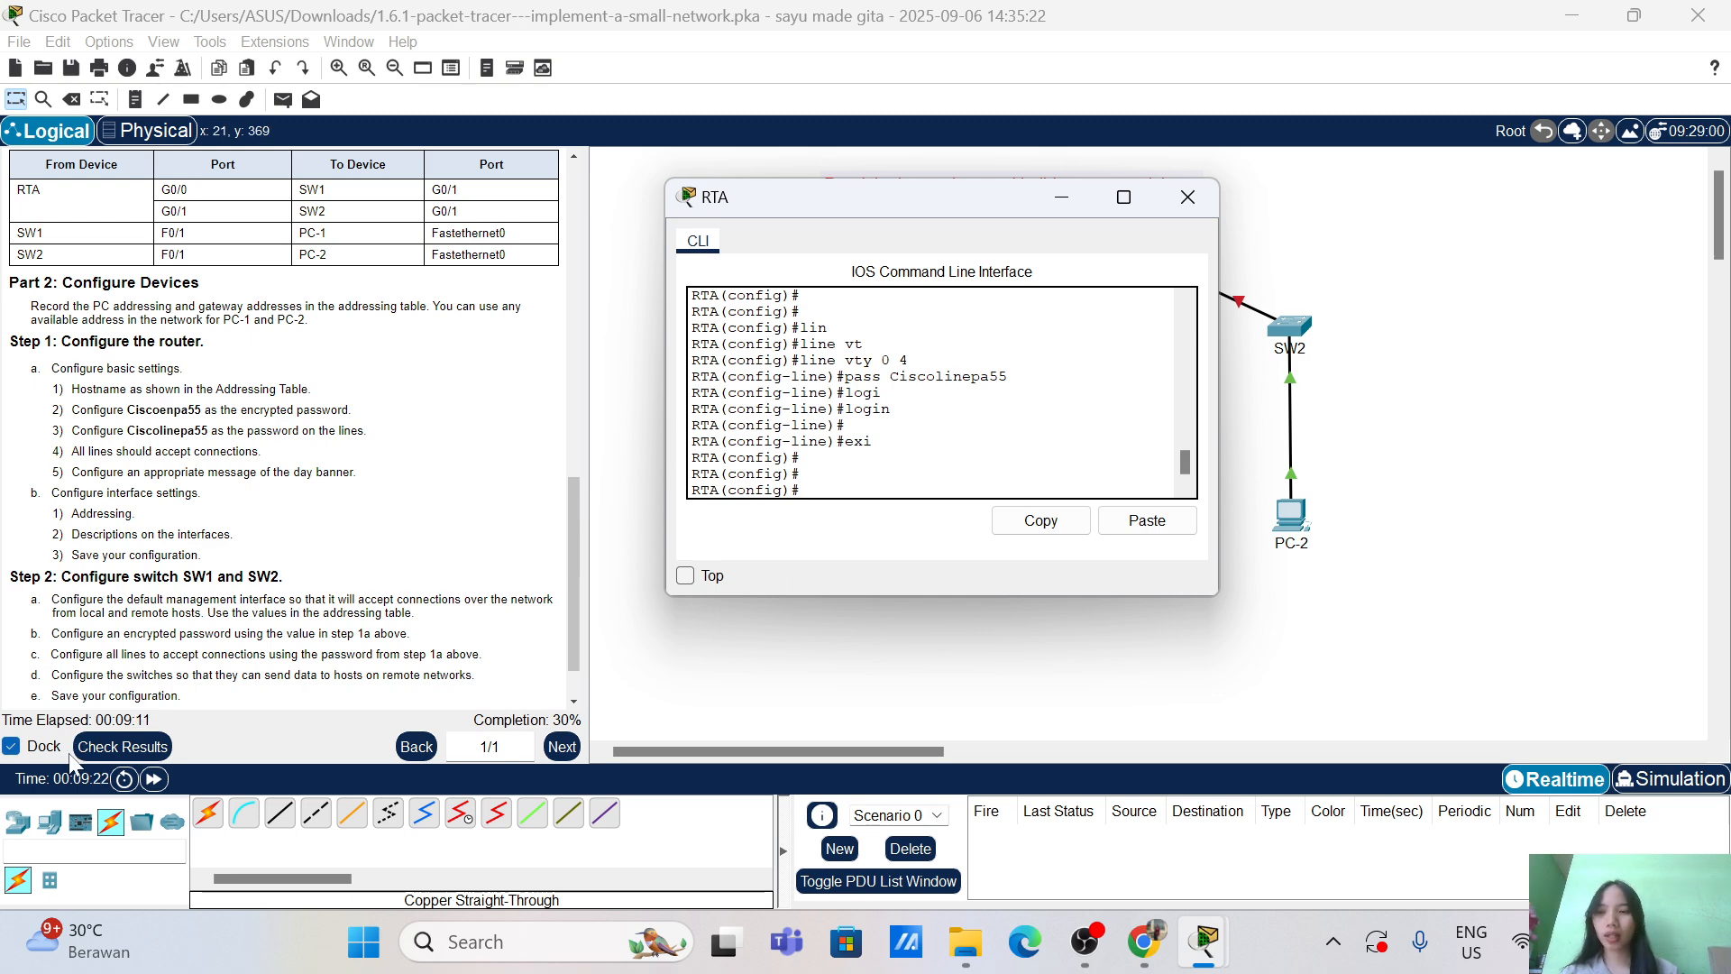
pyautogui.click(113, 745)
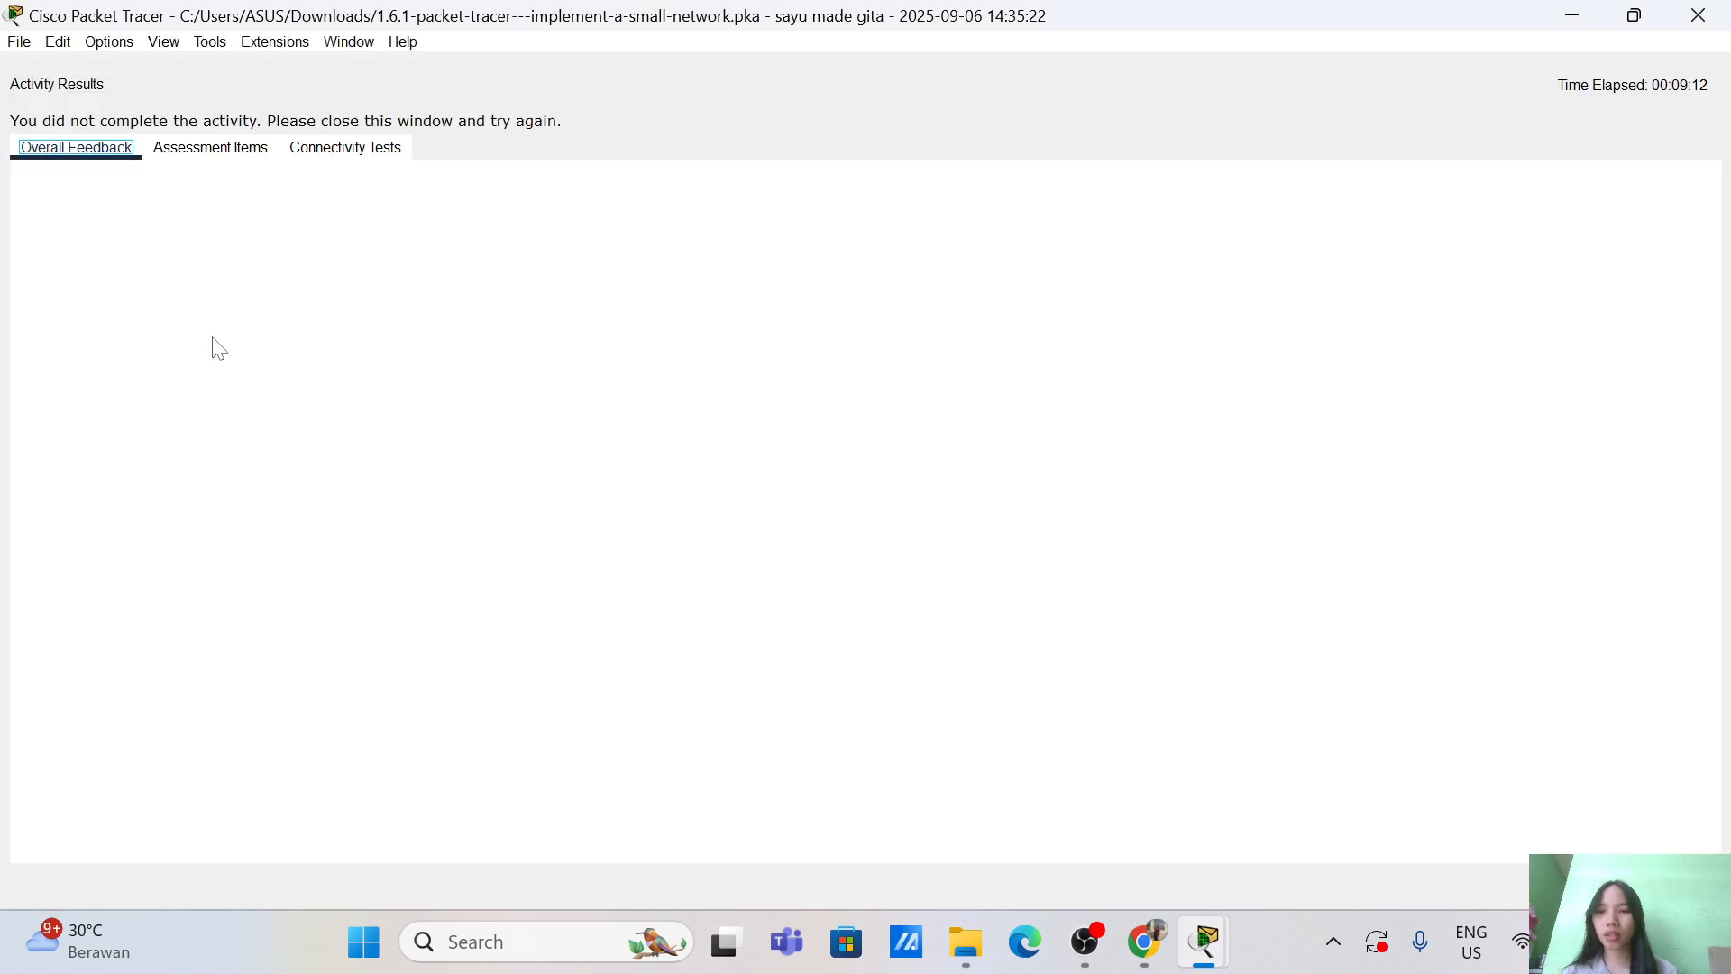
# Step: Scroll through the Assessment Items at 15/49, then close the Activity Results window
pyautogui.click(234, 158)
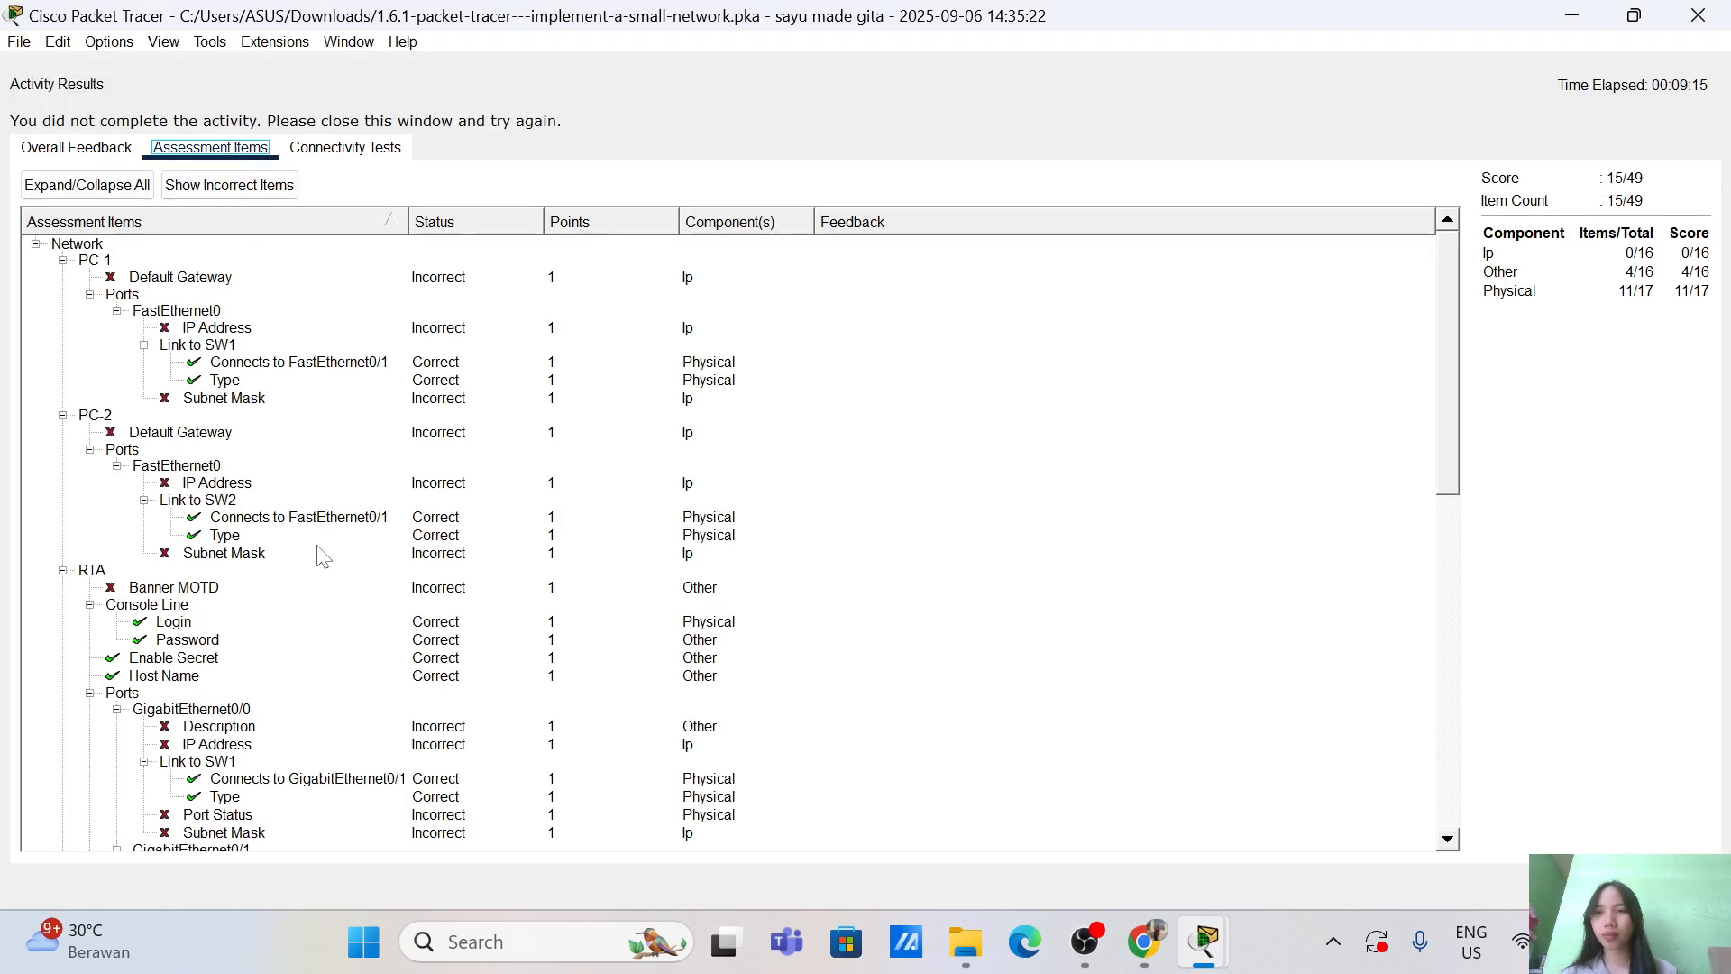
pyautogui.scroll(-3, 322, 554)
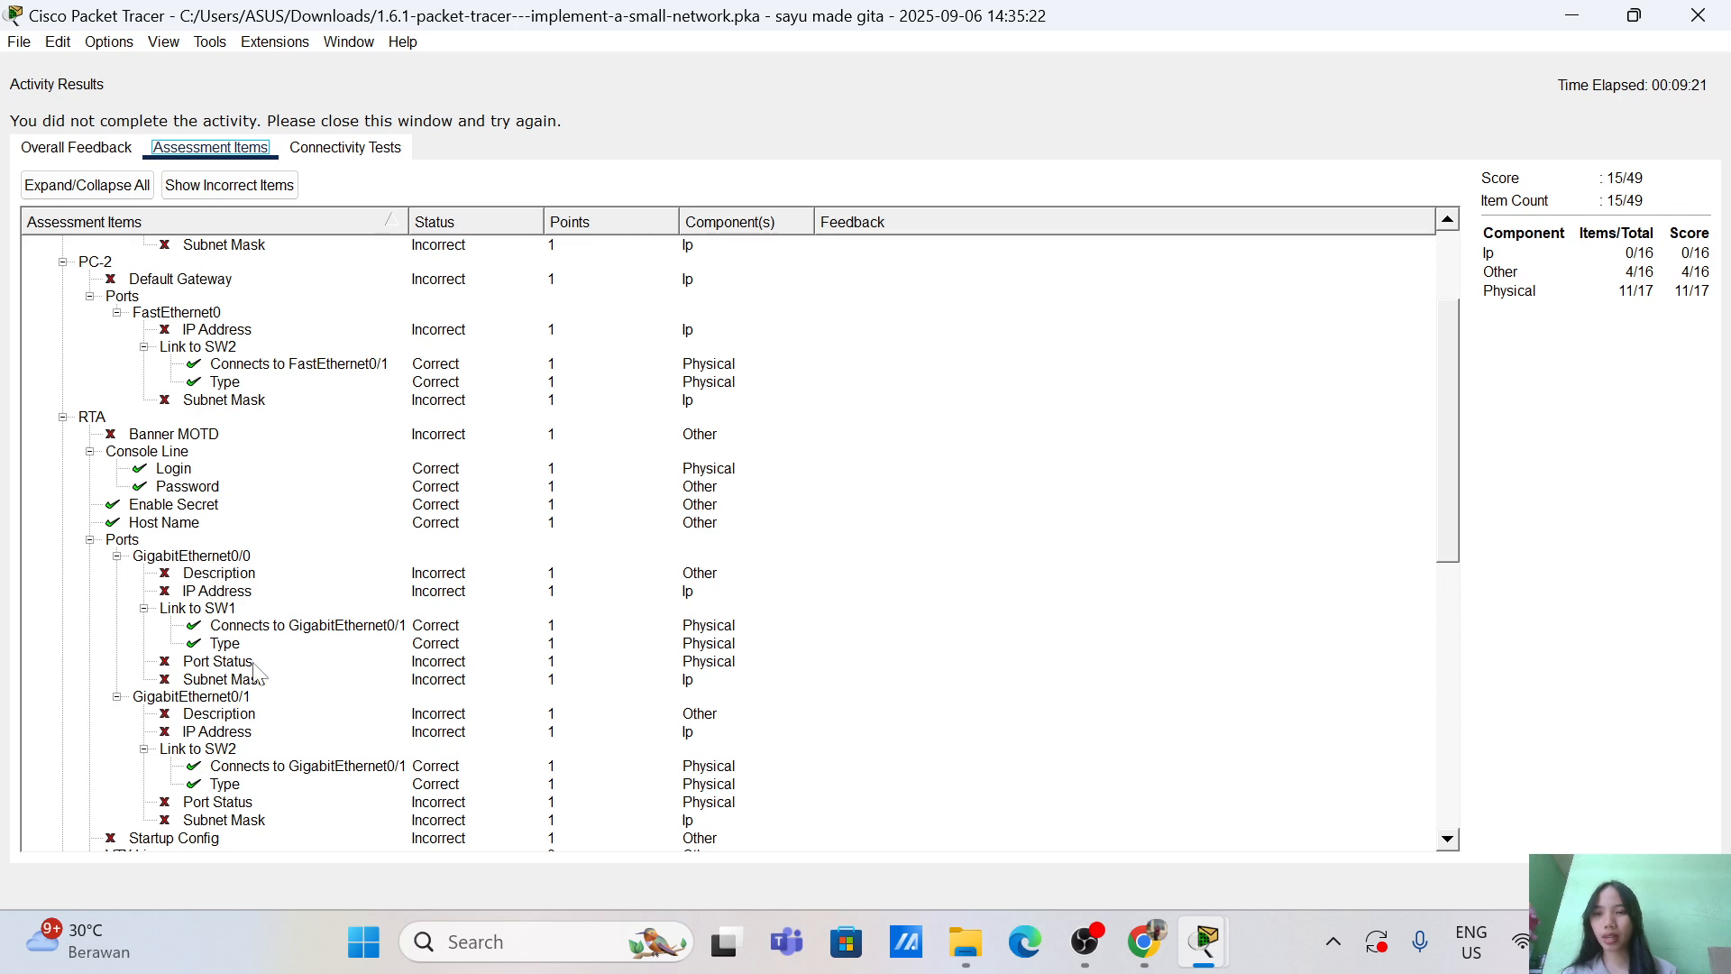
pyautogui.scroll(-6, 204, 738)
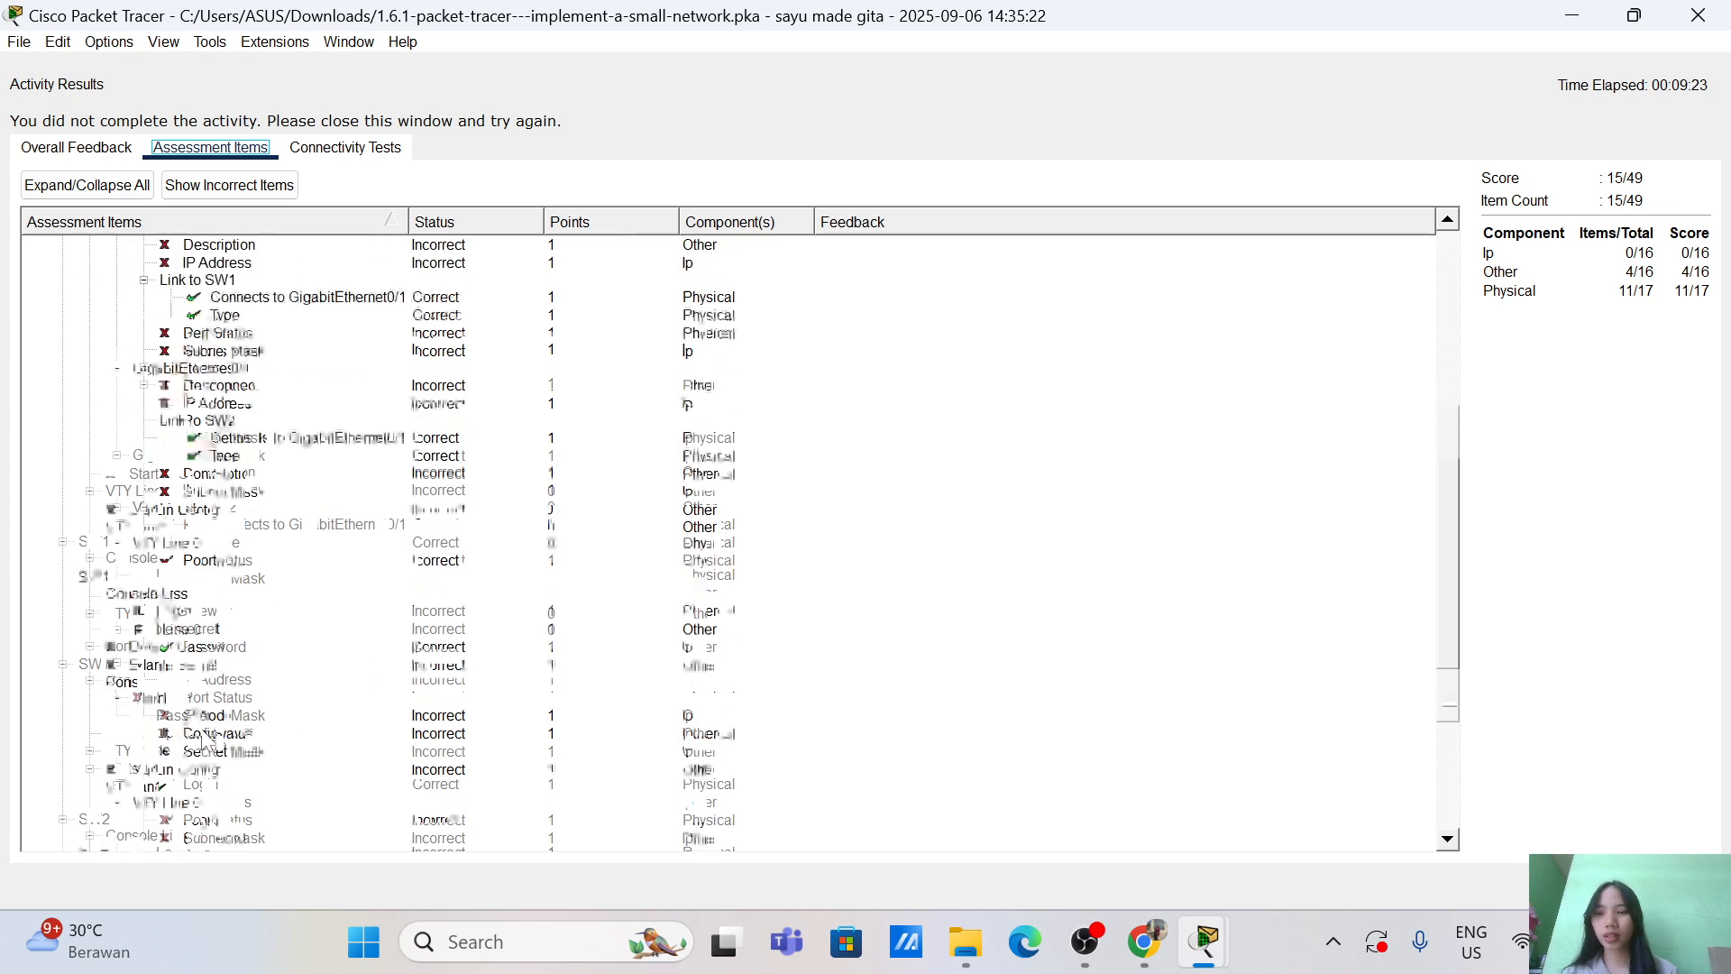
pyautogui.scroll(-2, 204, 737)
pyautogui.scroll(5, 208, 739)
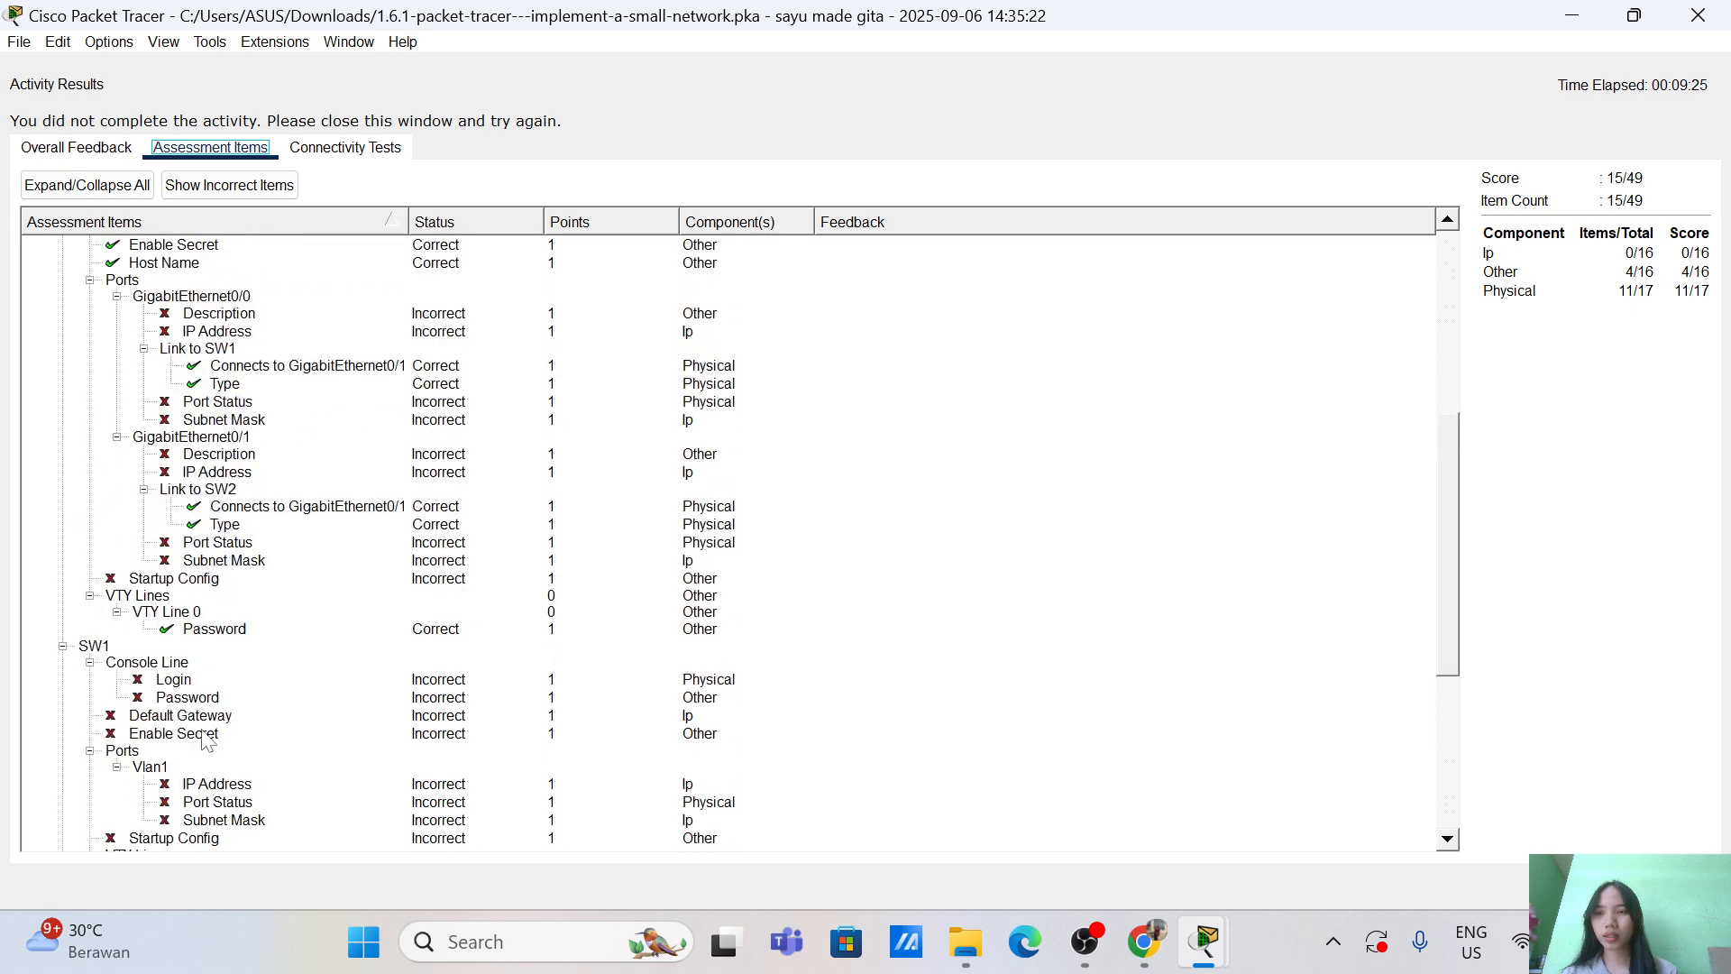
pyautogui.scroll(3, 251, 660)
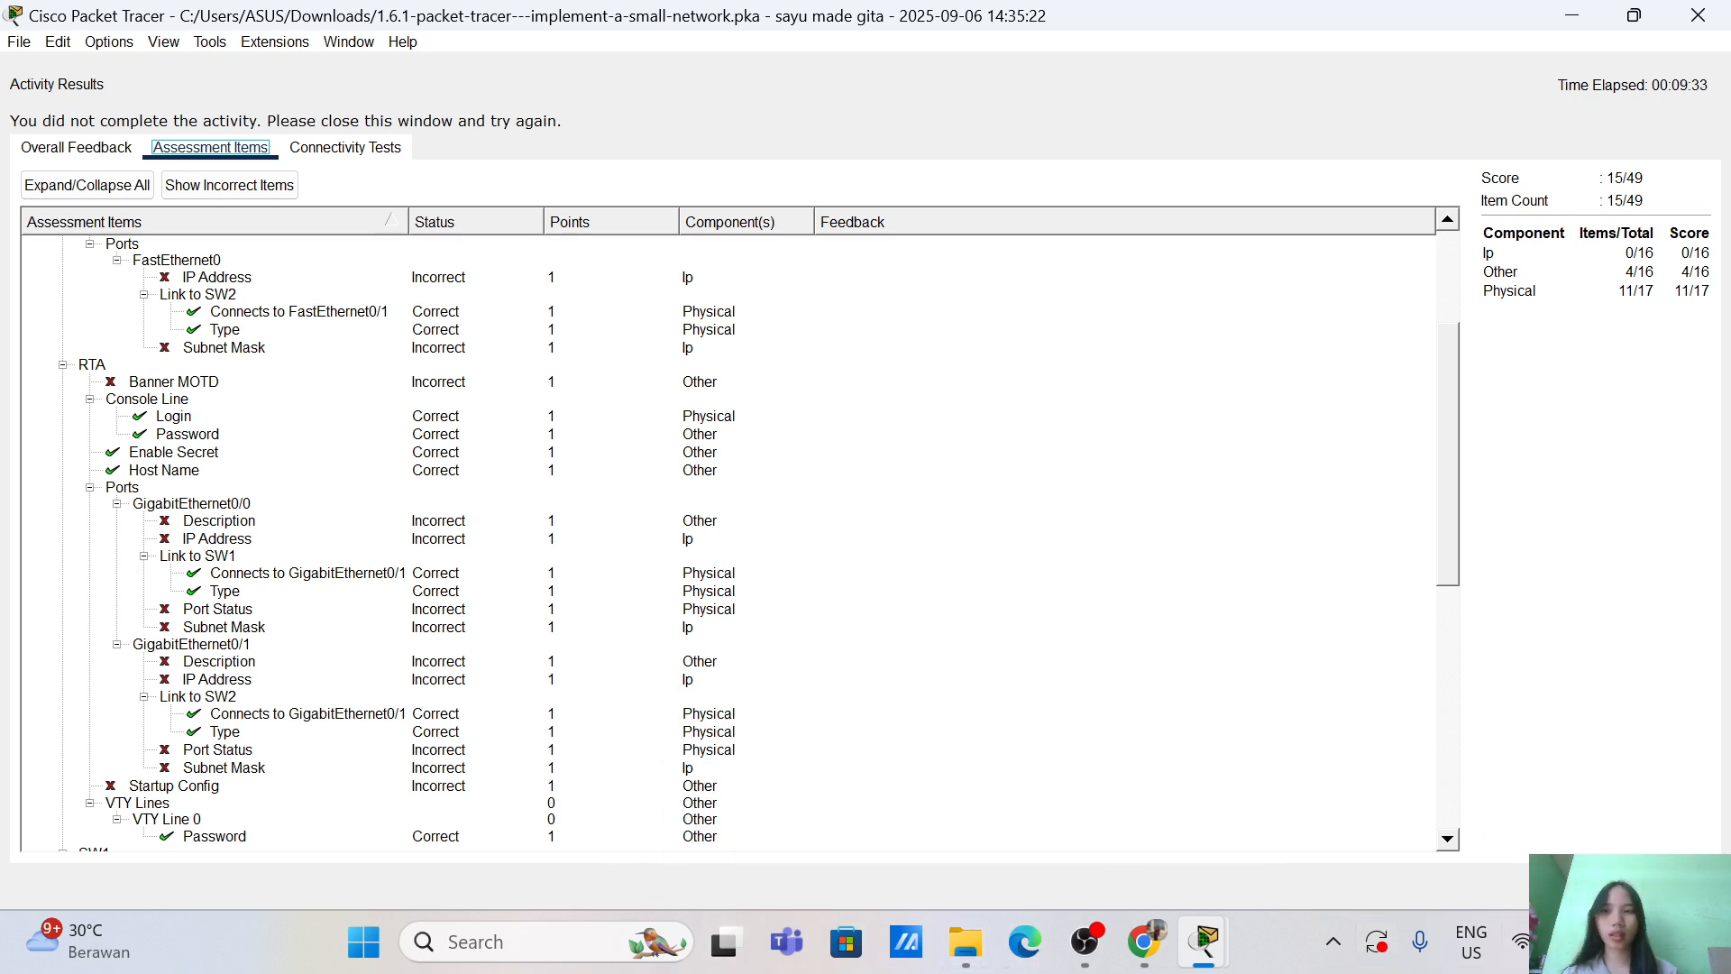
pyautogui.click(1675, 885)
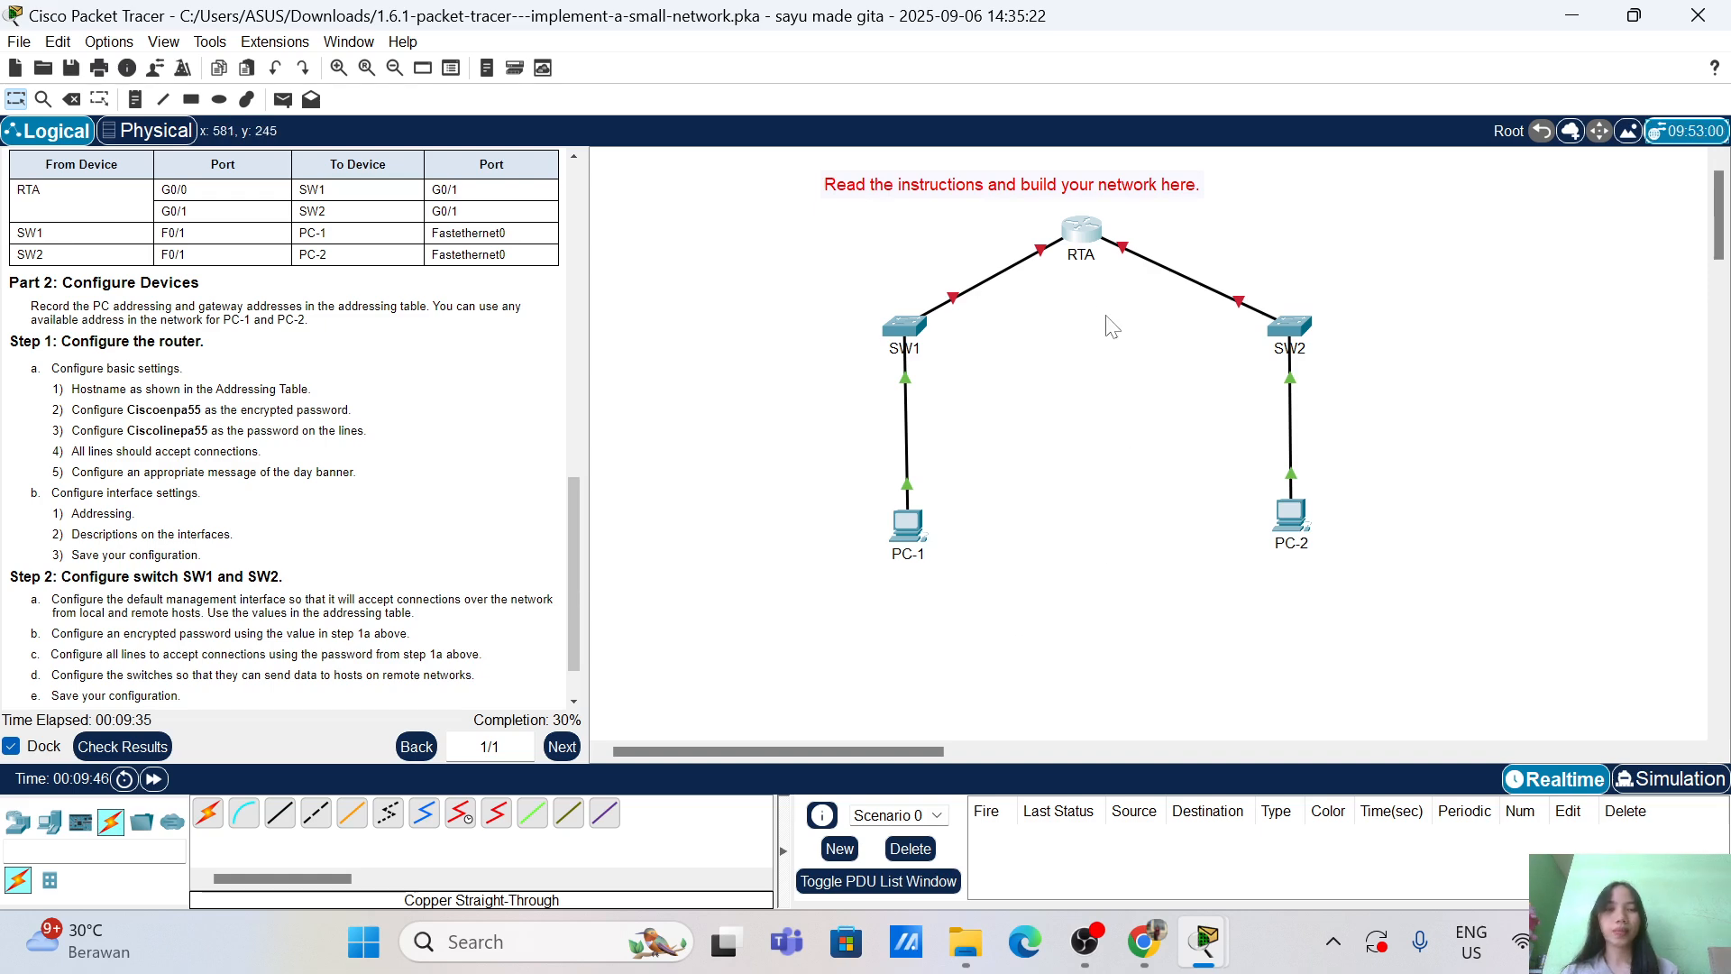
# Step: Turn on service password-encryption in RTA's CLI
pyautogui.click(1090, 233)
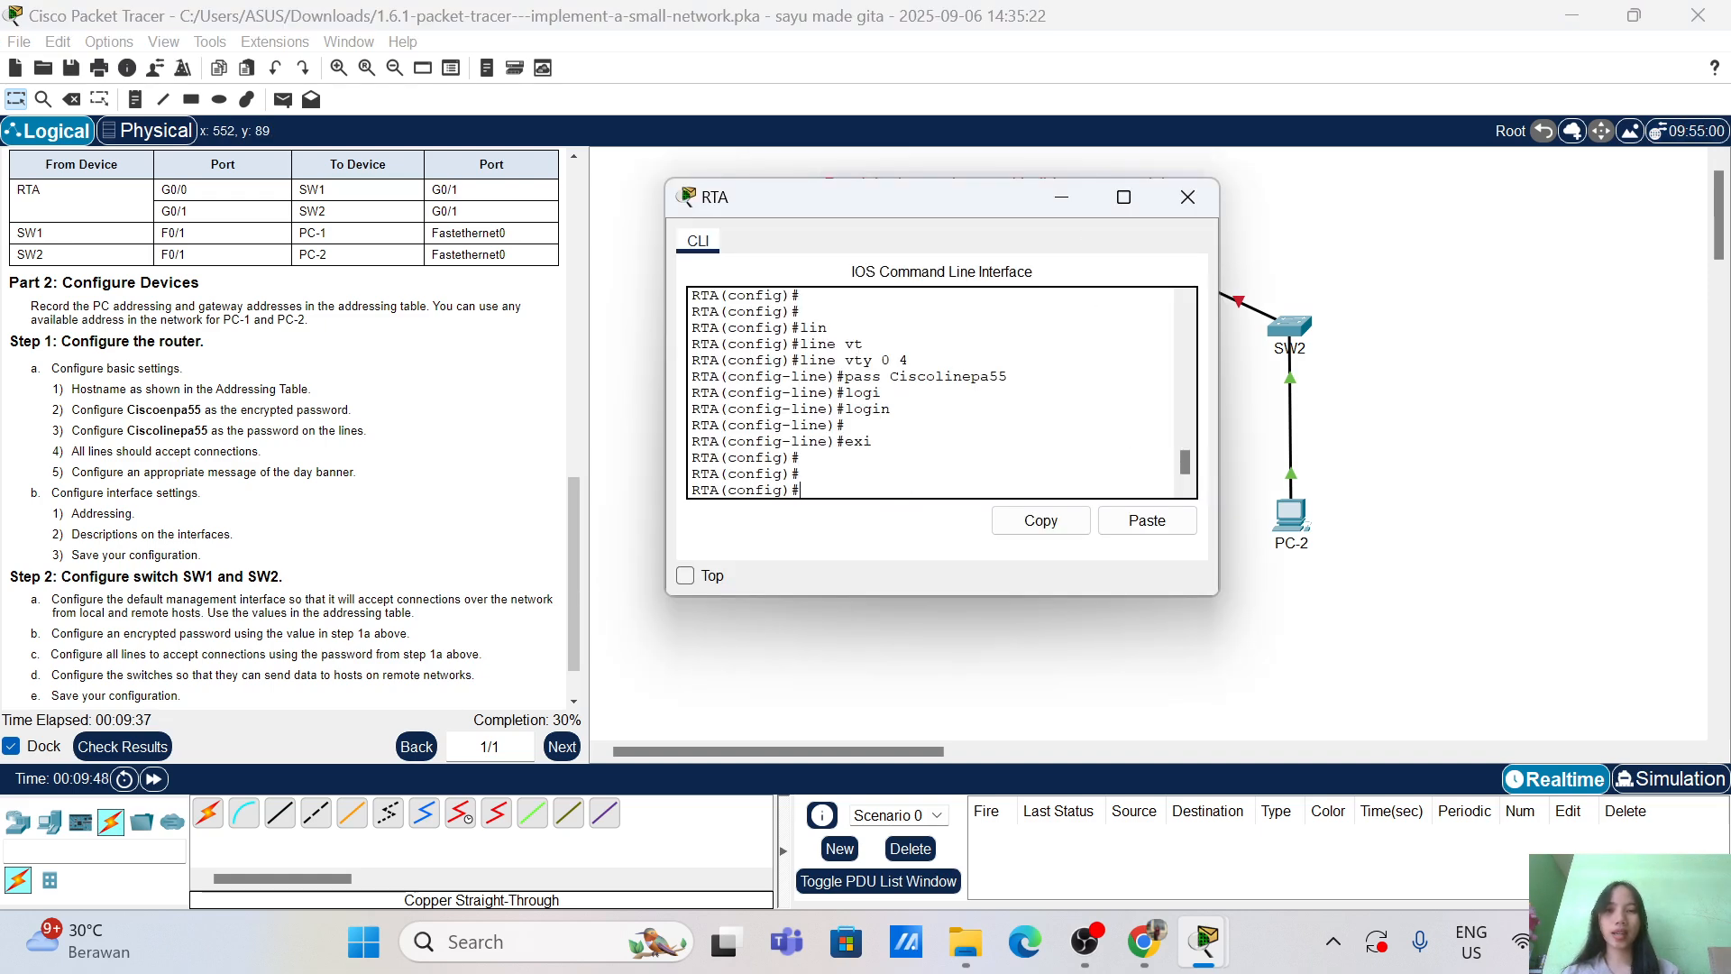
pyautogui.write('serv')
pyautogui.press('Tab')
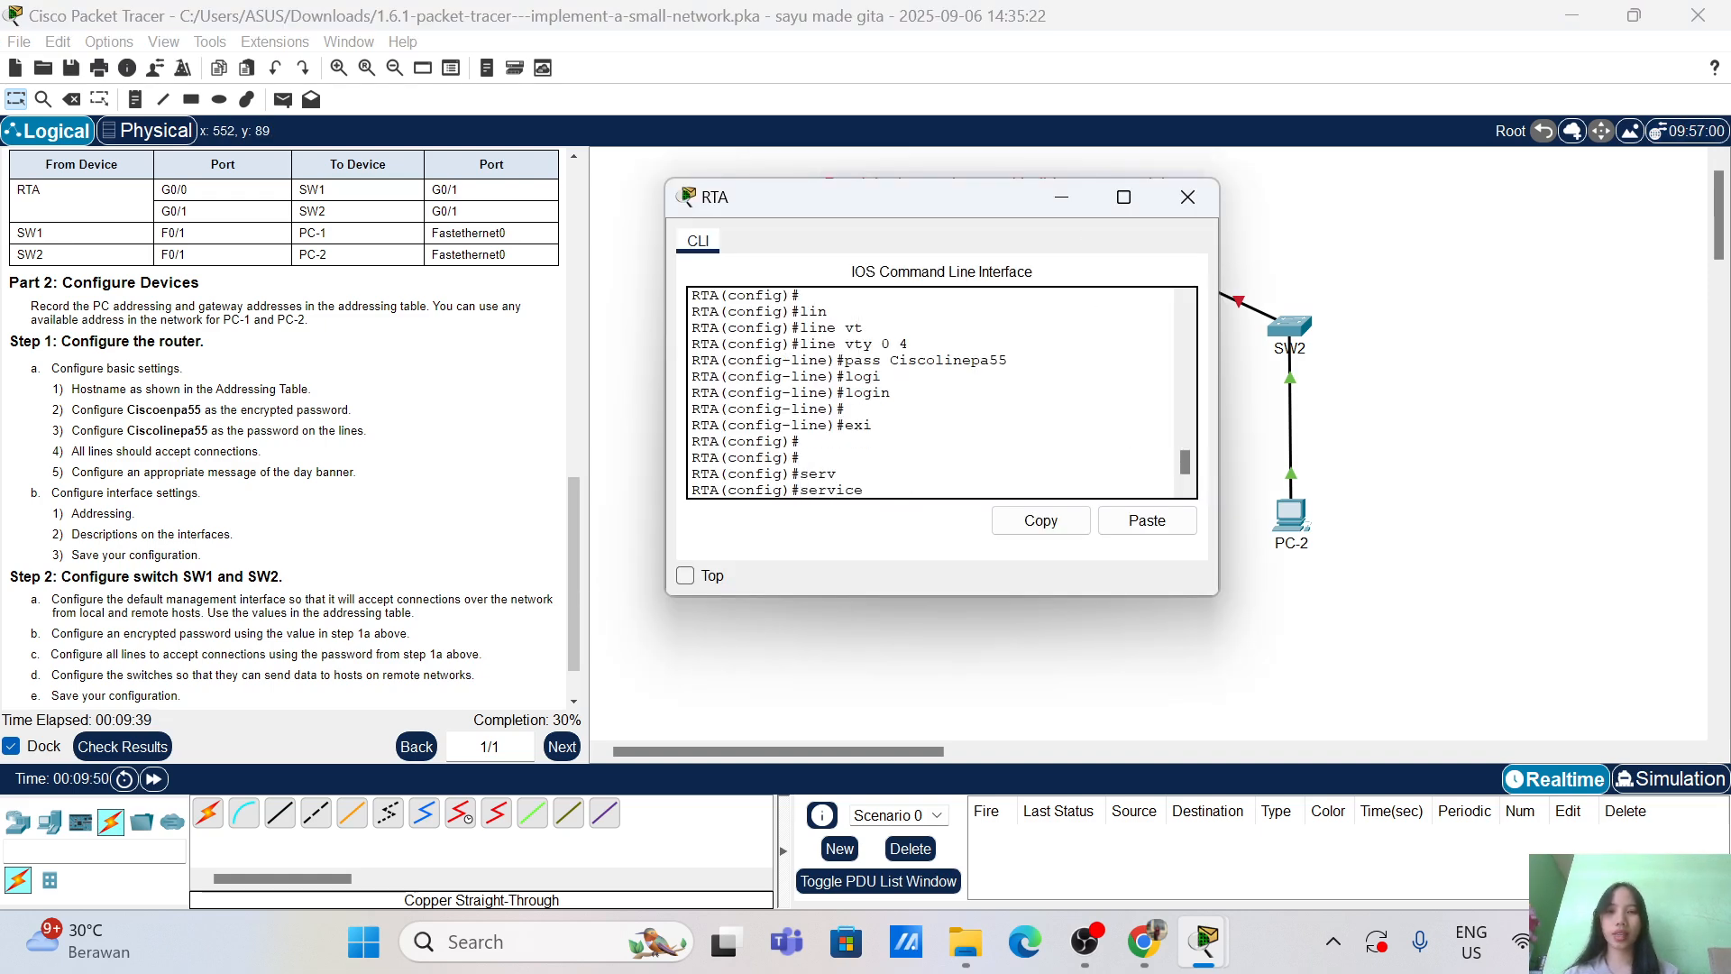
pyautogui.write('pass en')
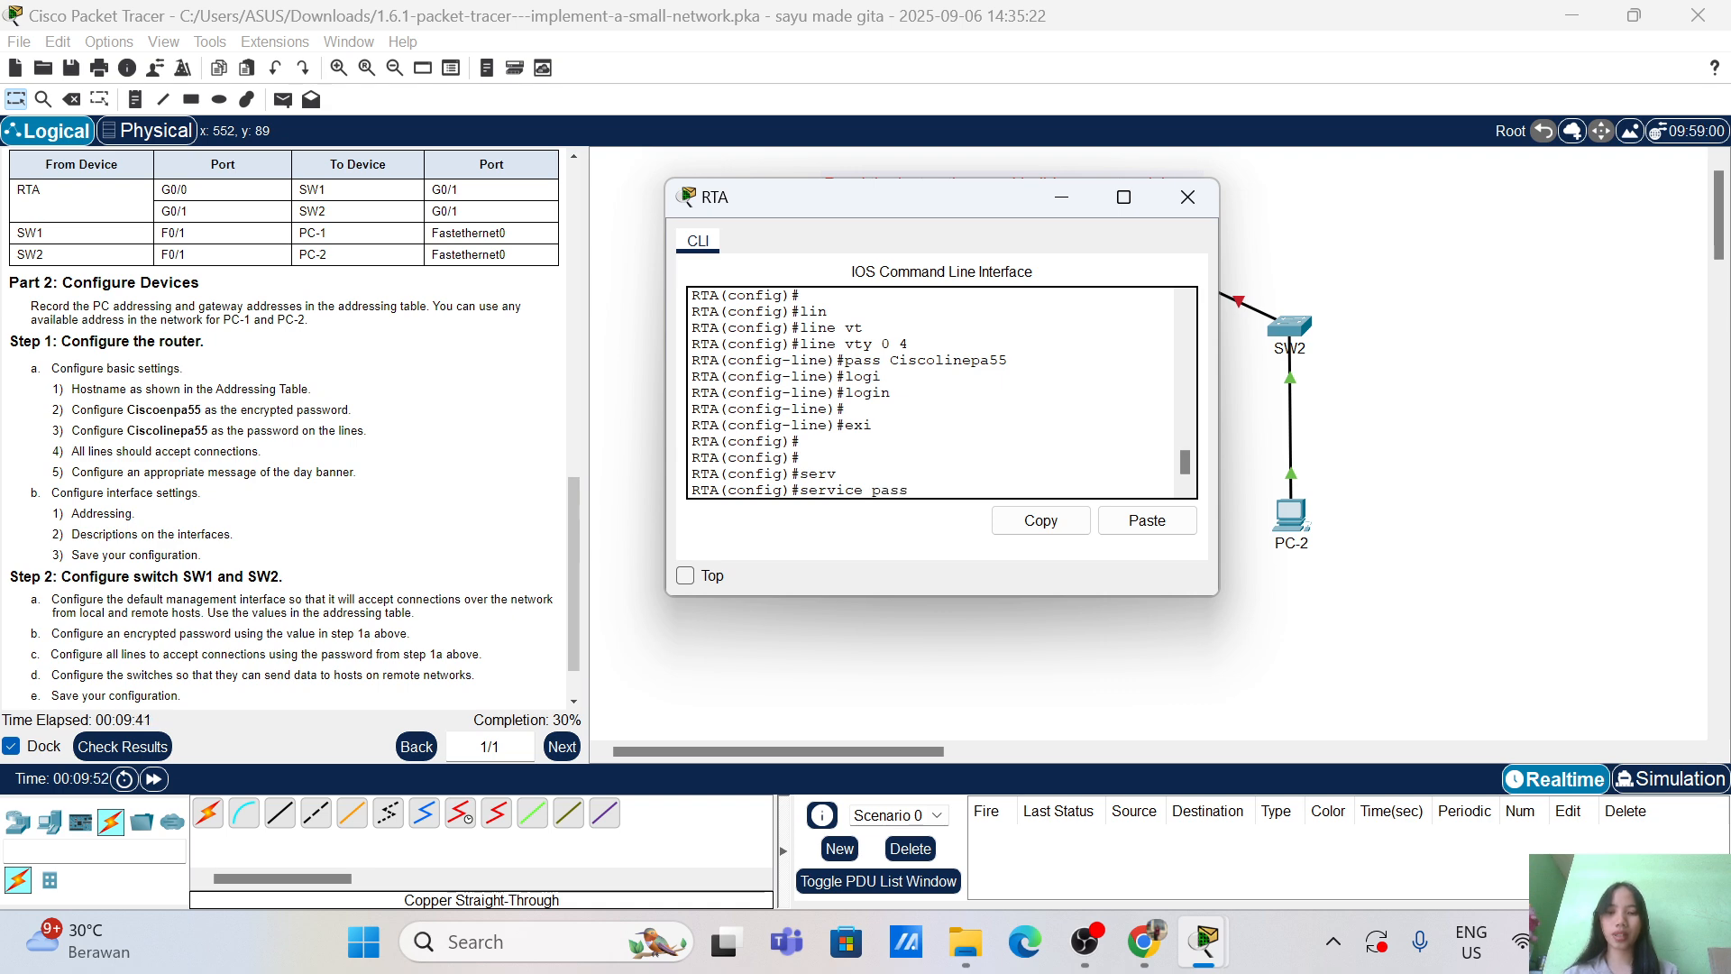
pyautogui.press('BackSpace')
pyautogui.press('BackSpace')
pyautogui.press('BackSpace')
pyautogui.press('Tab')
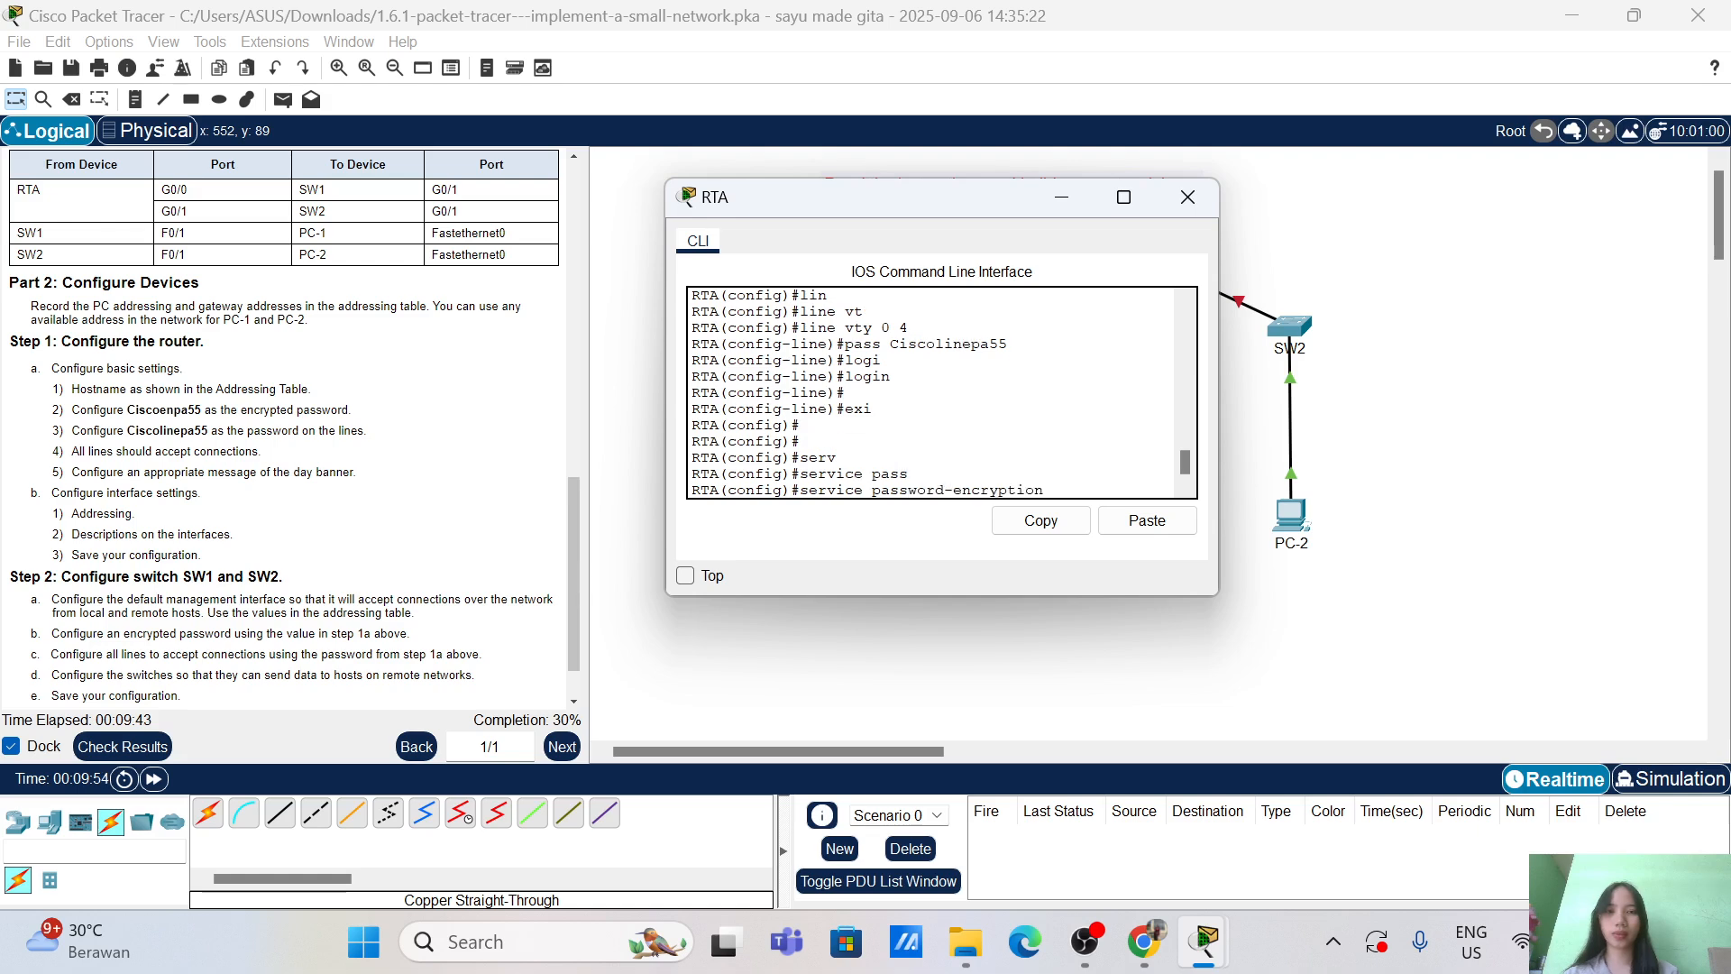
pyautogui.press('Return')
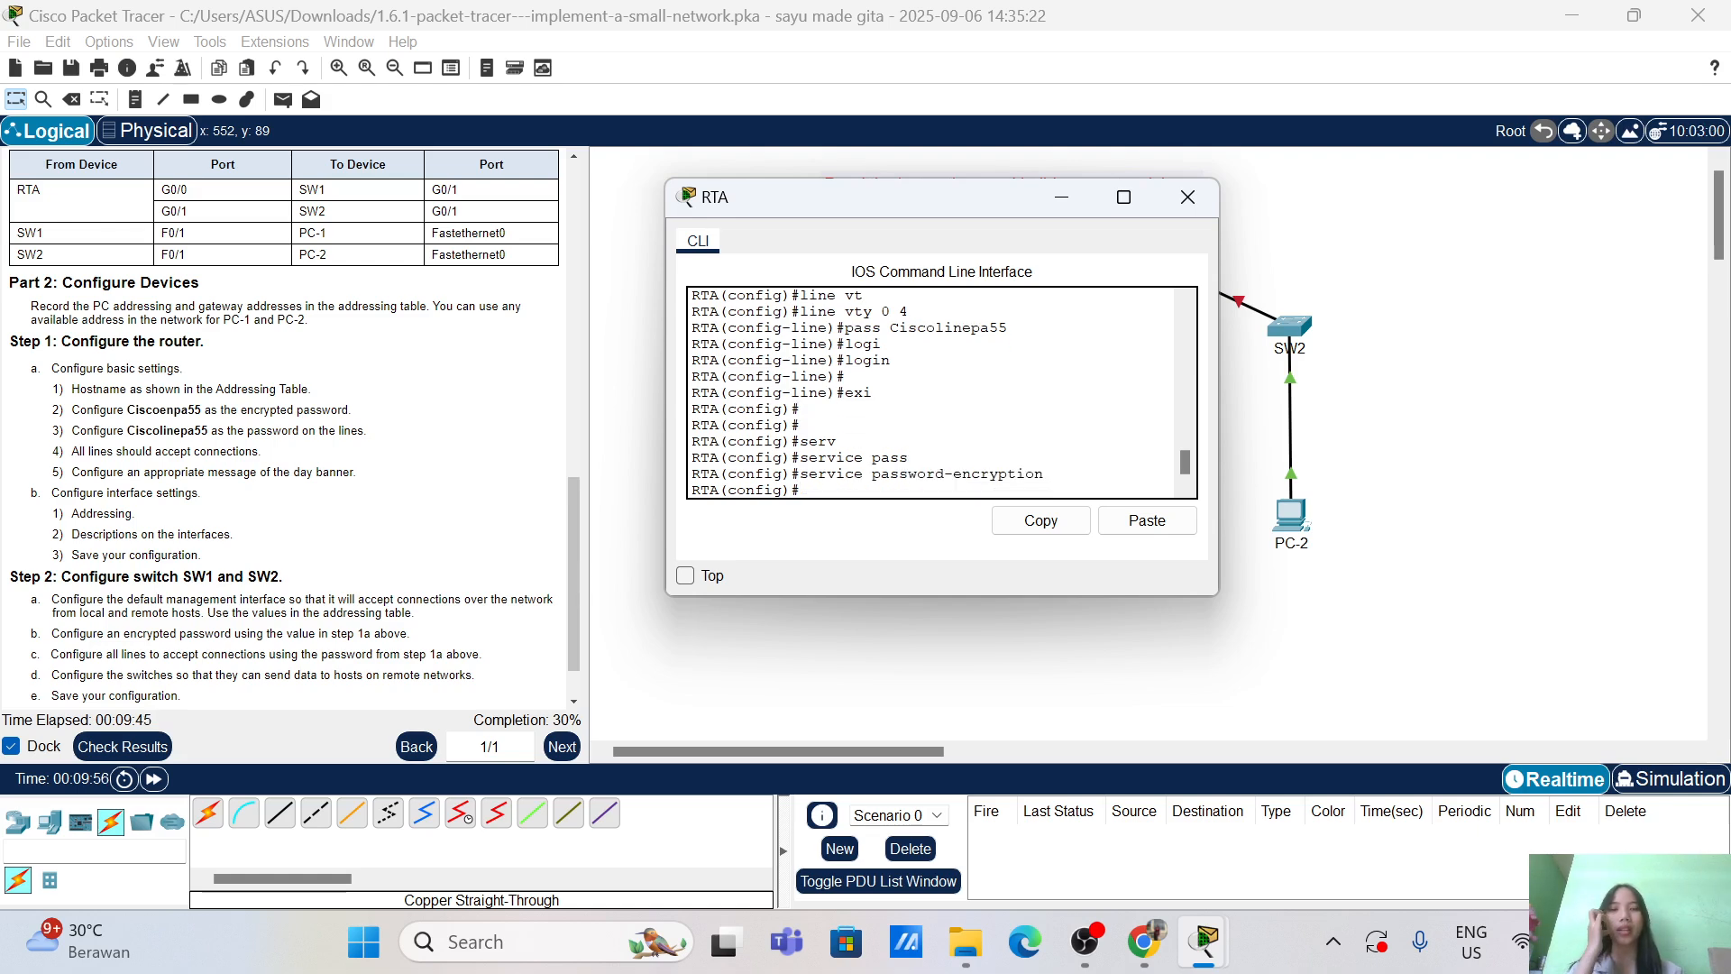
# Step: Set RTA's message-of-the-day banner to "The day Banner"
pyautogui.write('ban')
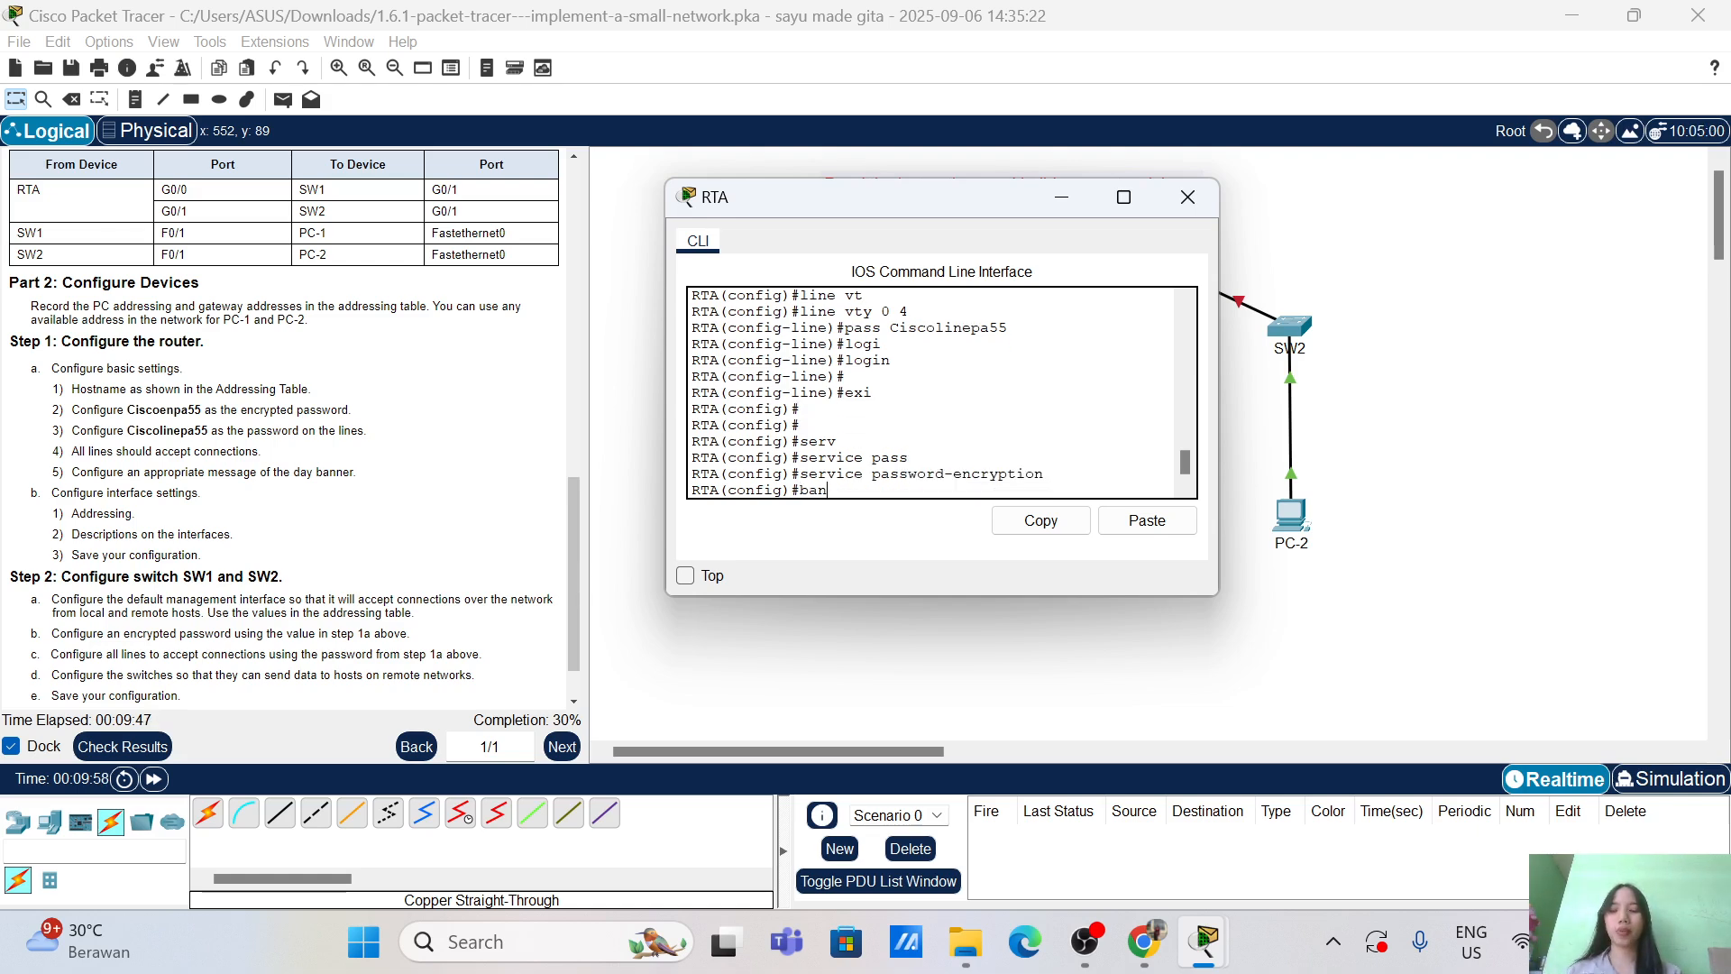
pyautogui.press('Tab')
pyautogui.write('motd')
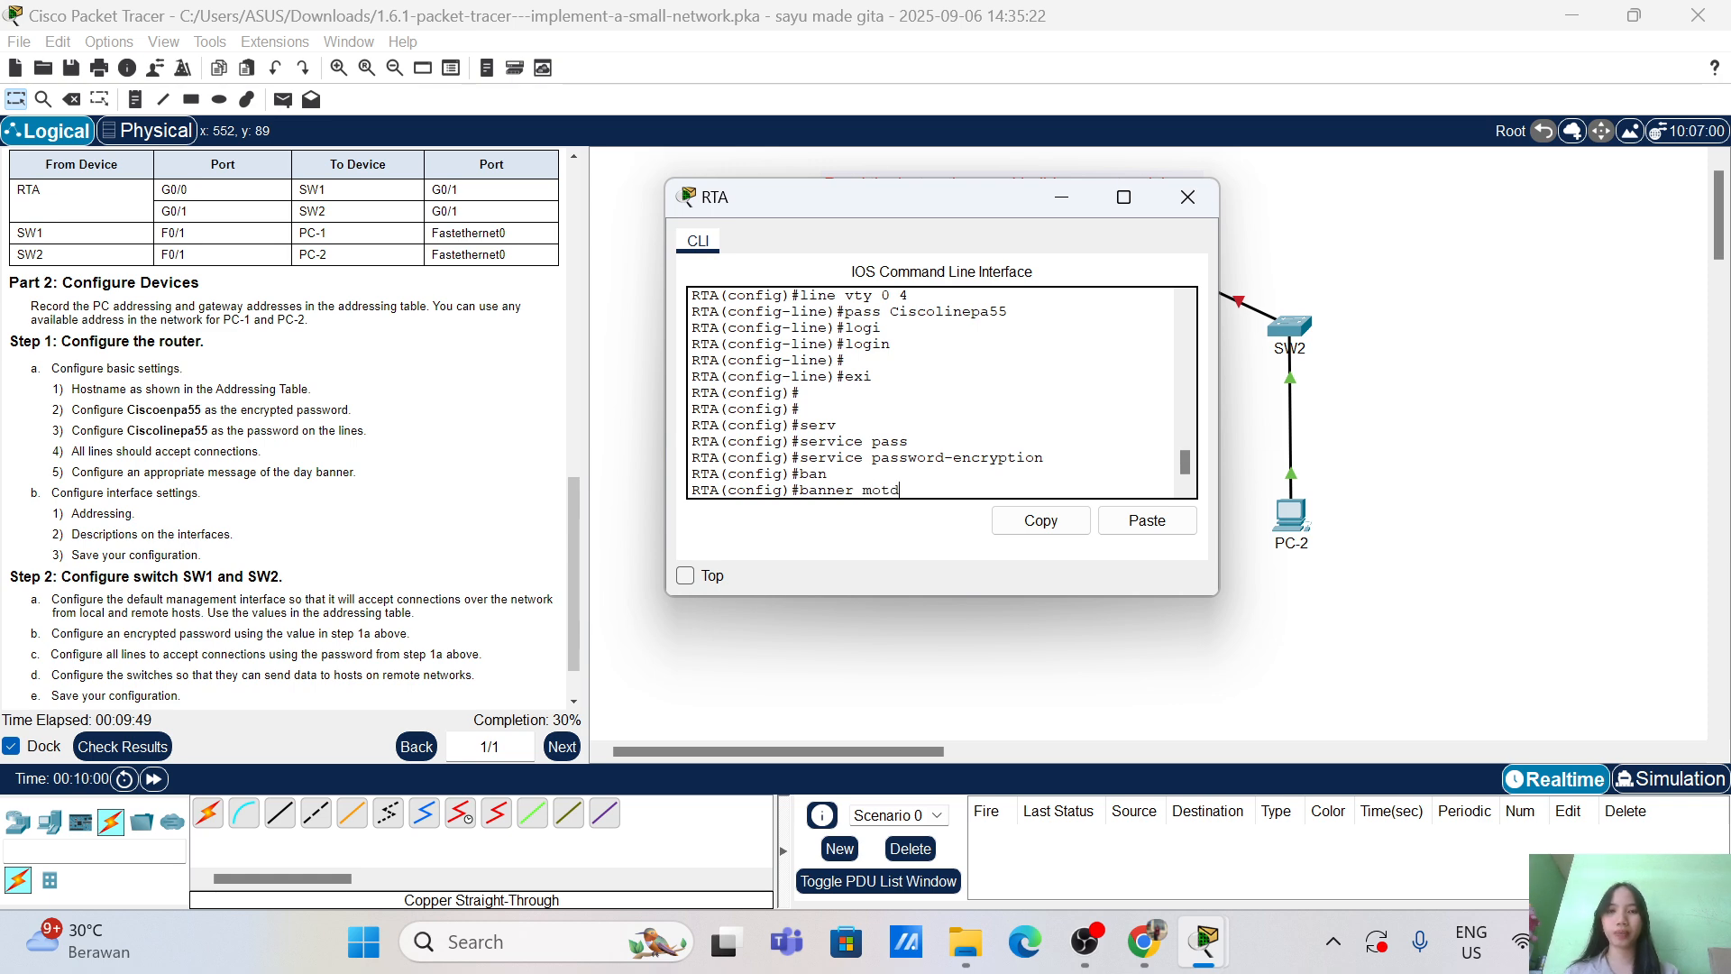
pyautogui.write(' "')
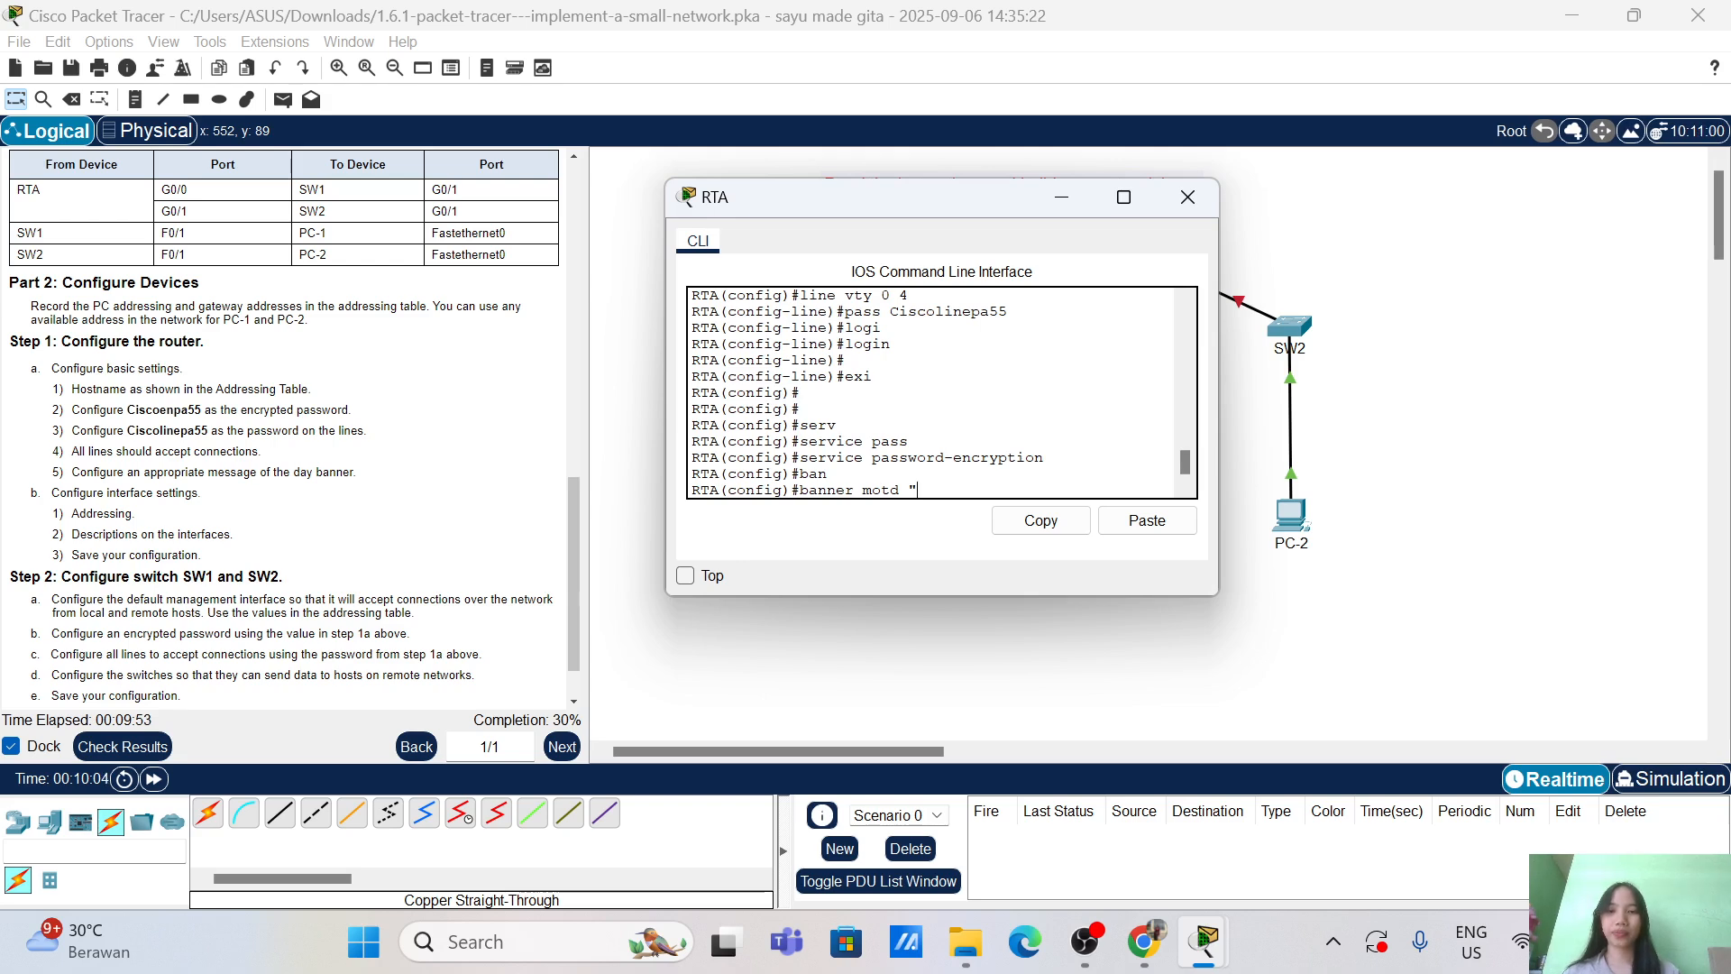
pyautogui.write('The da')
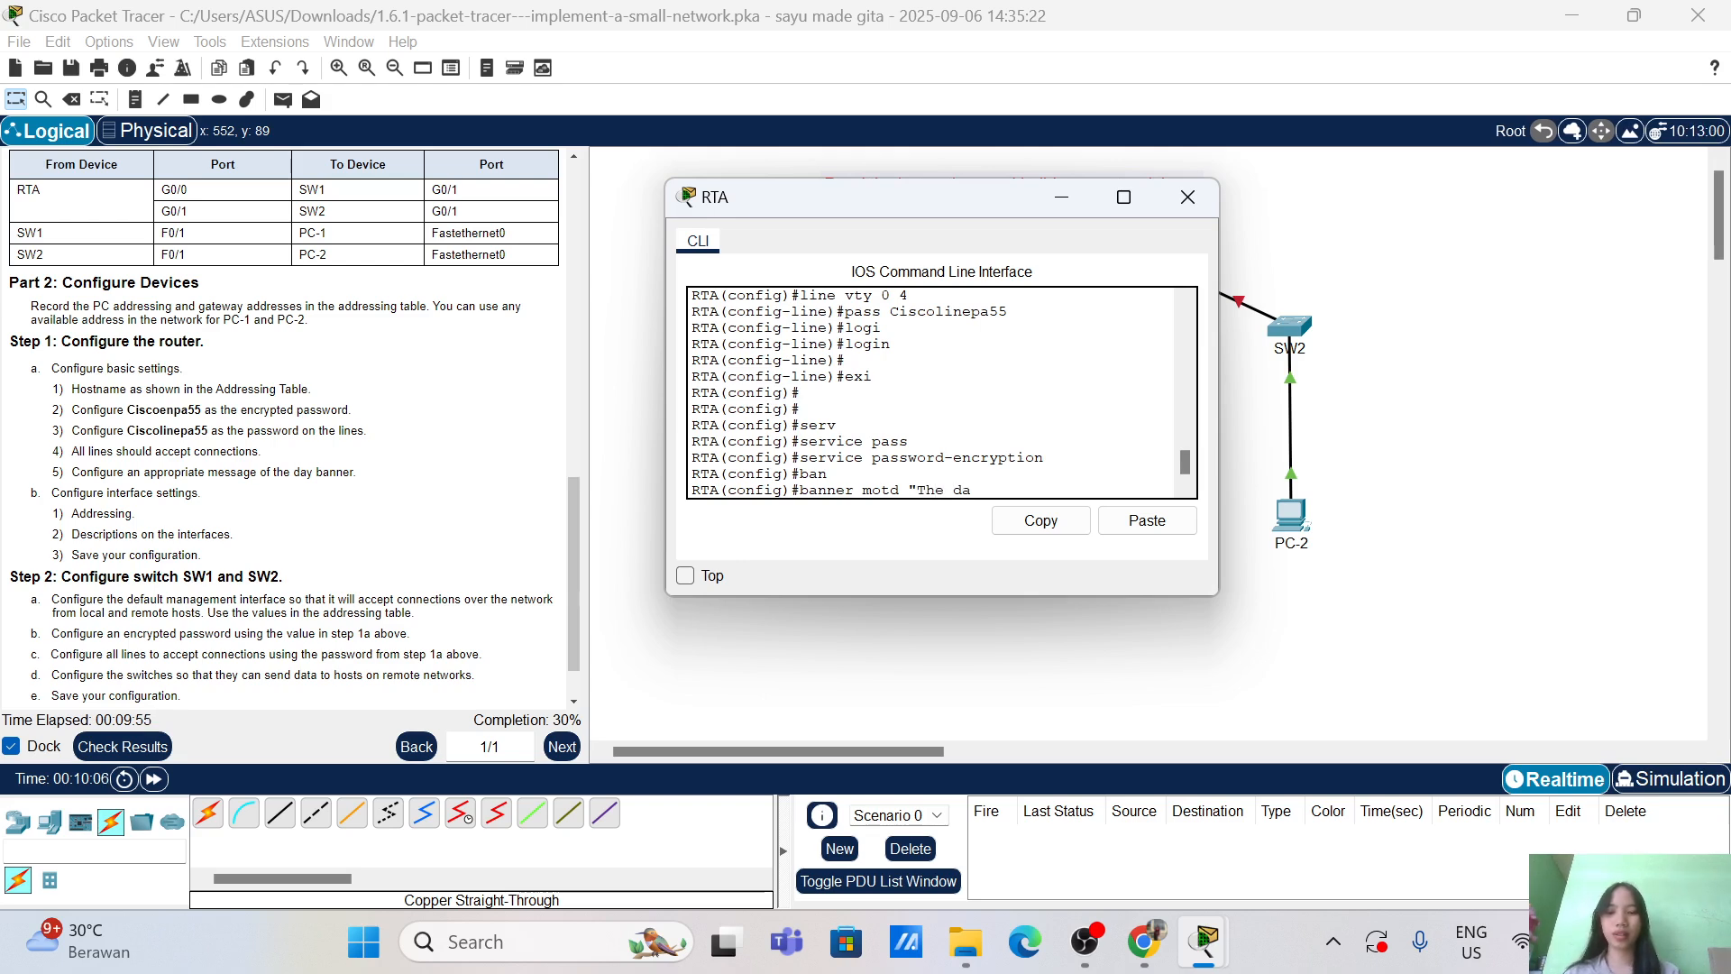
pyautogui.write('y Banner')
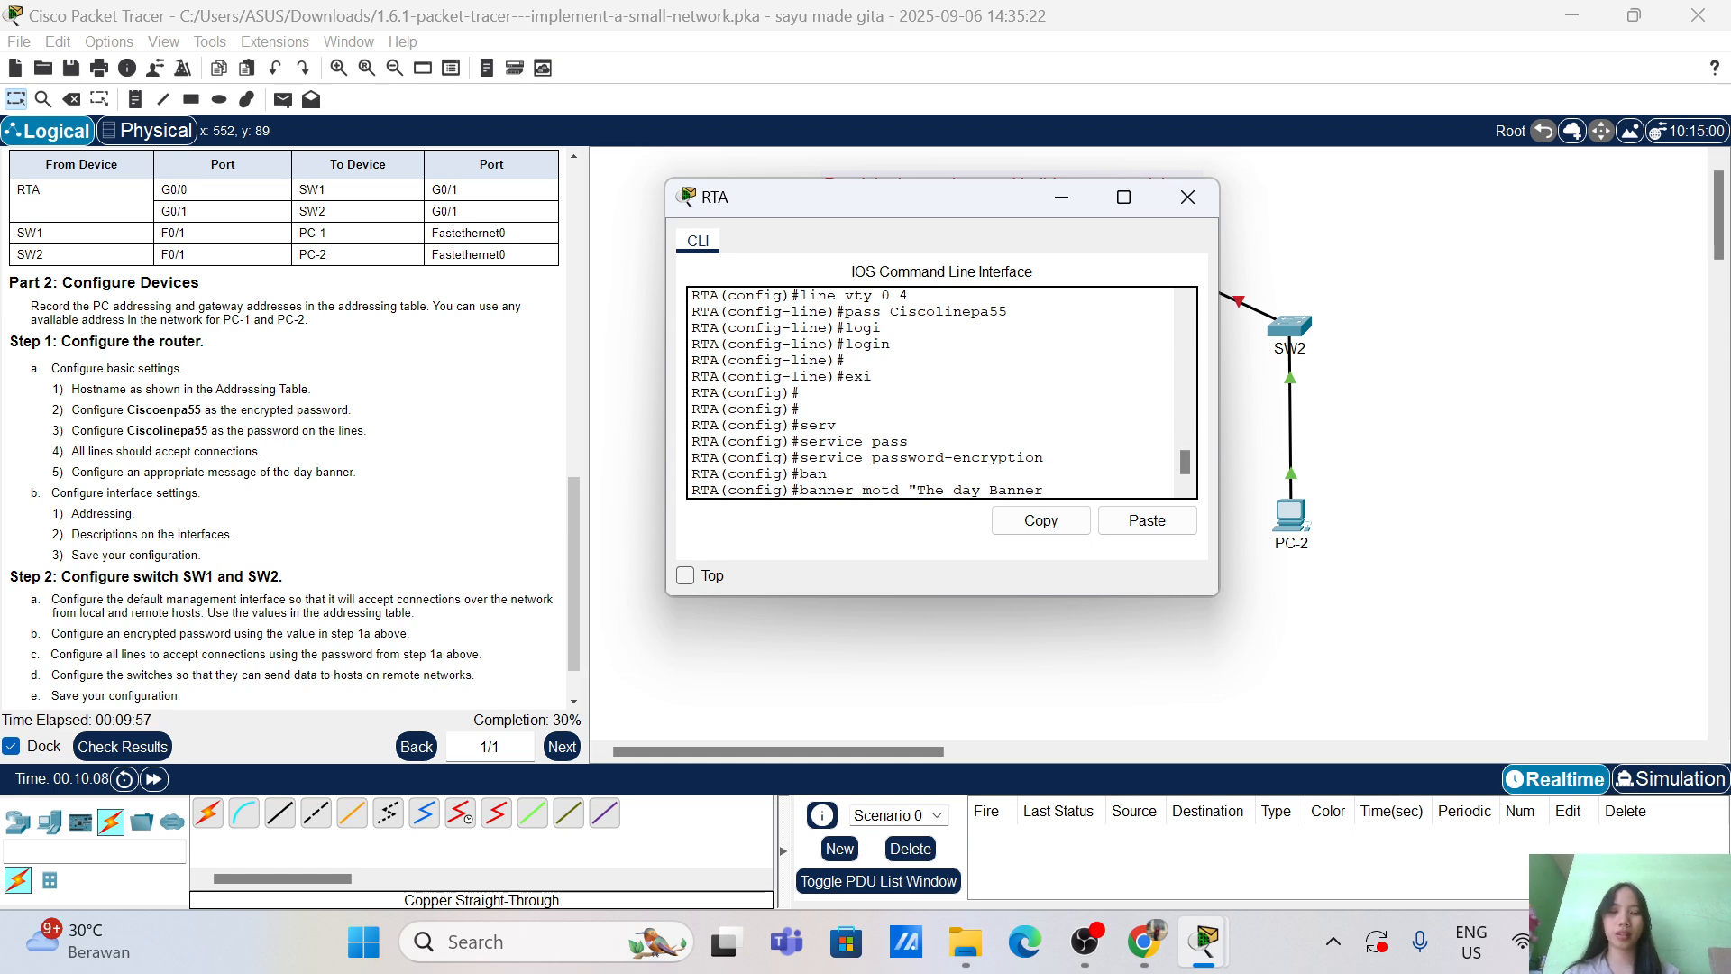
pyautogui.write('"')
pyautogui.press('Return')
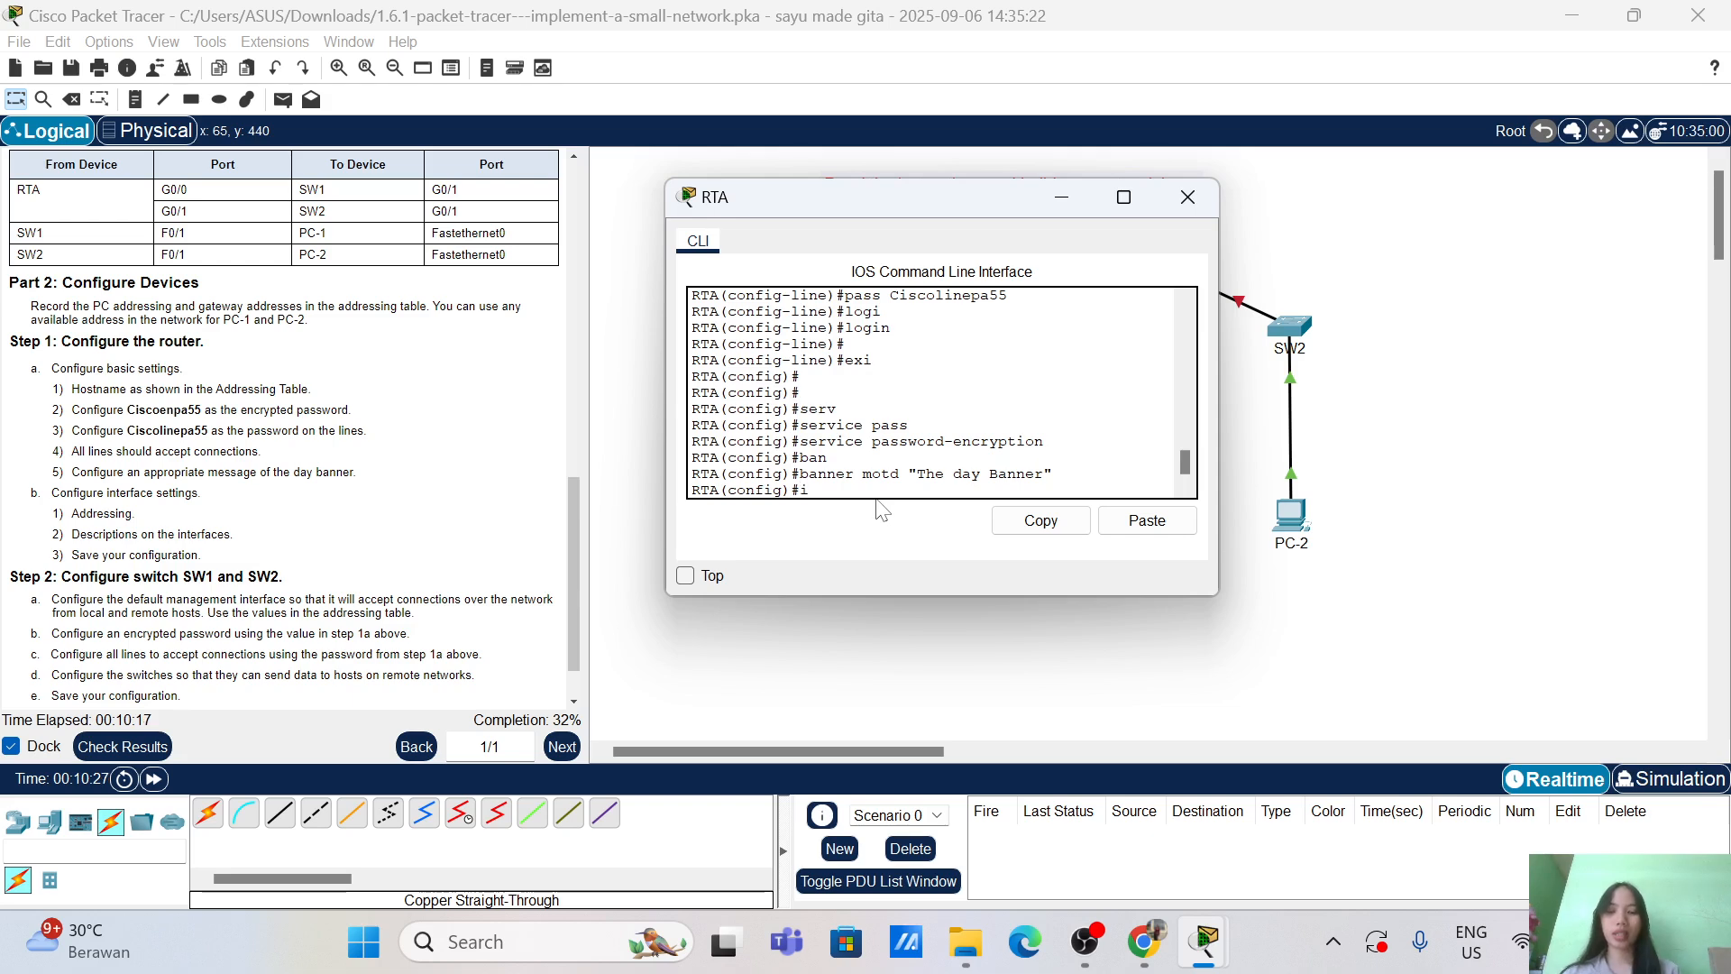
# Step: Assign RTA's G0/0 the address 10.10.10.1 with mask 255.255.255.0
pyautogui.write('nt')
pyautogui.press('Tab')
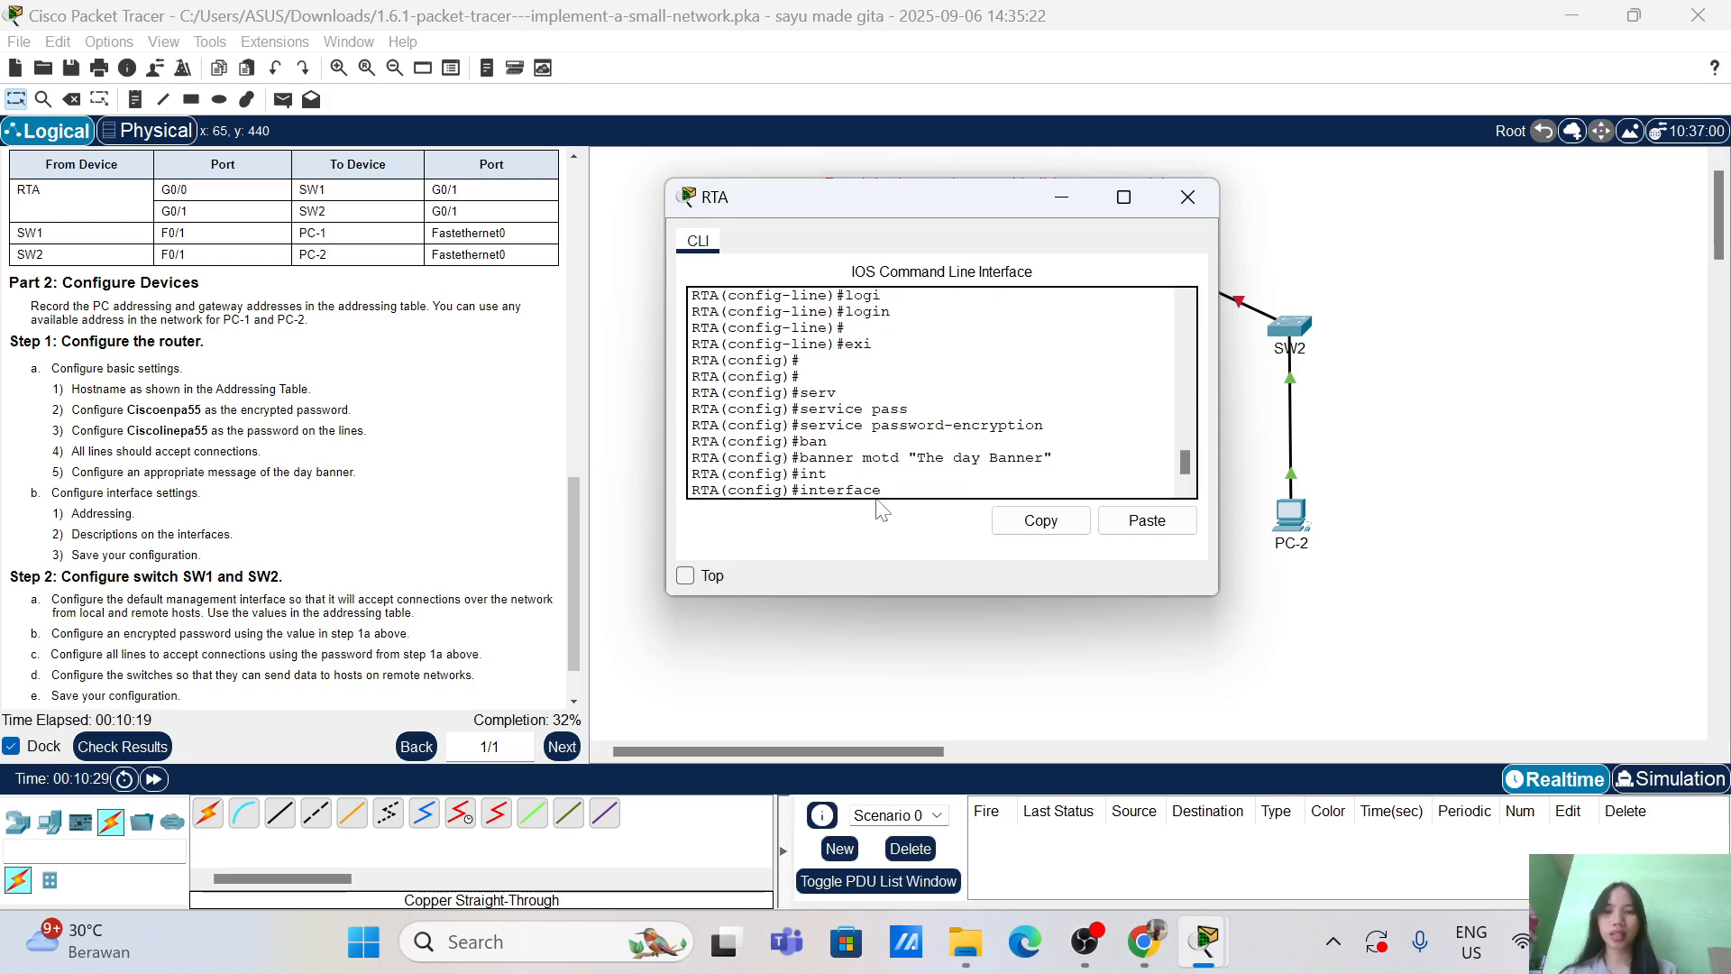
pyautogui.write('g0/0')
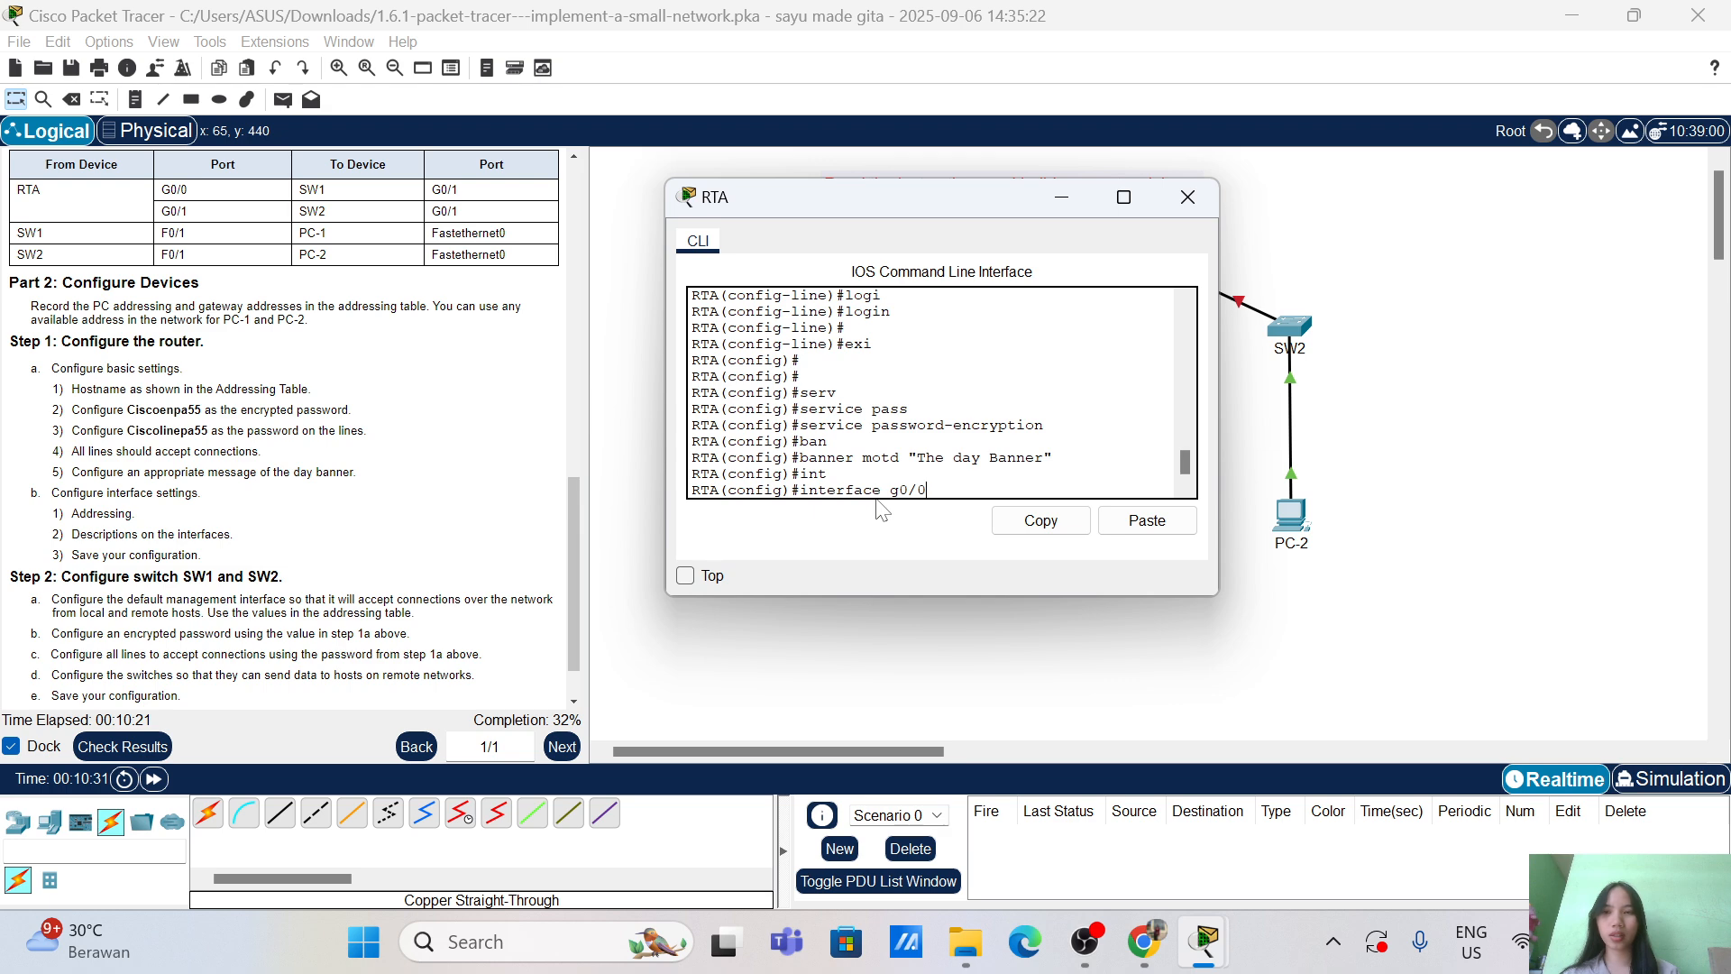
pyautogui.press('Return')
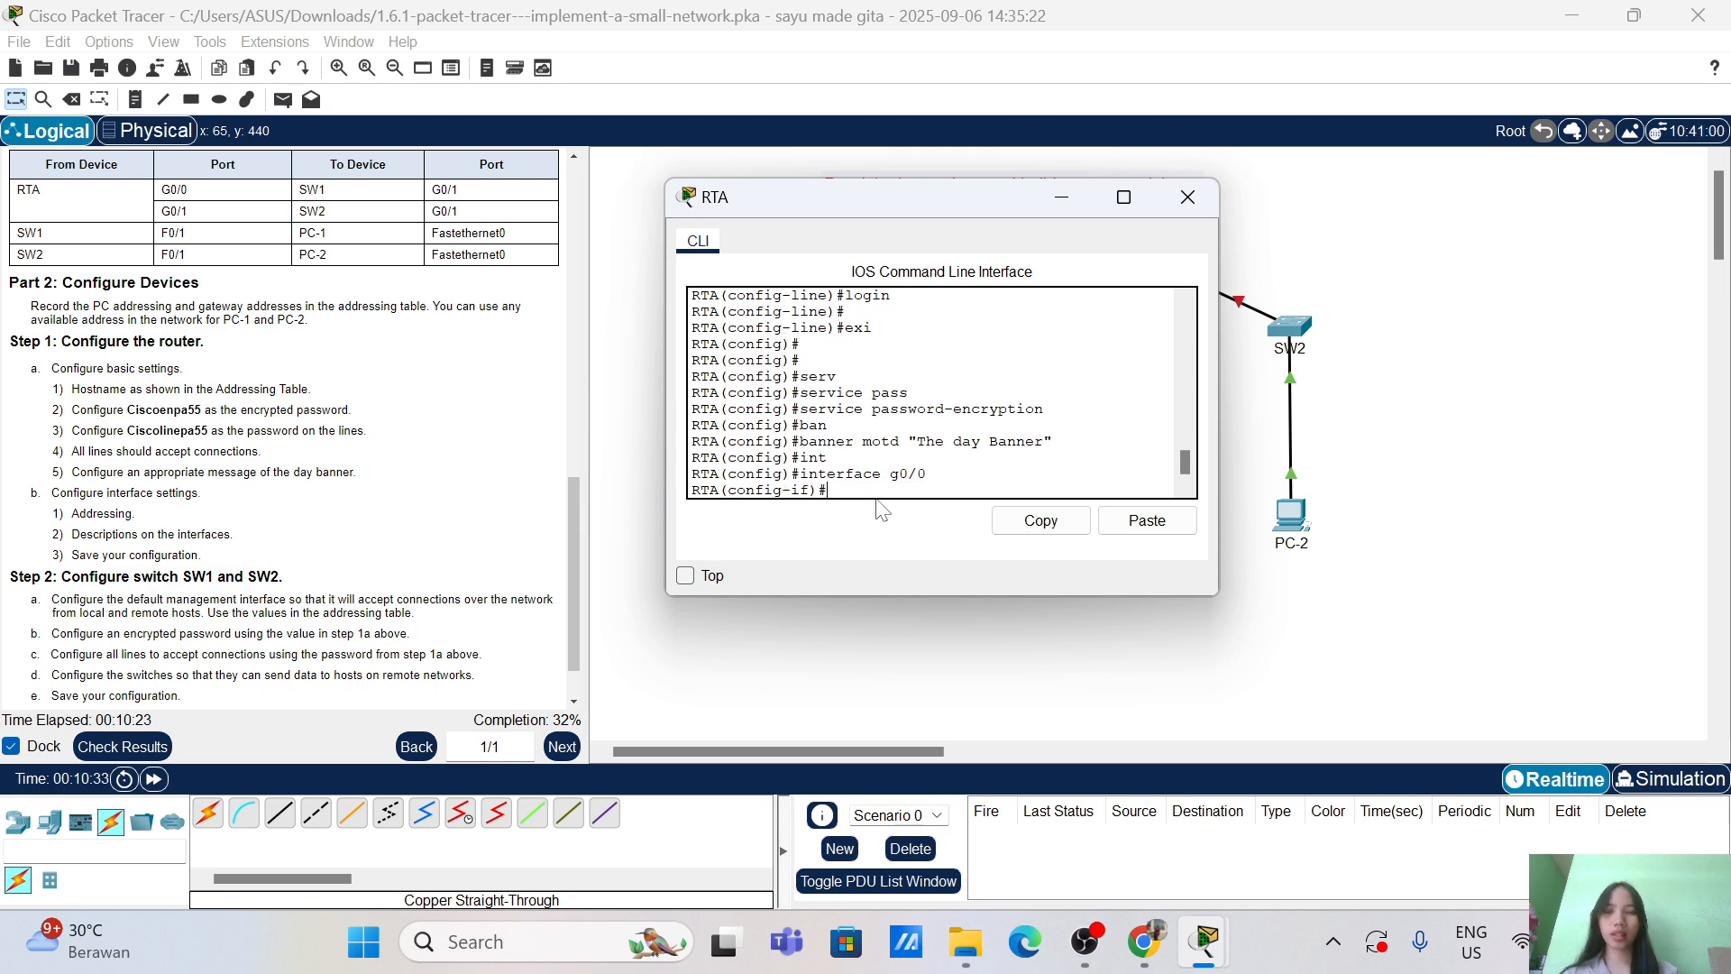
pyautogui.write('ip add')
pyautogui.press('Tab')
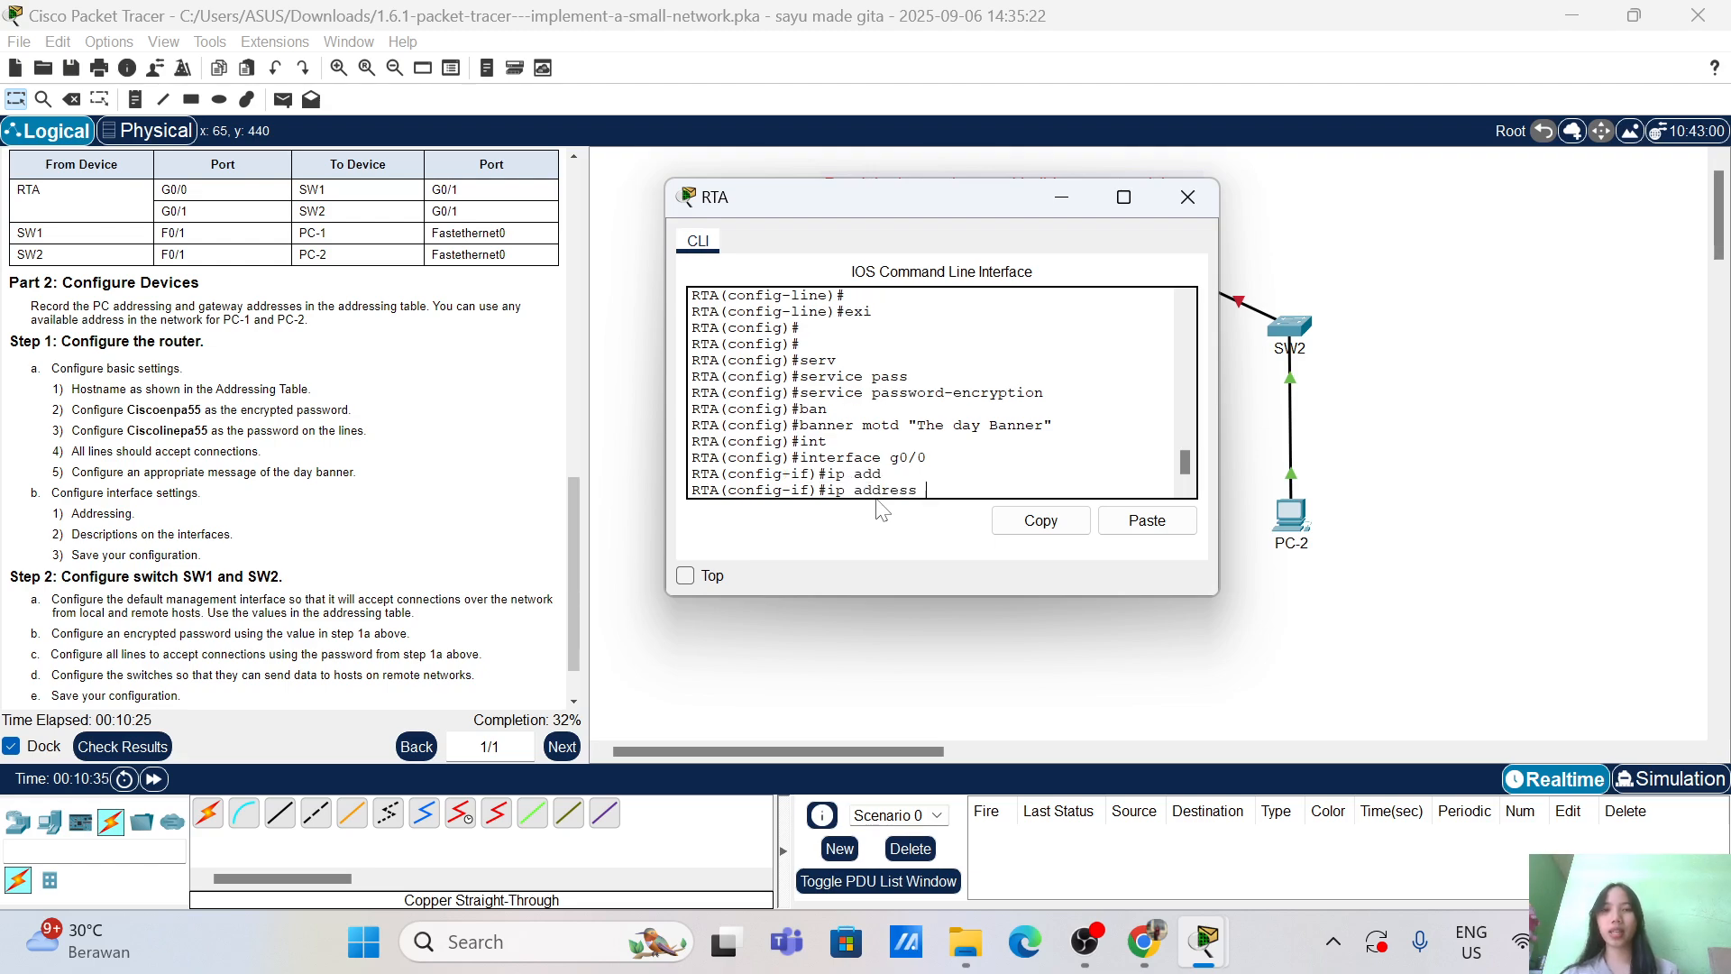
pyautogui.scroll(10, 284, 428)
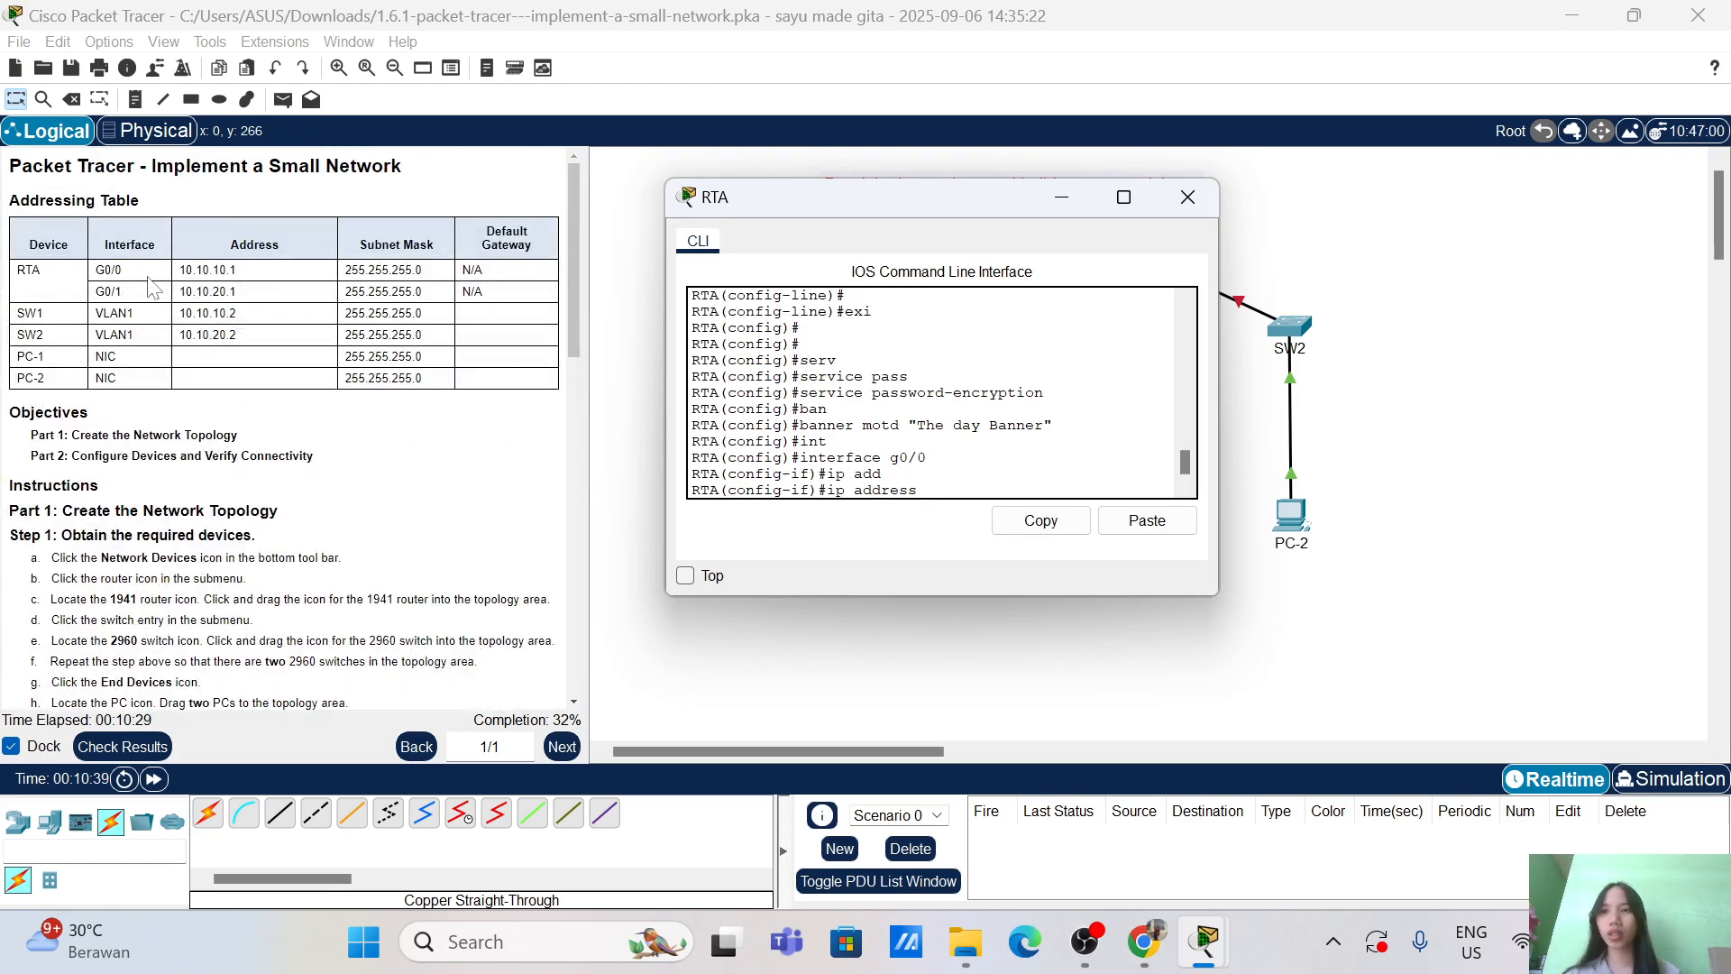
pyautogui.write('10')
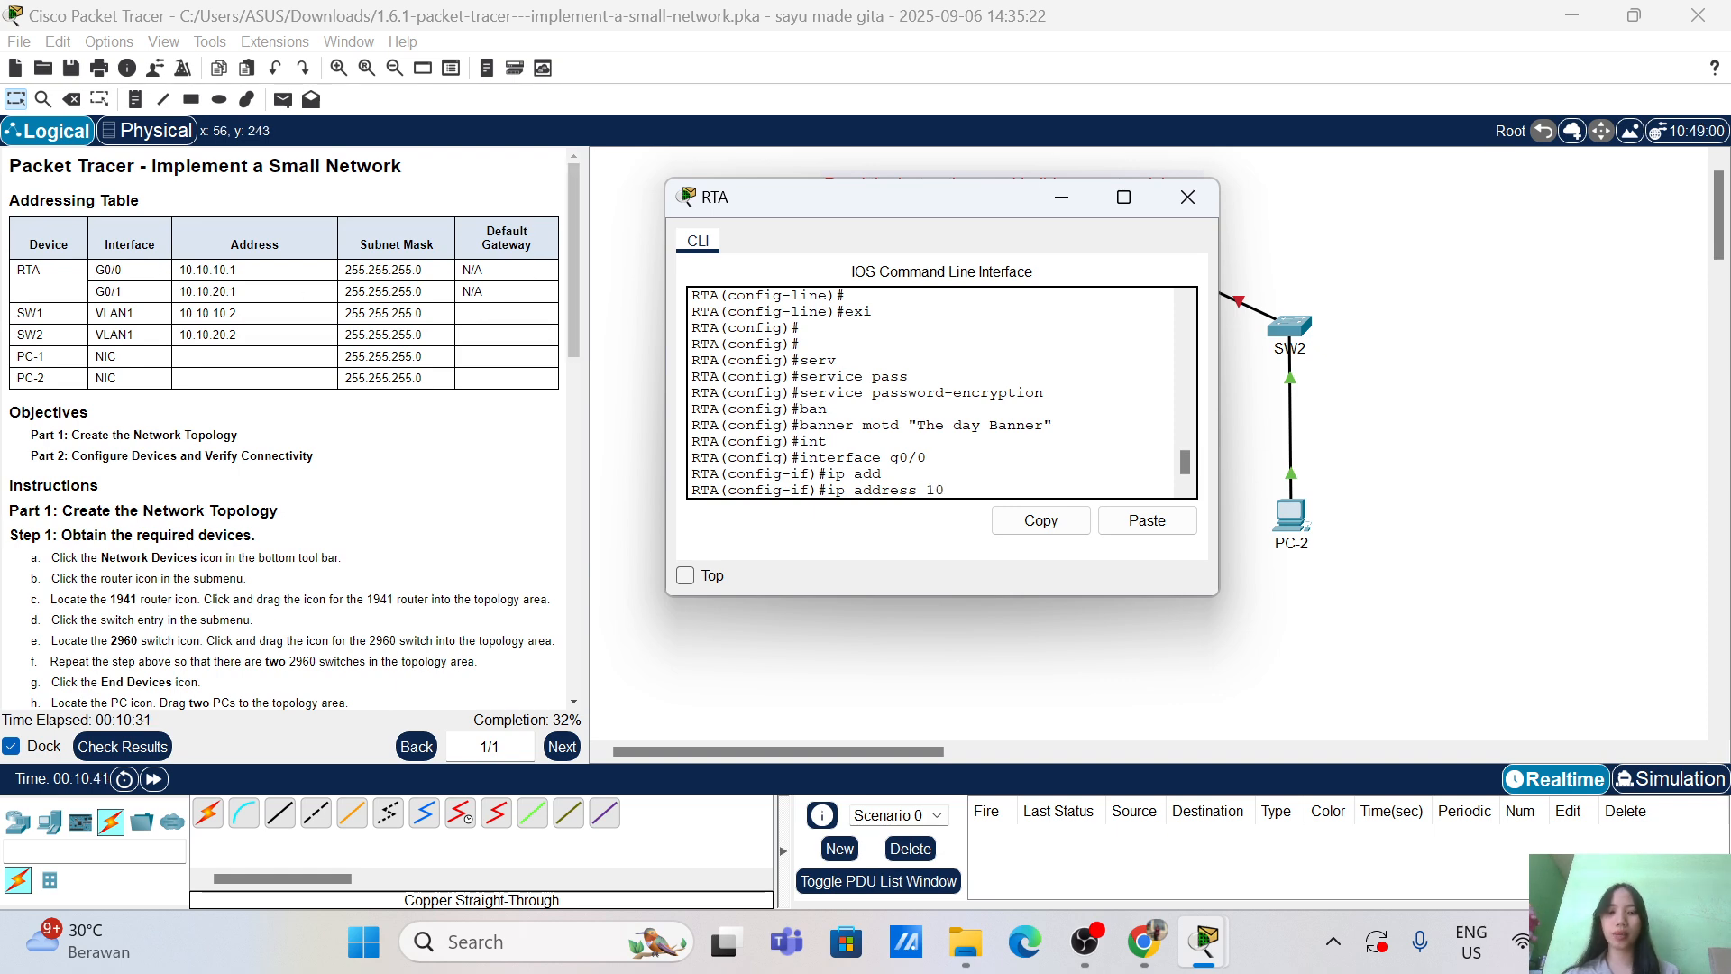
pyautogui.write('.10.10')
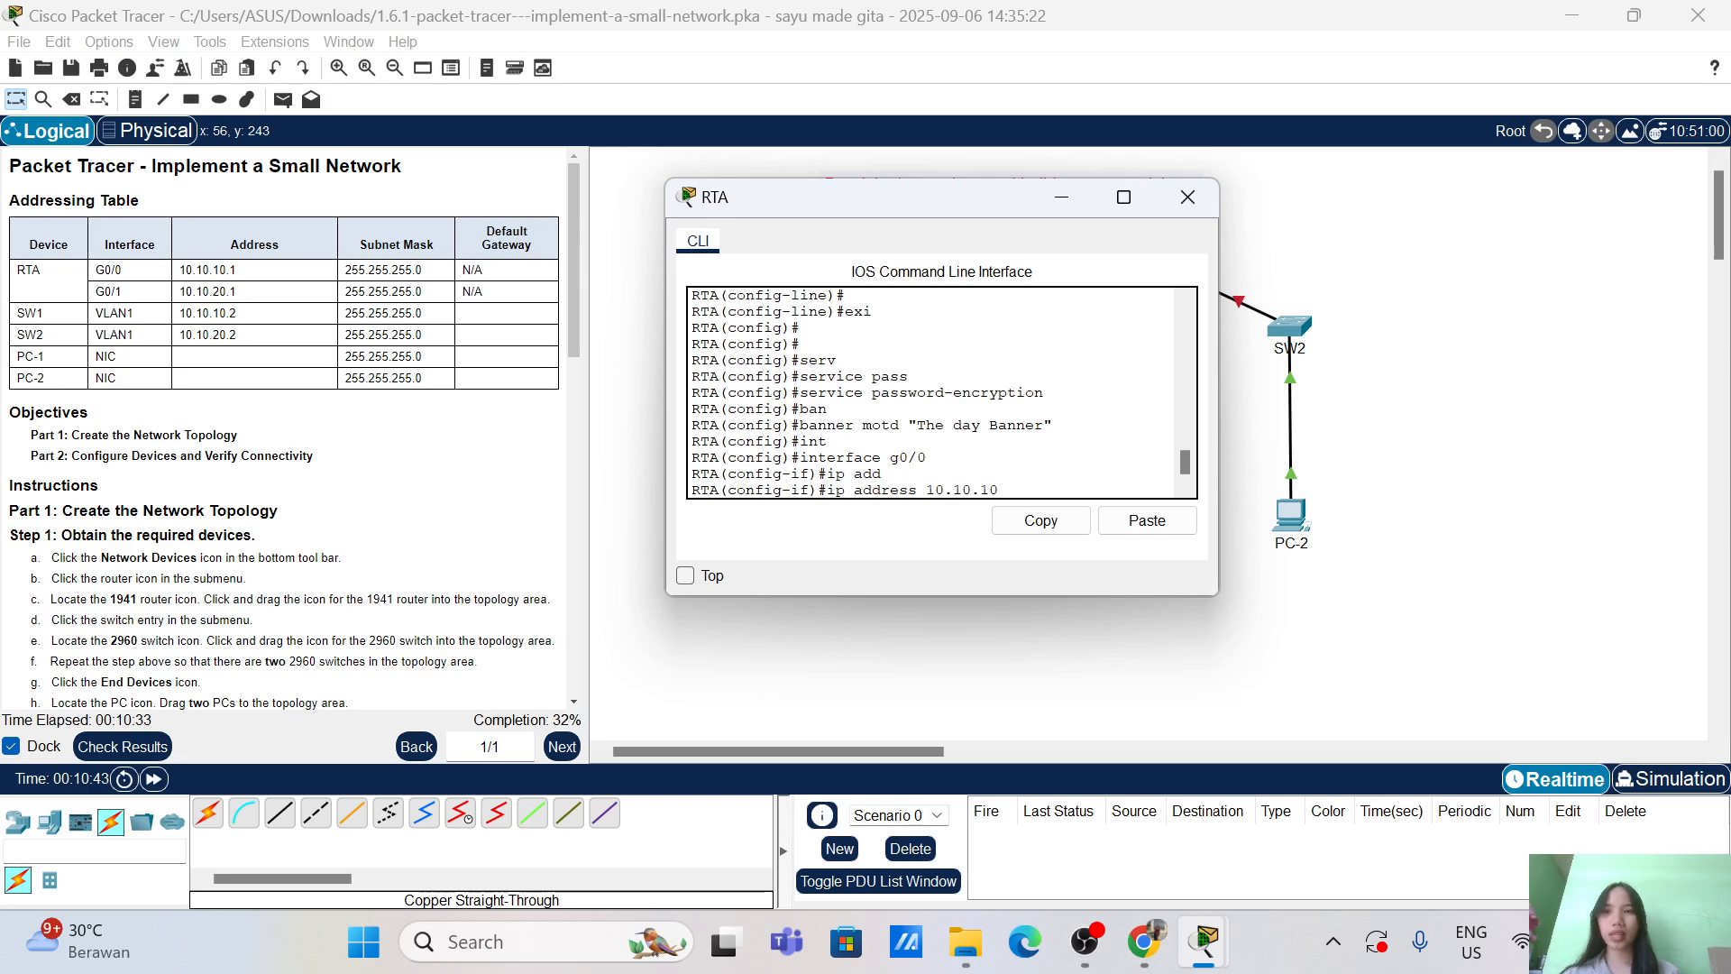
pyautogui.write('.1 25')
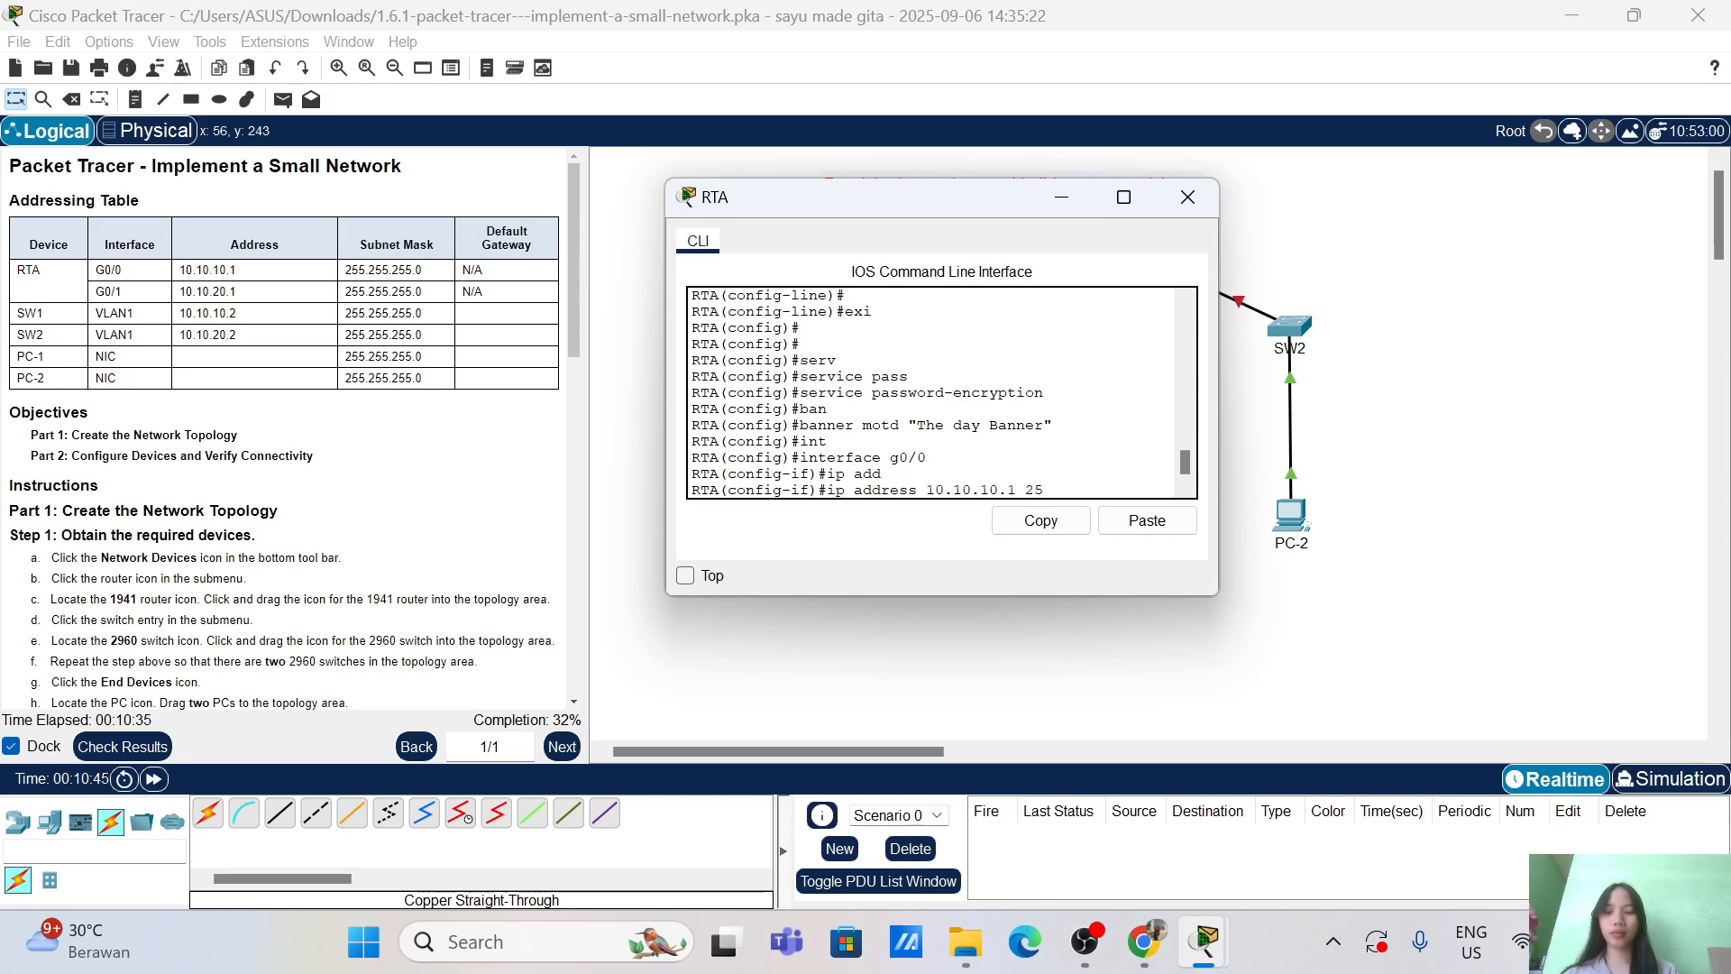
pyautogui.write('5.255.')
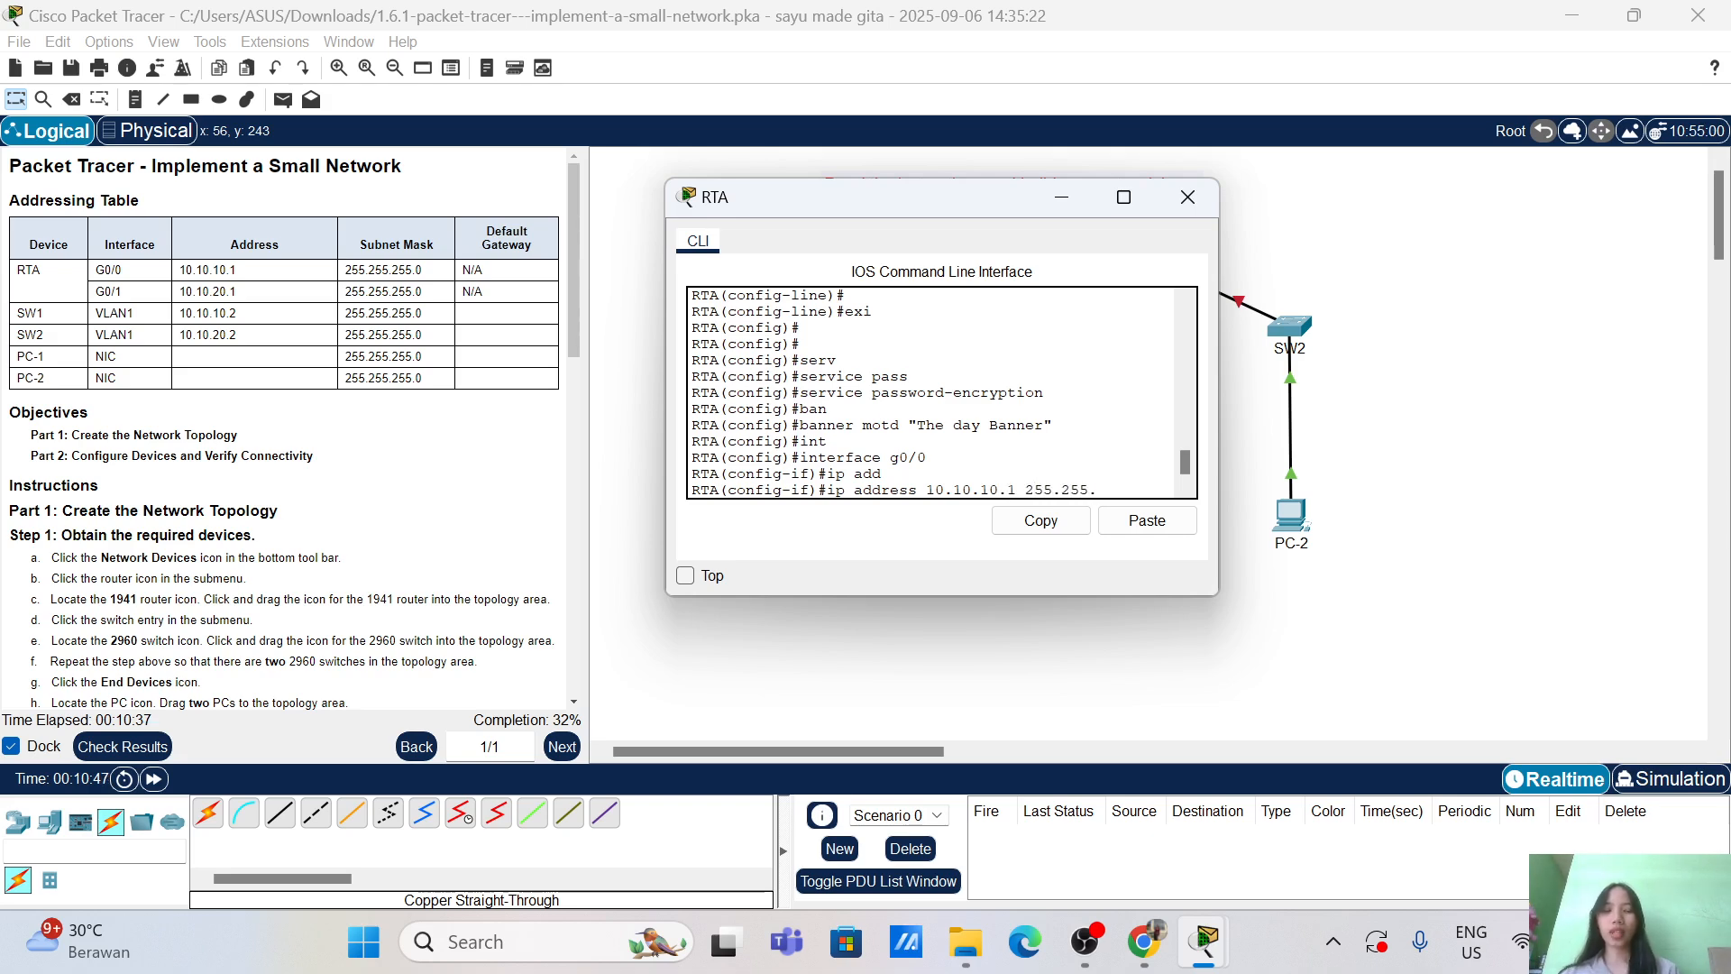
pyautogui.write('255.0')
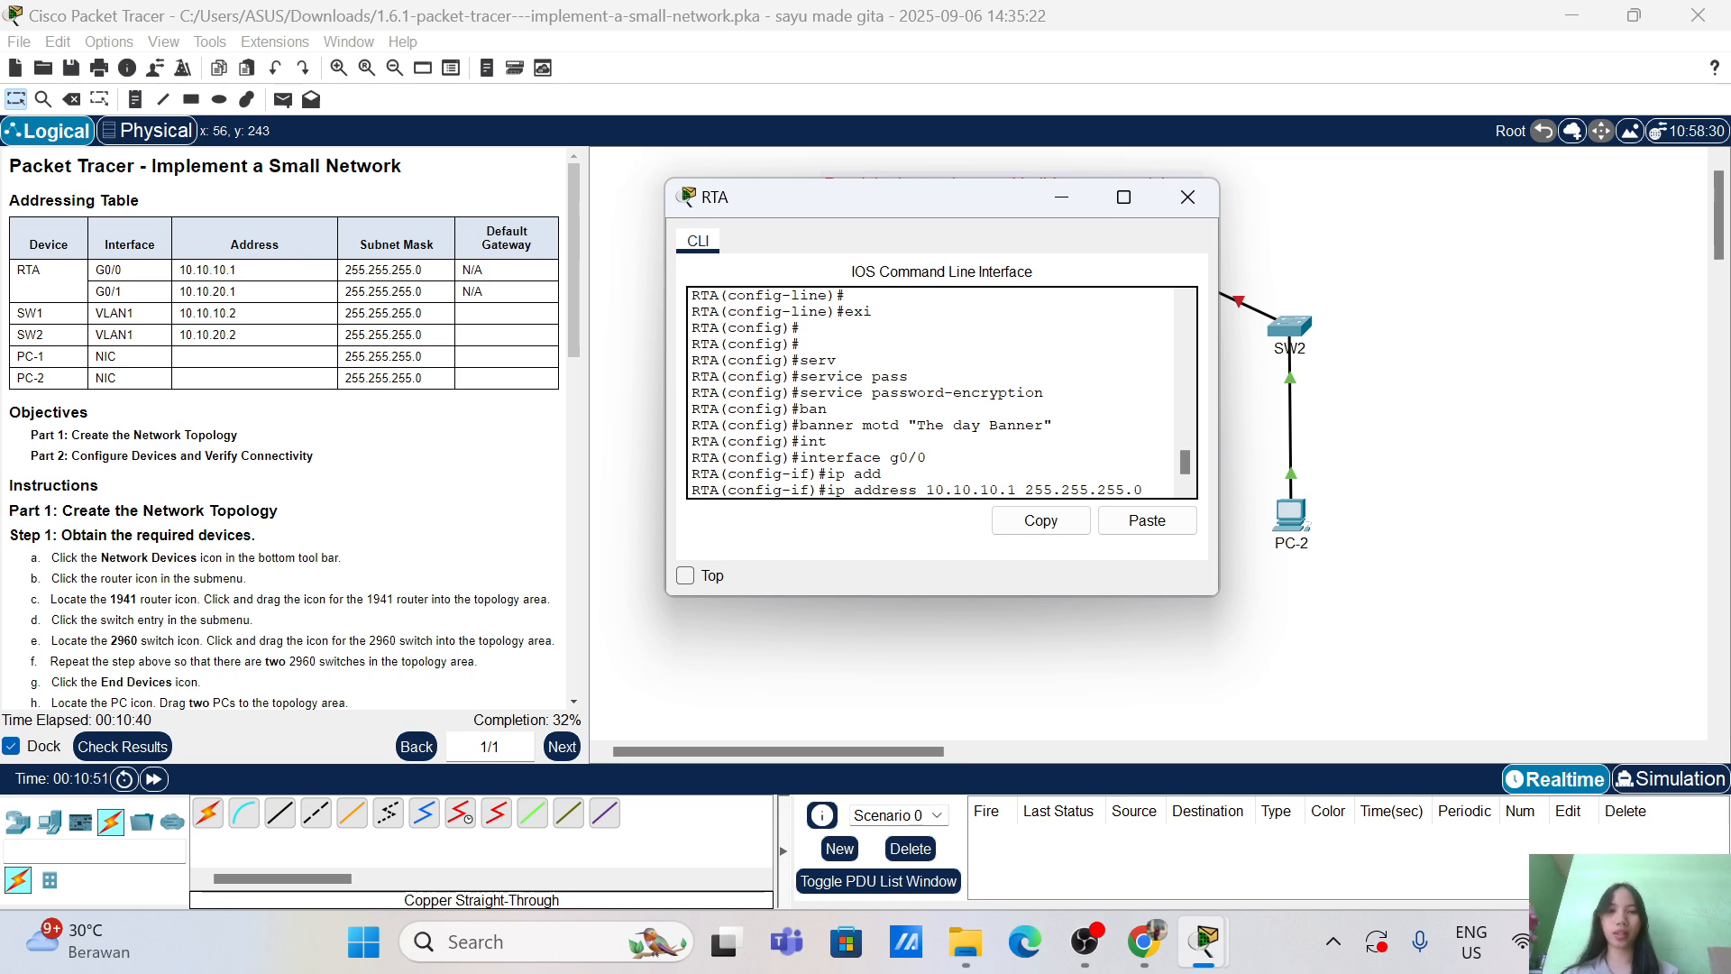
pyautogui.press('Return')
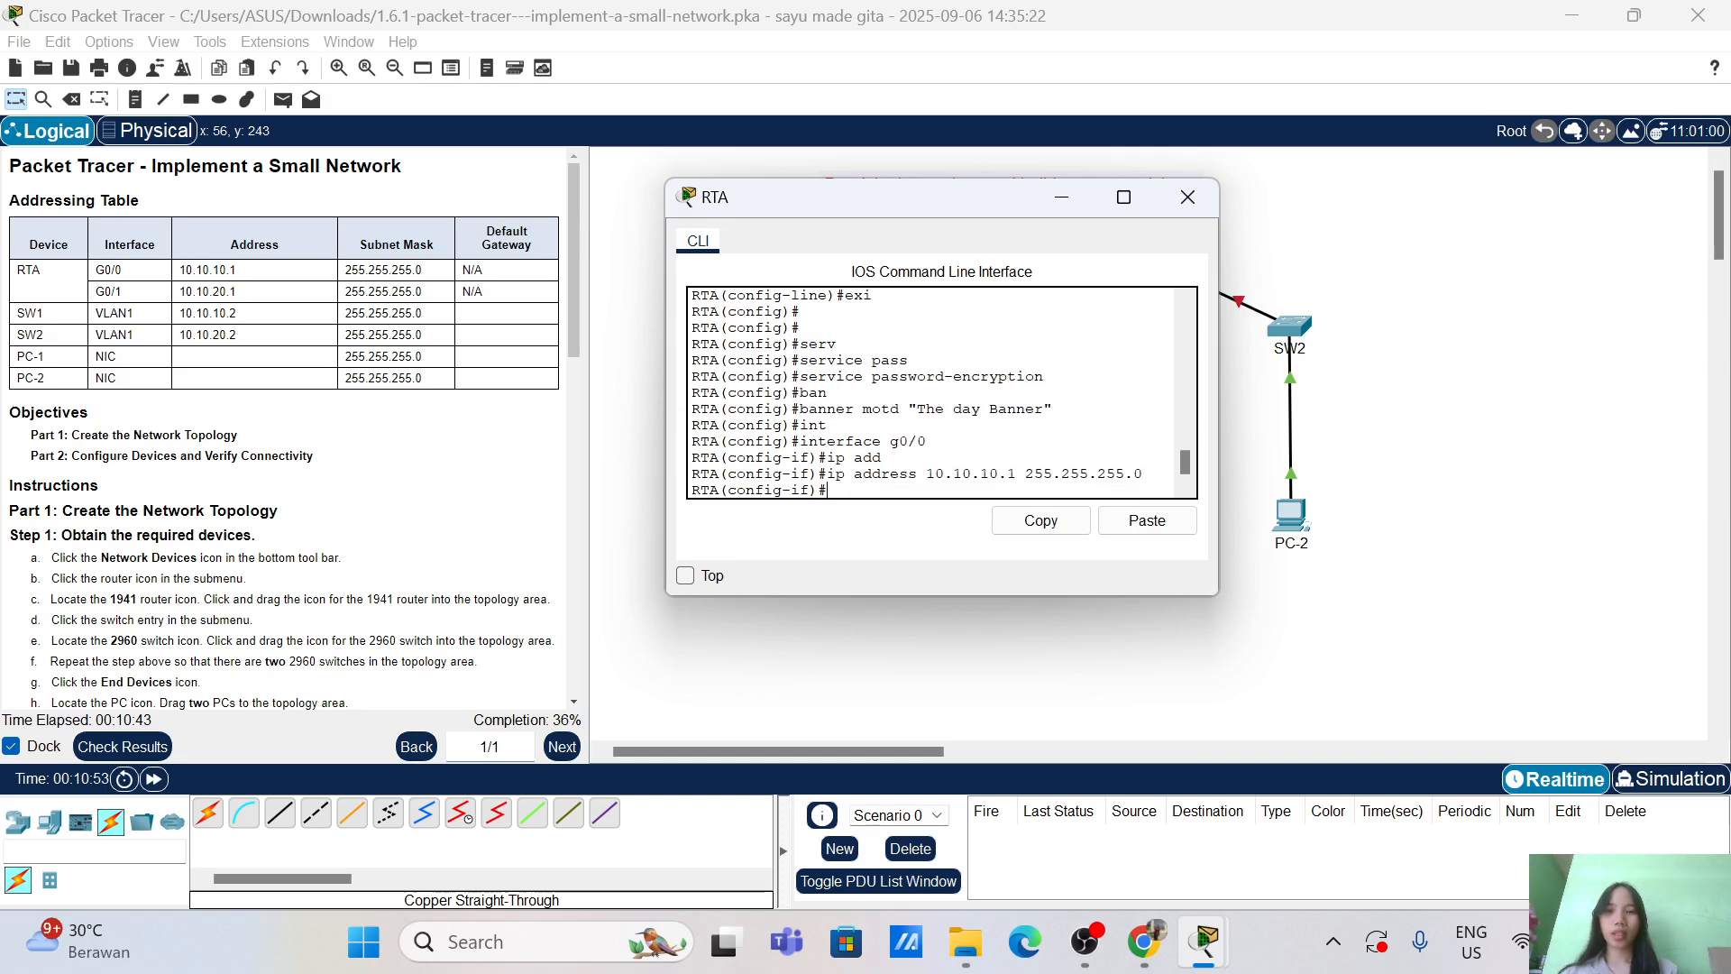
# Step: Describe G0/0 as 'Link to SW1', enable it with no shutdown, and exit the interface
pyautogui.write('des')
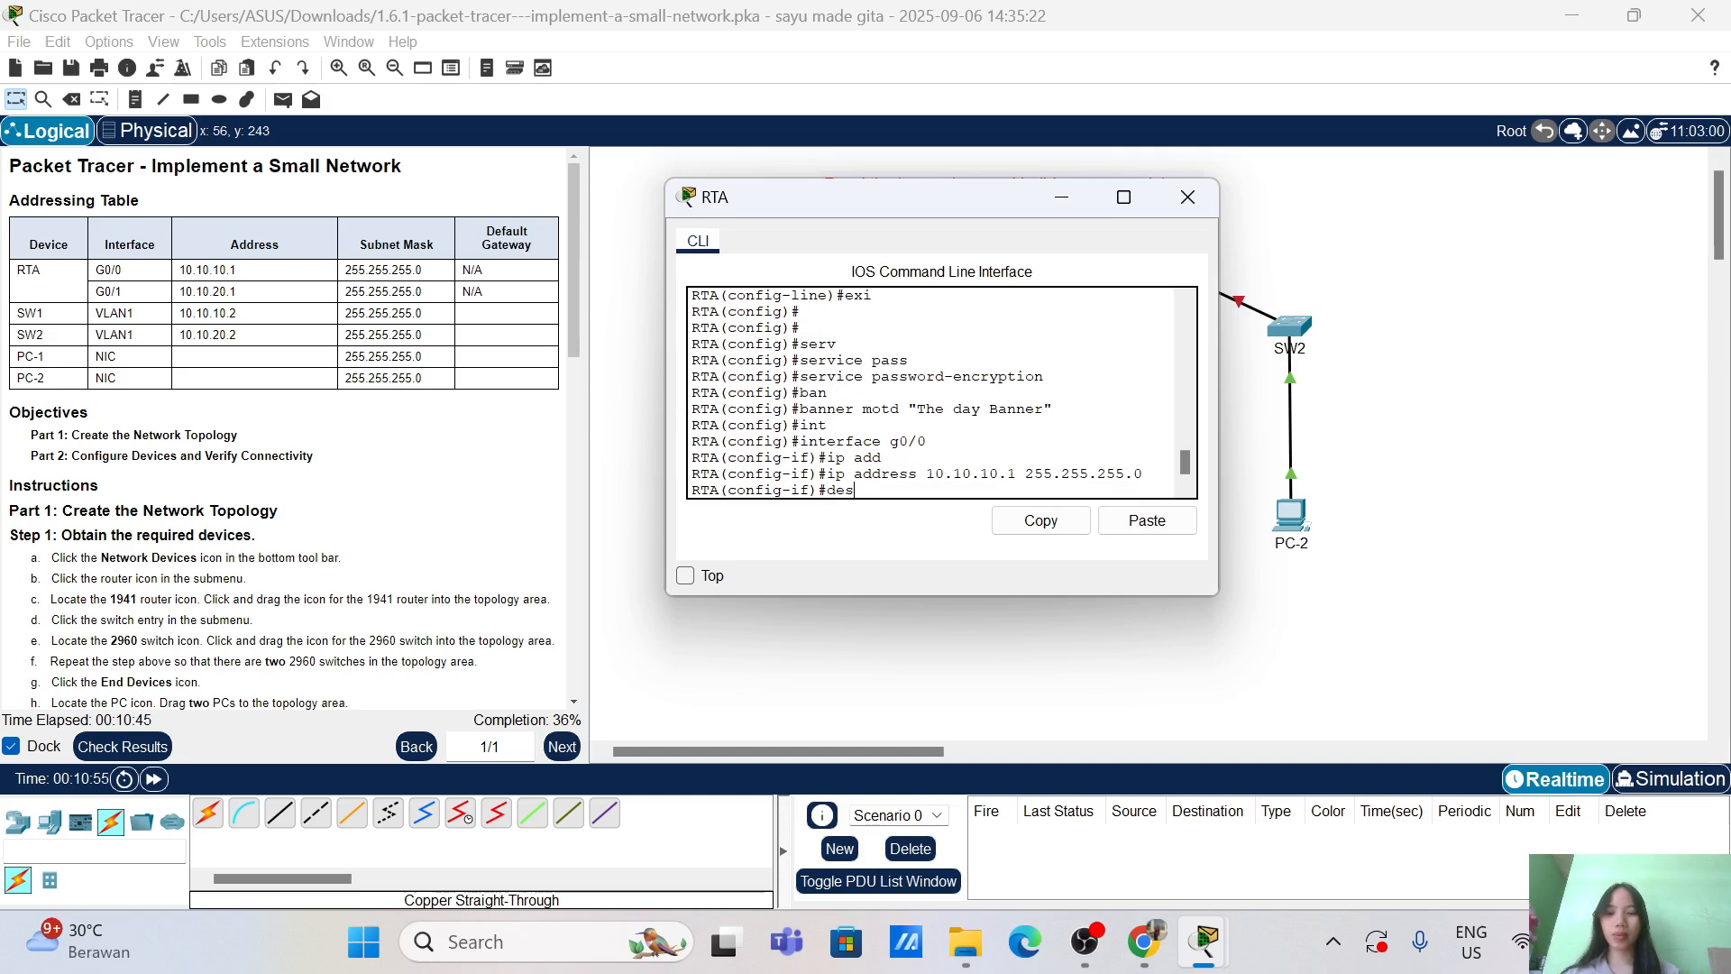
pyautogui.write('c')
pyautogui.press('Tab')
pyautogui.write('Li')
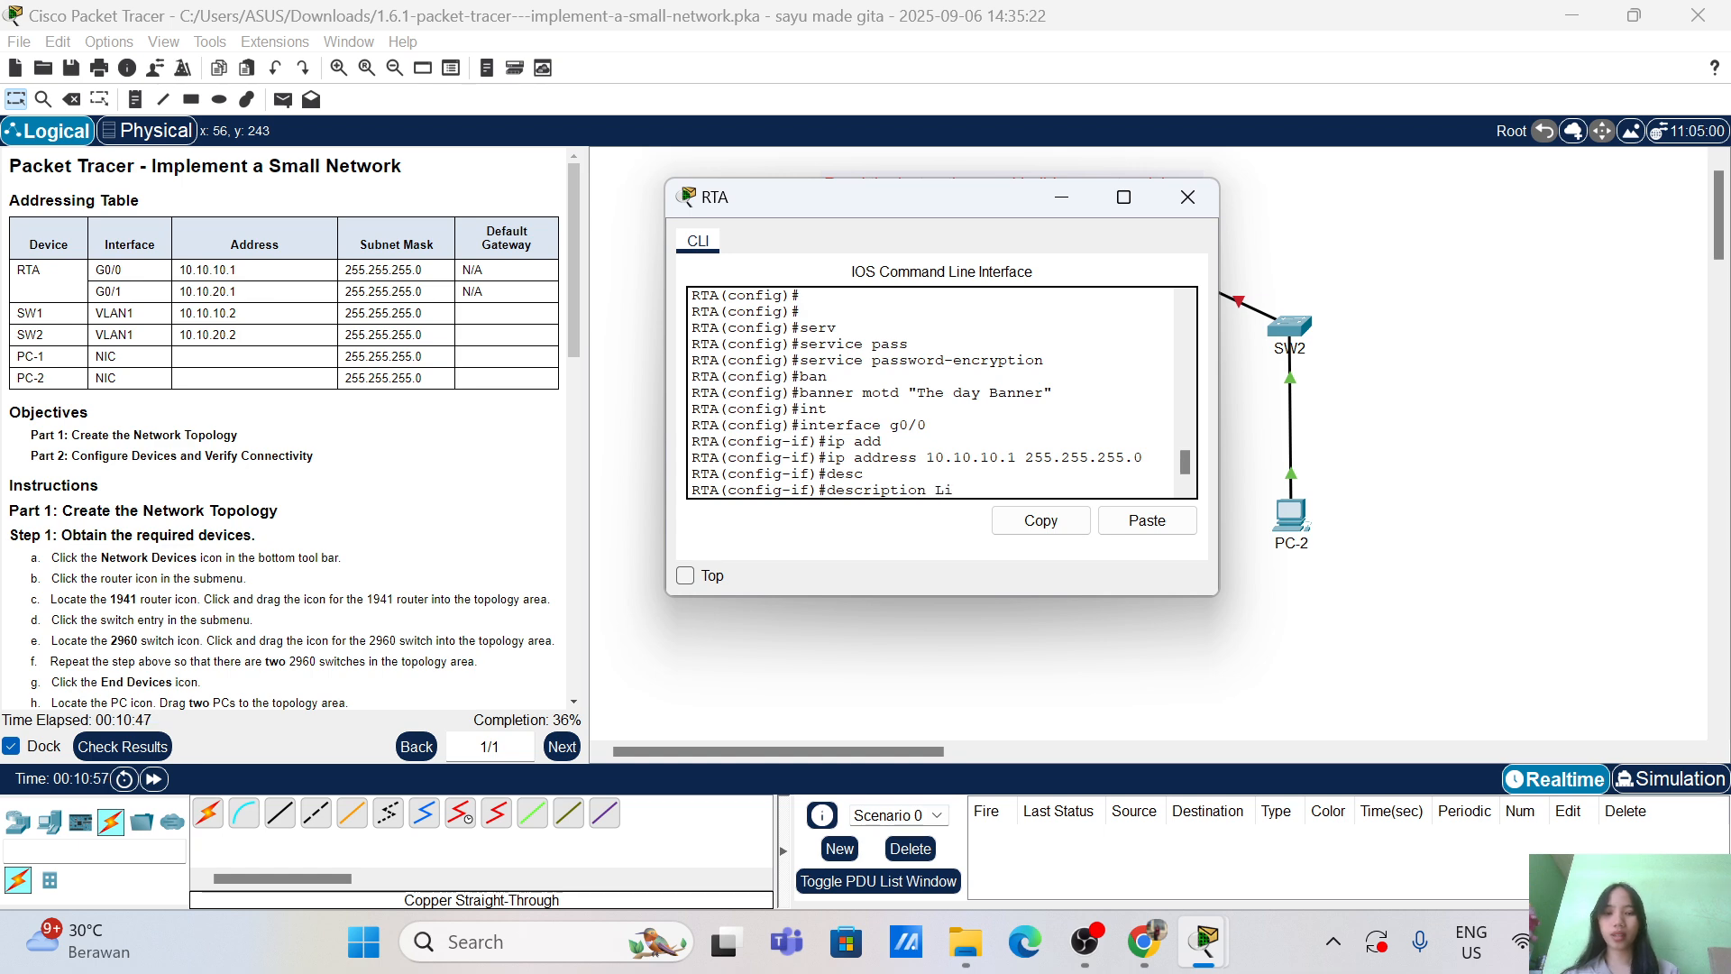
pyautogui.write('nk to')
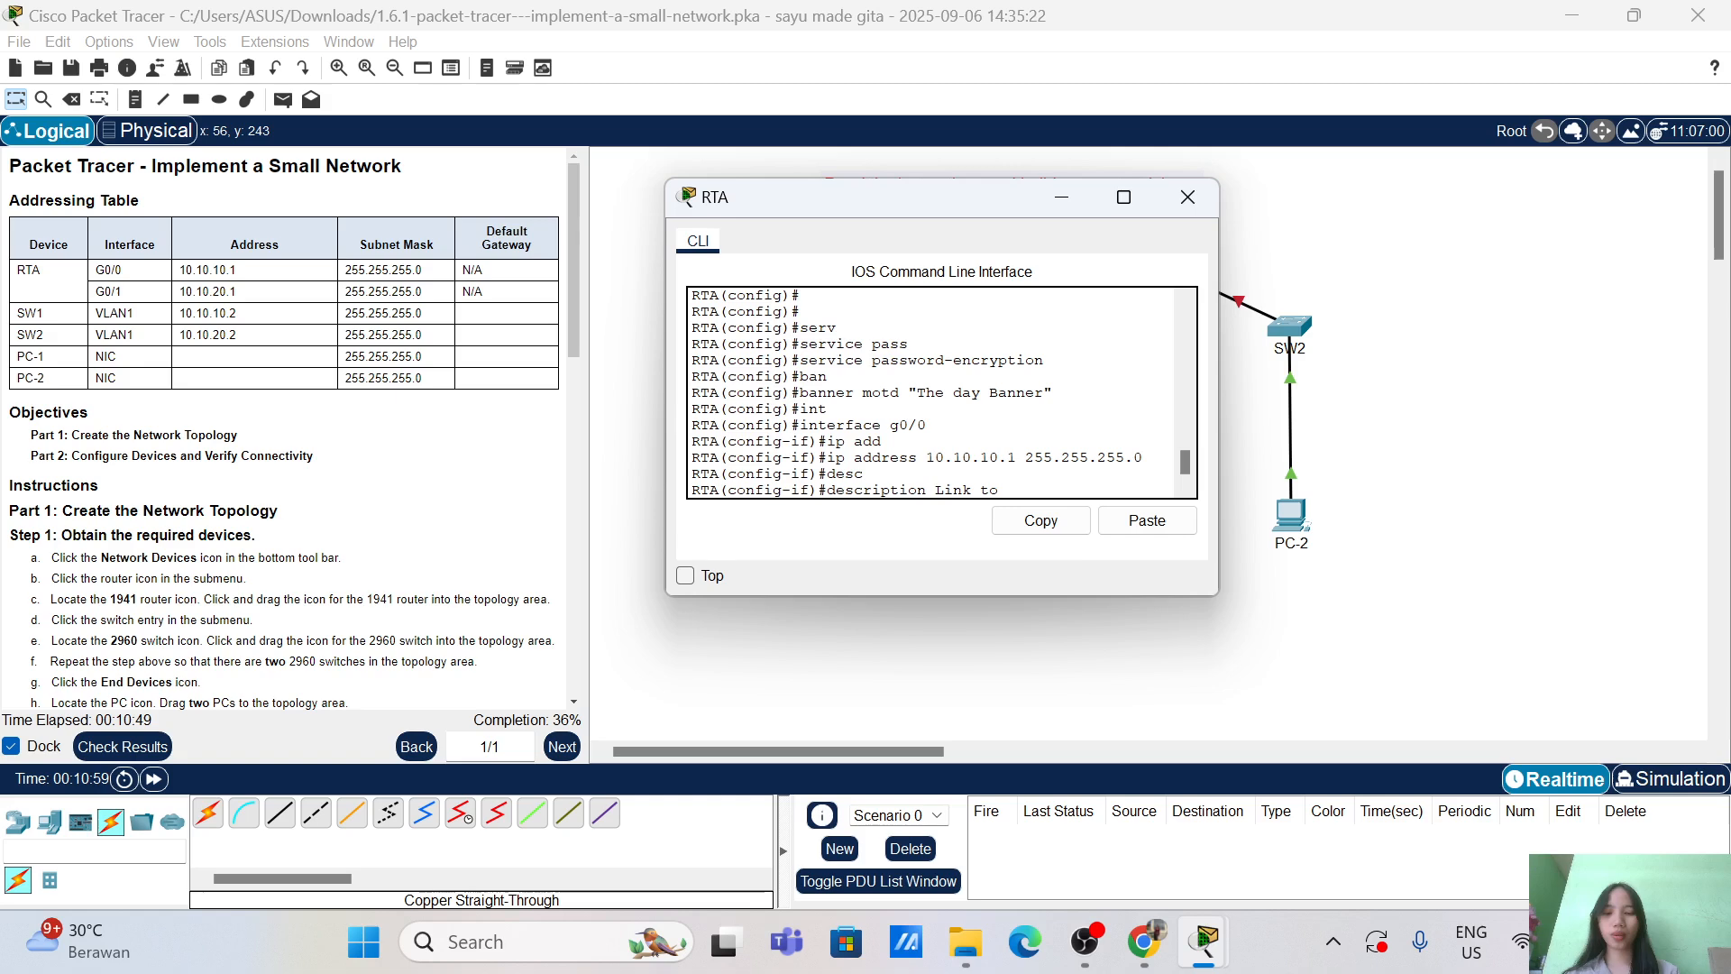
pyautogui.write(' SW1')
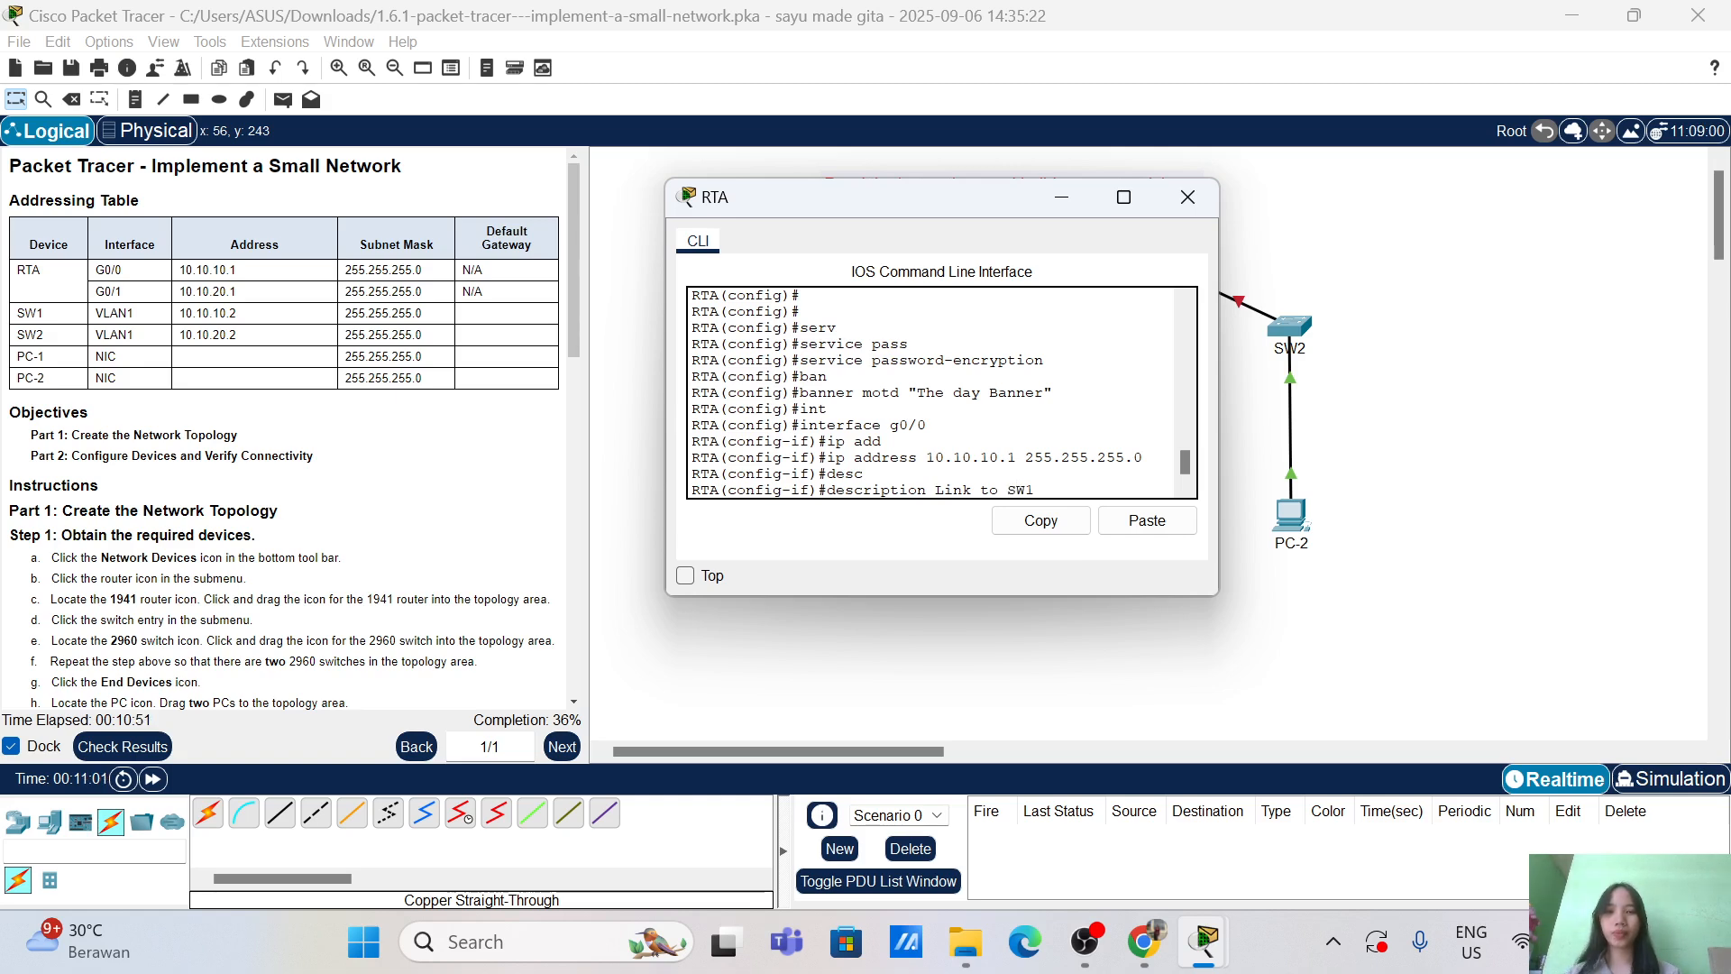
pyautogui.press('Return')
pyautogui.write('no sh')
pyautogui.press('Tab')
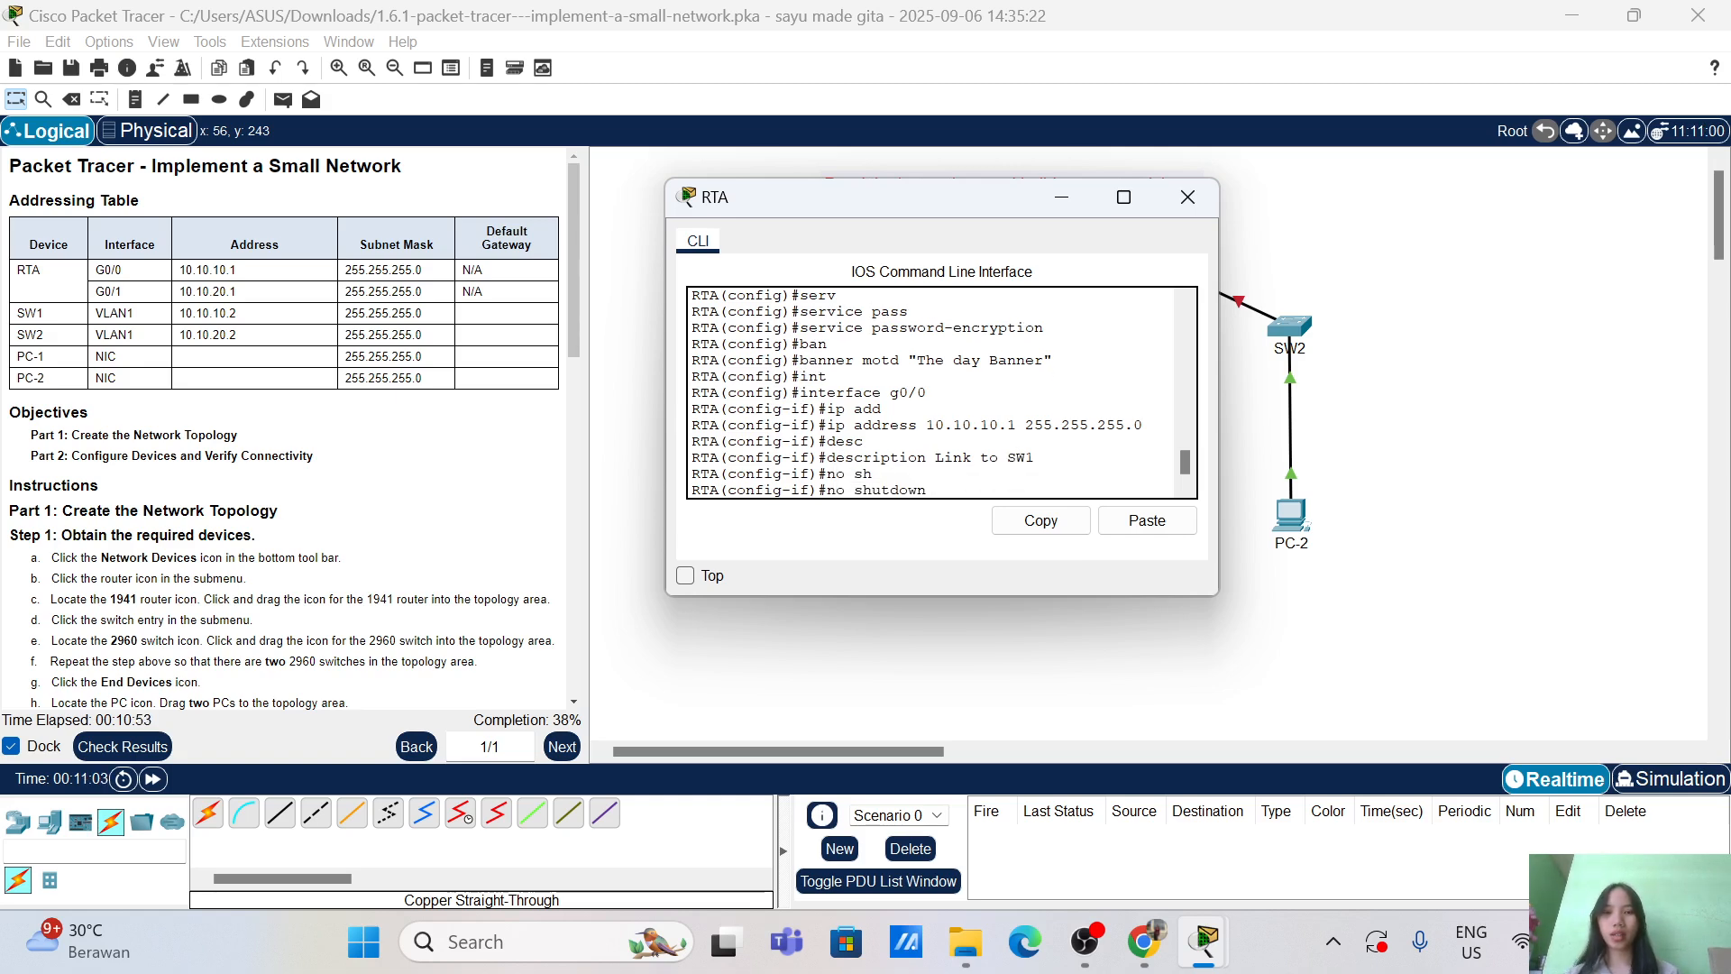
pyautogui.press('Return')
pyautogui.write('exit')
pyautogui.press('Return')
pyautogui.press('Return')
pyautogui.press('Return')
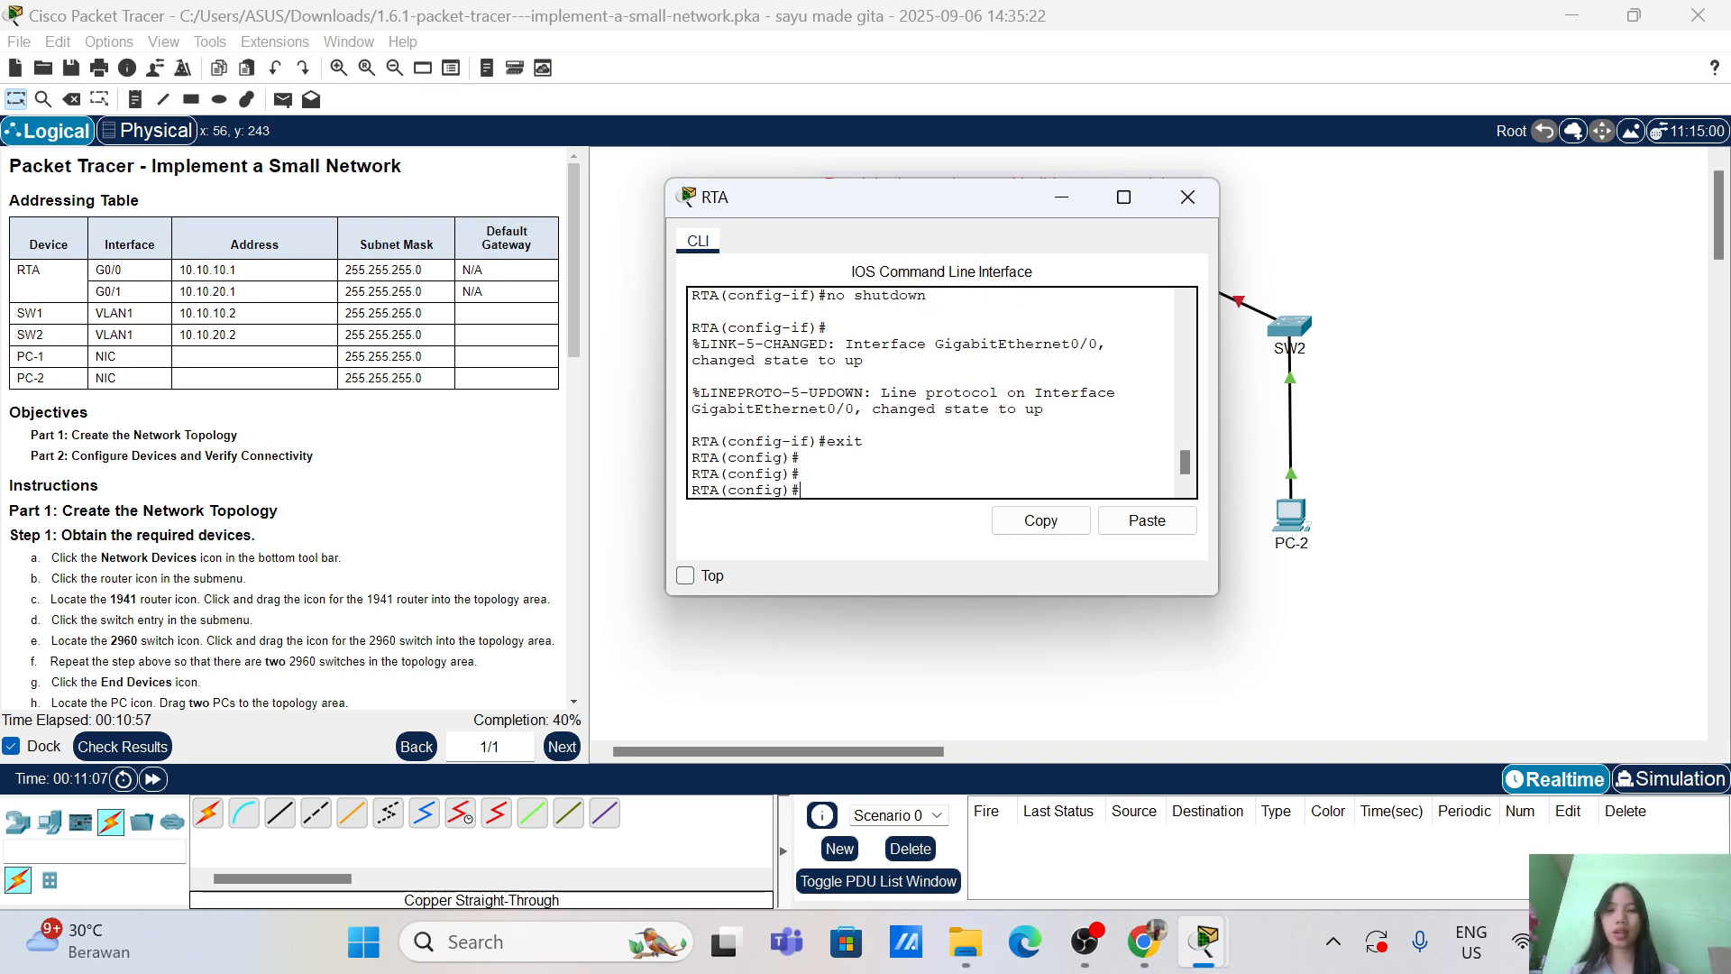
# Step: Assign RTA's G0/1 the address 10.10.20.1 with mask 255.255.255.0
pyautogui.write('int')
pyautogui.press('Tab')
pyautogui.write('g')
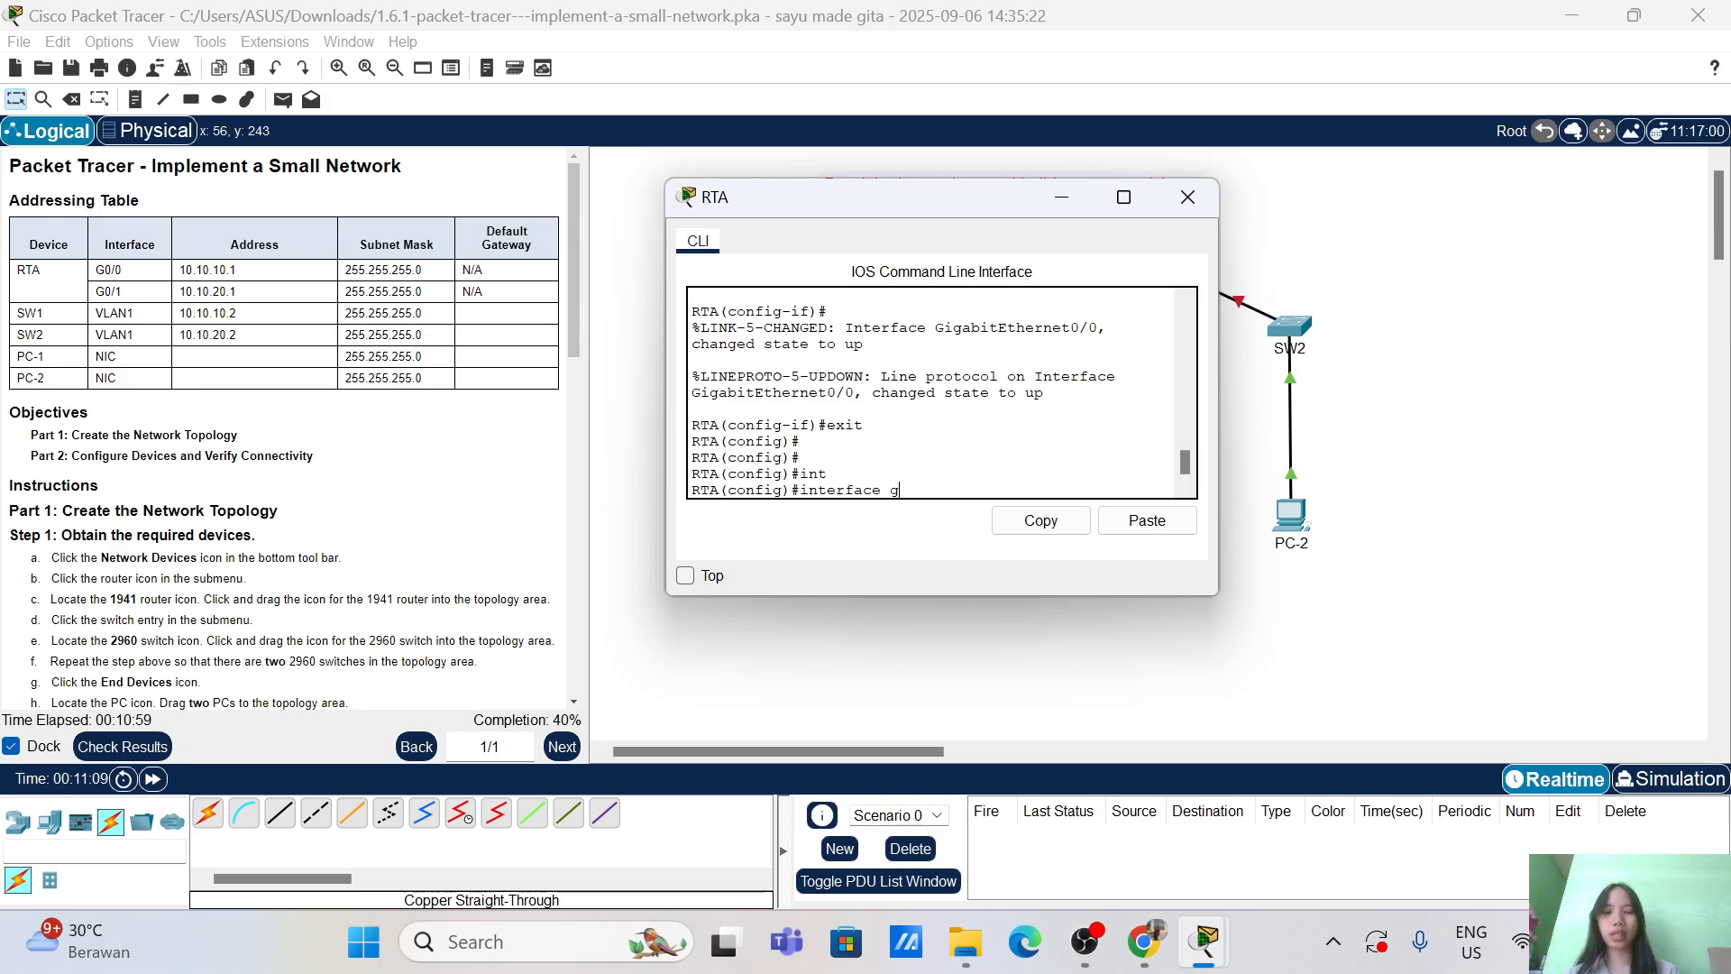
pyautogui.write('0/1')
pyautogui.press('Return')
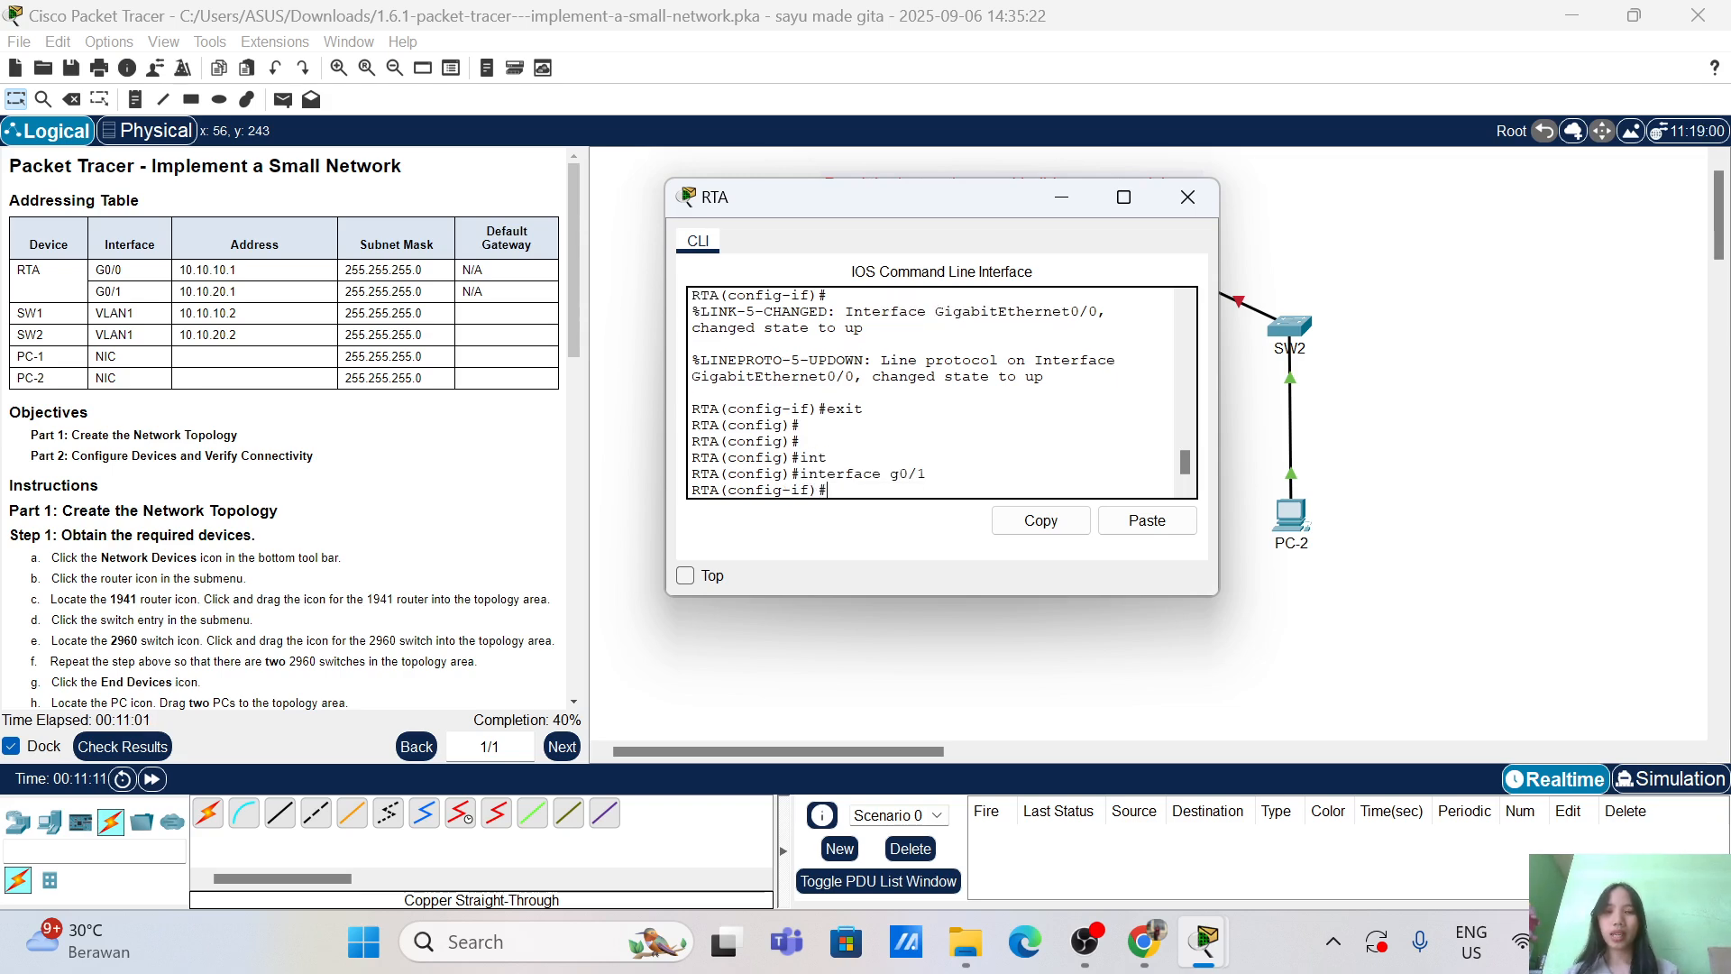
pyautogui.write('ip ad')
pyautogui.press('Tab')
pyautogui.write('10')
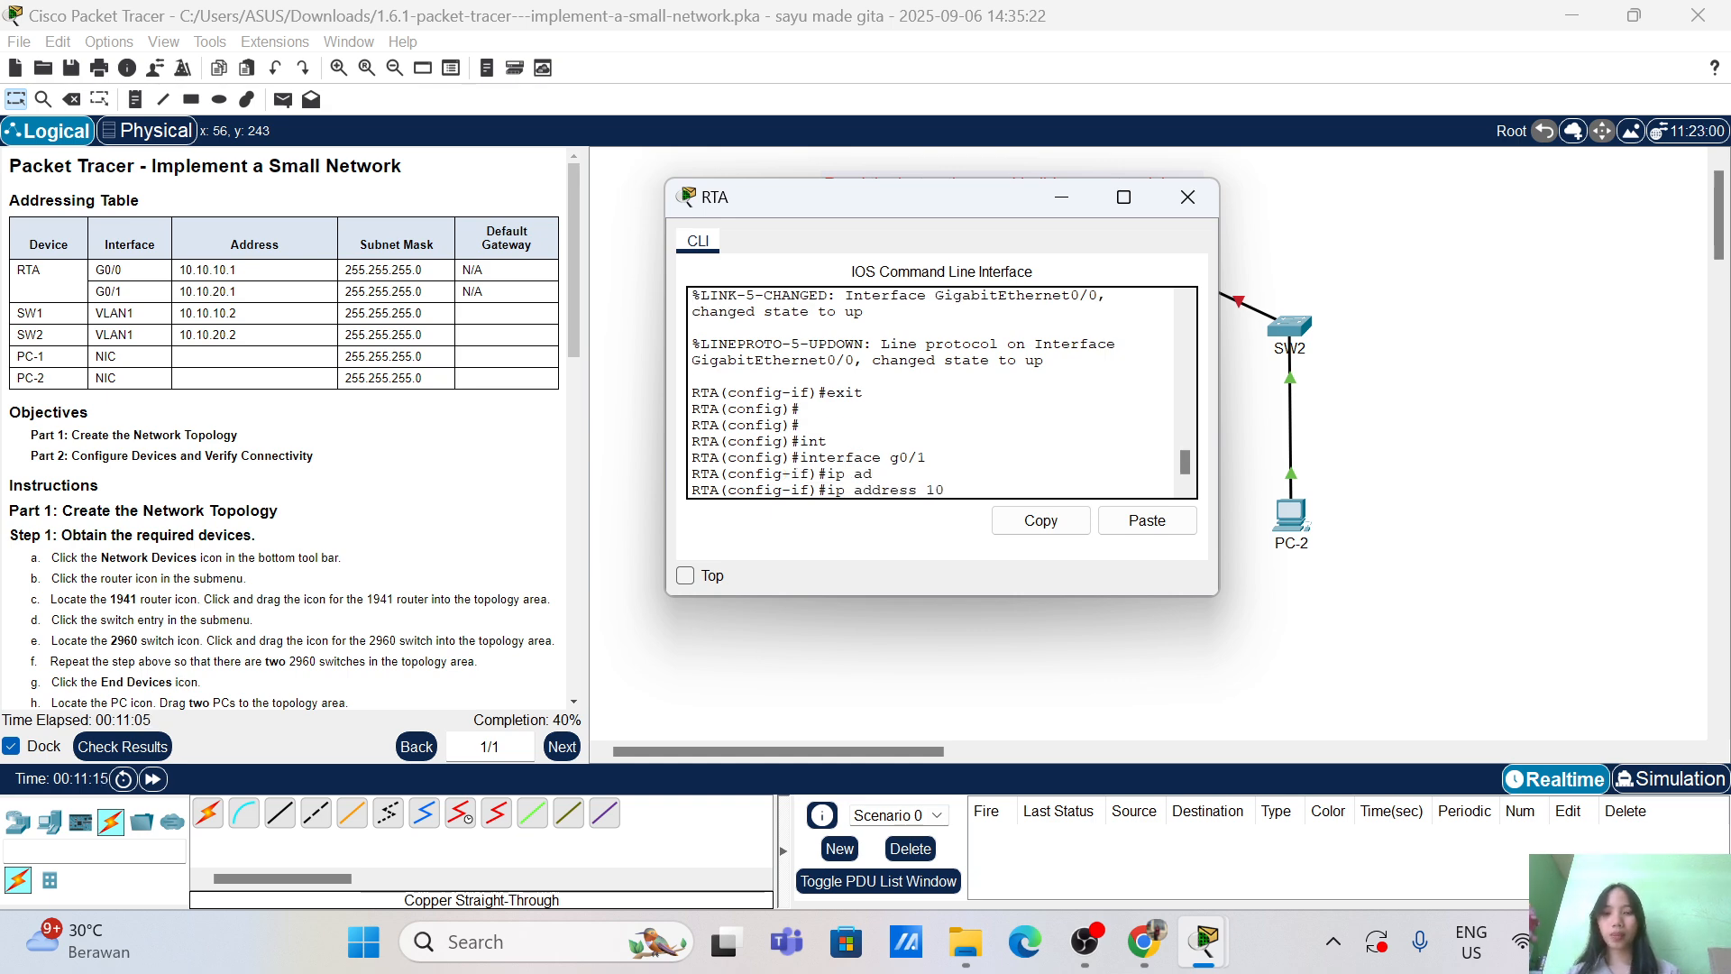
pyautogui.write('.10.20')
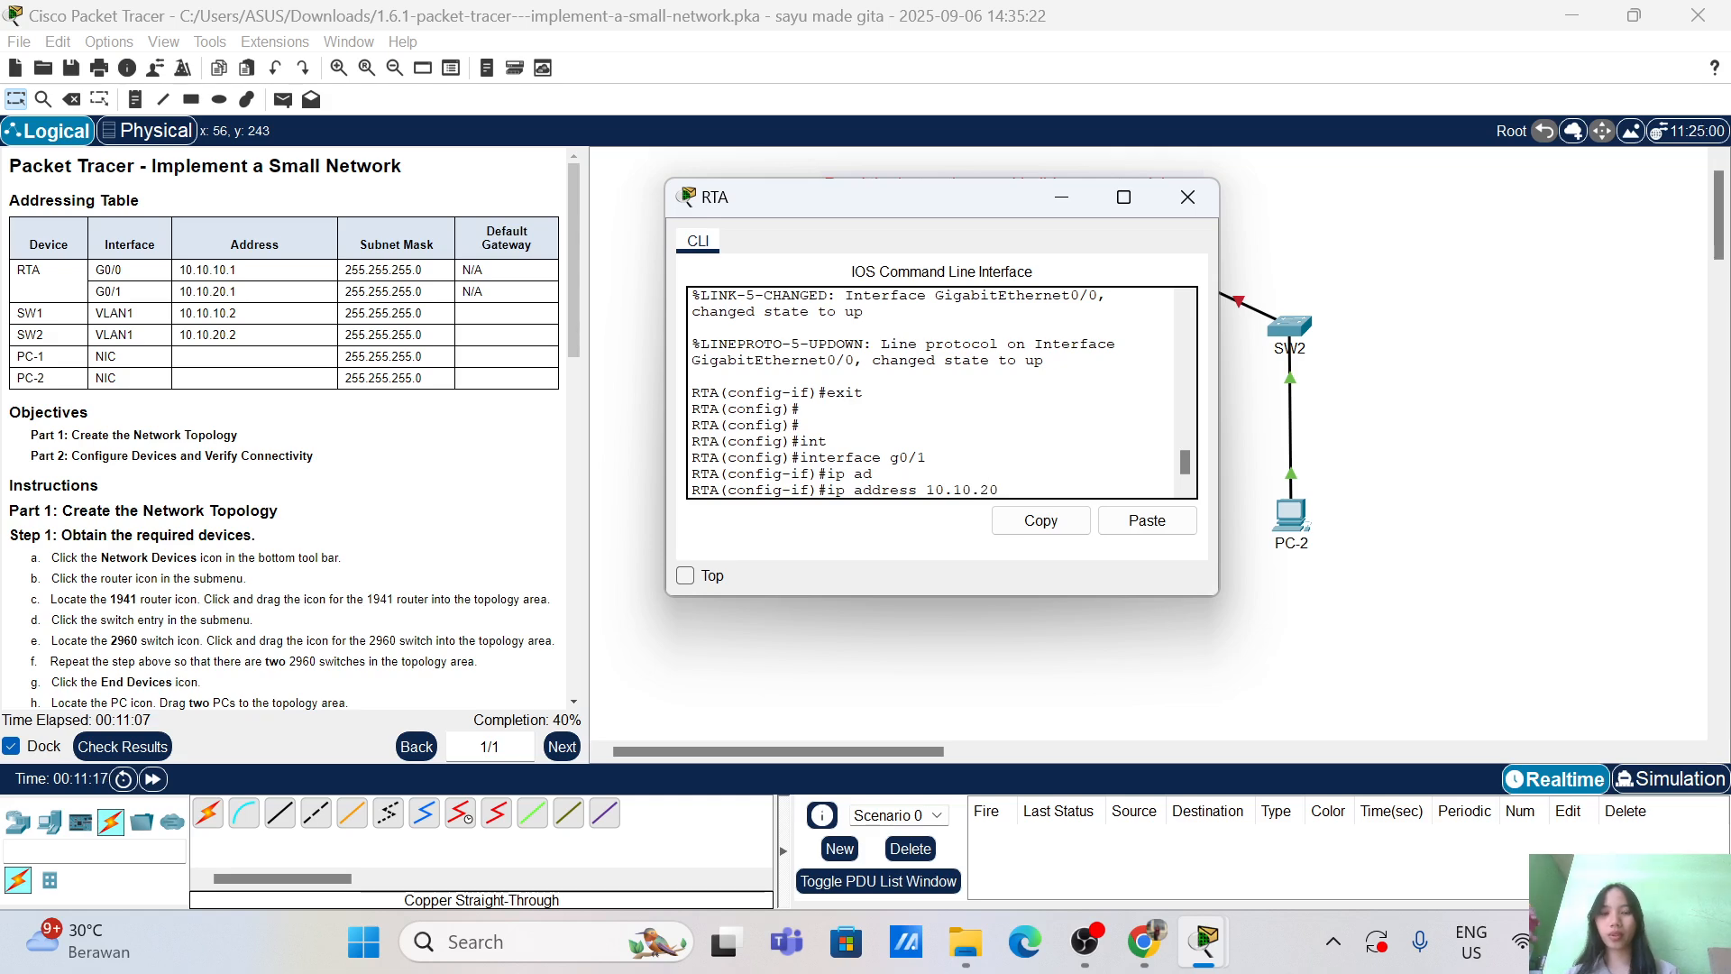
pyautogui.write('.1 255')
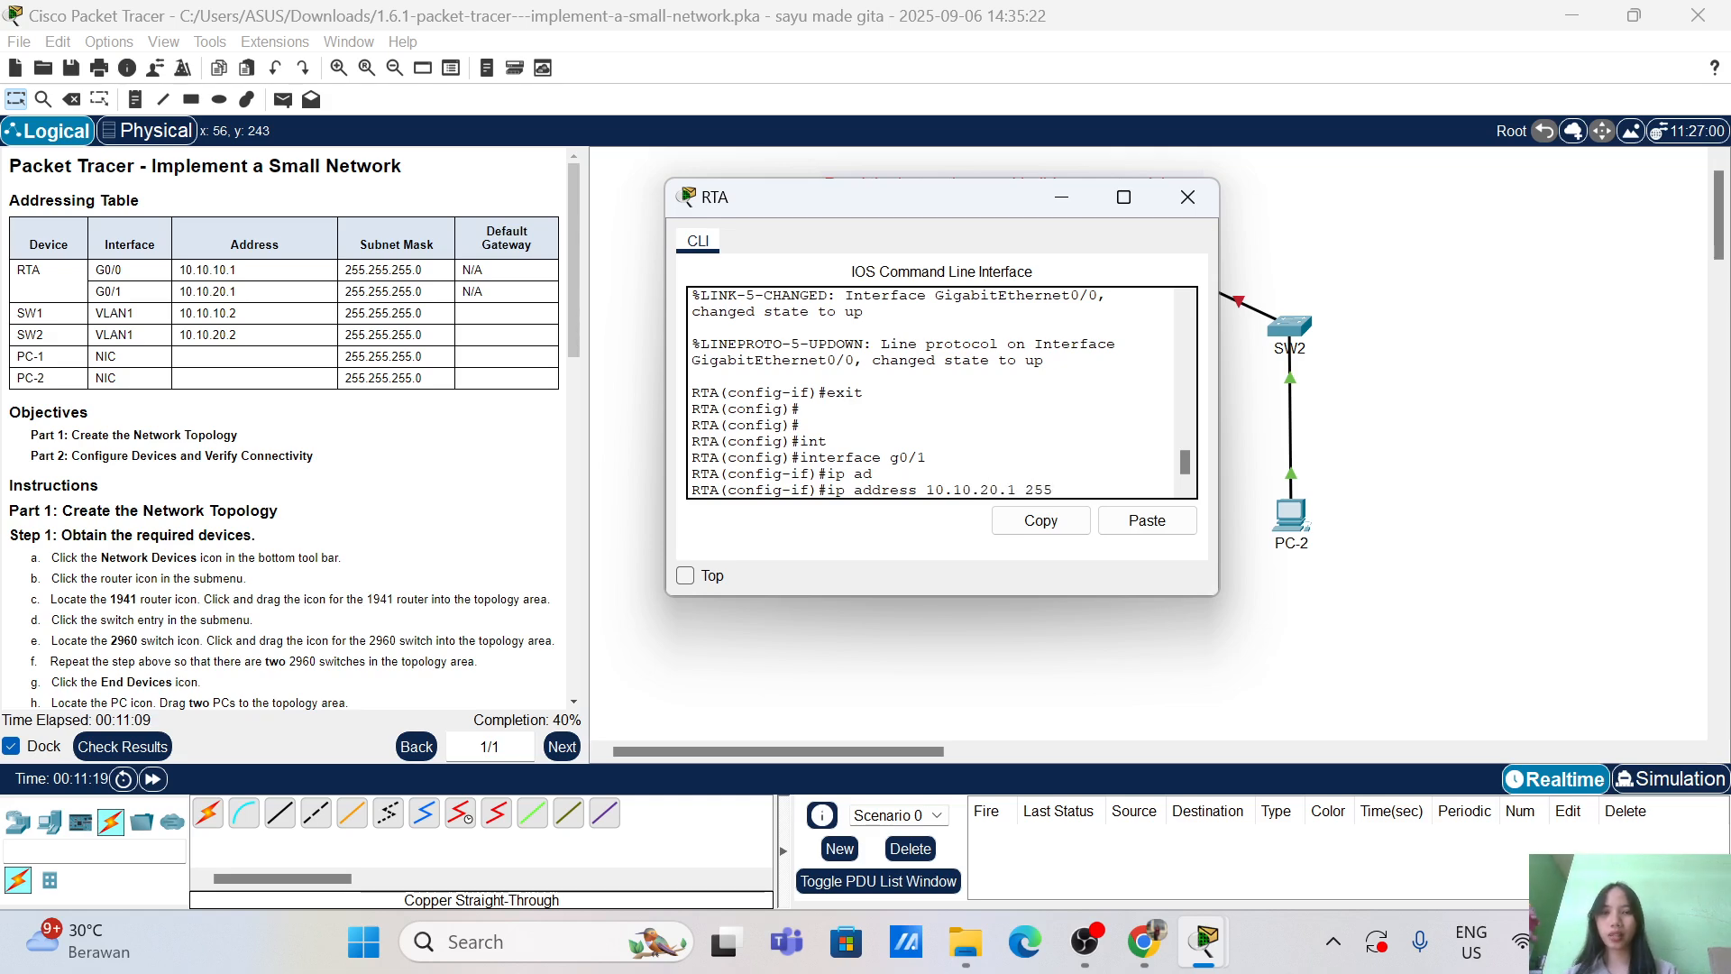
pyautogui.write('.255.255.2545')
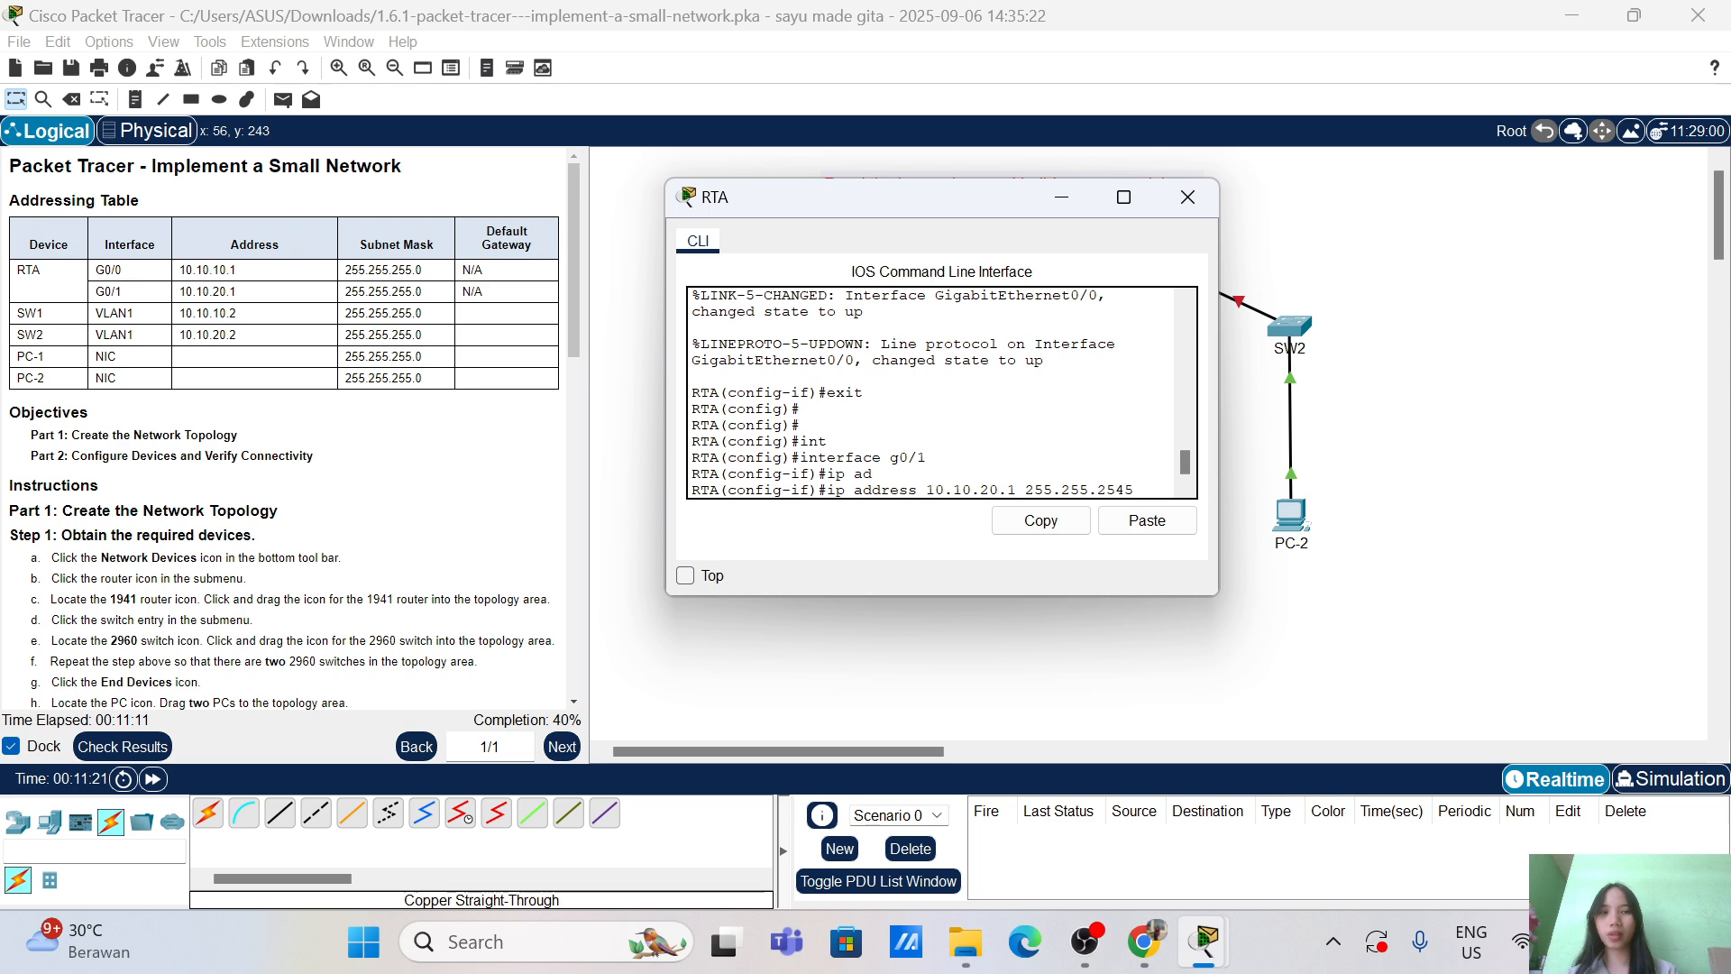
pyautogui.press('BackSpace')
pyautogui.press('BackSpace')
pyautogui.write('5.255')
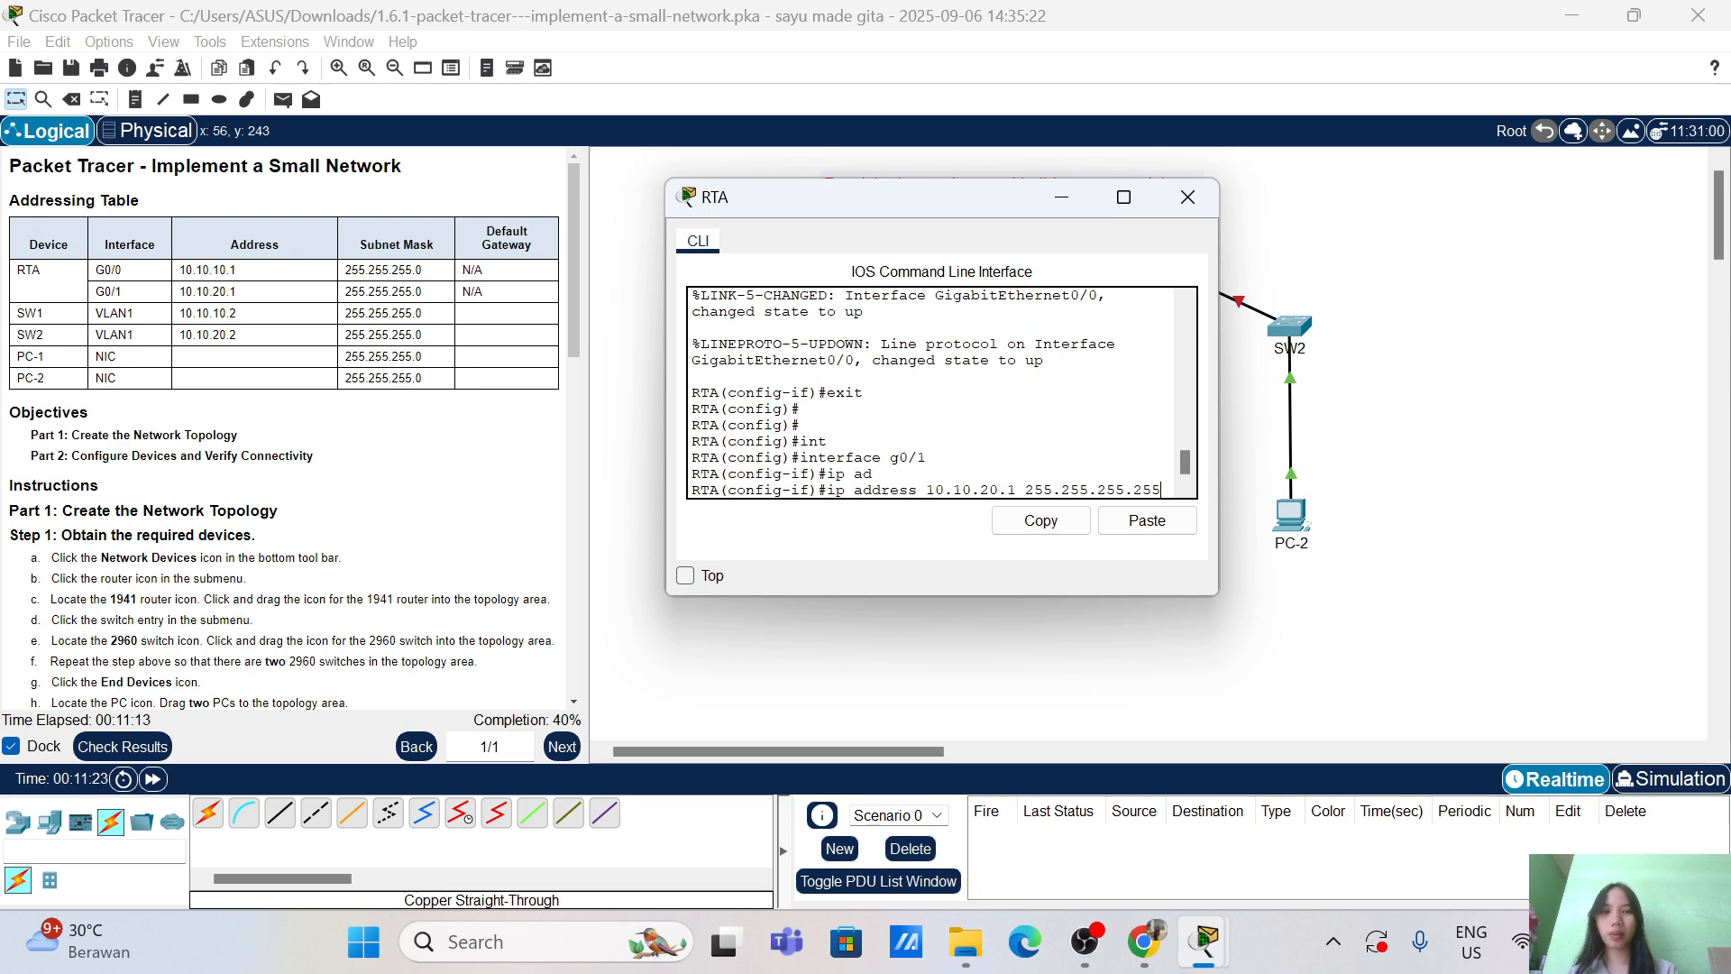
pyautogui.press('BackSpace')
pyautogui.press('BackSpace')
pyautogui.press('BackSpace')
pyautogui.write('0')
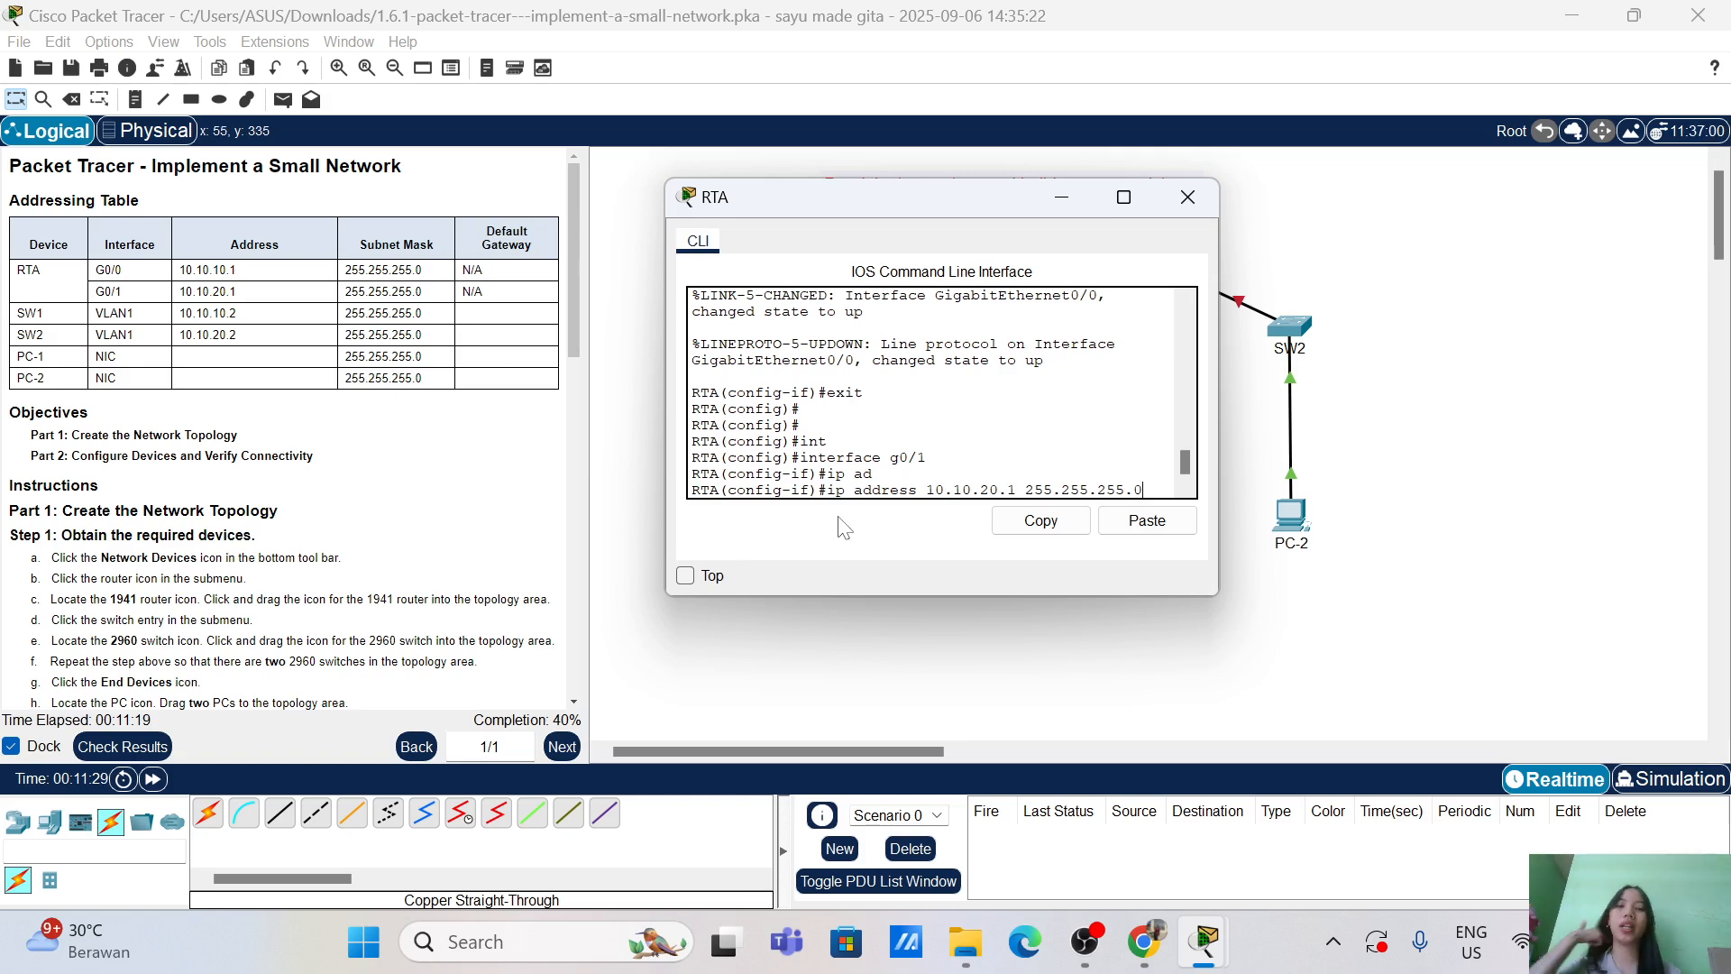
pyautogui.press('Return')
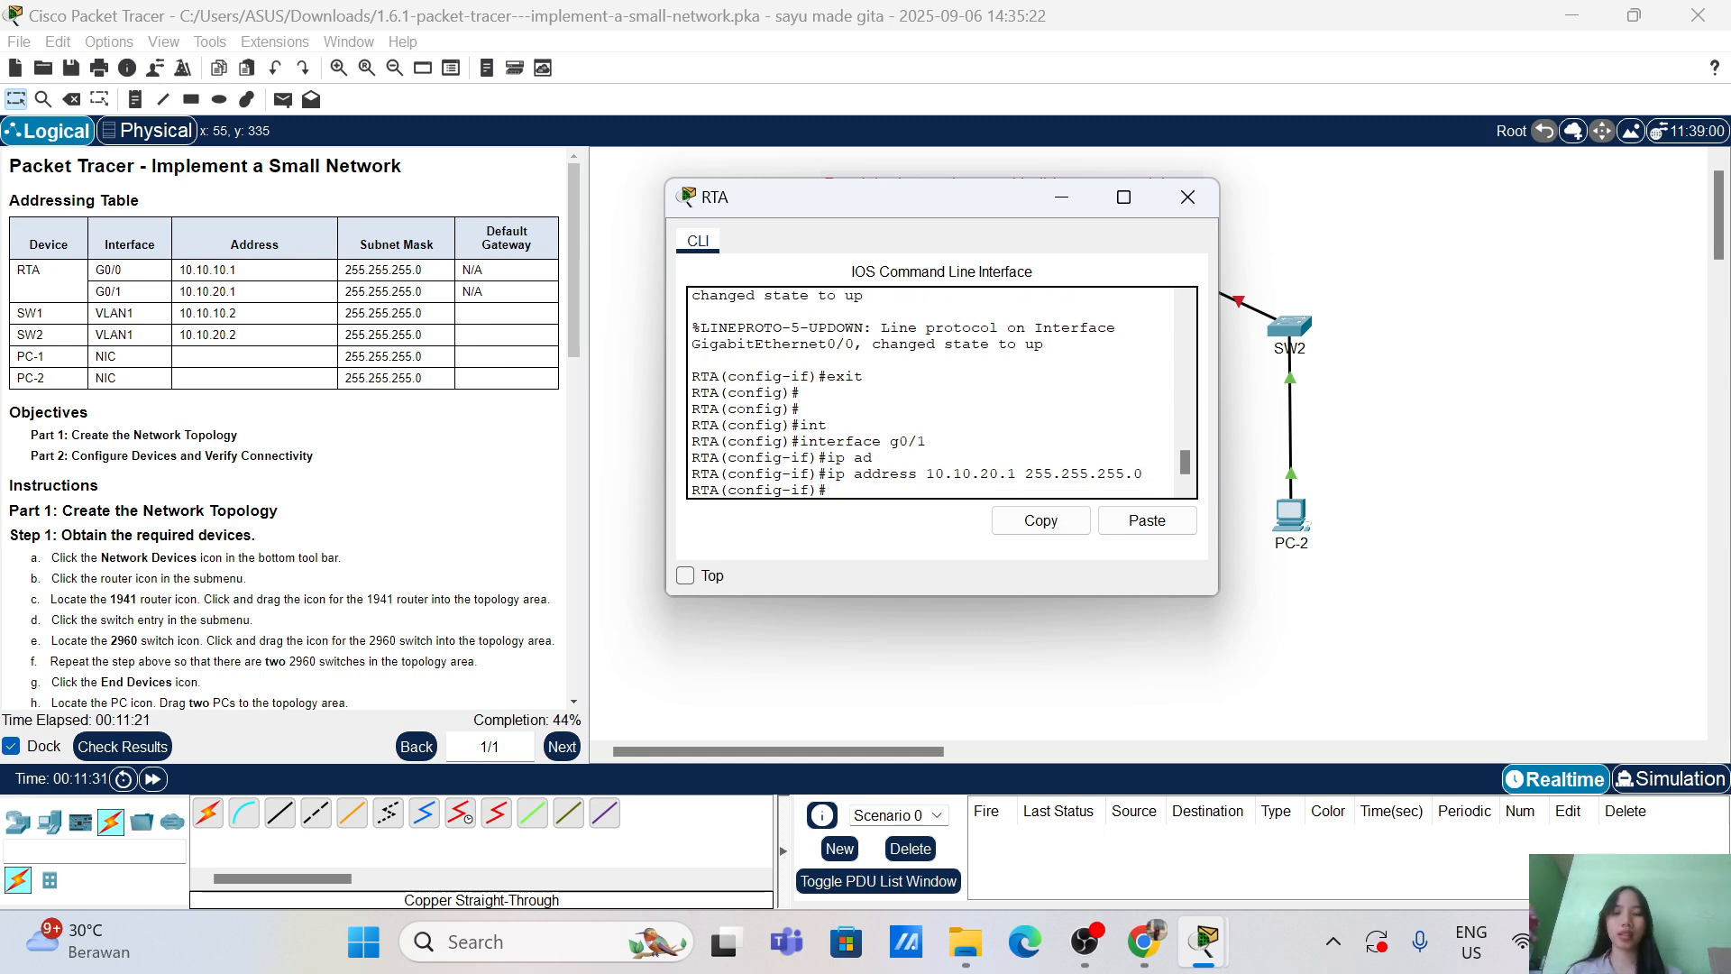
# Step: Enable G0/1 with no shutdown and exit the interface configuration
pyautogui.write('no sh')
pyautogui.press('Tab')
pyautogui.press('Return')
pyautogui.write('e')
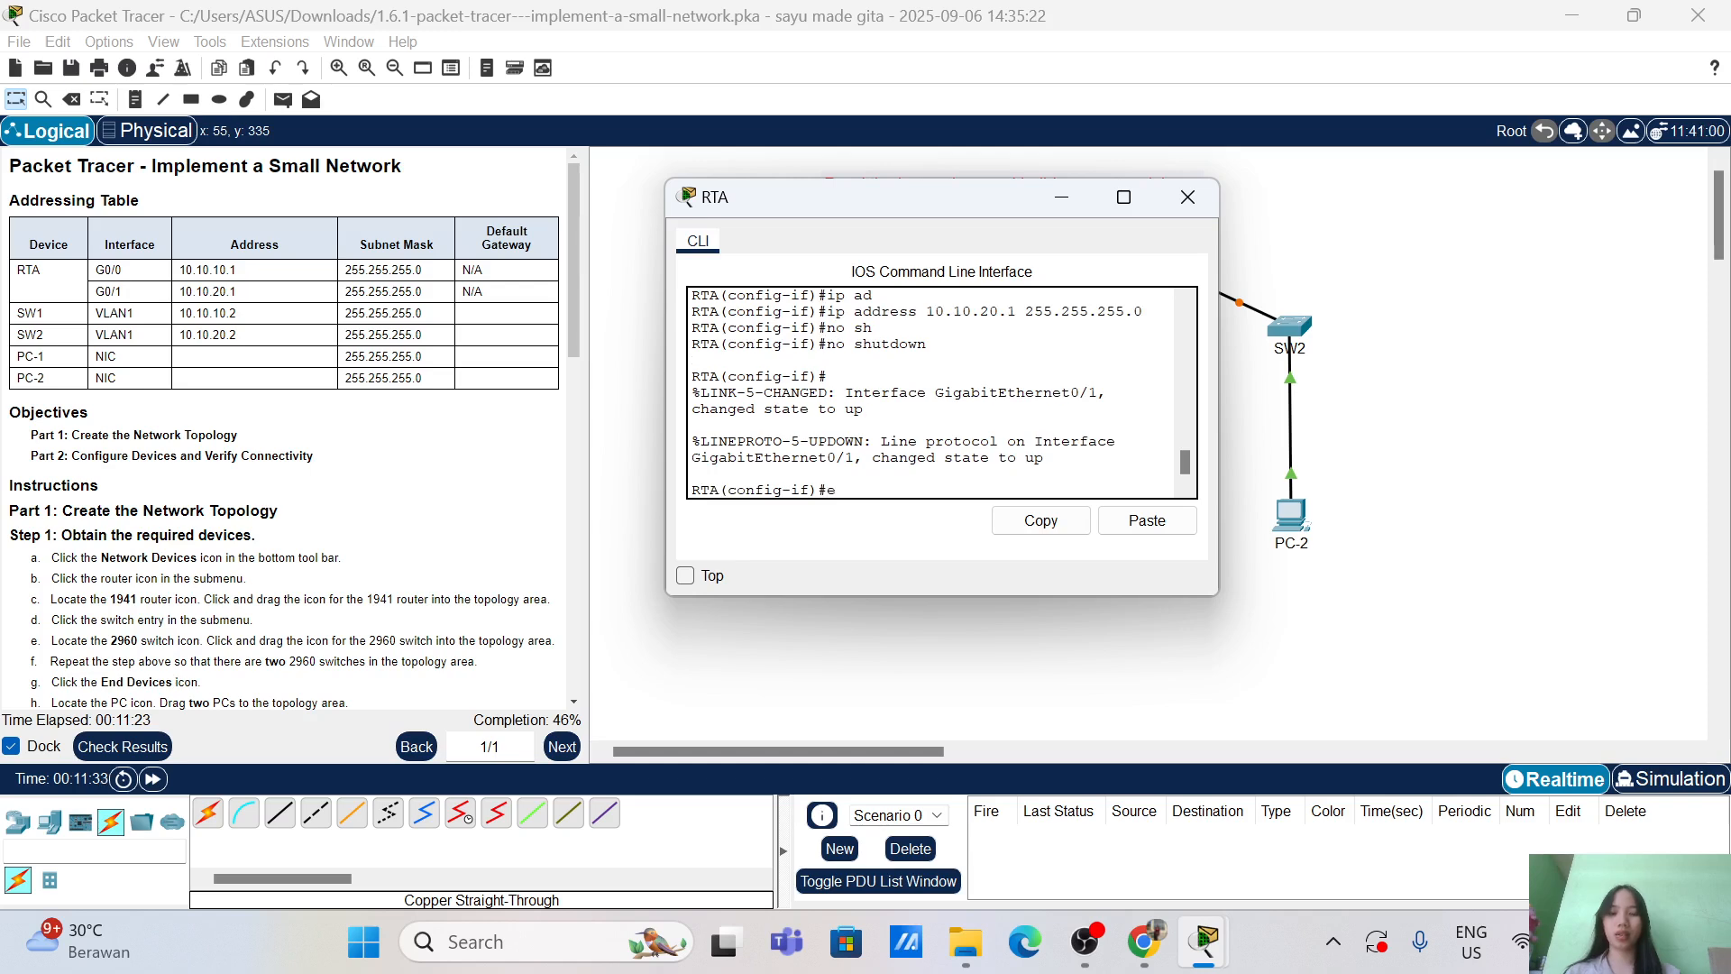
pyautogui.write('xit')
pyautogui.press('Return')
pyautogui.press('Return')
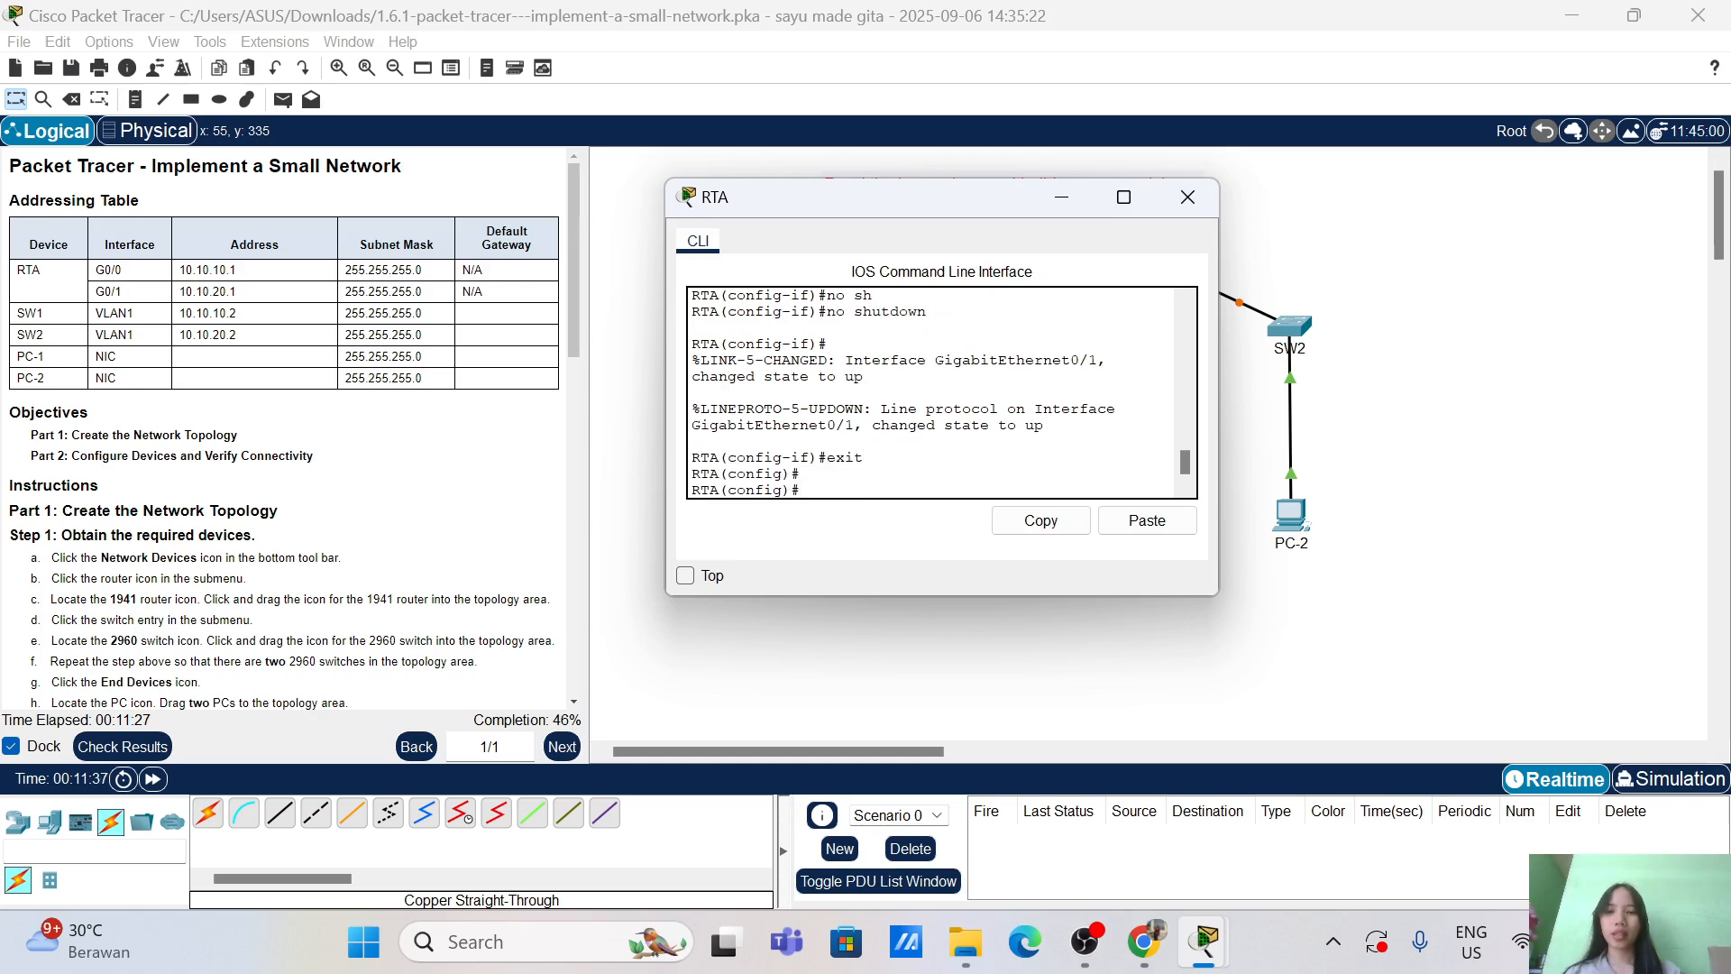
# Step: Return to RTA# and copy running-config to startup-config under the default filename
pyautogui.scroll(-10, 259, 539)
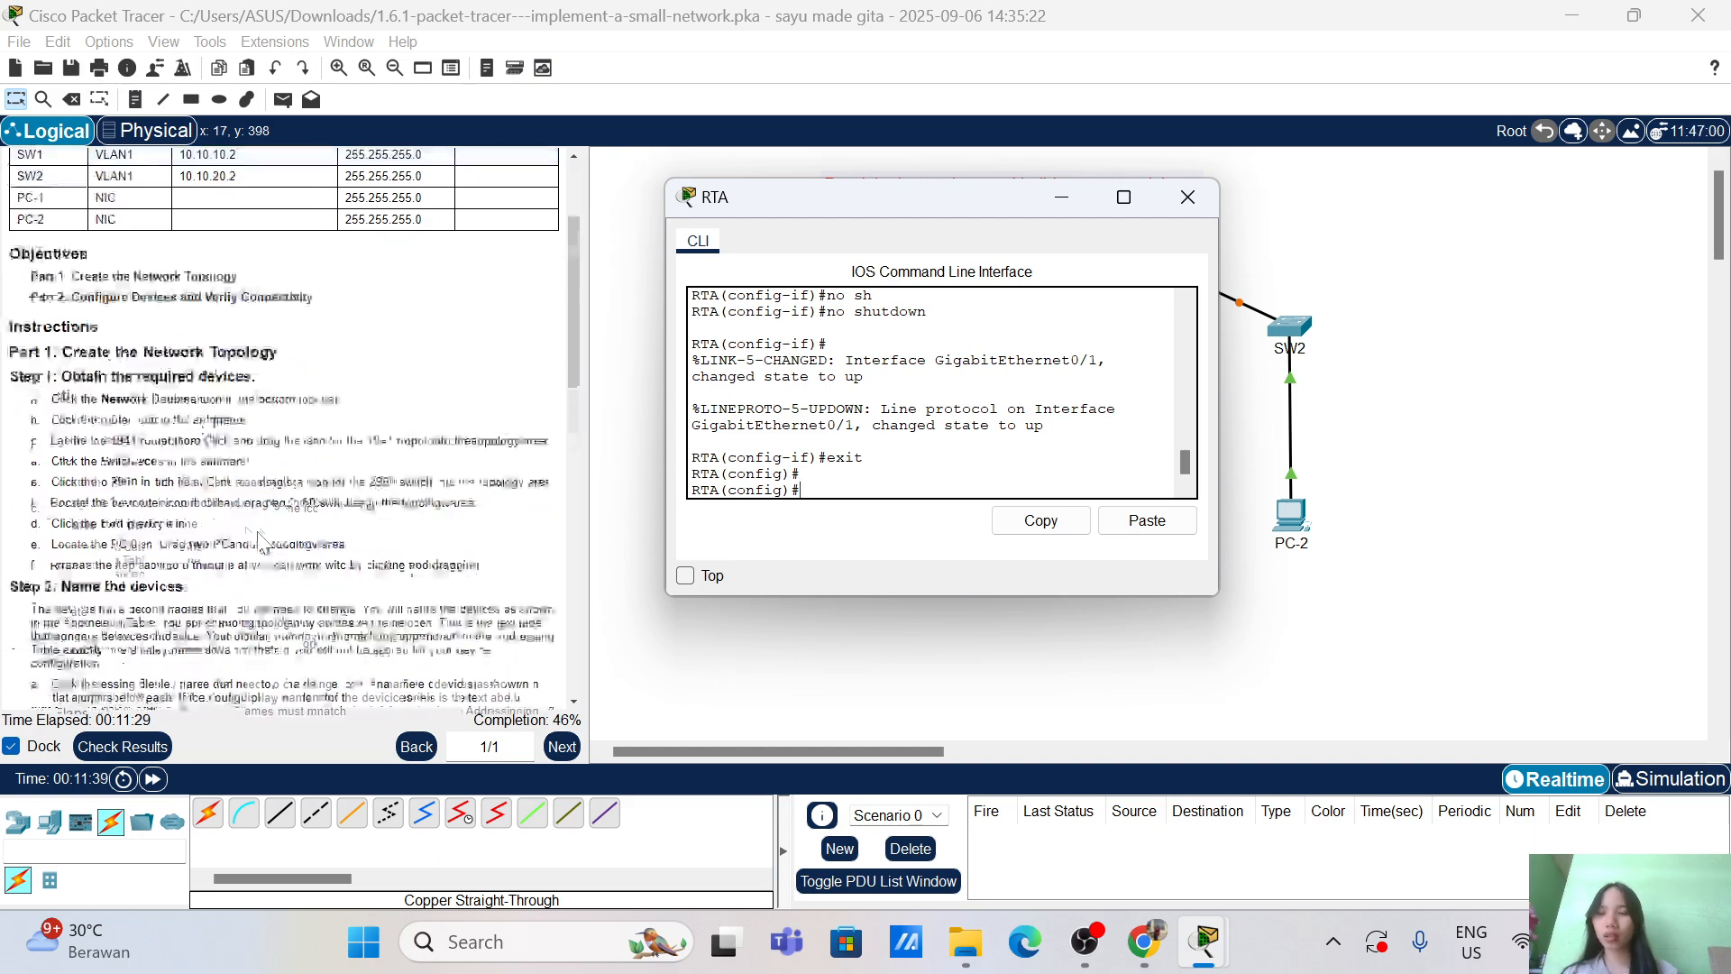
pyautogui.scroll(-3, 258, 539)
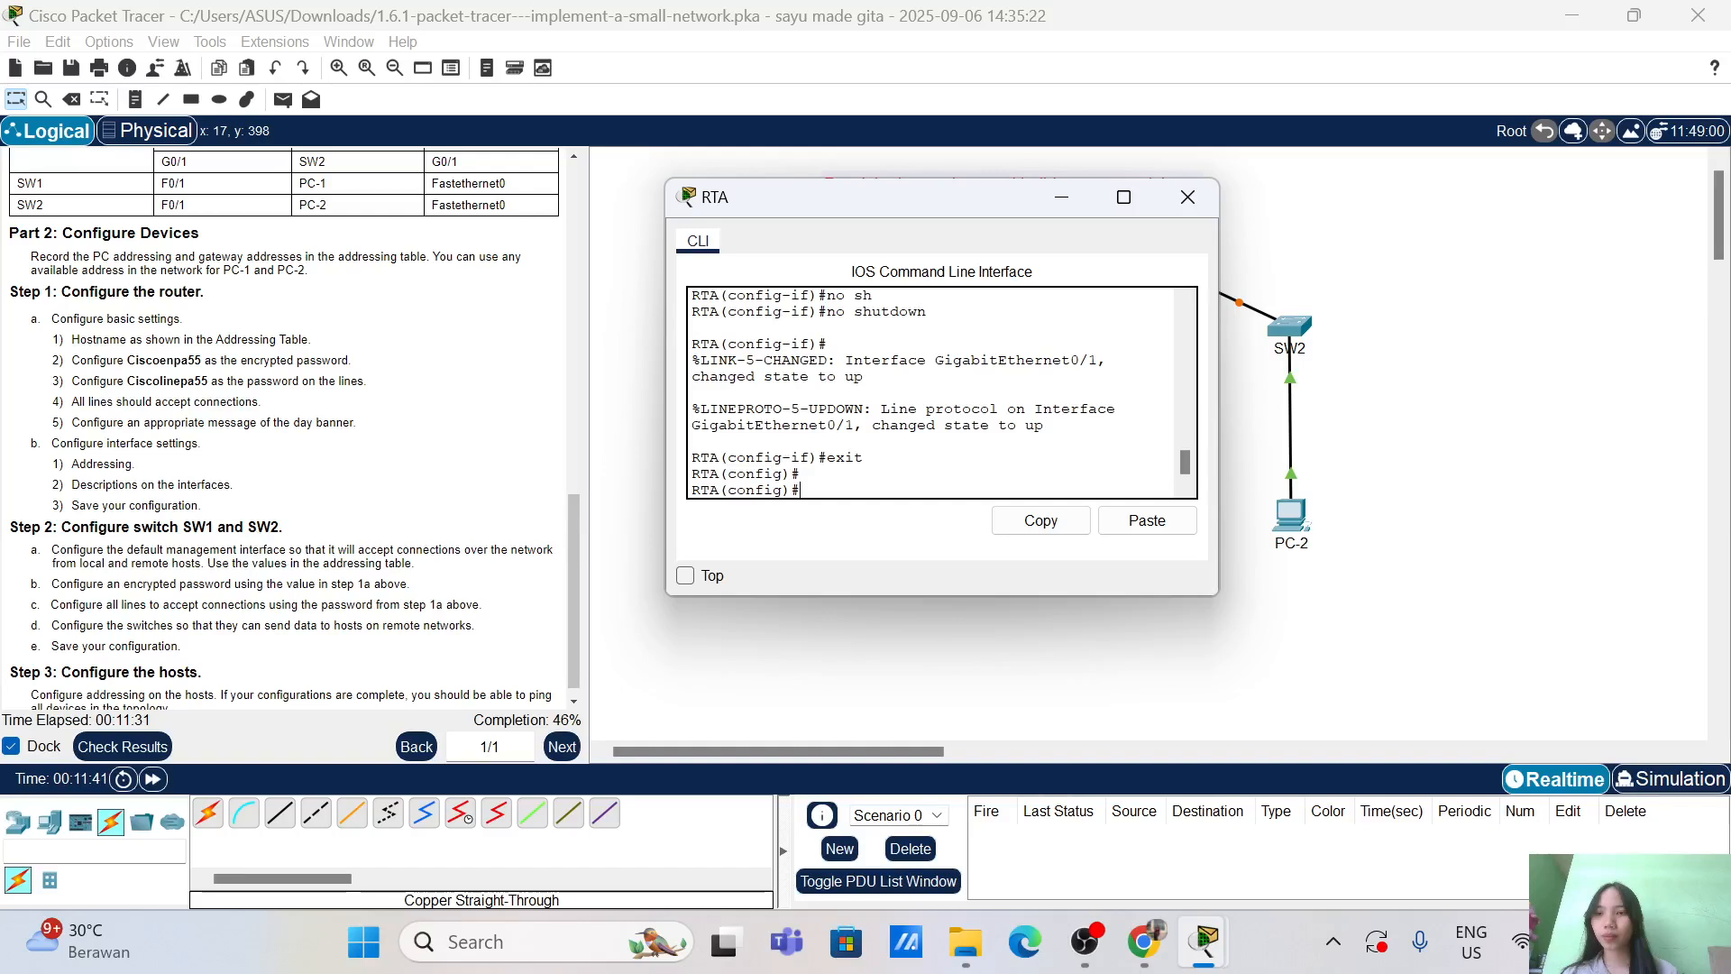
pyautogui.write('e')
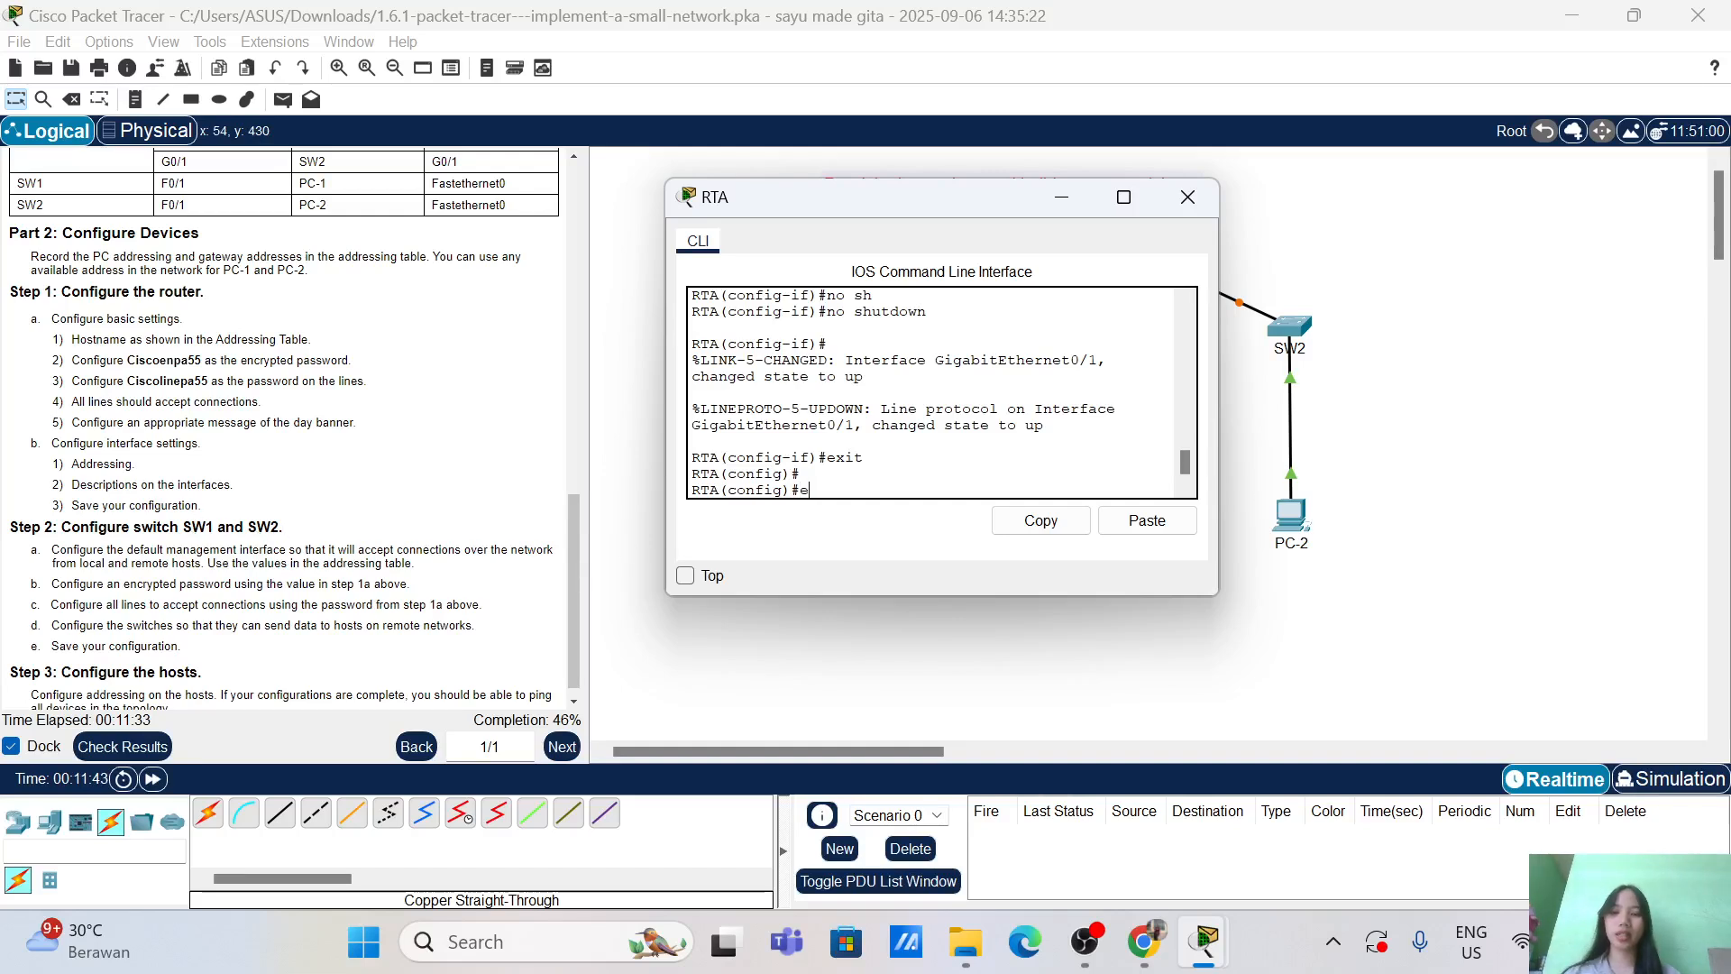
pyautogui.write('xi')
pyautogui.press('Return')
pyautogui.press('Return')
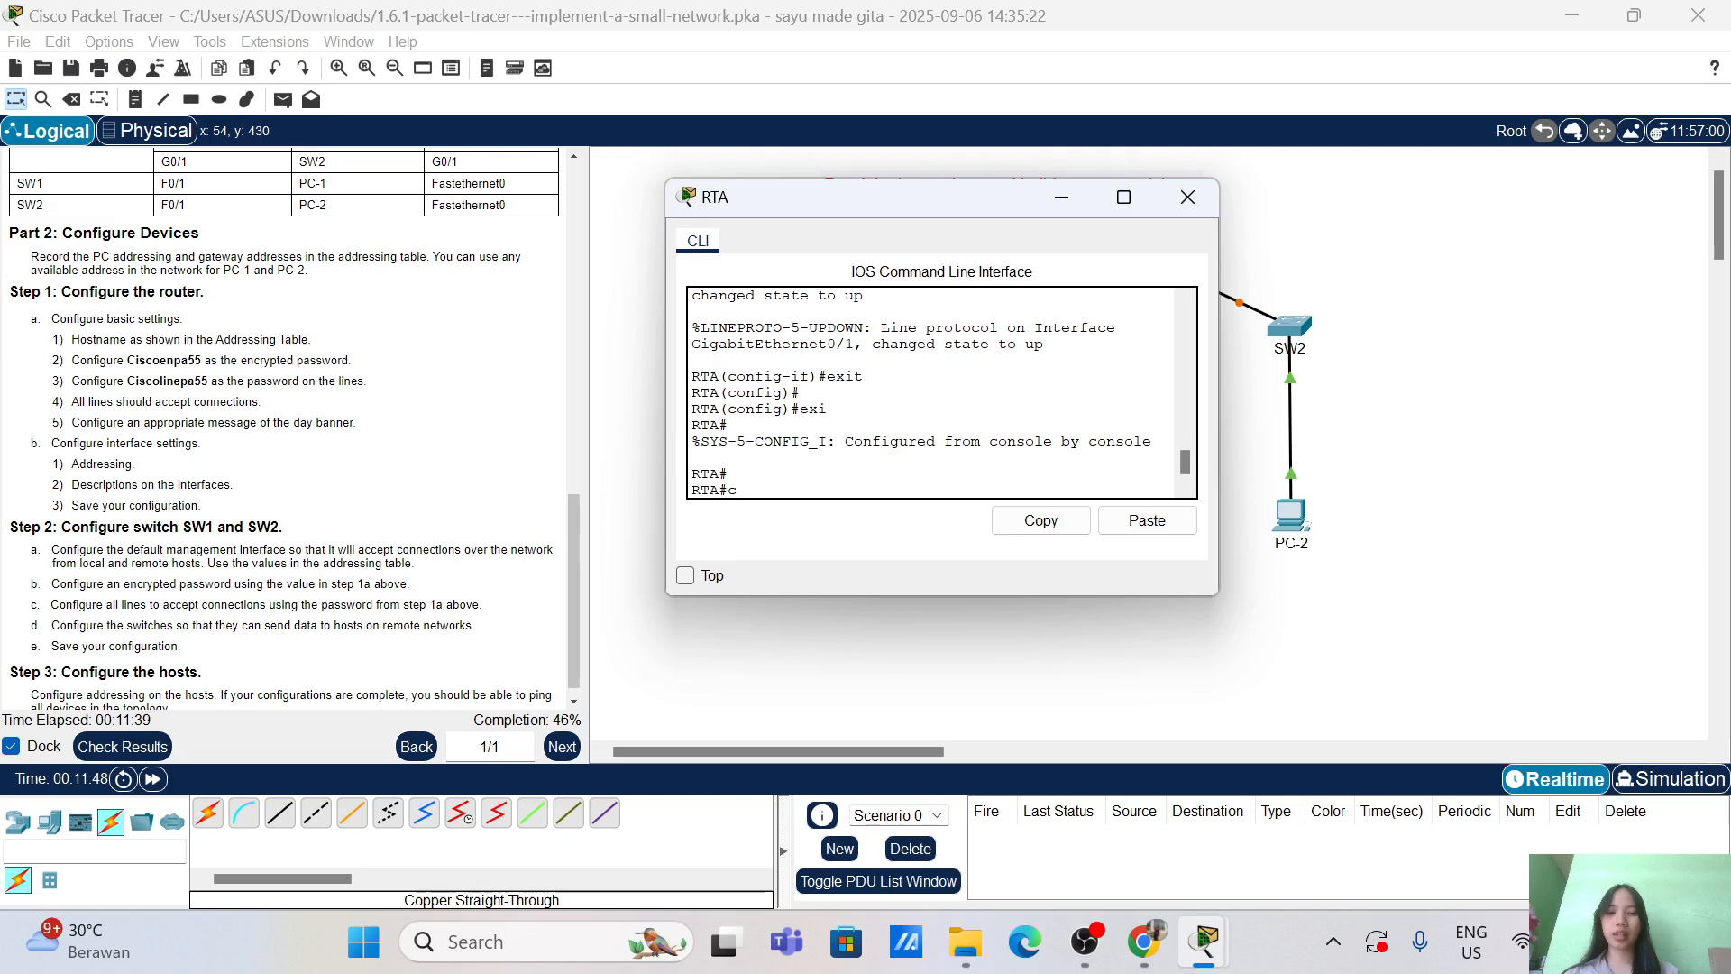
pyautogui.write('opy run')
pyautogui.press('Tab')
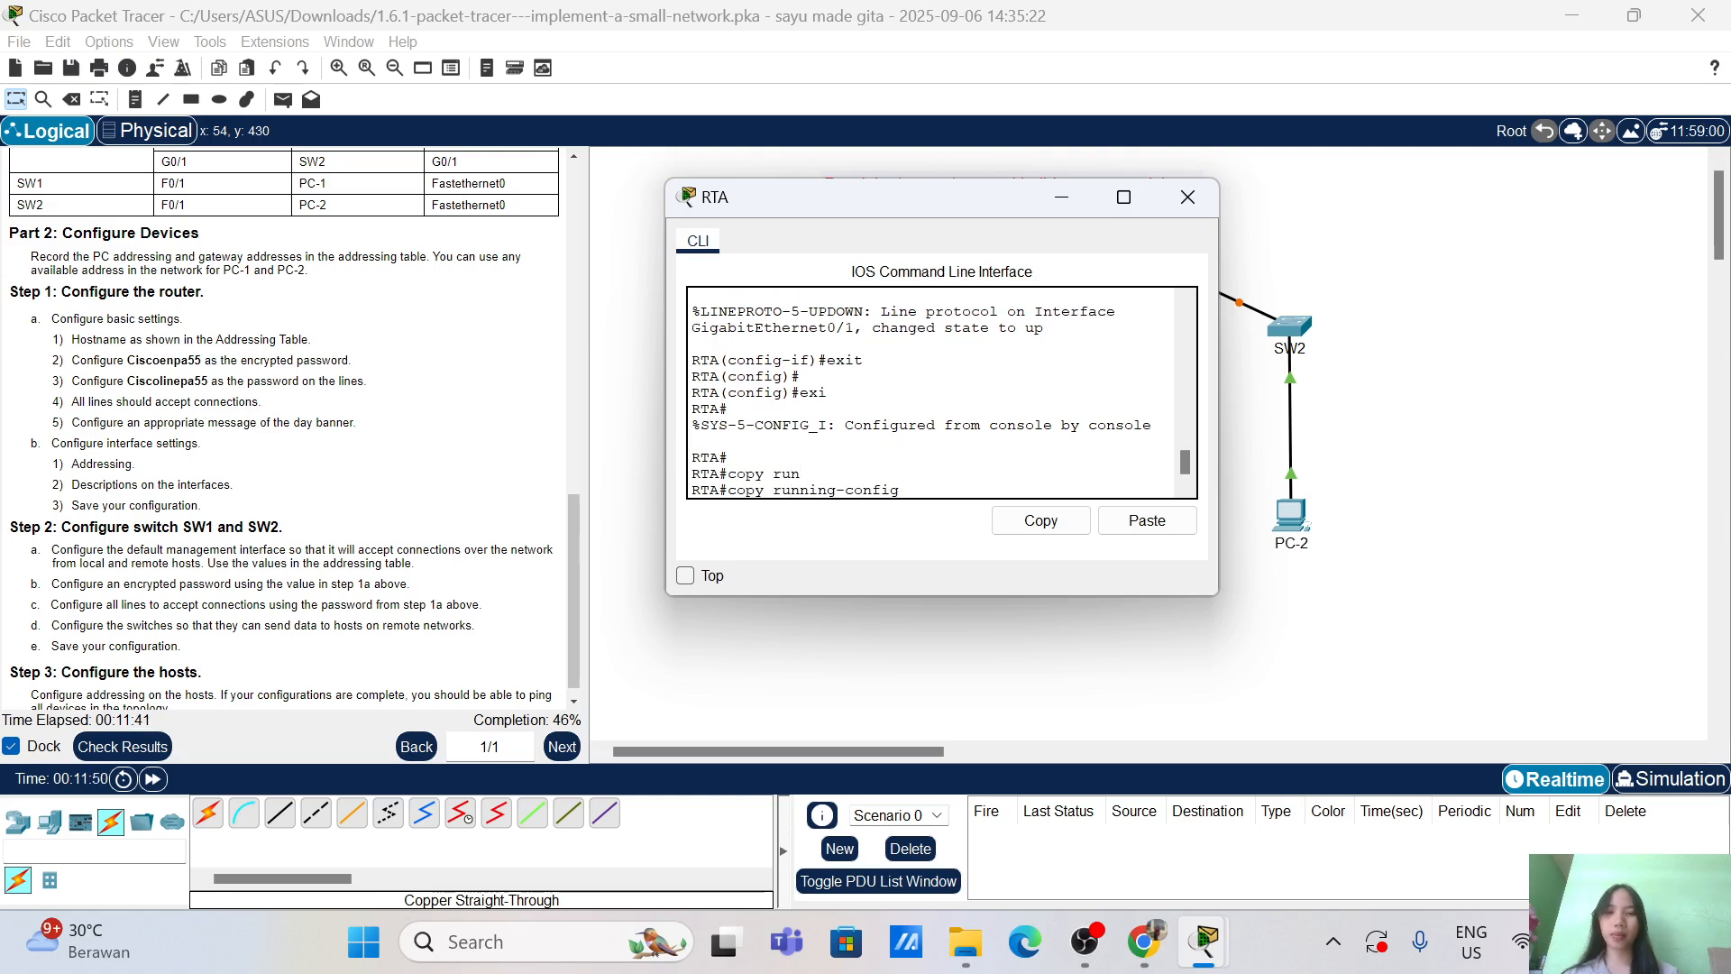
pyautogui.write('sta')
pyautogui.press('Tab')
pyautogui.press('Return')
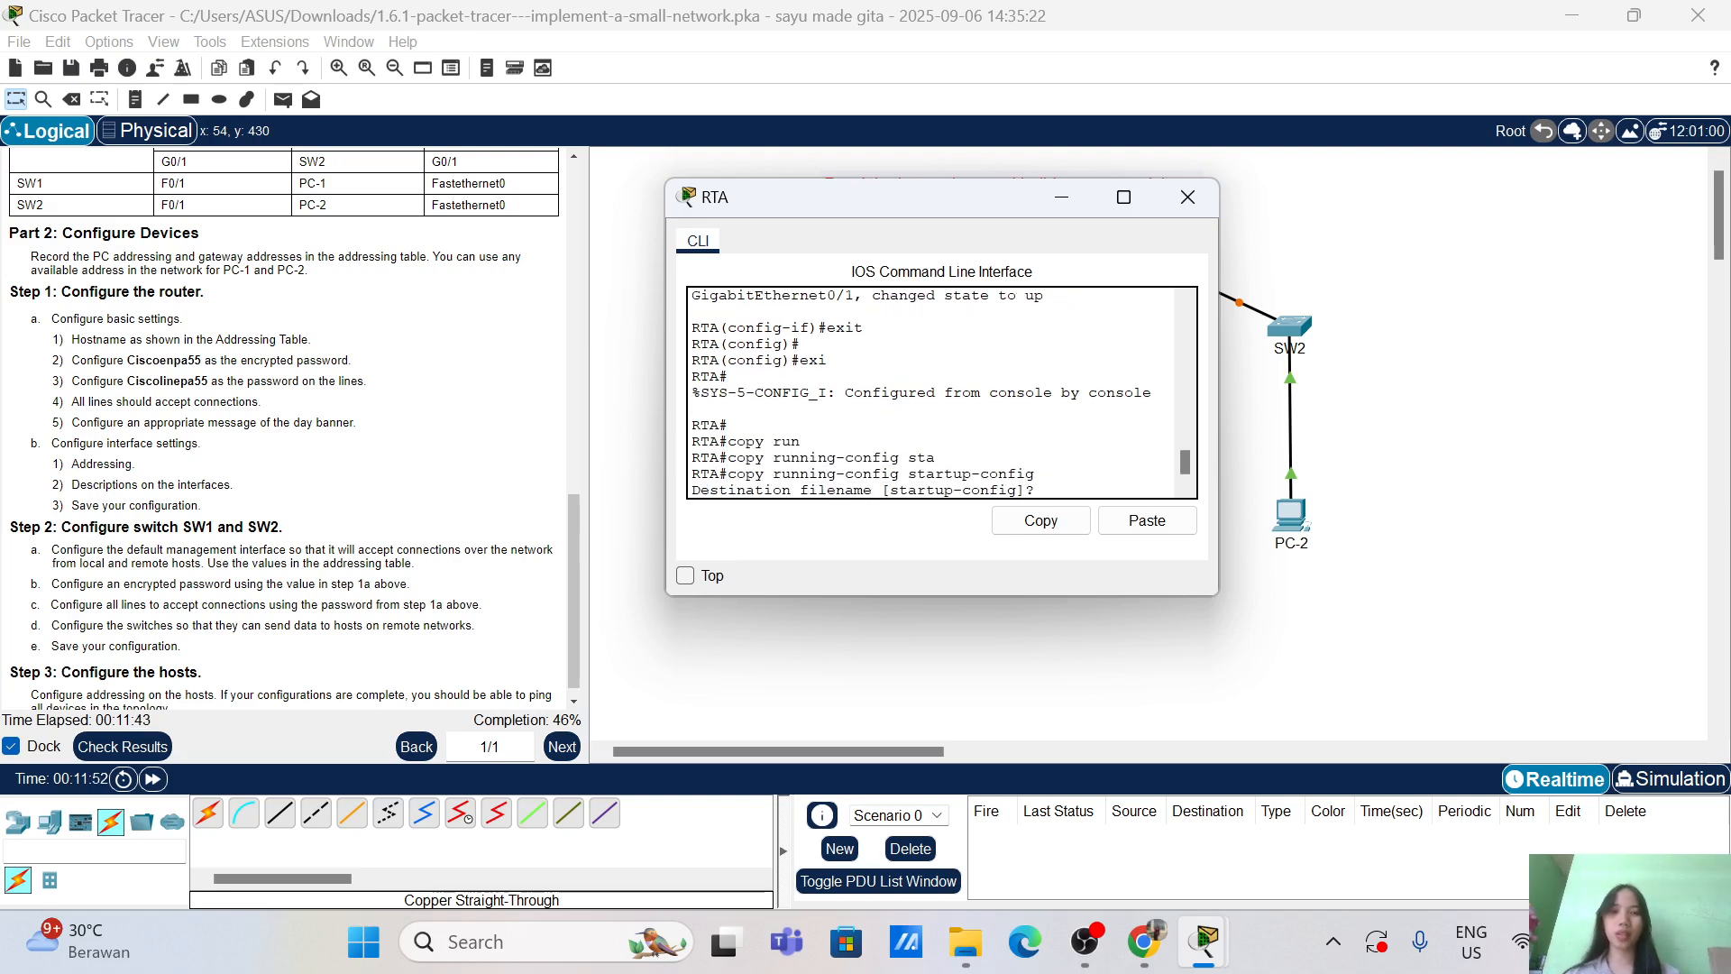
pyautogui.press('Return')
pyautogui.press('Return')
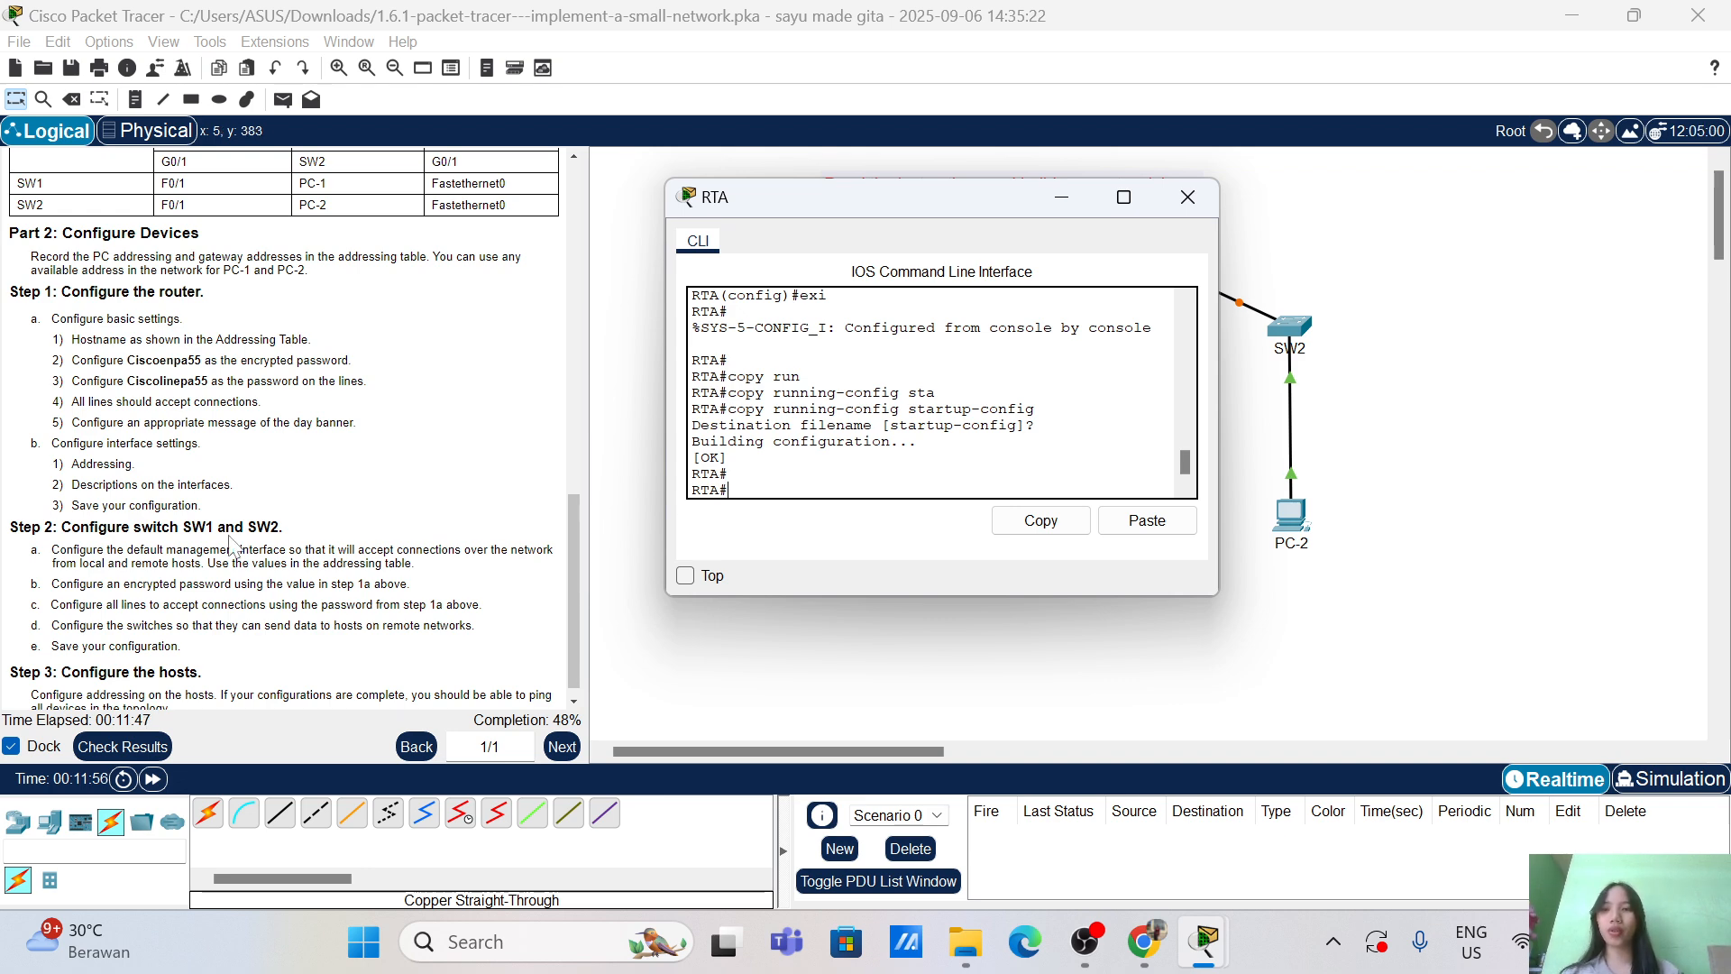
pyautogui.scroll(-1, 327, 545)
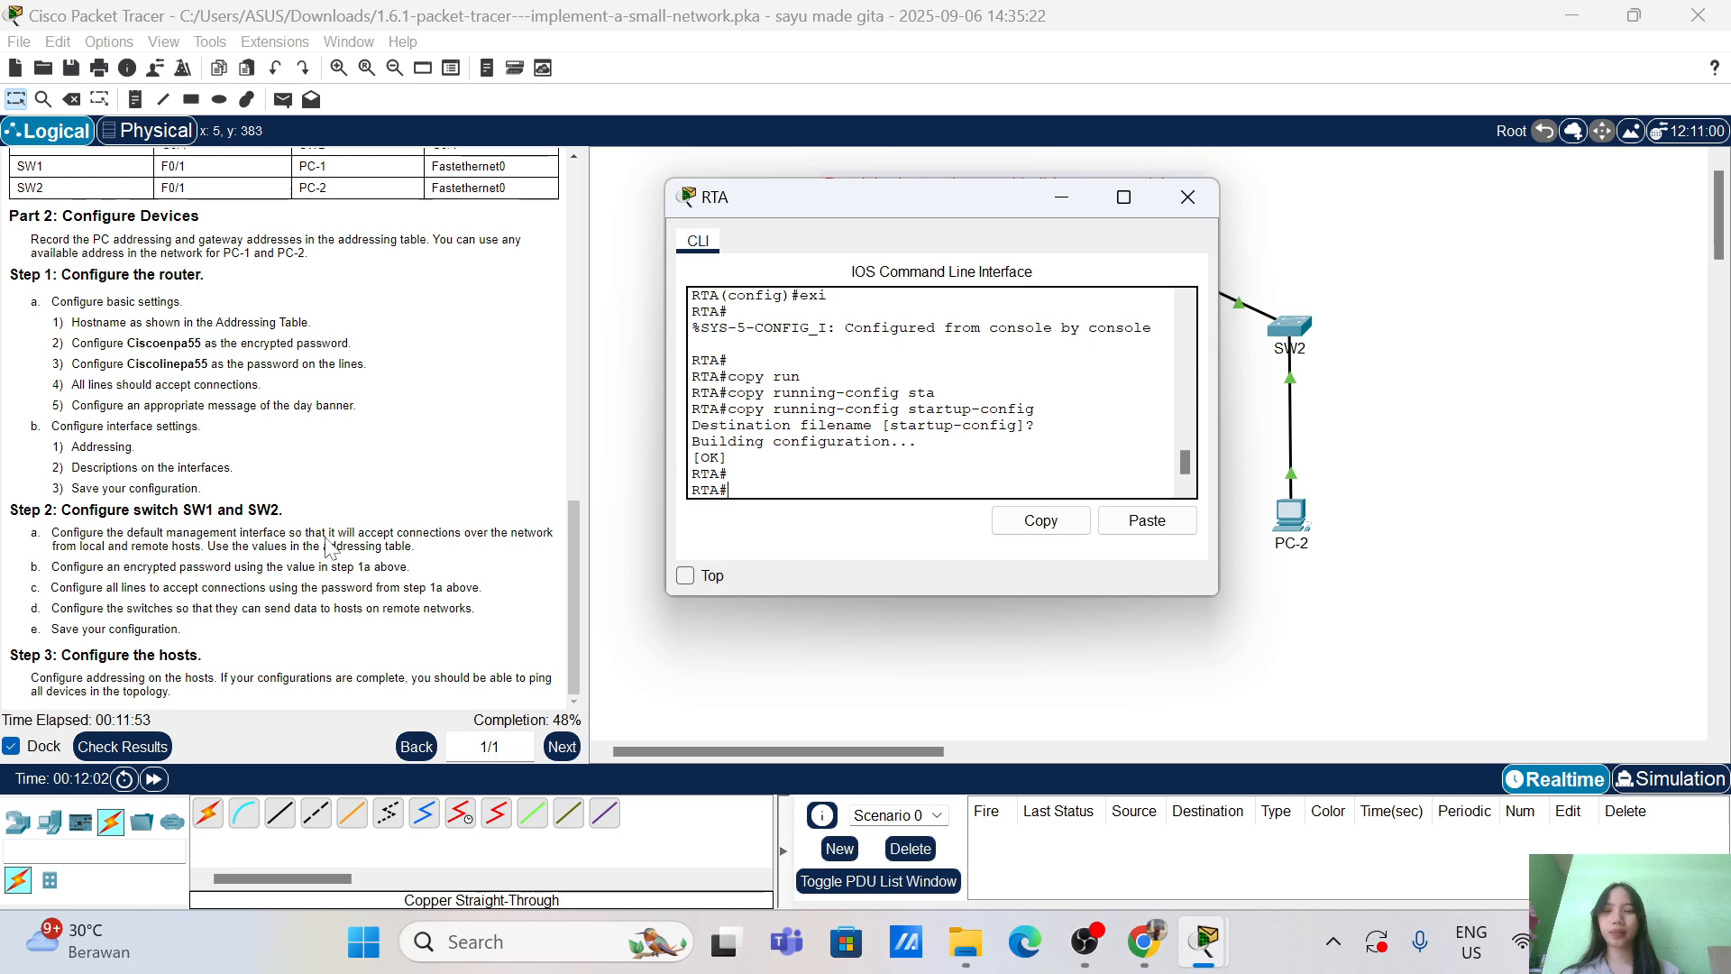
# Step: Close RTA's console and bring up SW1's CLI window beside the topology
pyautogui.click(1190, 186)
pyautogui.click(905, 330)
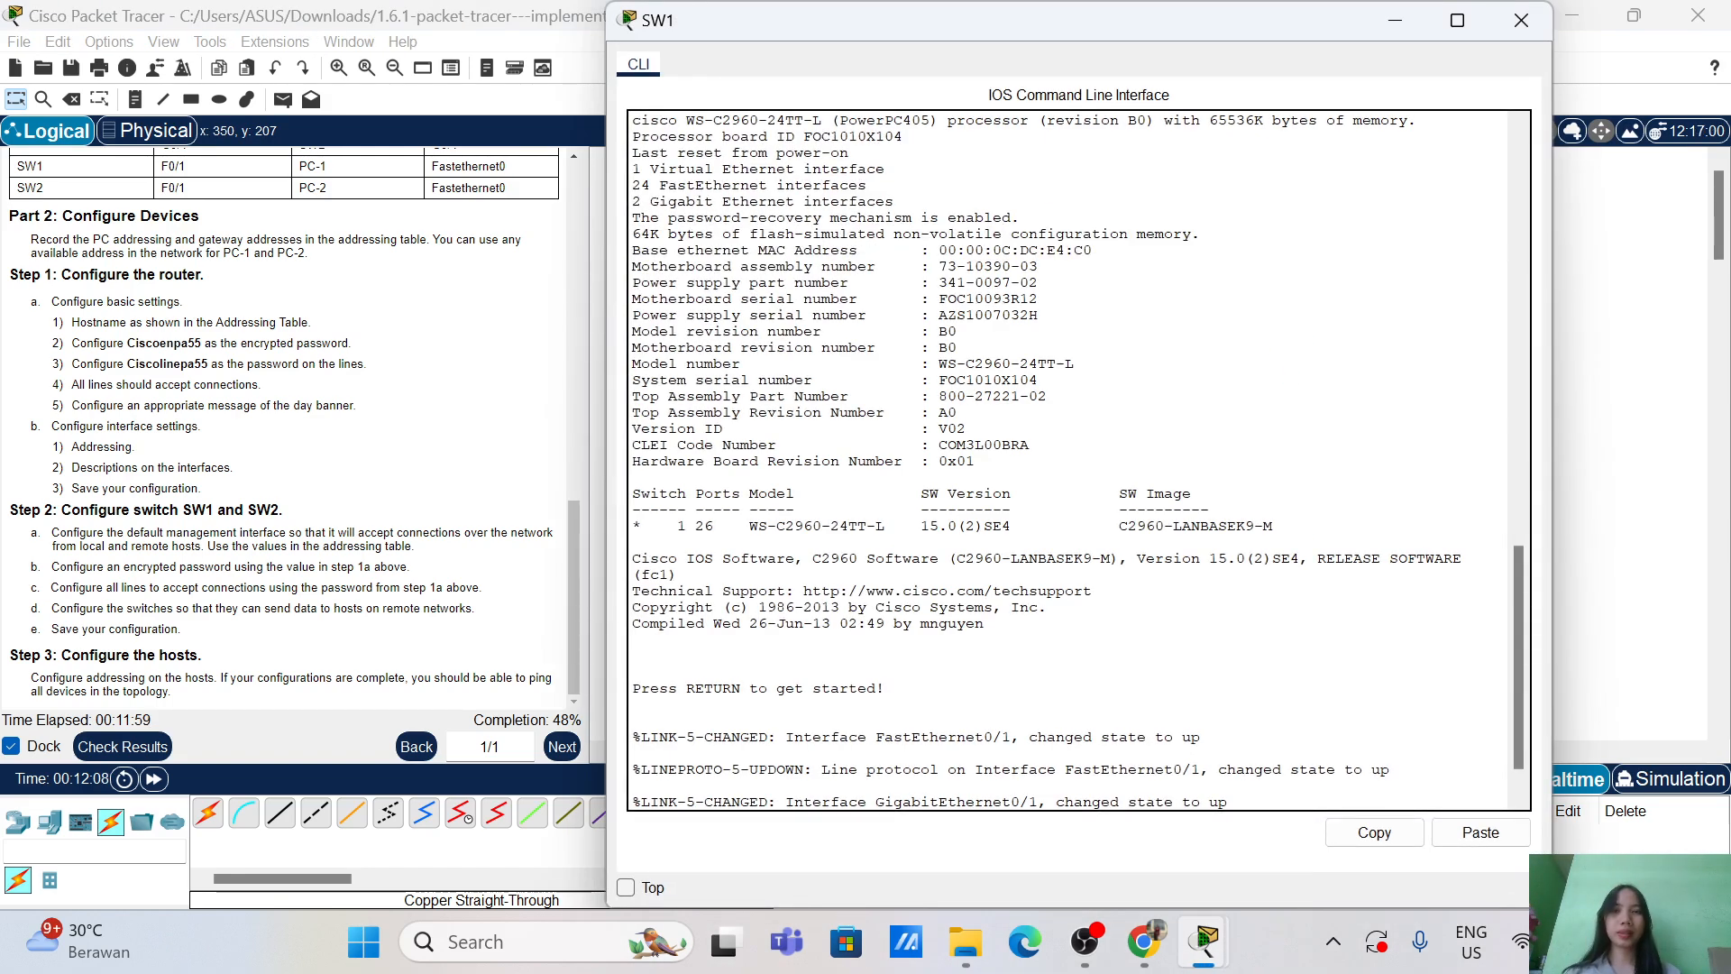
pyautogui.moveTo(613, 3); pyautogui.dragTo(1016, 480)
pyautogui.moveTo(1215, 505); pyautogui.dragTo(813, 149)
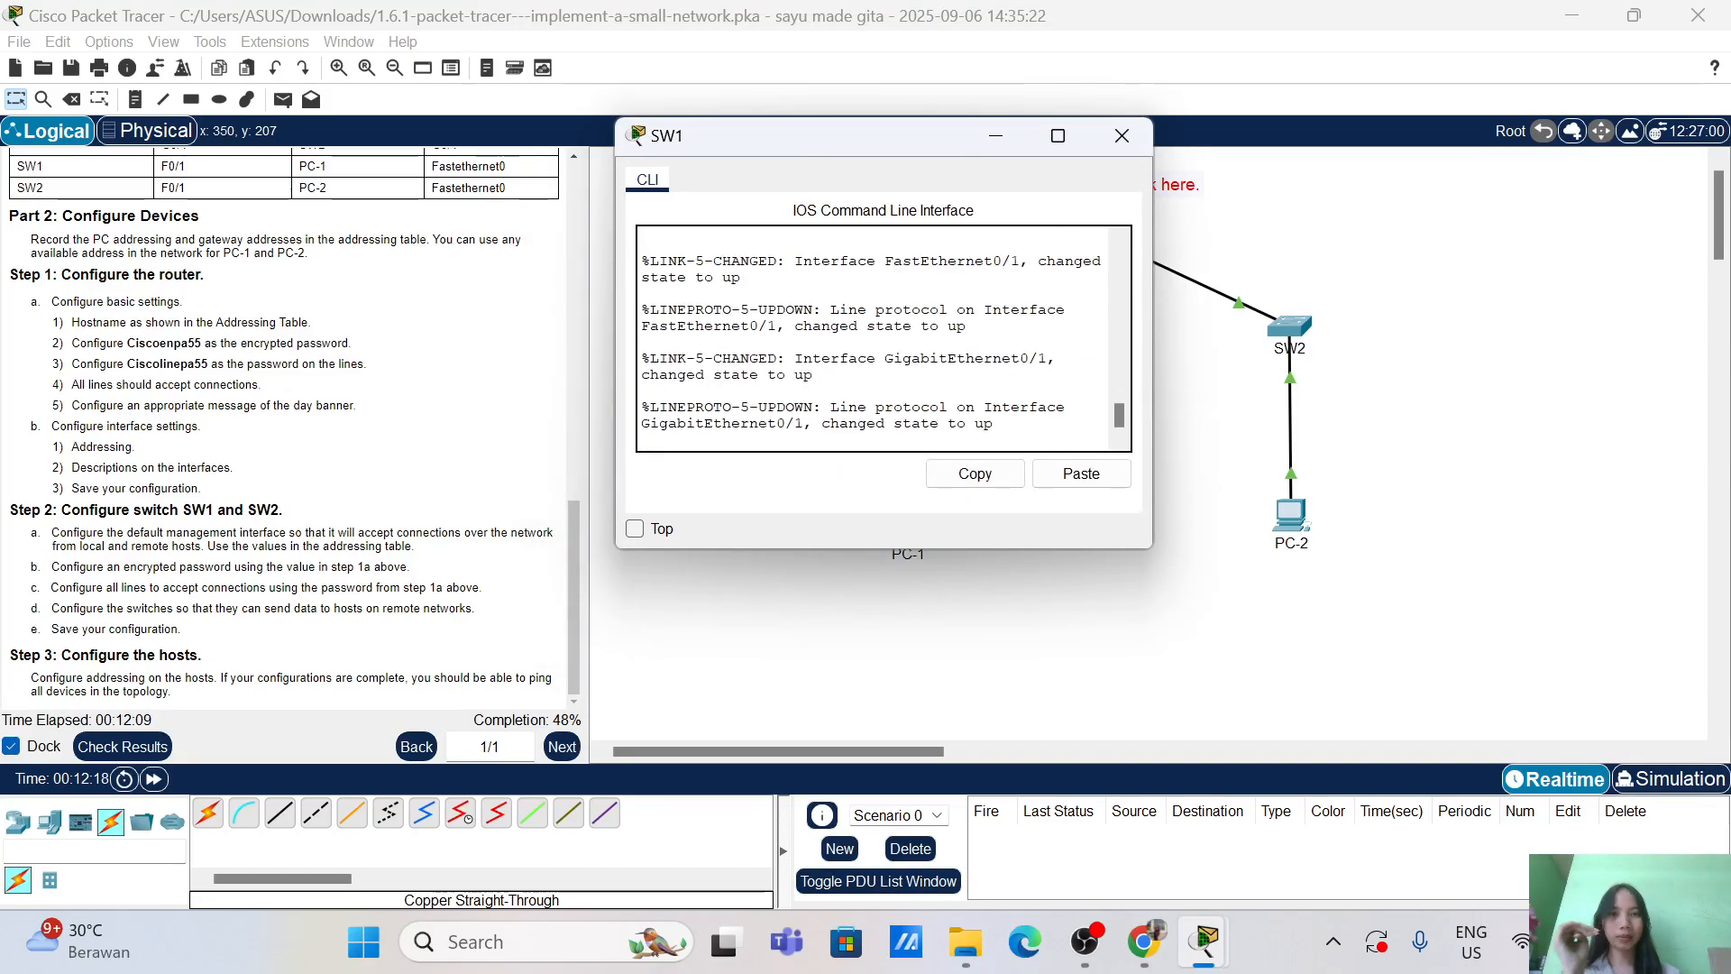
# Step: Enter enable on SW1 to reach the privileged Switch# prompt
pyautogui.press('Return')
pyautogui.press('Return')
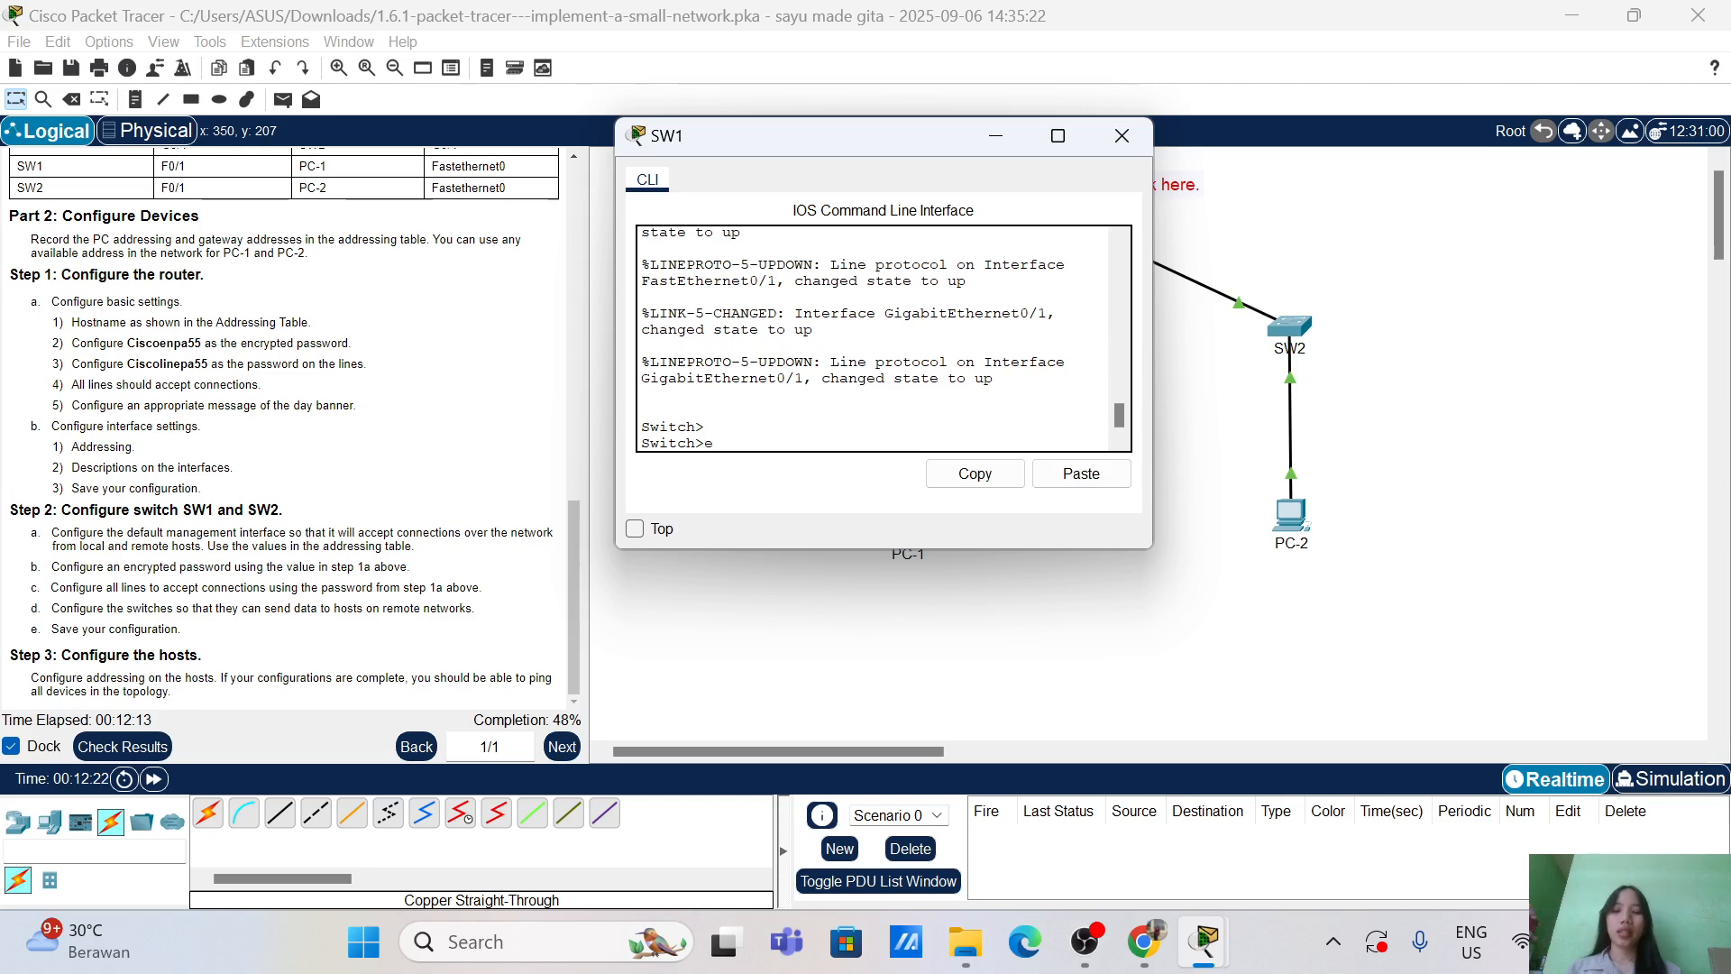
pyautogui.write('ena')
pyautogui.press('Tab')
pyautogui.press('Return')
pyautogui.press('Return')
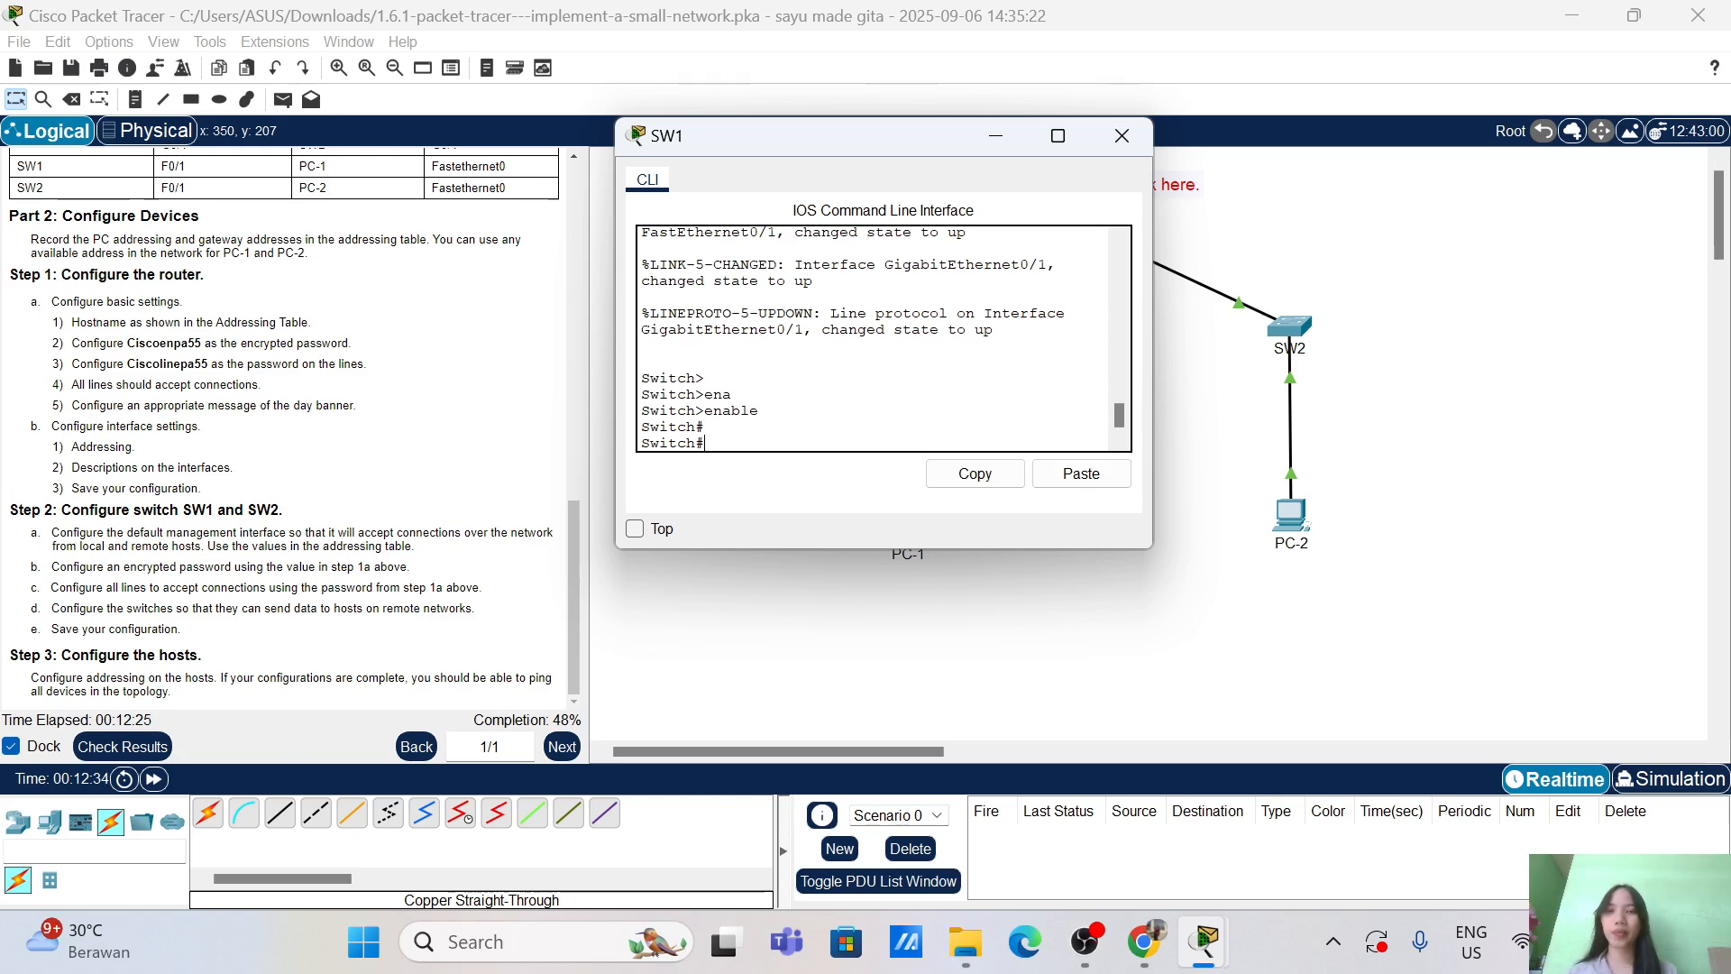
# Step: Enter global configuration and set the switch hostname to SW1
pyautogui.write('con')
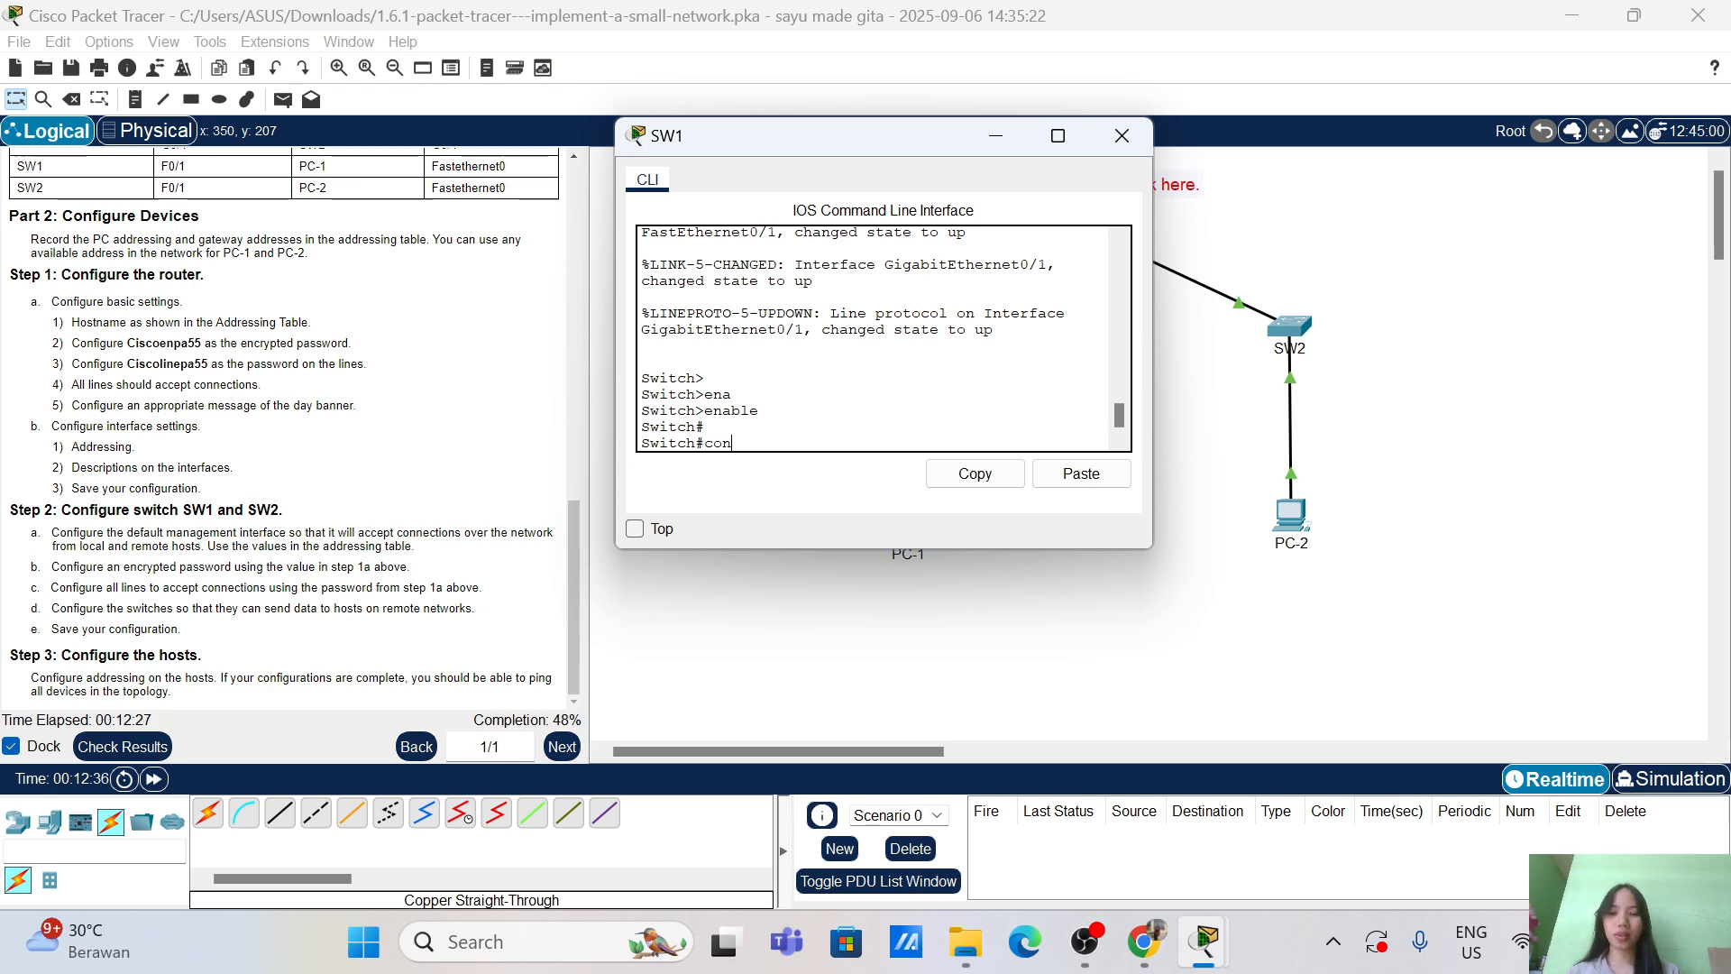
pyautogui.write('f')
pyautogui.press('Tab')
pyautogui.write('ter')
pyautogui.press('Tab')
pyautogui.press('Return')
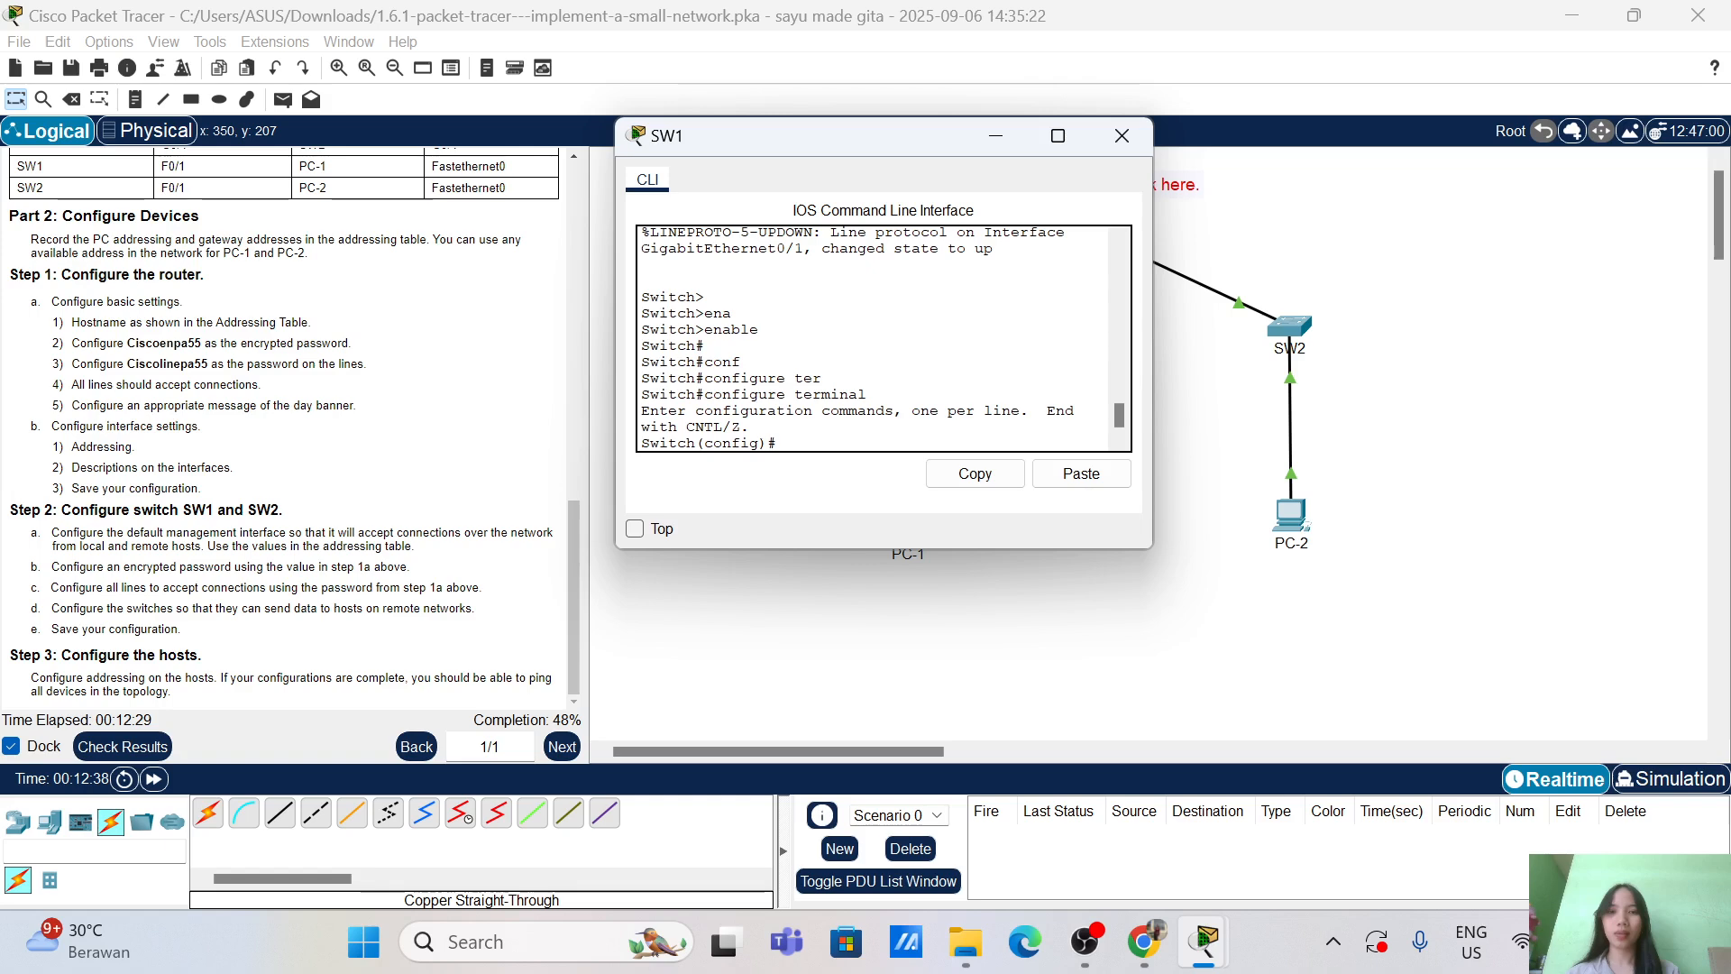
pyautogui.press('Return')
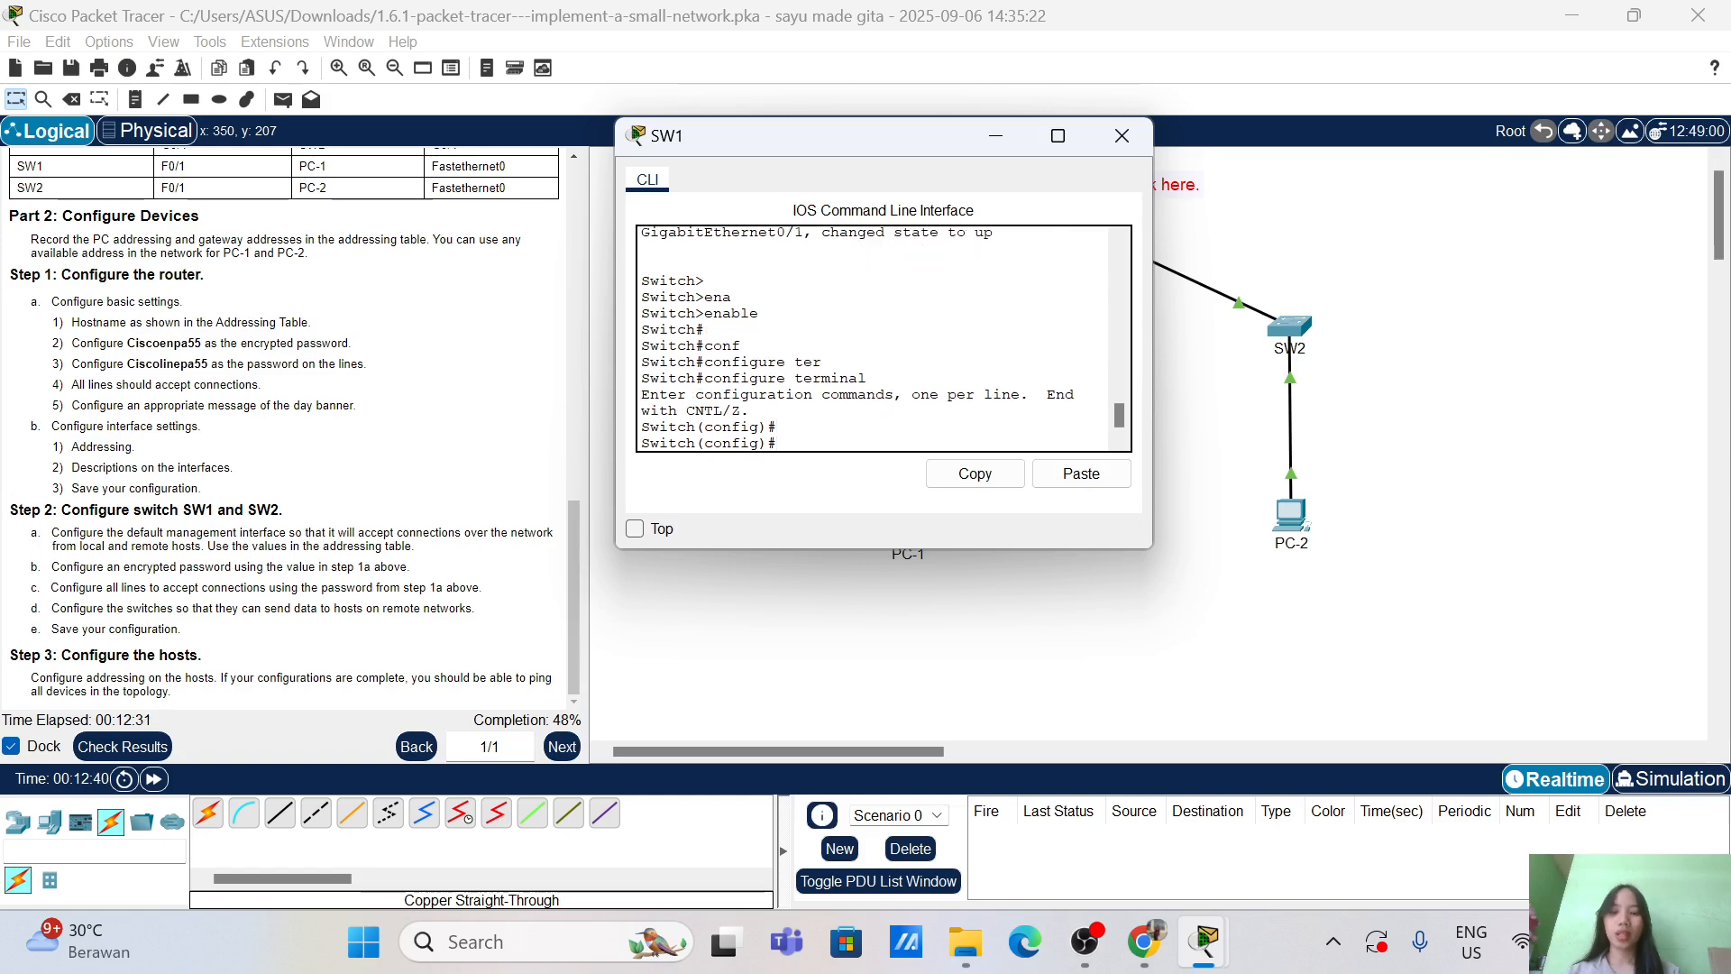
pyautogui.write('hos')
pyautogui.press('Tab')
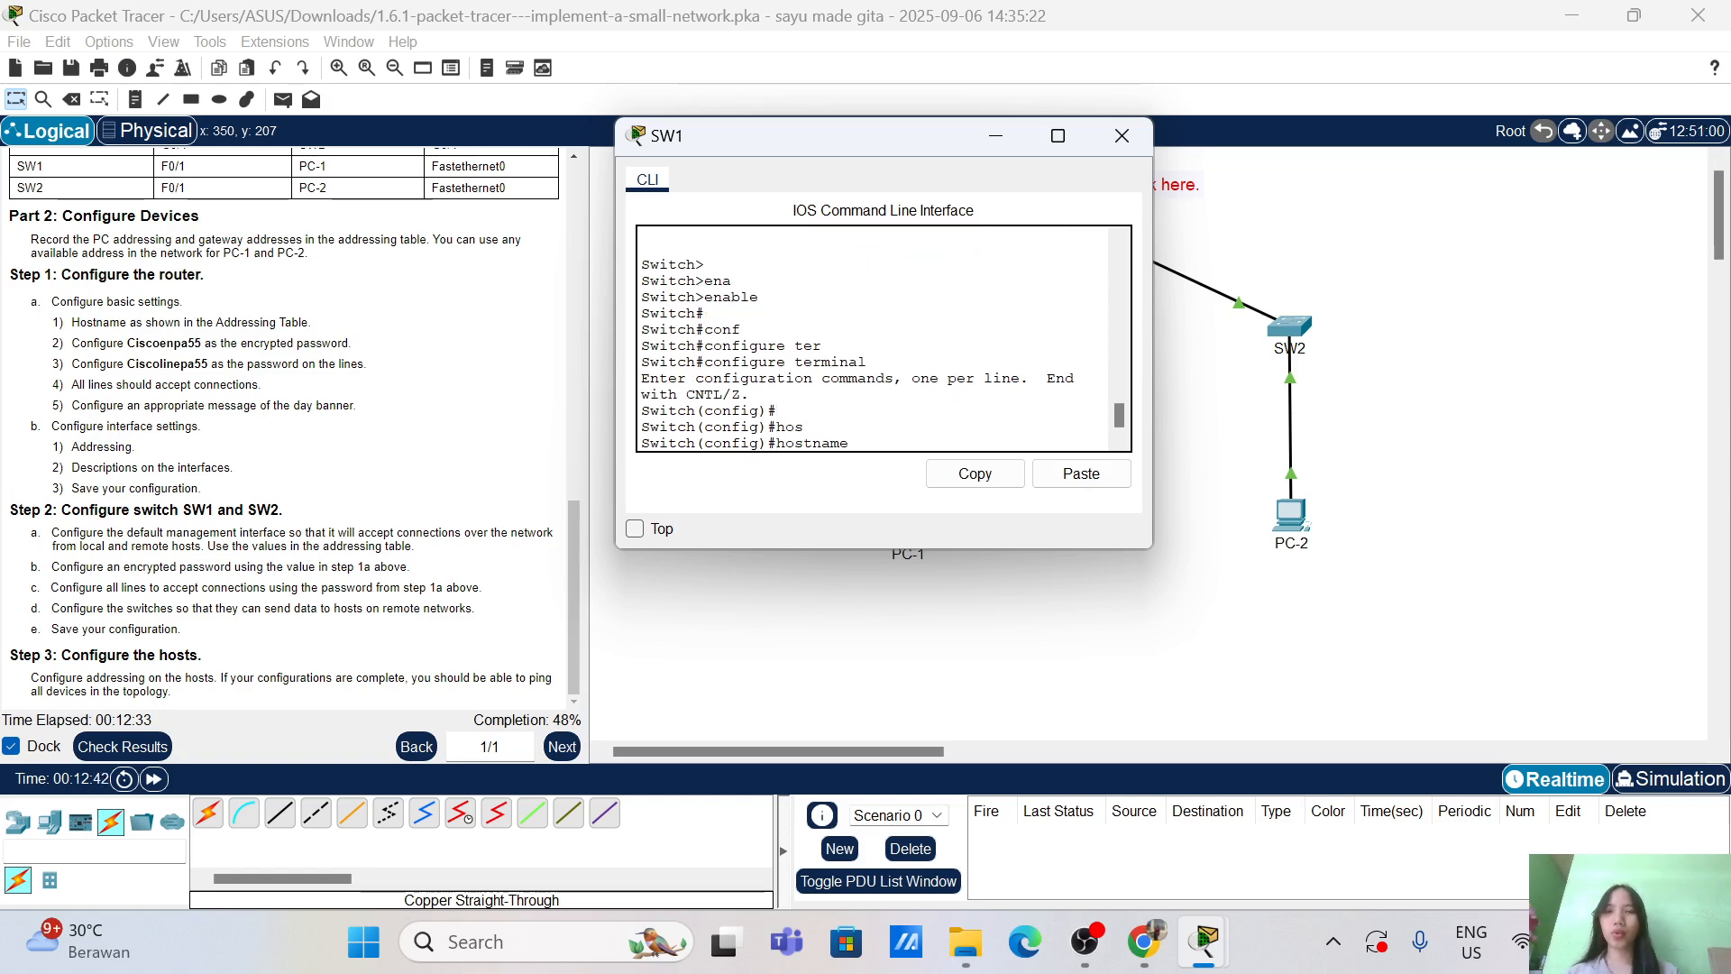
pyautogui.write('SW1\\')
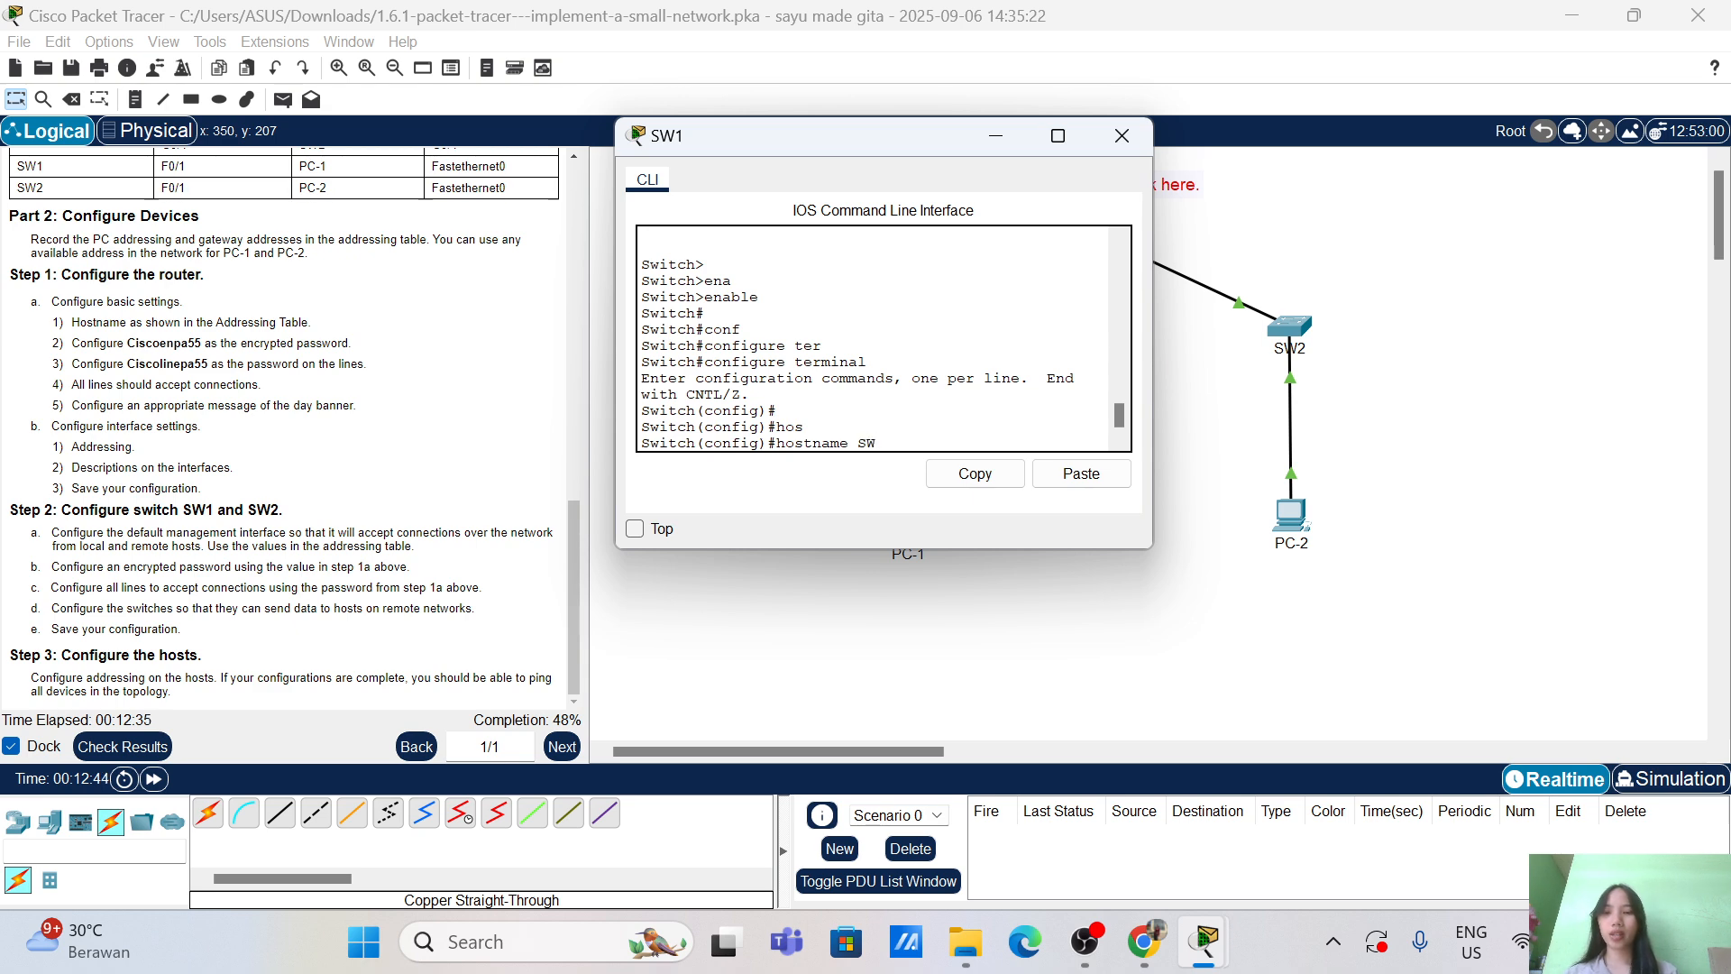
pyautogui.press('Return')
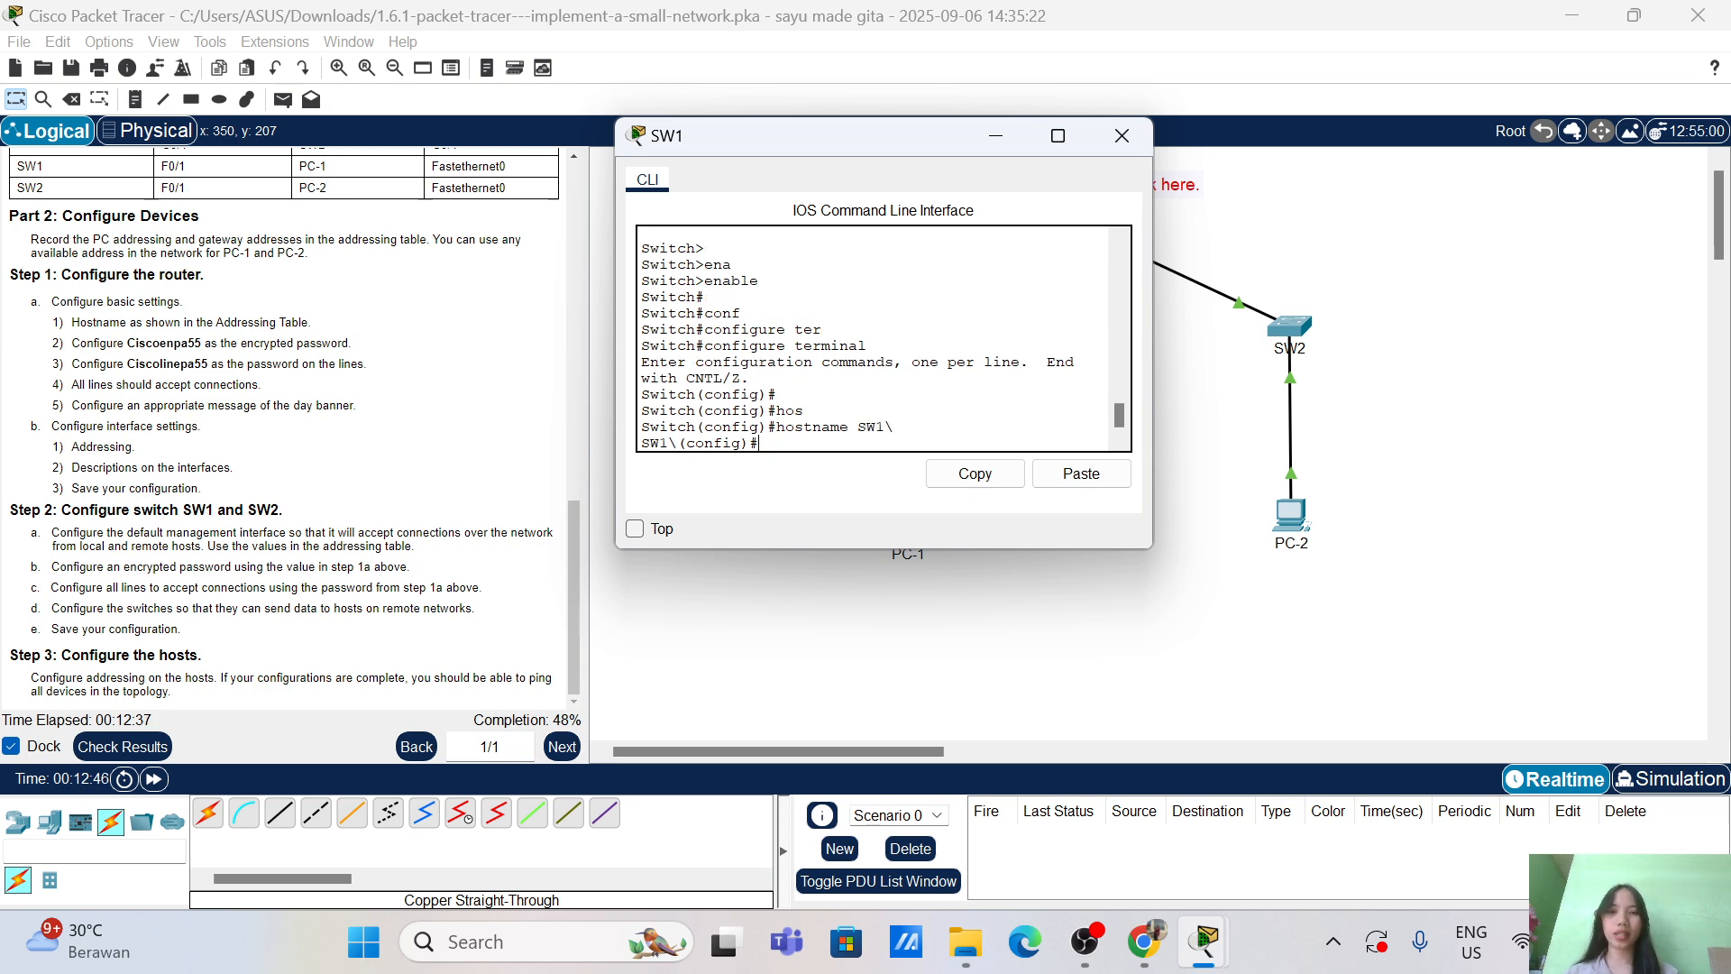
pyautogui.press('Up')
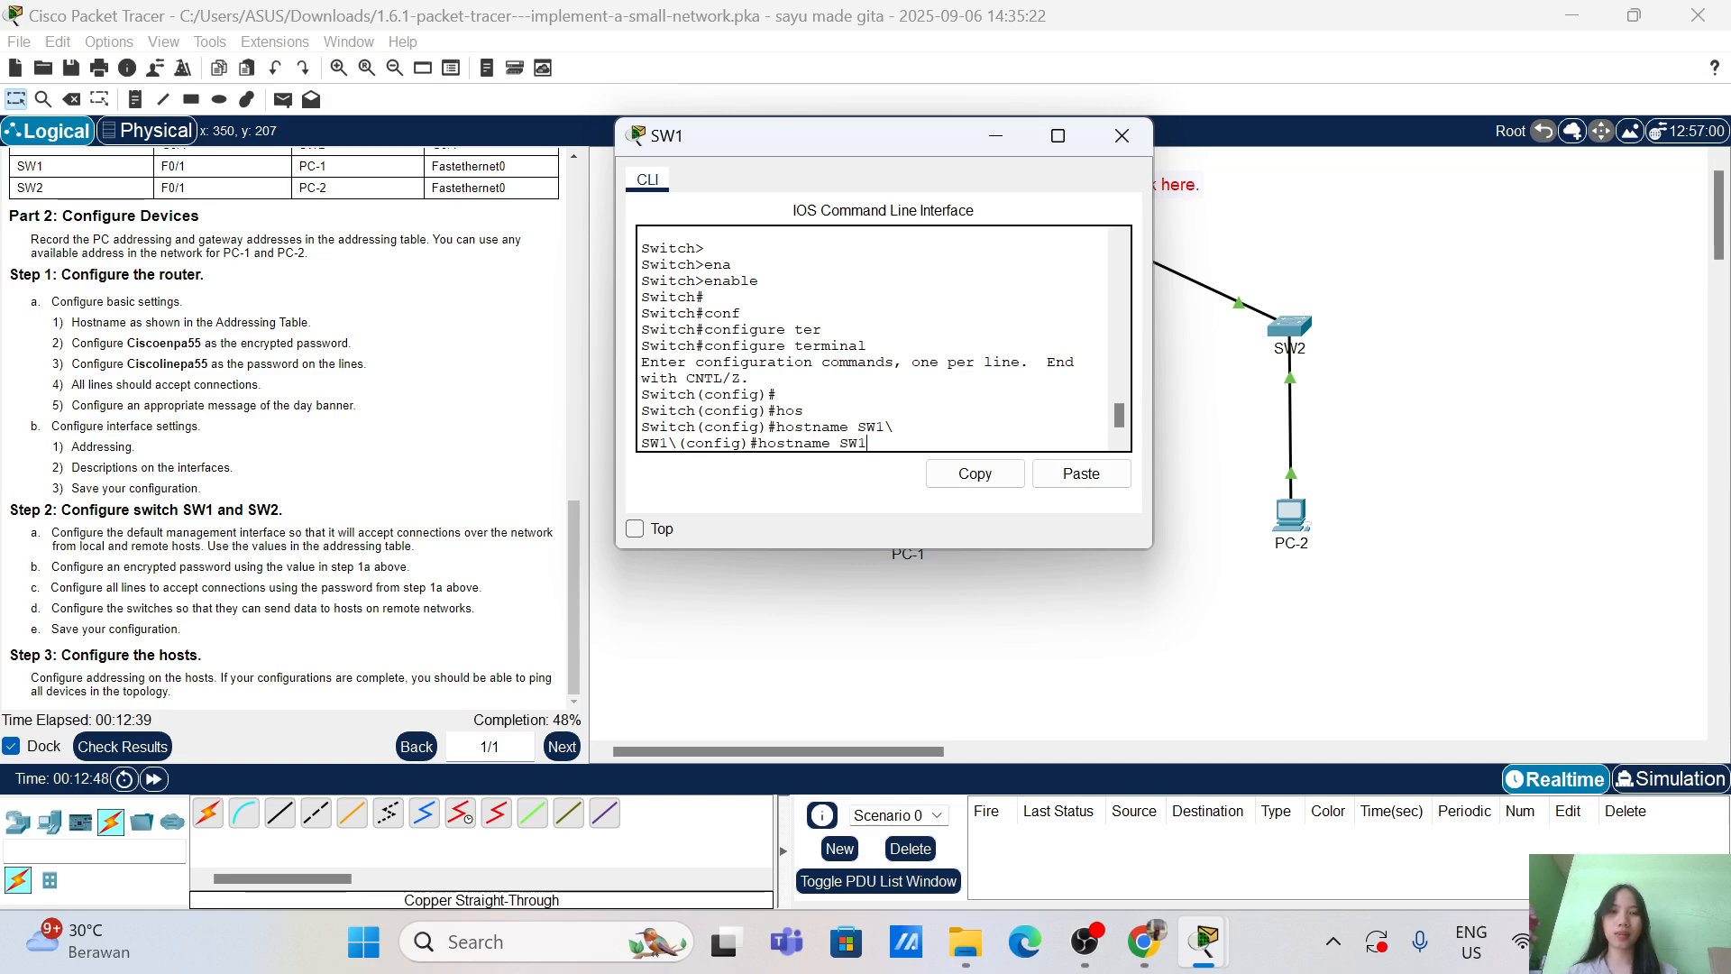
pyautogui.press('Return')
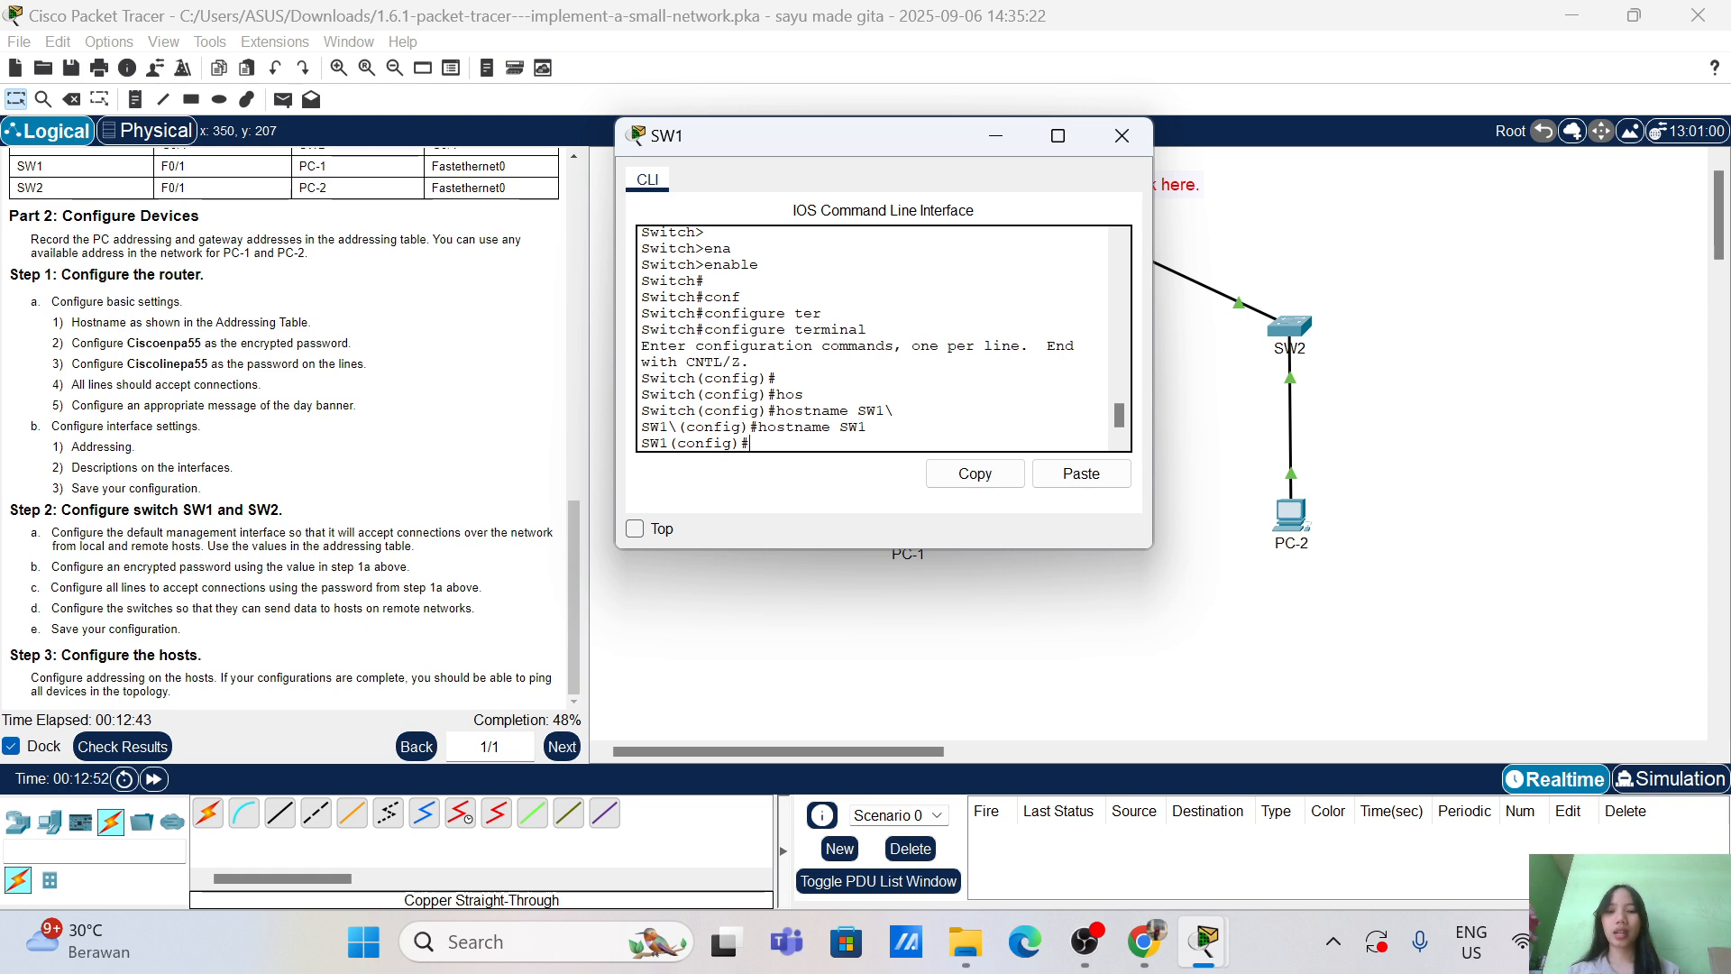
# Step: Set SW1's enable secret to the task's privileged password
pyautogui.write('e')
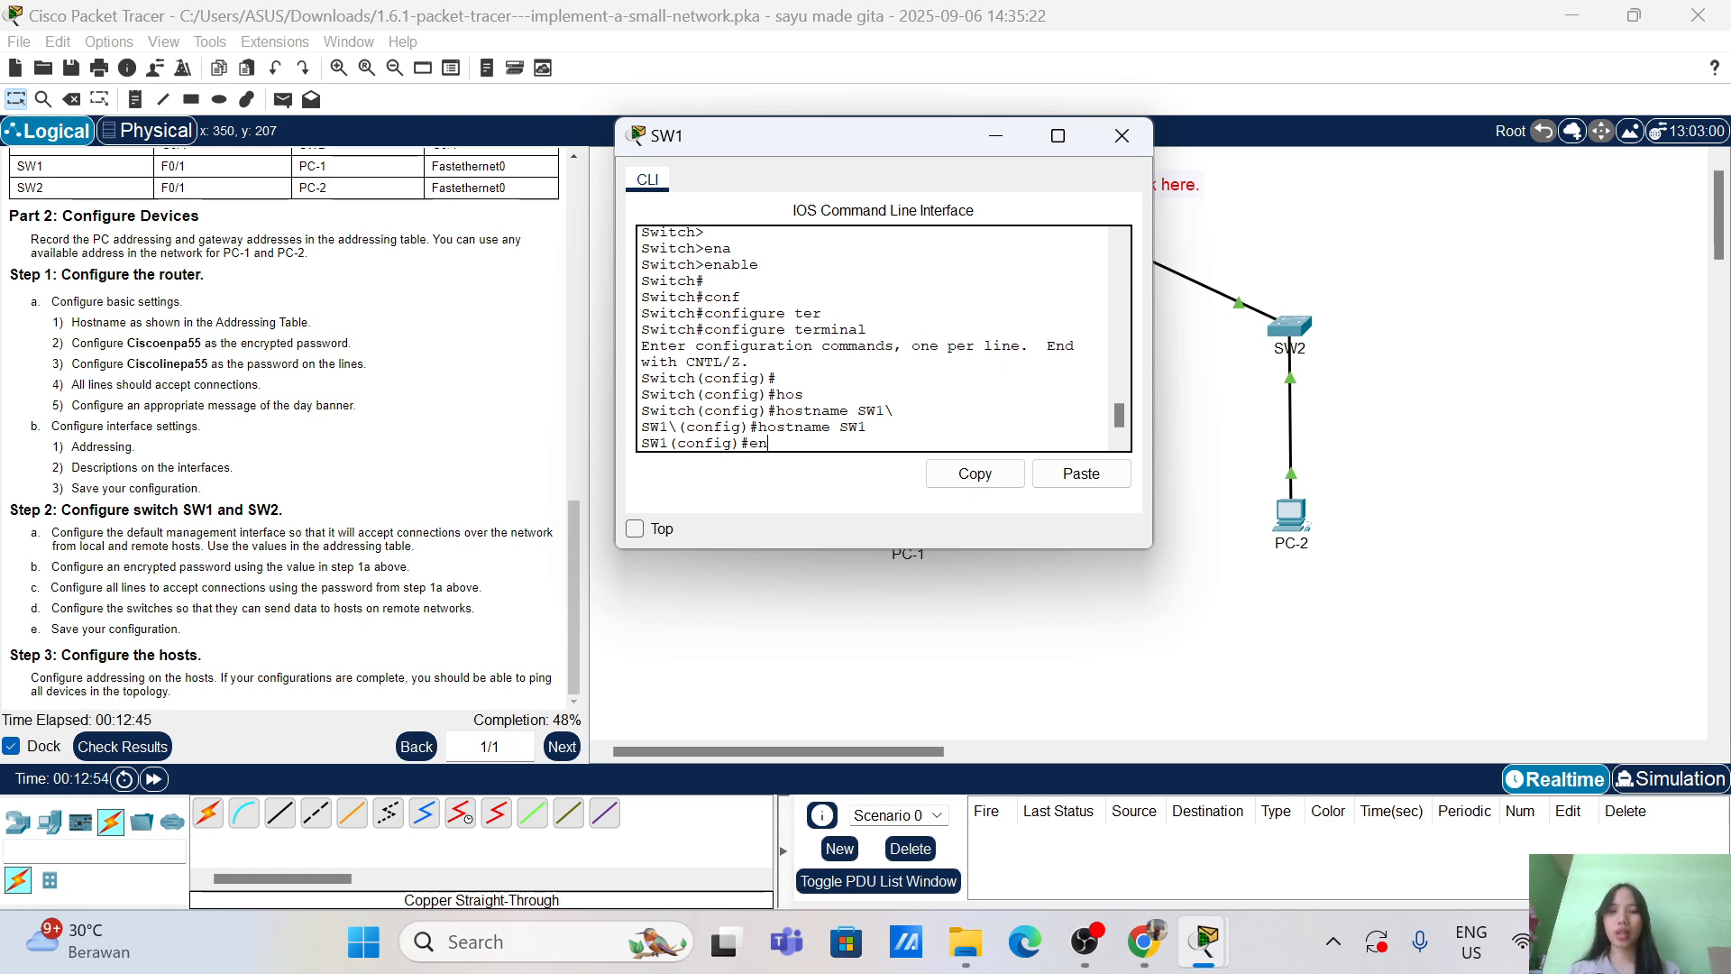
pyautogui.write('na')
pyautogui.press('Tab')
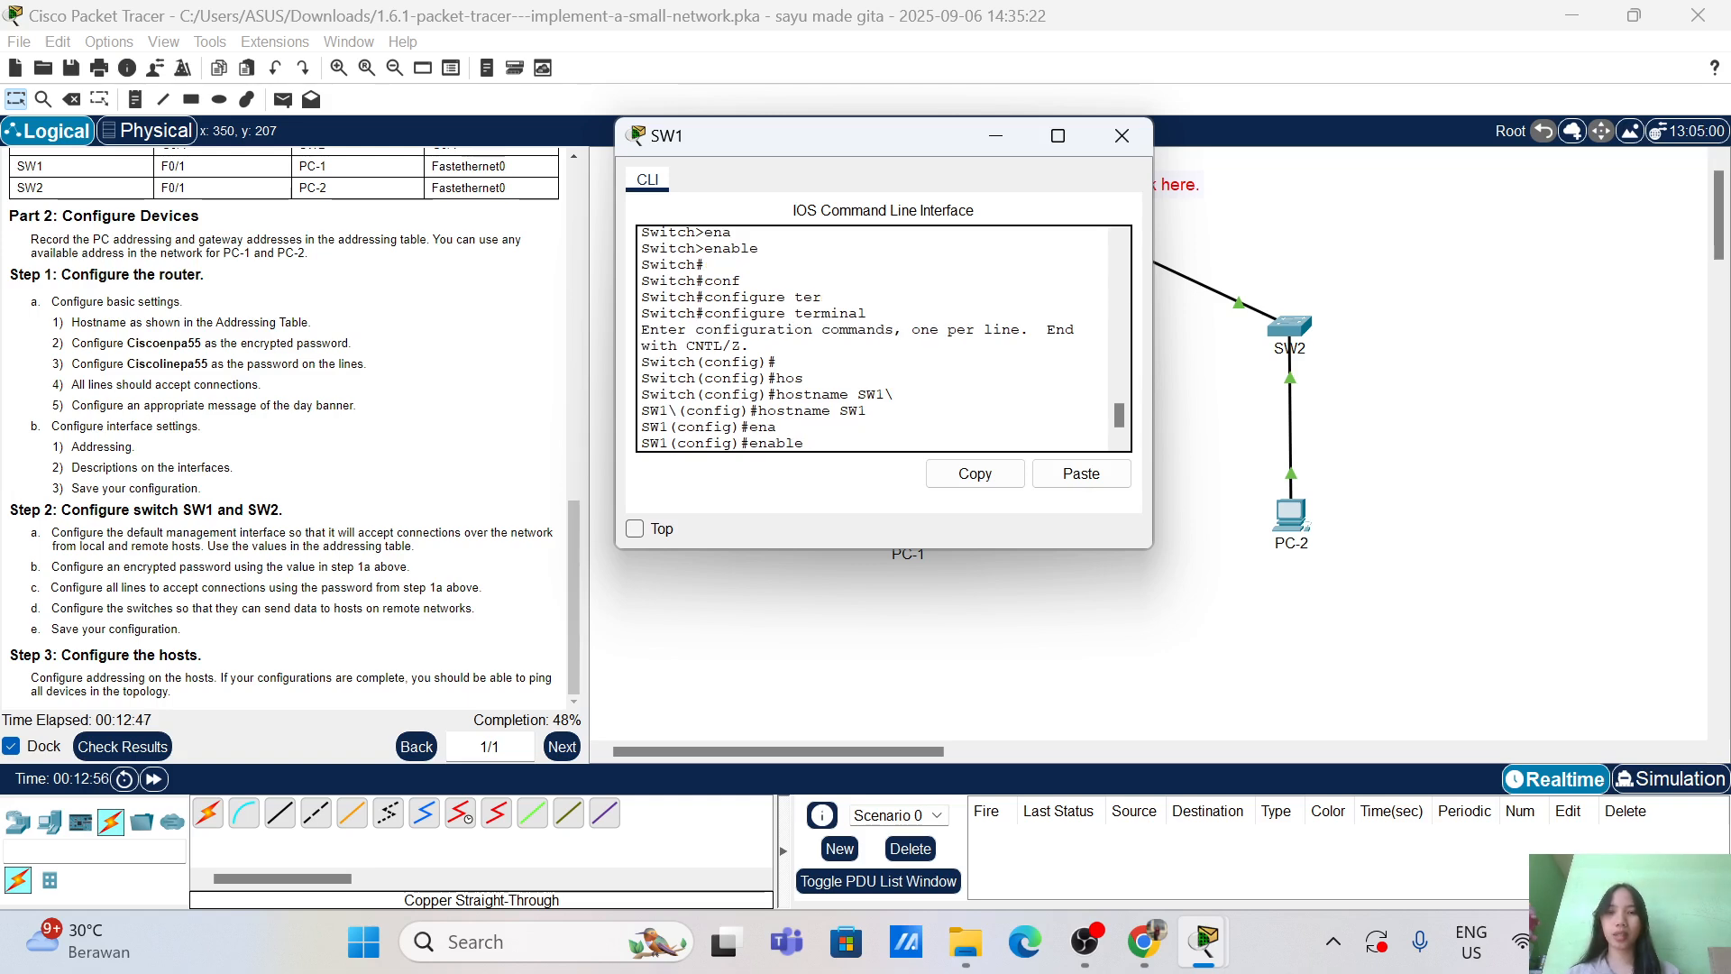
pyautogui.write('sec')
pyautogui.press('Tab')
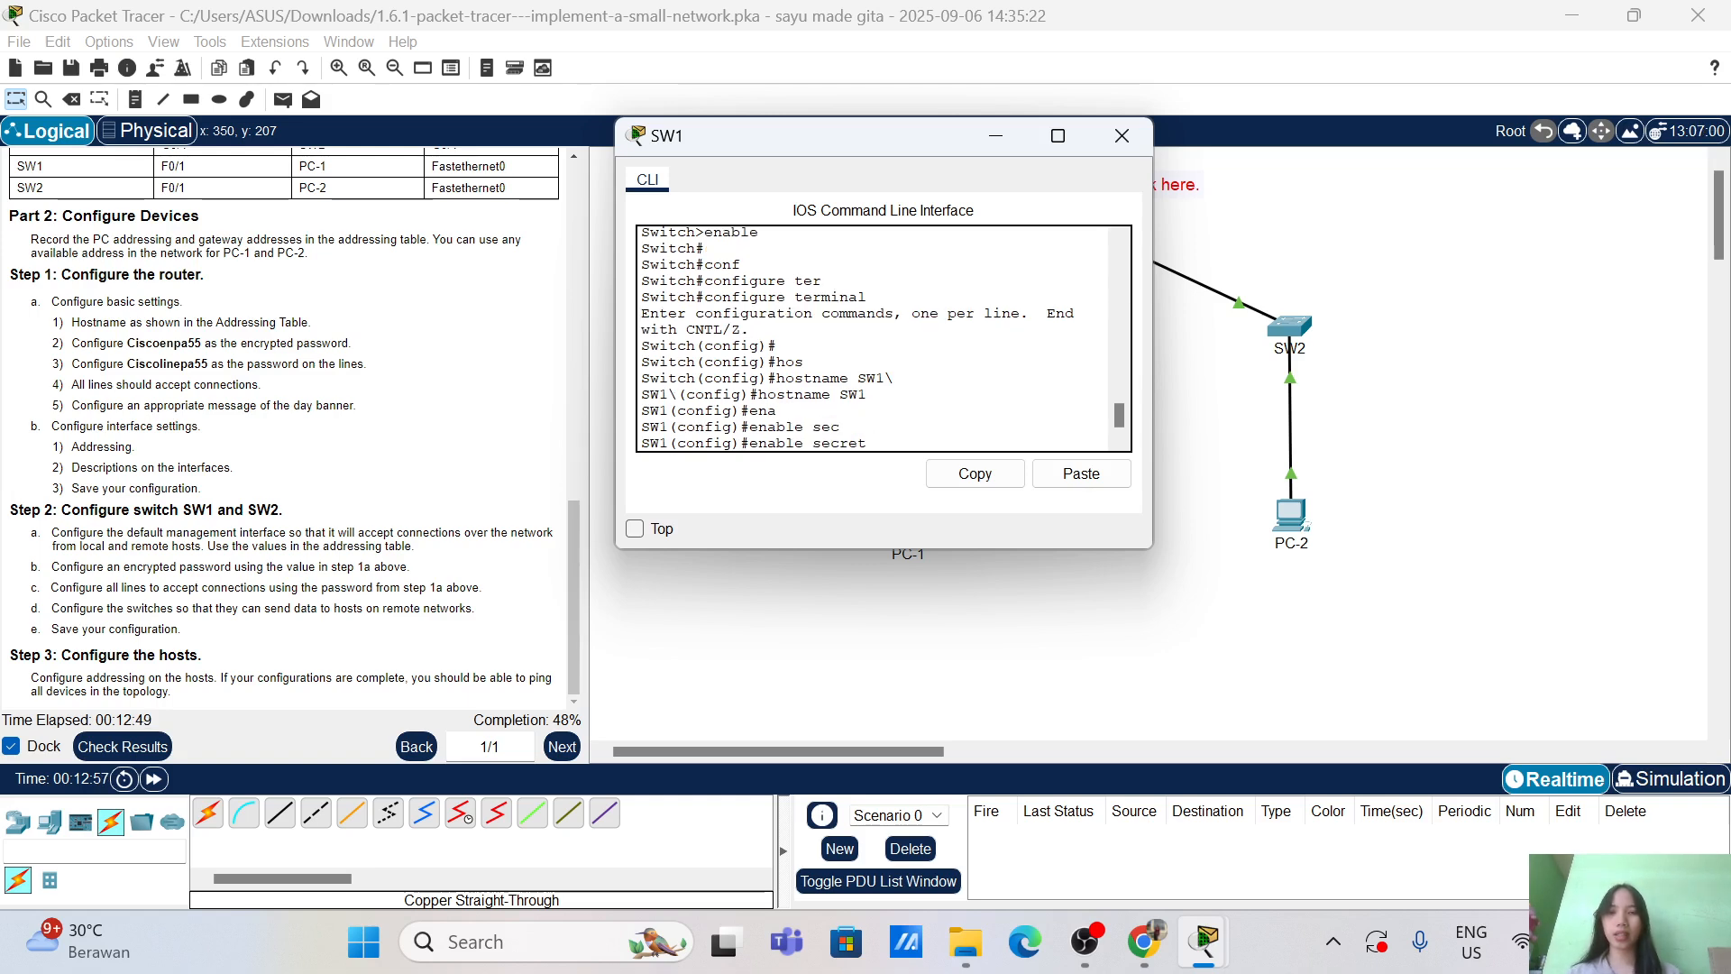
pyautogui.write('Cisc')
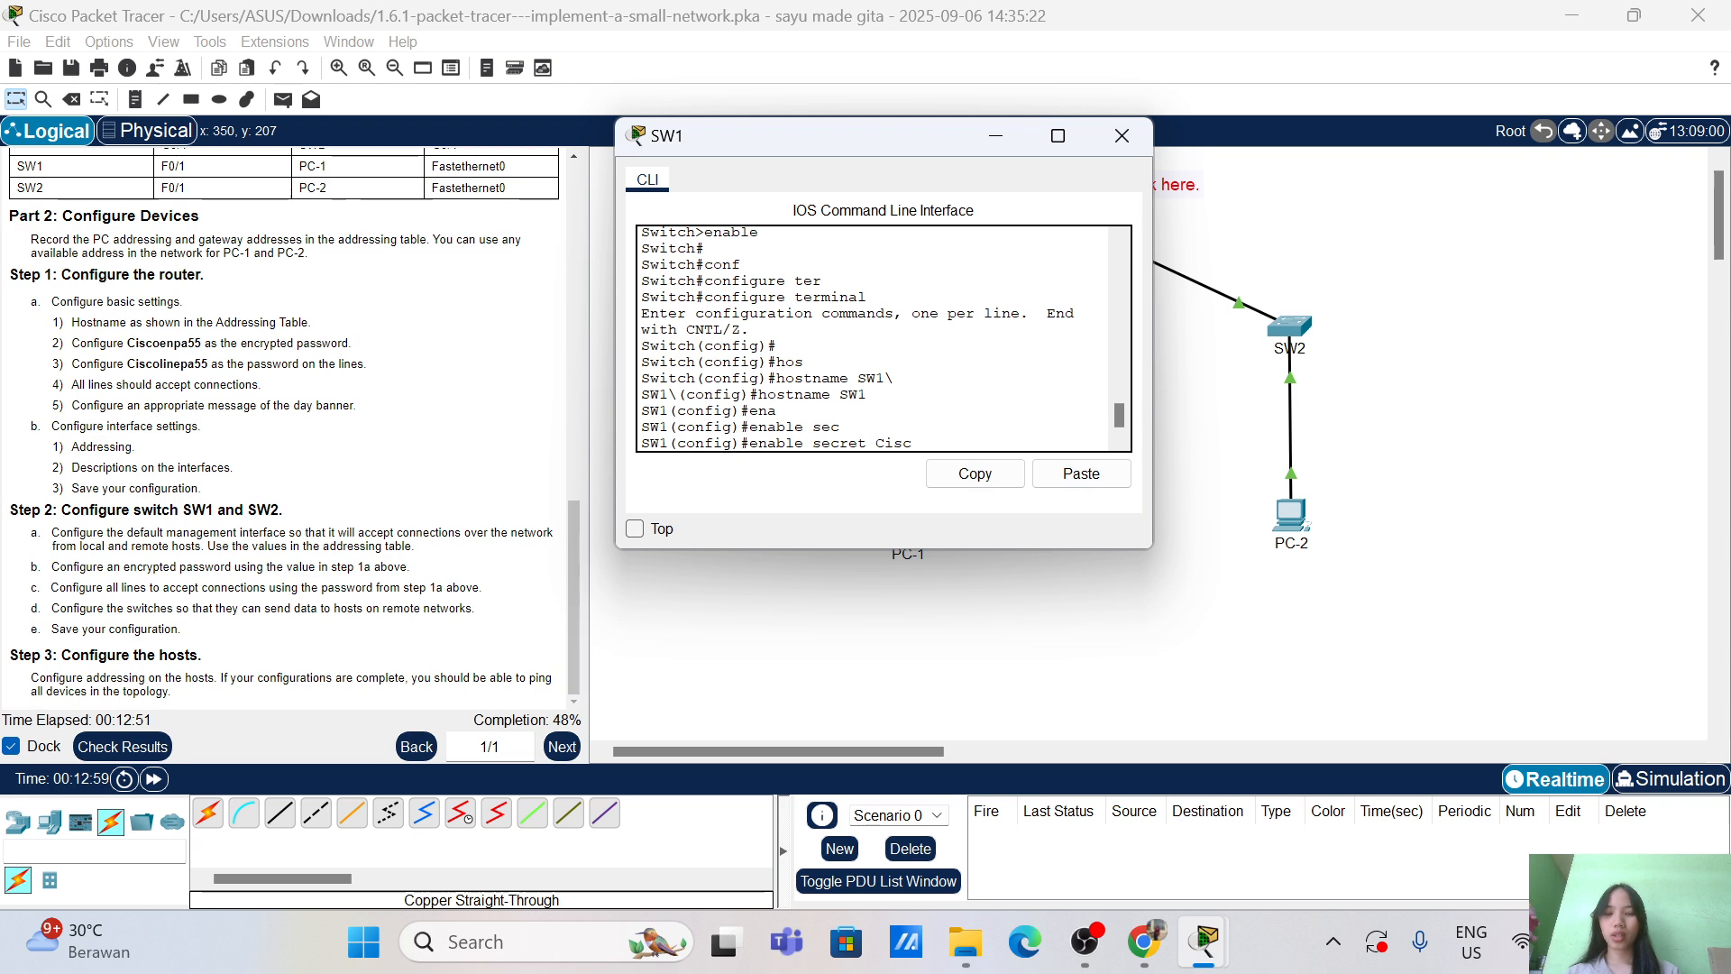
pyautogui.write('oenpa55')
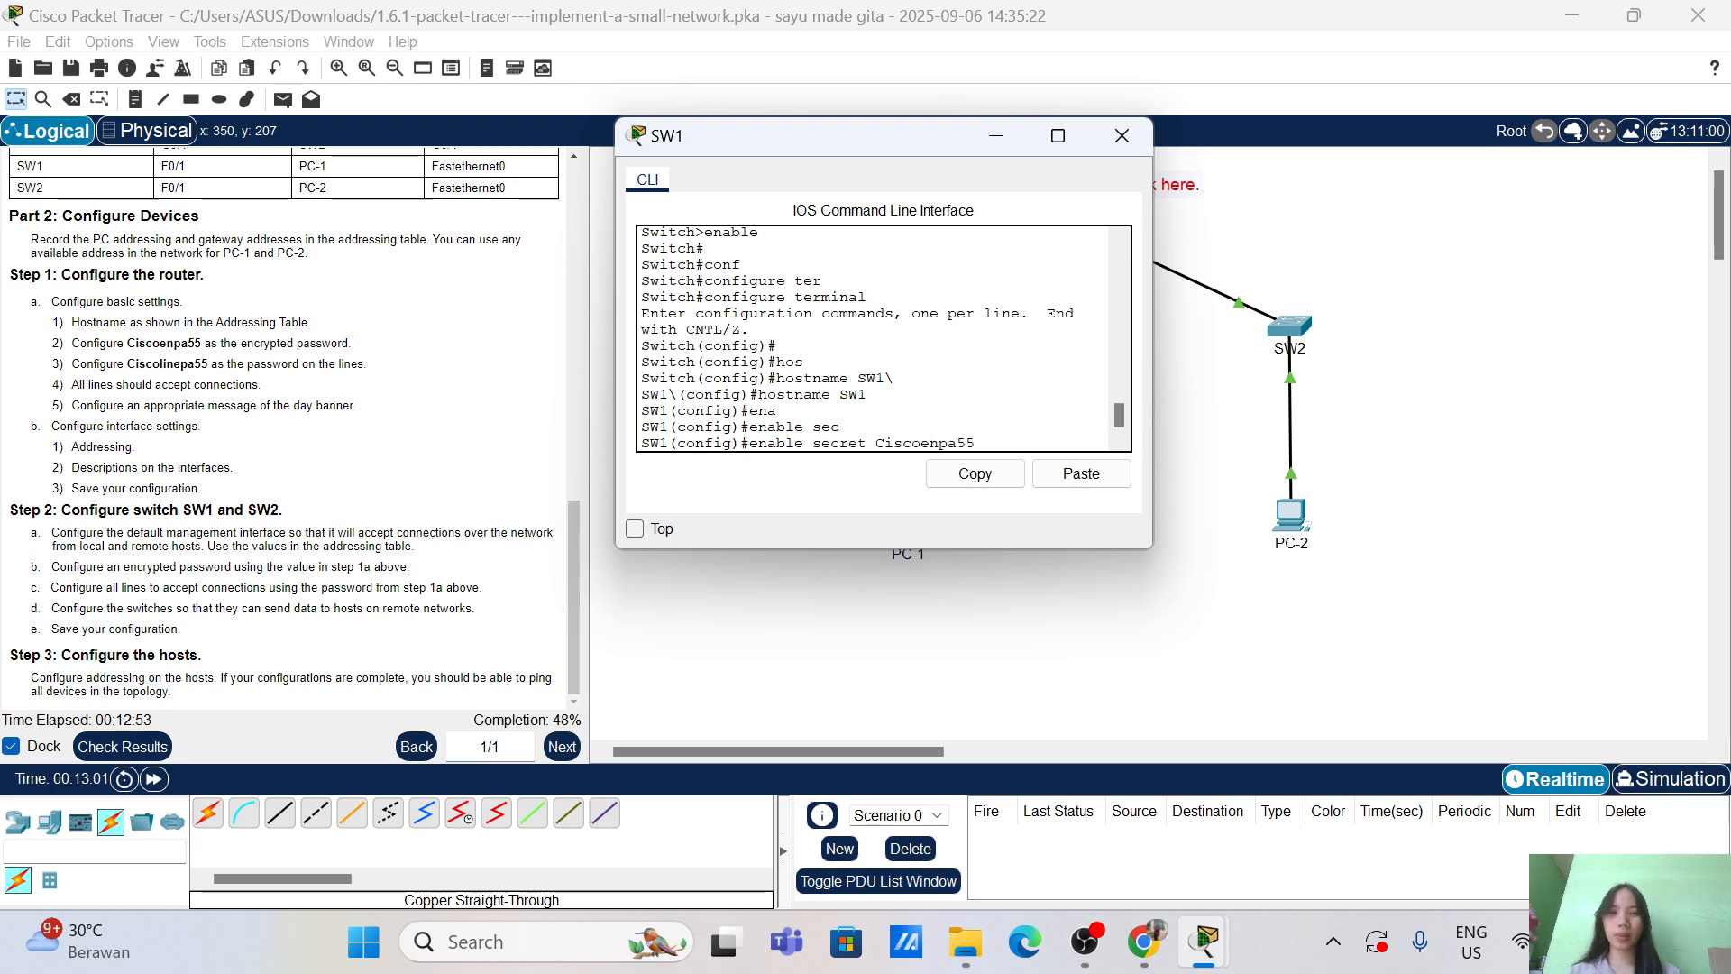
pyautogui.press('Return')
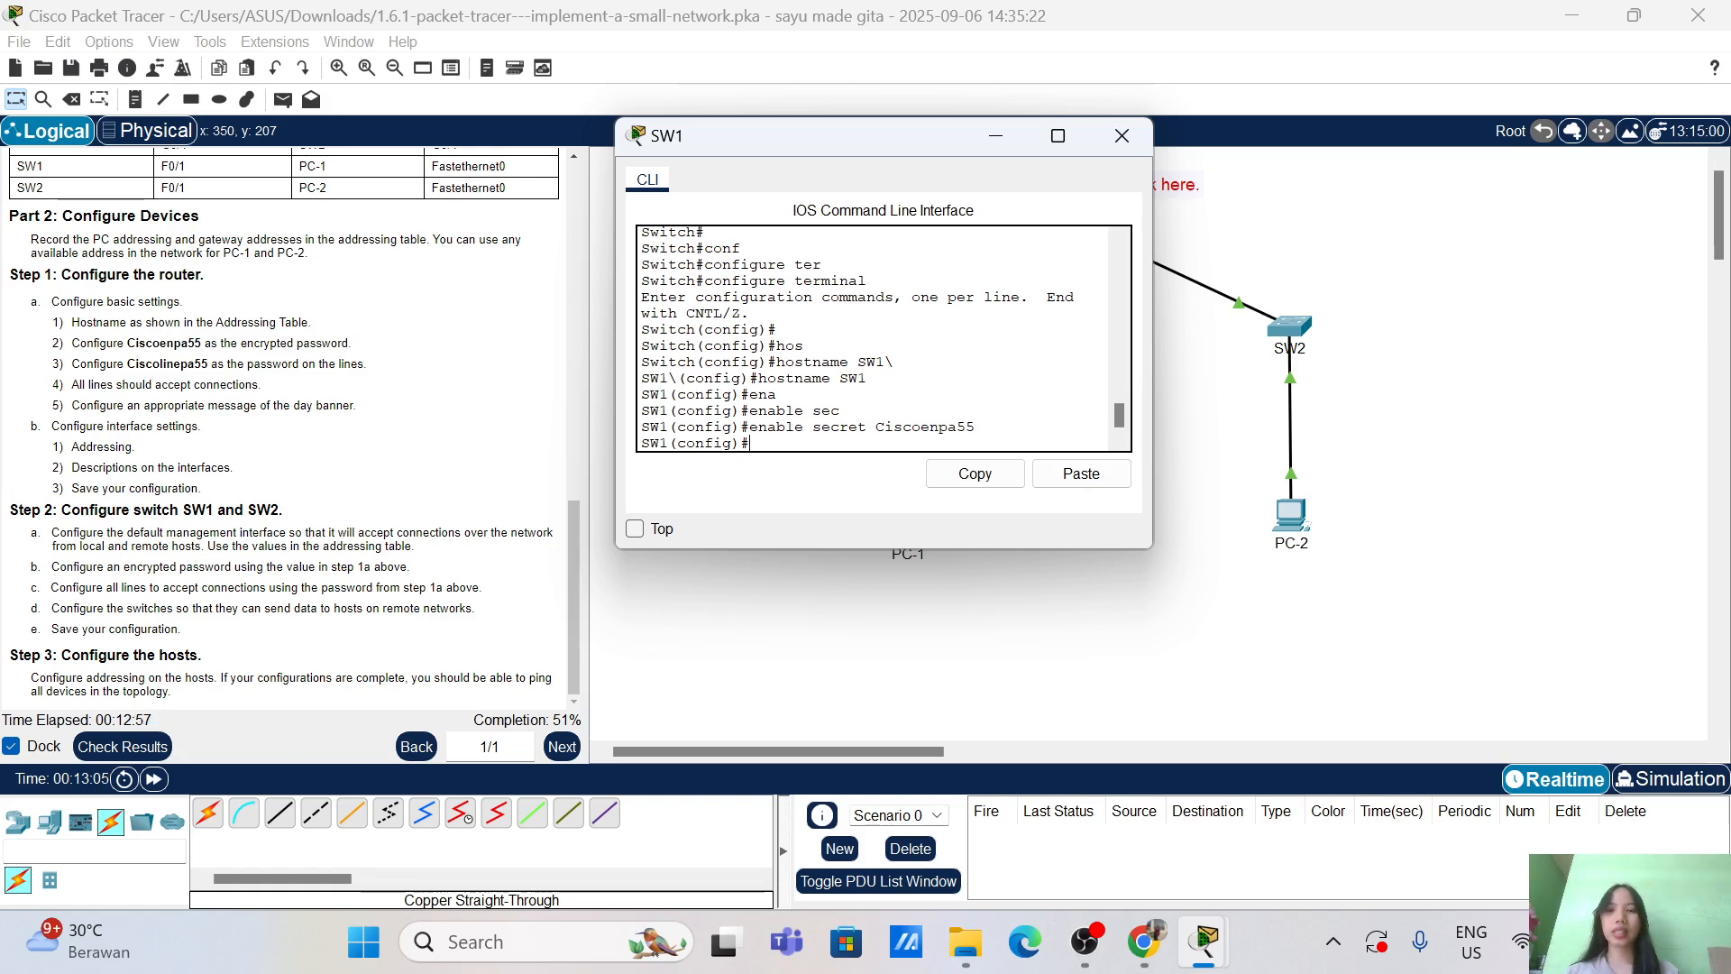
# Step: Give SW1's console line 0 the task's line password and require login
pyautogui.write('line c')
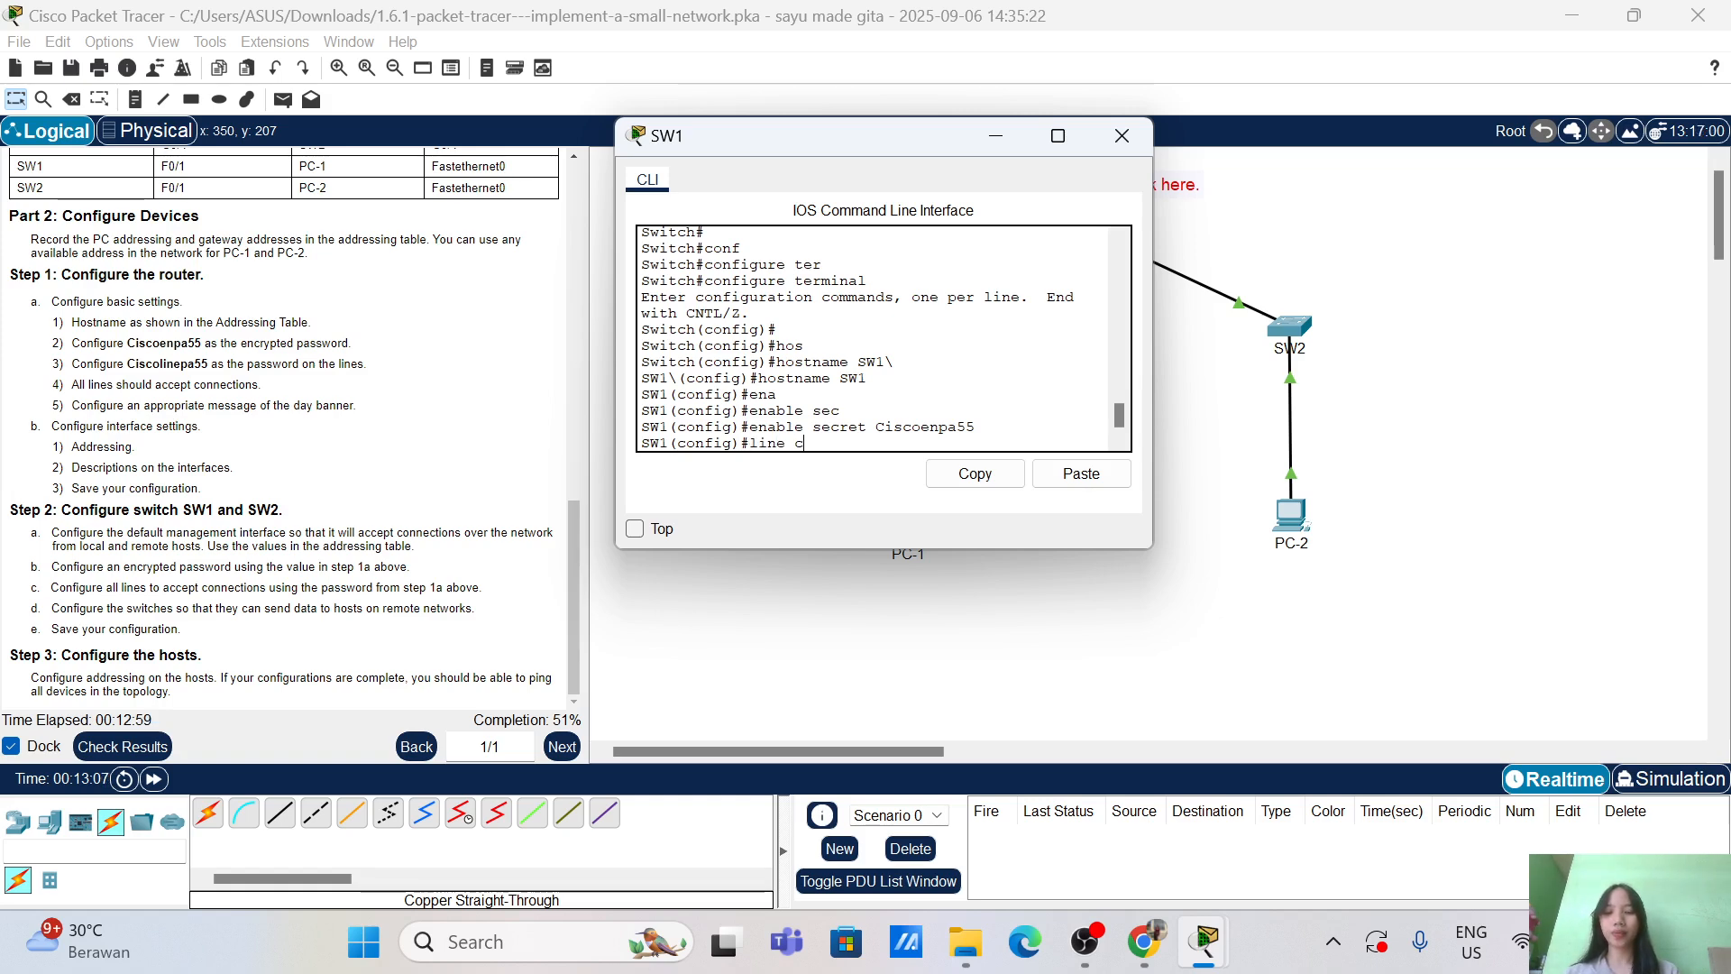
pyautogui.write('on')
pyautogui.press('Tab')
pyautogui.write('0')
pyautogui.press('Return')
pyautogui.press('Return')
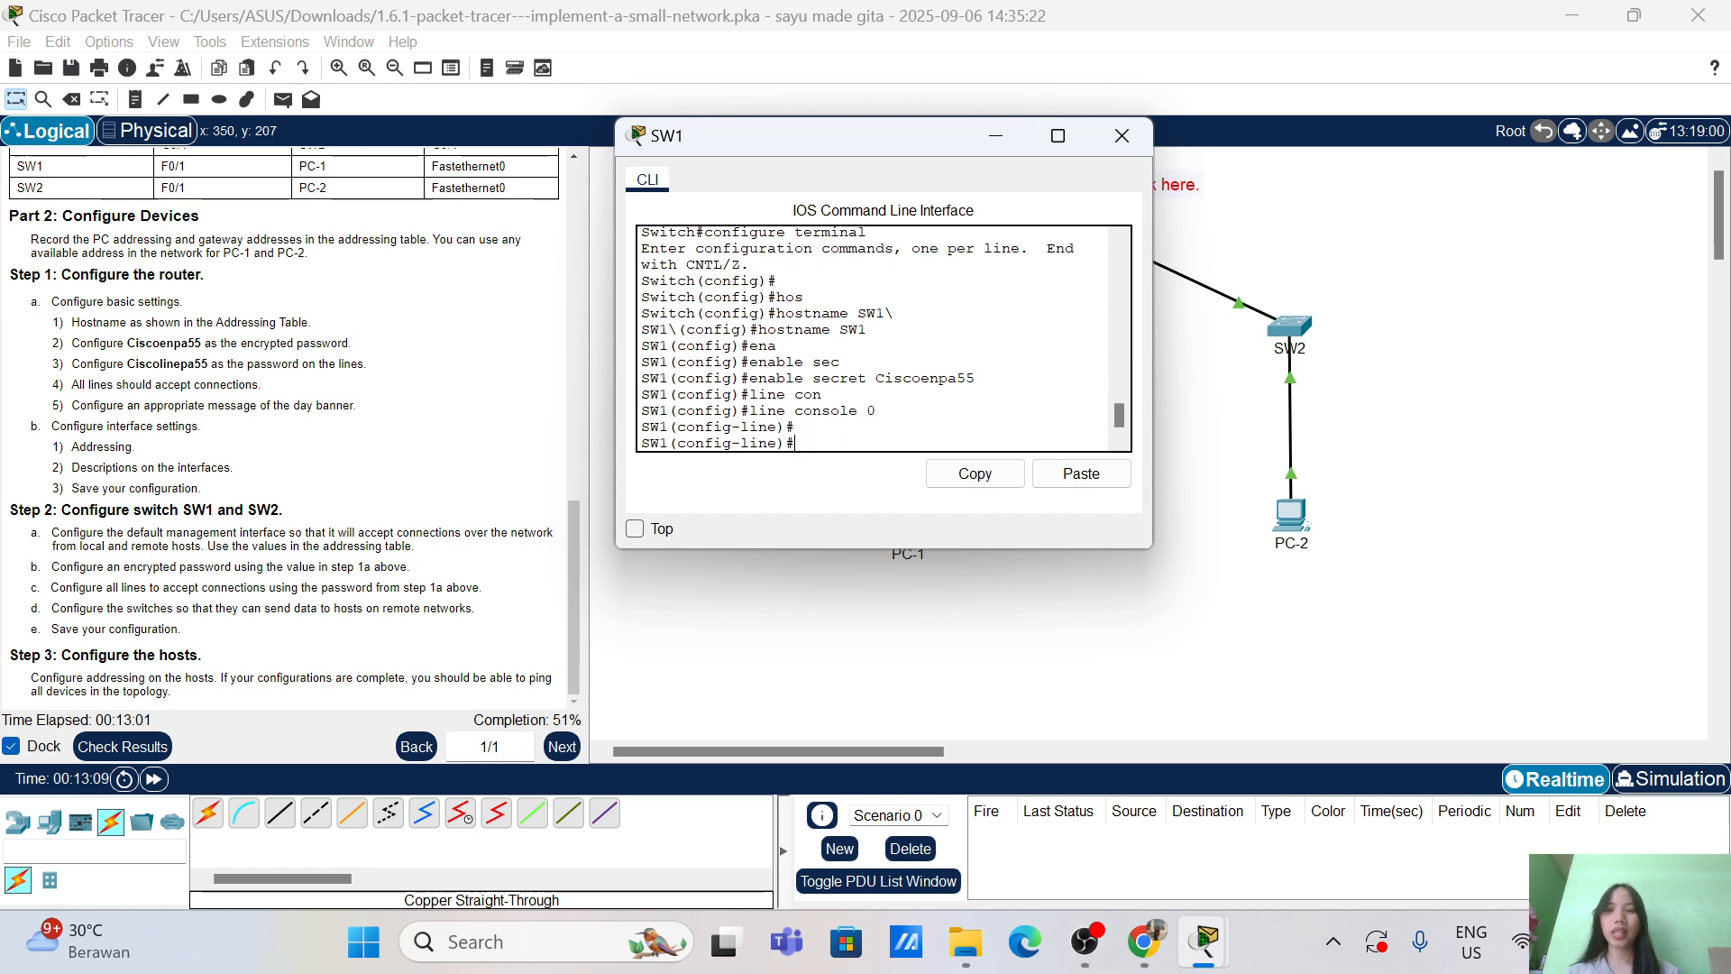
pyautogui.write('pass')
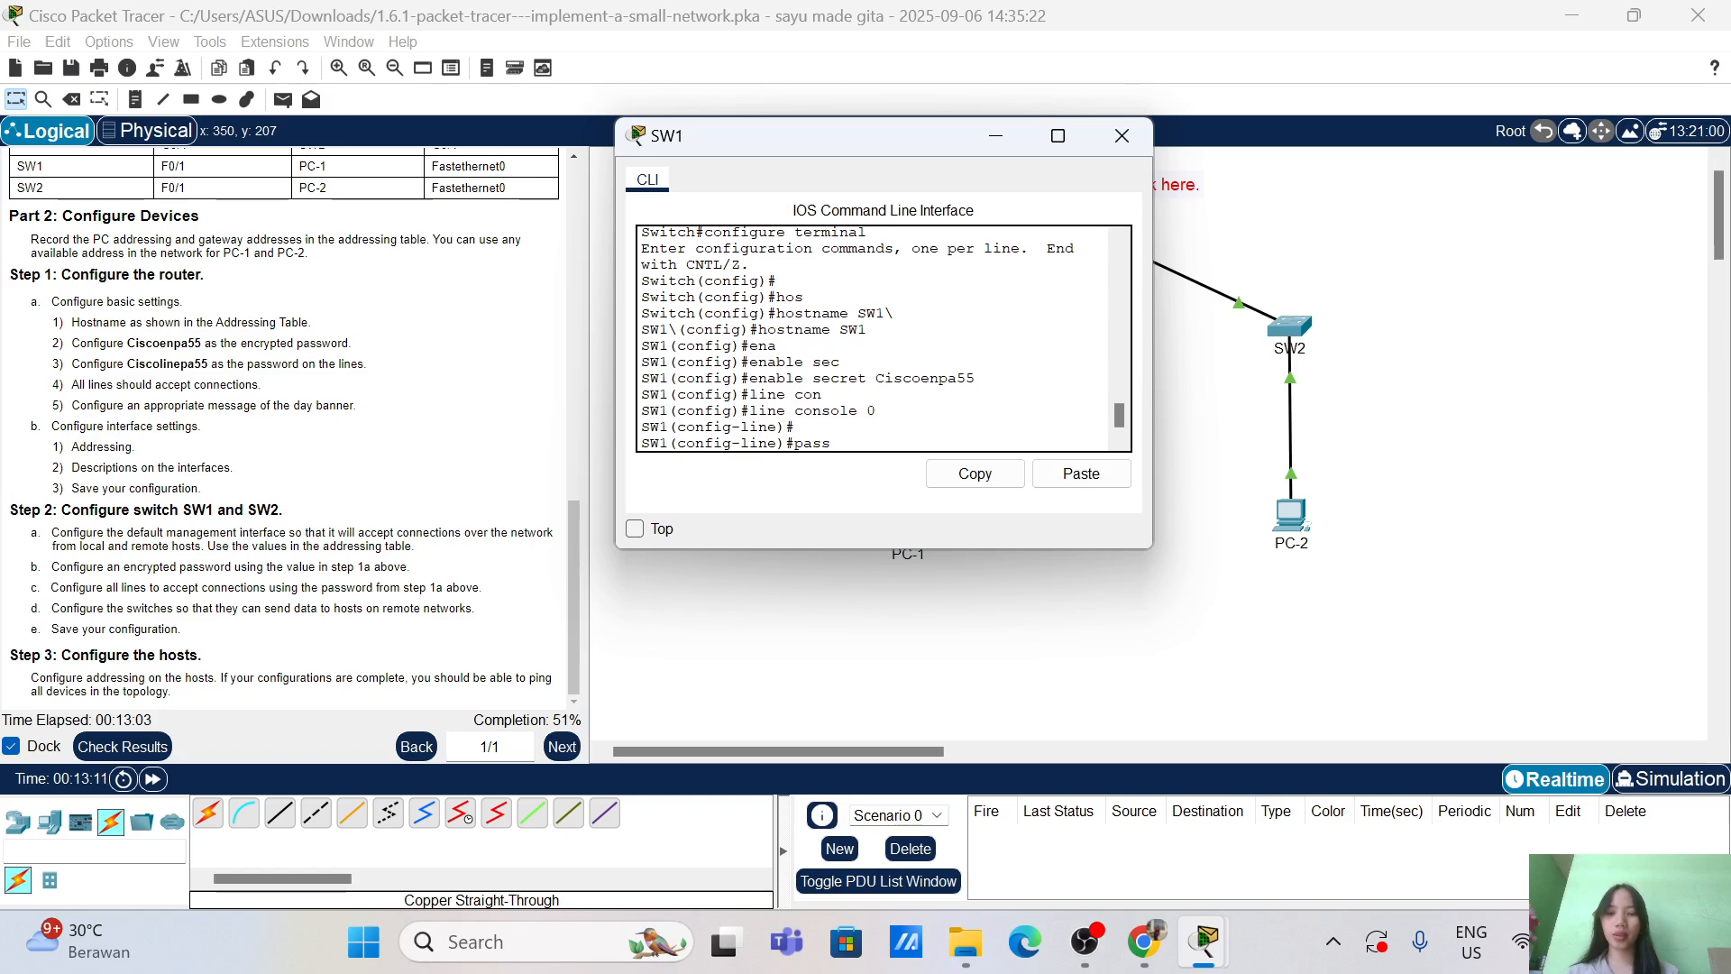
pyautogui.write(' Ciscoline')
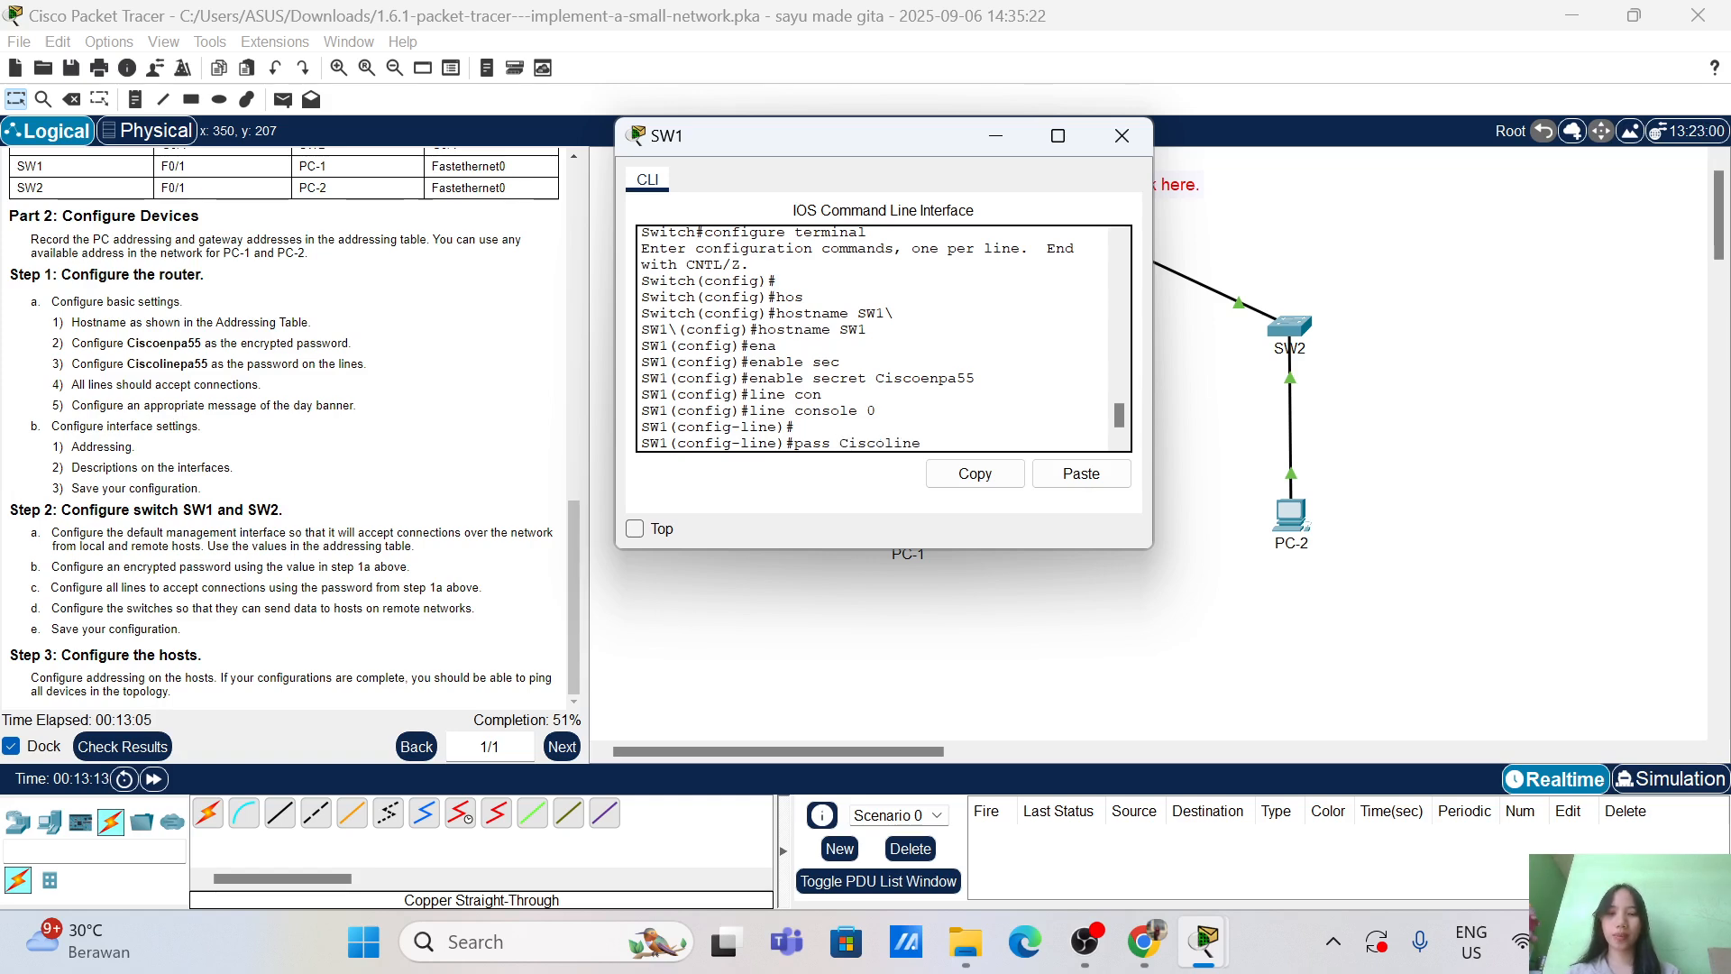
pyautogui.write('pa55')
pyautogui.press('Return')
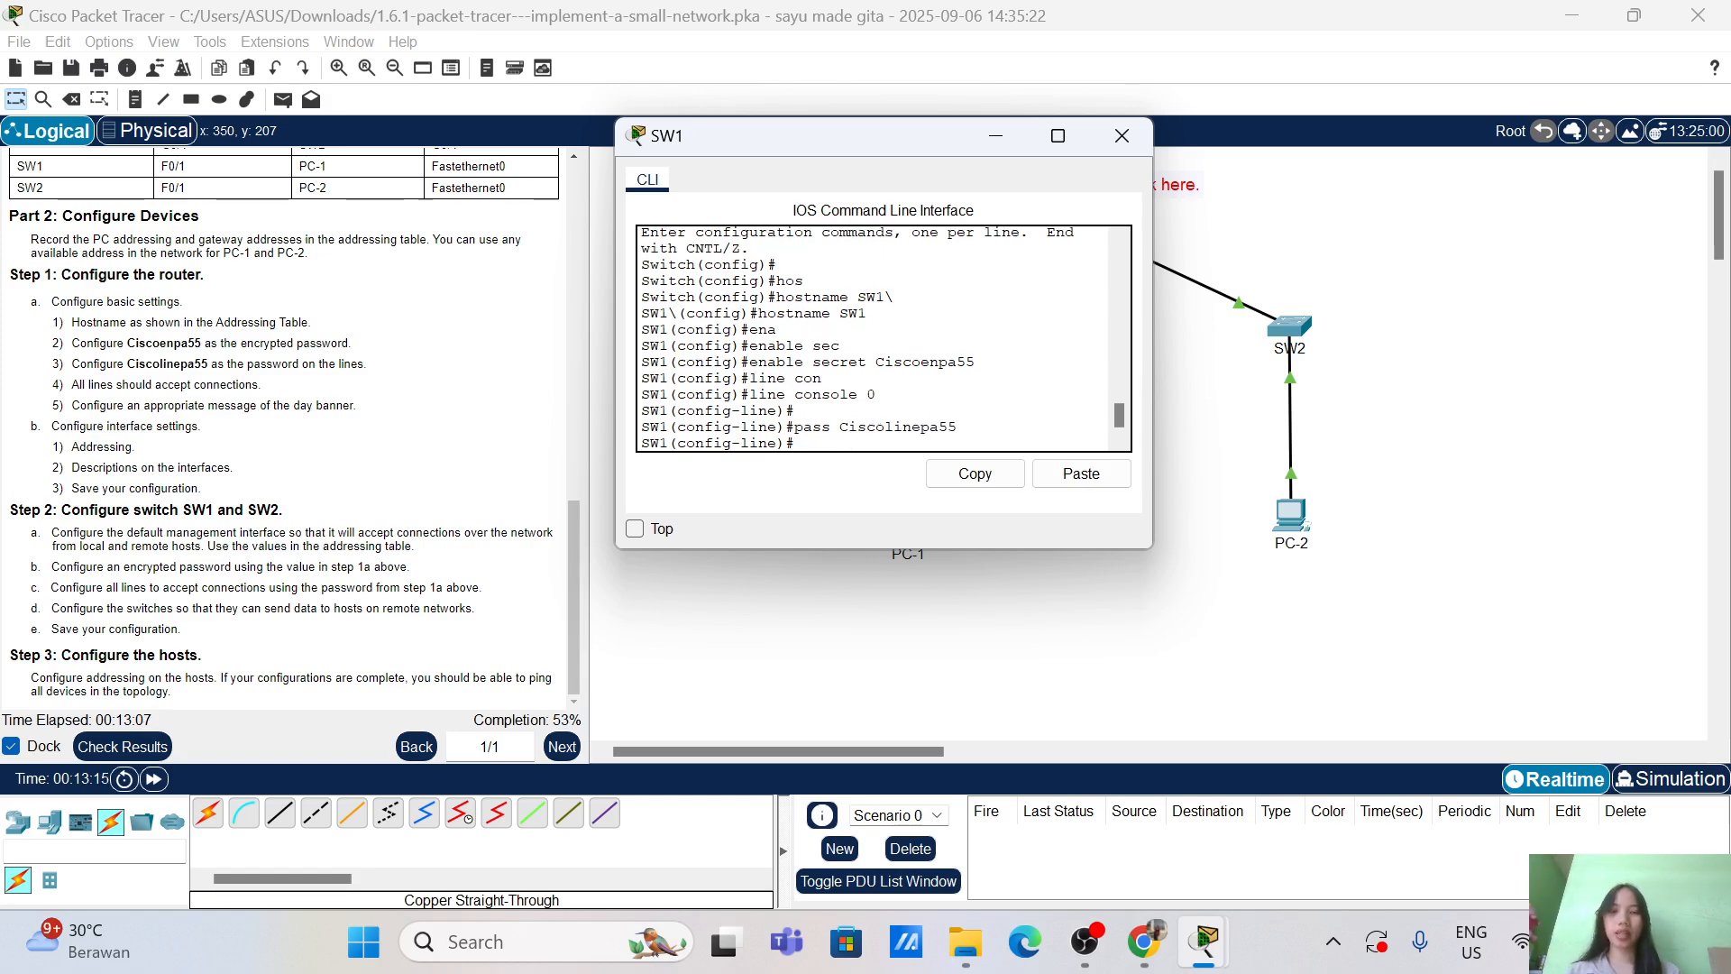
pyautogui.write('lo')
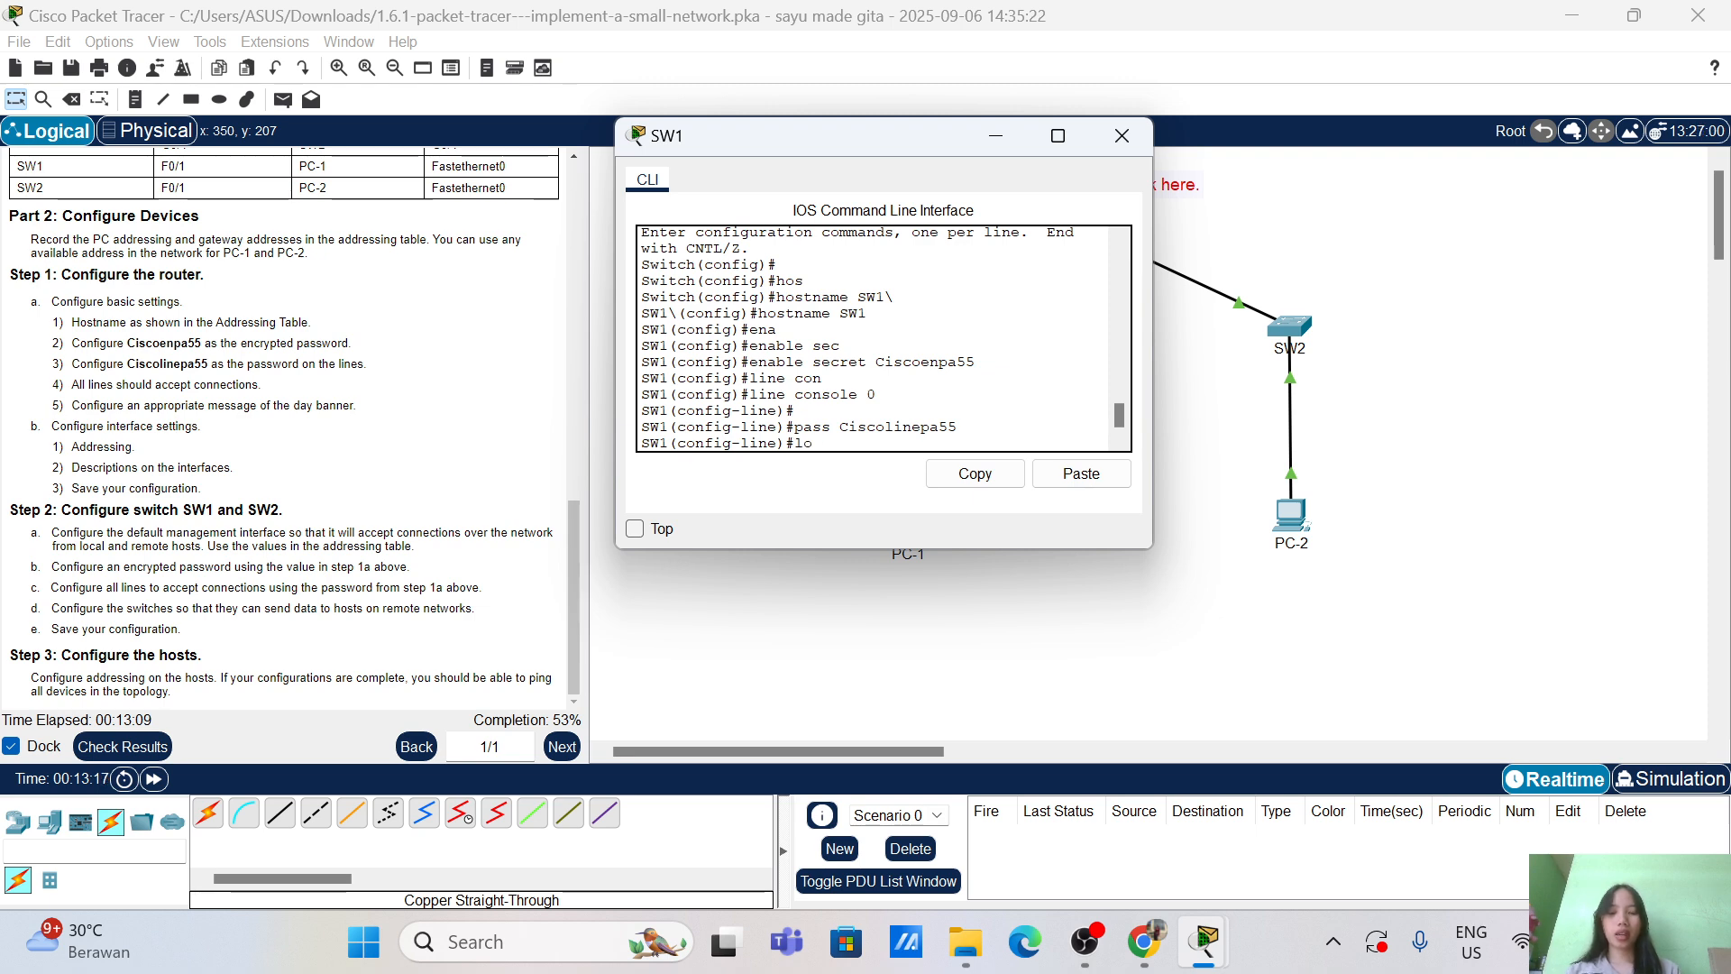
pyautogui.write('gi')
pyautogui.press('Tab')
pyautogui.press('Return')
pyautogui.write('ex')
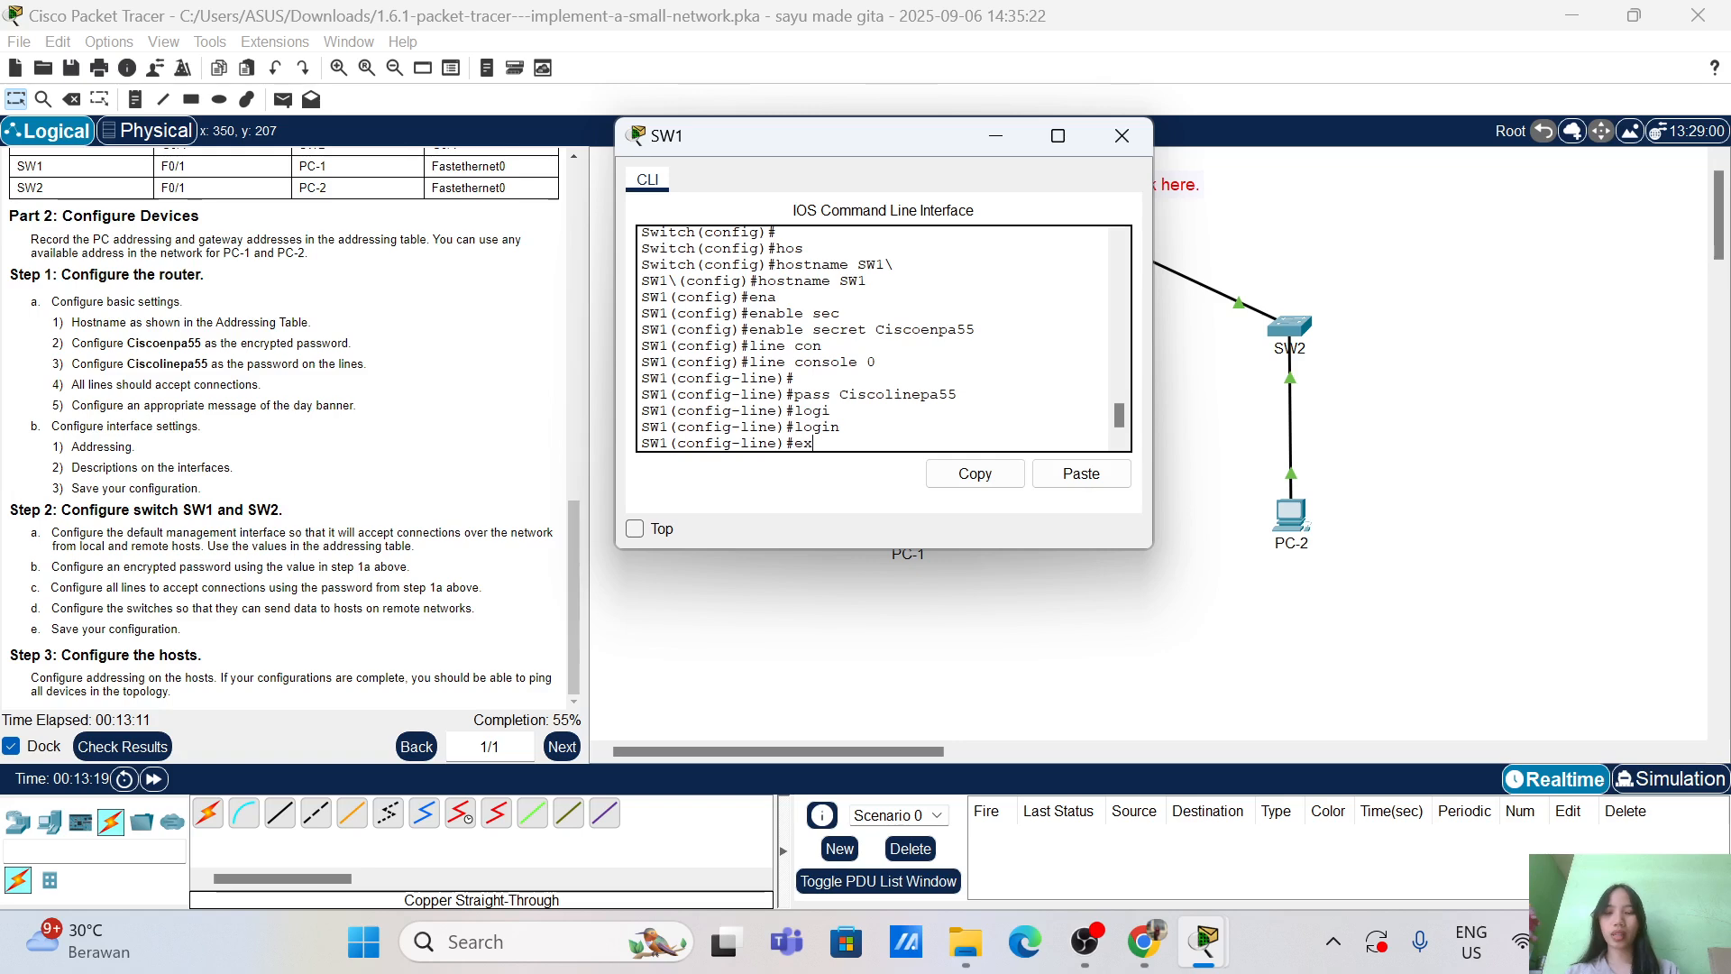
pyautogui.write('i')
pyautogui.press('Tab')
pyautogui.press('Return')
pyautogui.press('Return')
pyautogui.press('Return')
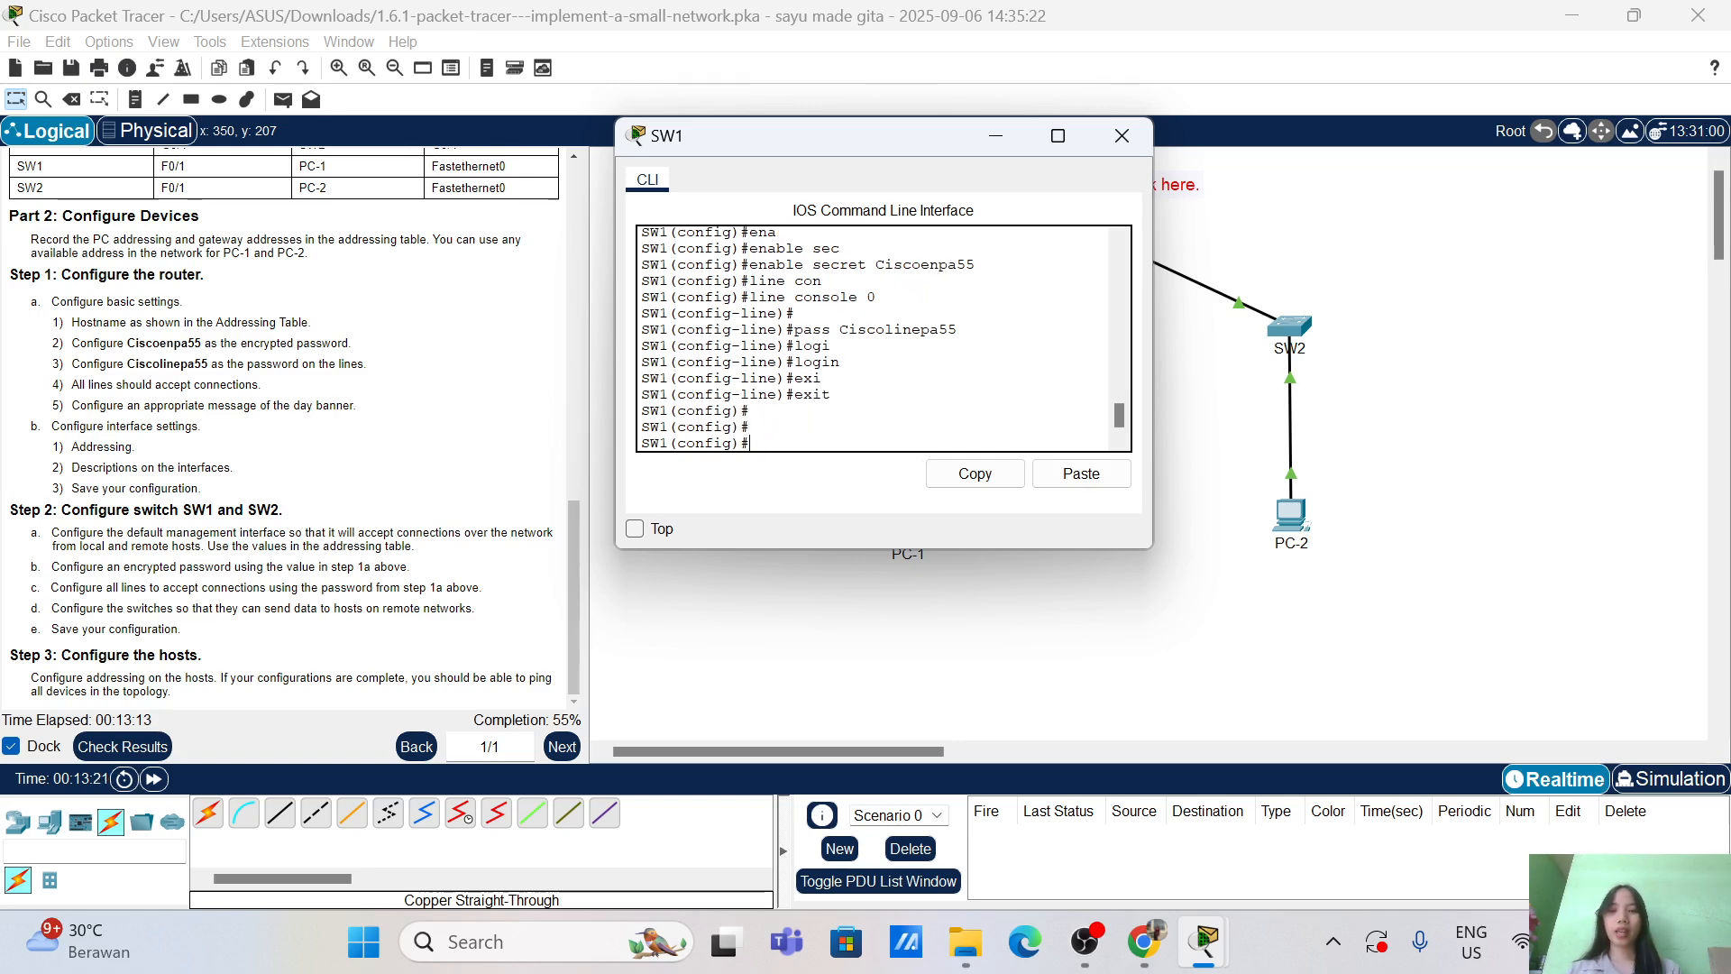
# Step: Give SW1's VTY lines 0 4 a line password and require login
pyautogui.write('lin')
pyautogui.press('Tab')
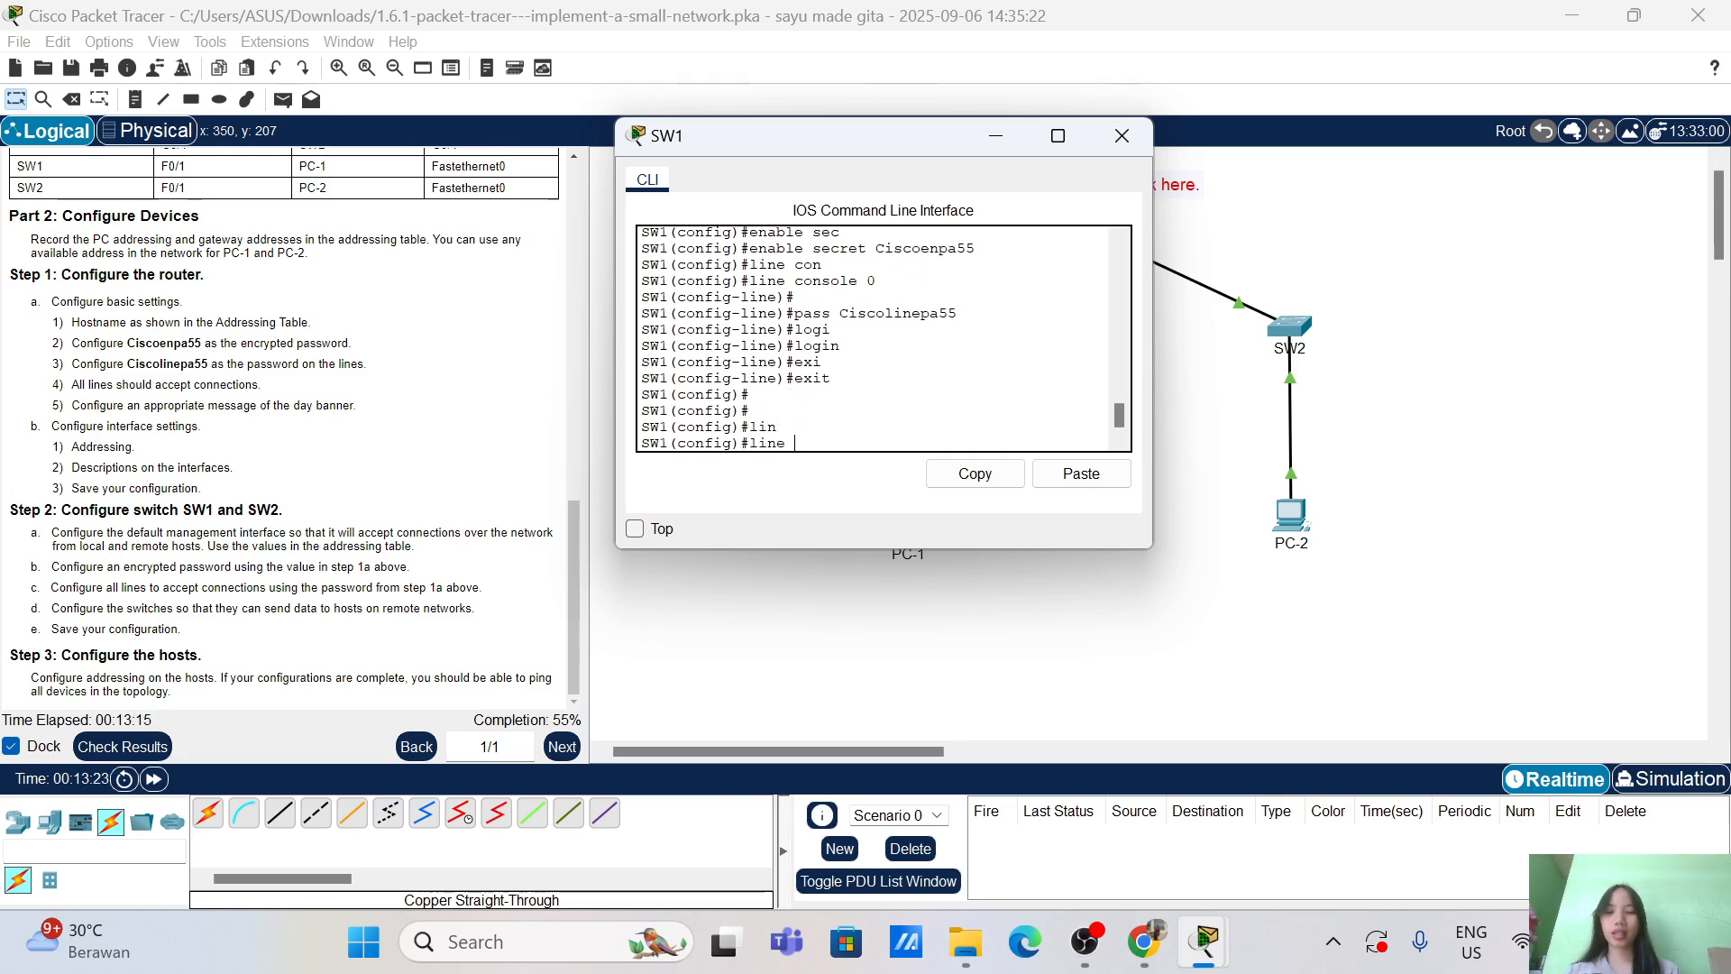
pyautogui.write('vt')
pyautogui.press('Tab')
pyautogui.write('0 4')
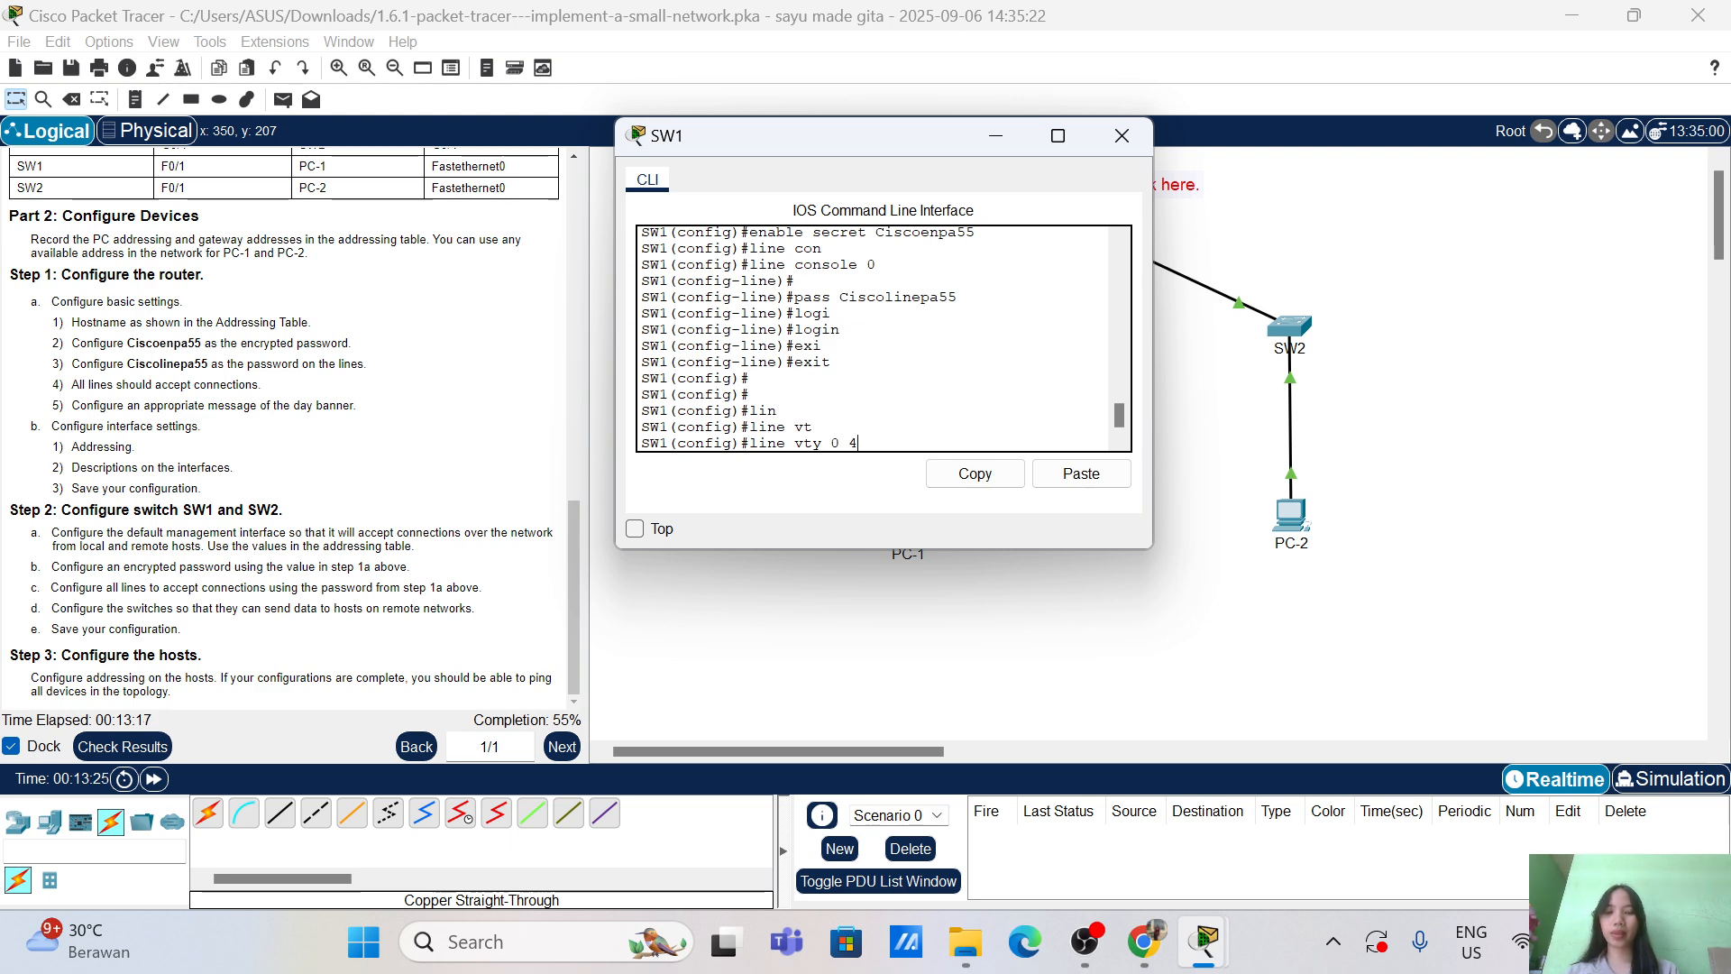
pyautogui.press('Return')
pyautogui.press('Return')
pyautogui.write('pass ')
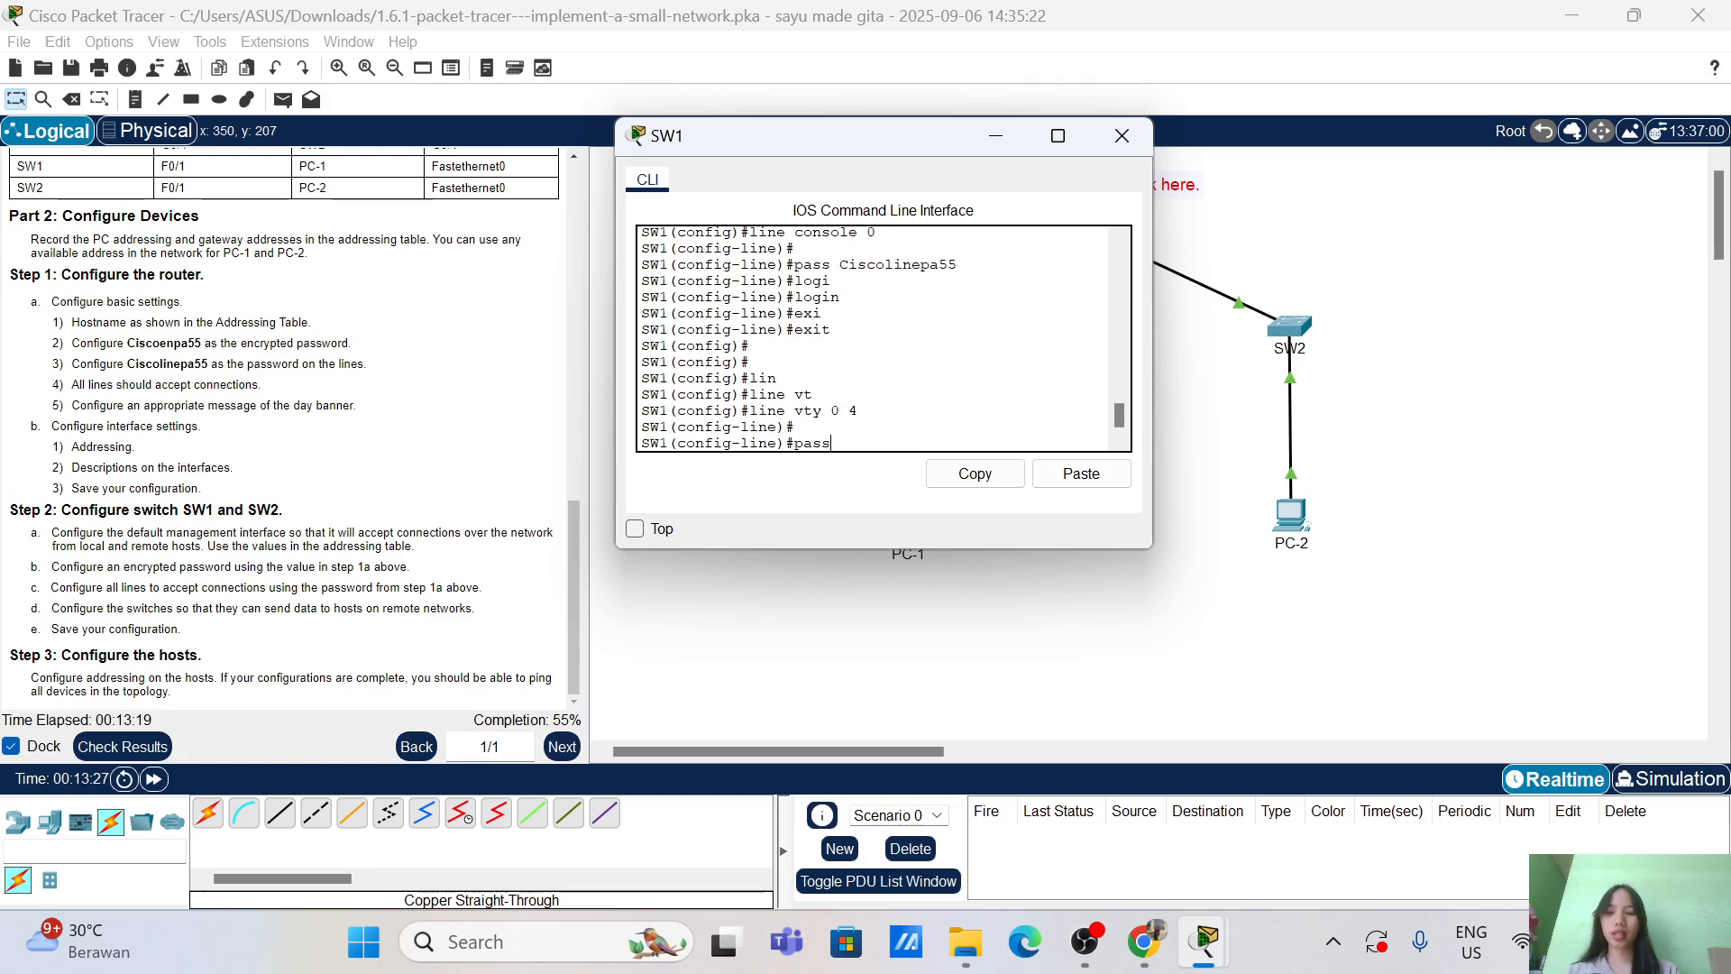
pyautogui.write('Cis')
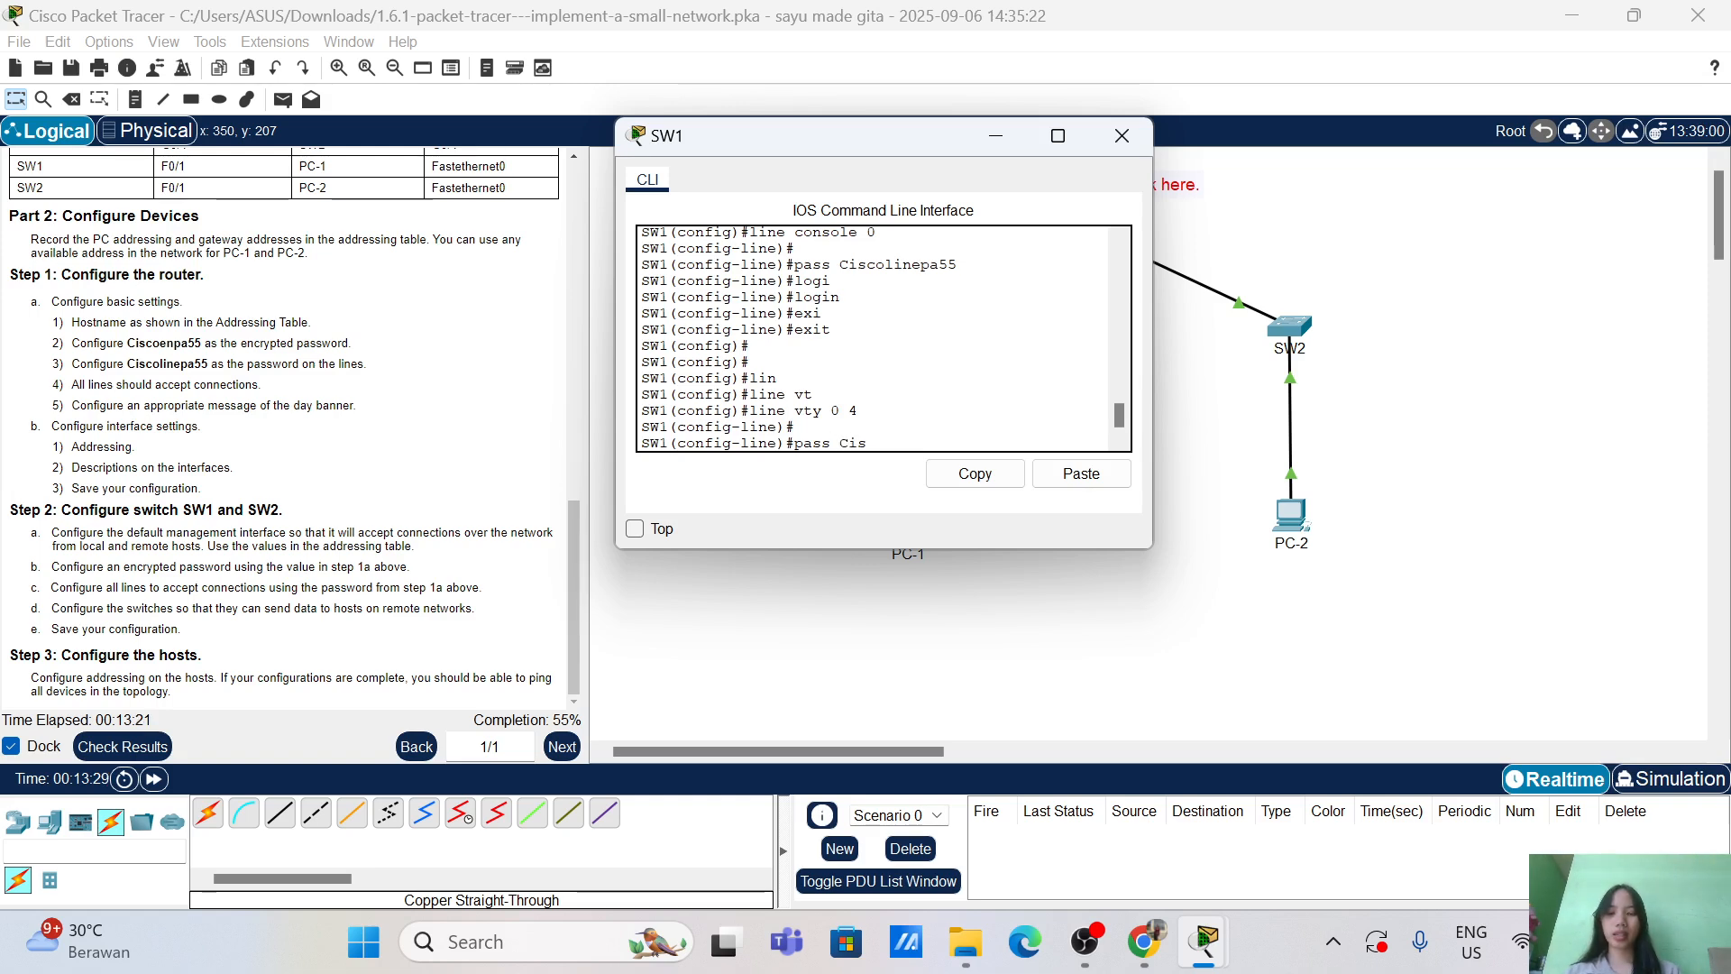
pyautogui.write('colinepa55')
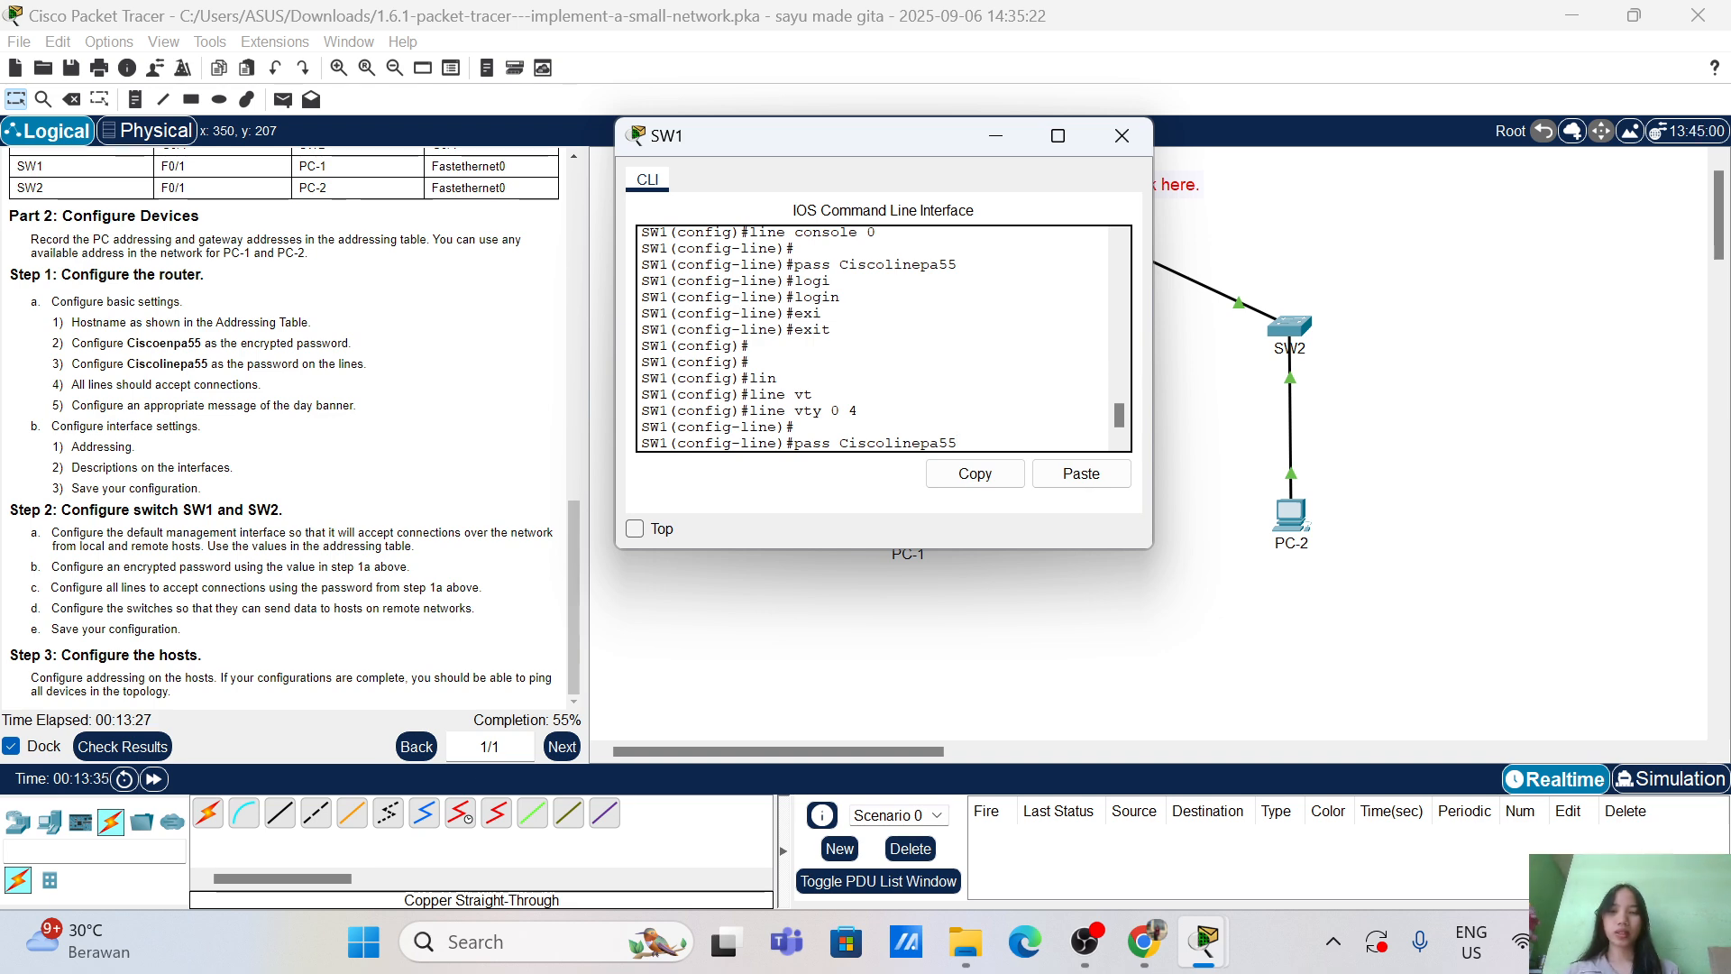
pyautogui.press('Return')
pyautogui.write('login')
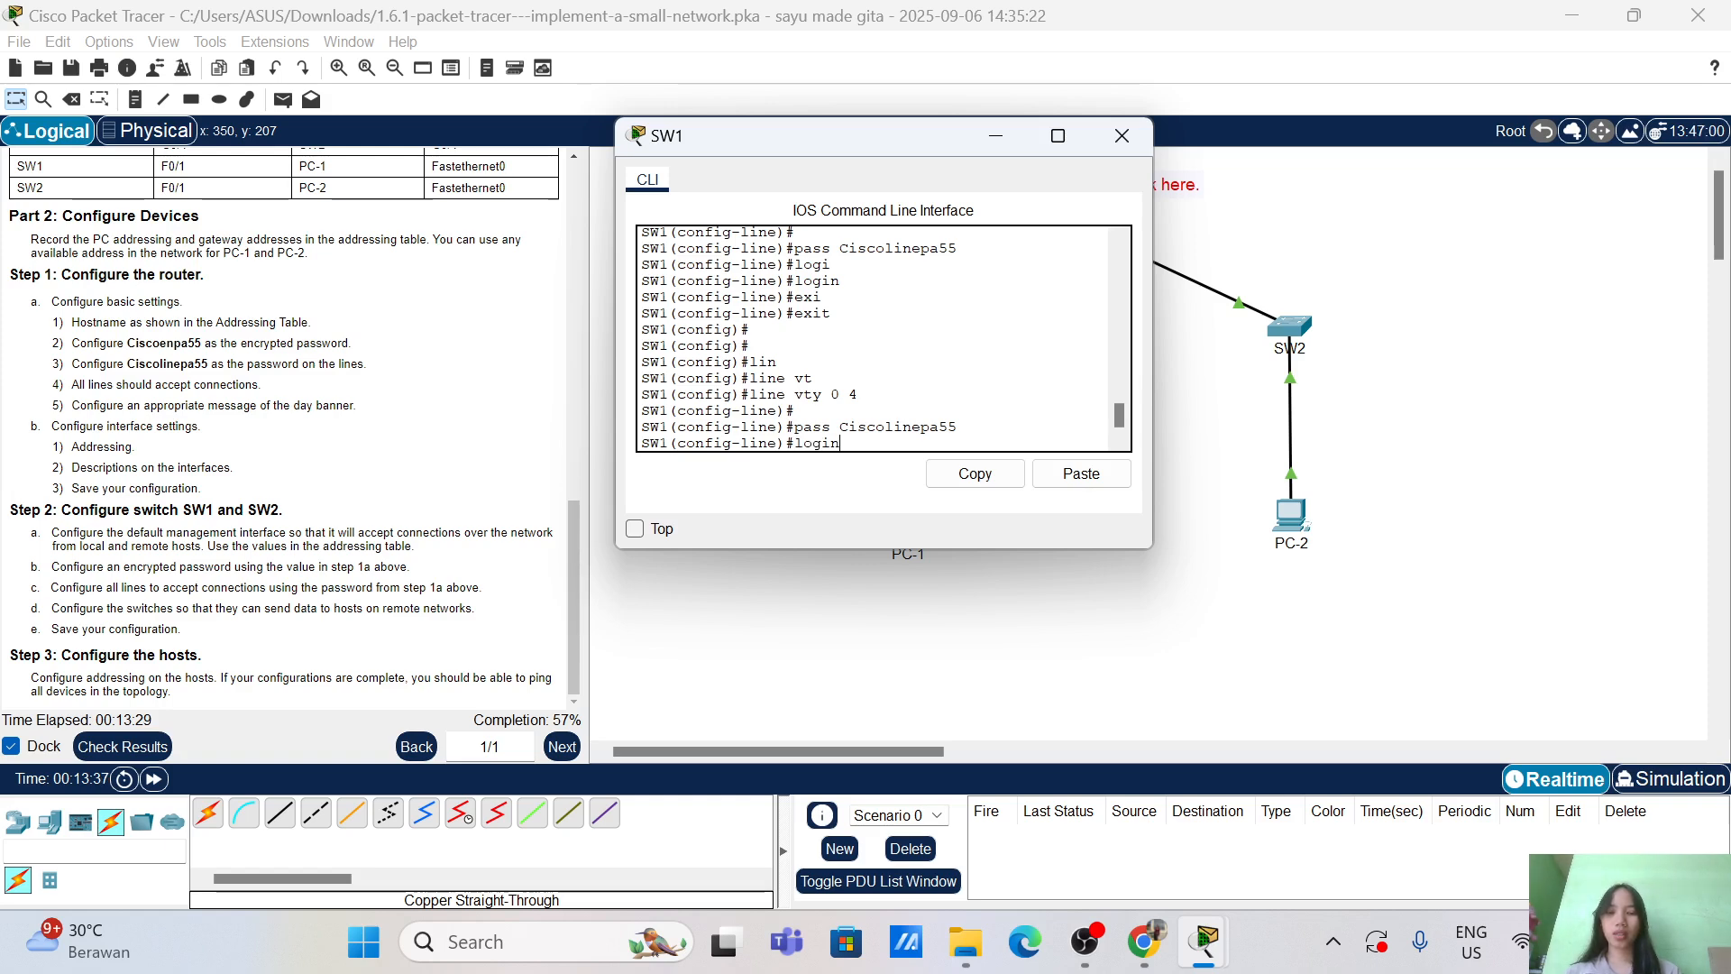
pyautogui.press('Return')
pyautogui.write('exit')
pyautogui.press('Return')
pyautogui.press('Return')
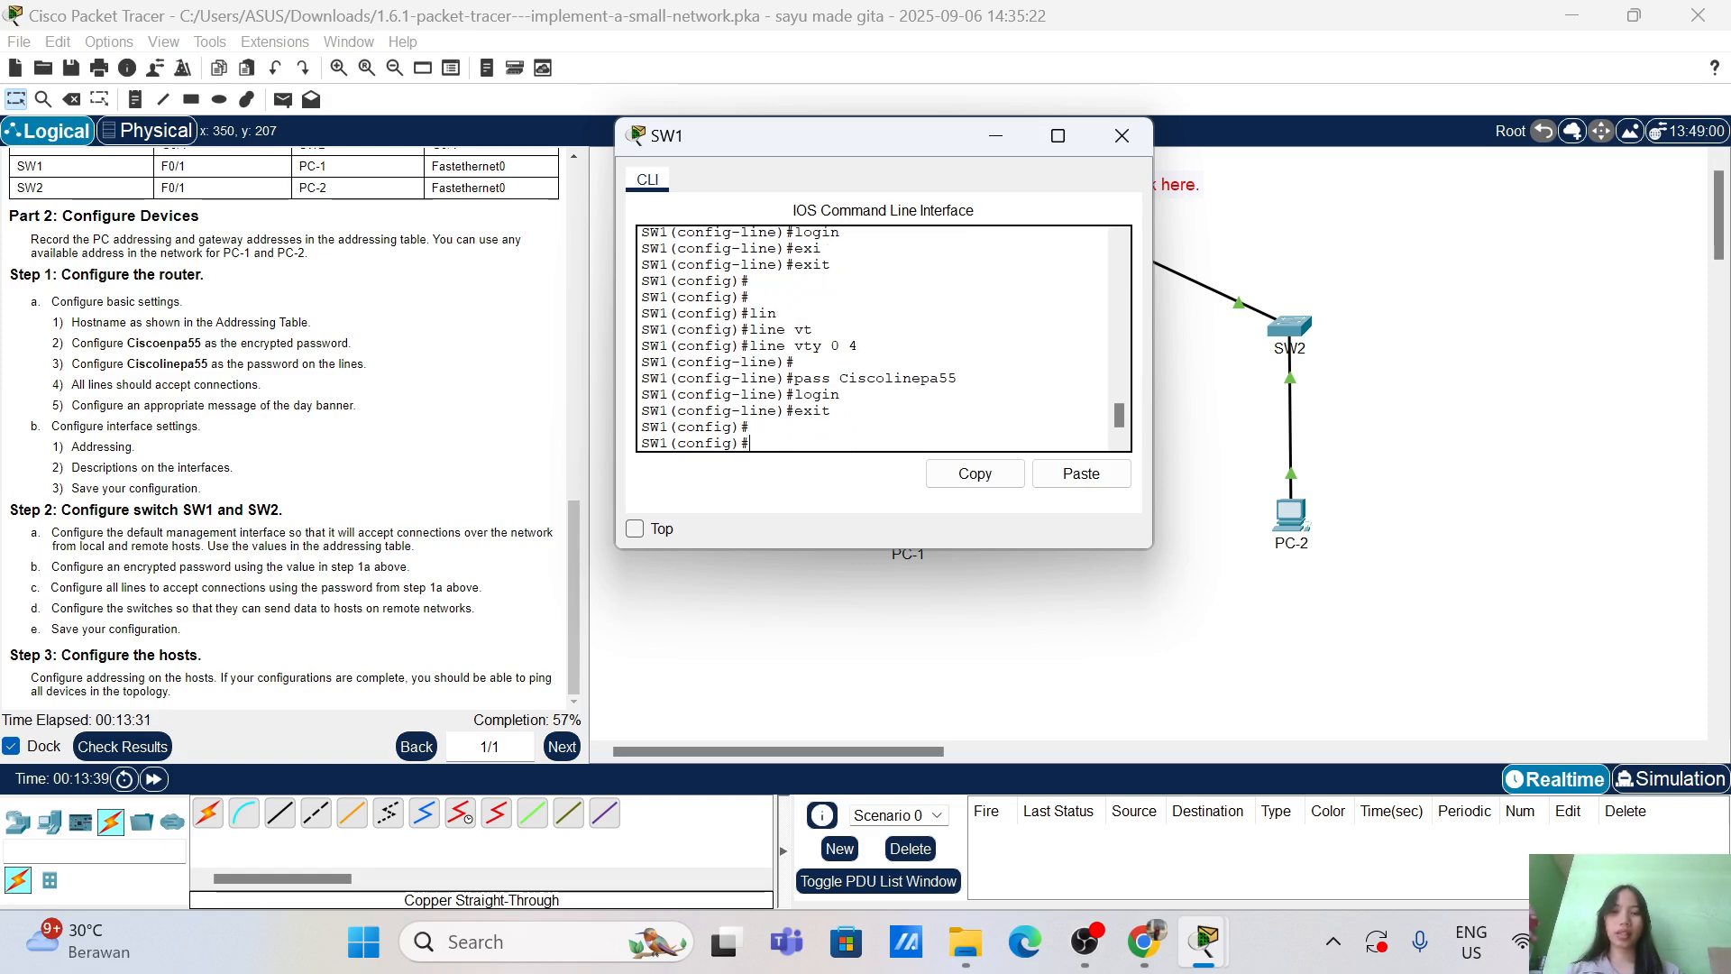
# Step: Turn on service password-encryption on SW1
pyautogui.write('serv')
pyautogui.press('Tab')
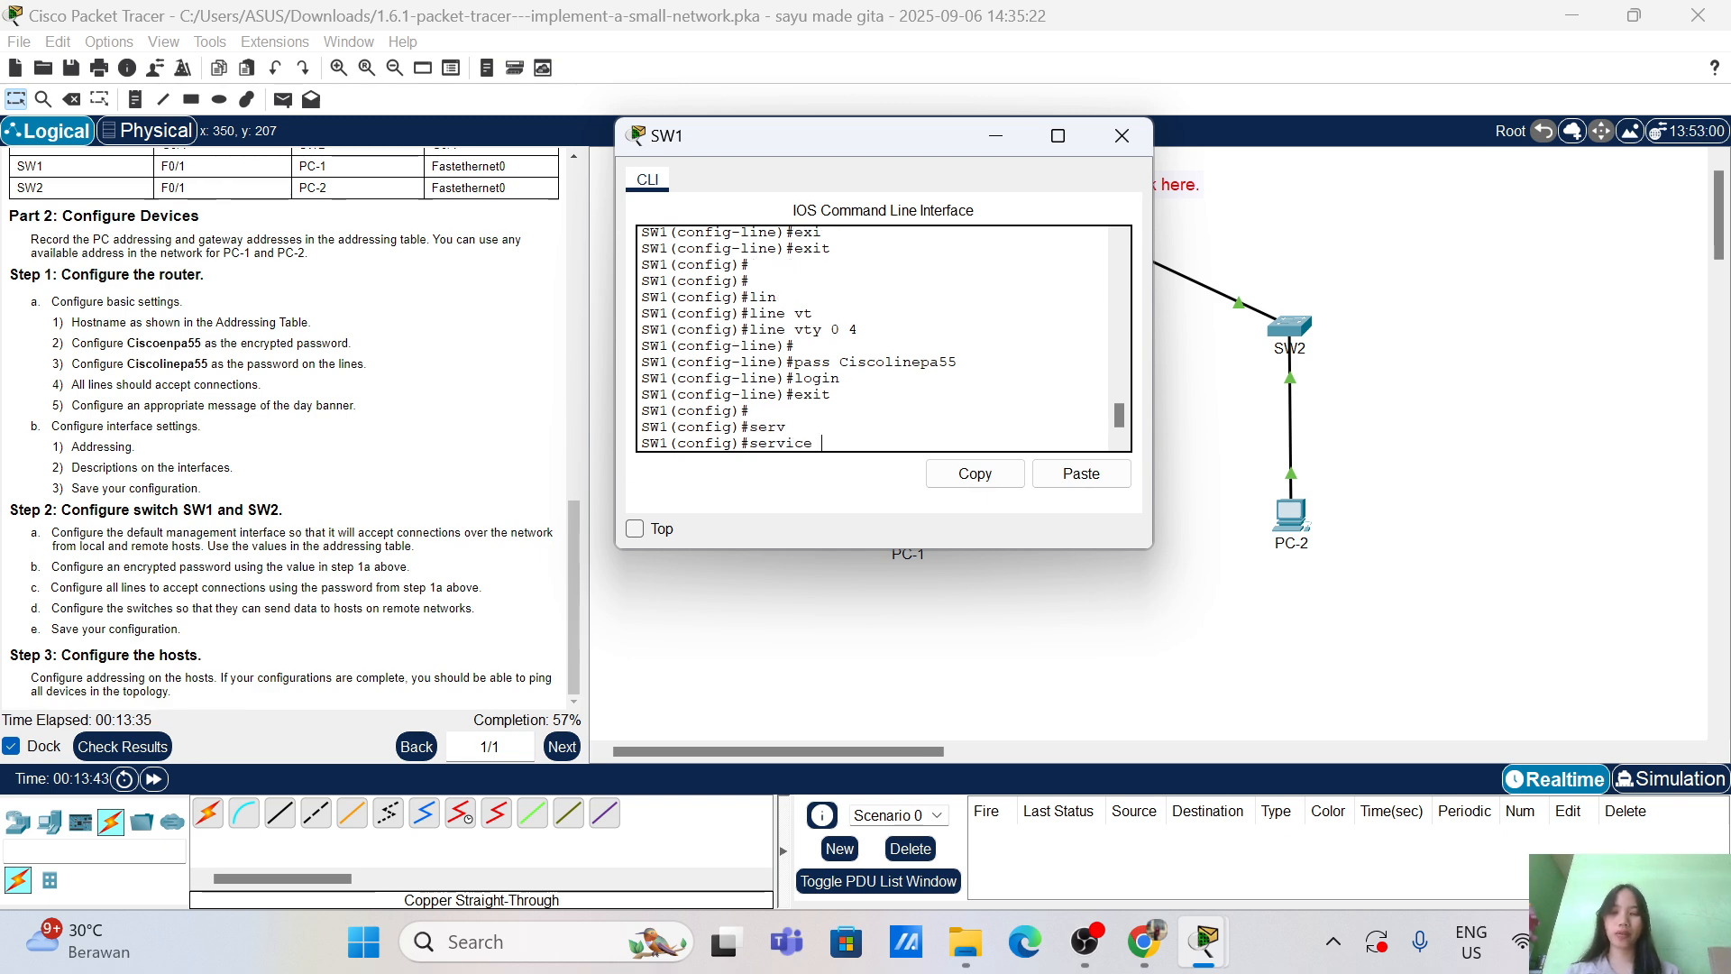
pyautogui.write('pass')
pyautogui.press('Tab')
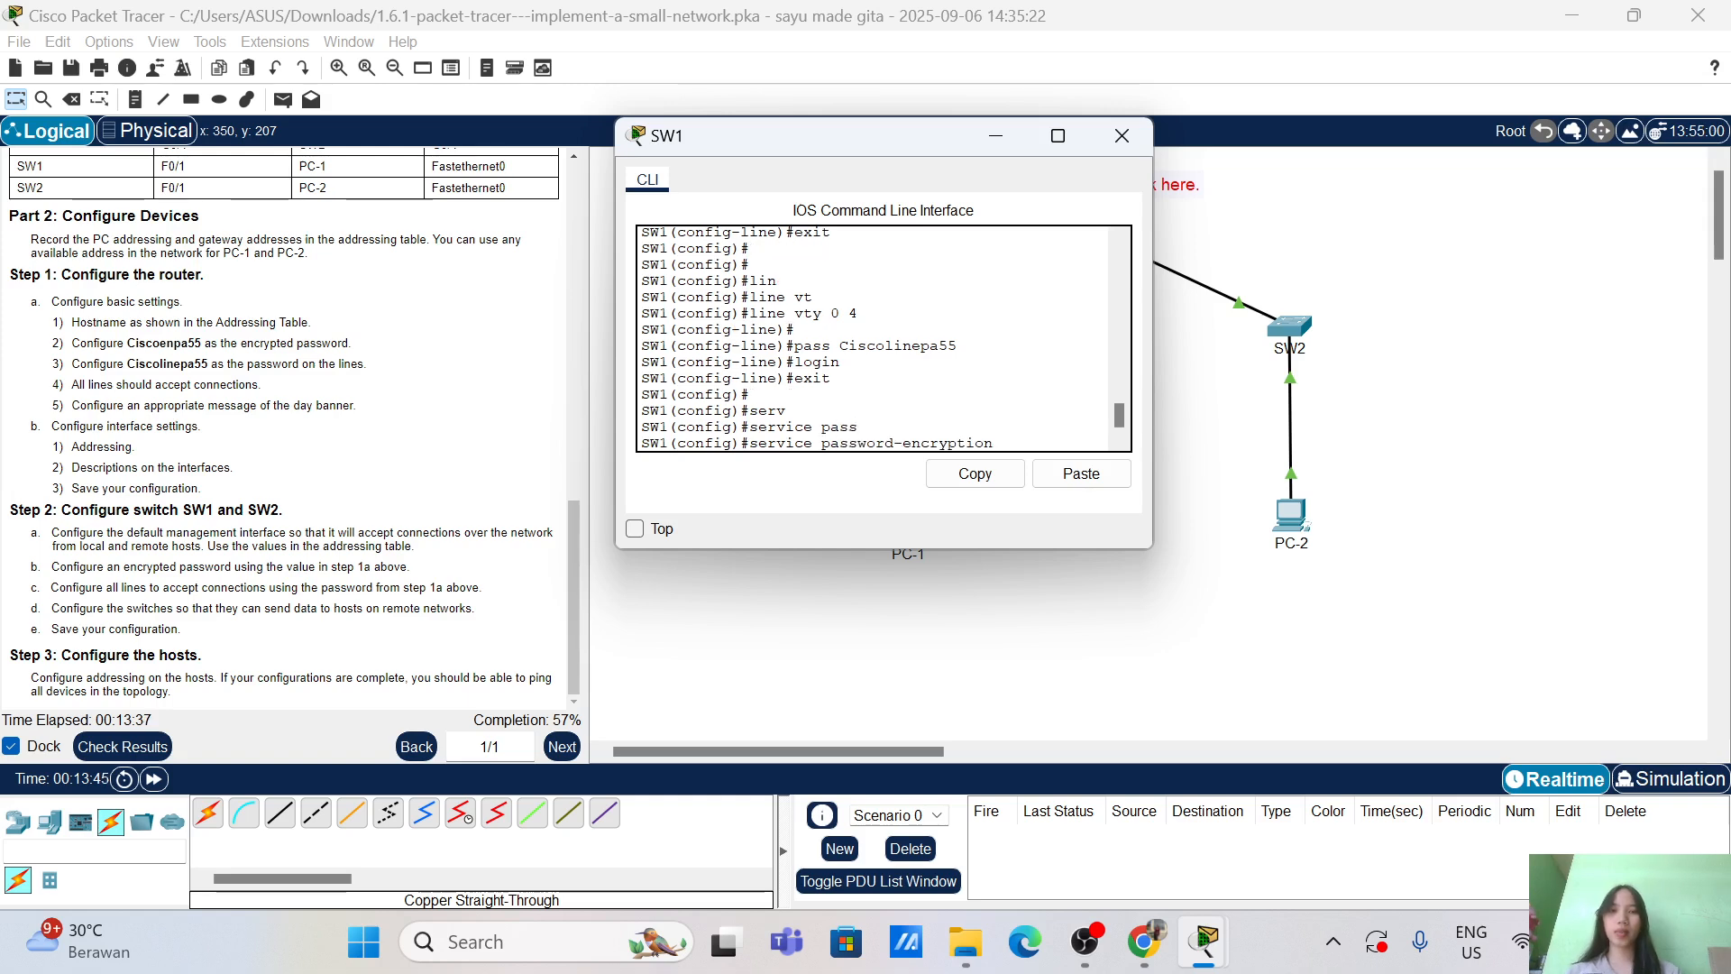
pyautogui.press('Return')
pyautogui.press('Return')
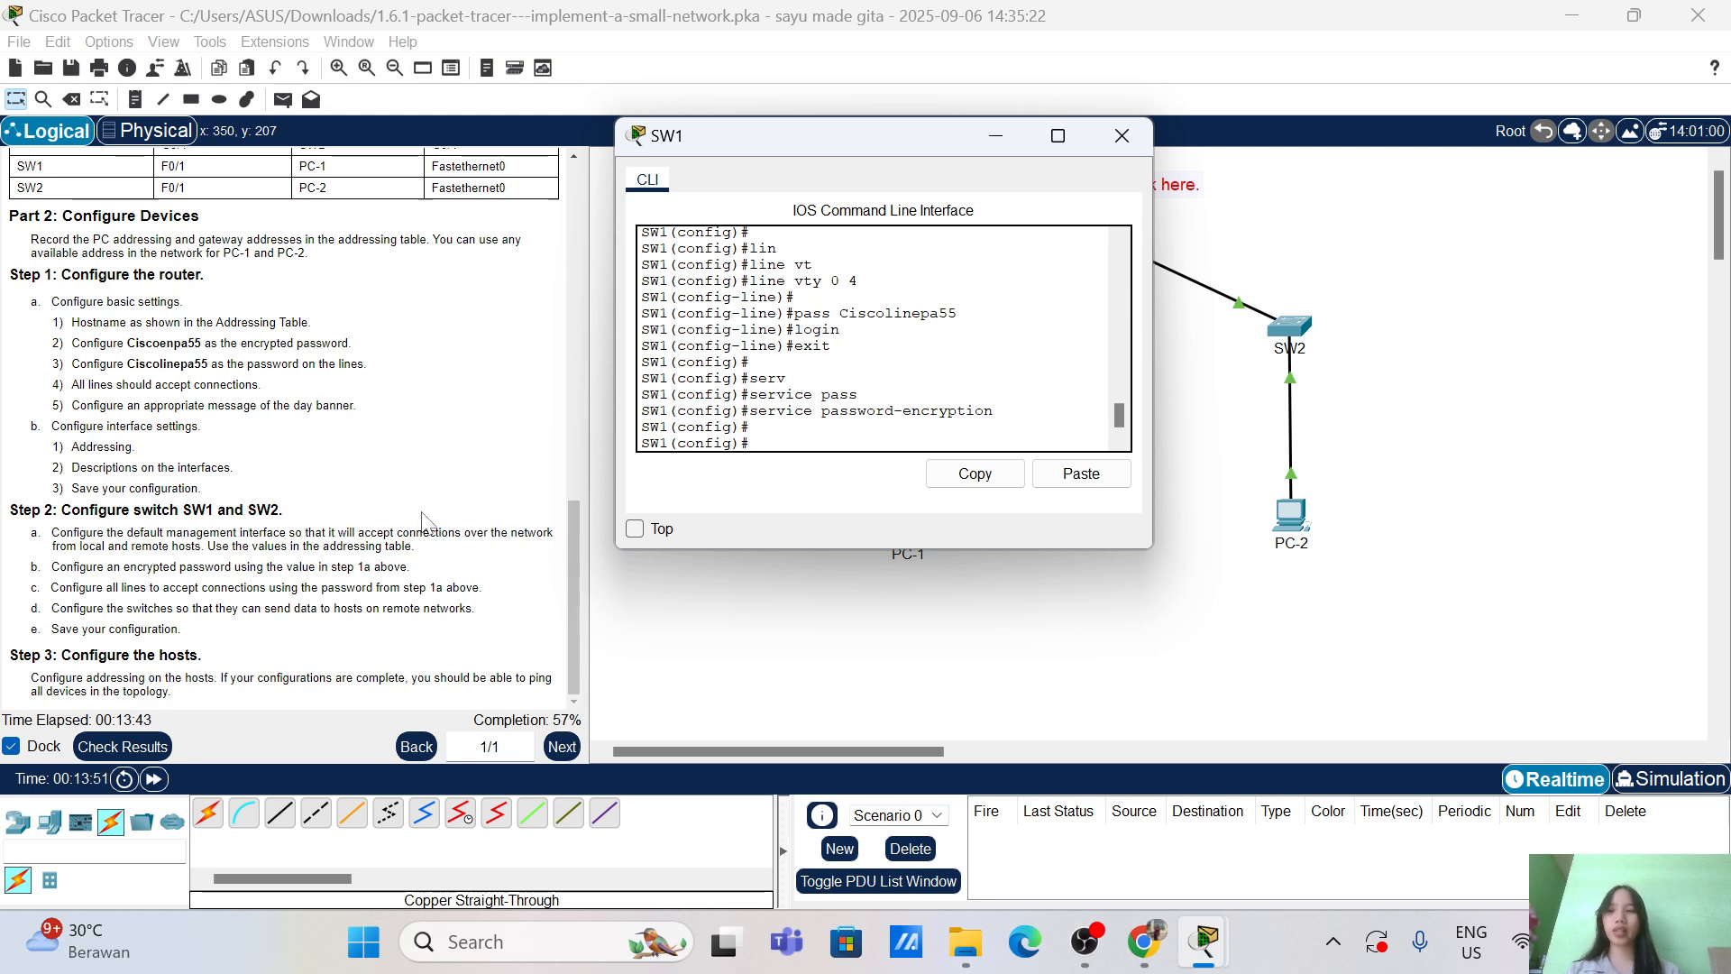
# Step: Review the Assessment Items breakdown showing 28/49, then close Activity Results
pyautogui.click(123, 747)
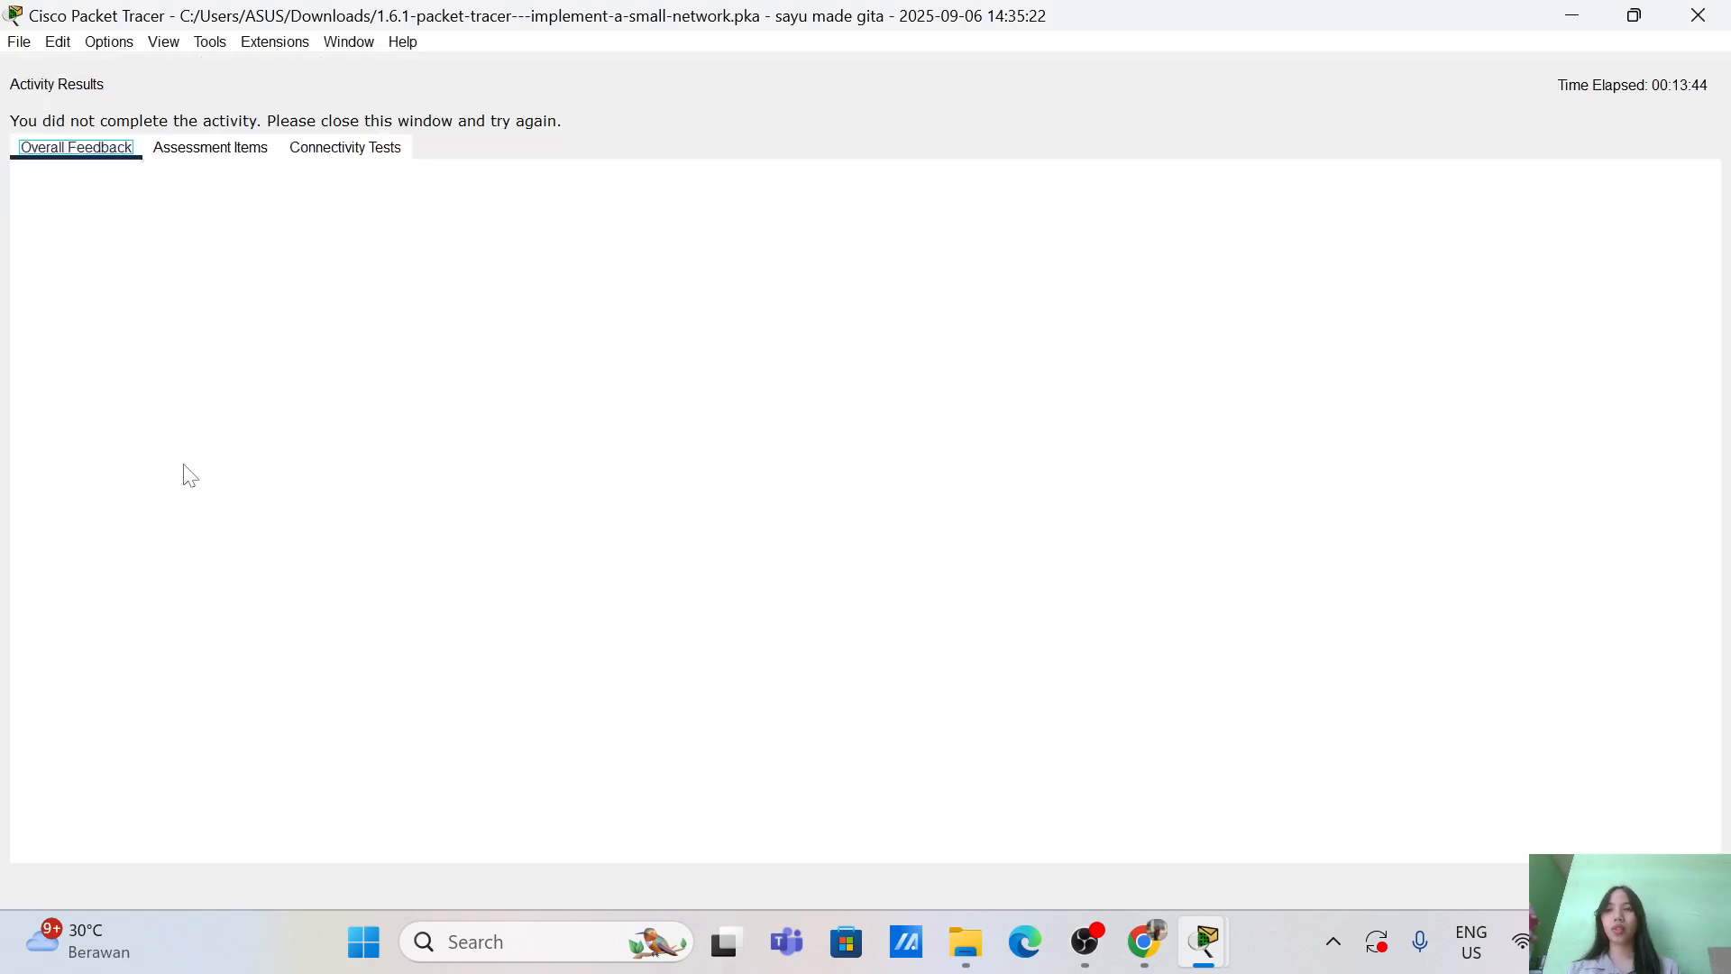
pyautogui.click(217, 149)
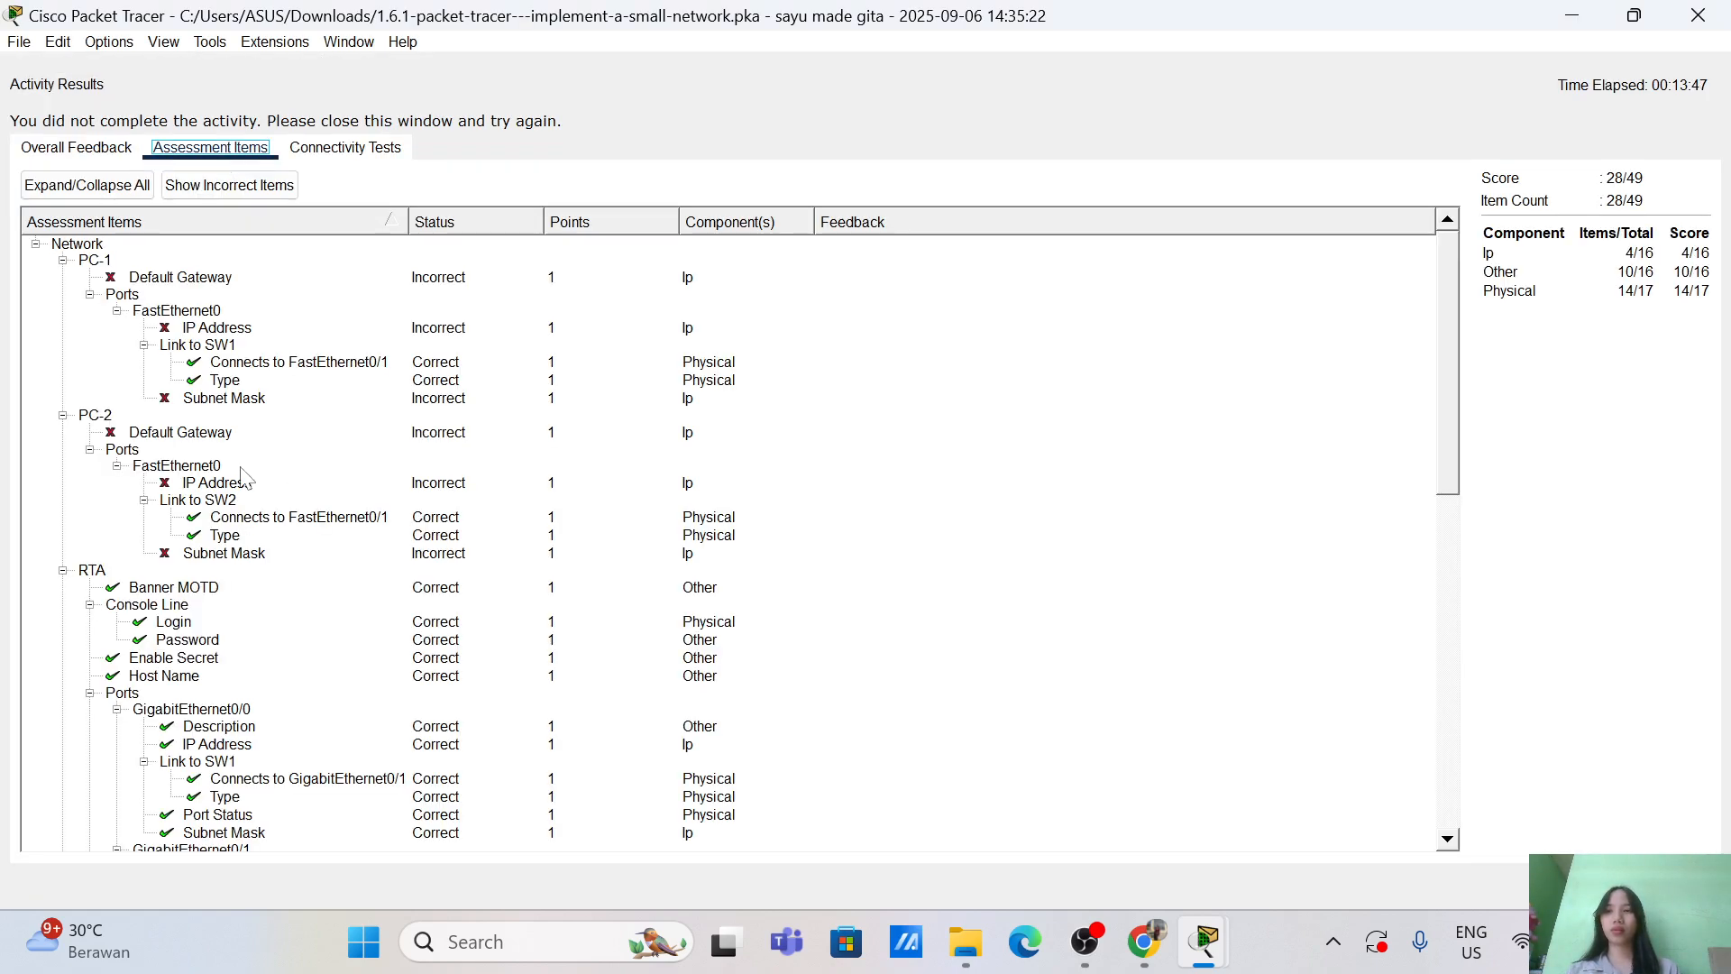
pyautogui.scroll(-12, 243, 478)
pyautogui.scroll(-3, 245, 478)
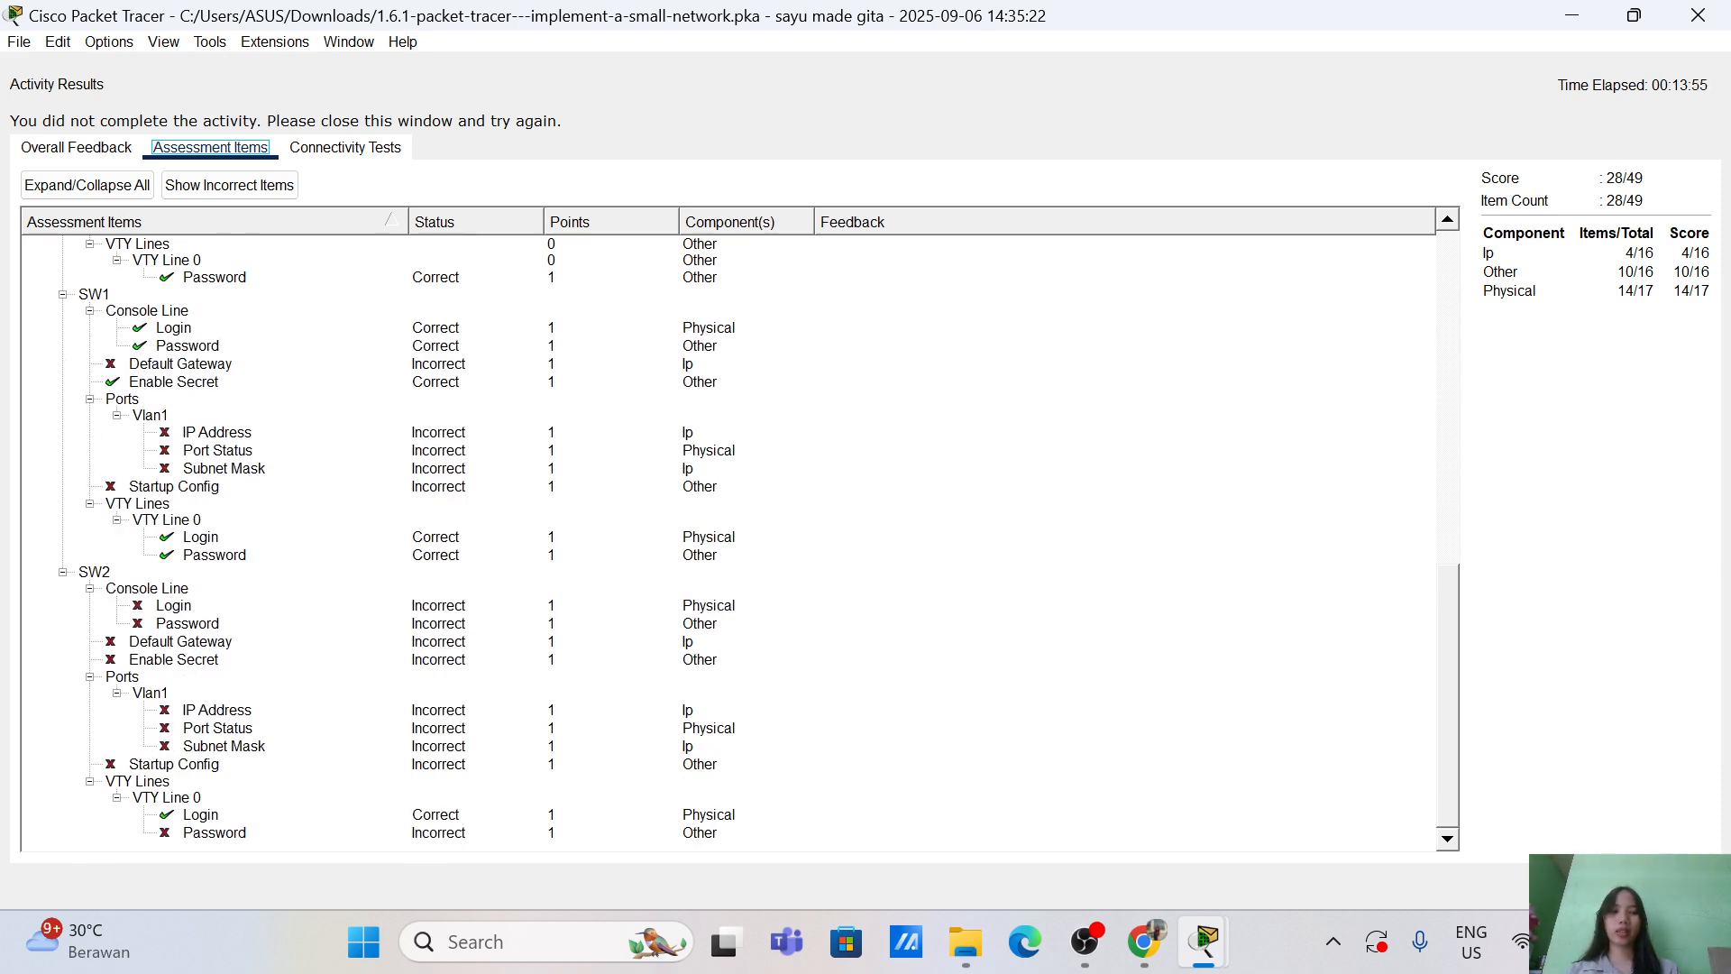
pyautogui.click(1682, 885)
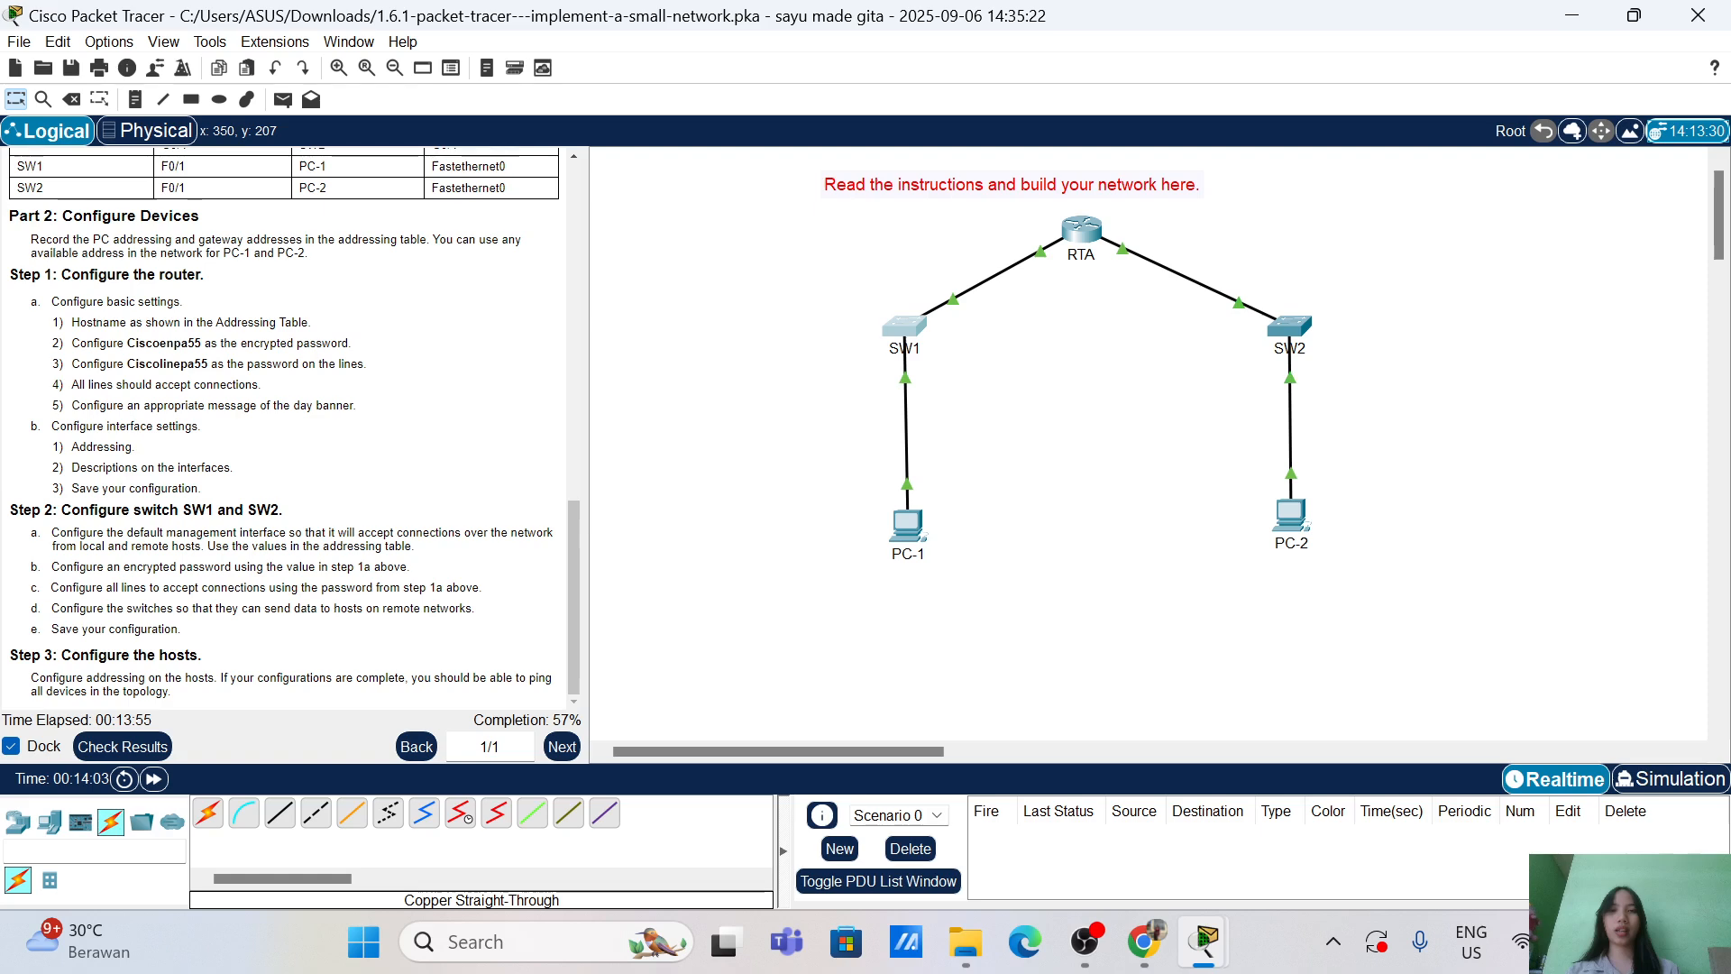
# Step: Reopen SW1's CLI and enter the interface vlan 1 configuration
pyautogui.click(905, 329)
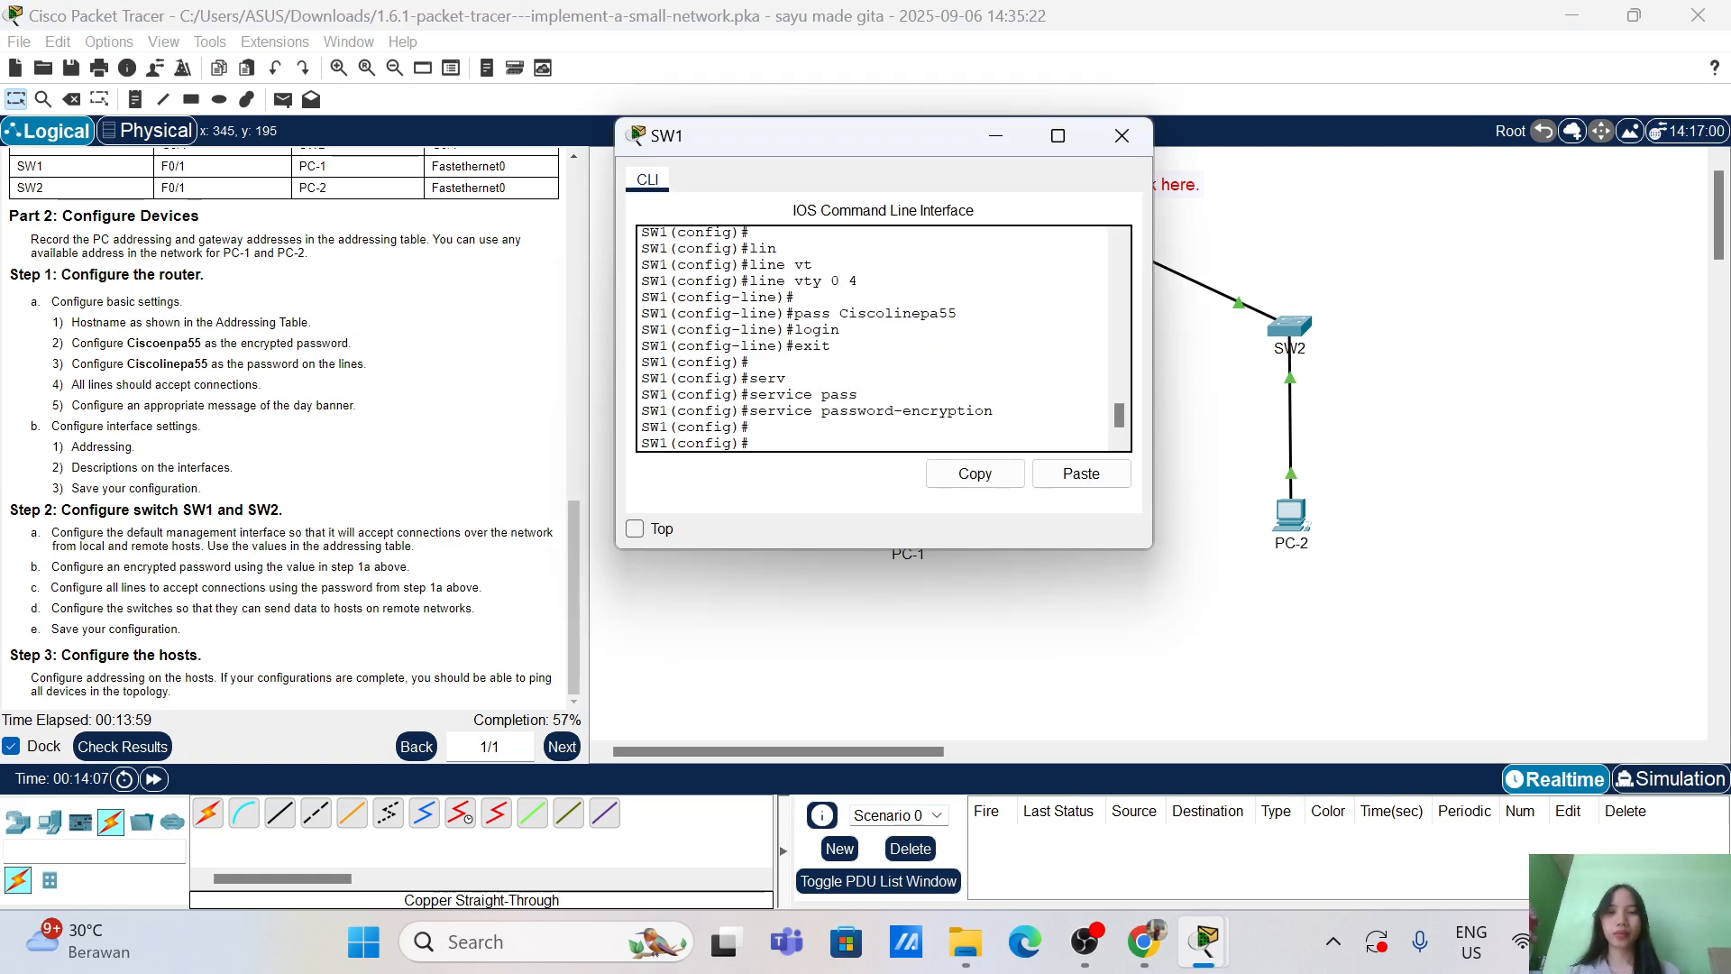
pyautogui.write('int')
pyautogui.press('Tab')
pyautogui.write('vla')
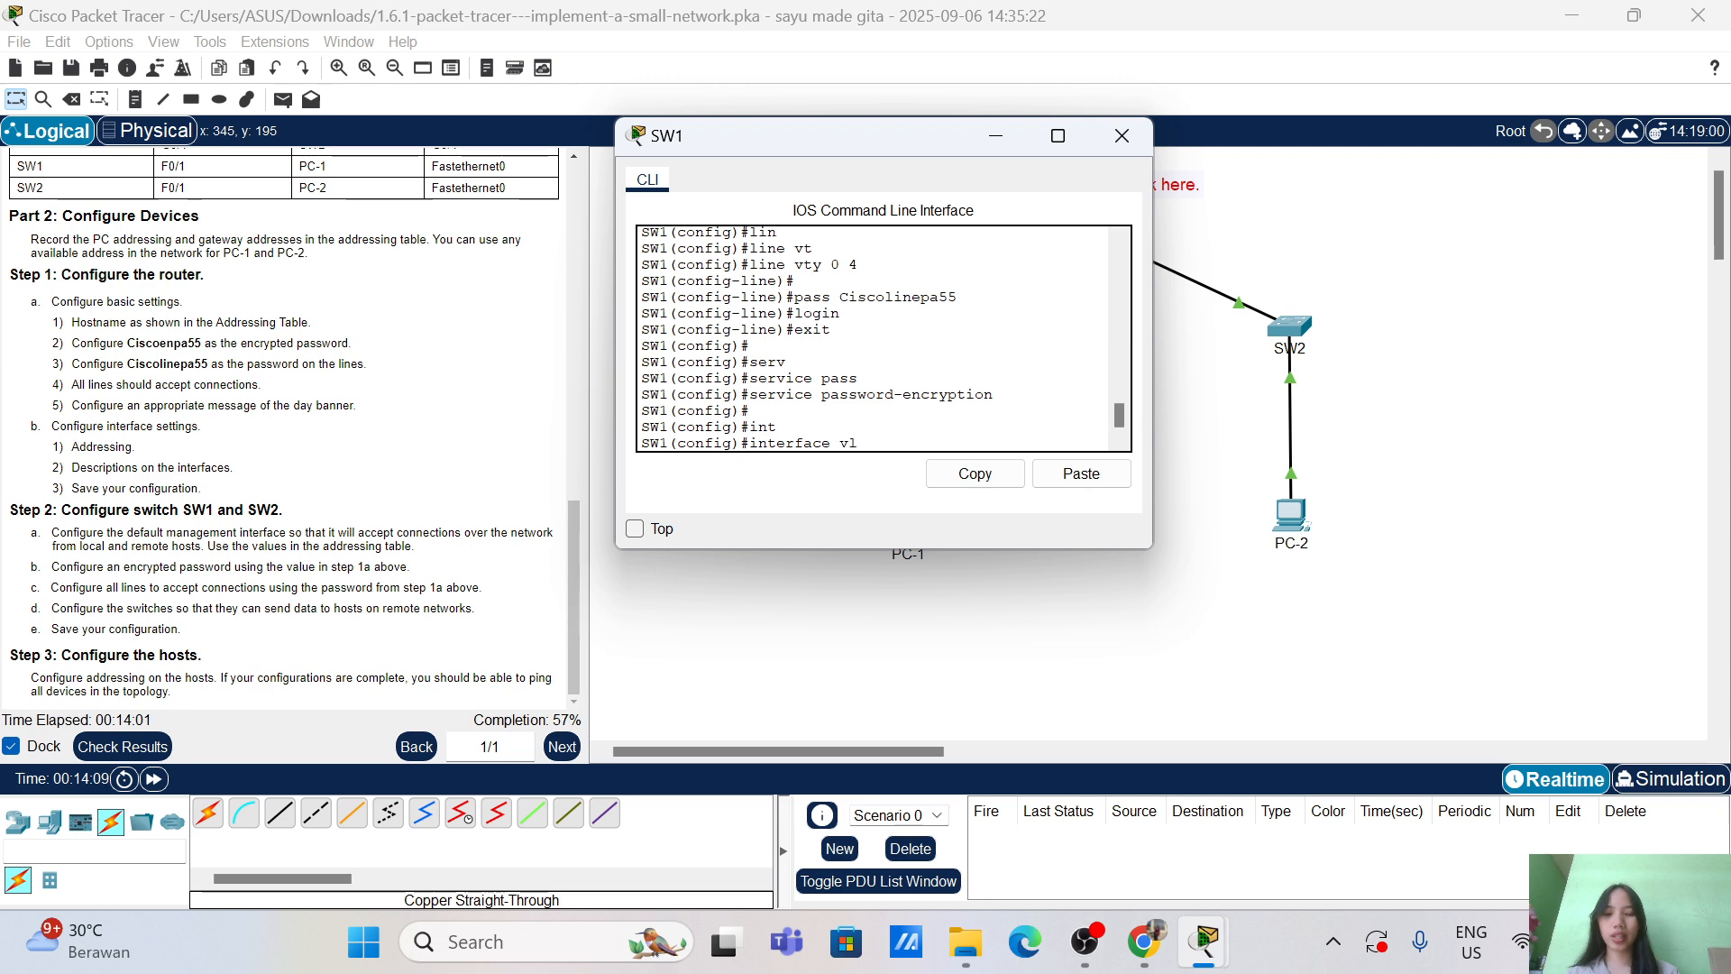
pyautogui.press('Tab')
pyautogui.write('1')
pyautogui.press('Return')
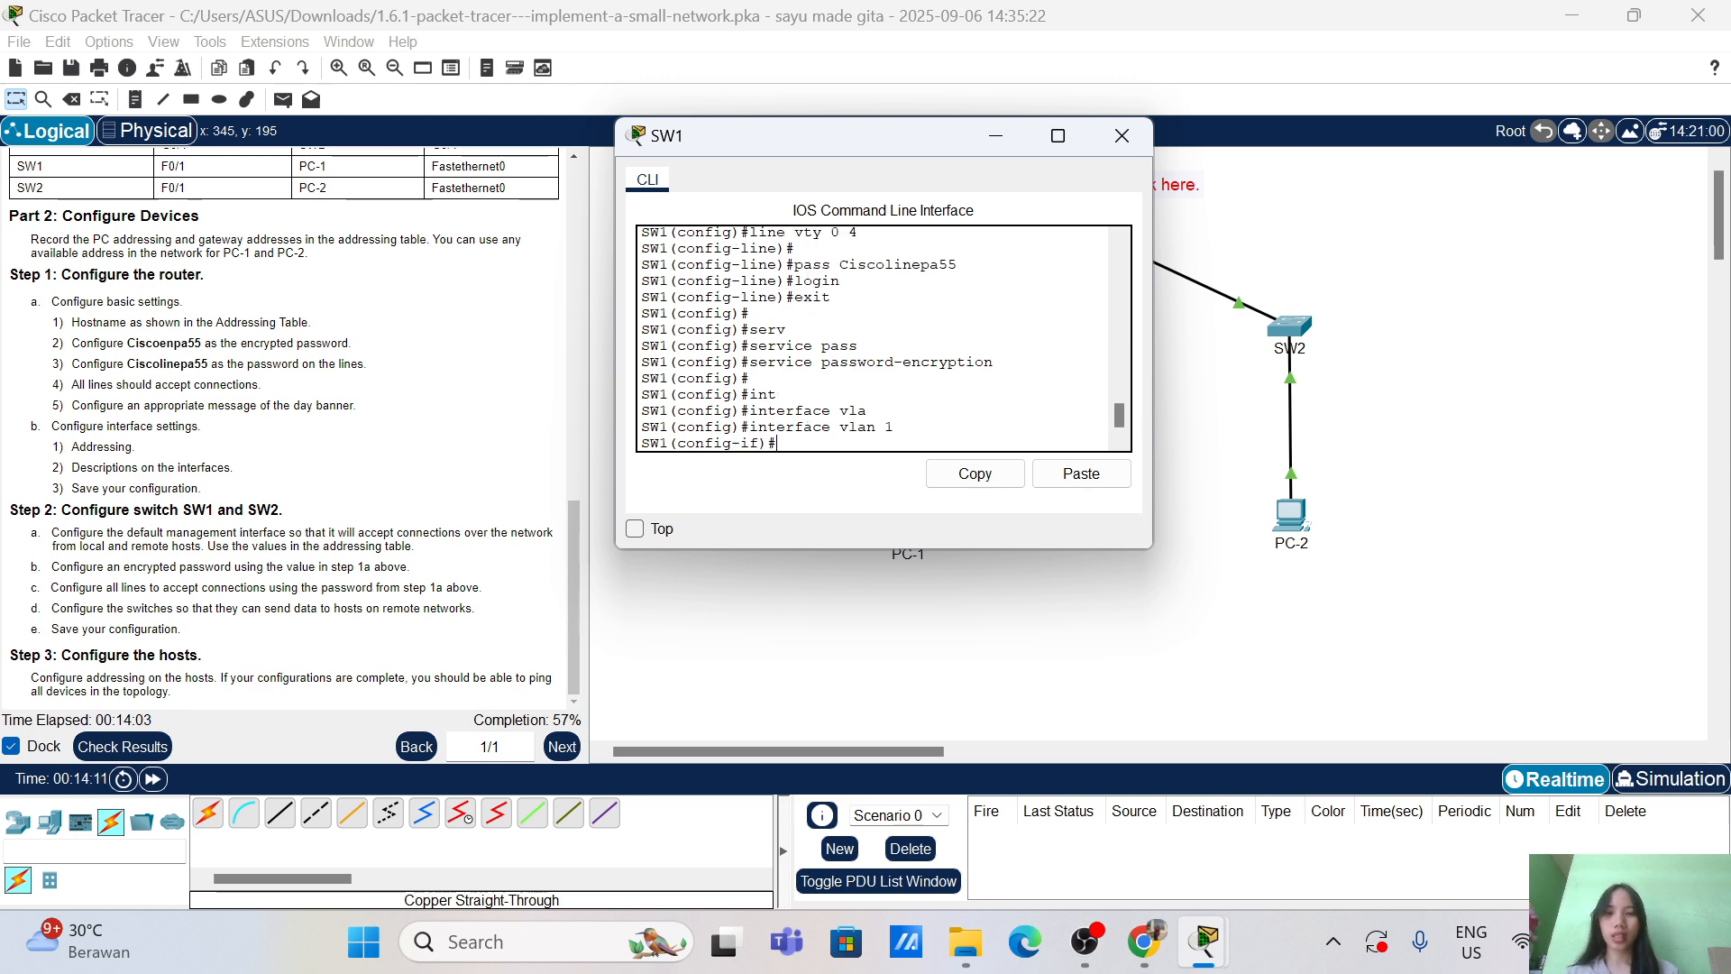
# Step: Assign VLAN 1 the address 10.10.10.2 with mask 255.255.255.0
pyautogui.write('ip add')
pyautogui.press('Tab')
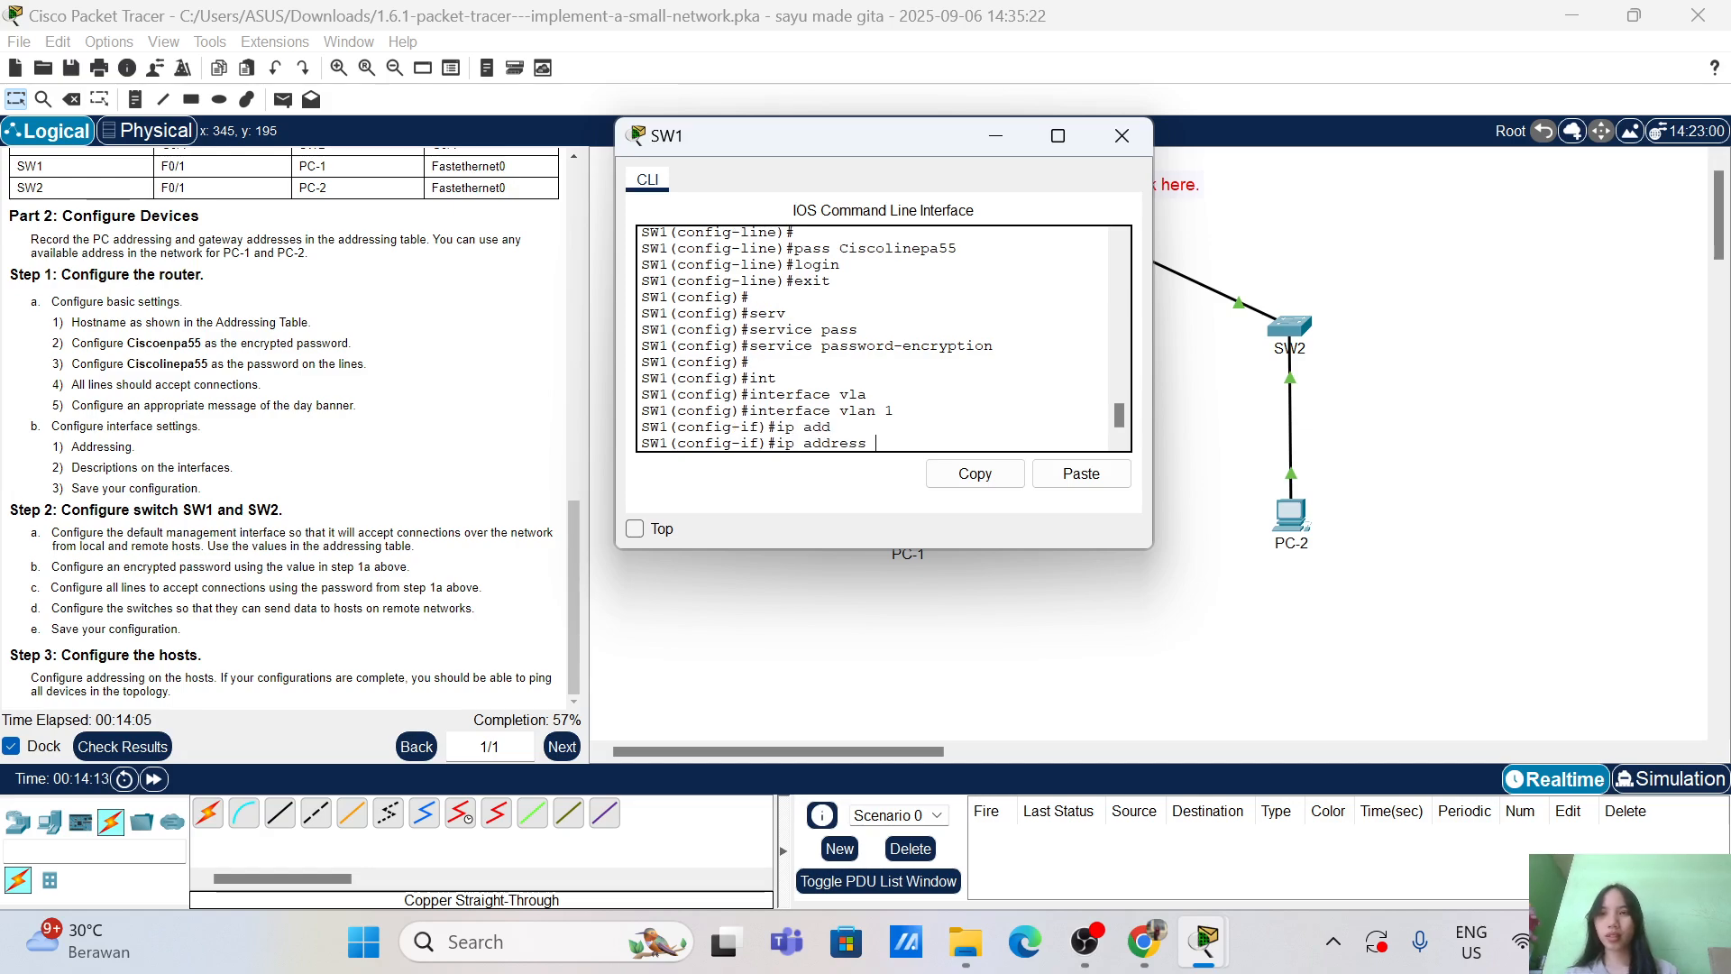
pyautogui.scroll(10, 293, 317)
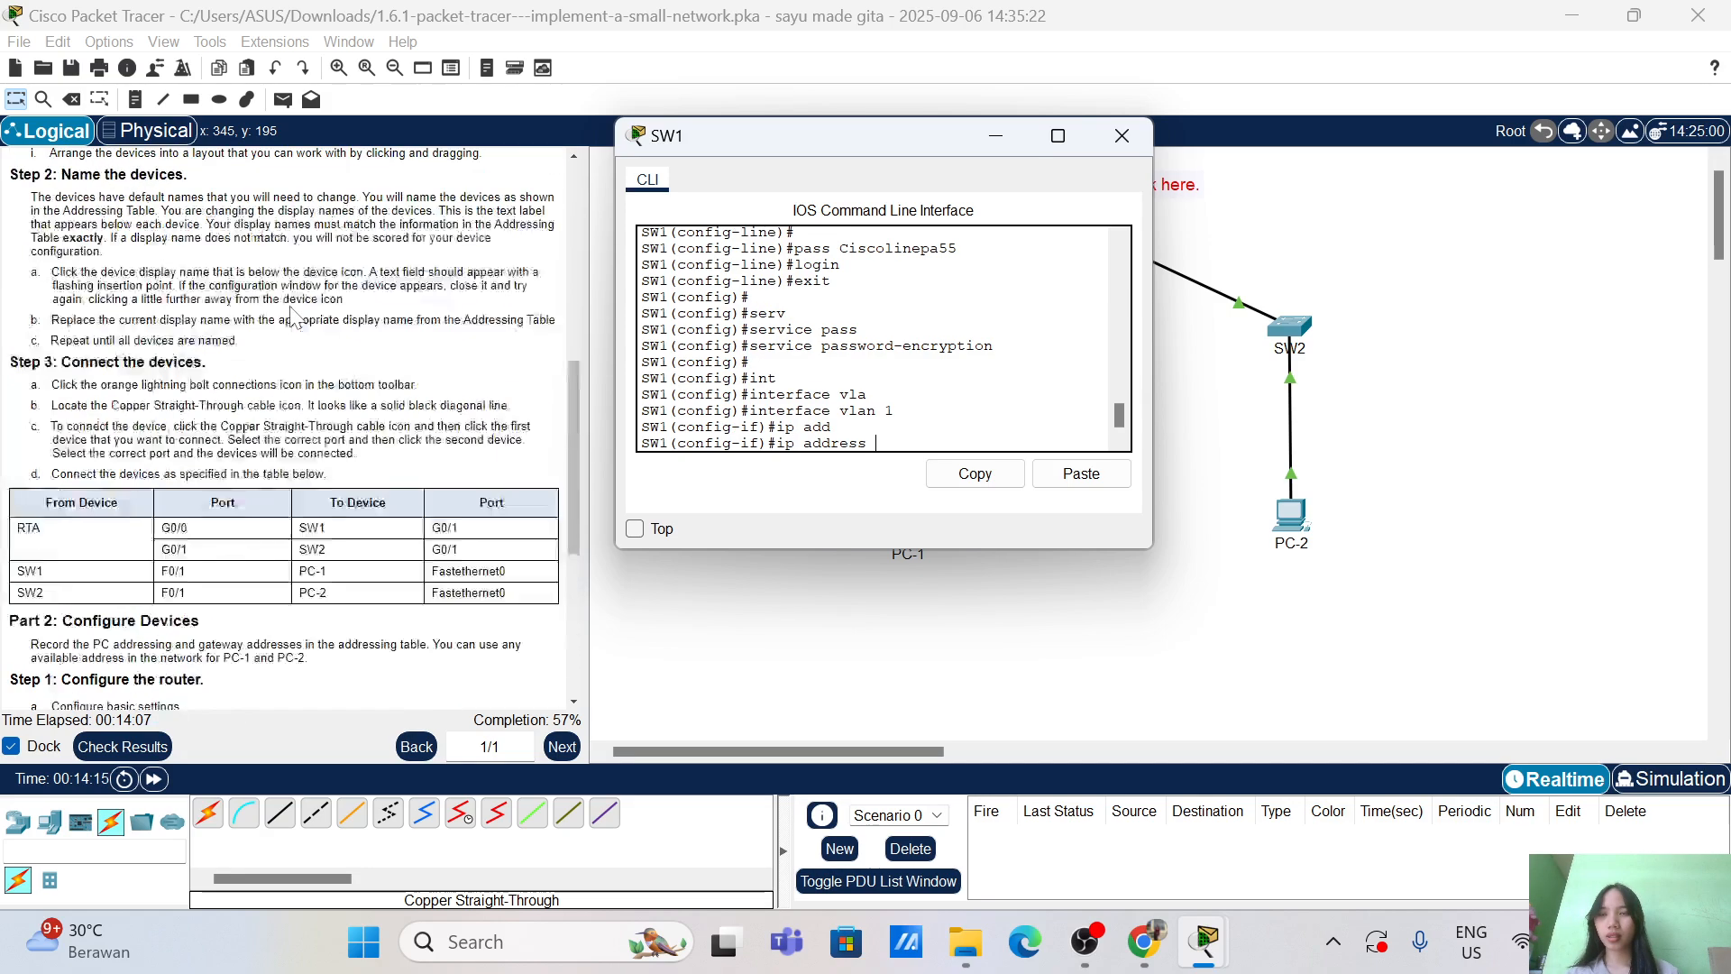
pyautogui.scroll(2, 293, 318)
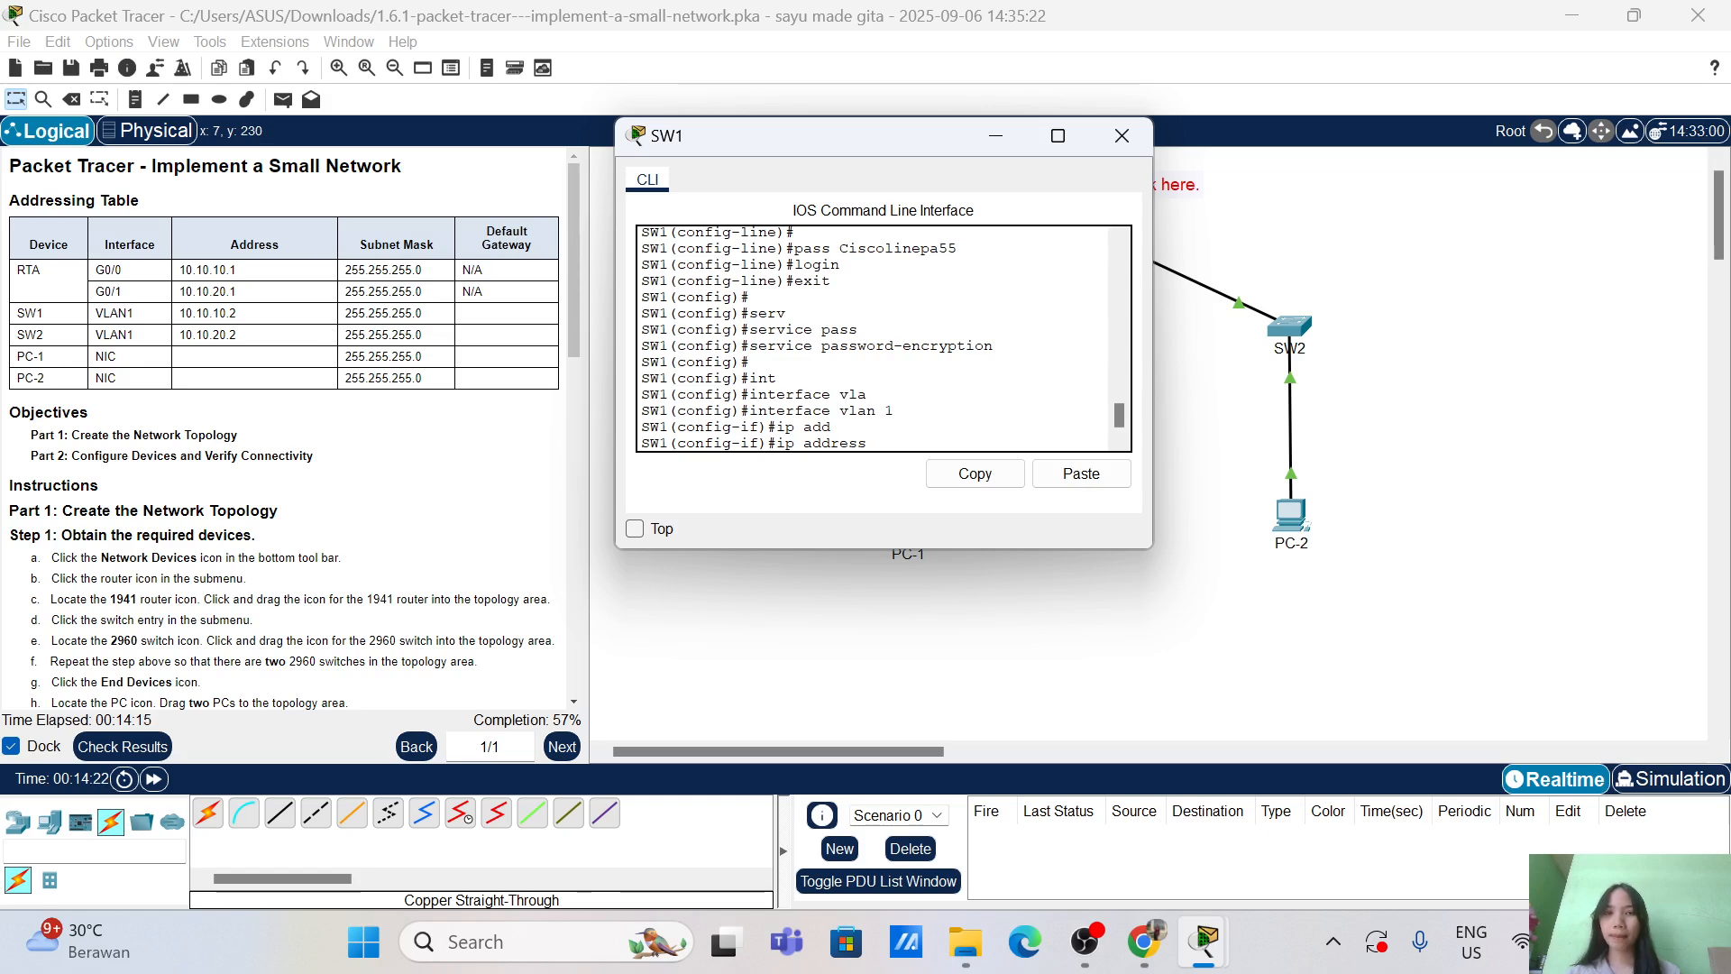
pyautogui.write('0.10.10.2')
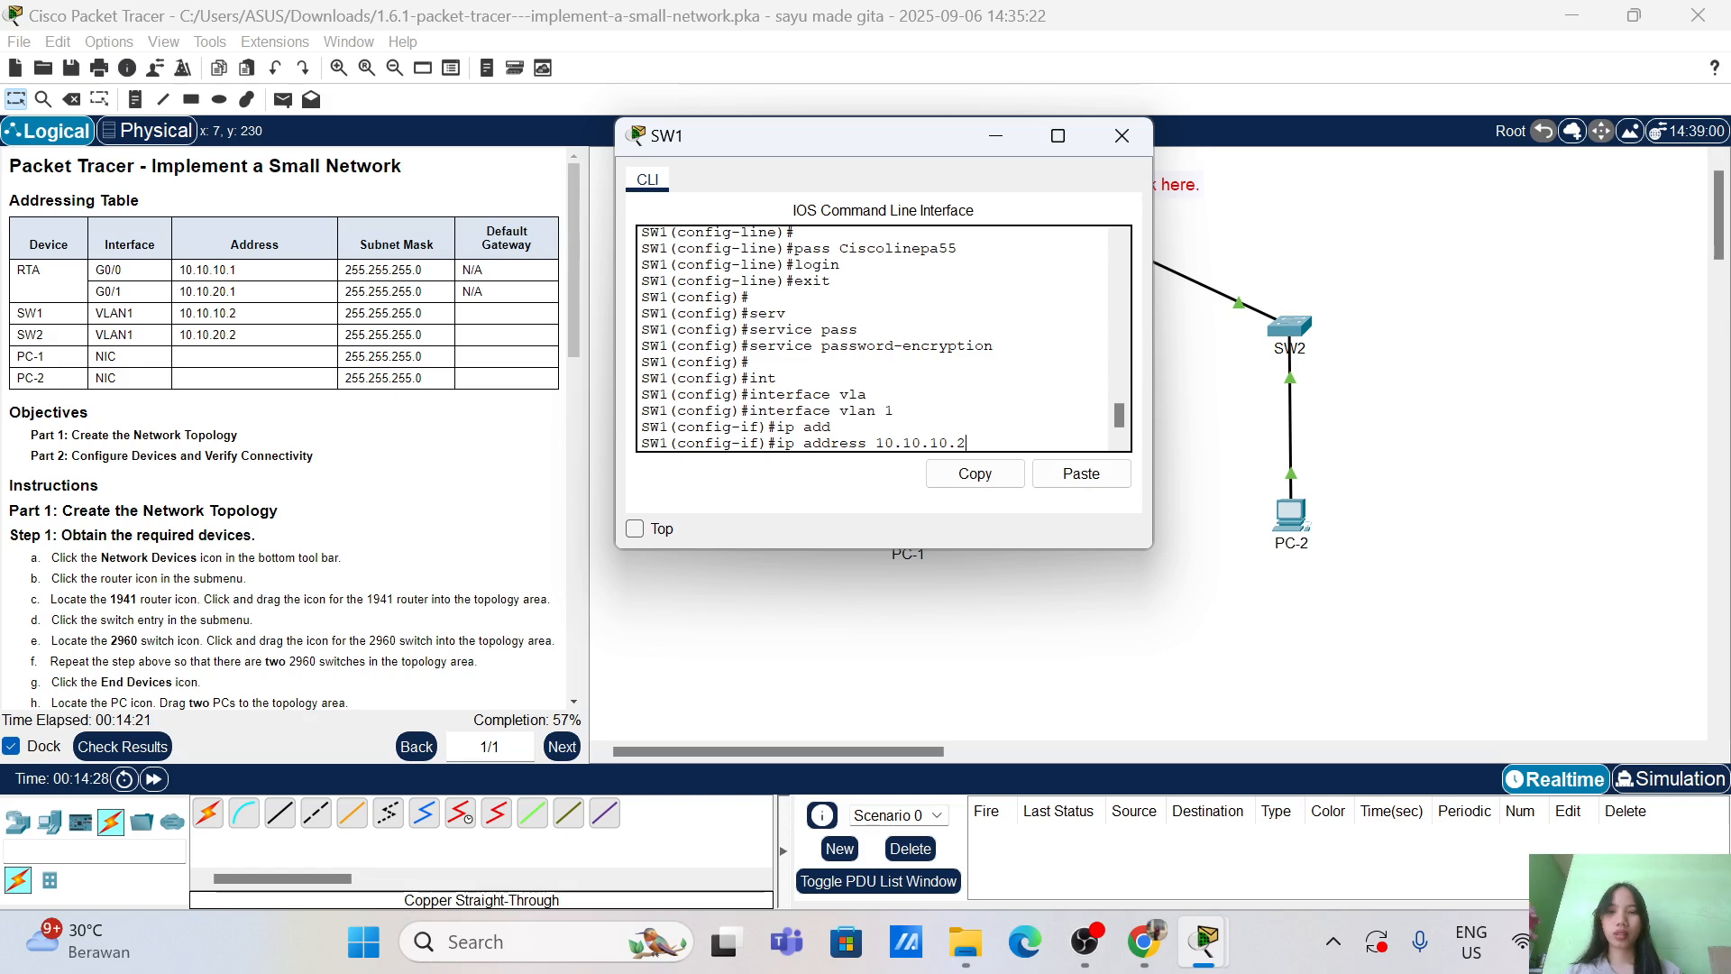
pyautogui.write('255')
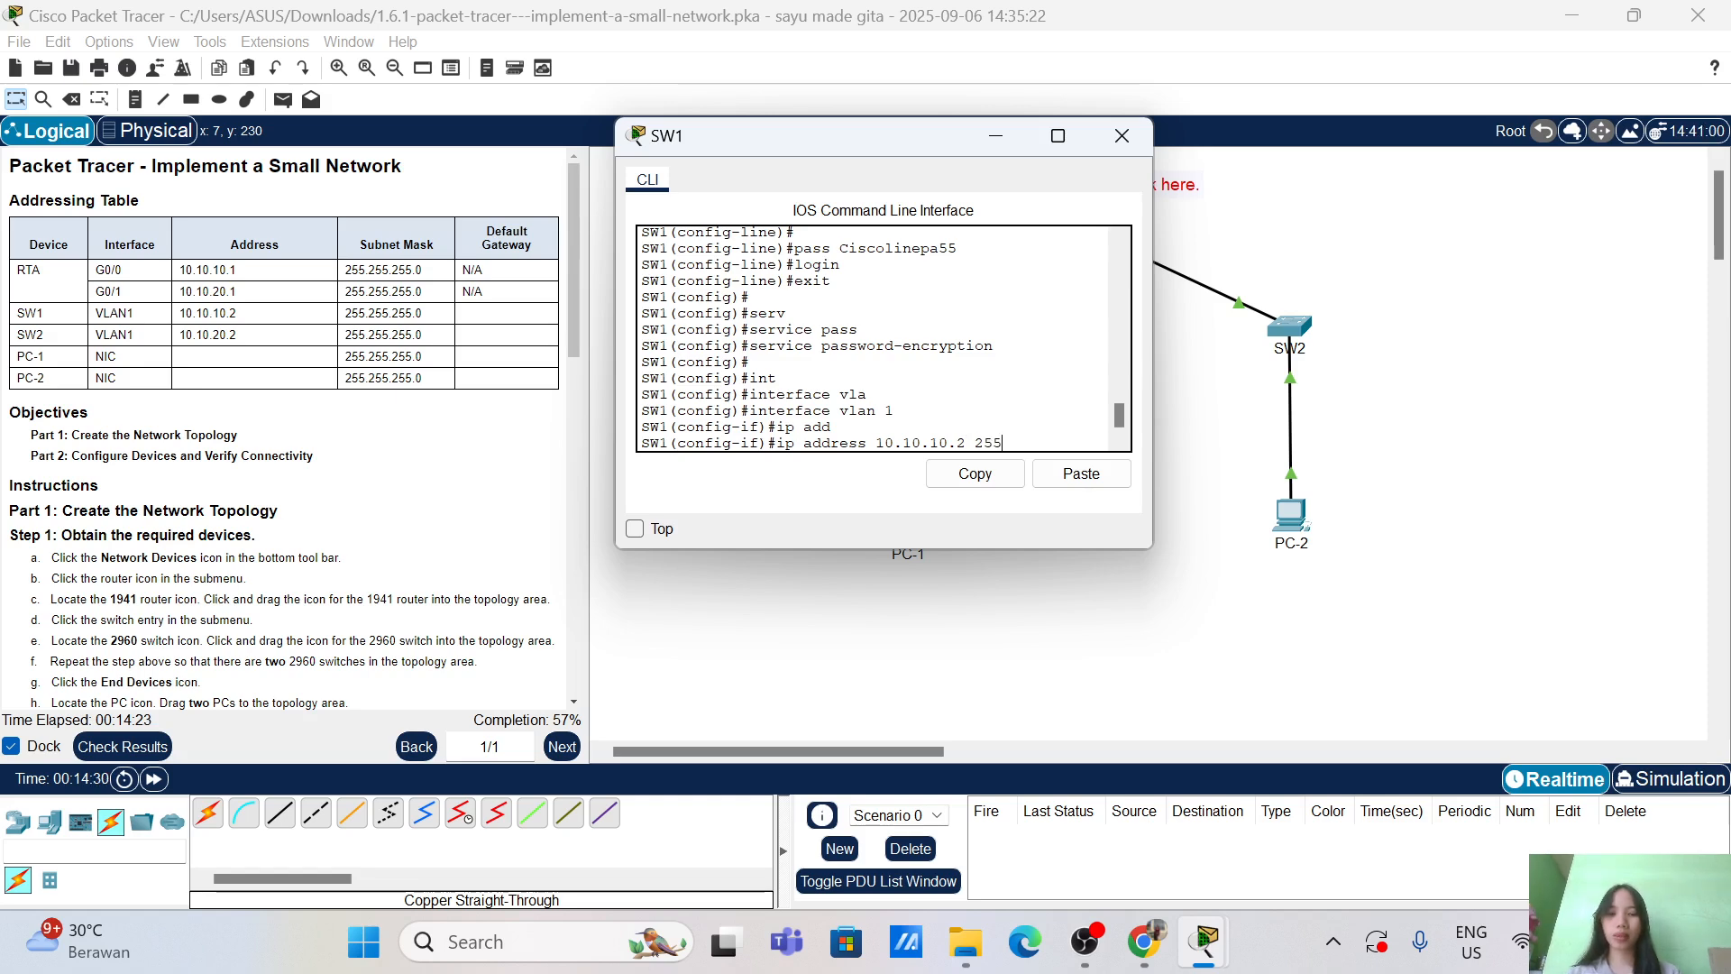
pyautogui.write('.255.255.')
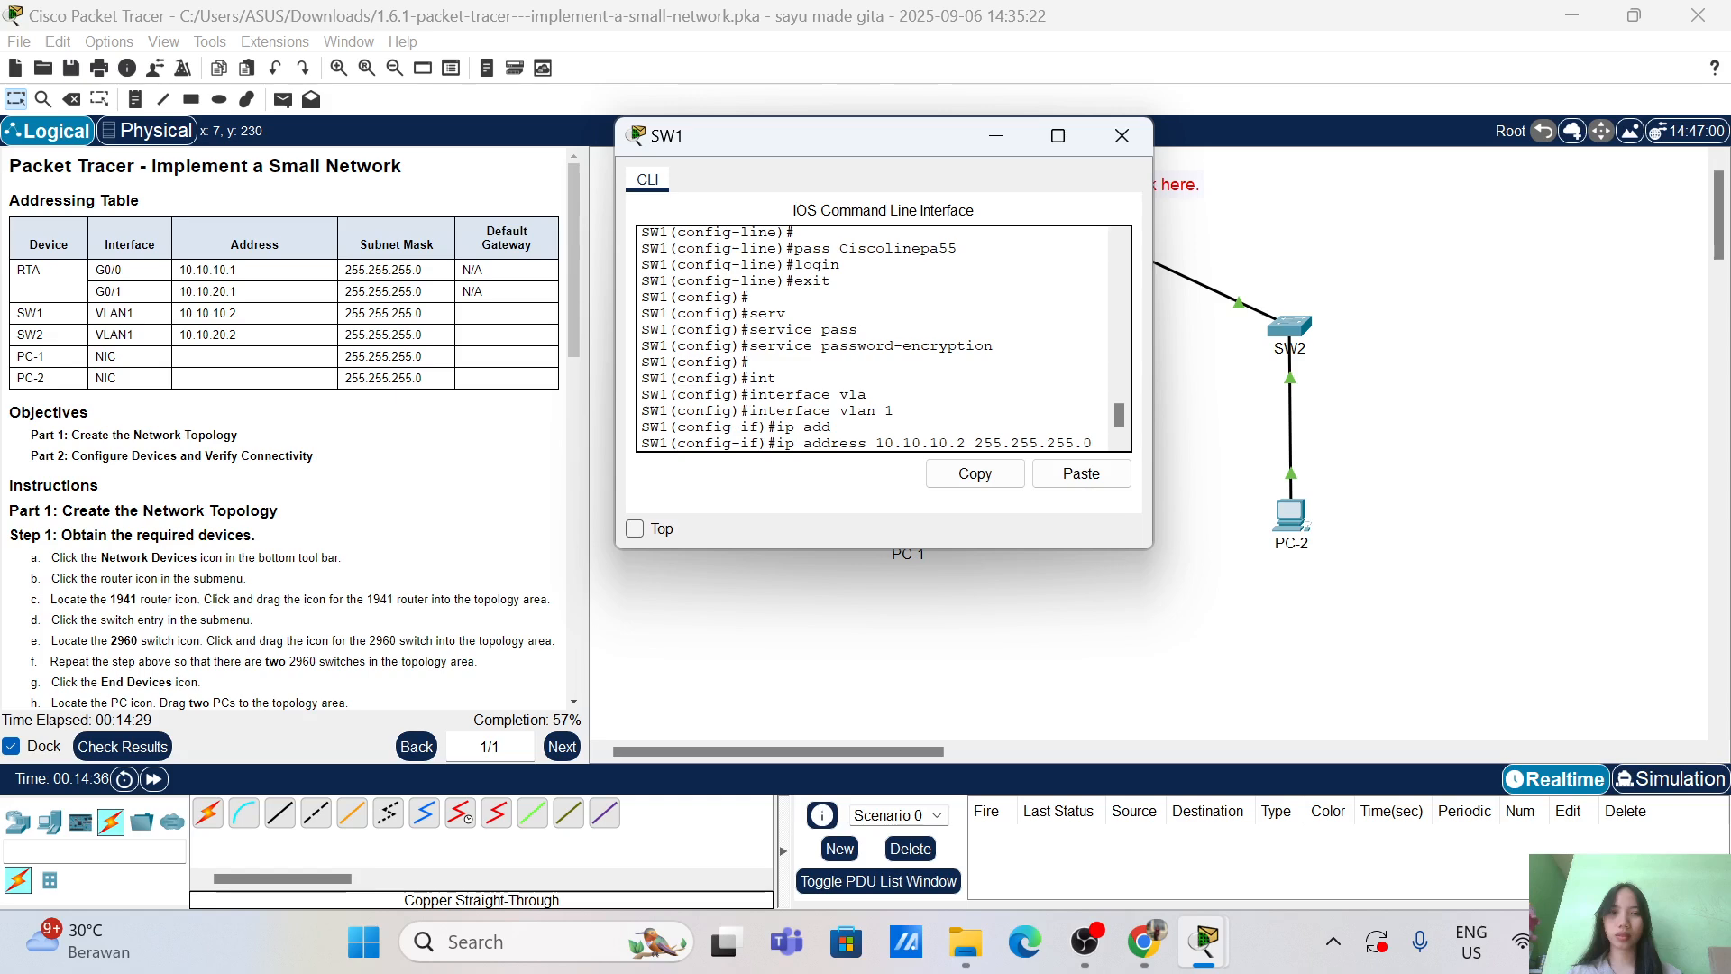
pyautogui.press('Return')
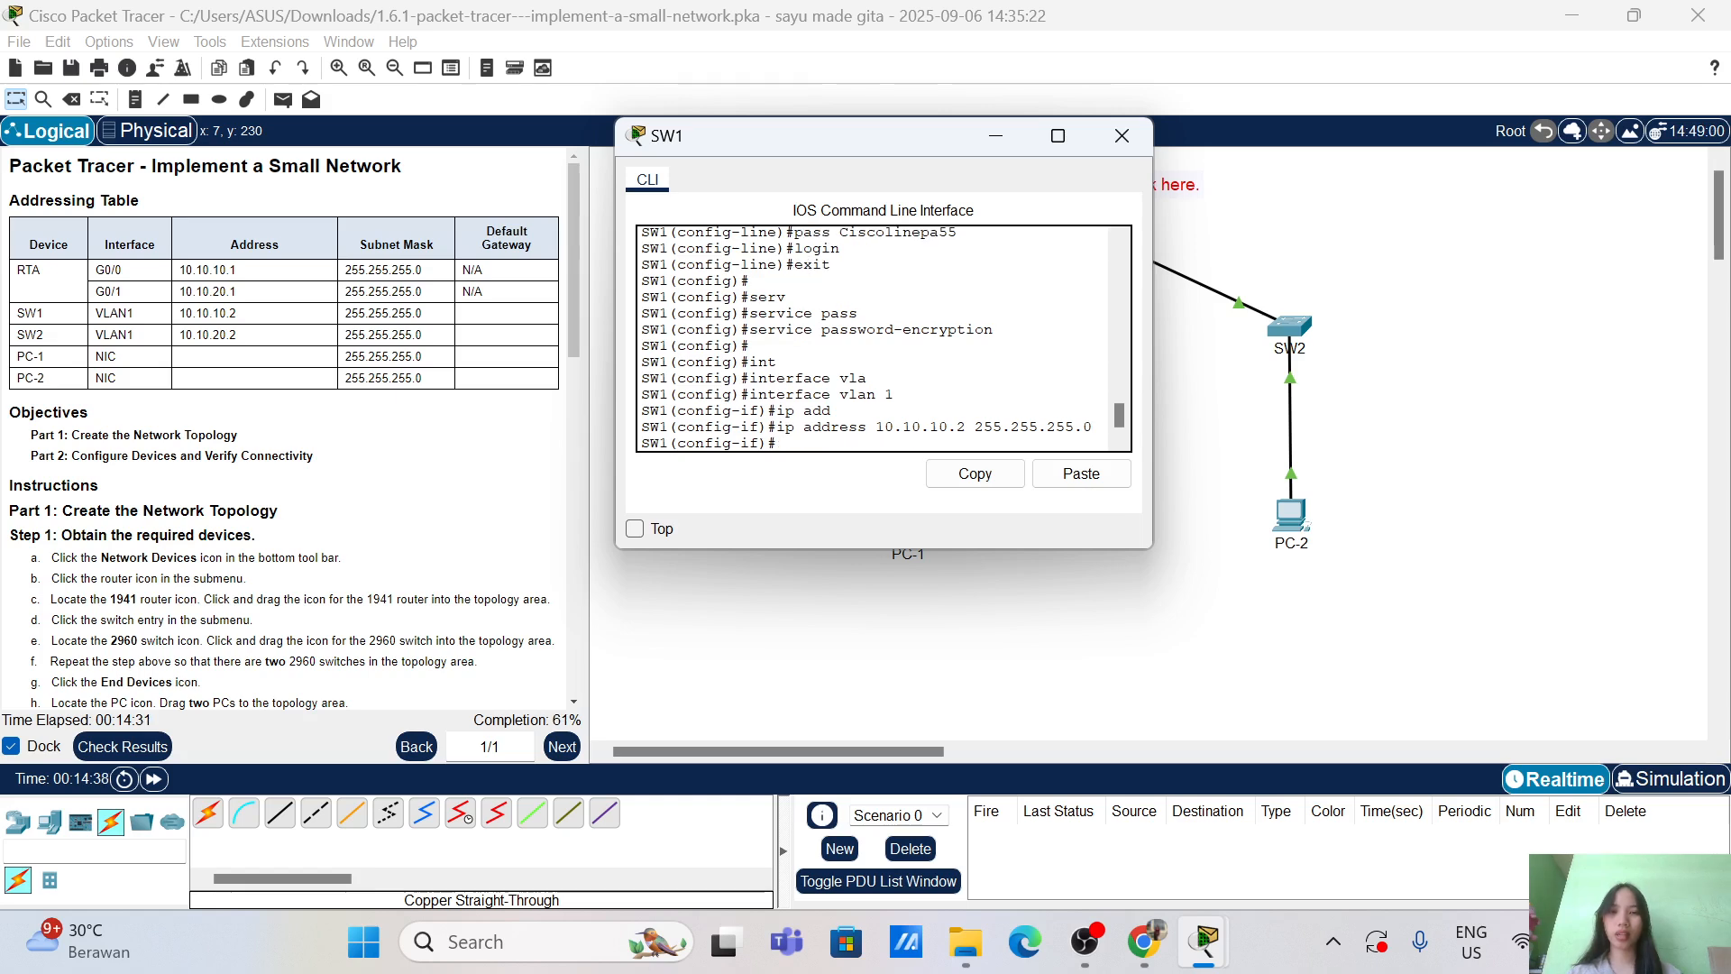
pyautogui.press('Return')
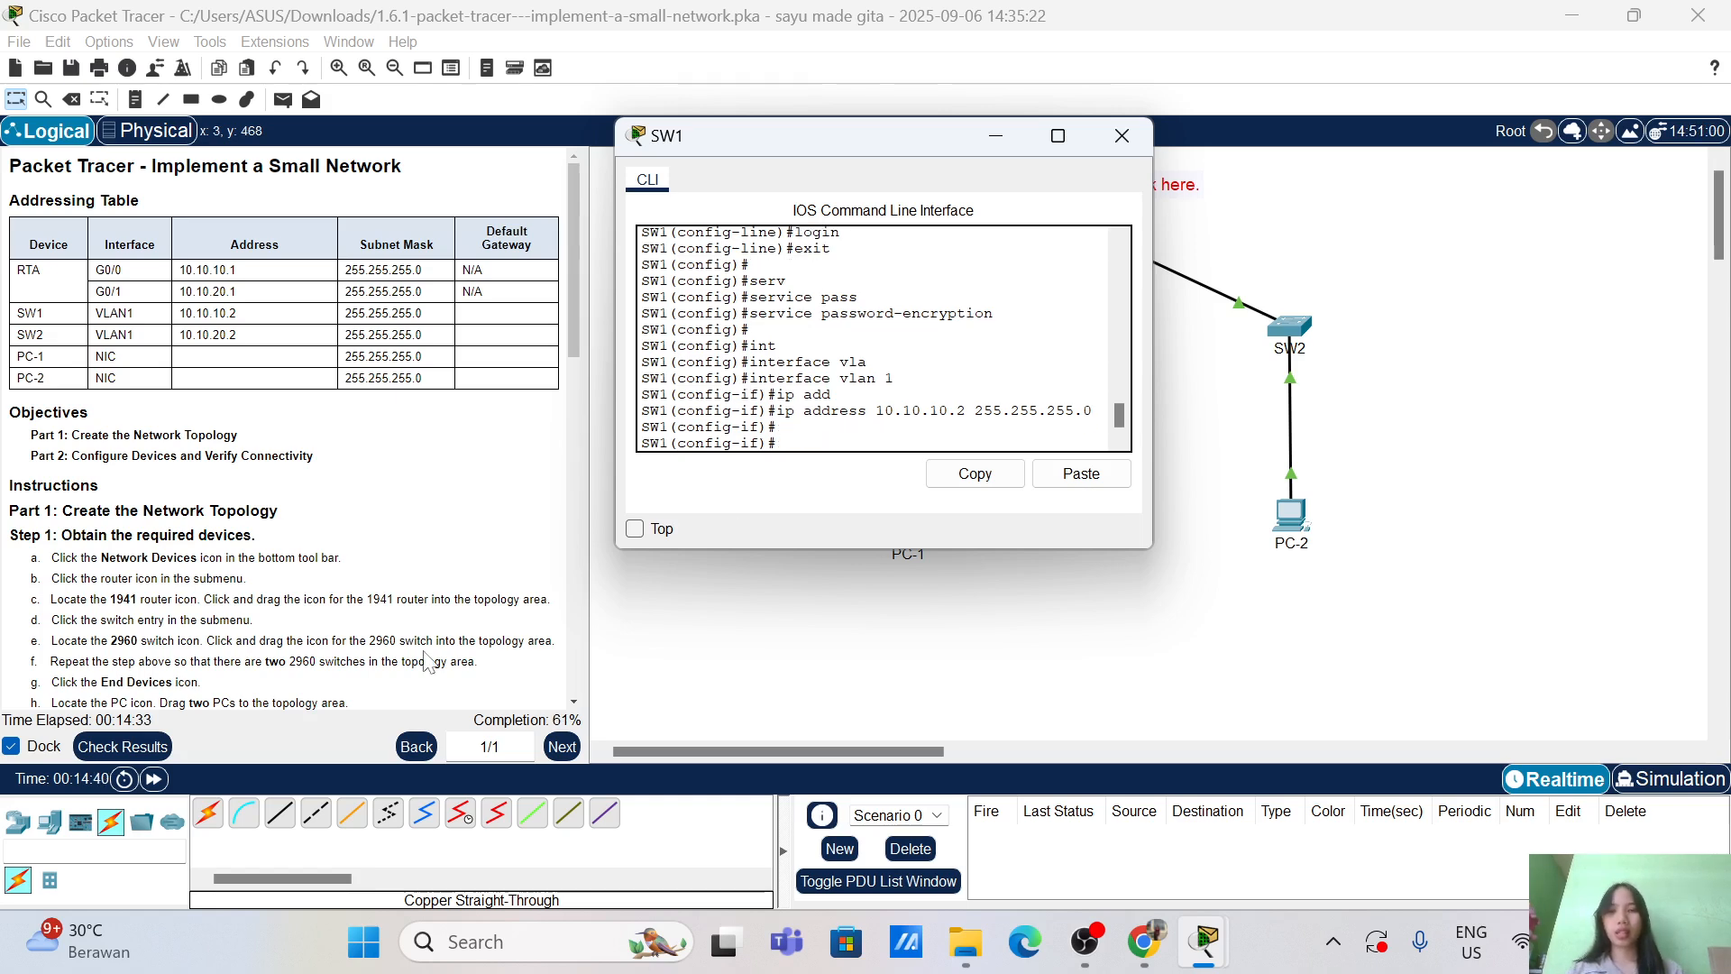
pyautogui.scroll(-5, 194, 703)
# Step: Bring SW1's VLAN 1 interface up with no shutdown and exit interface configuration
pyautogui.write('no')
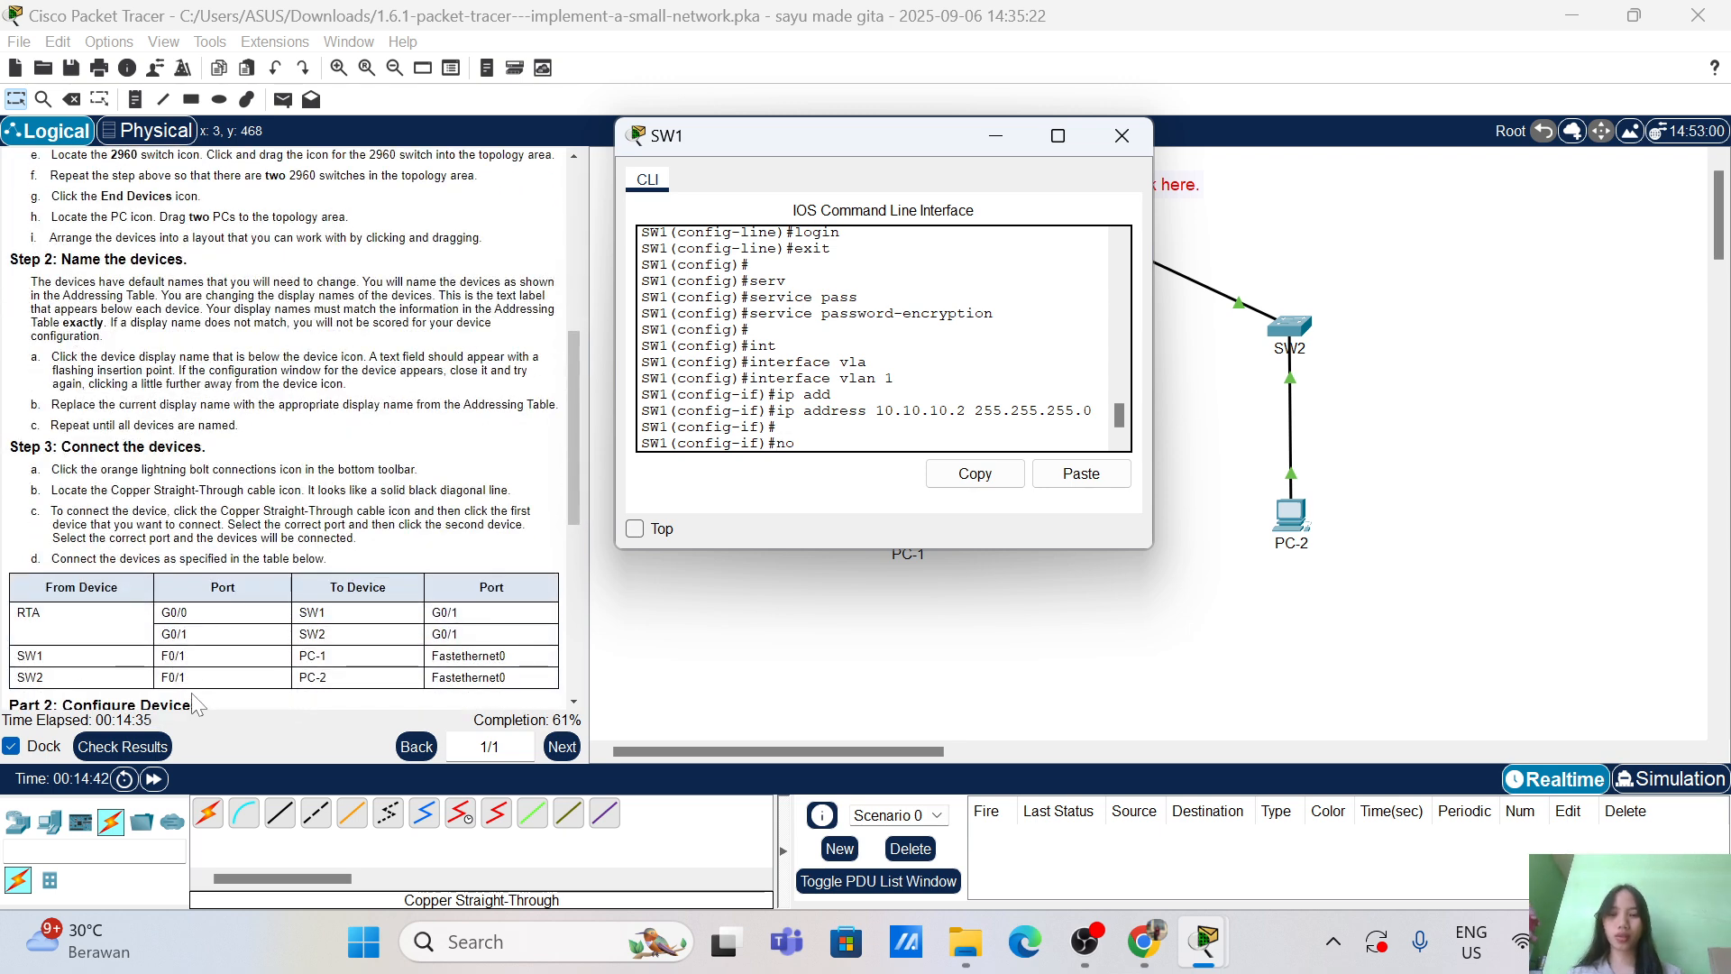
pyautogui.write(' sh')
pyautogui.press('Tab')
pyautogui.press('Return')
pyautogui.press('Return')
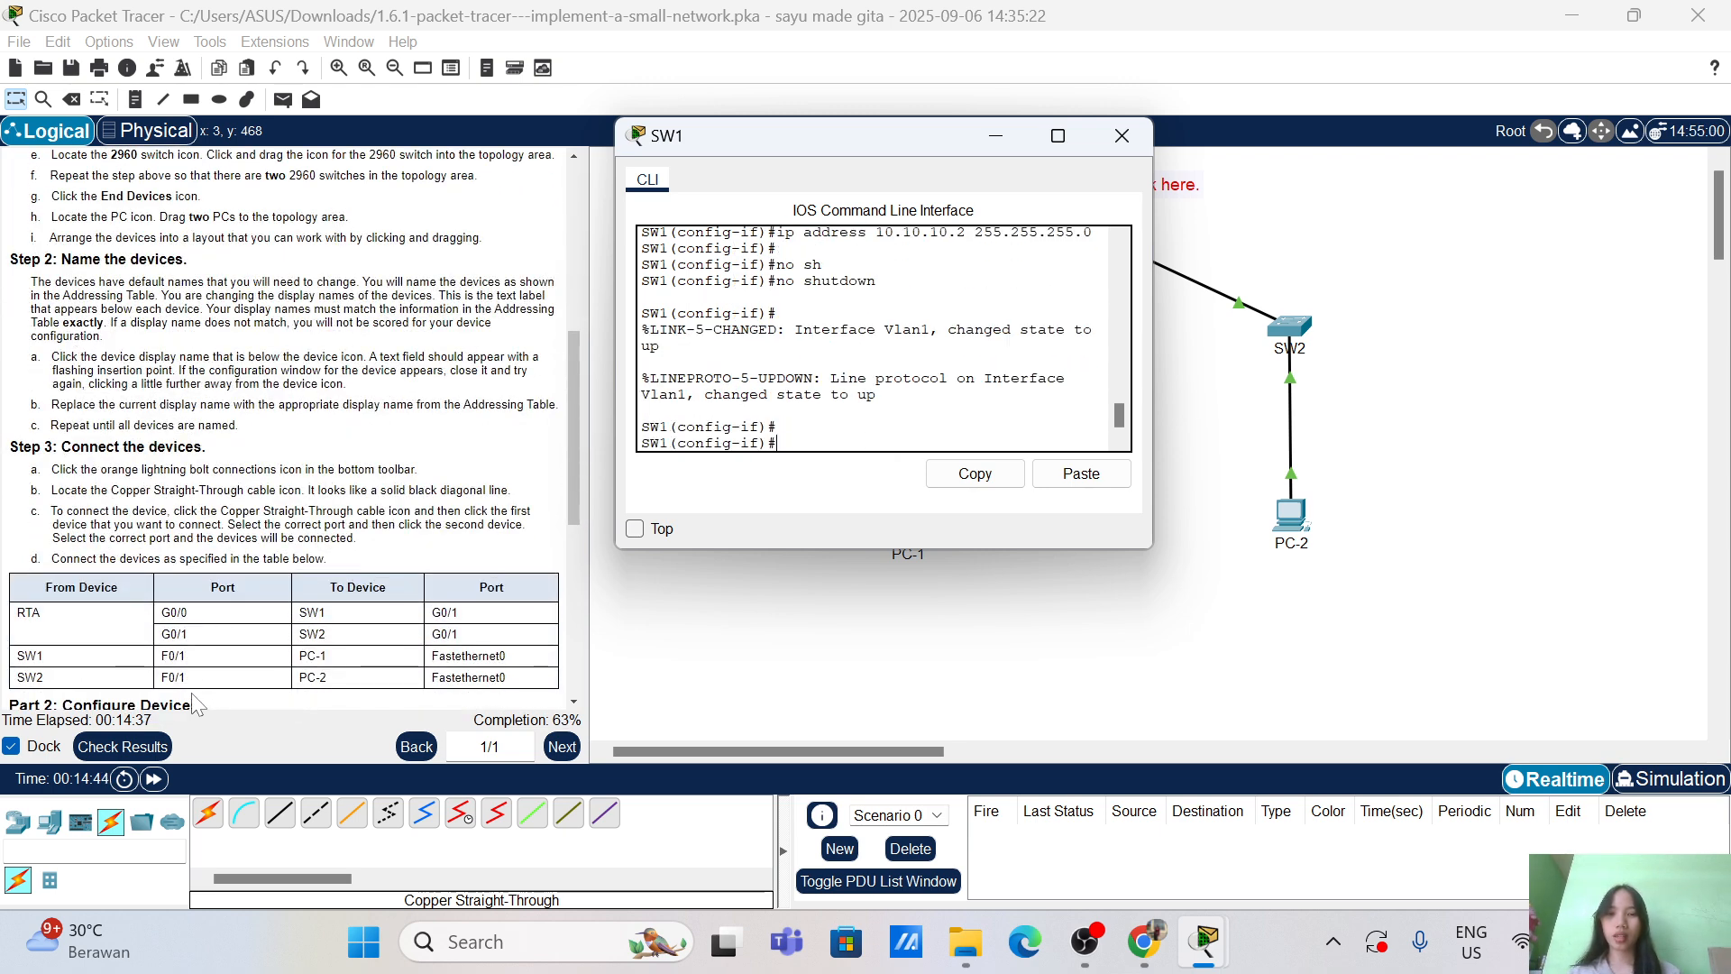
pyautogui.write('ex')
pyautogui.press('Tab')
pyautogui.press('Return')
pyautogui.press('Return')
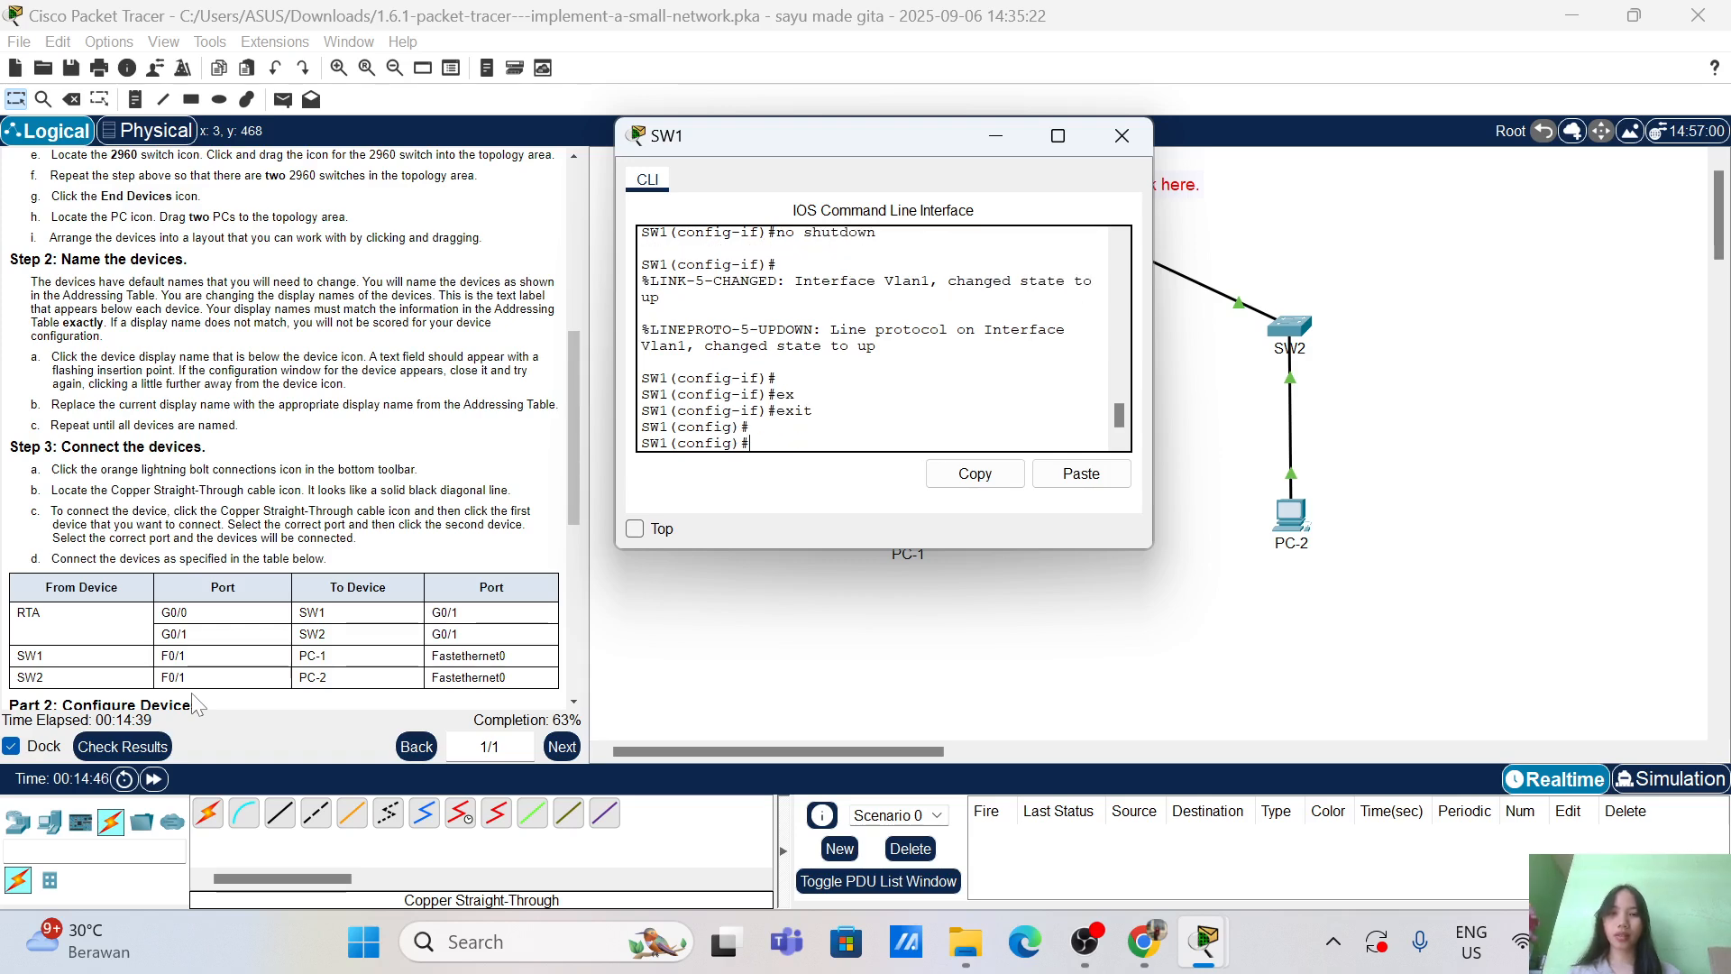
pyautogui.press('Return')
# Step: Set SW1's default gateway to 10.10.10.1 and return to privileged mode
pyautogui.write('ip defa')
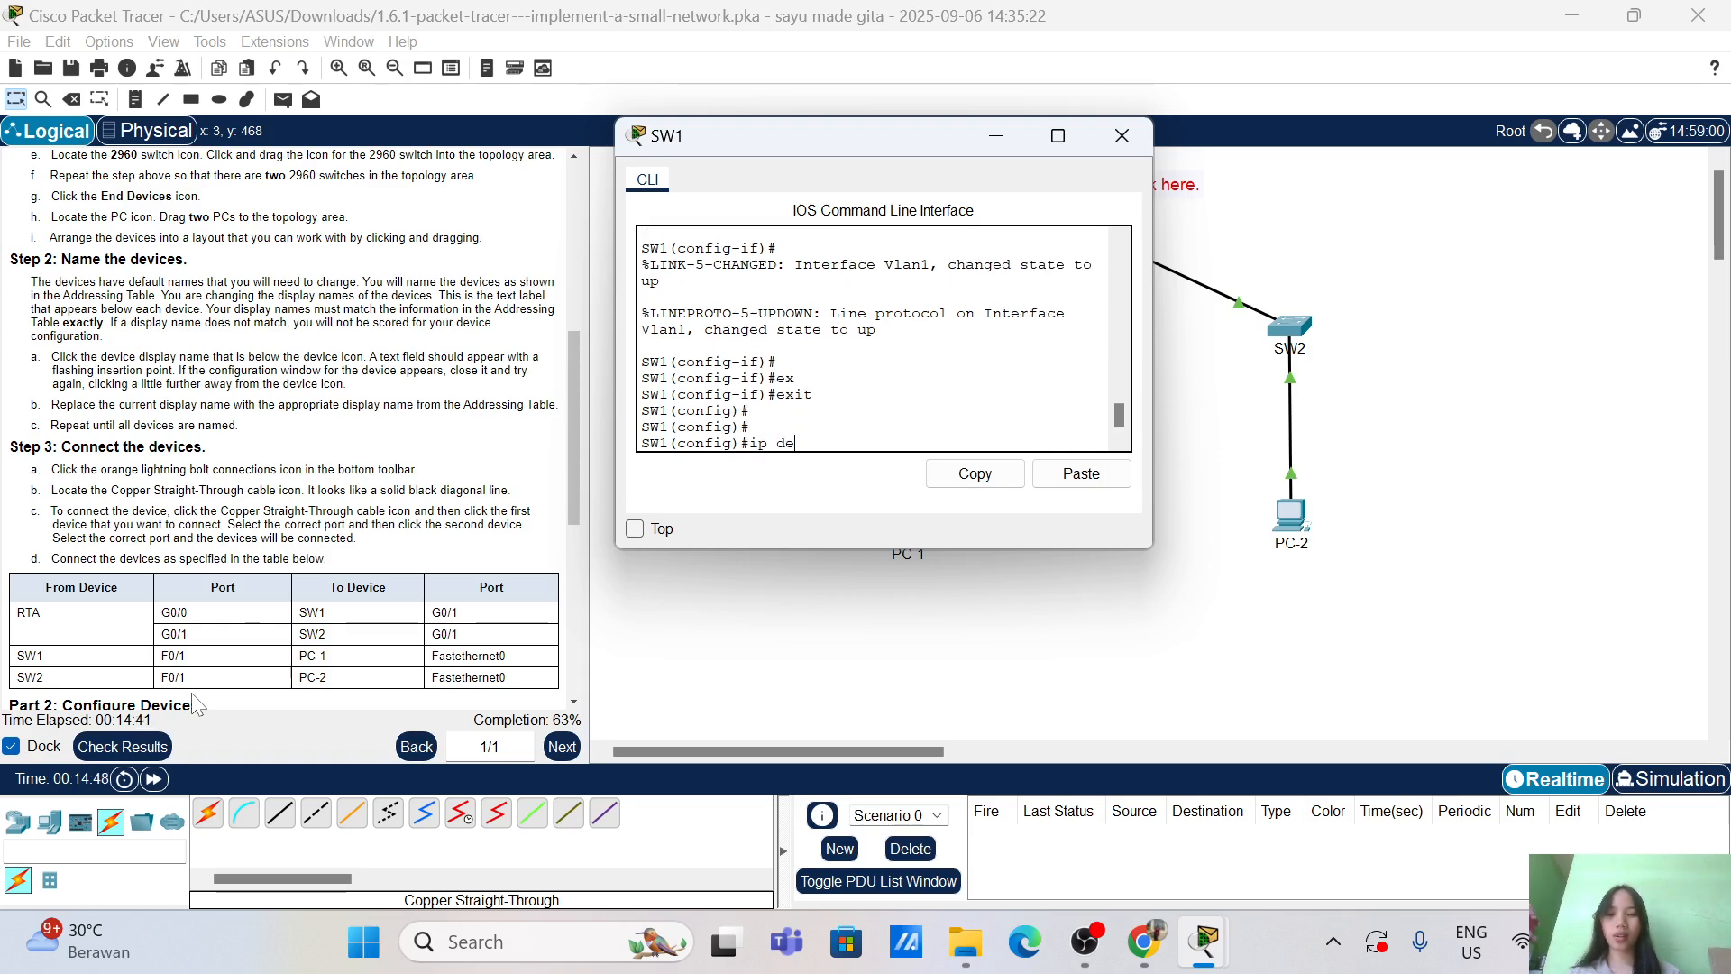
pyautogui.press('Tab')
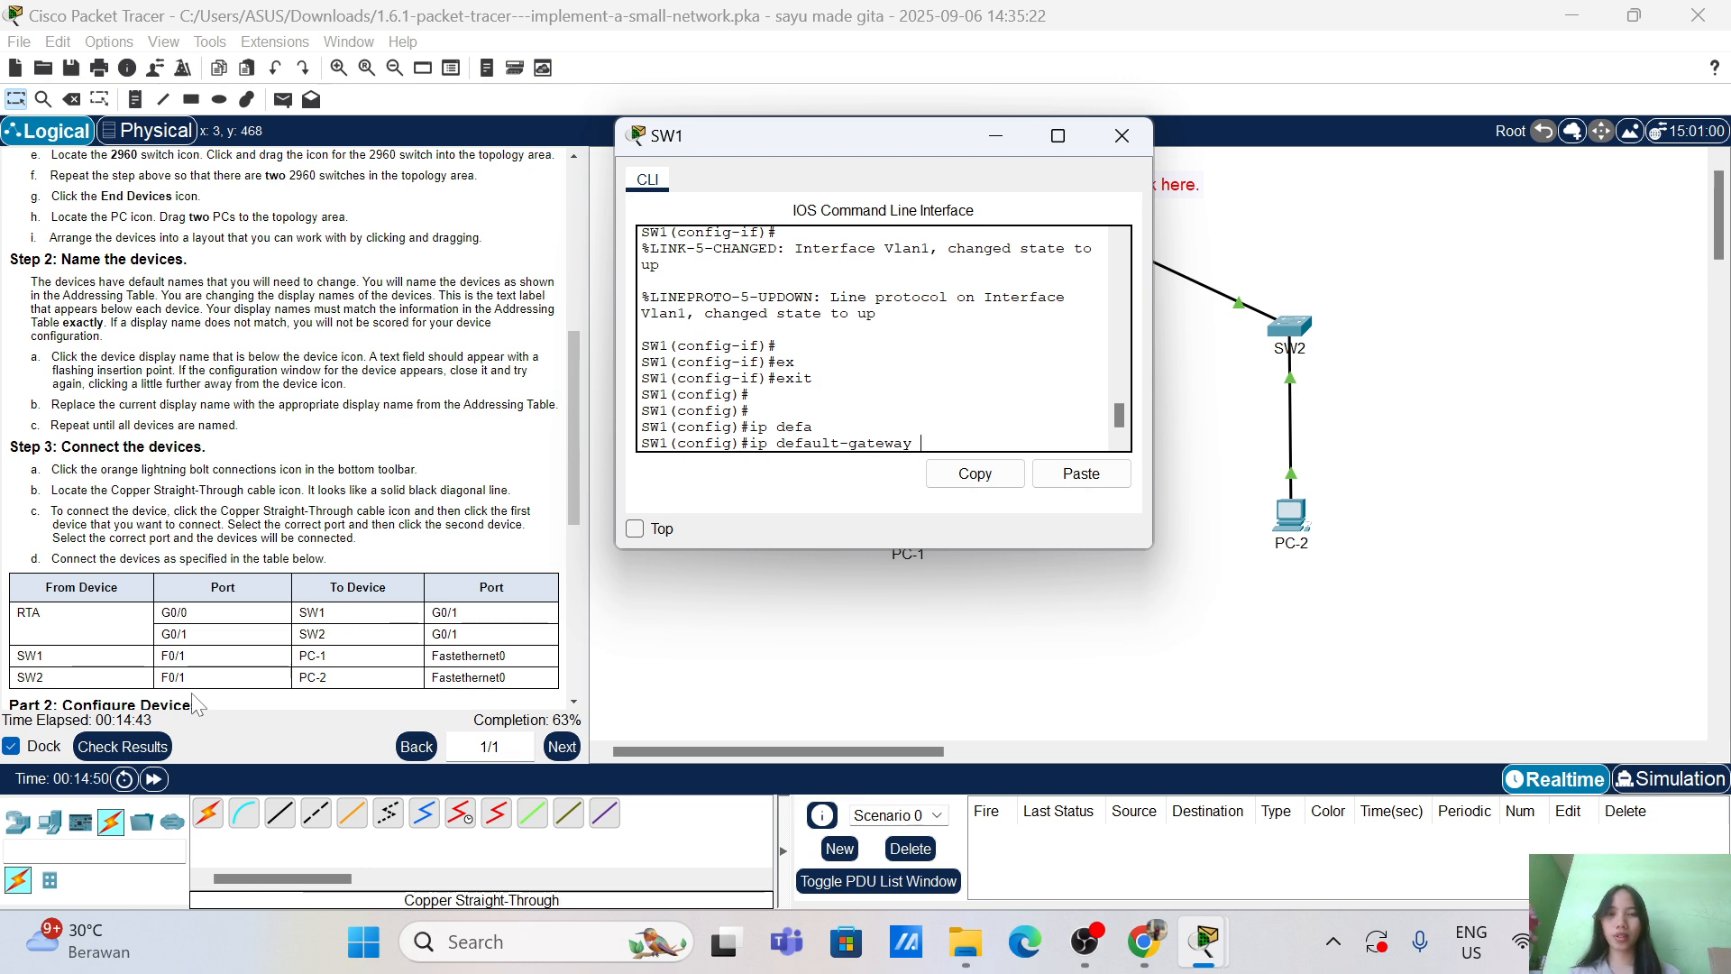
pyautogui.write('10.10.10.1')
pyautogui.press('Return')
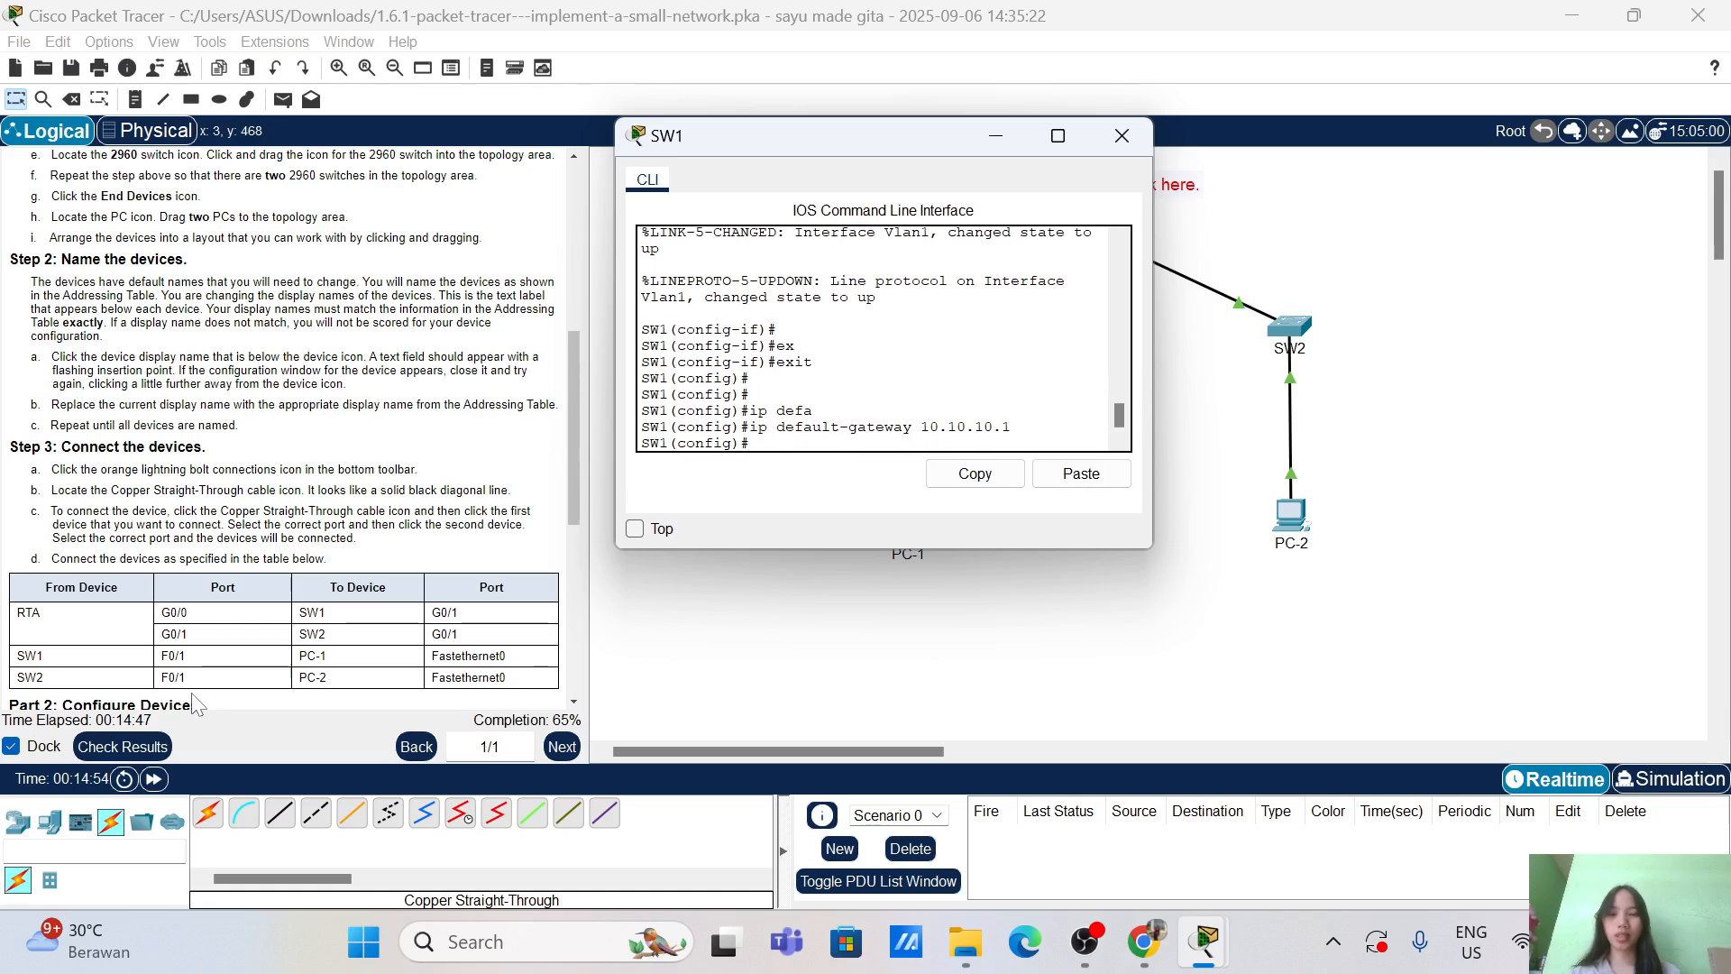
pyautogui.write('end')
pyautogui.press('Return')
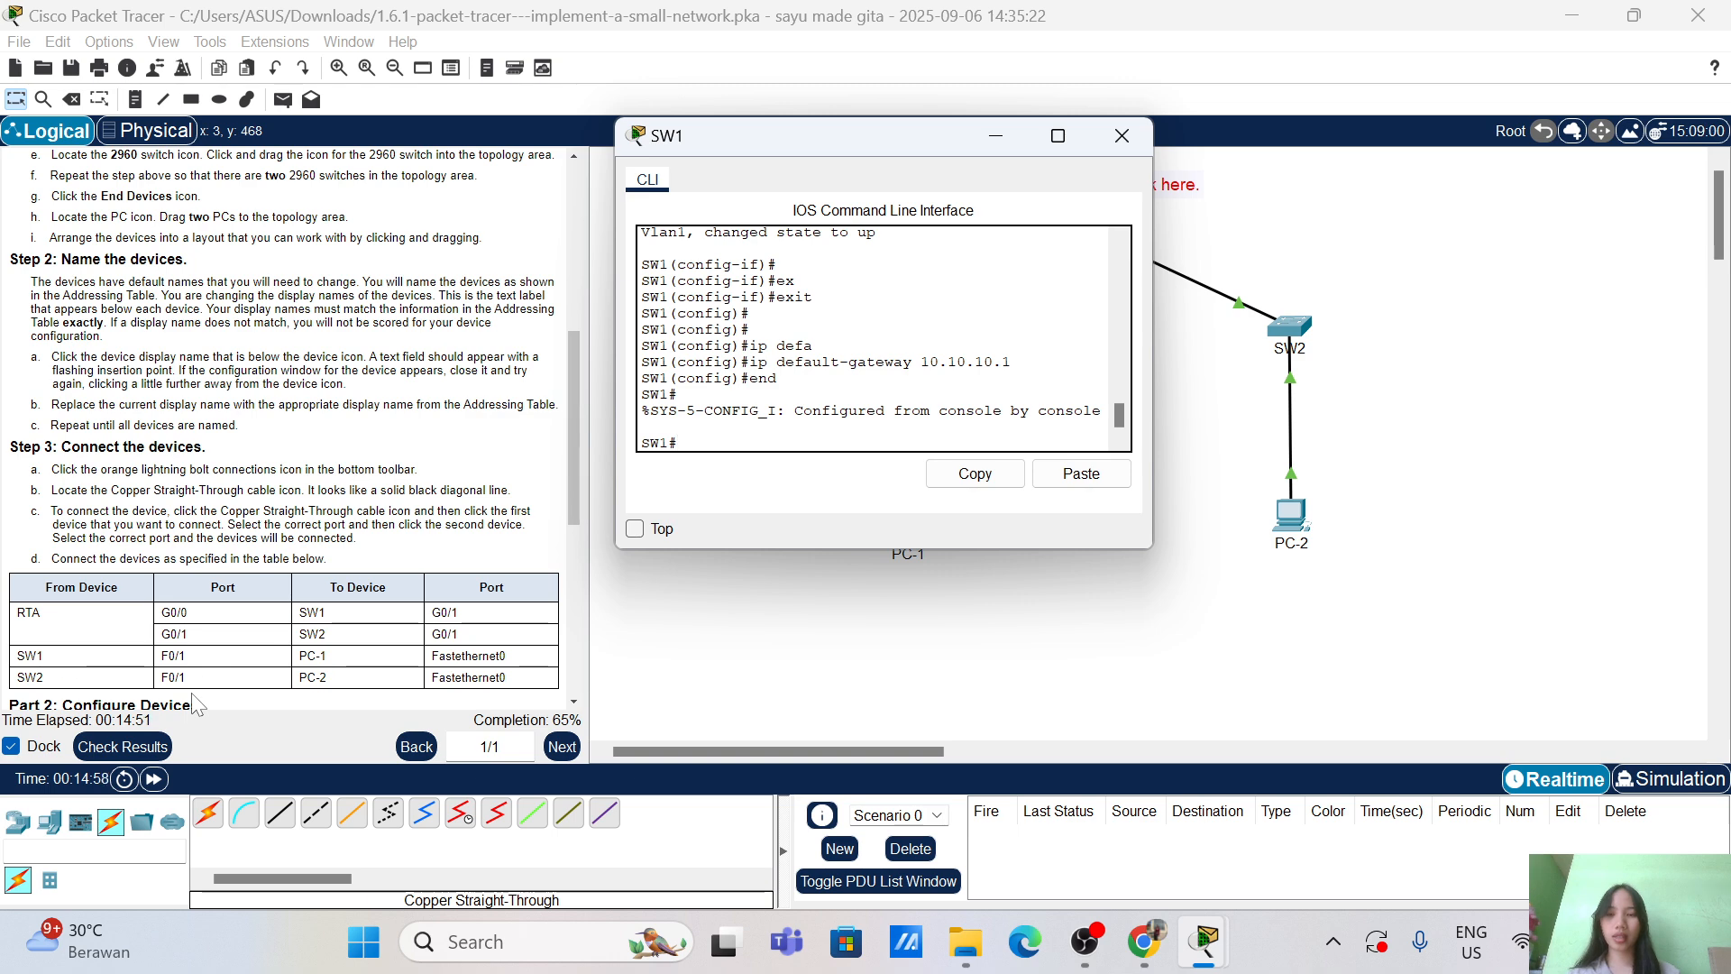
# Step: Save SW1's running-config to startup-config, accepting the default file name
pyautogui.write('copy')
pyautogui.press('Tab')
pyautogui.write('r')
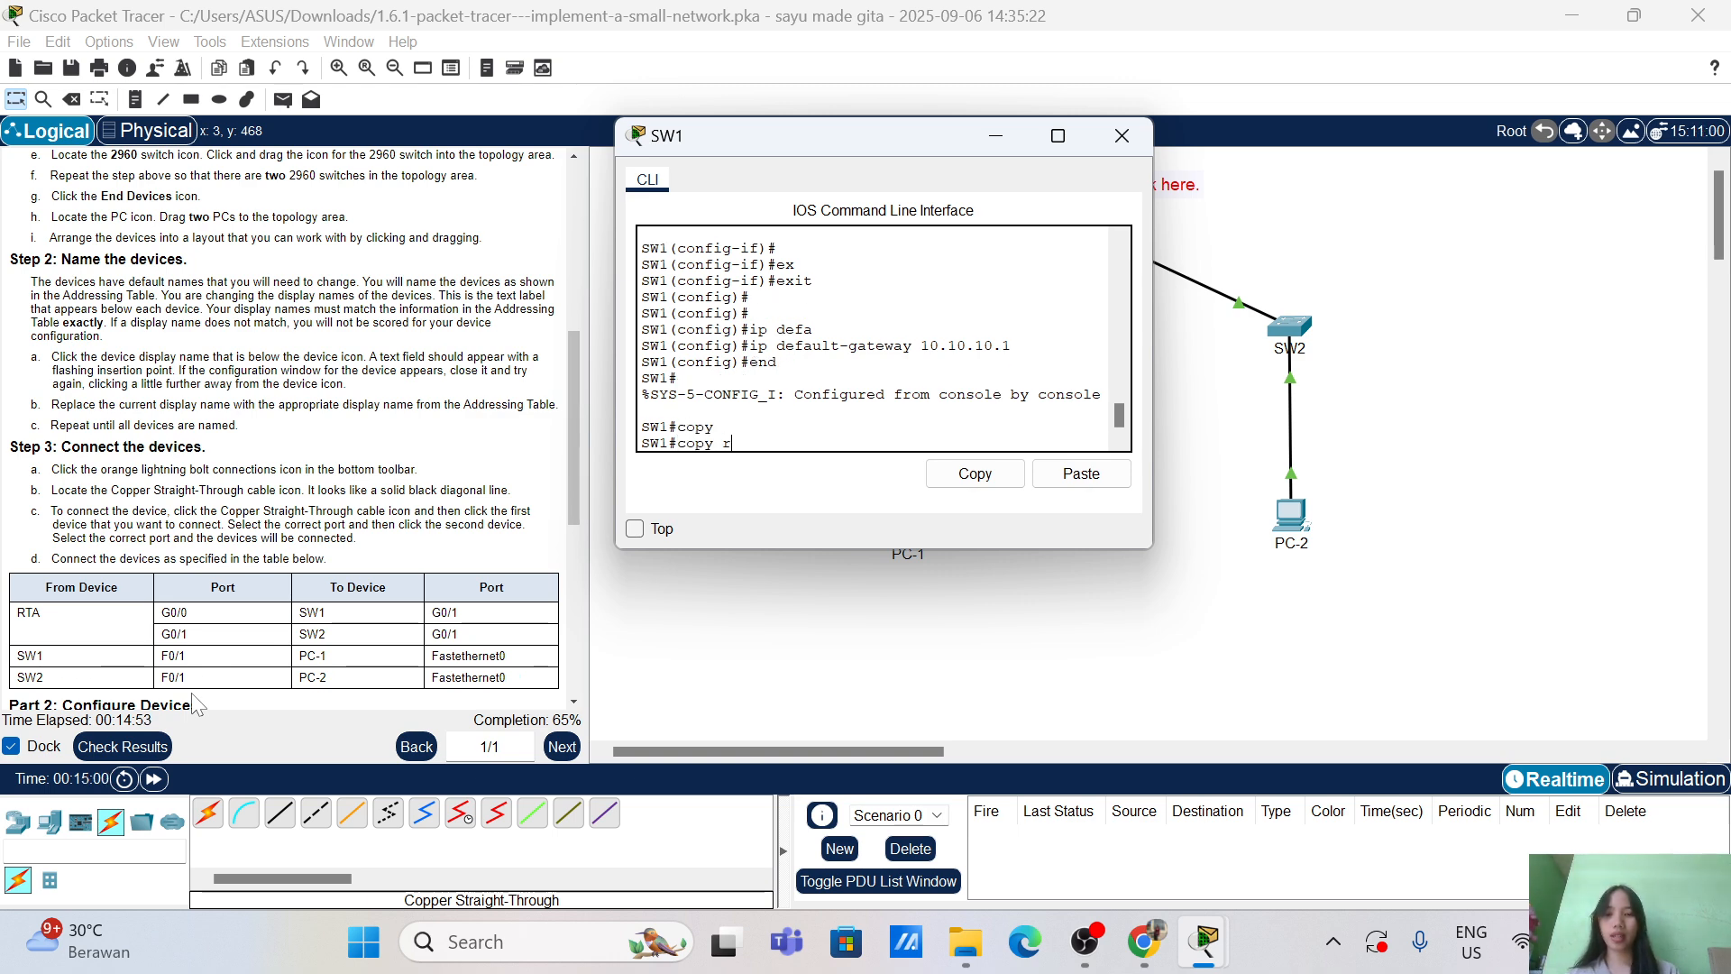
pyautogui.write('un')
pyautogui.press('Tab')
pyautogui.write('sta')
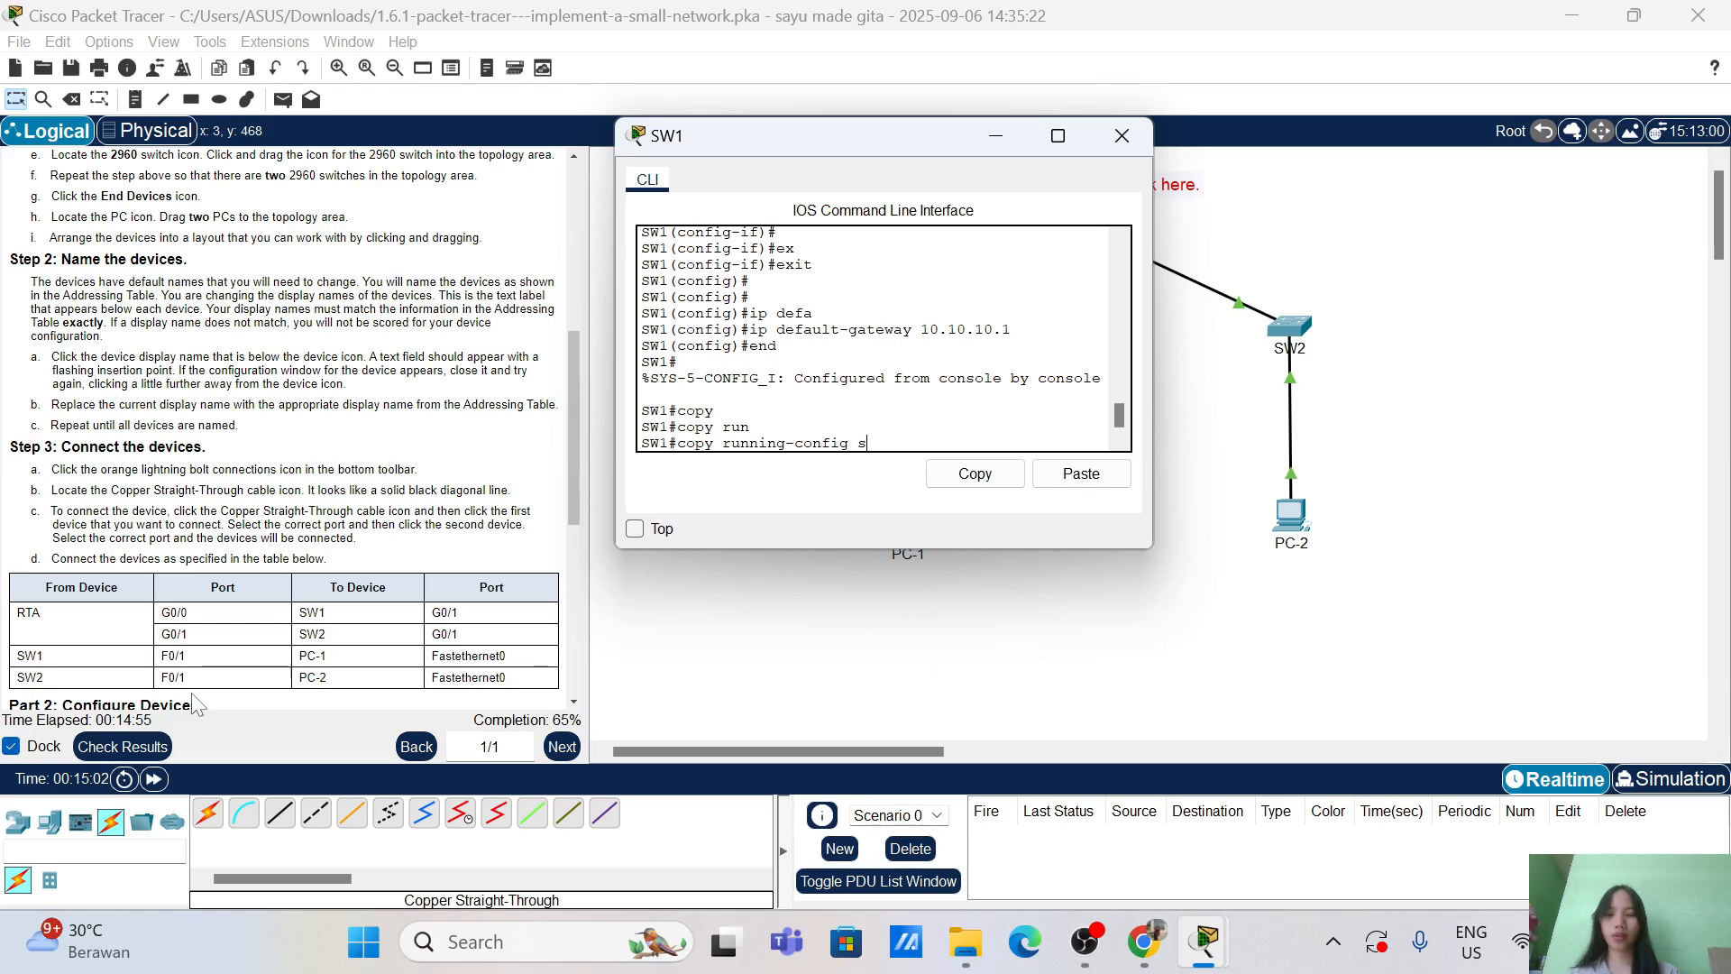
pyautogui.press('Tab')
pyautogui.press('Return')
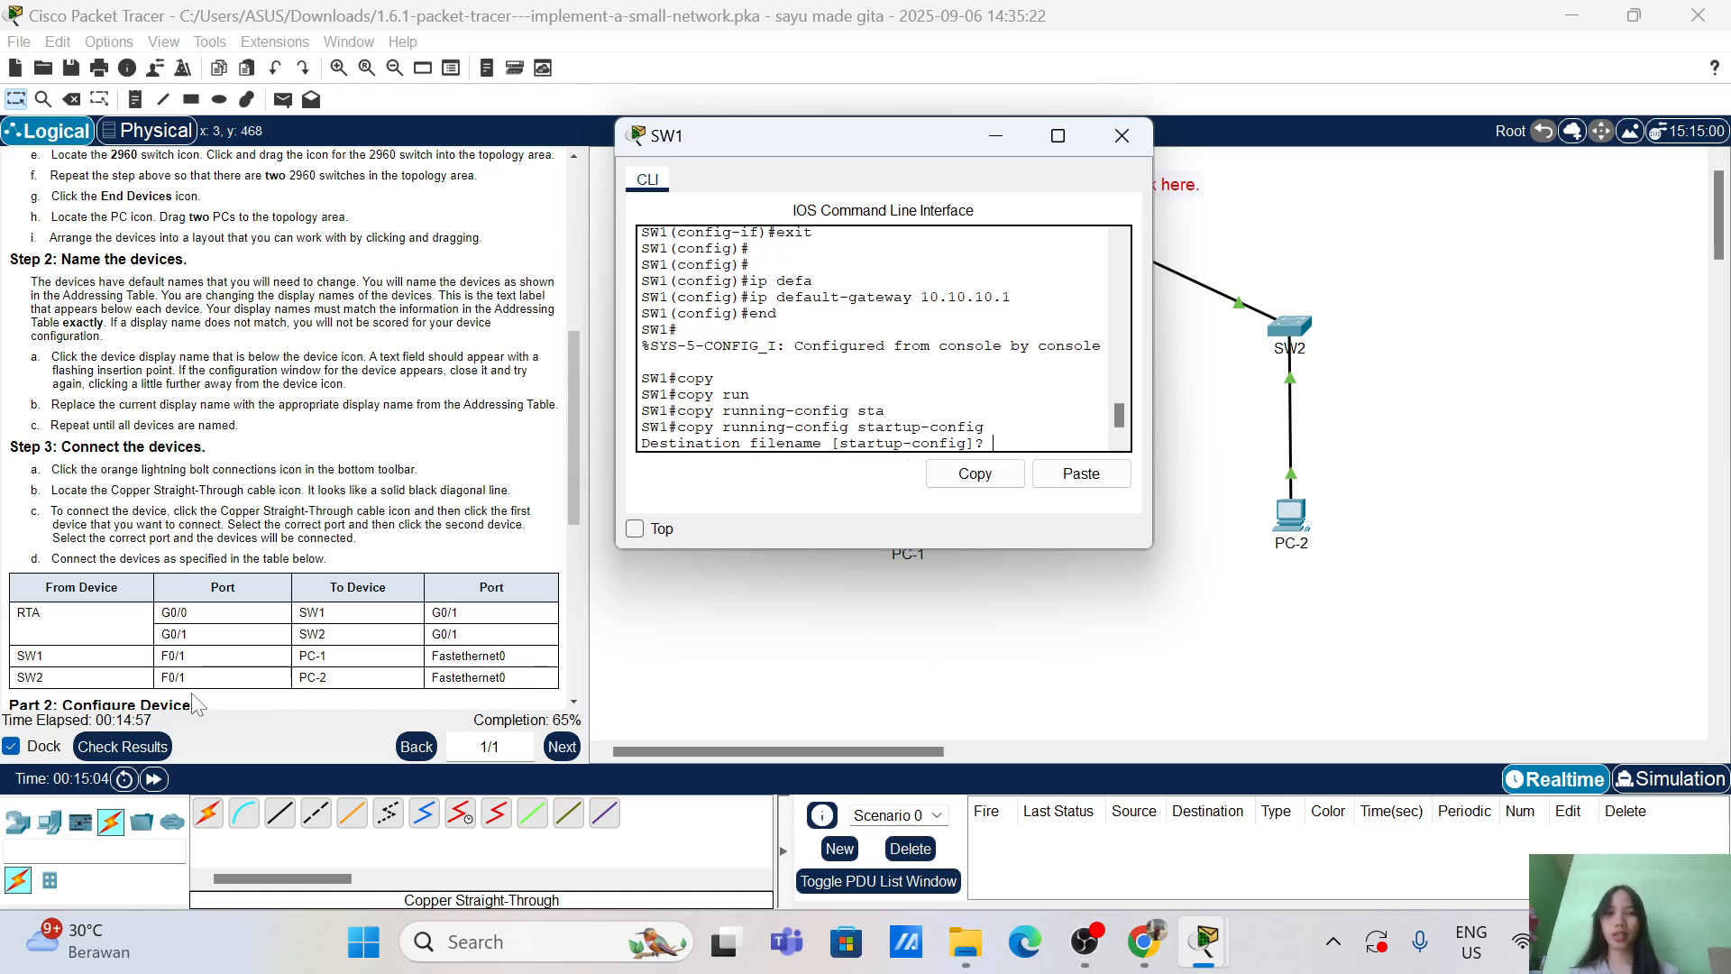
pyautogui.press('Return')
pyautogui.press('Return')
pyautogui.press('Return')
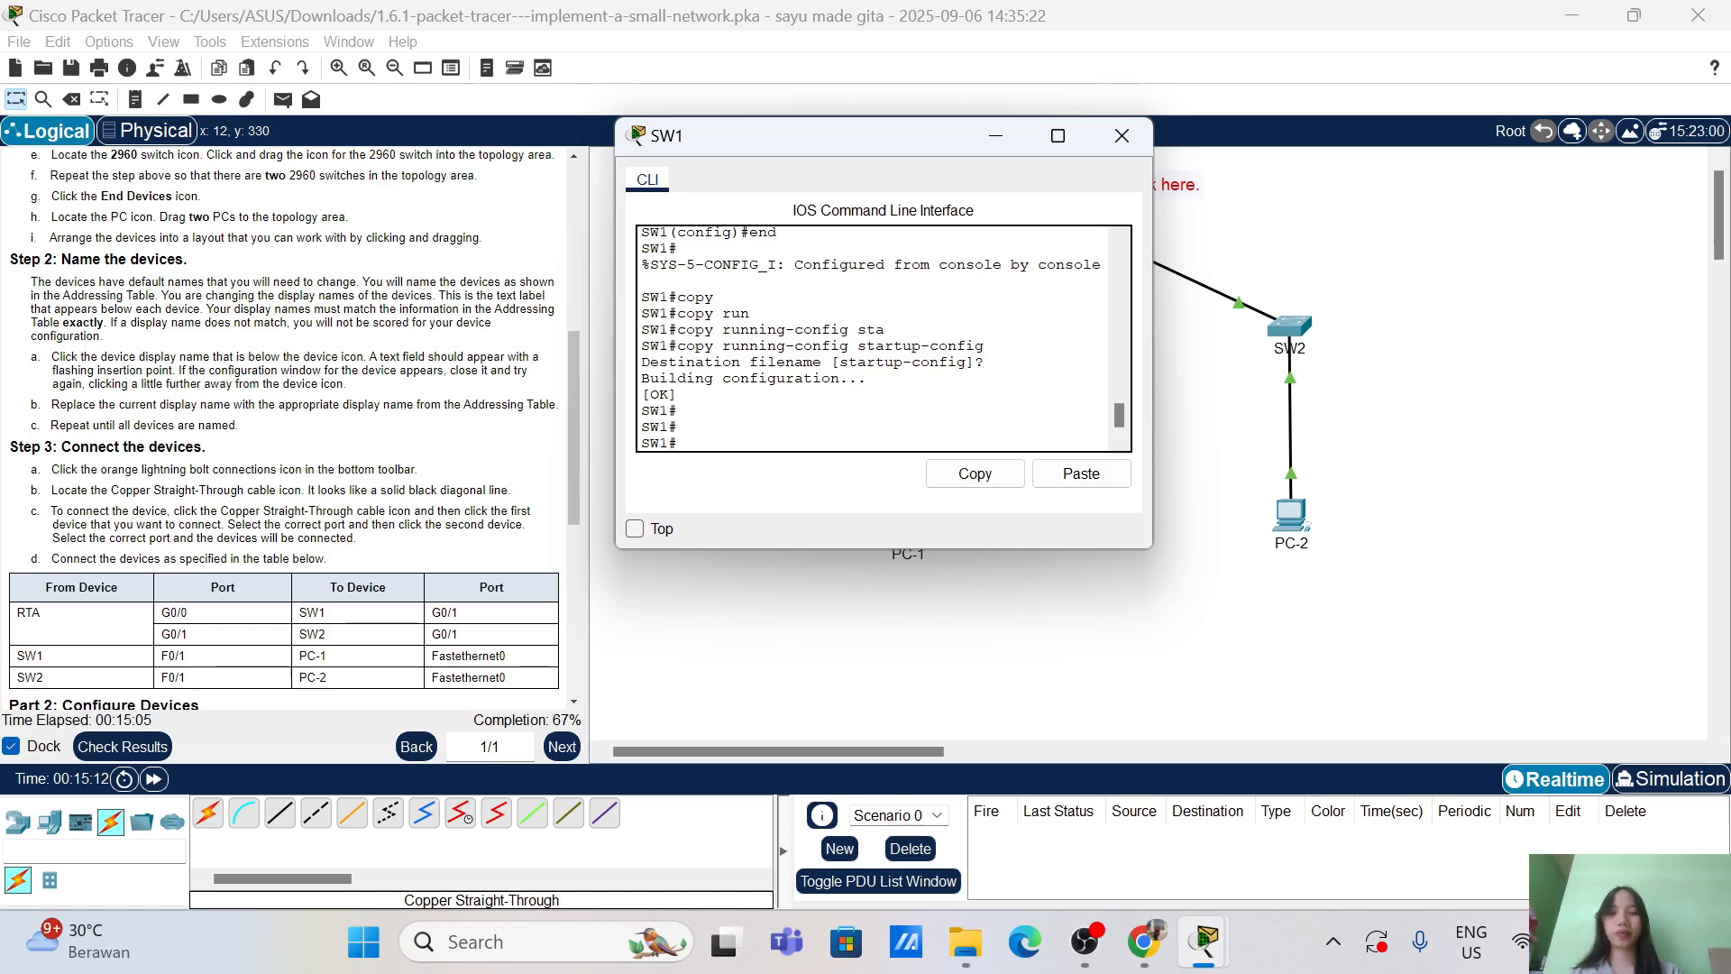
# Step: Switch from SW1's console to SW2's, resize it, and enter privileged mode
pyautogui.click(1131, 135)
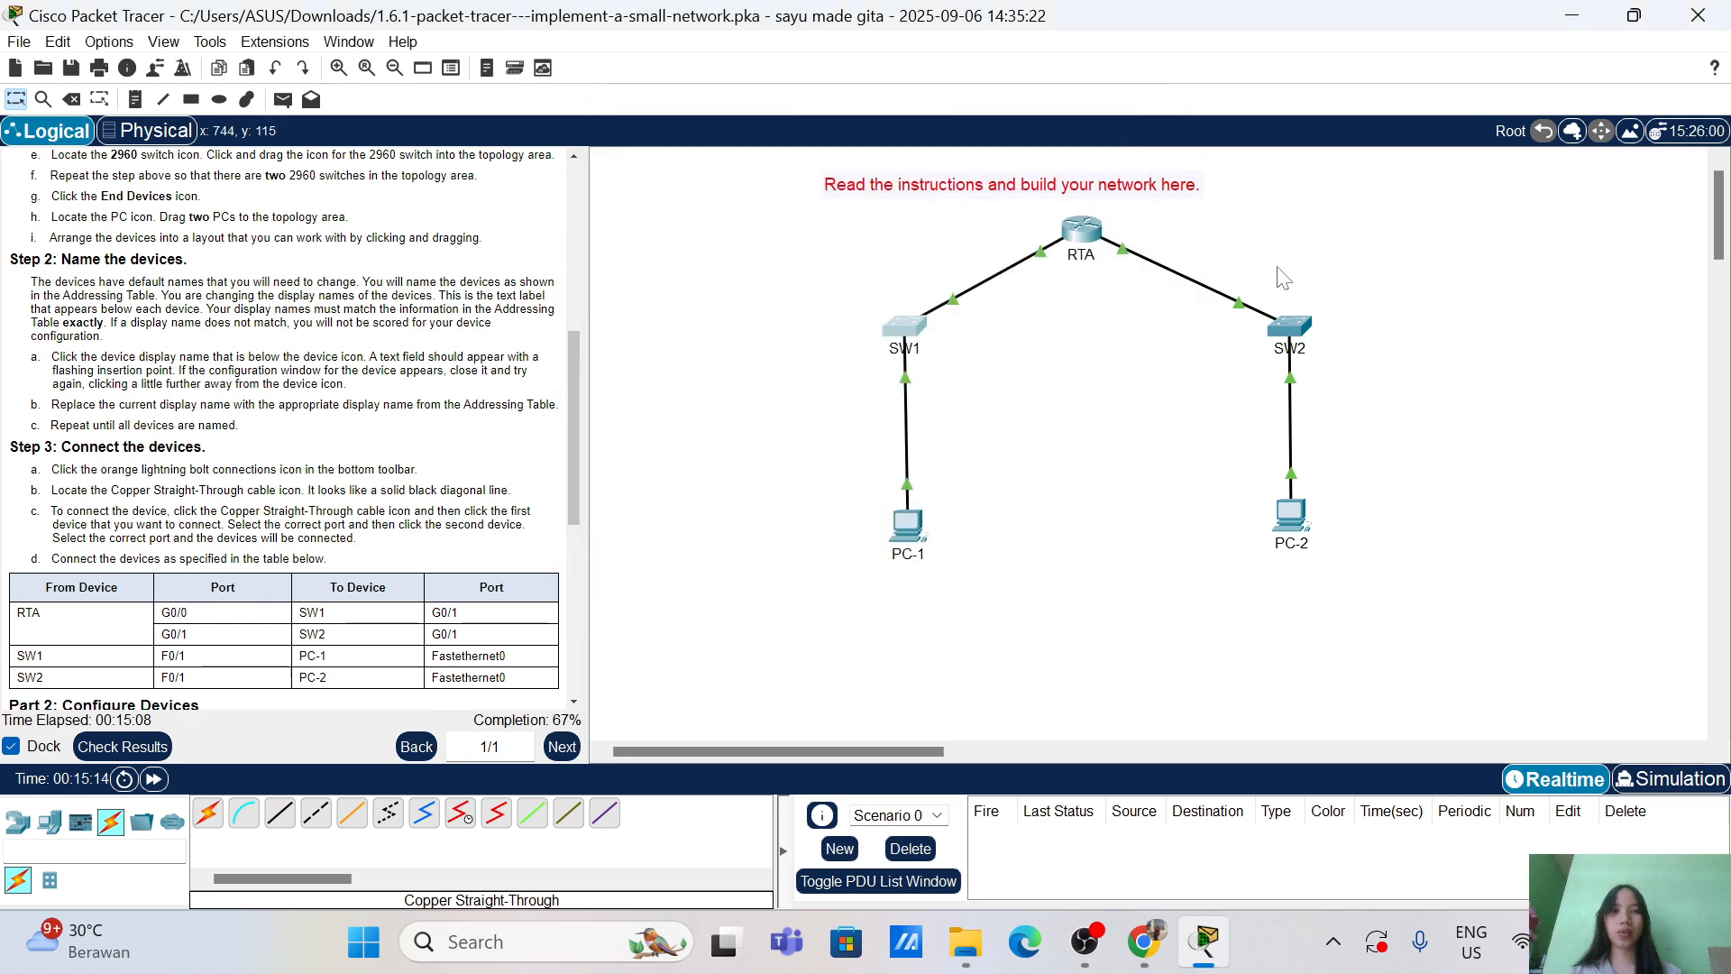
pyautogui.click(1301, 321)
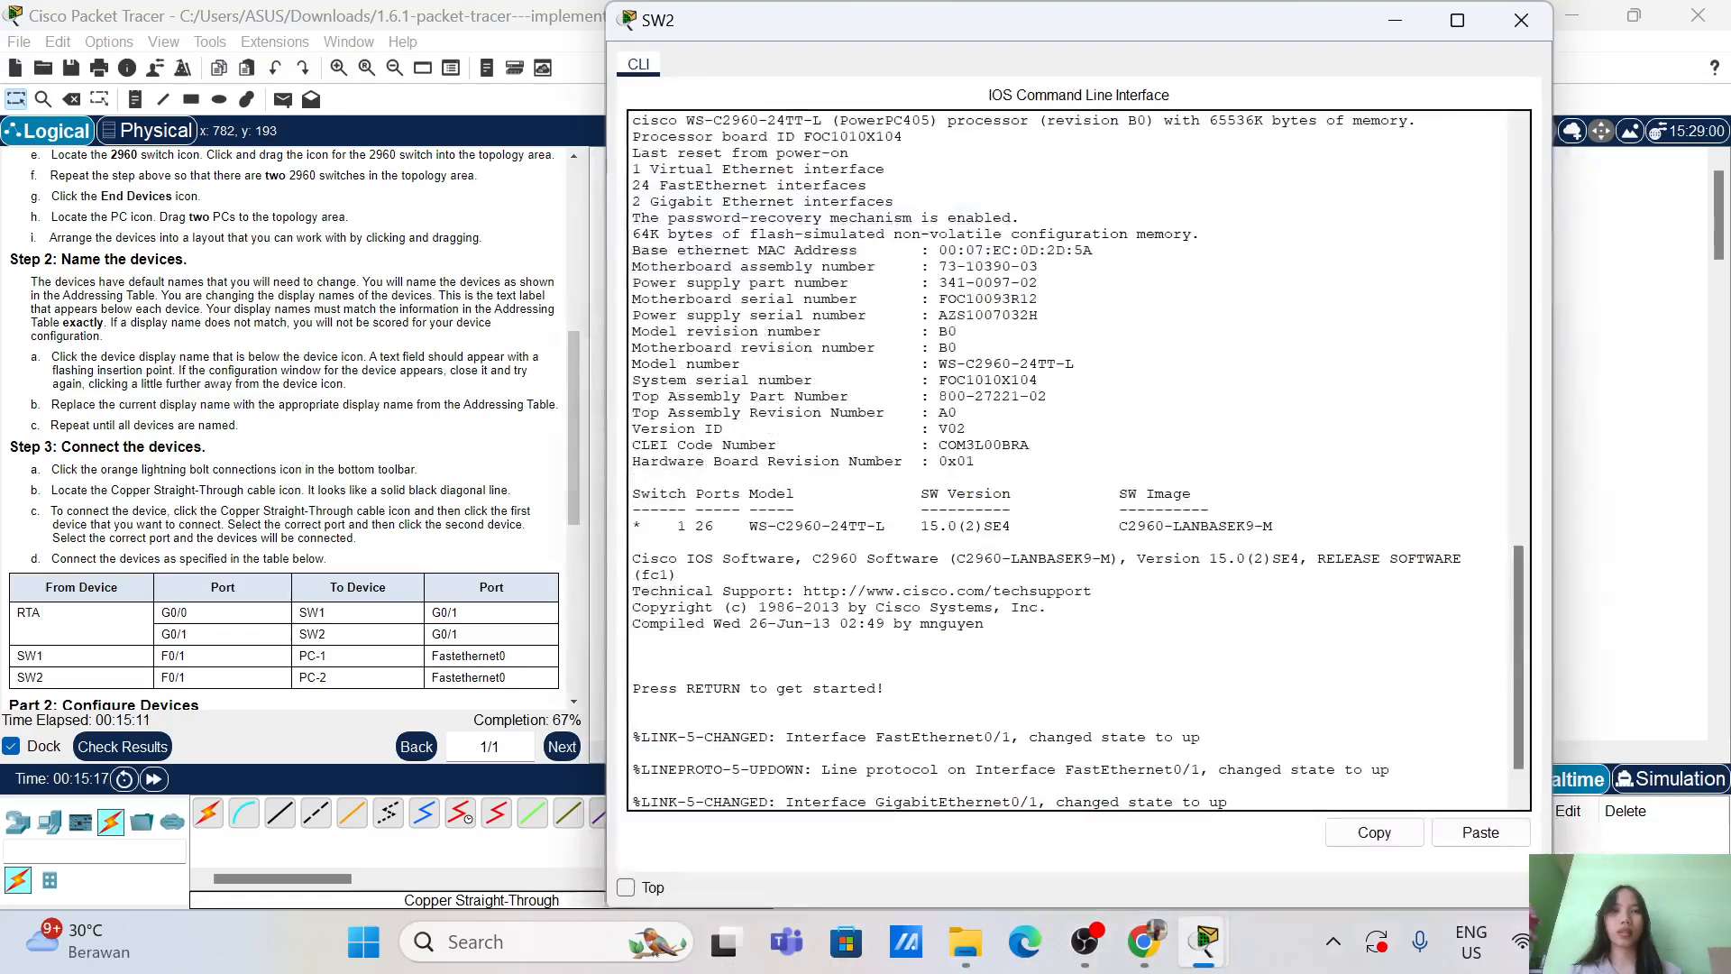
pyautogui.moveTo(611, 6); pyautogui.dragTo(1062, 469)
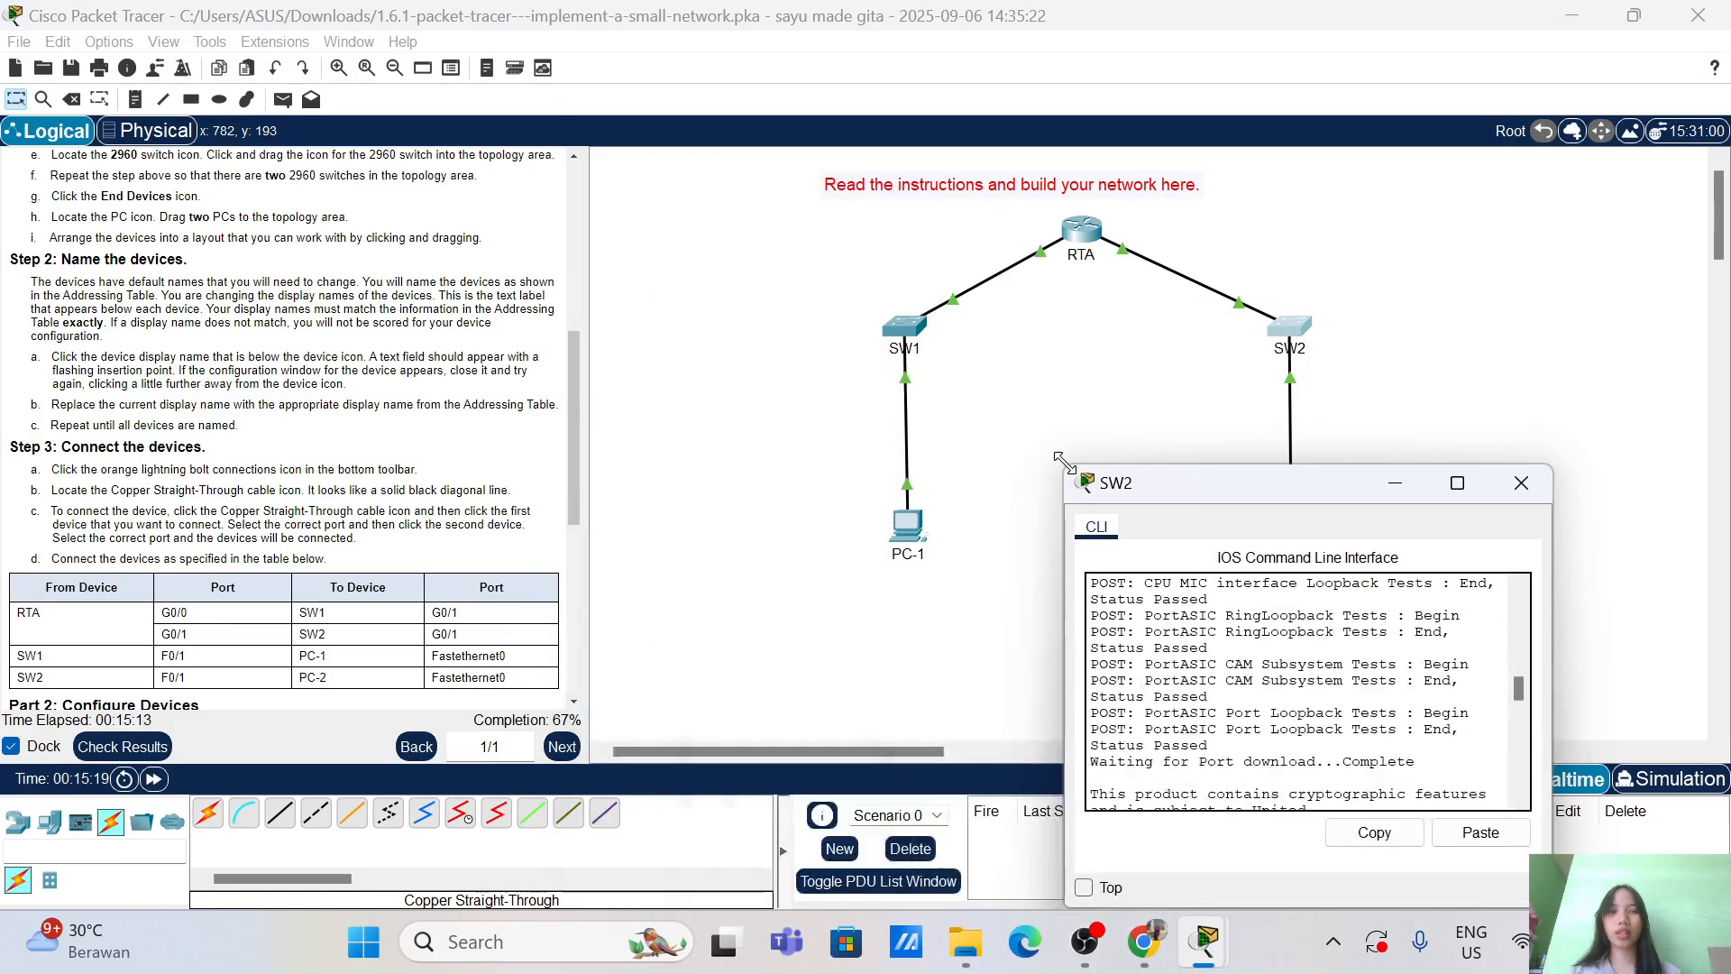
pyautogui.moveTo(1183, 492); pyautogui.dragTo(800, 213)
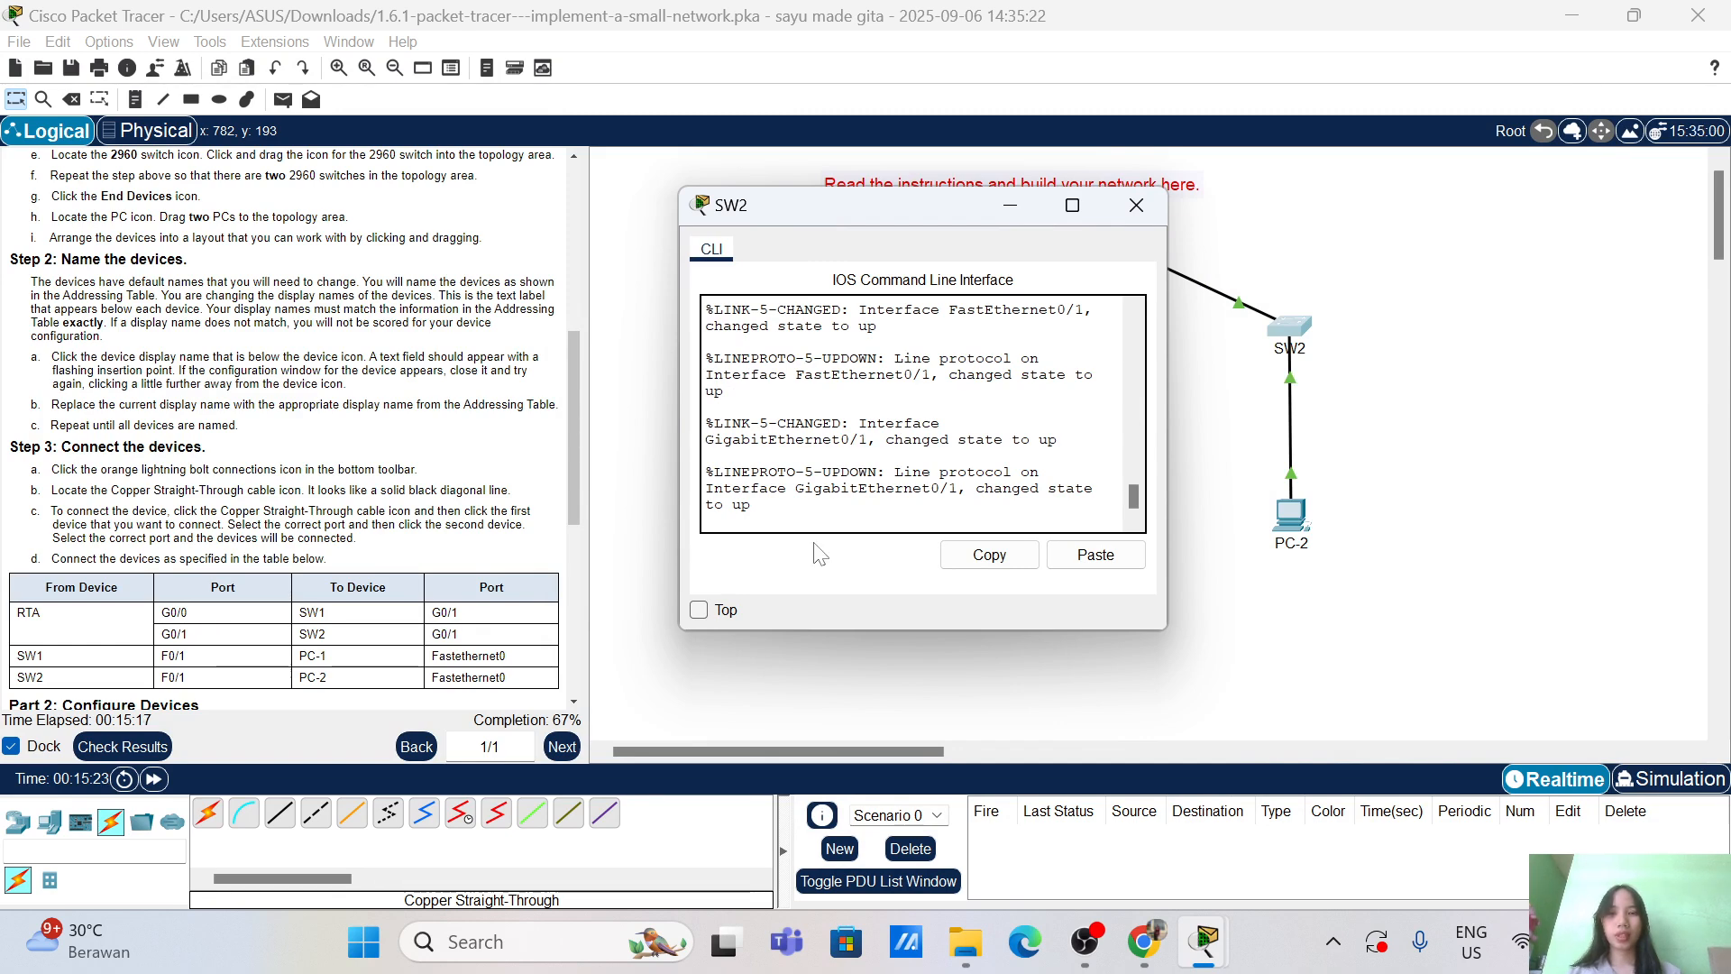
pyautogui.press('Return')
pyautogui.press('Return')
pyautogui.write('ena')
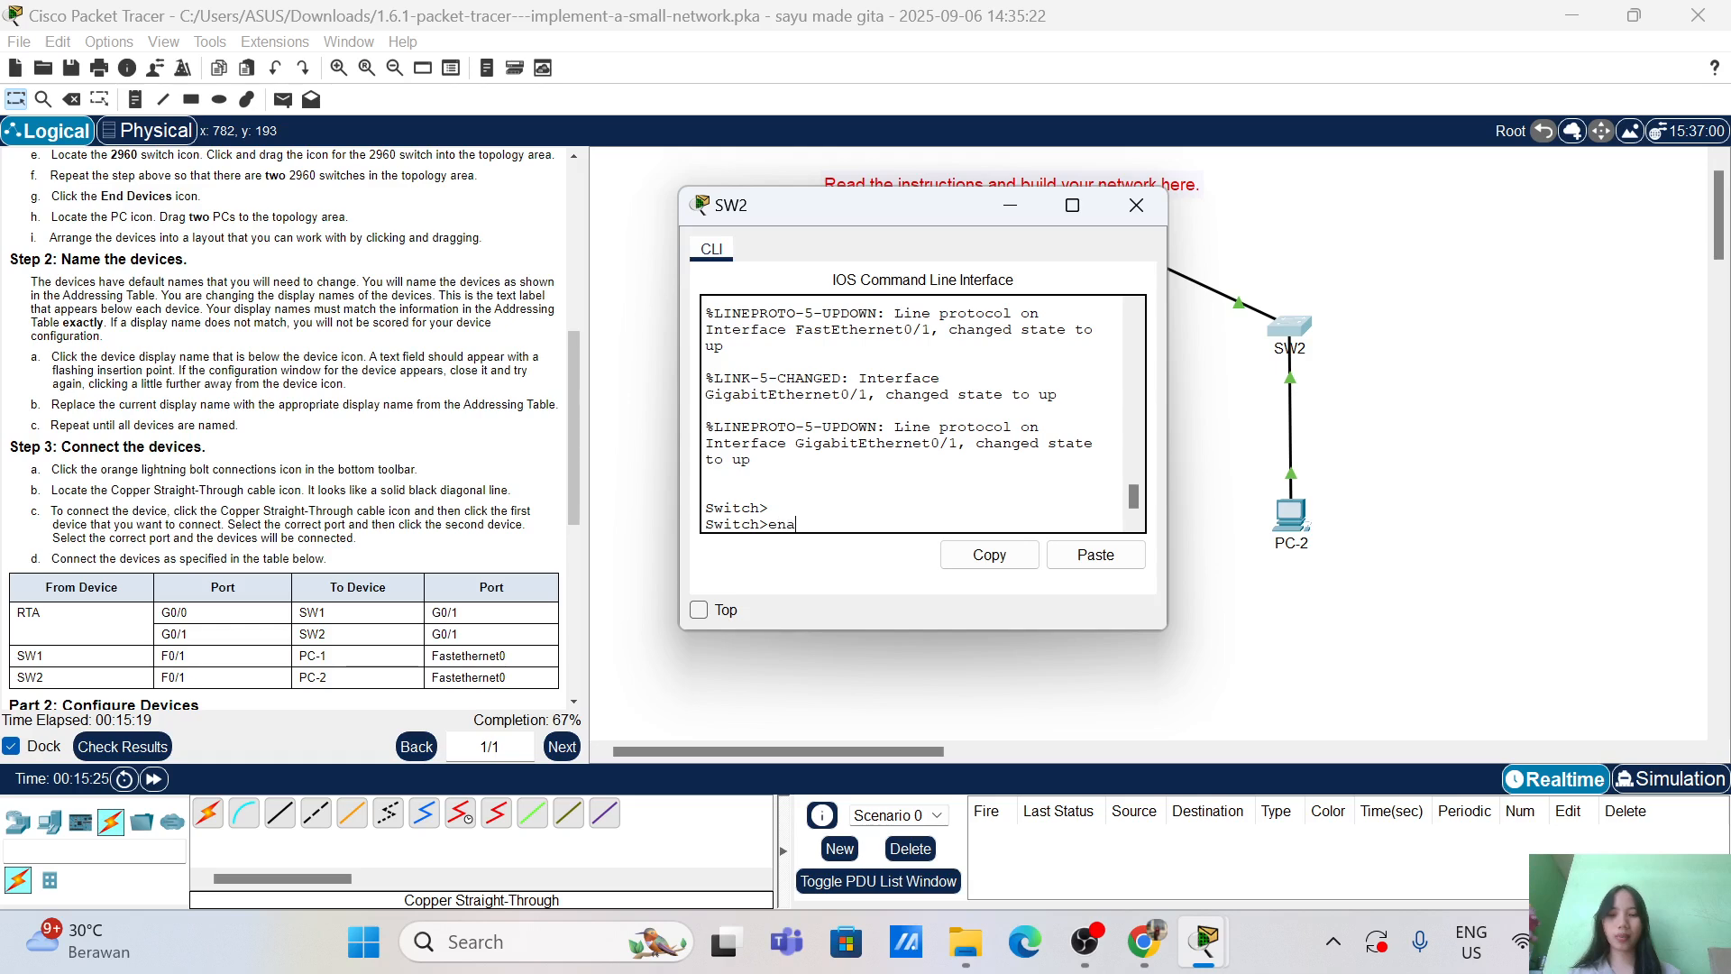
pyautogui.press('Tab')
pyautogui.press('Return')
pyautogui.press('Return')
# Step: Enter global configuration mode and set the switch hostname to SW2
pyautogui.write('confi')
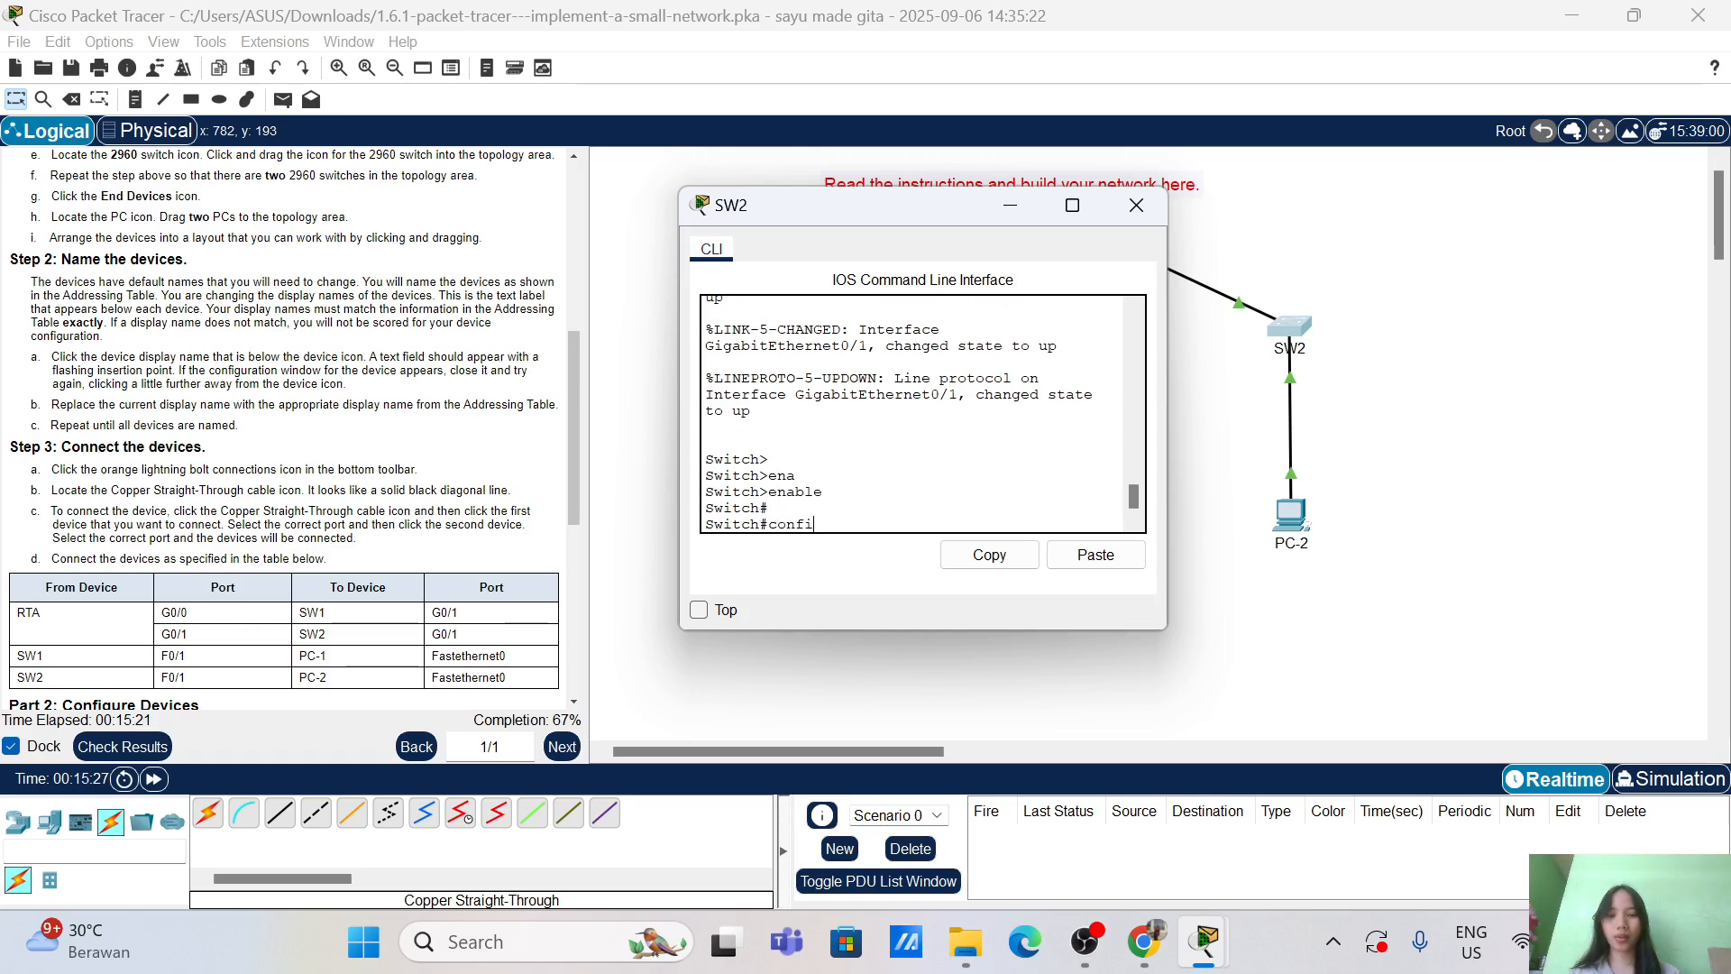
pyautogui.press('Tab')
pyautogui.write('ter')
pyautogui.press('Tab')
pyautogui.press('Return')
pyautogui.press('Return')
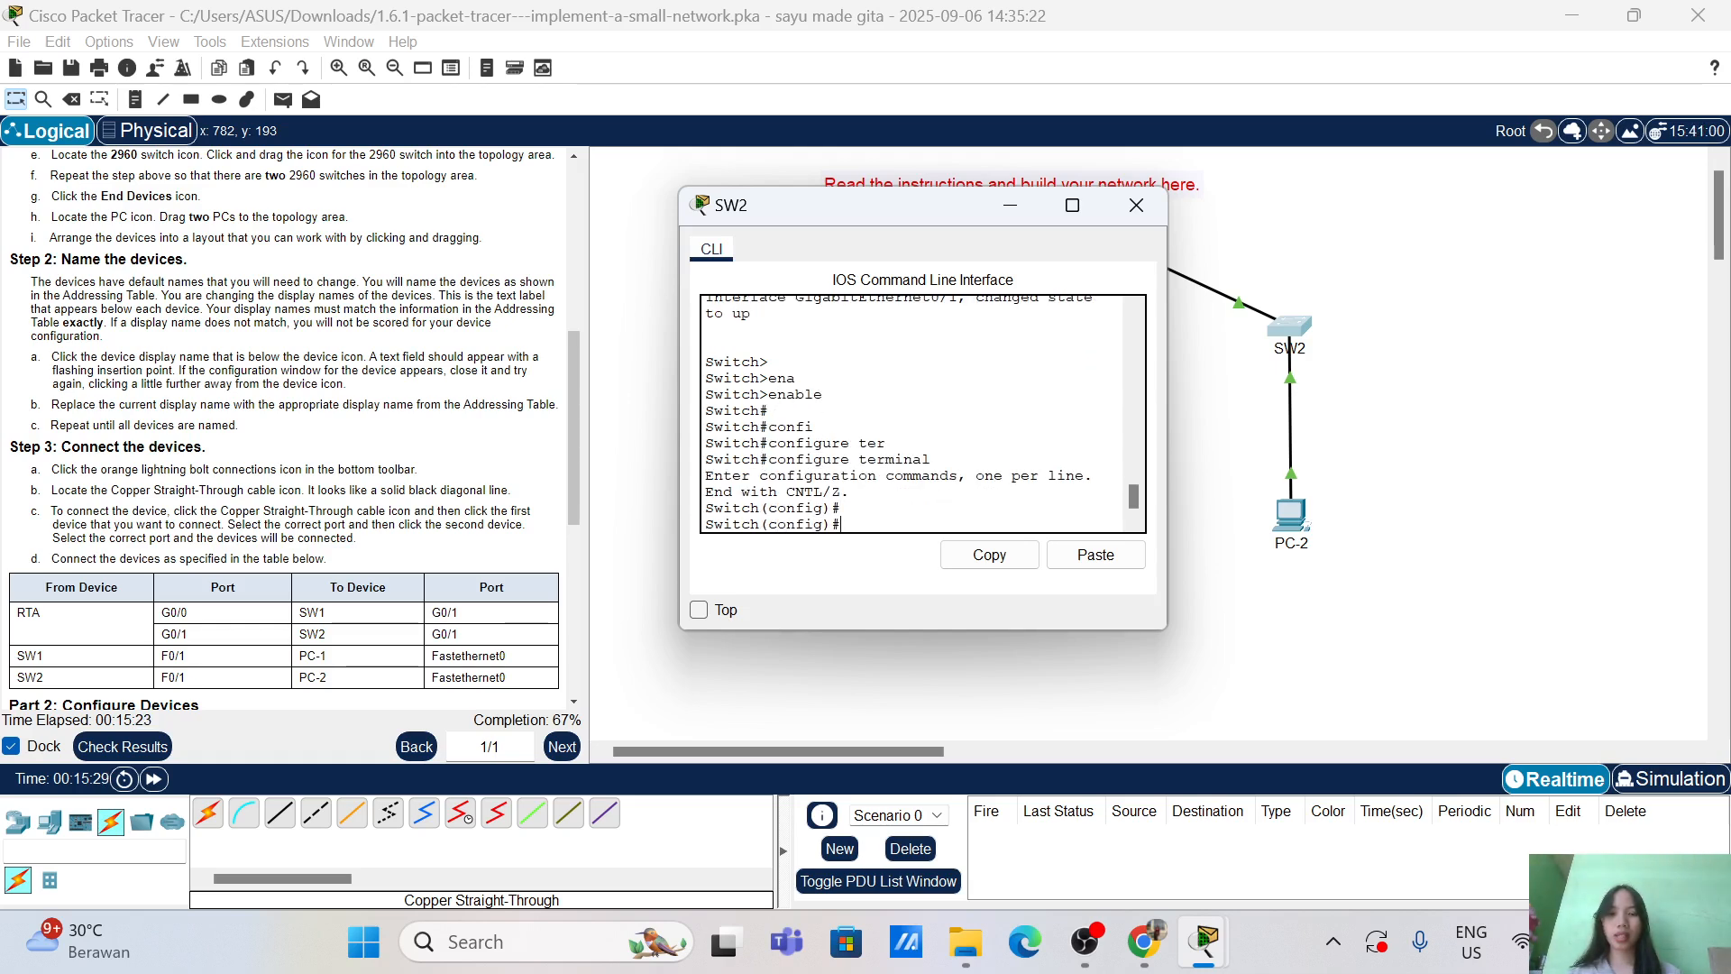
pyautogui.write('hos')
pyautogui.press('Tab')
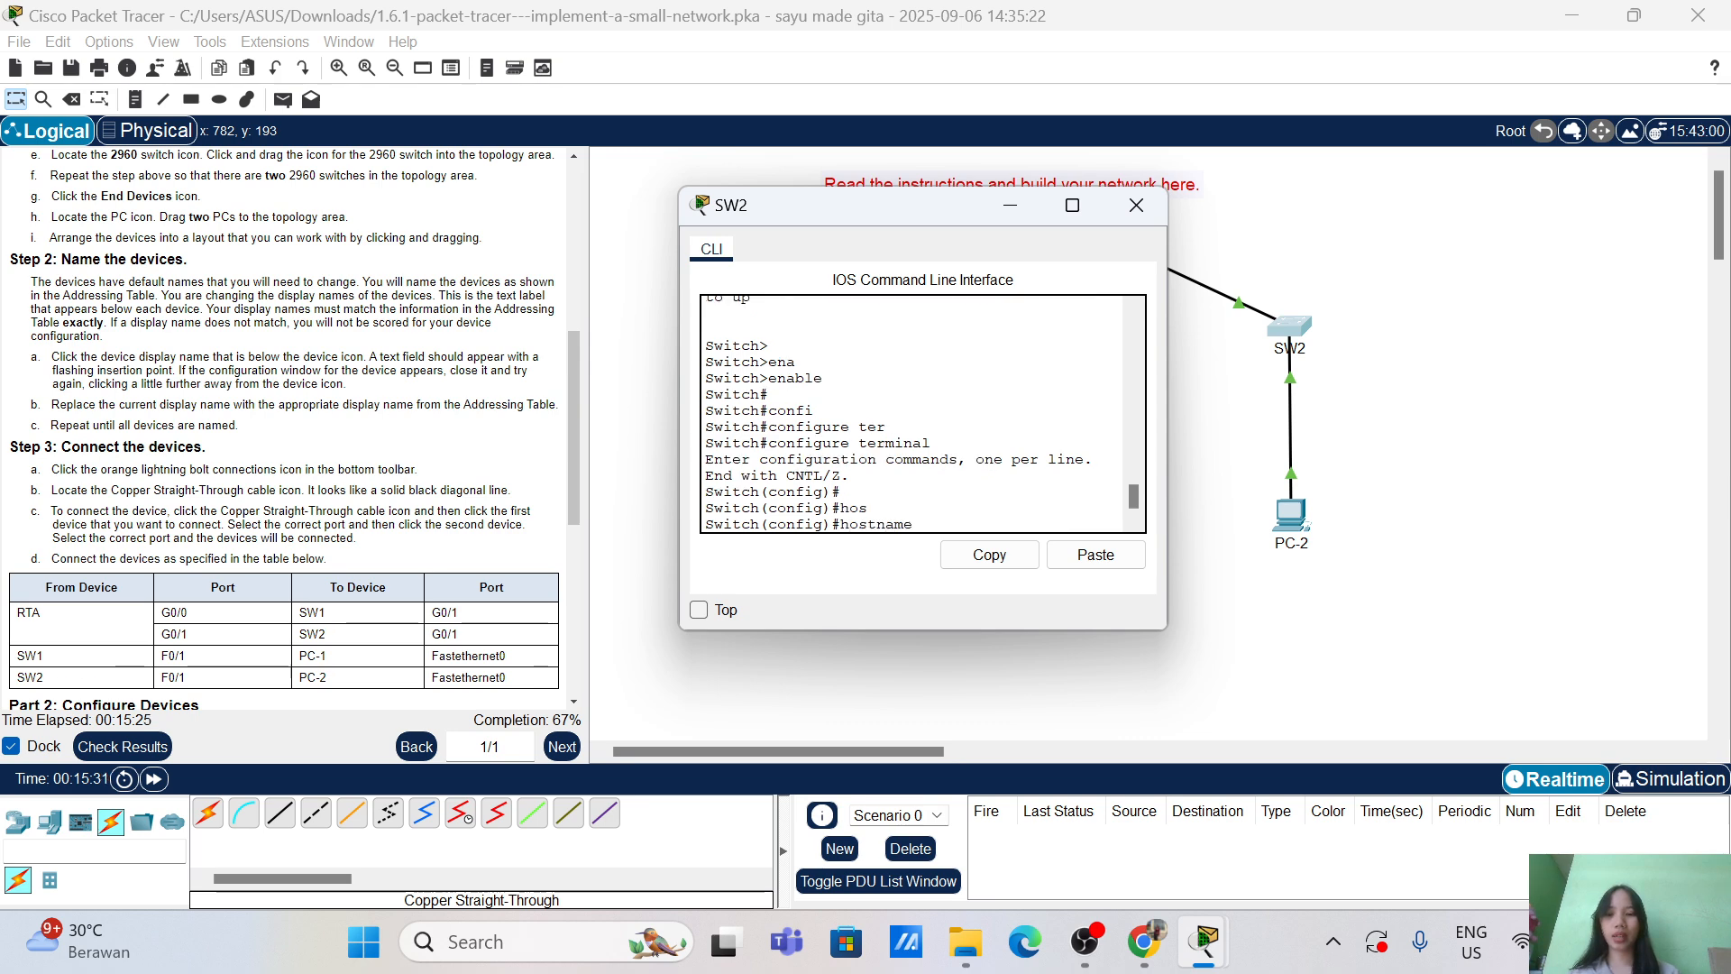
pyautogui.write('SW@')
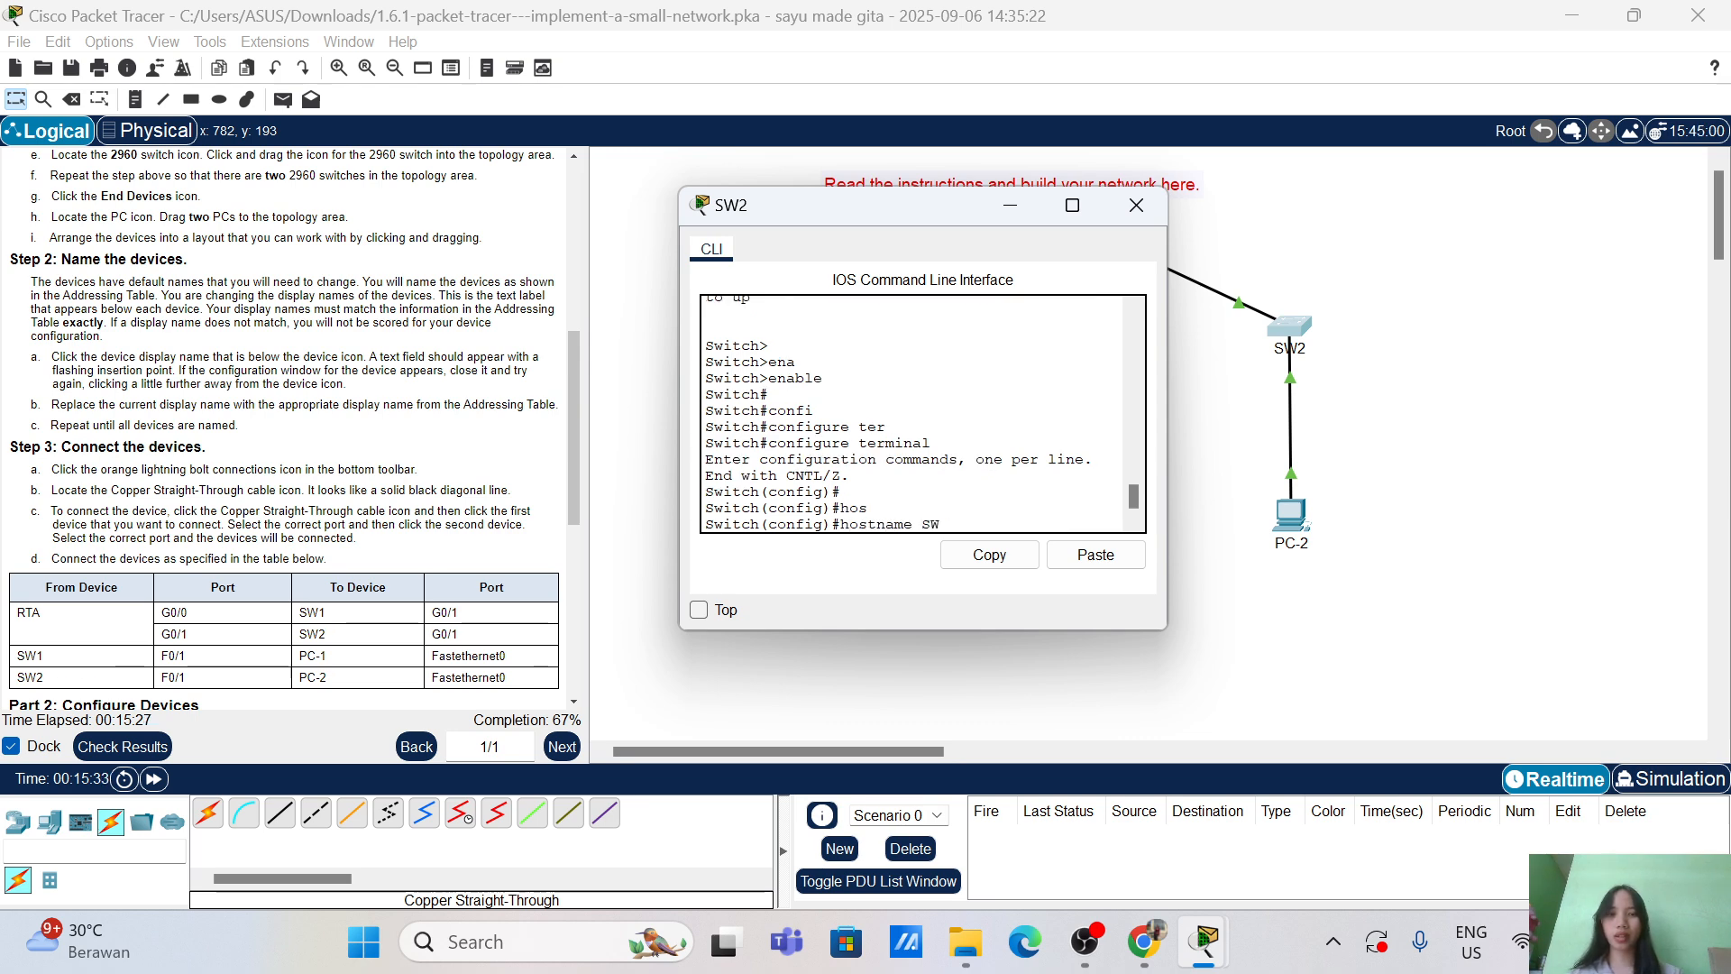
pyautogui.press('BackSpace')
pyautogui.write('2')
pyautogui.press('Return')
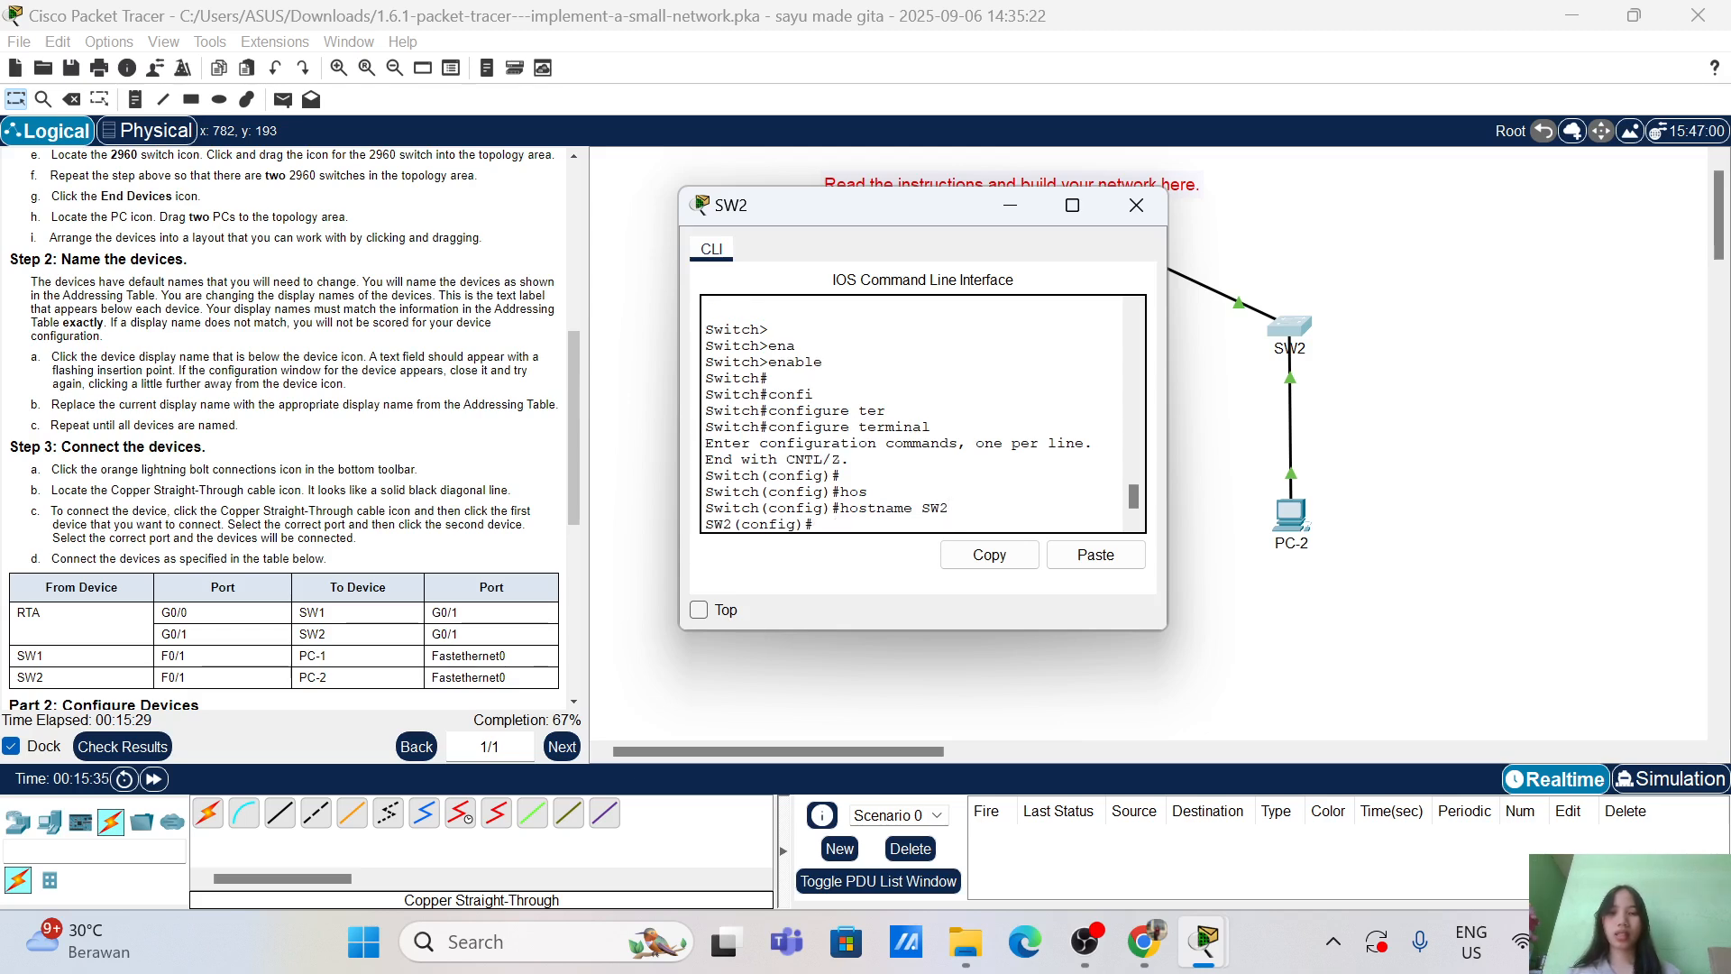
# Step: Set the privileged-mode enable secret password on SW2
pyautogui.write('ena')
pyautogui.press('Tab')
pyautogui.write('sec')
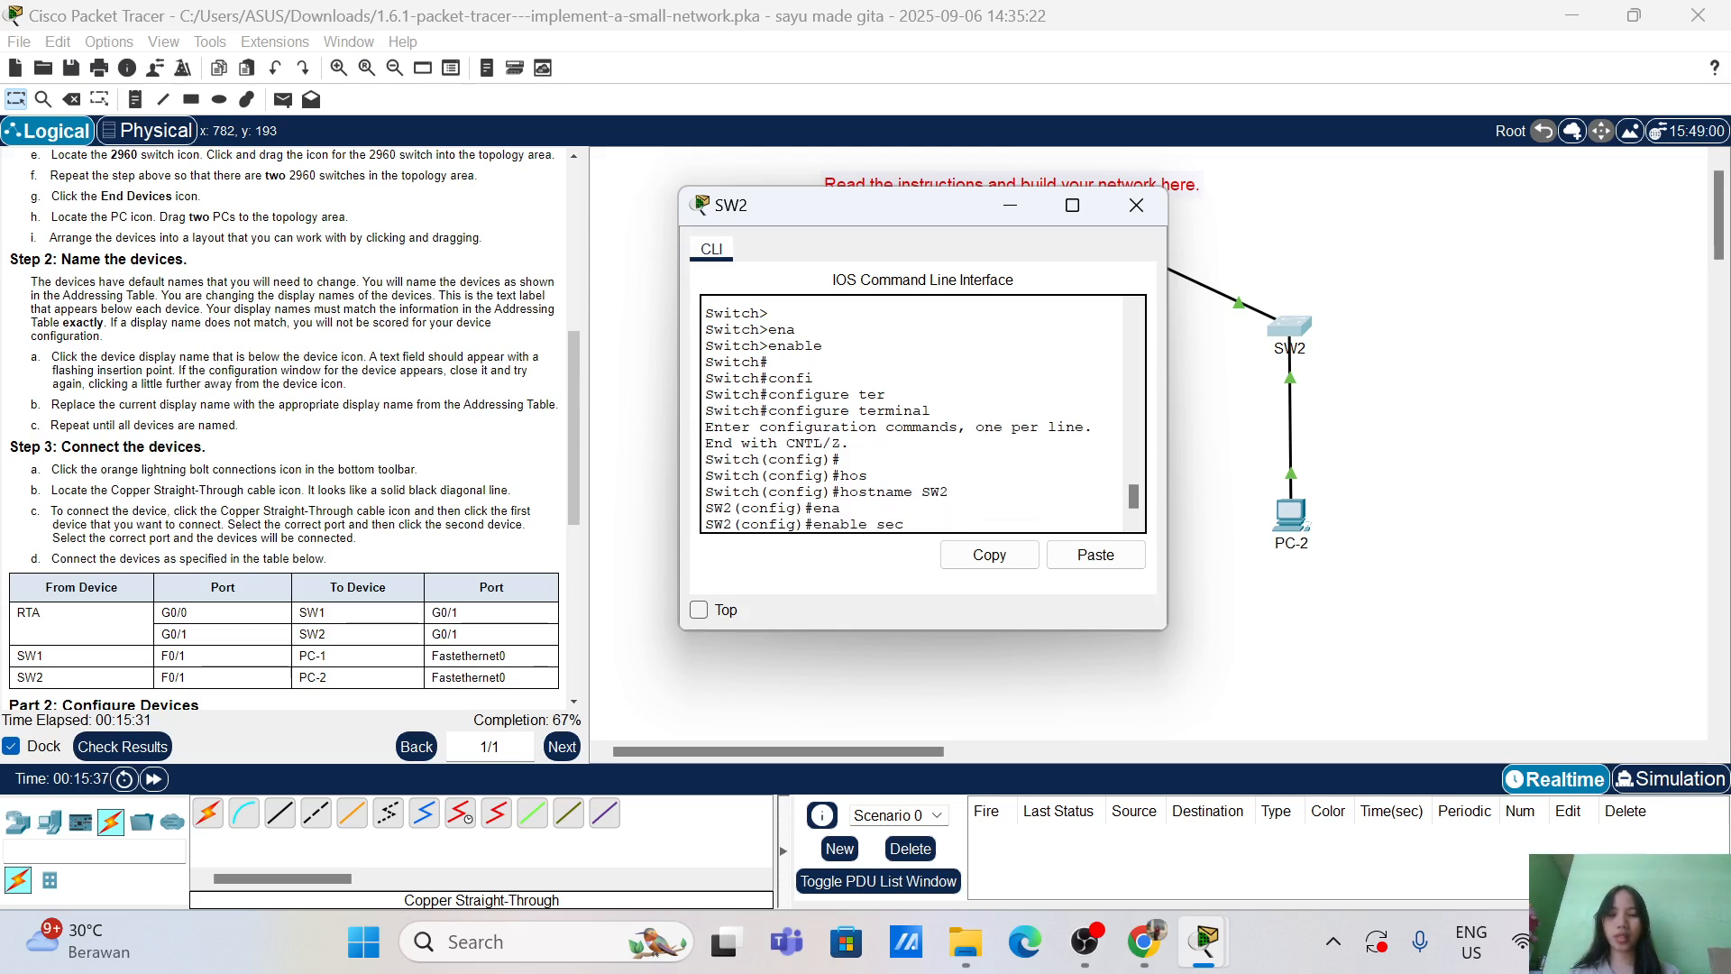
pyautogui.press('Tab')
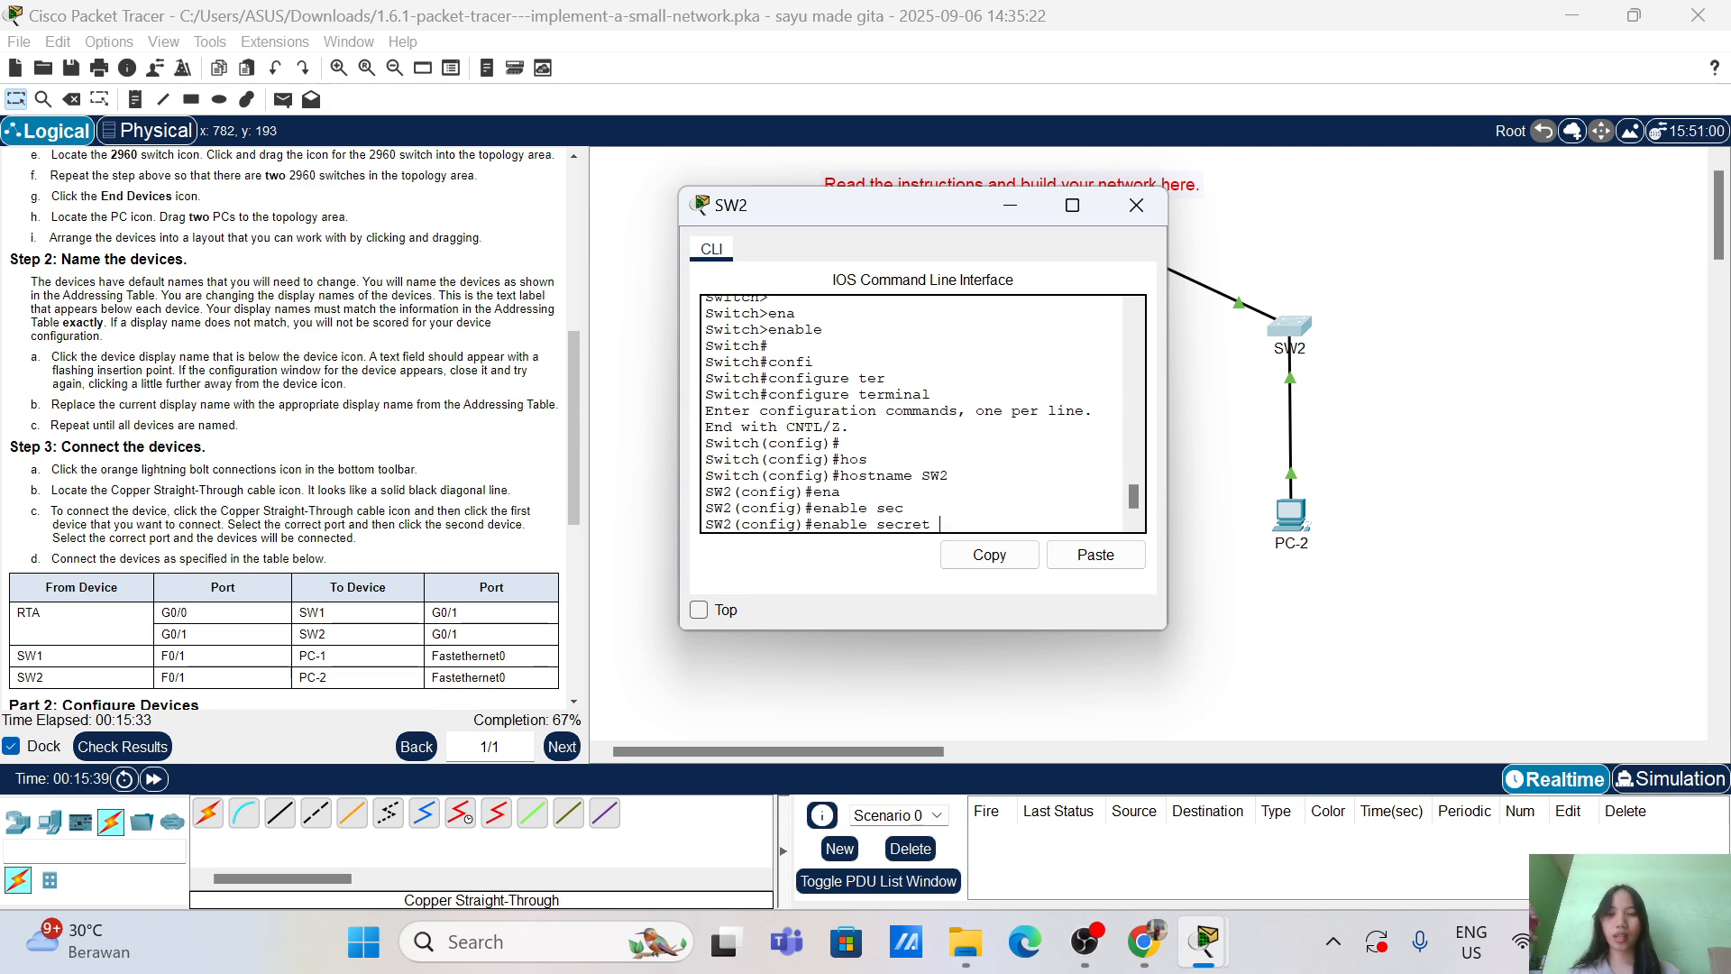
pyautogui.write('cret Cisco')
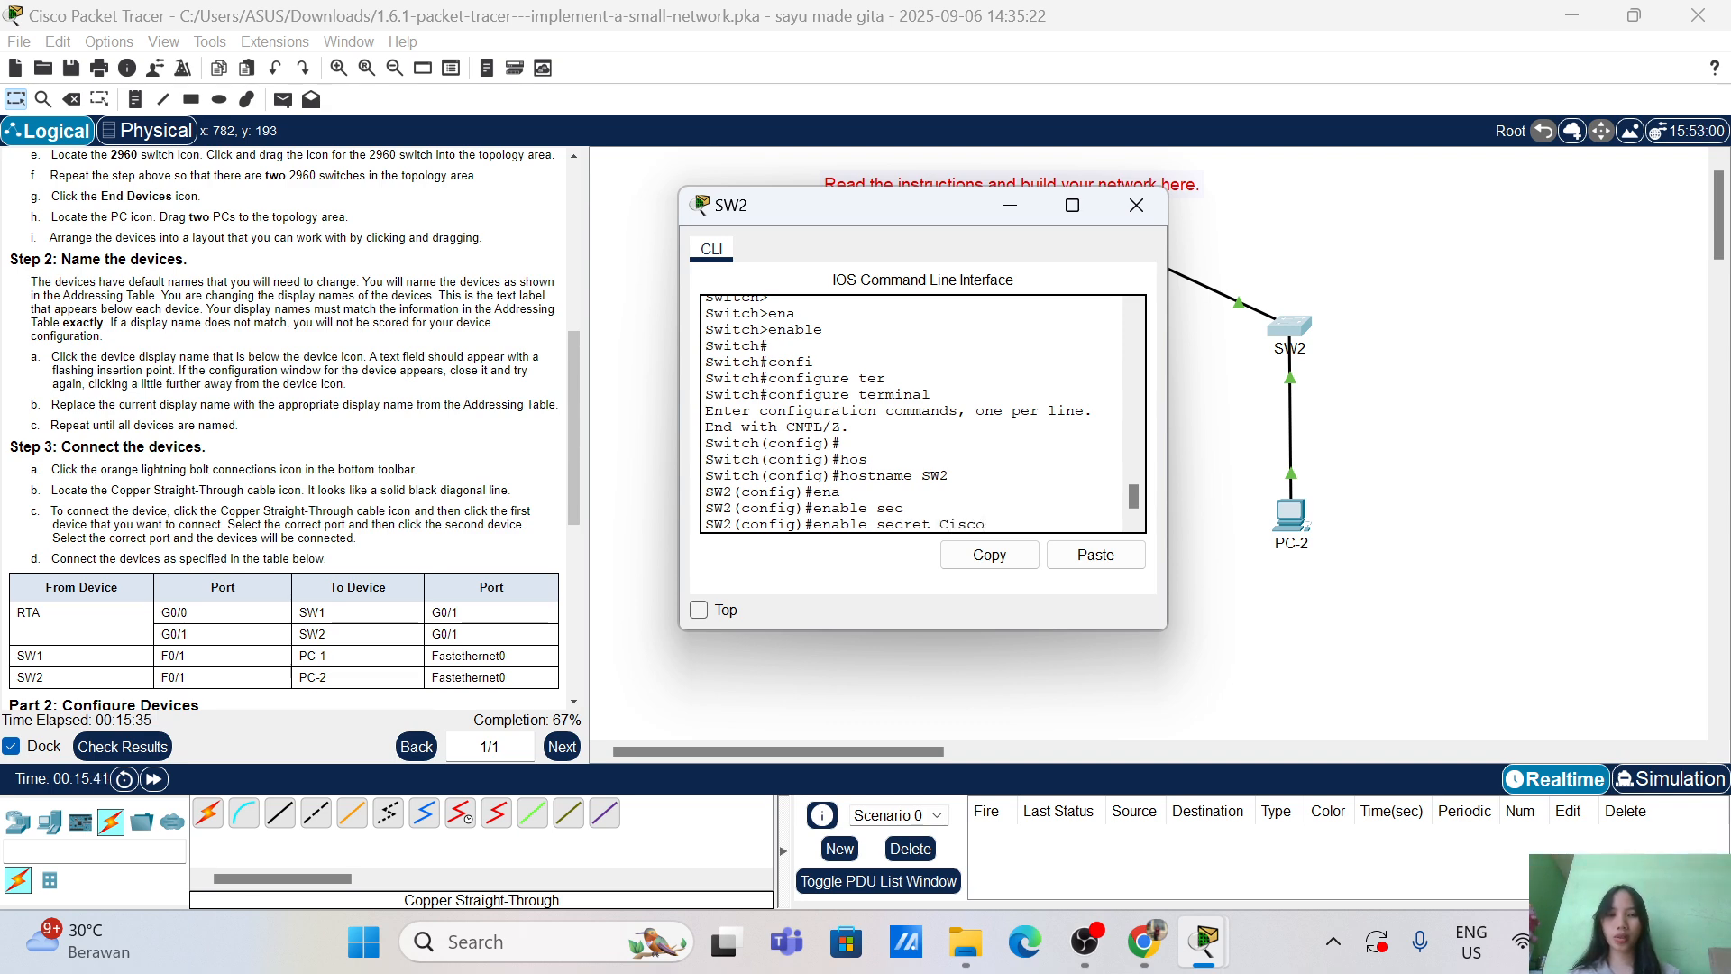
pyautogui.write('enpa55')
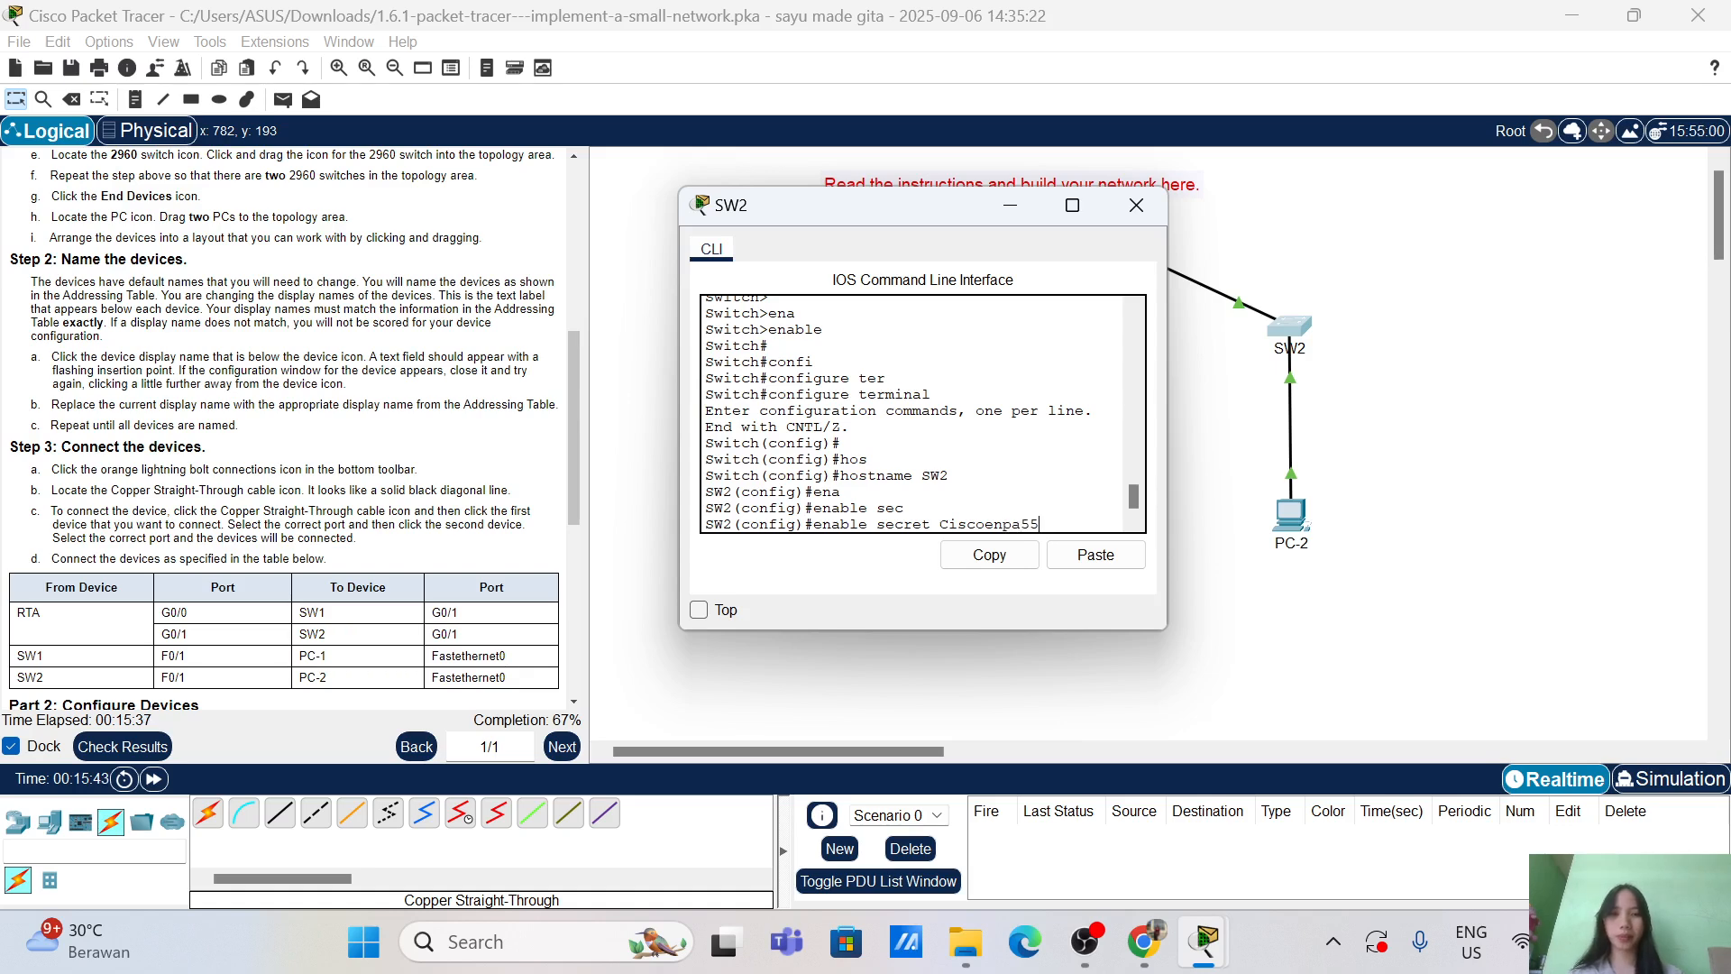
pyautogui.press('Return')
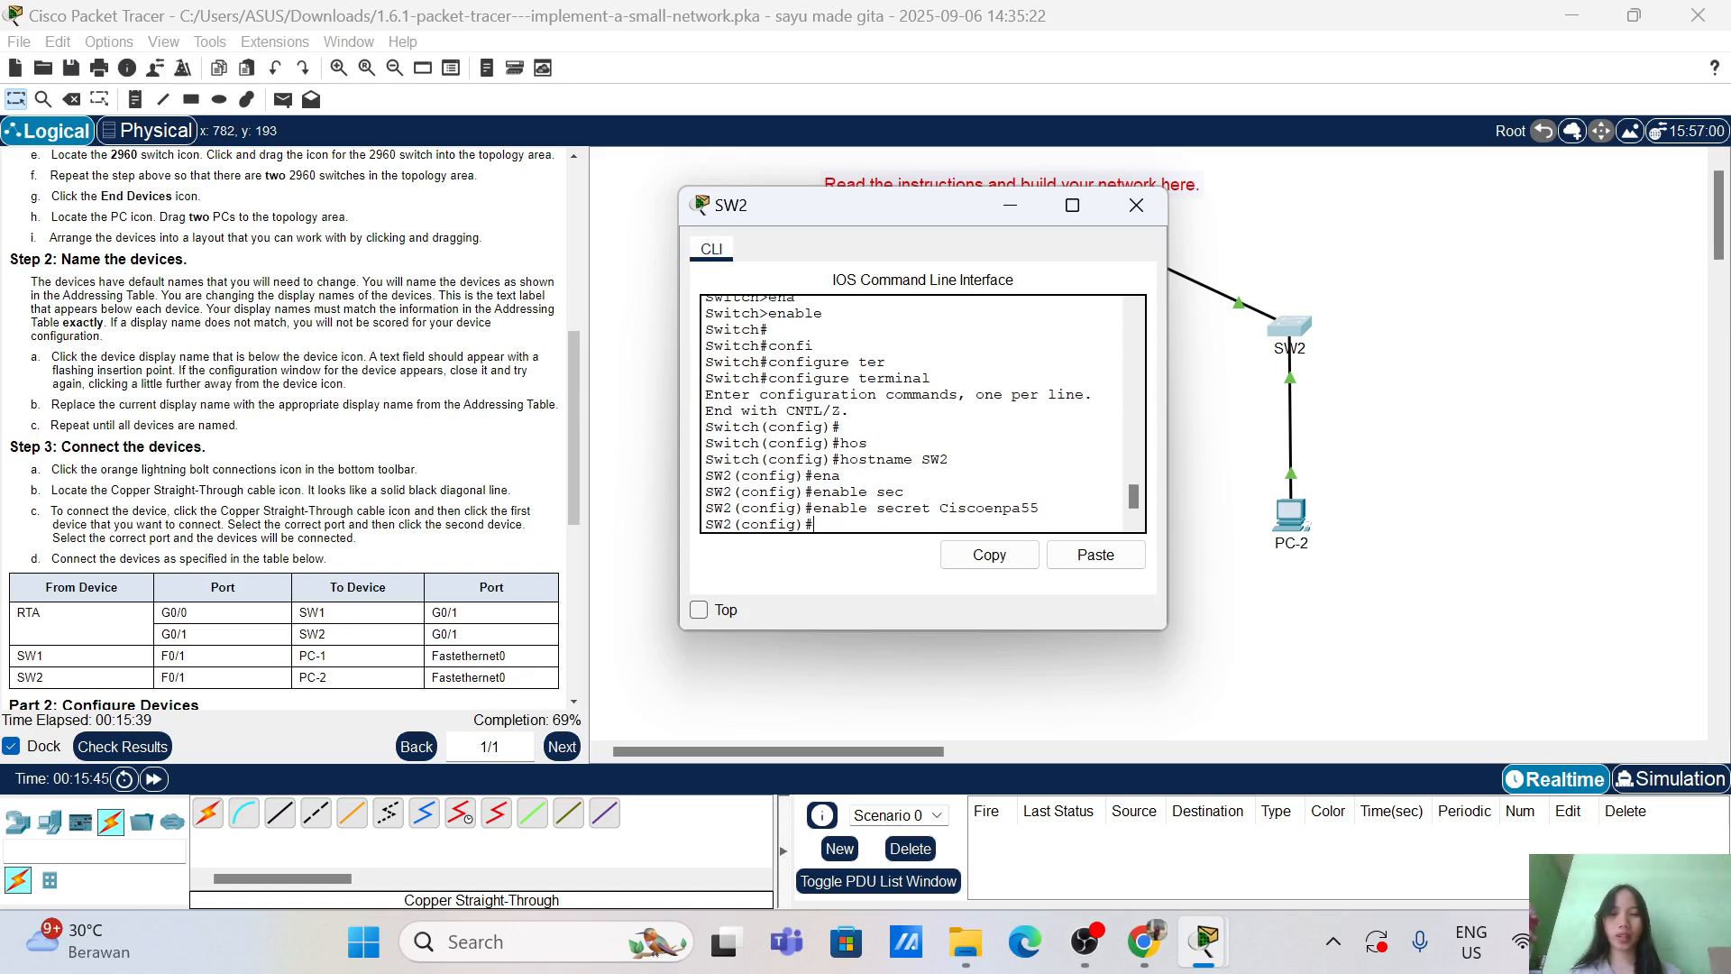
# Step: Give console line 0 a password and require login
pyautogui.write('lin')
pyautogui.press('Tab')
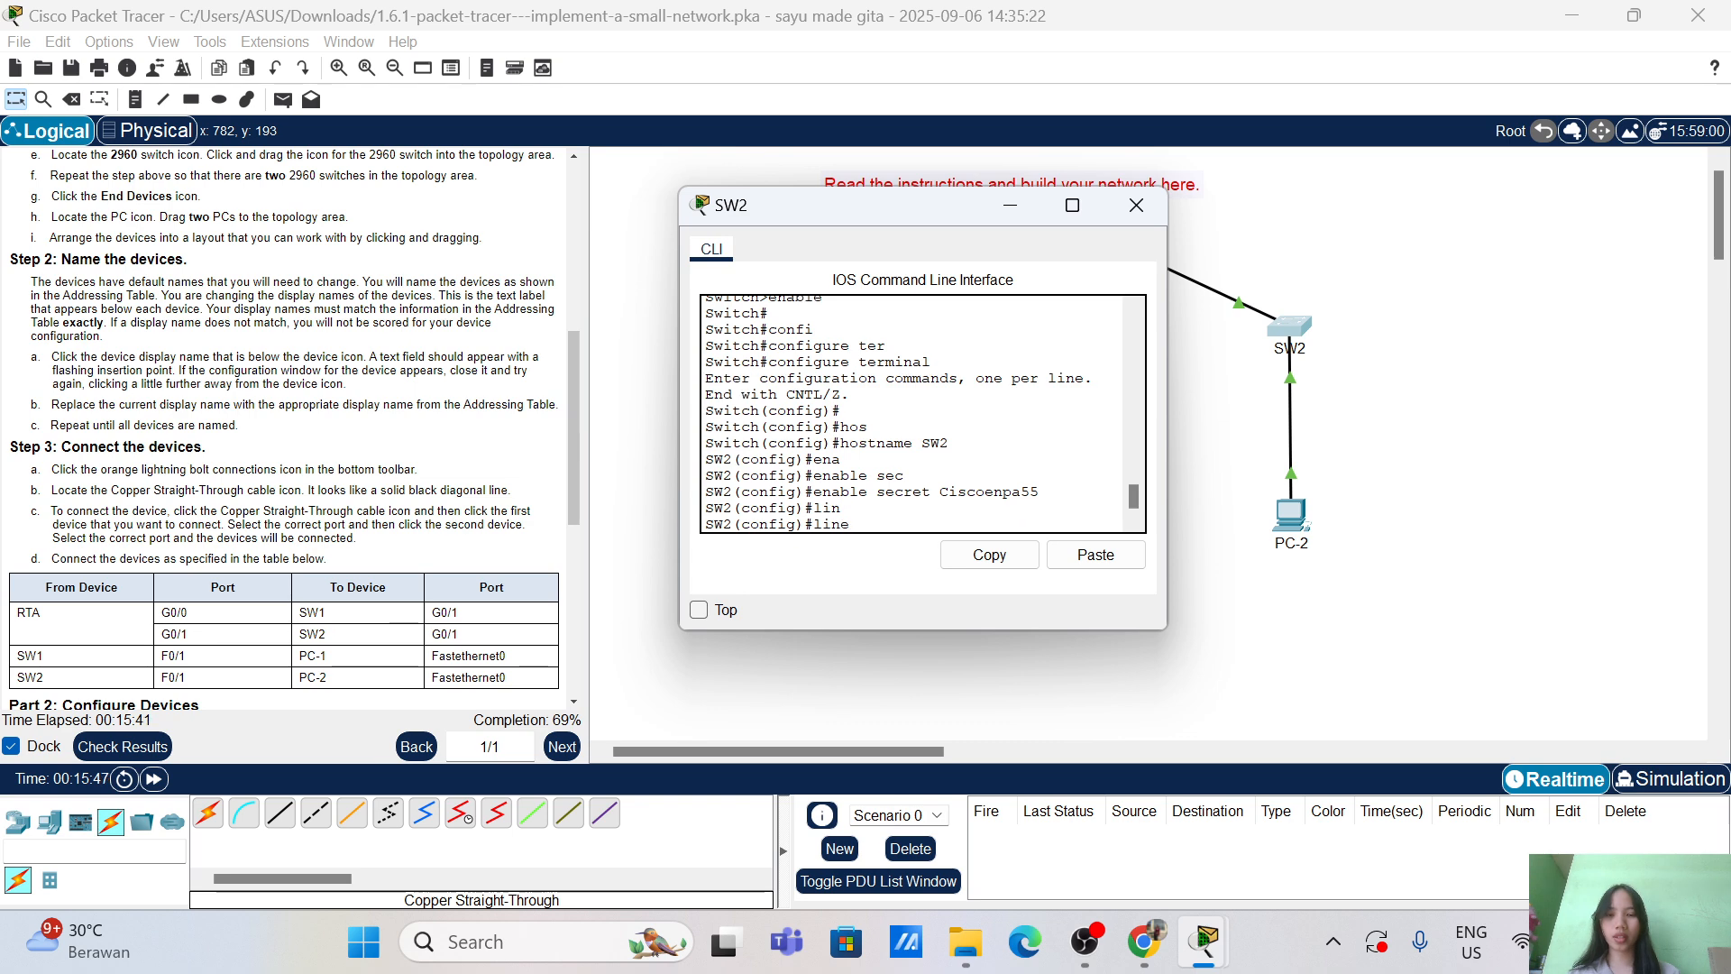
pyautogui.write('conso')
pyautogui.press('Tab')
pyautogui.write('0')
pyautogui.press('Return')
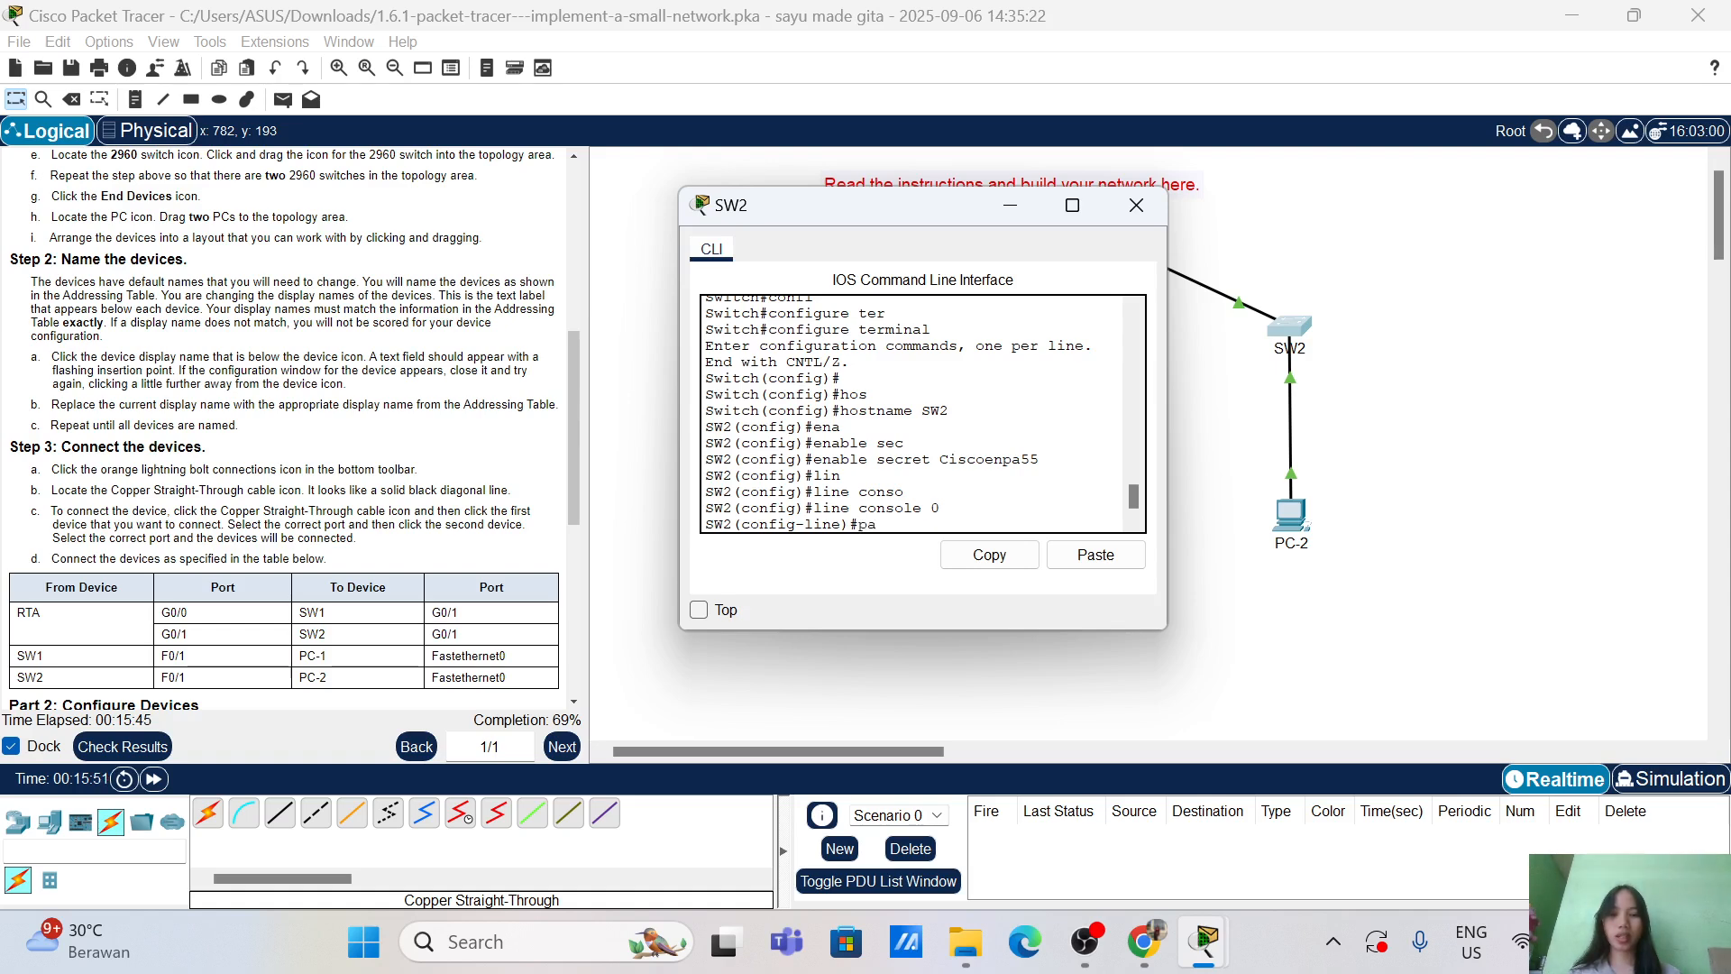
pyautogui.write('pass Cis')
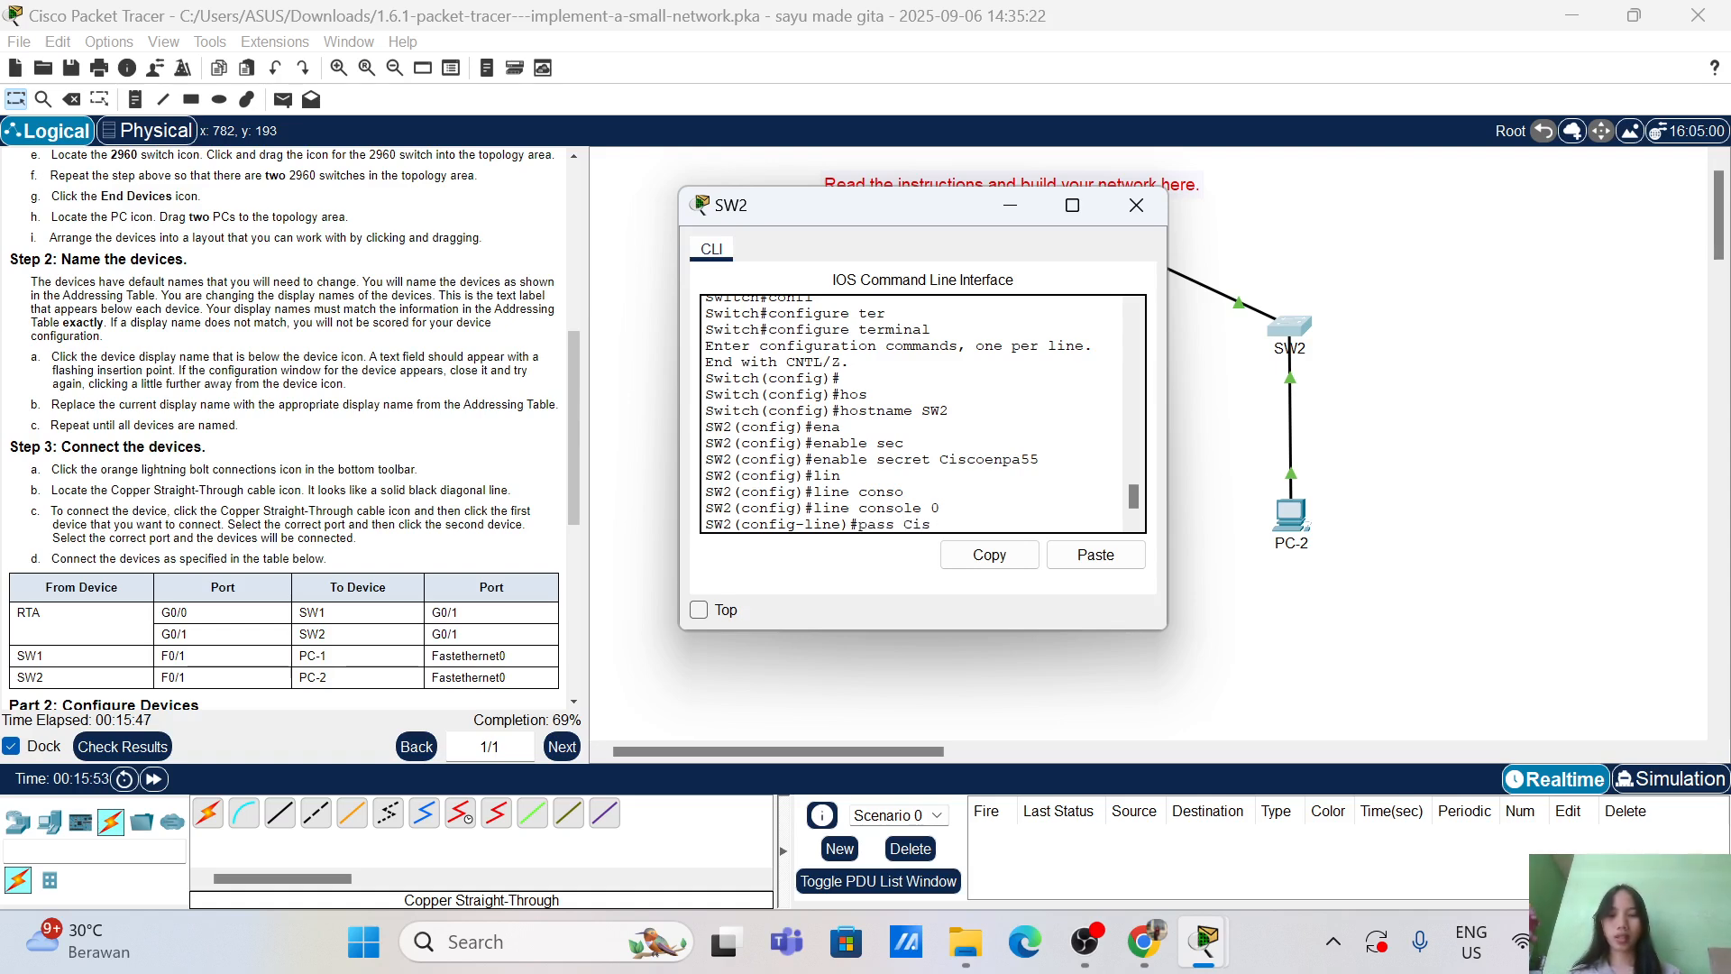
pyautogui.write('colinepa55')
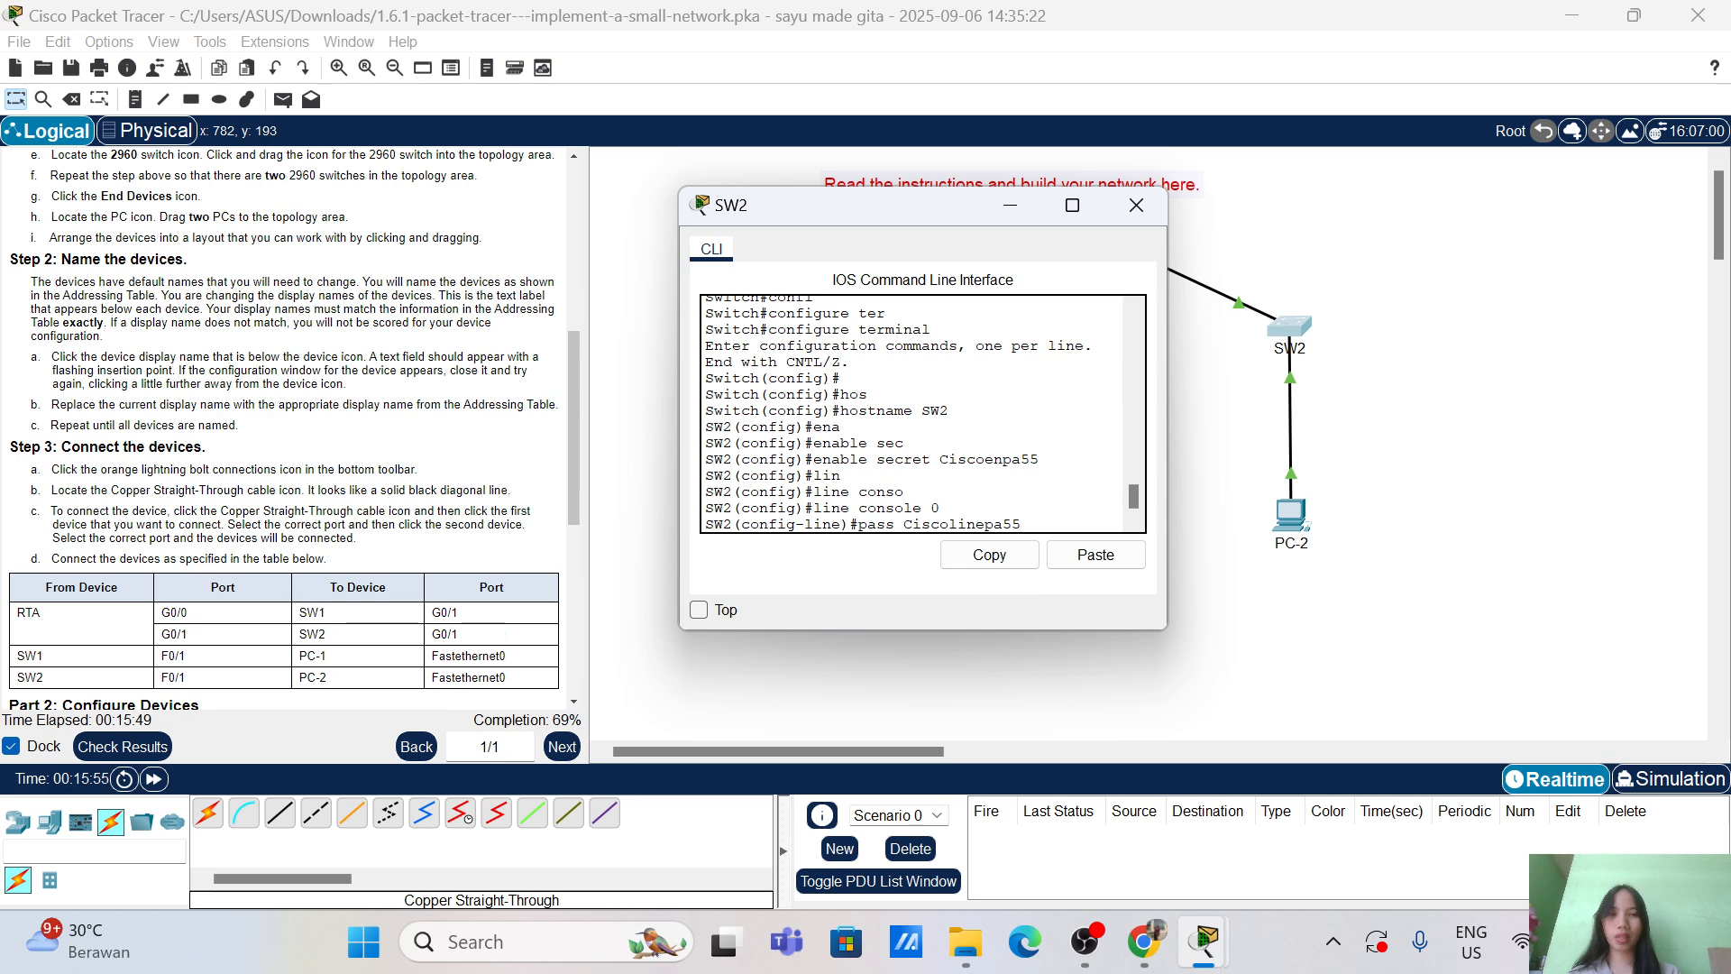
pyautogui.press('Return')
pyautogui.press('Return')
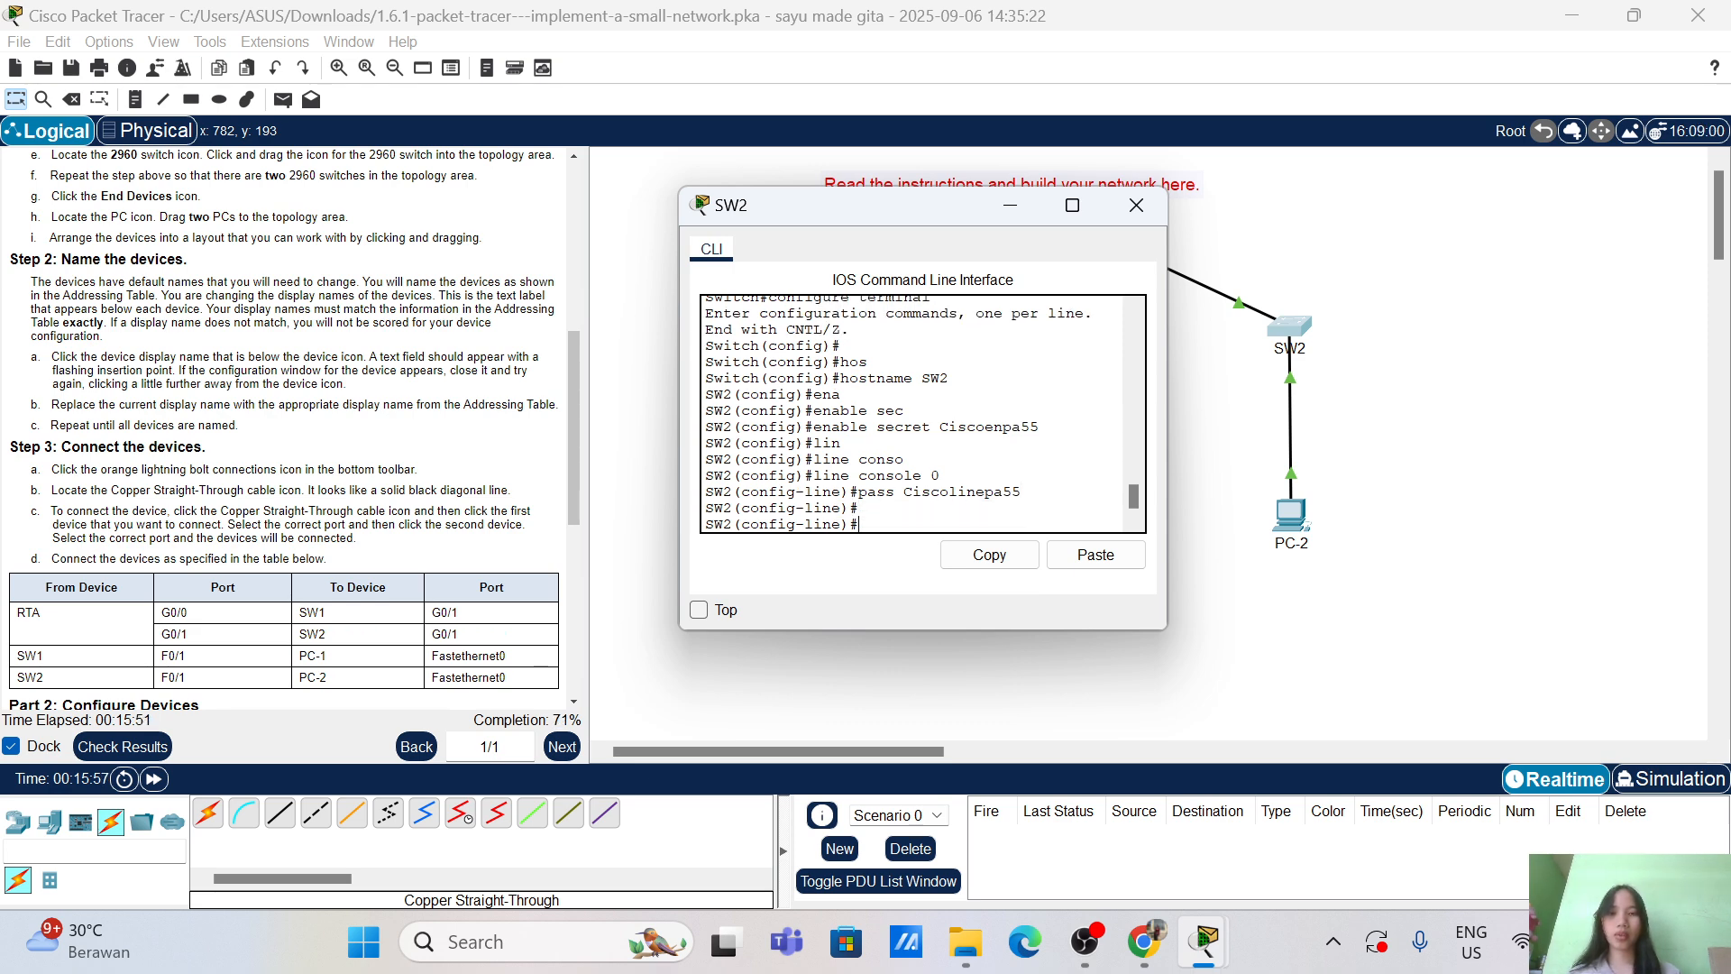
pyautogui.write('login')
pyautogui.press('Return')
pyautogui.press('Return')
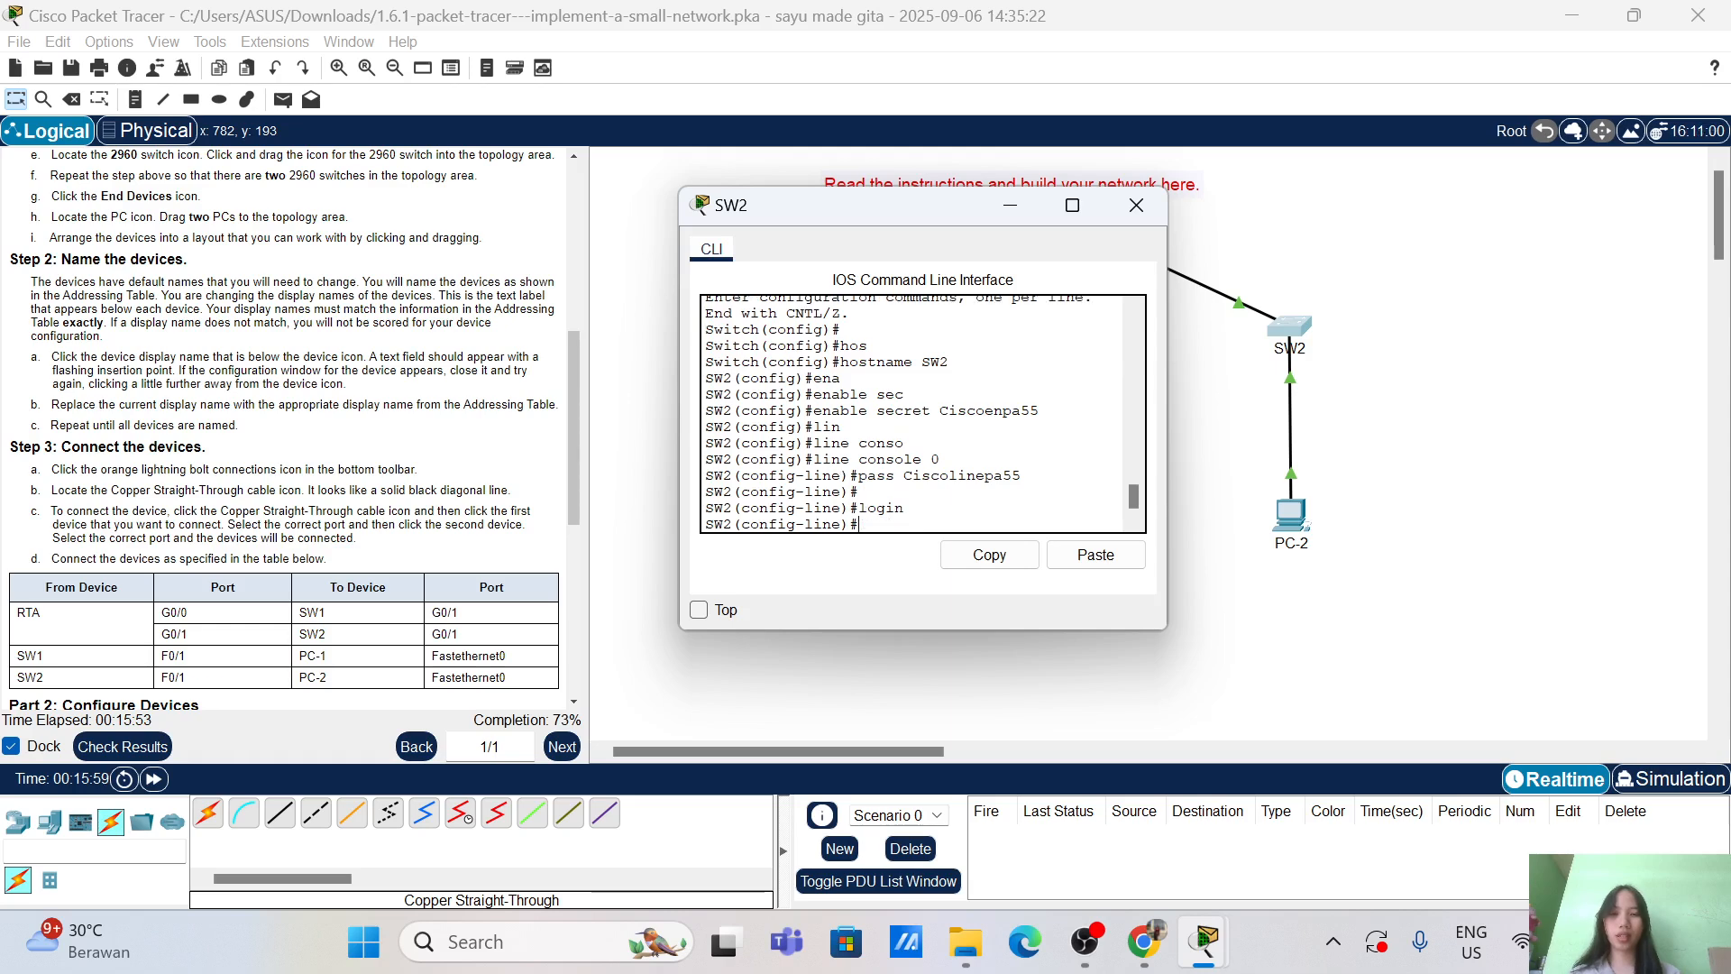
pyautogui.write('exit')
pyautogui.press('Return')
pyautogui.press('Return')
pyautogui.press('Return')
pyautogui.press('Return')
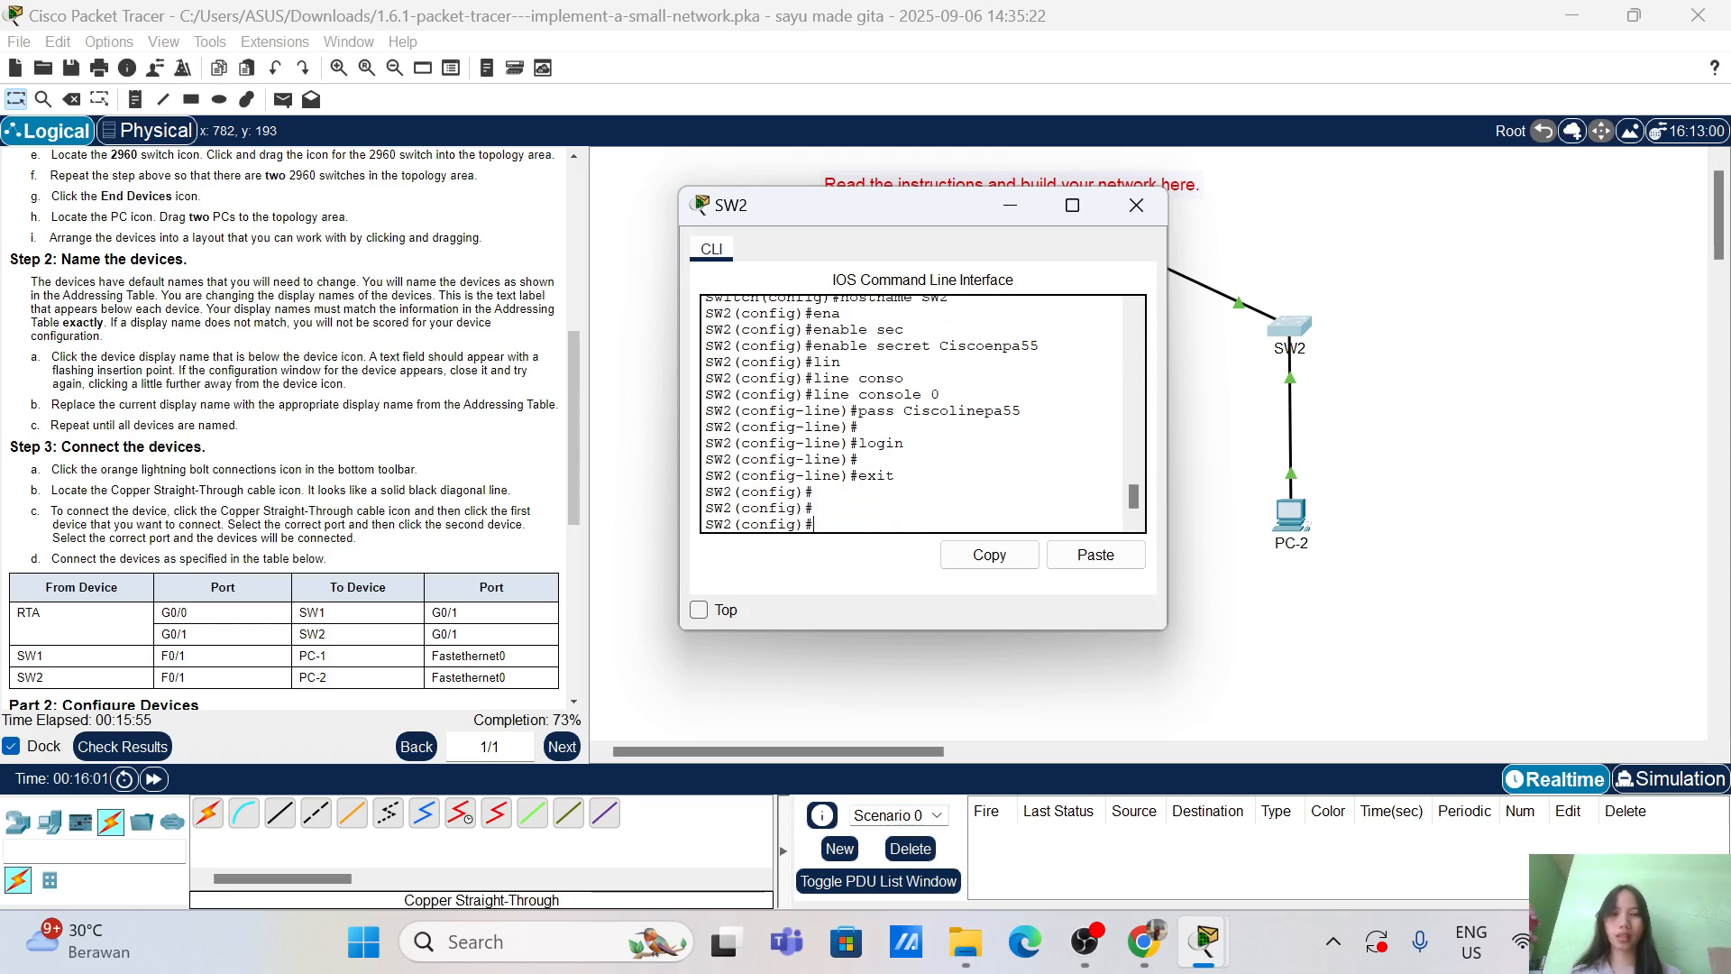
# Step: Give VTY lines 0 4 a password and require login
pyautogui.write('line')
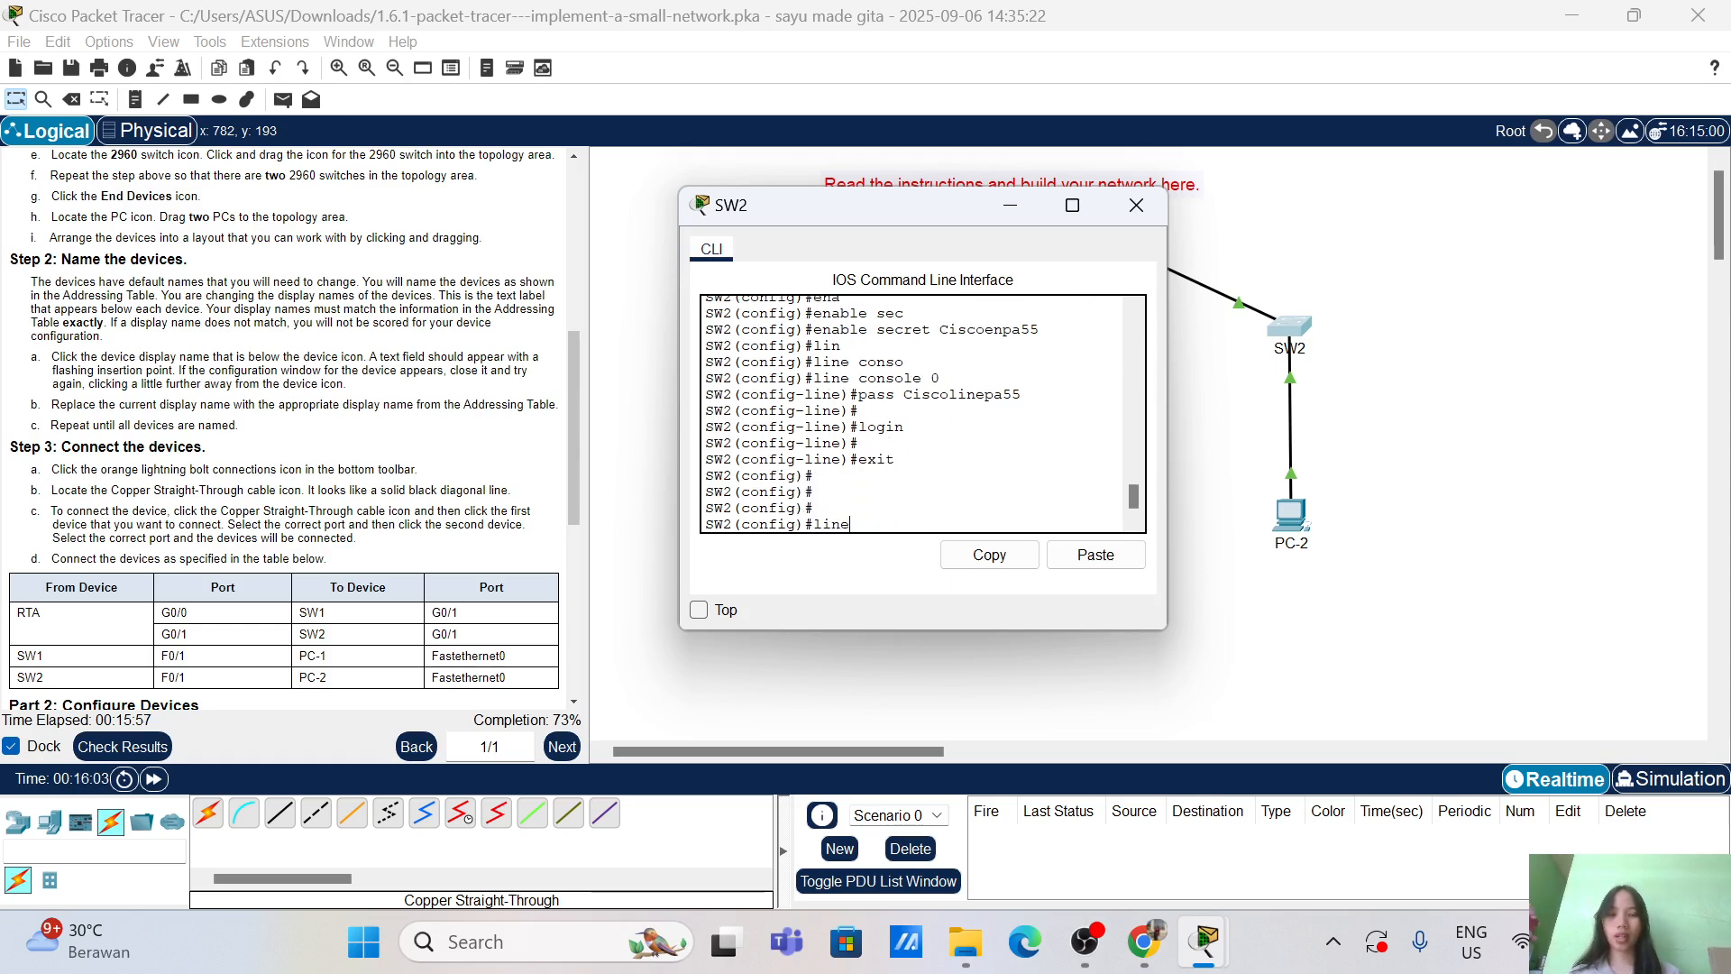
pyautogui.write(' vt')
pyautogui.press('Tab')
pyautogui.write('0')
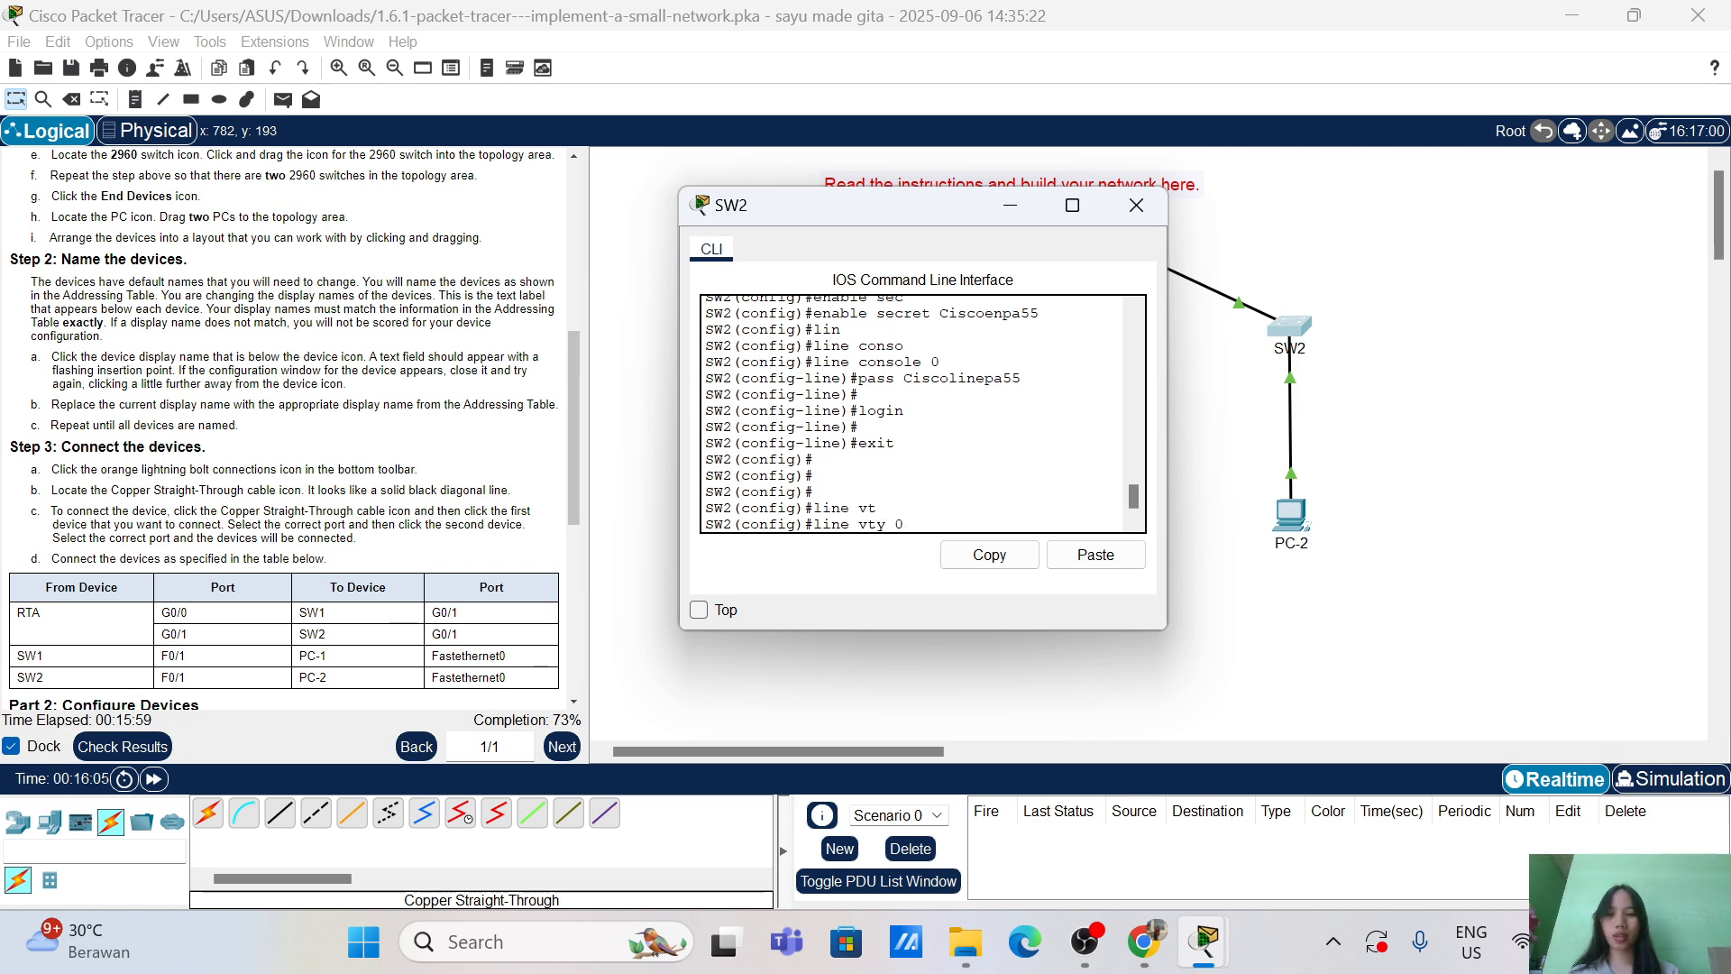
pyautogui.write(' 4')
pyautogui.press('Return')
pyautogui.write('pass Cisco')
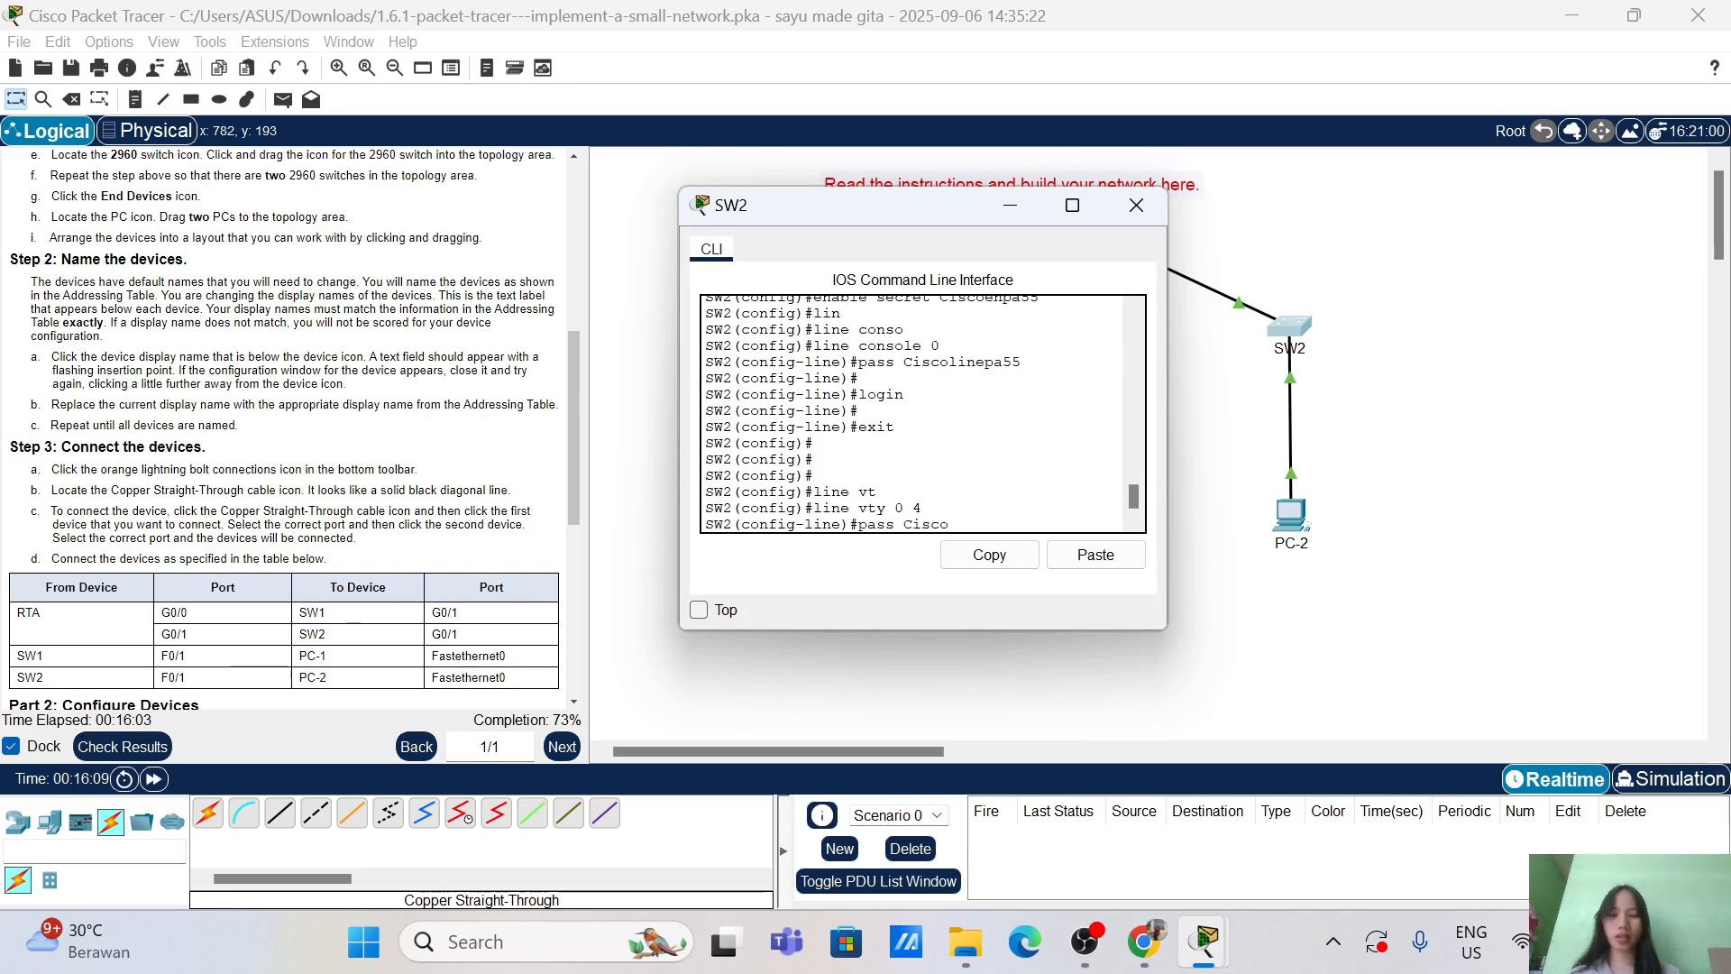
pyautogui.write('linepa5')
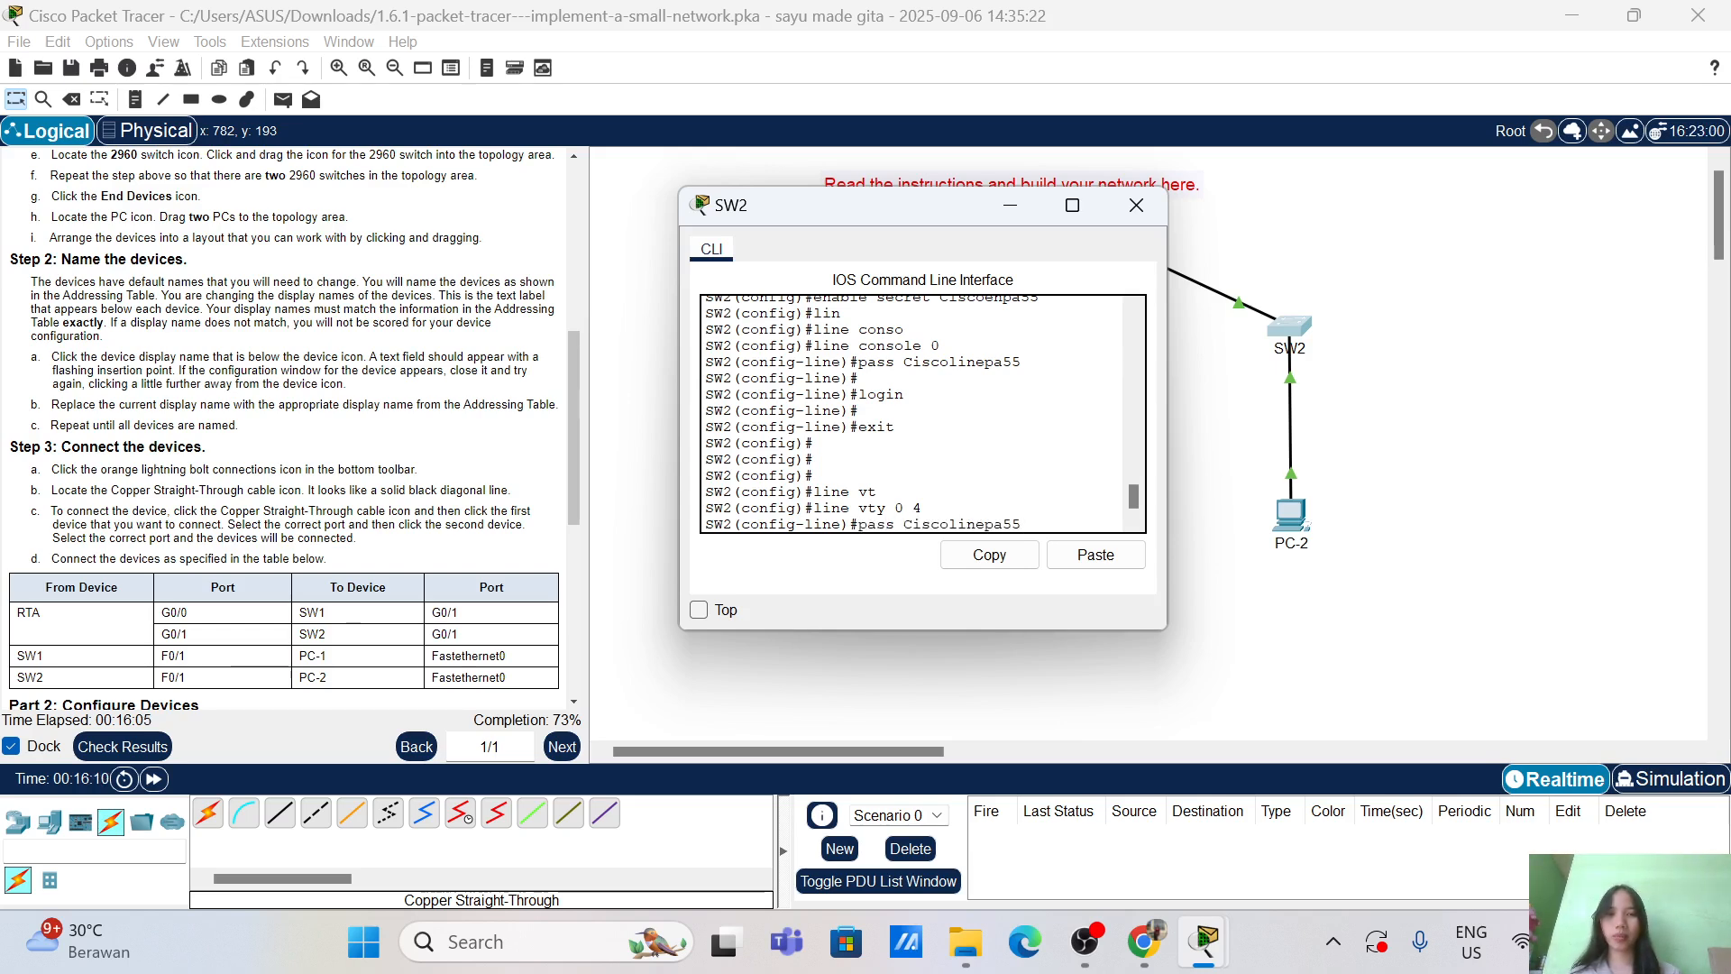
pyautogui.write('5')
pyautogui.press('Return')
pyautogui.press('Return')
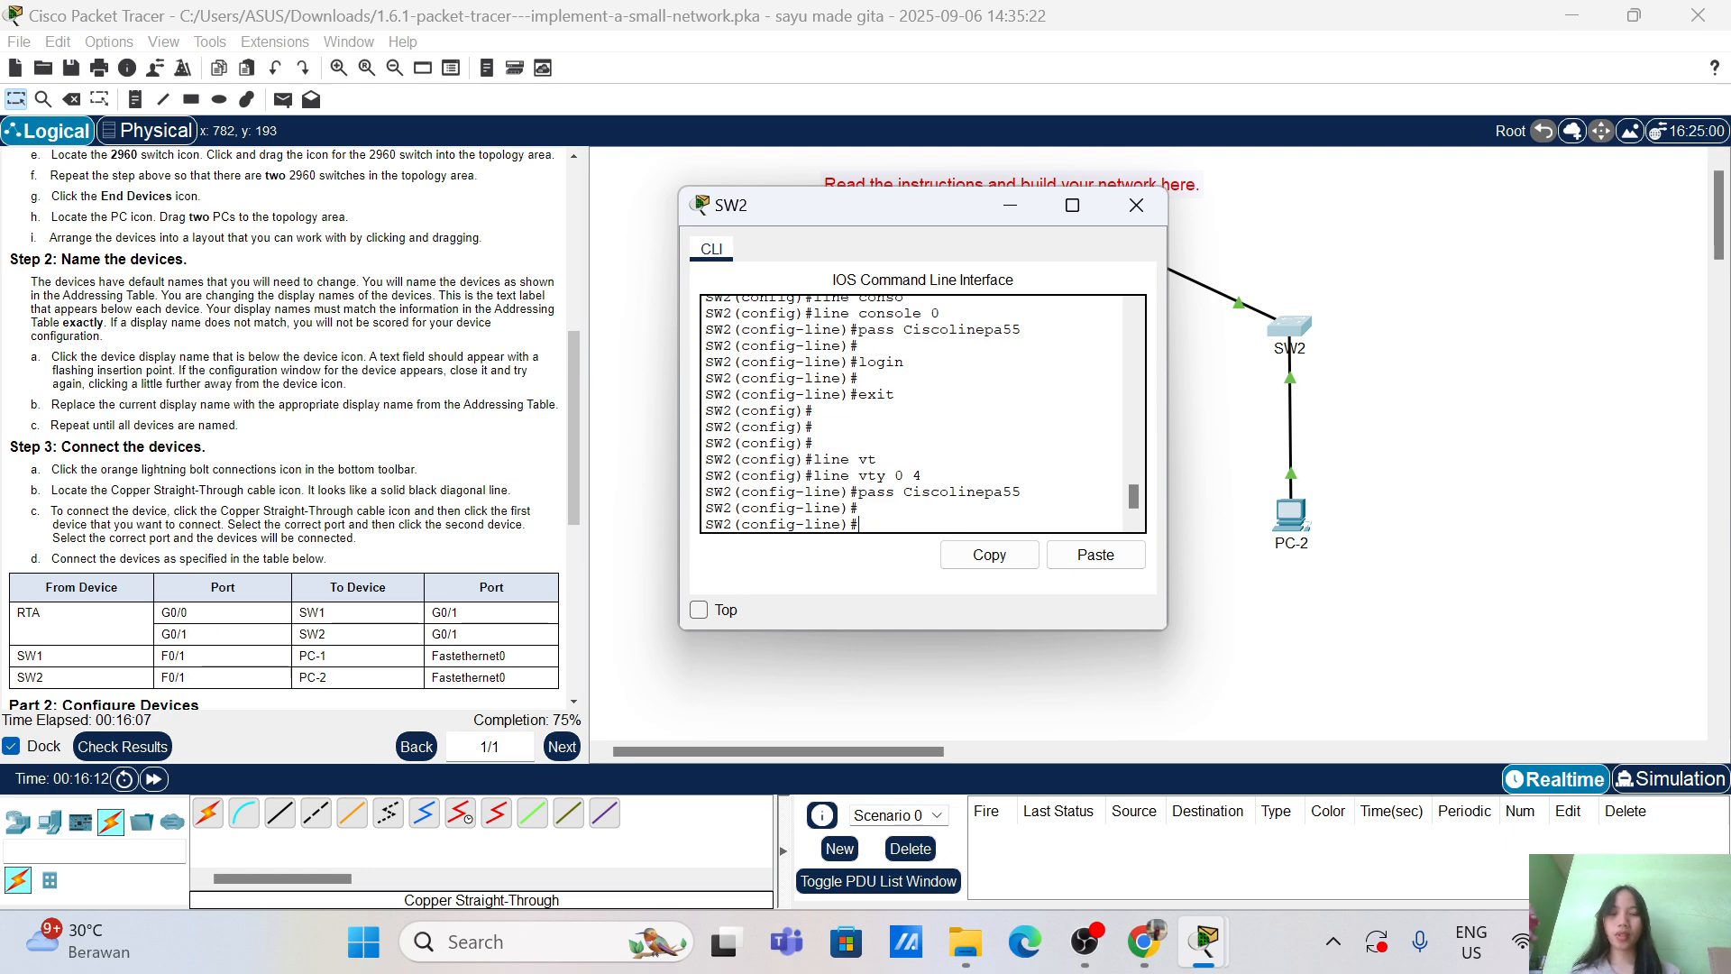
pyautogui.write('login')
pyautogui.press('Return')
pyautogui.write('e')
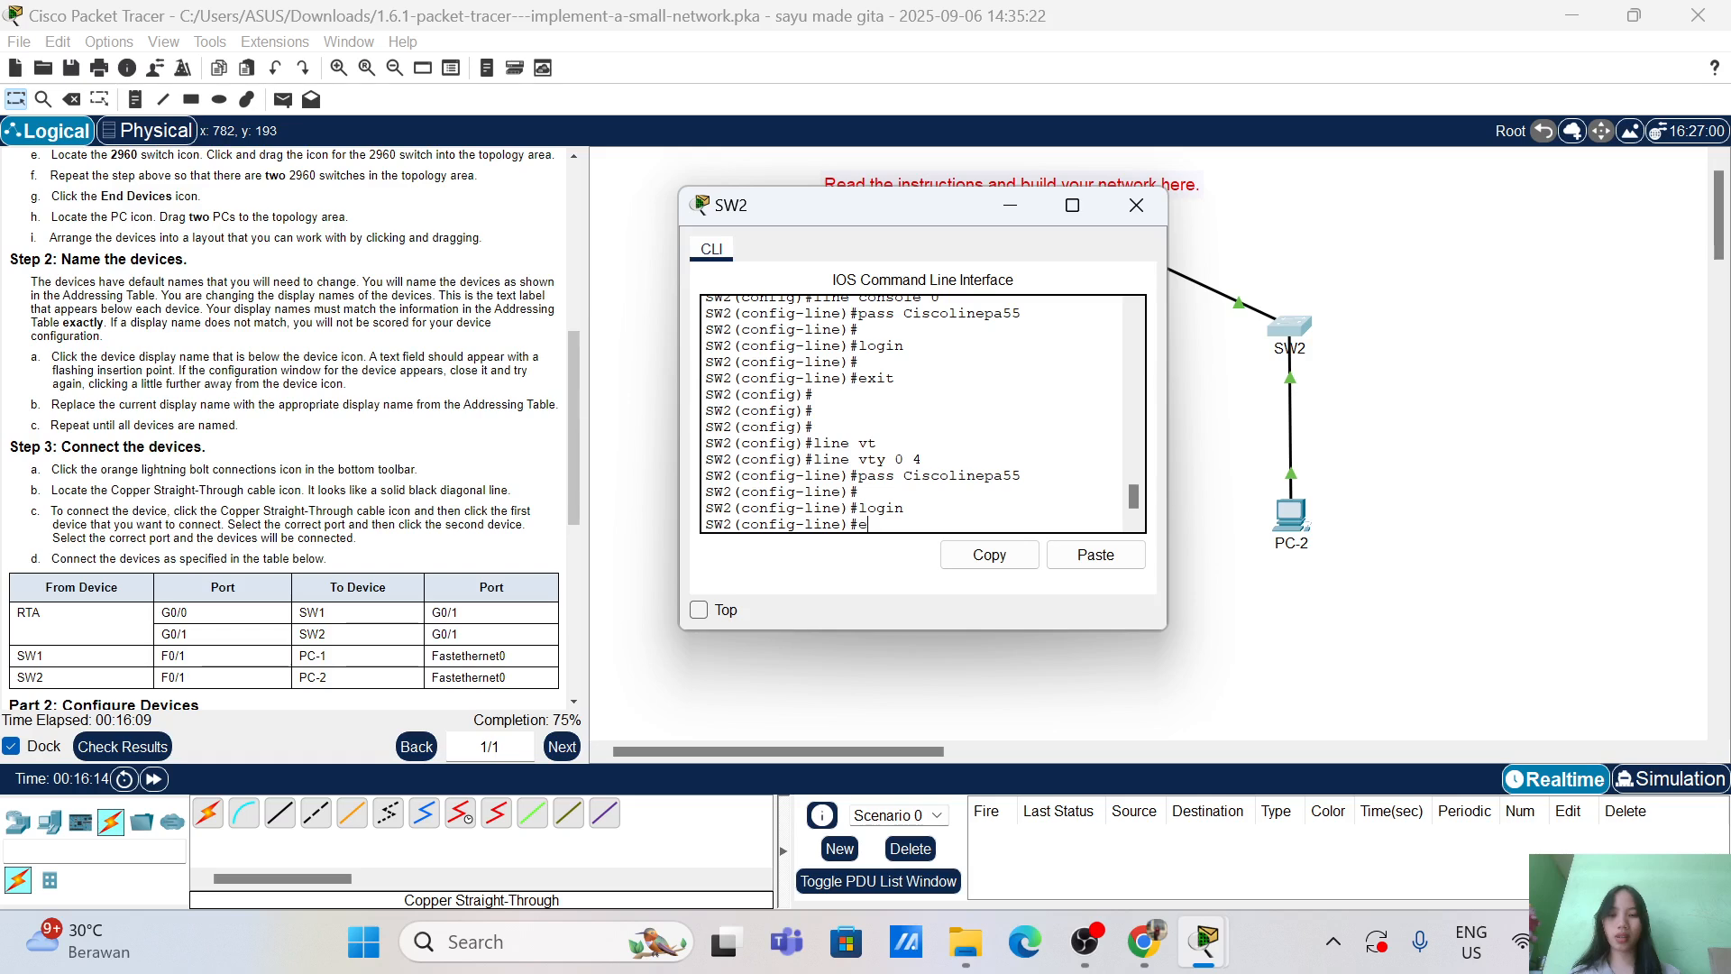
pyautogui.write('xit')
pyautogui.press('Return')
pyautogui.press('Return')
pyautogui.press('Return')
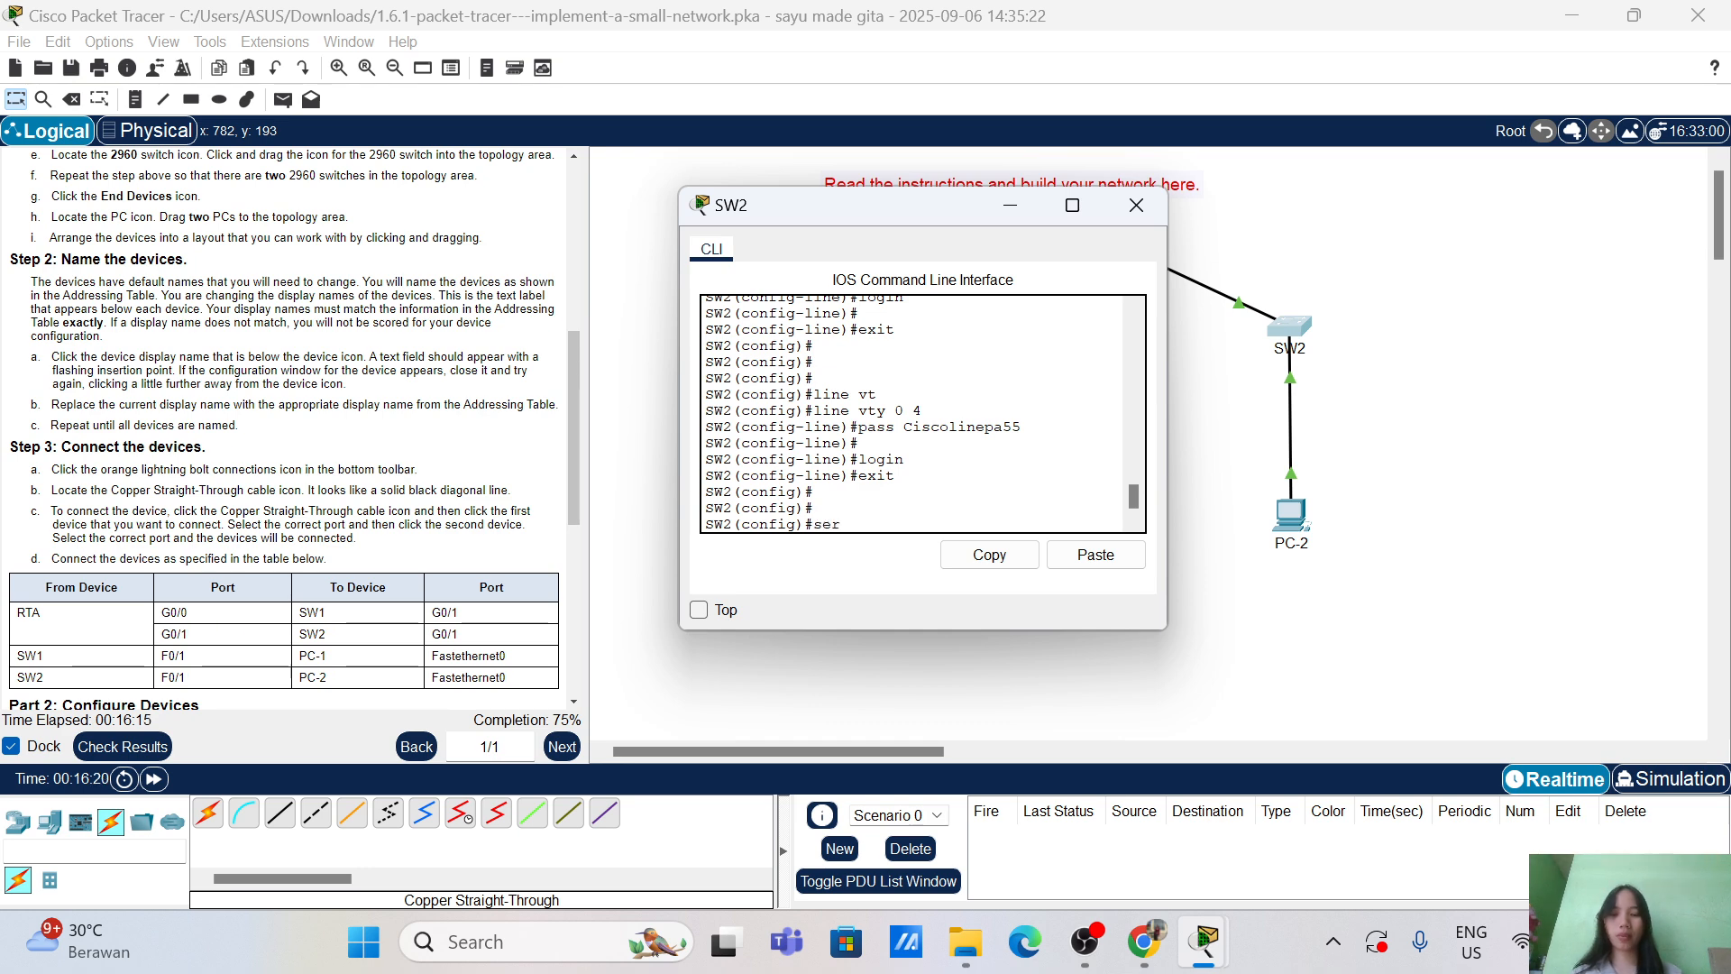
# Step: Turn on service password-encryption on SW2
pyautogui.write('serv')
pyautogui.press('Tab')
pyautogui.write('pass')
pyautogui.press('Tab')
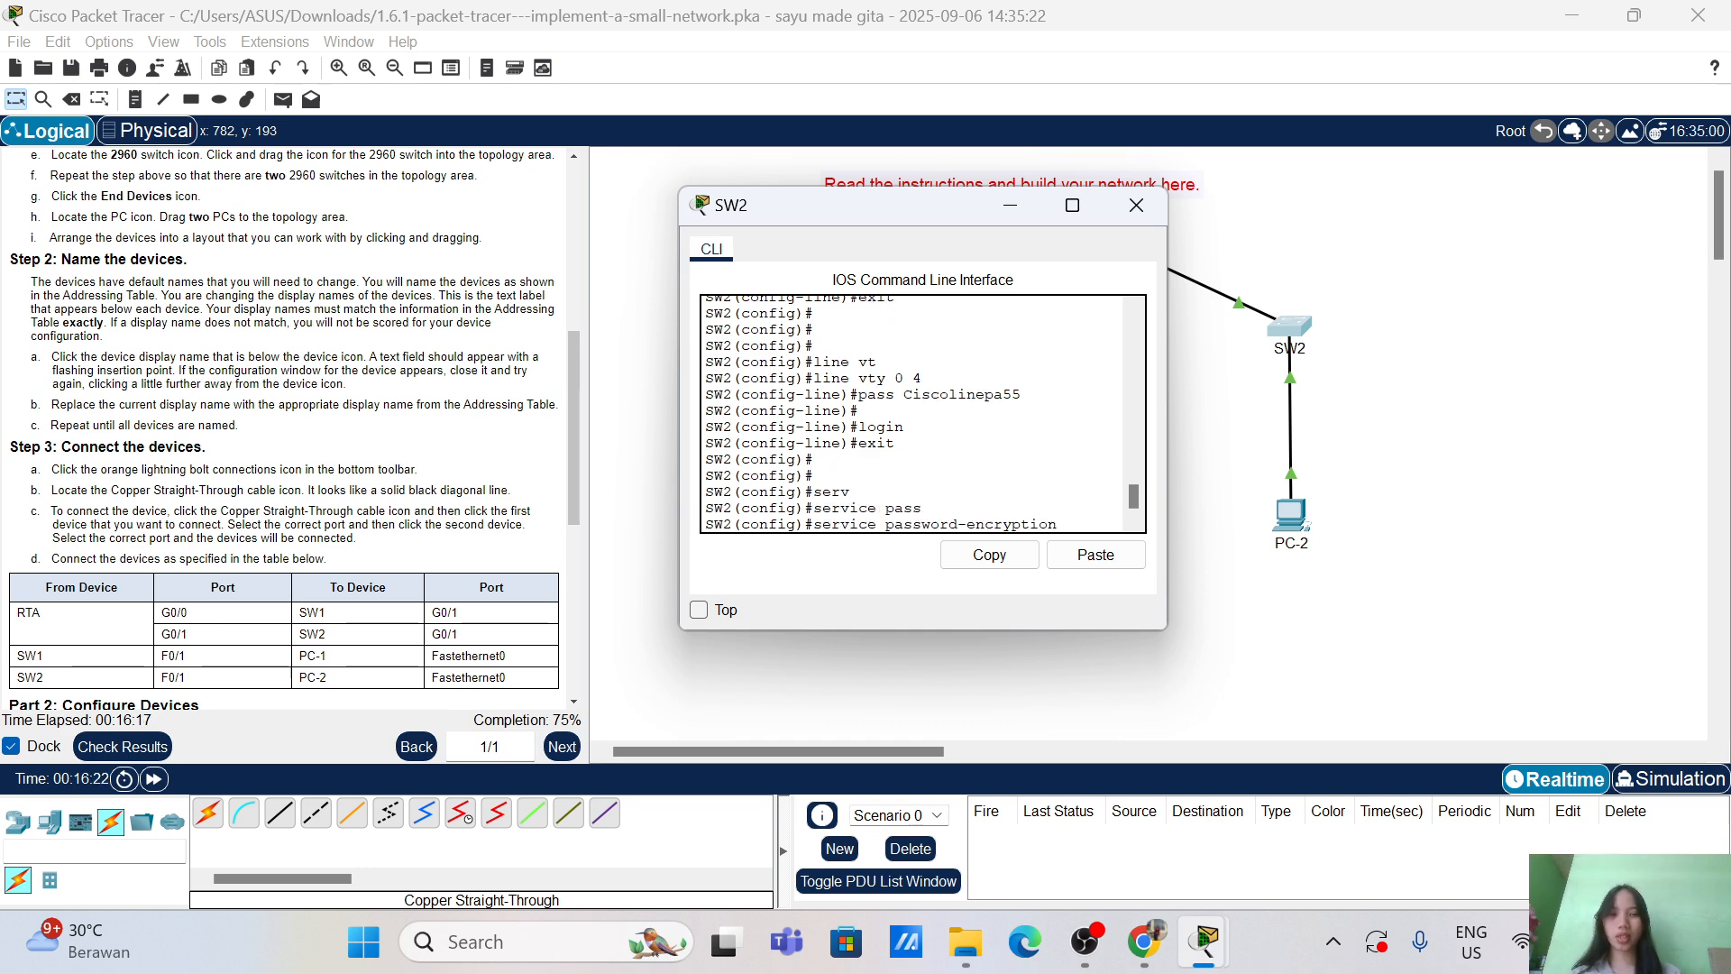
pyautogui.press('Return')
pyautogui.press('Return')
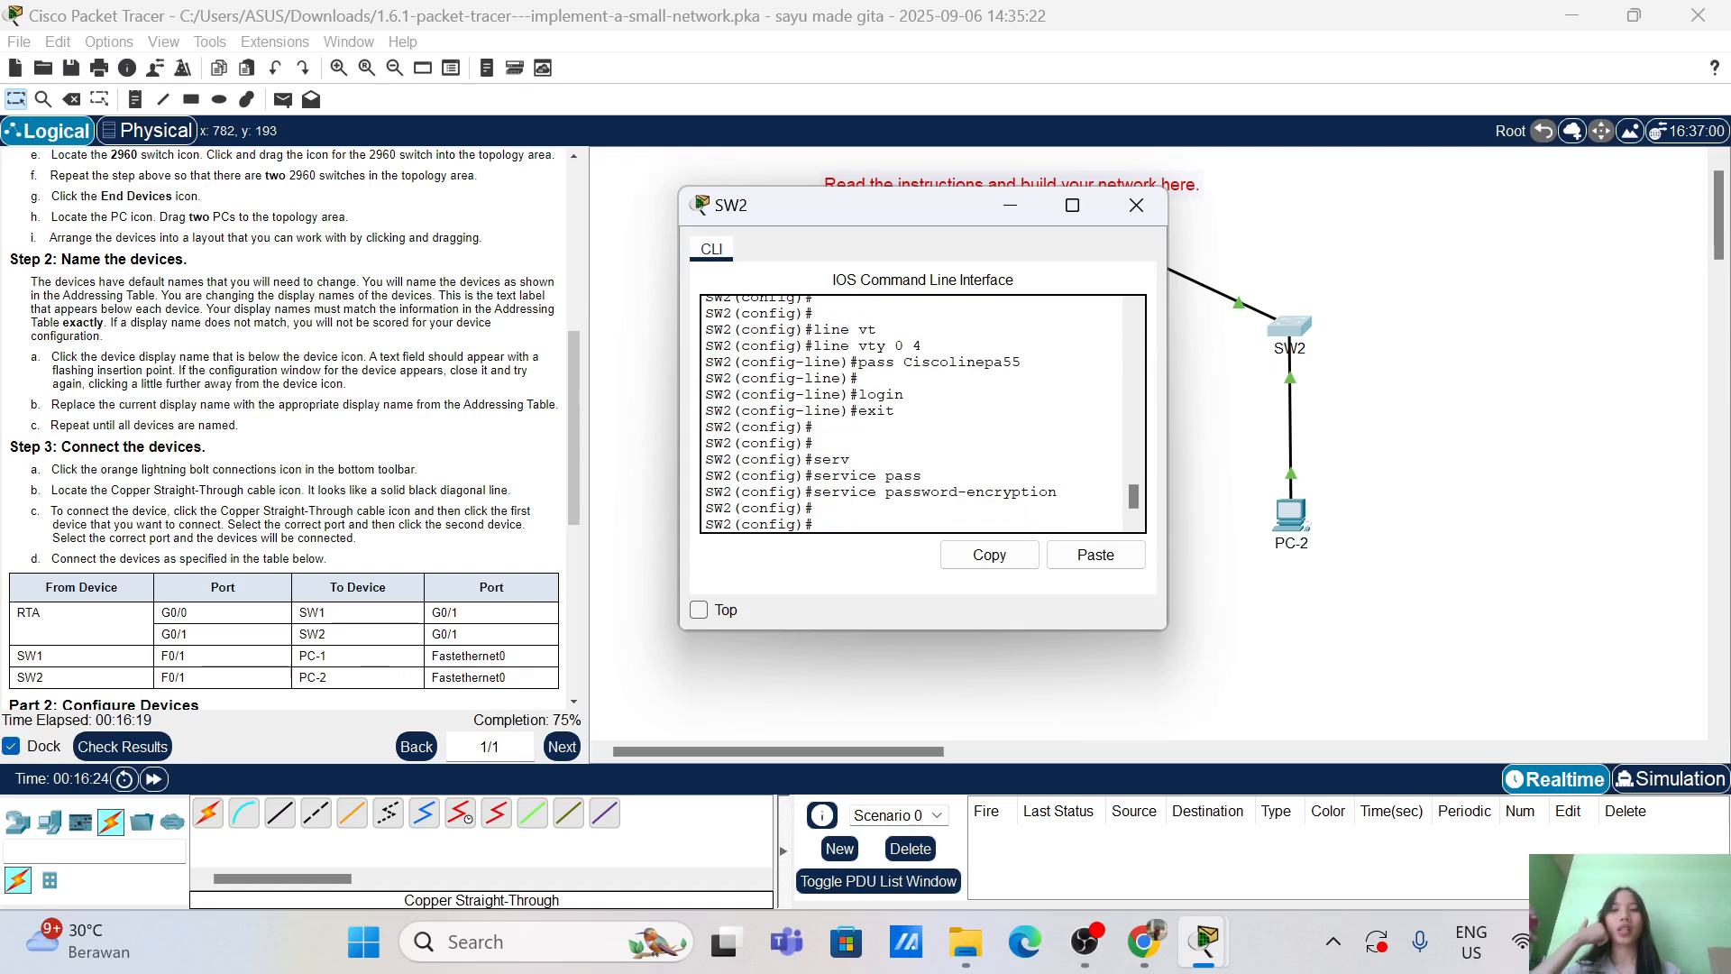
# Step: Assign interface VLAN 1 the address 10.10.20.2 with mask 255.255.255.0
pyautogui.write('inte')
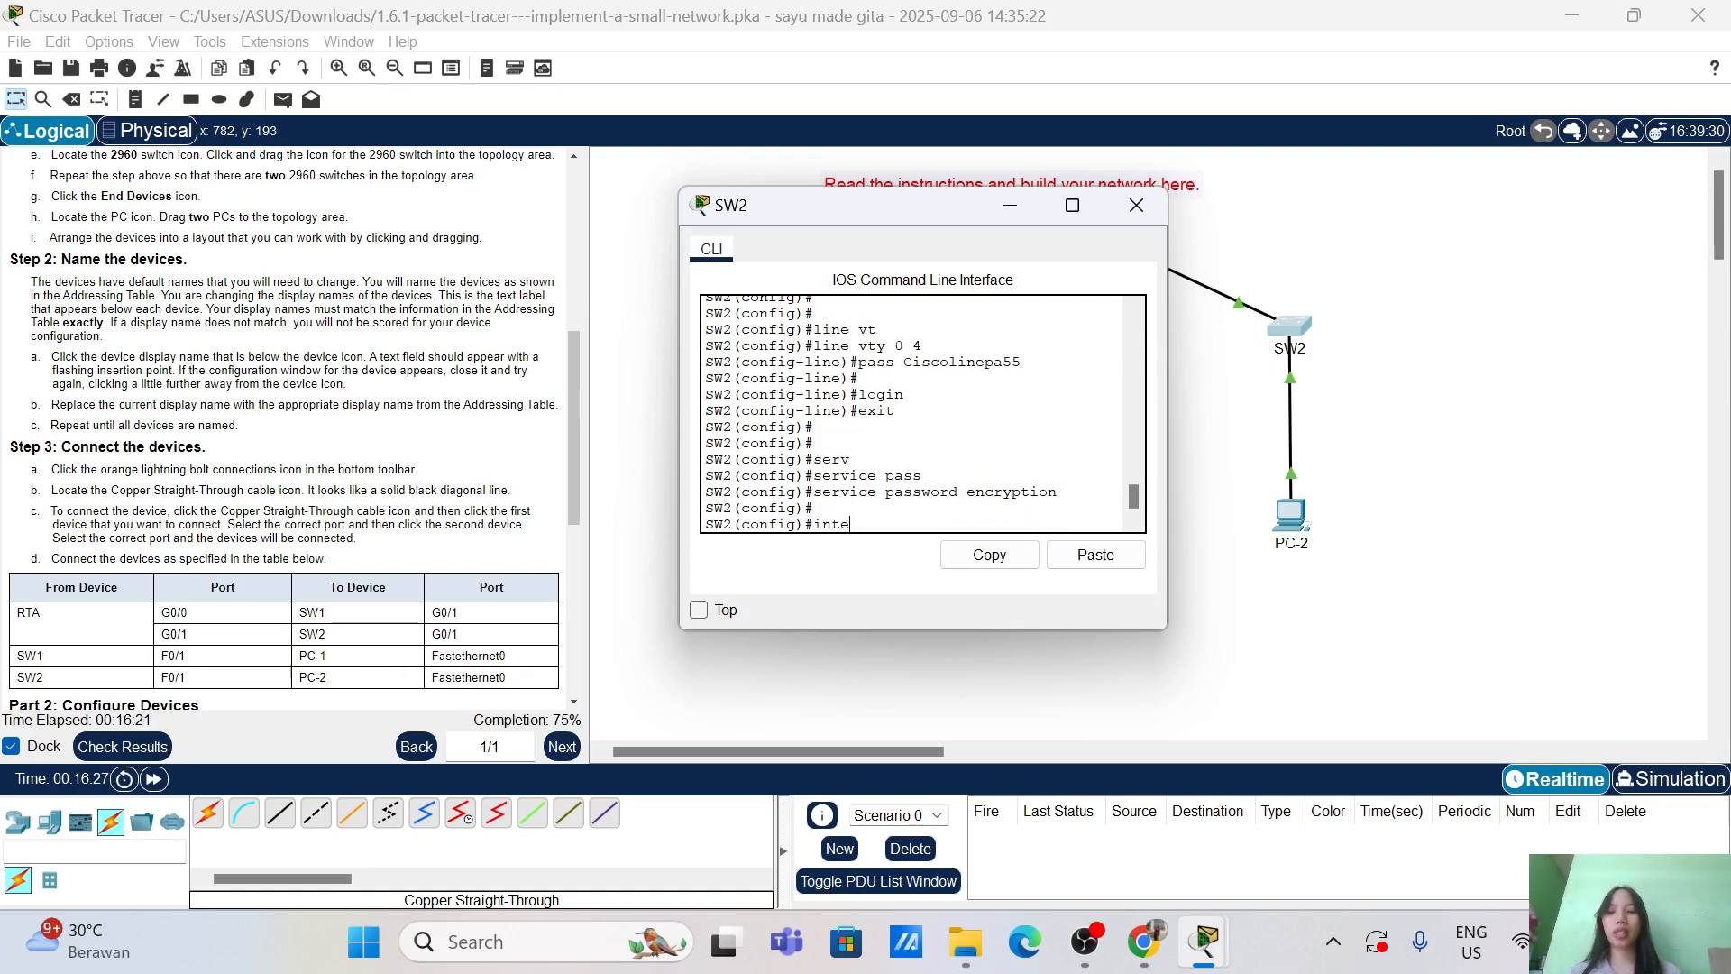
pyautogui.press('Tab')
pyautogui.write('v')
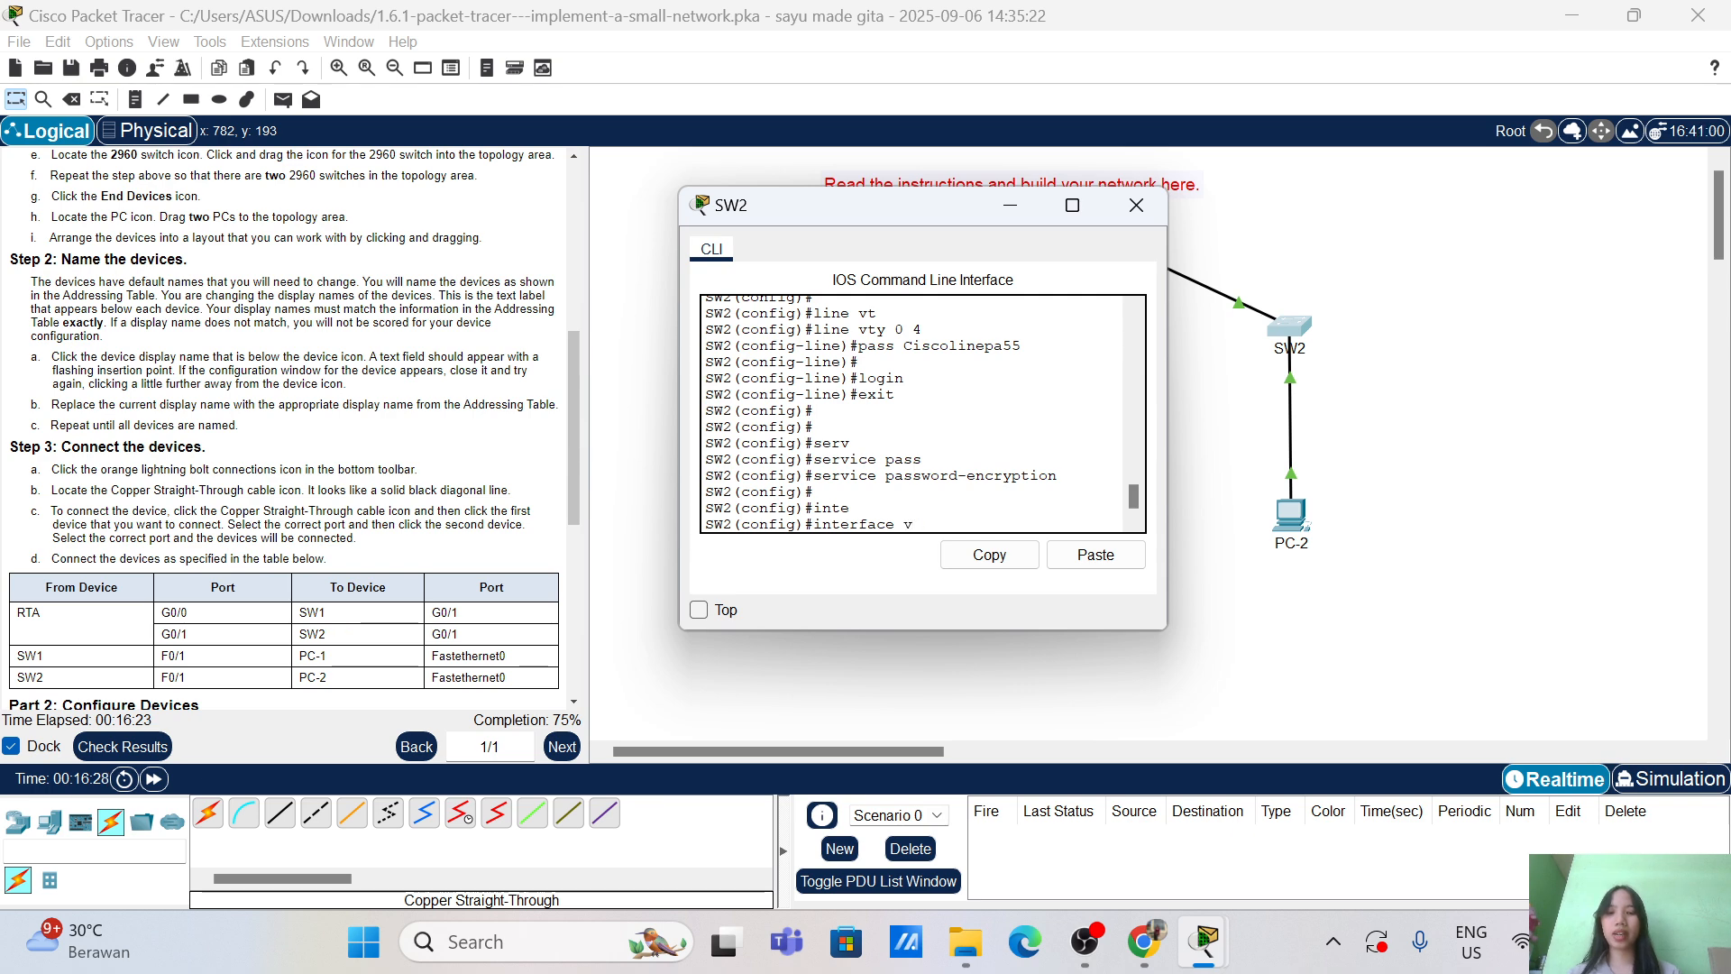
pyautogui.write('l')
pyautogui.press('Tab')
pyautogui.write('1')
pyautogui.press('Return')
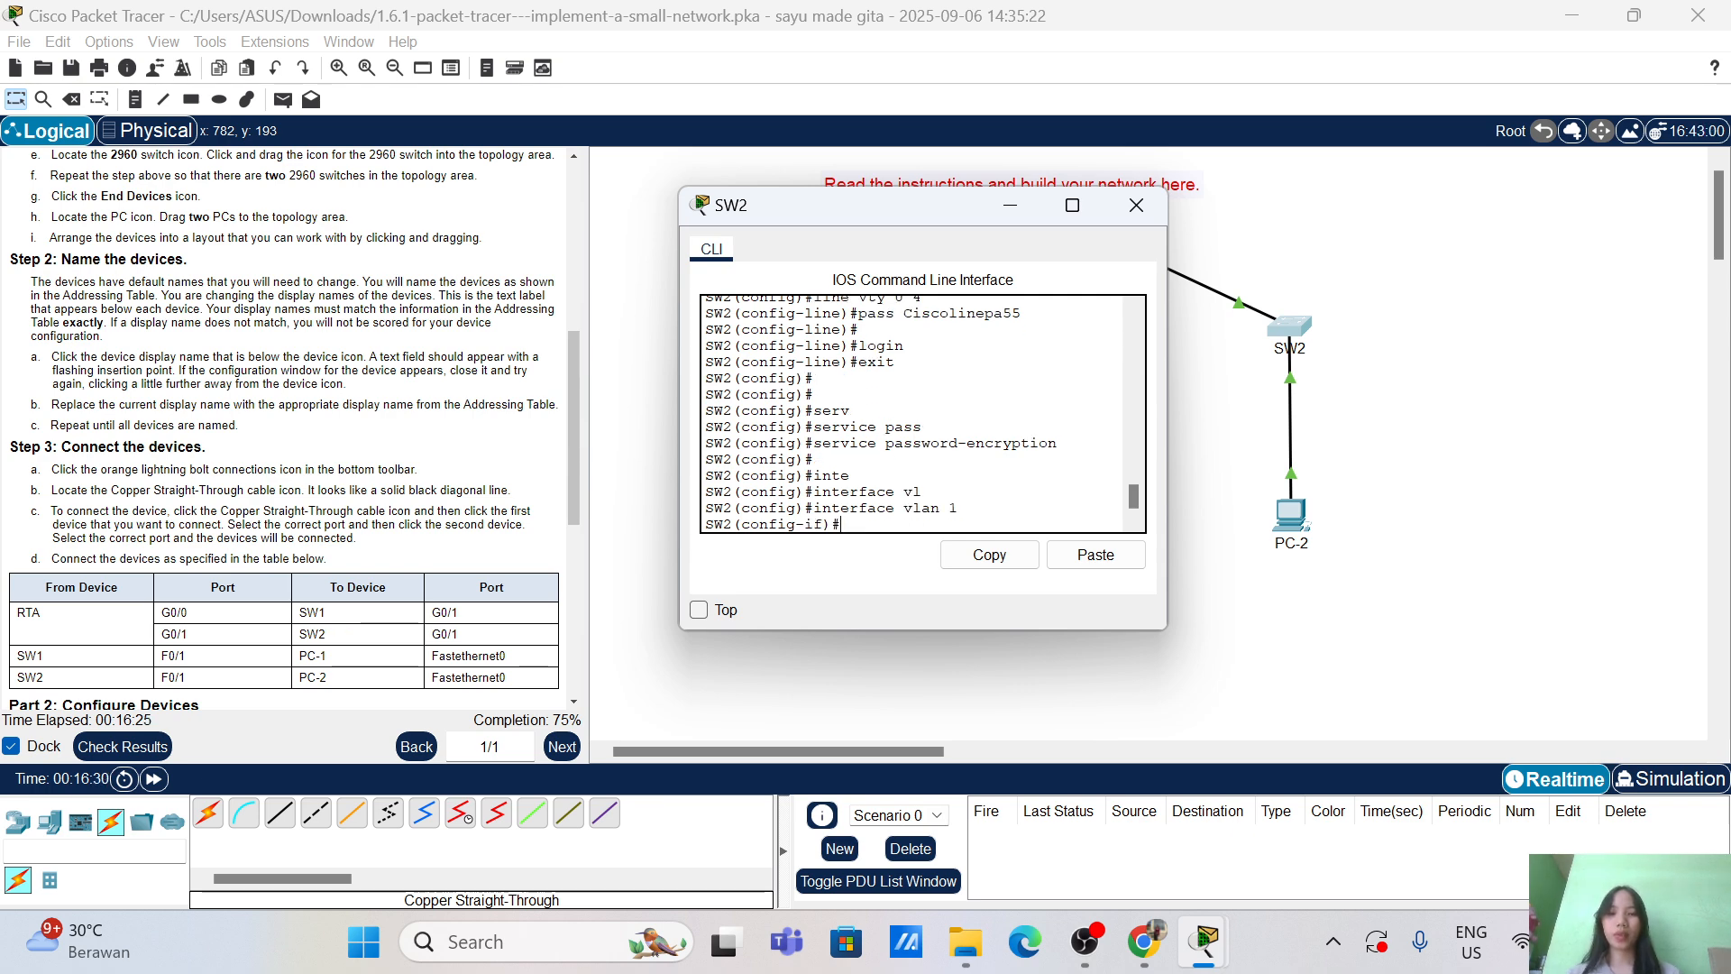
pyautogui.write('ip add')
pyautogui.press('Tab')
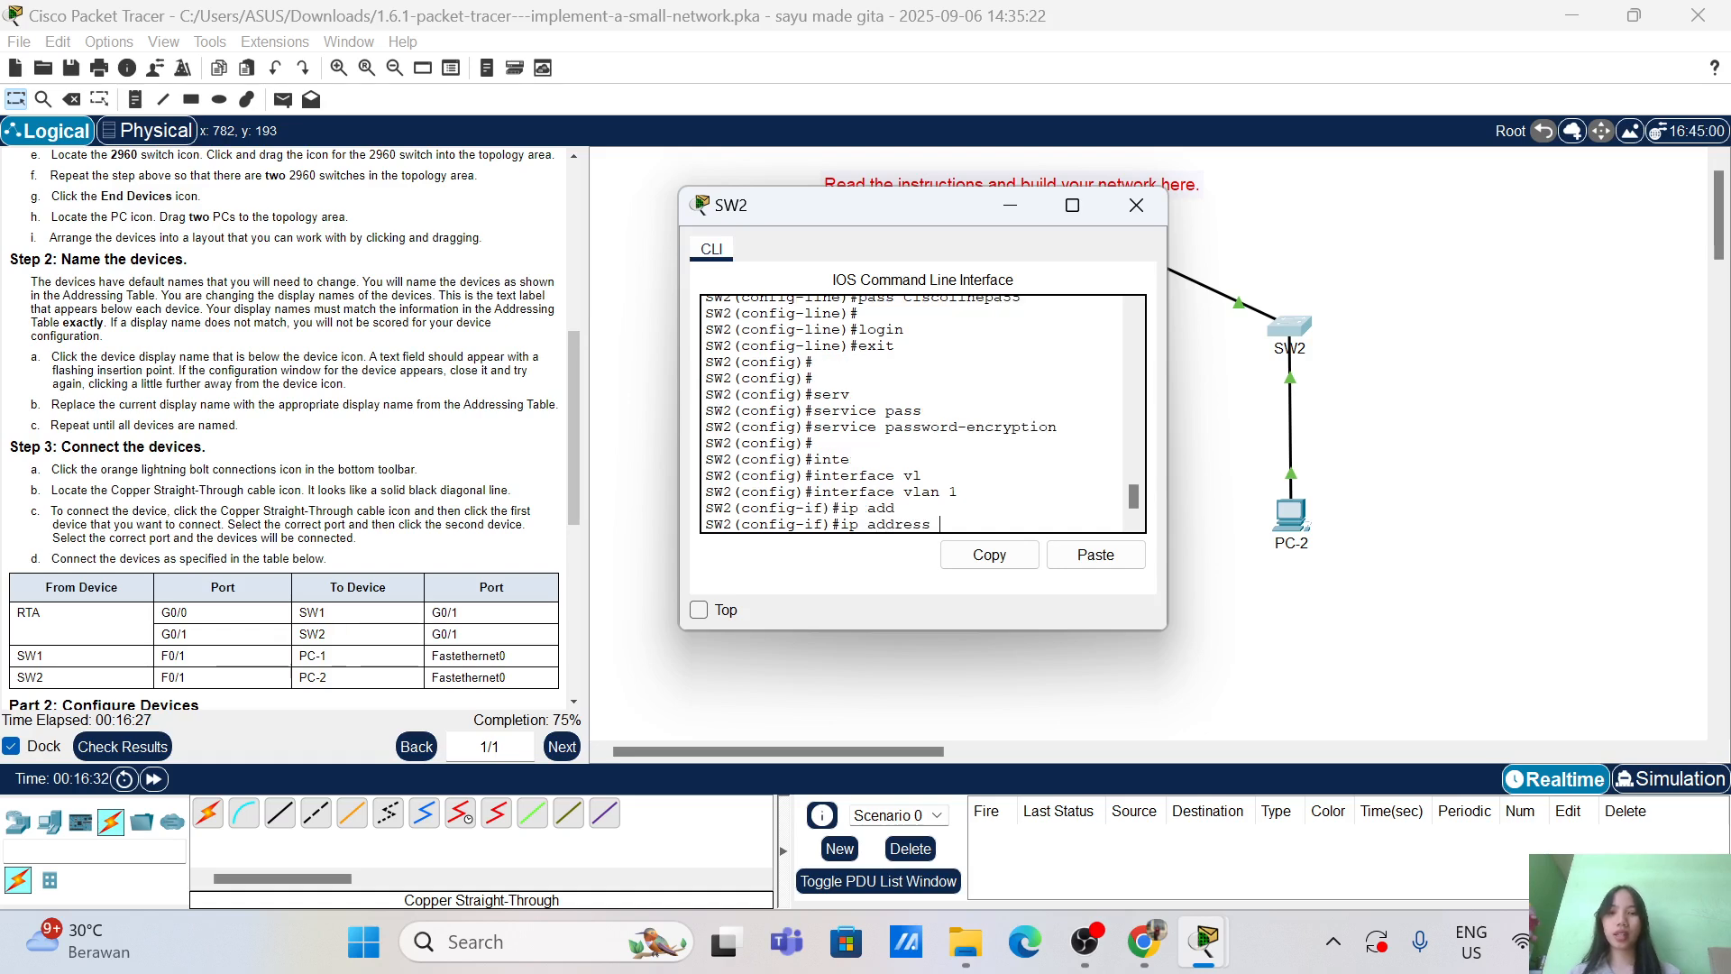
pyautogui.scroll(5, 433, 342)
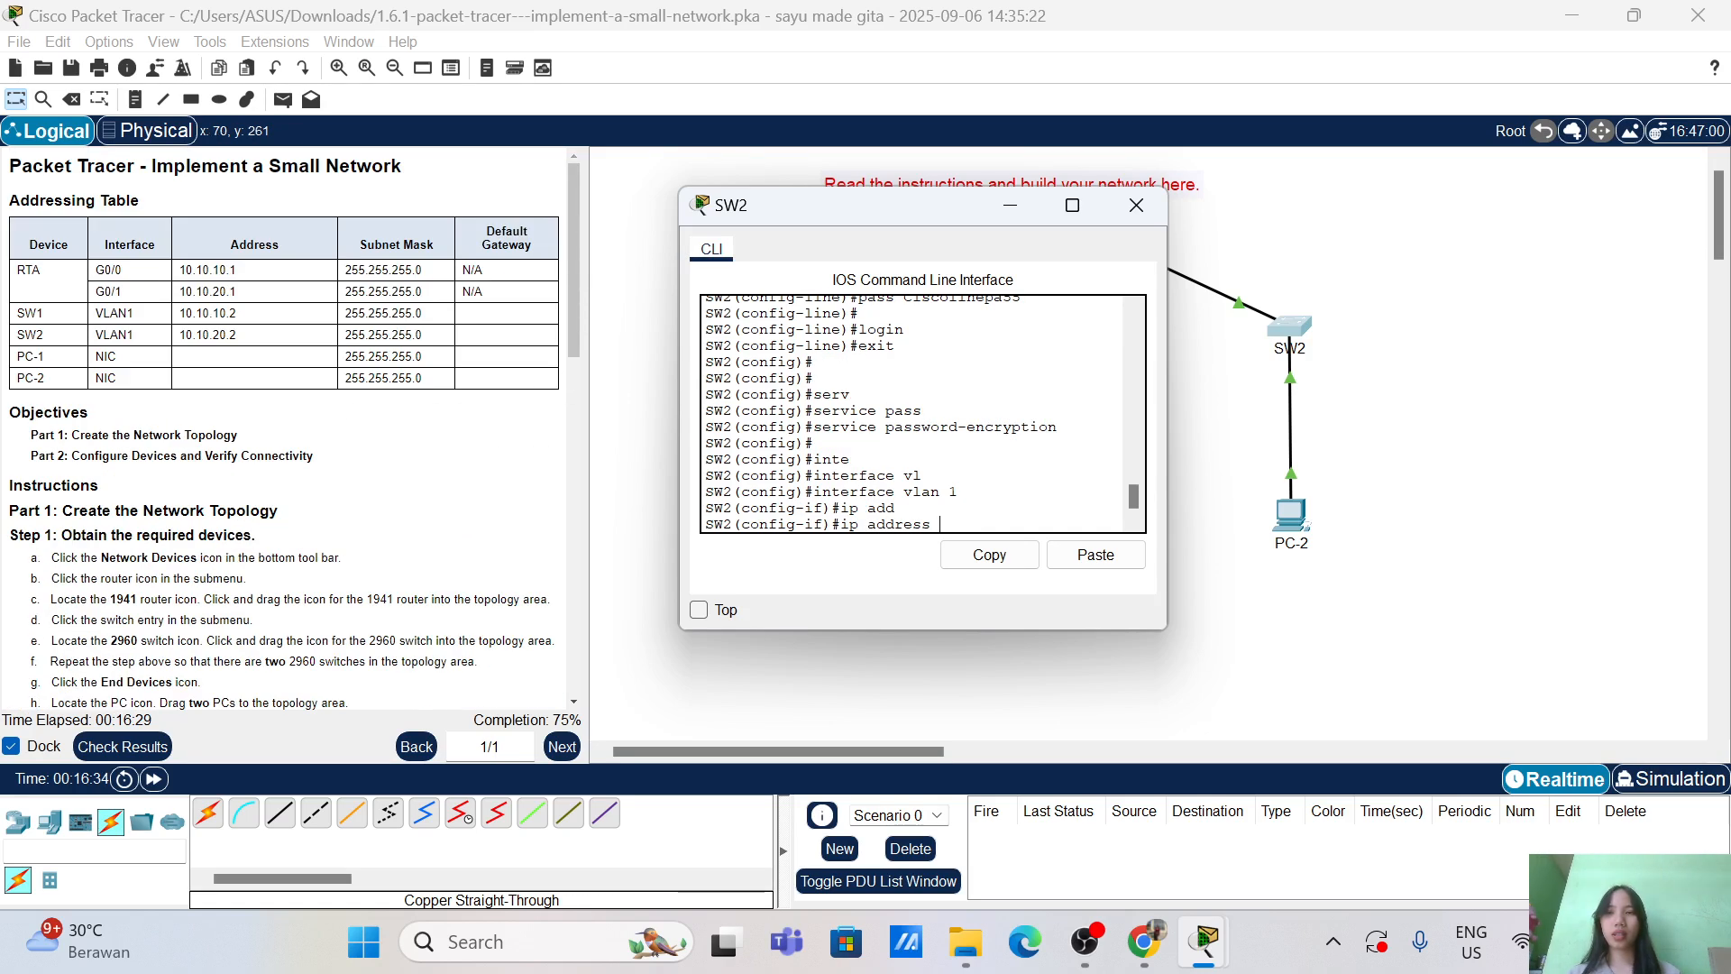
pyautogui.write('10.10.10.')
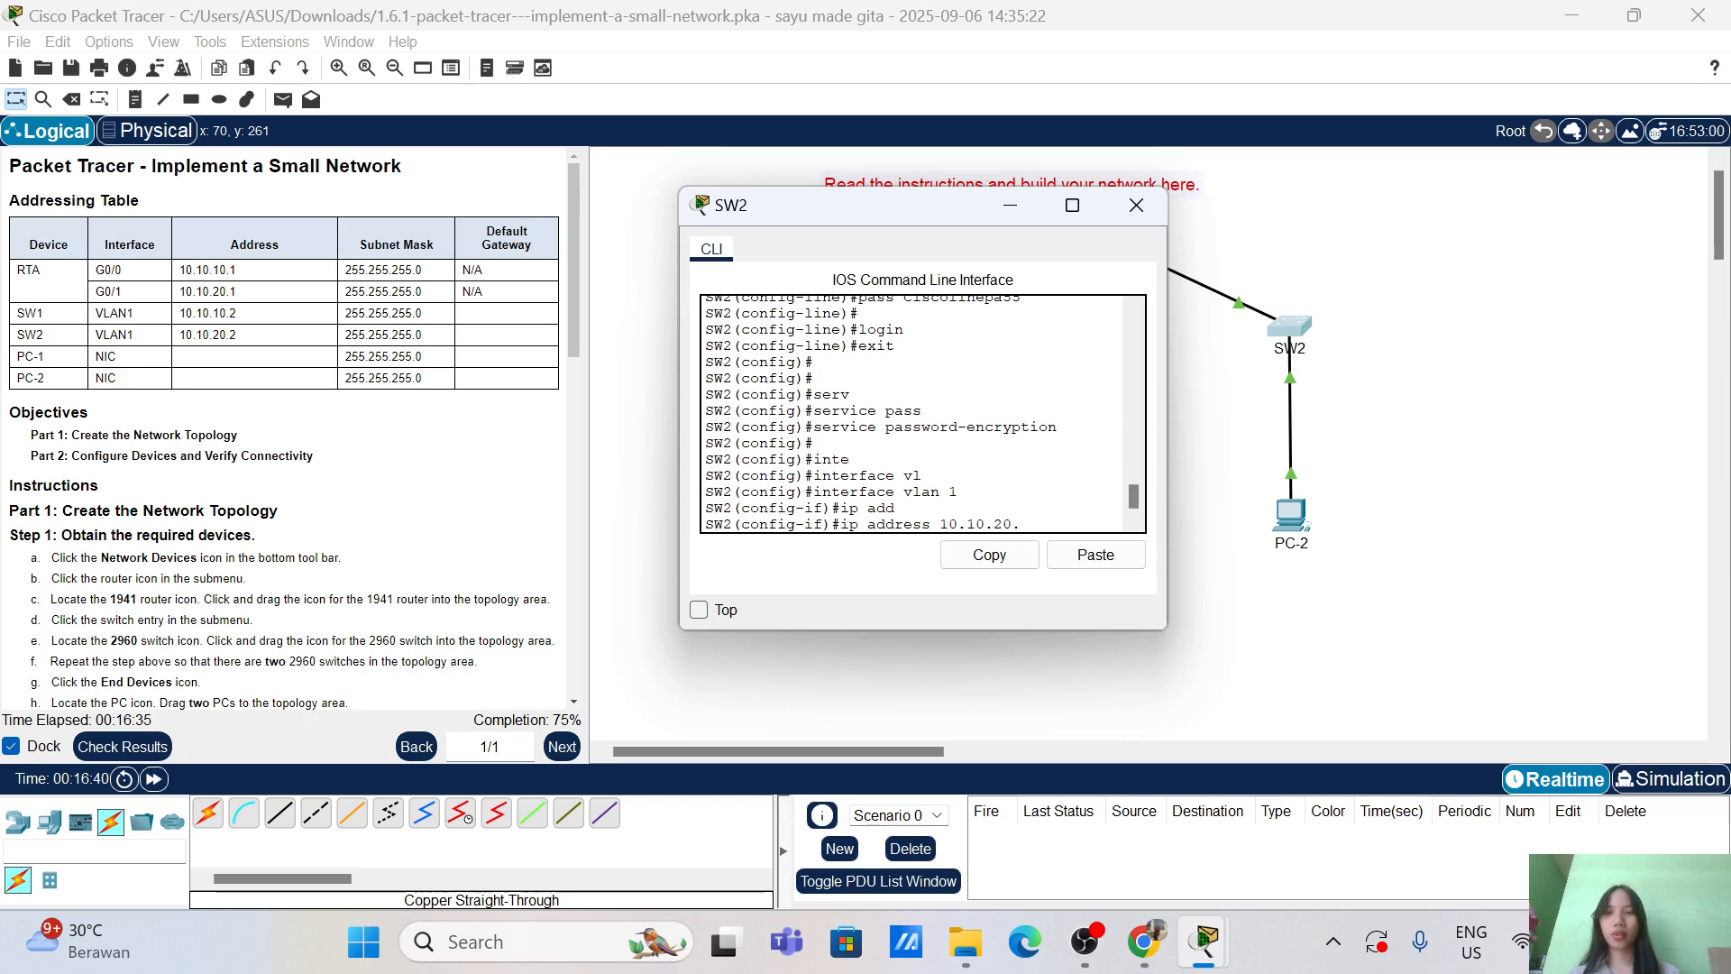
pyautogui.write('2 255')
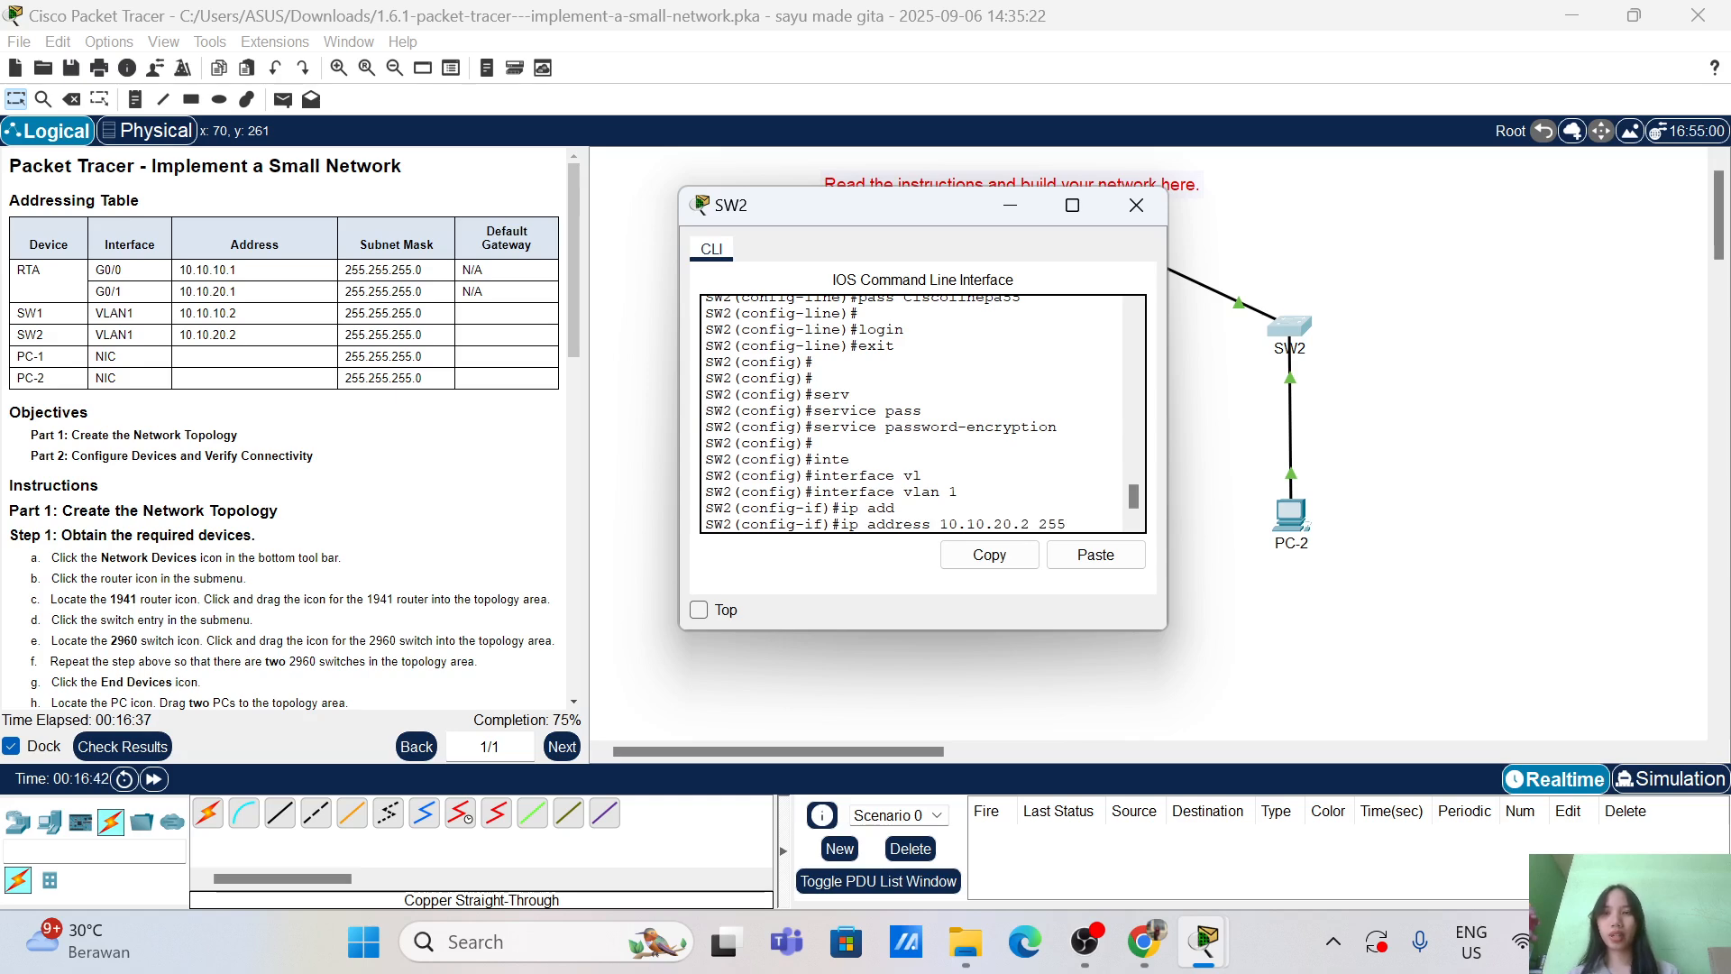
pyautogui.write('.255.255')
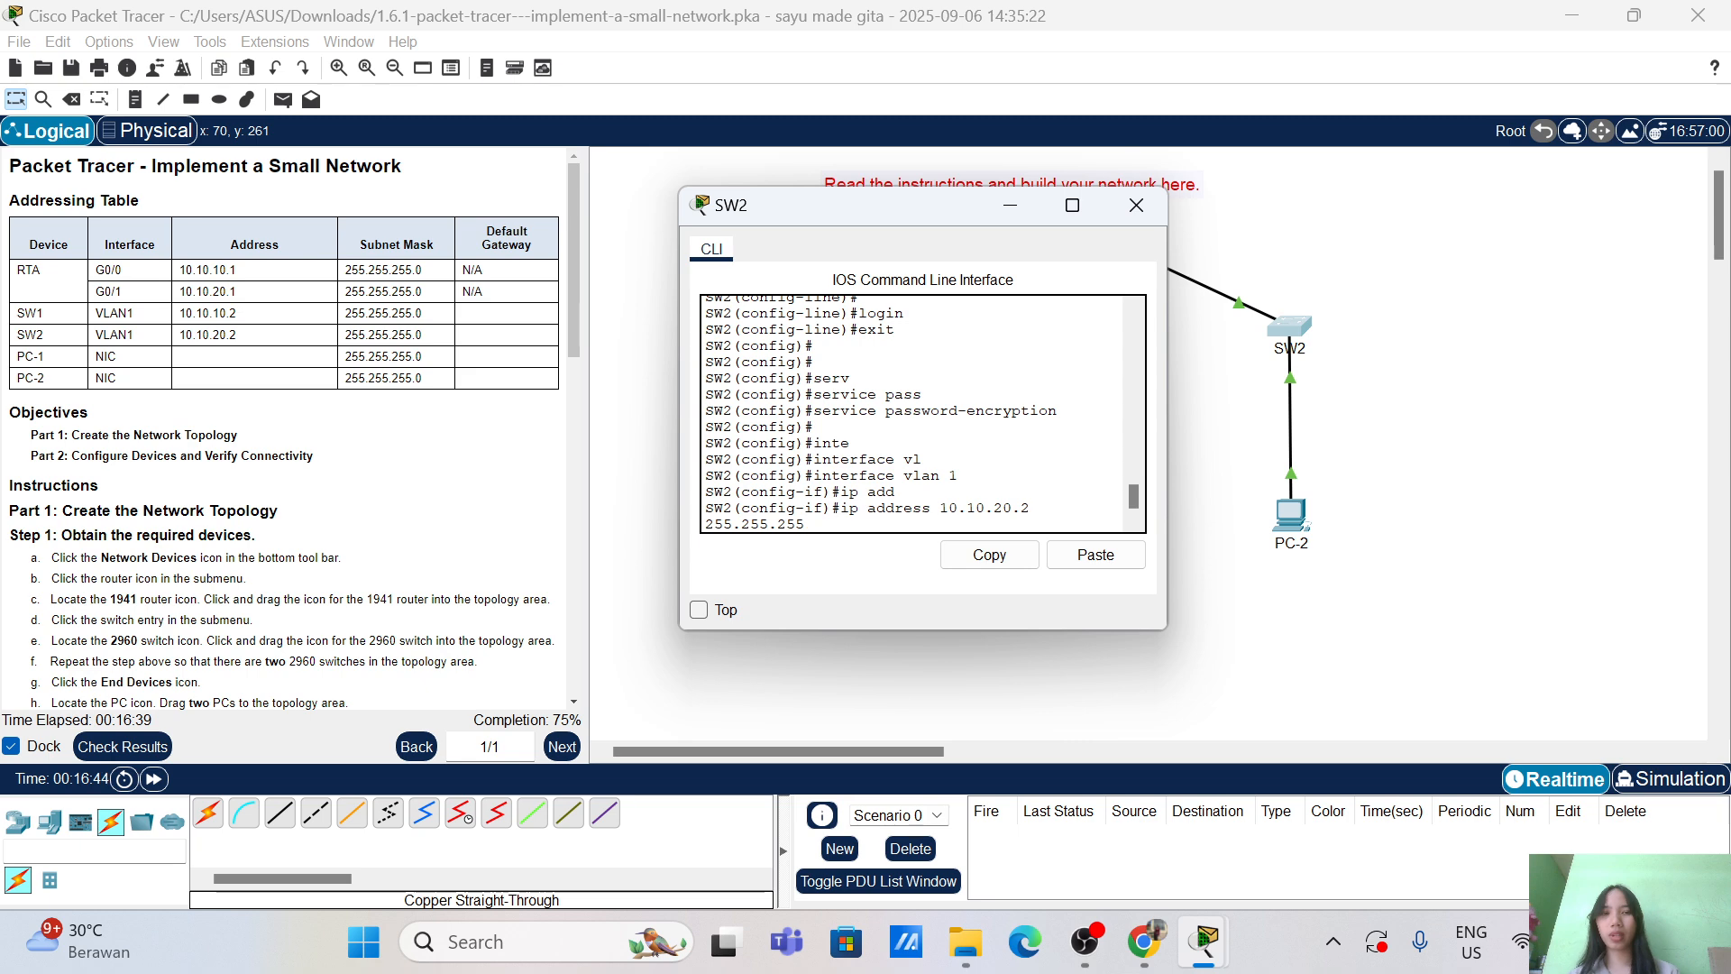
pyautogui.write('.0')
pyautogui.press('Return')
pyautogui.press('Return')
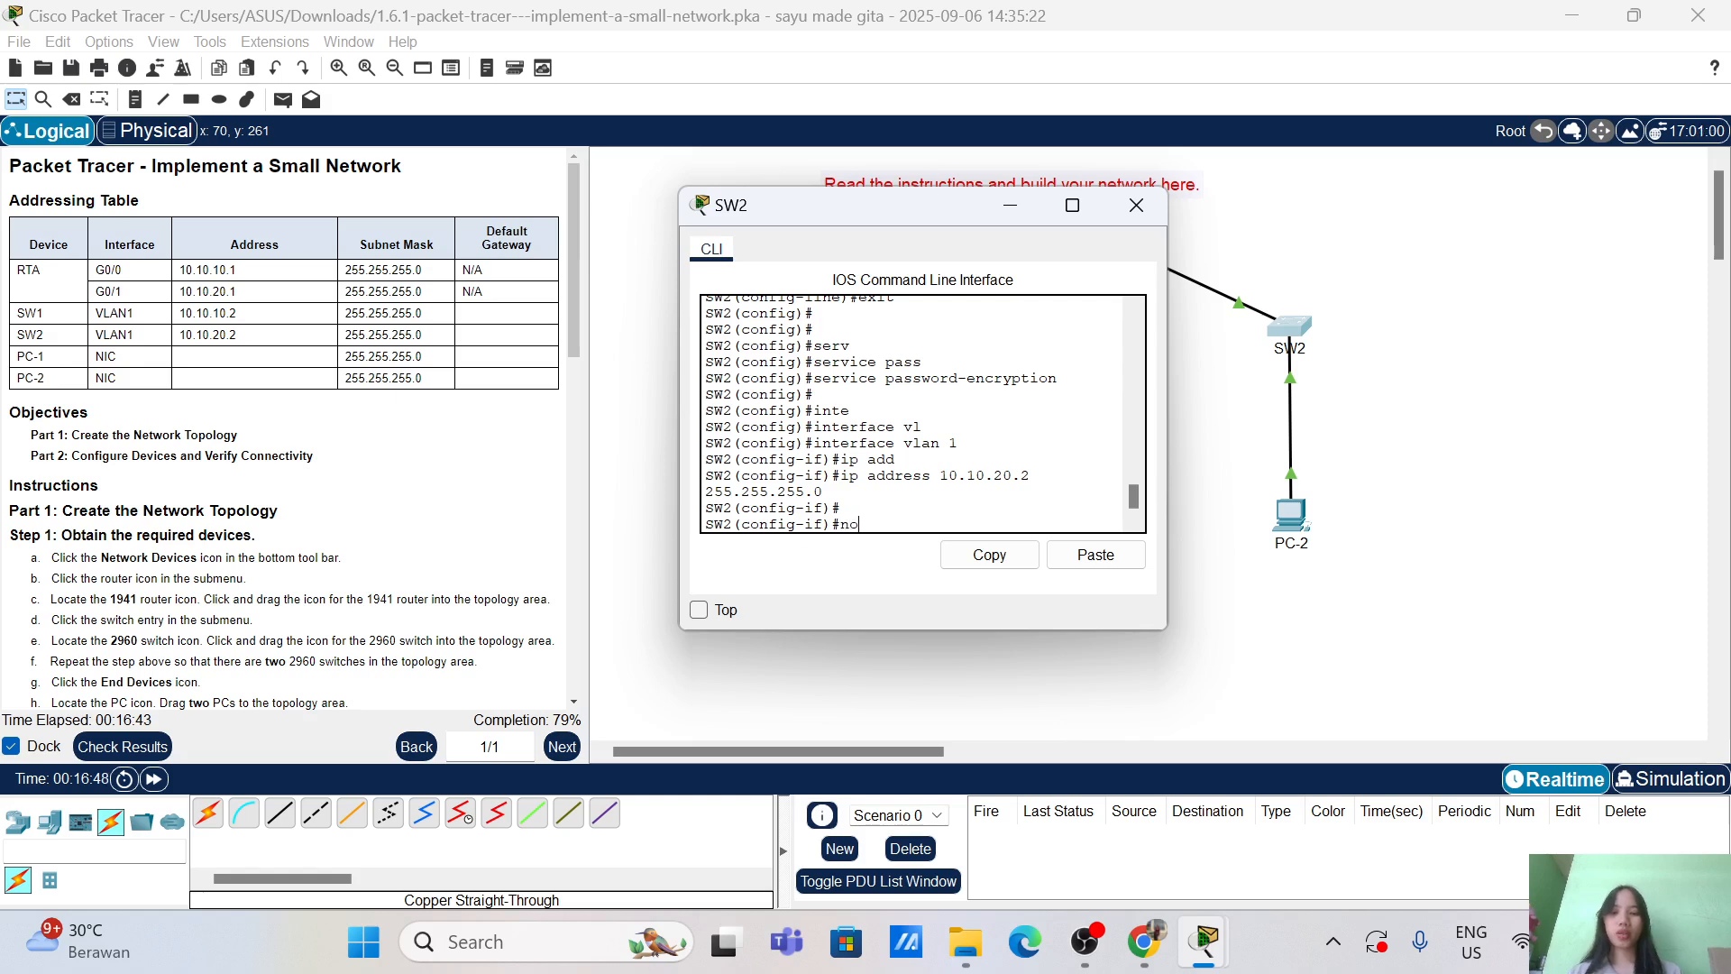
# Step: Enable the VLAN 1 interface with no shutdown and exit
pyautogui.write('no sh')
pyautogui.press('Tab')
pyautogui.press('Return')
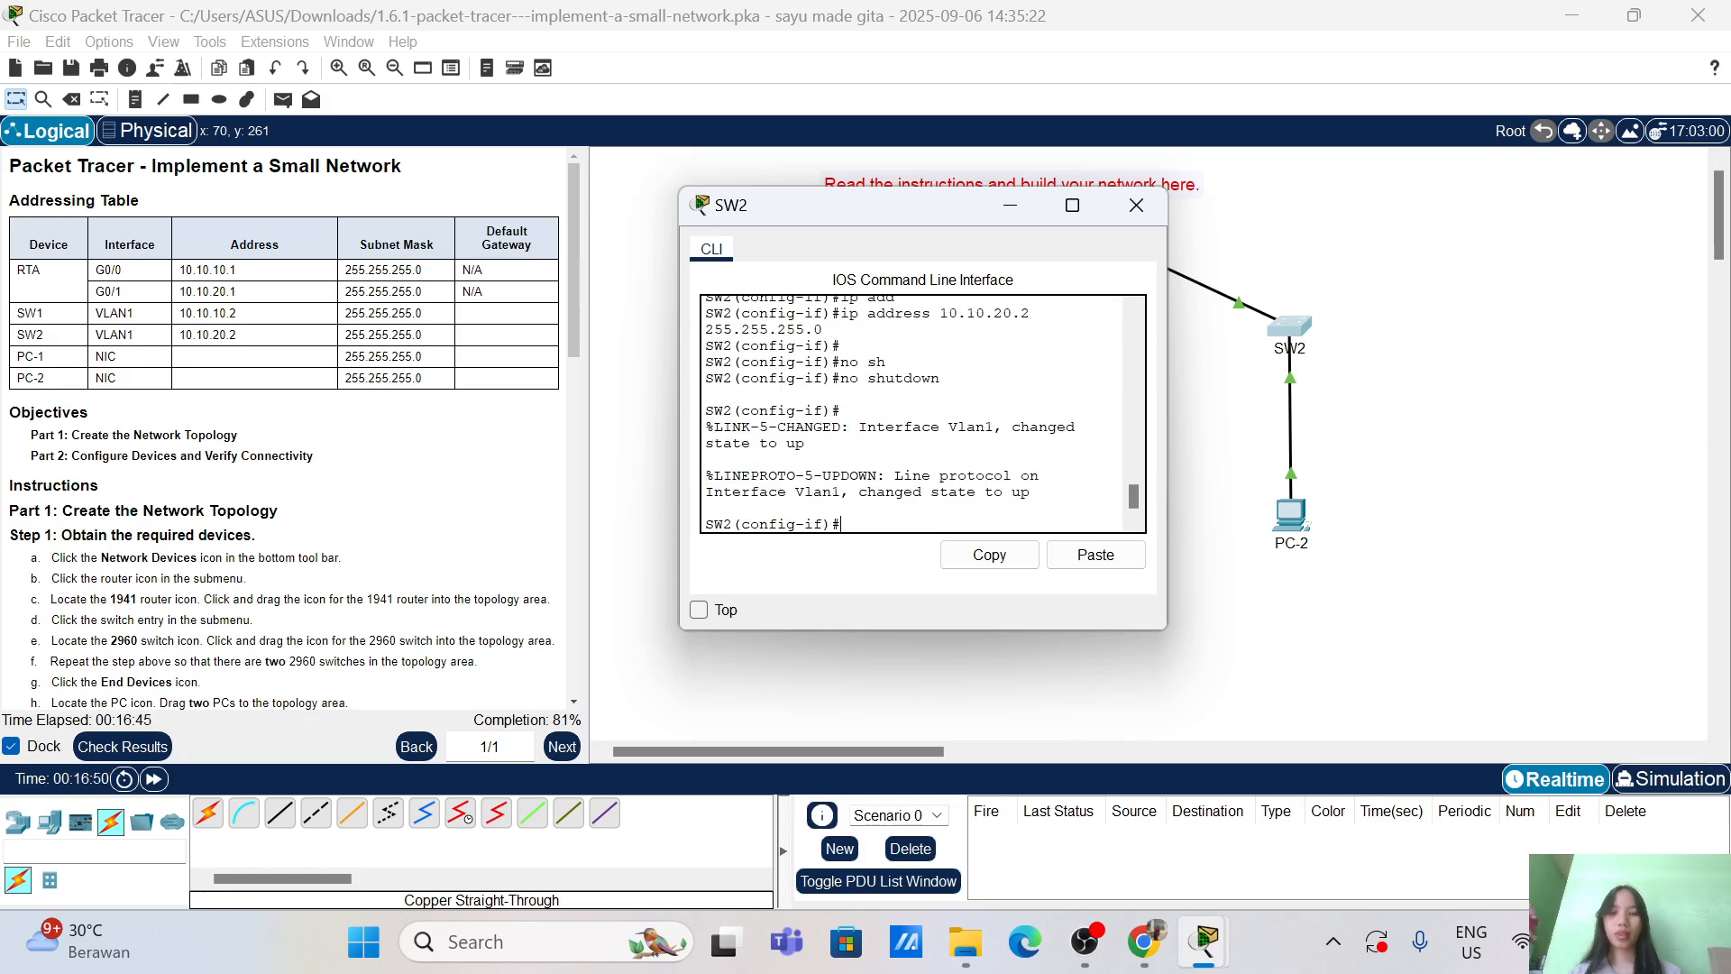
pyautogui.write('exit')
pyautogui.press('Return')
pyautogui.press('Return')
pyautogui.press('Return')
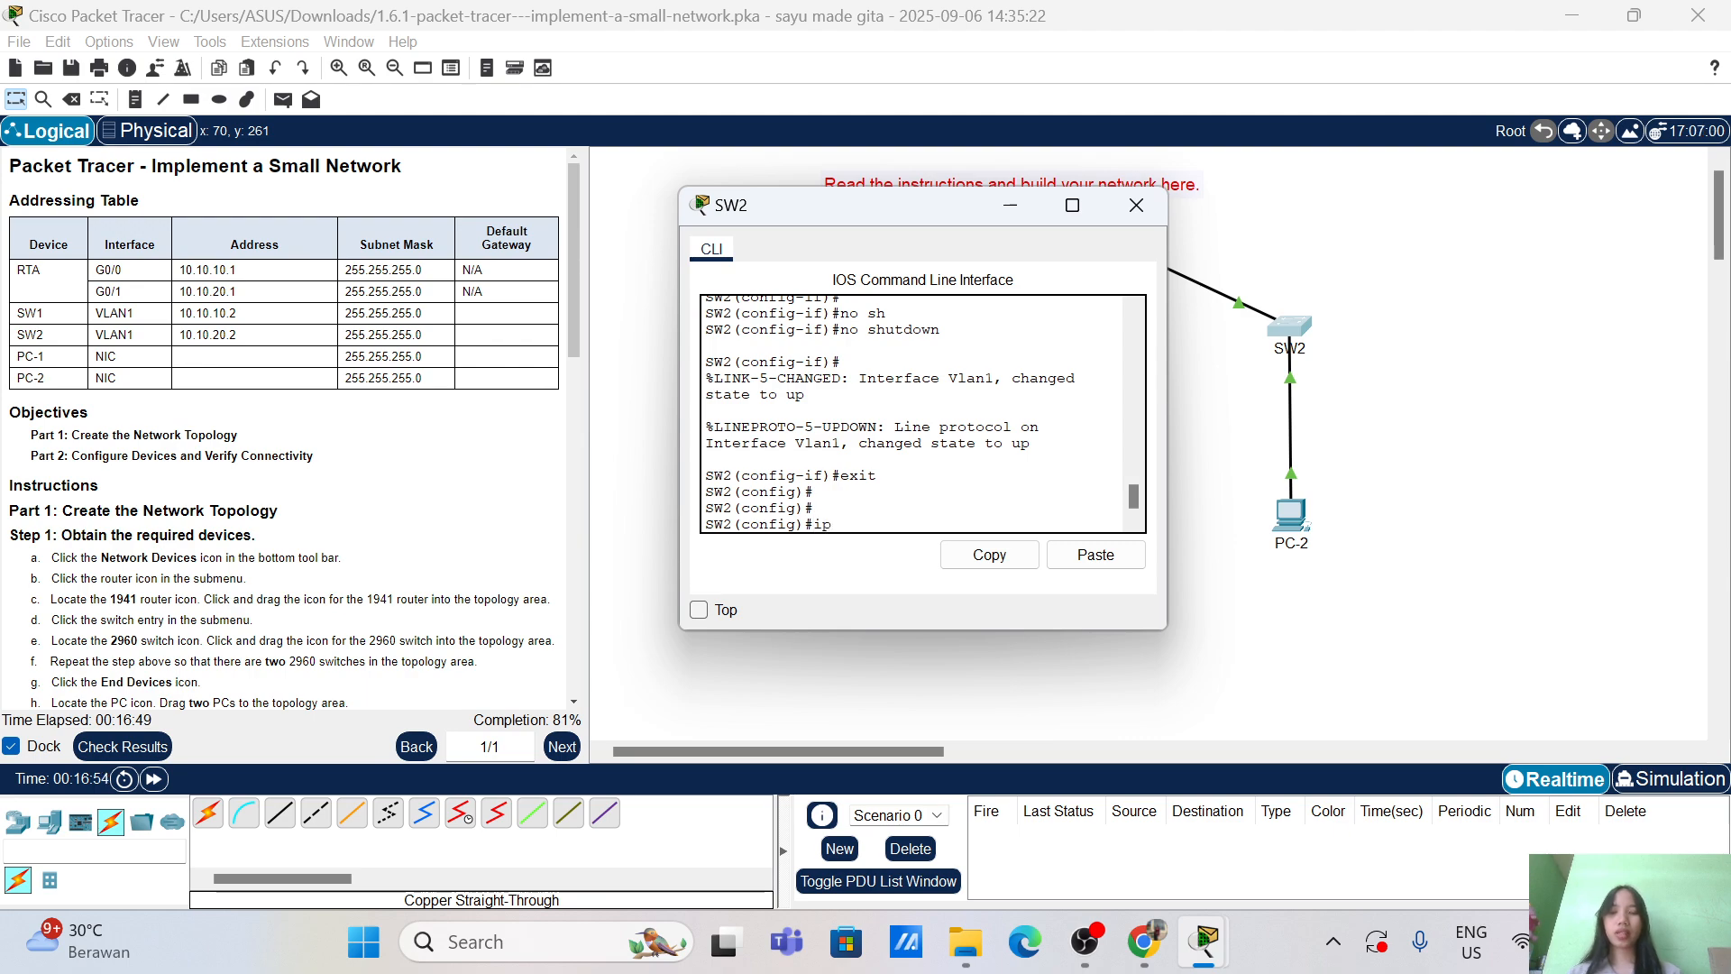
# Step: Set SW2's default gateway to 10.10.20.1 and return to privileged mode
pyautogui.scroll(-5, 284, 428)
pyautogui.write('ip')
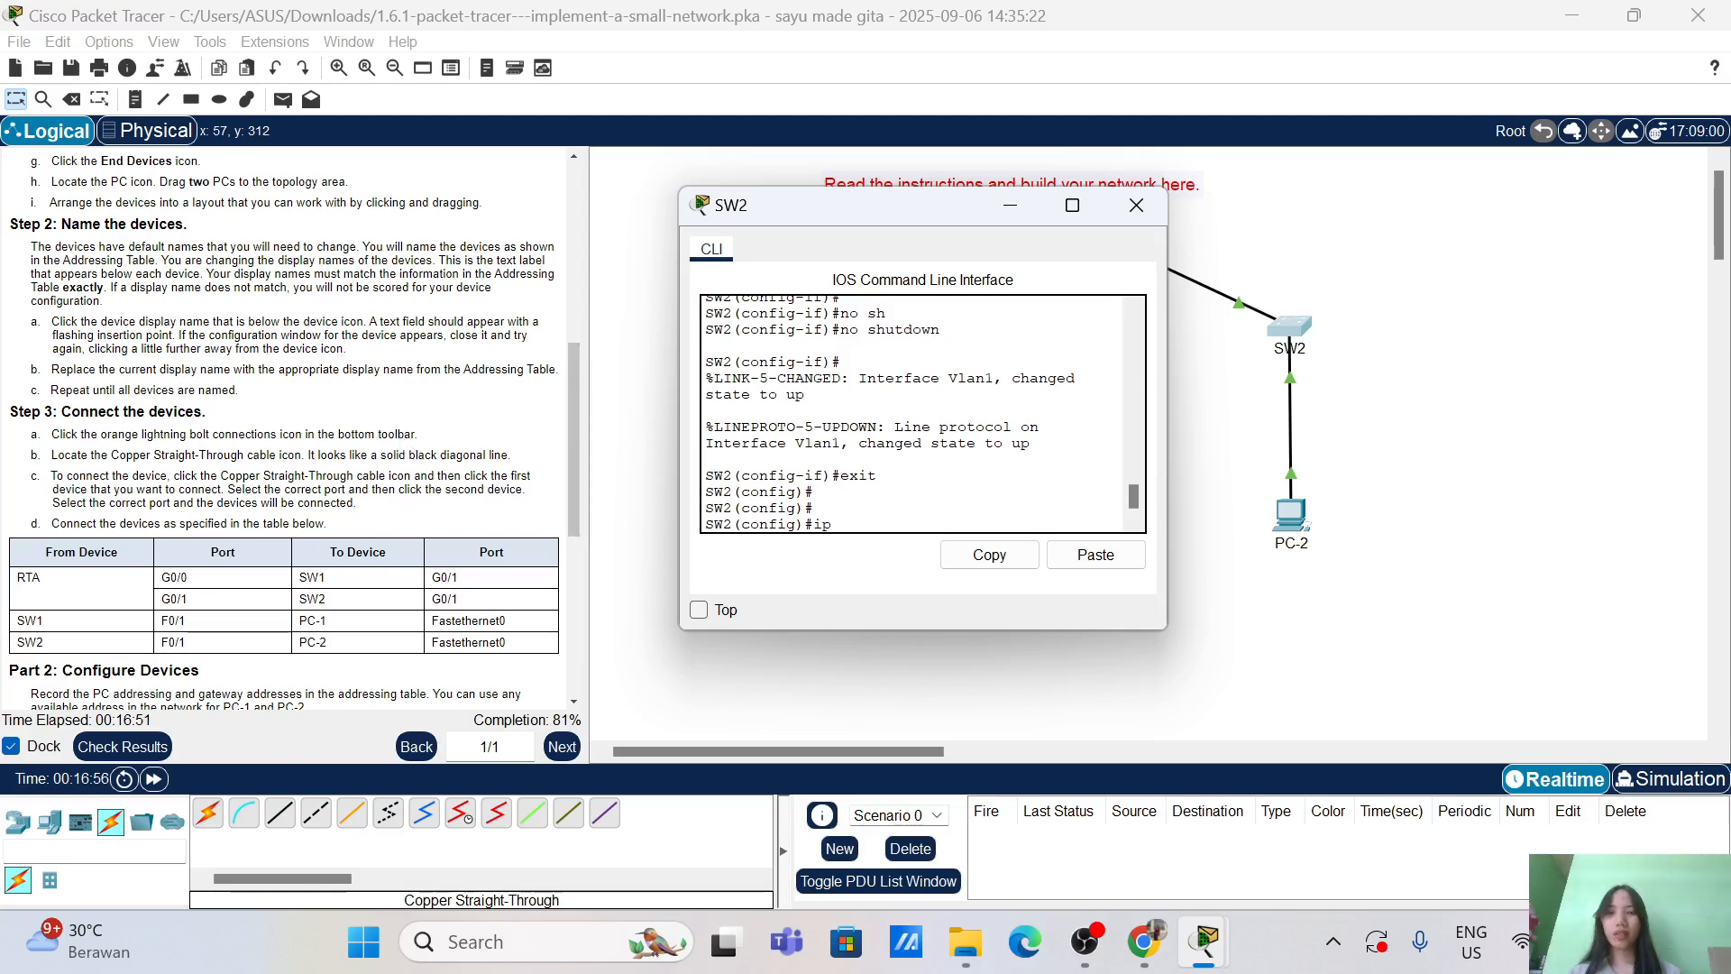
pyautogui.write(' defa')
pyautogui.press('Tab')
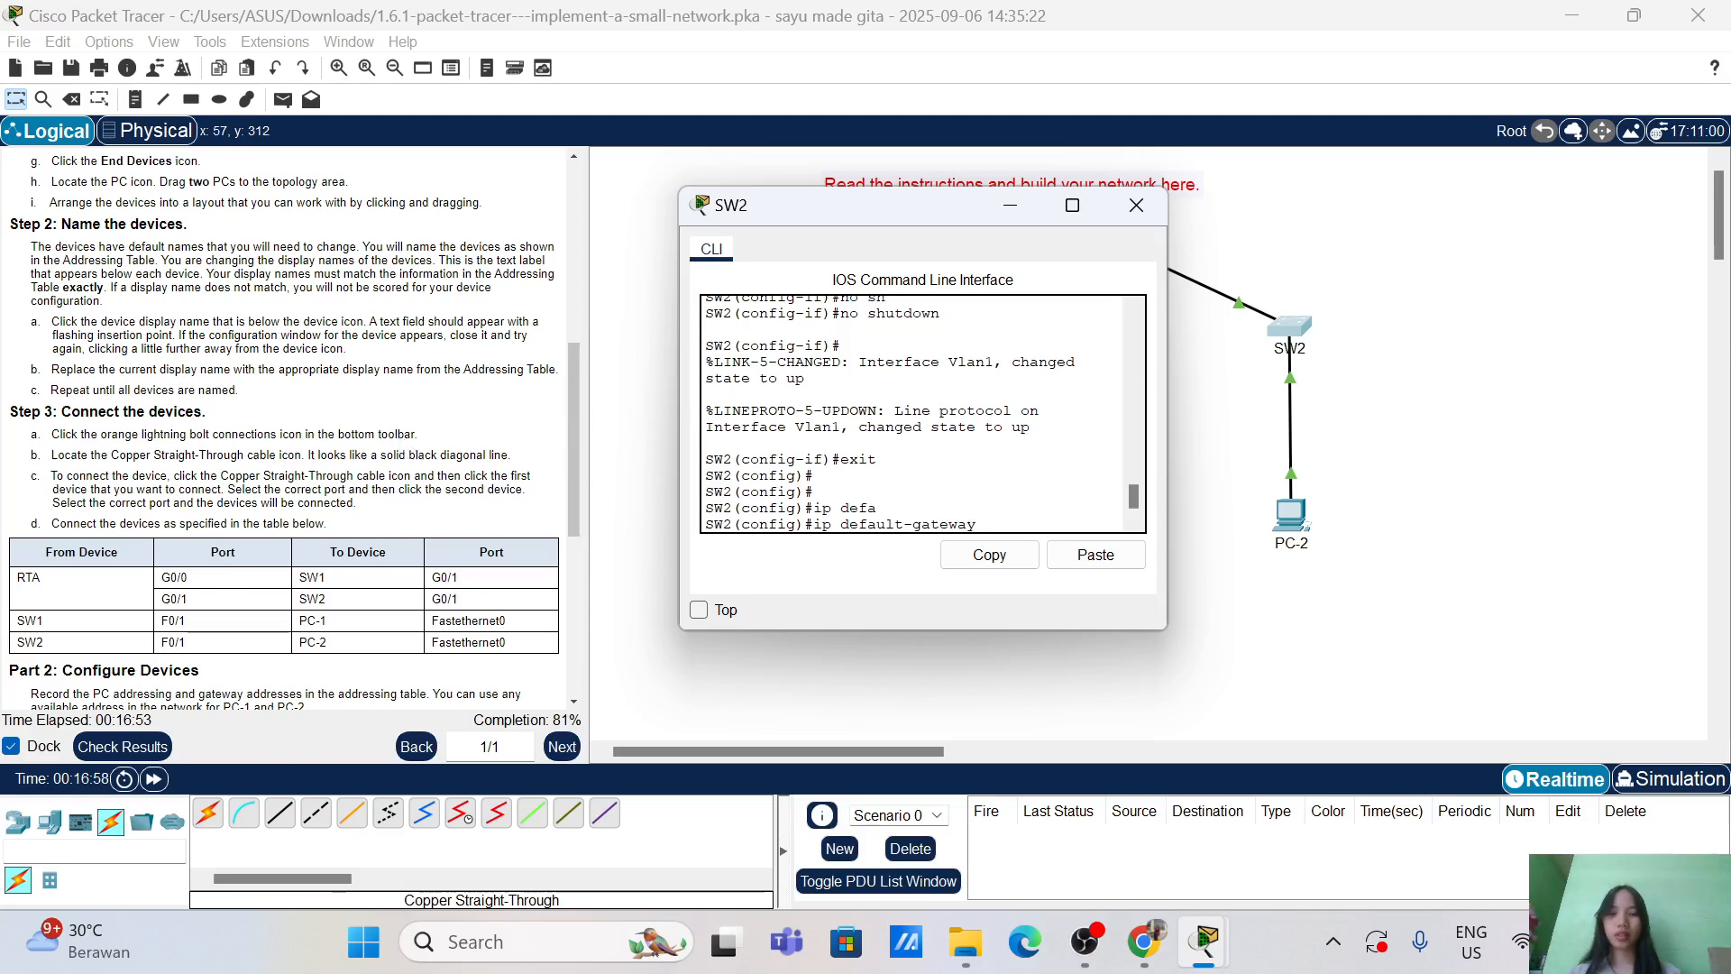
pyautogui.write('10.10.20.1')
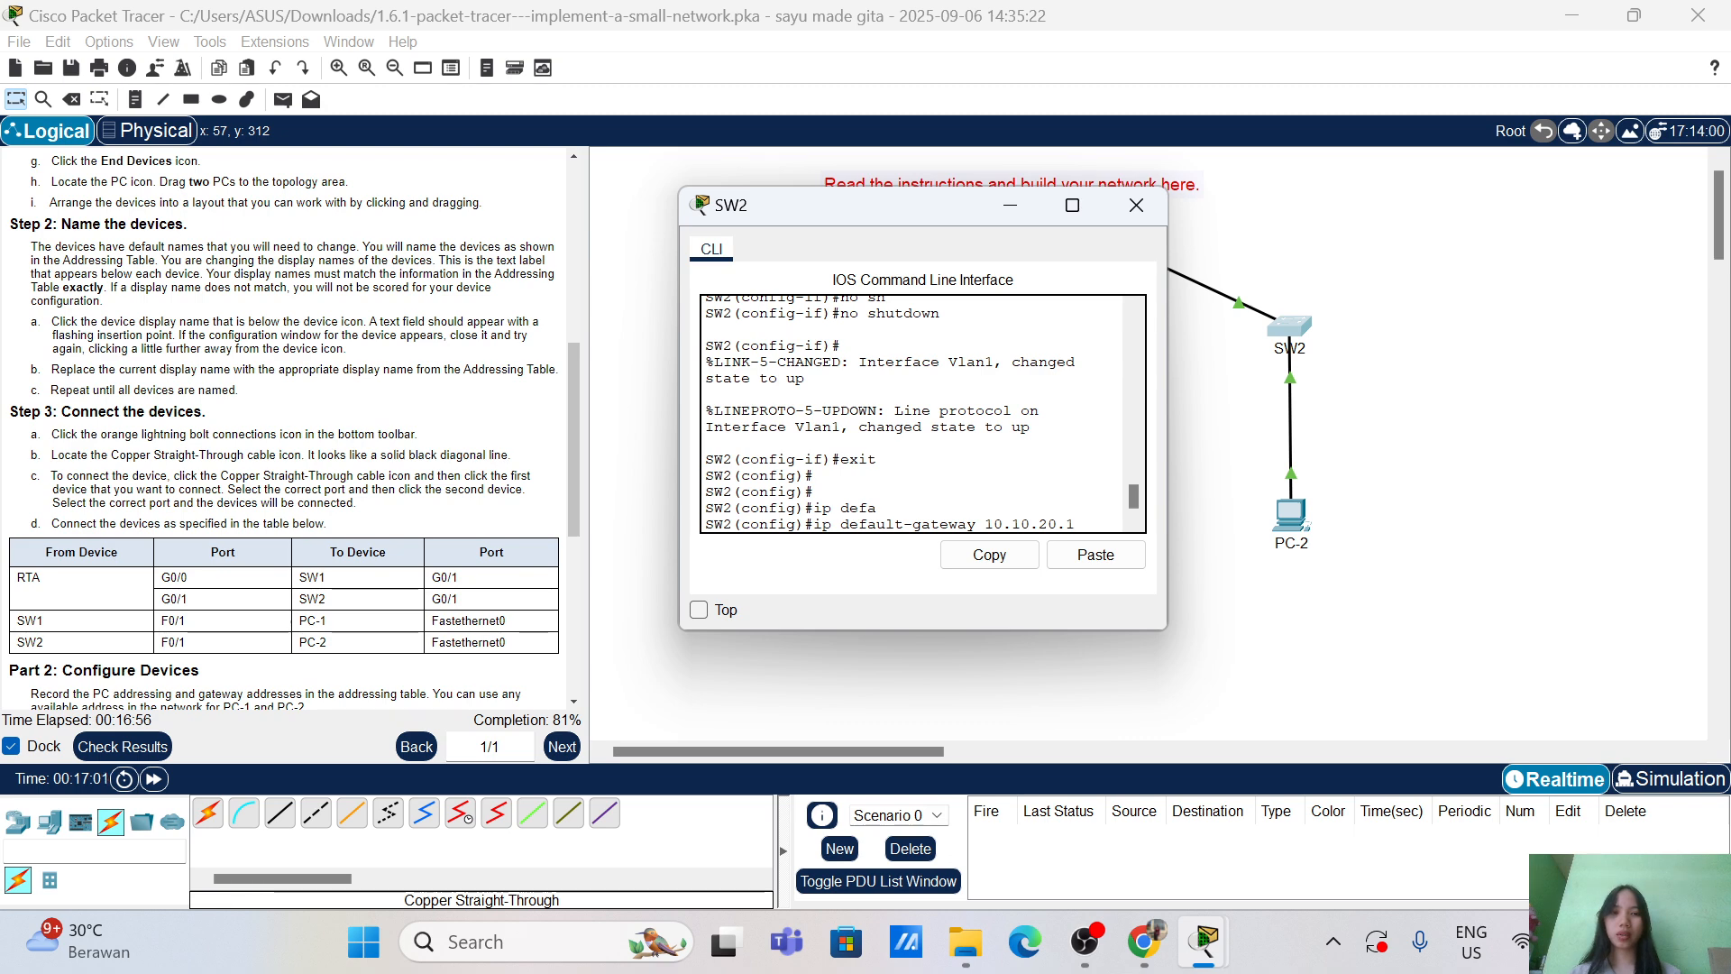
pyautogui.press('Return')
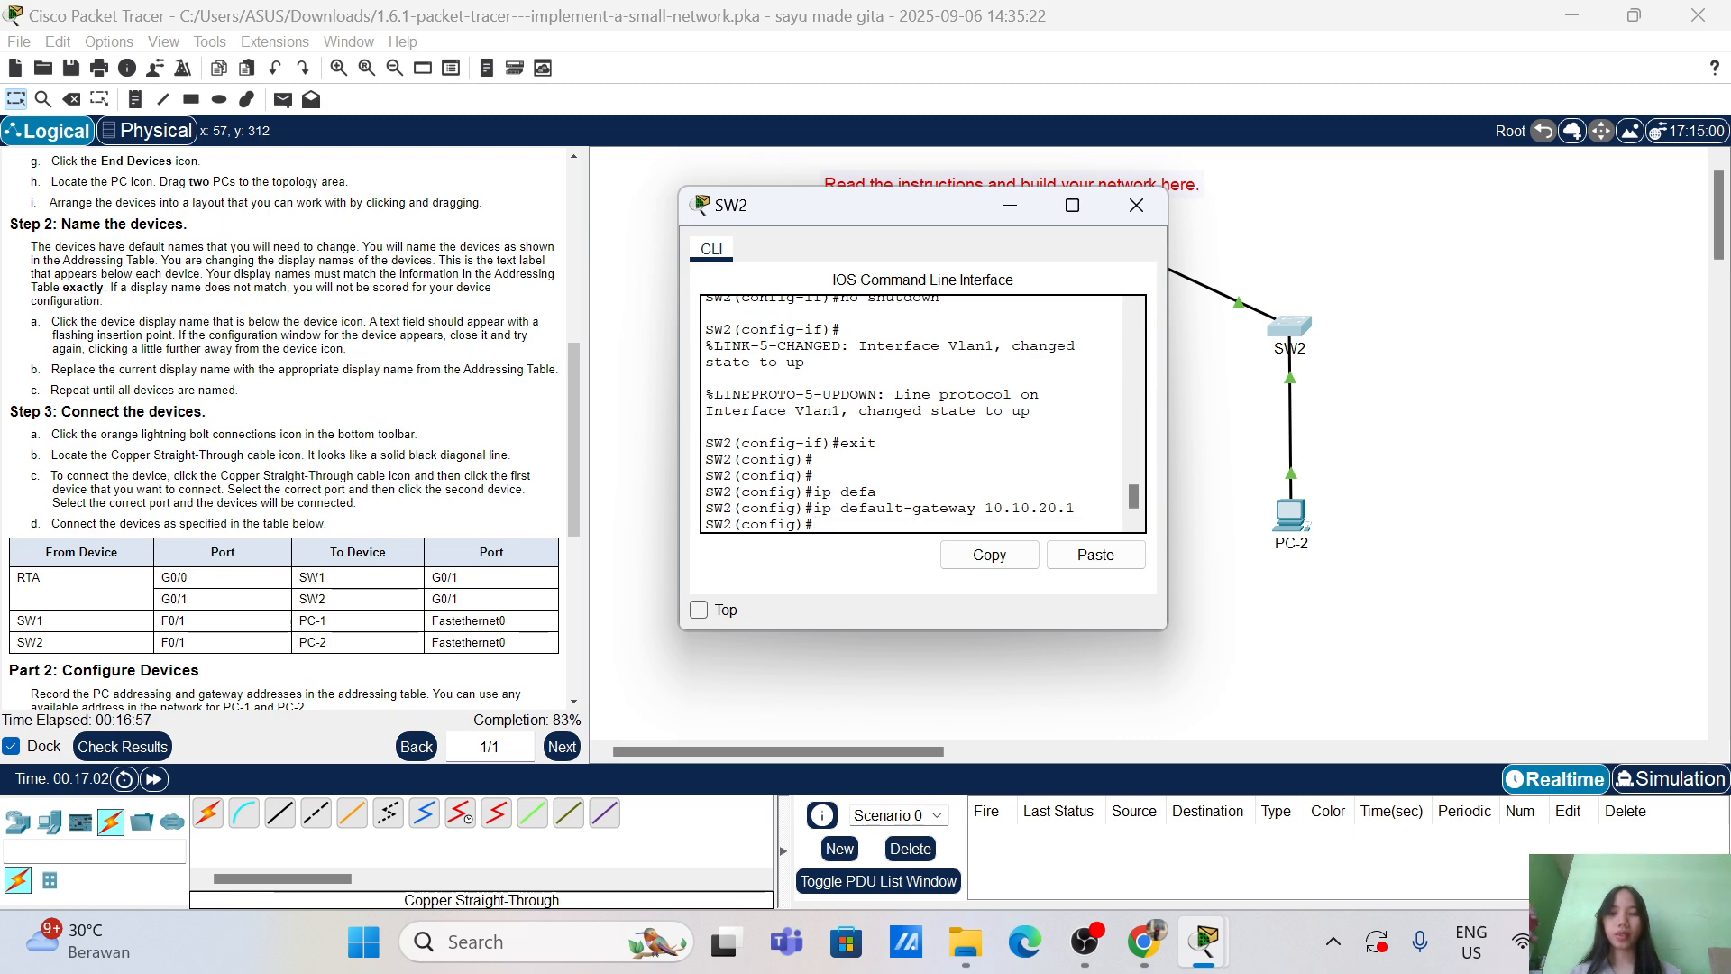
pyautogui.write('end')
pyautogui.press('Return')
pyautogui.press('Return')
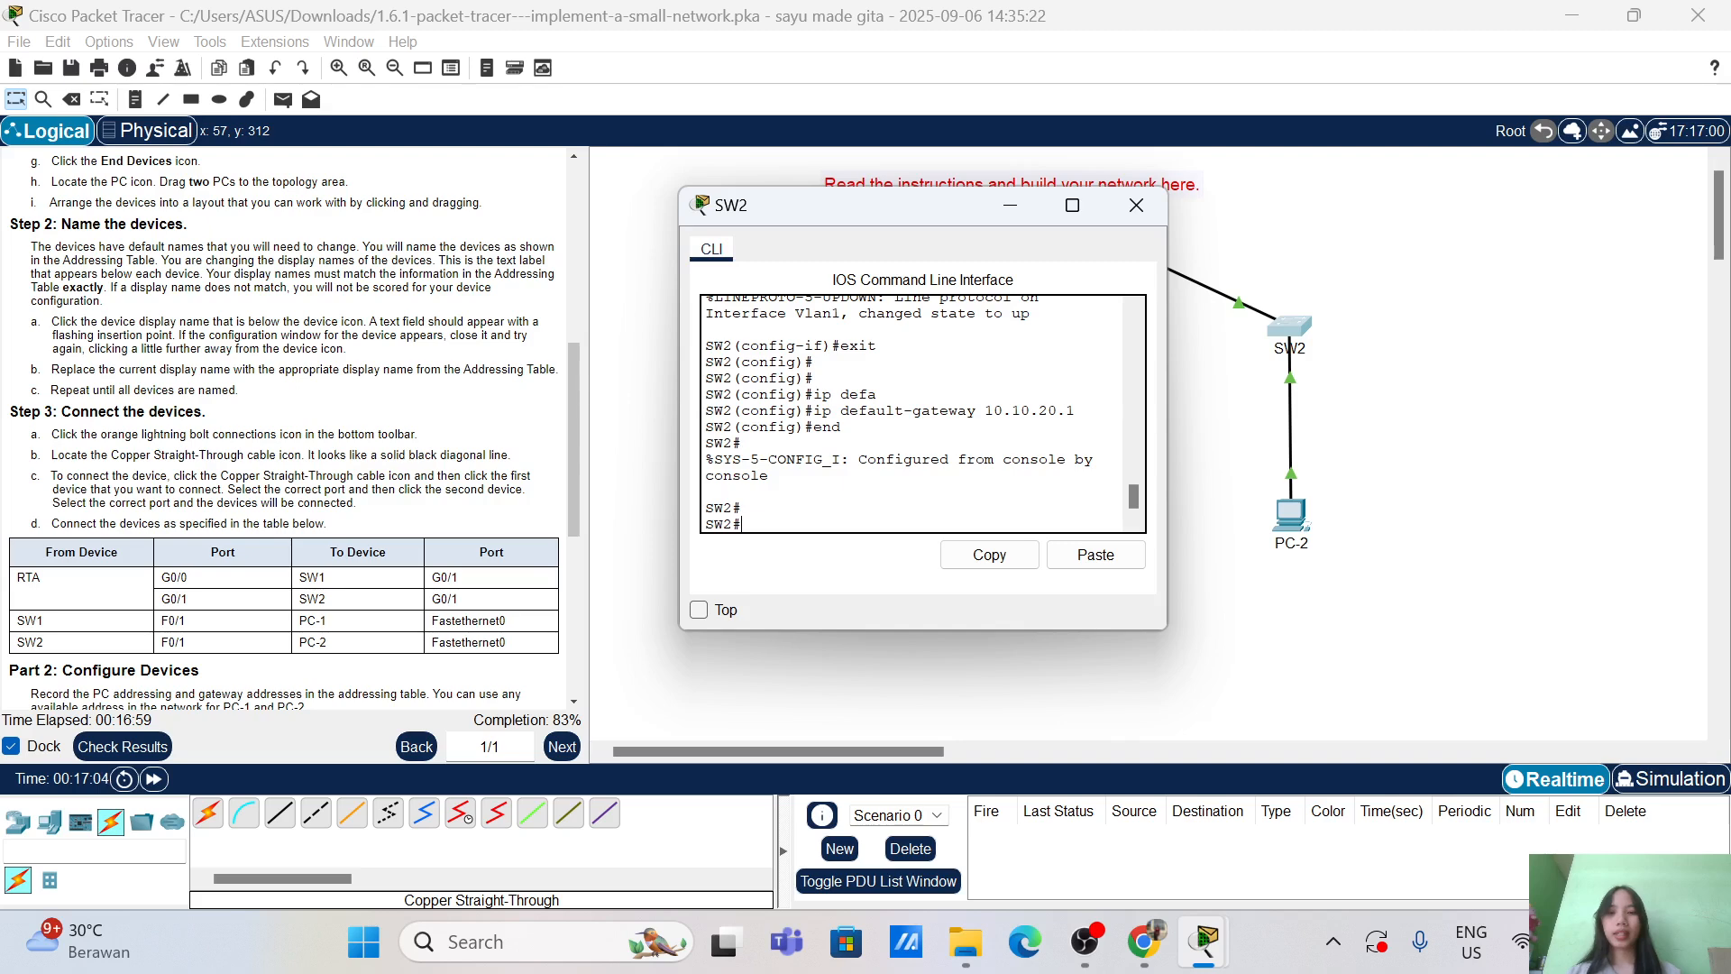
# Step: Copy SW2's running-config to startup-config
pyautogui.write('c')
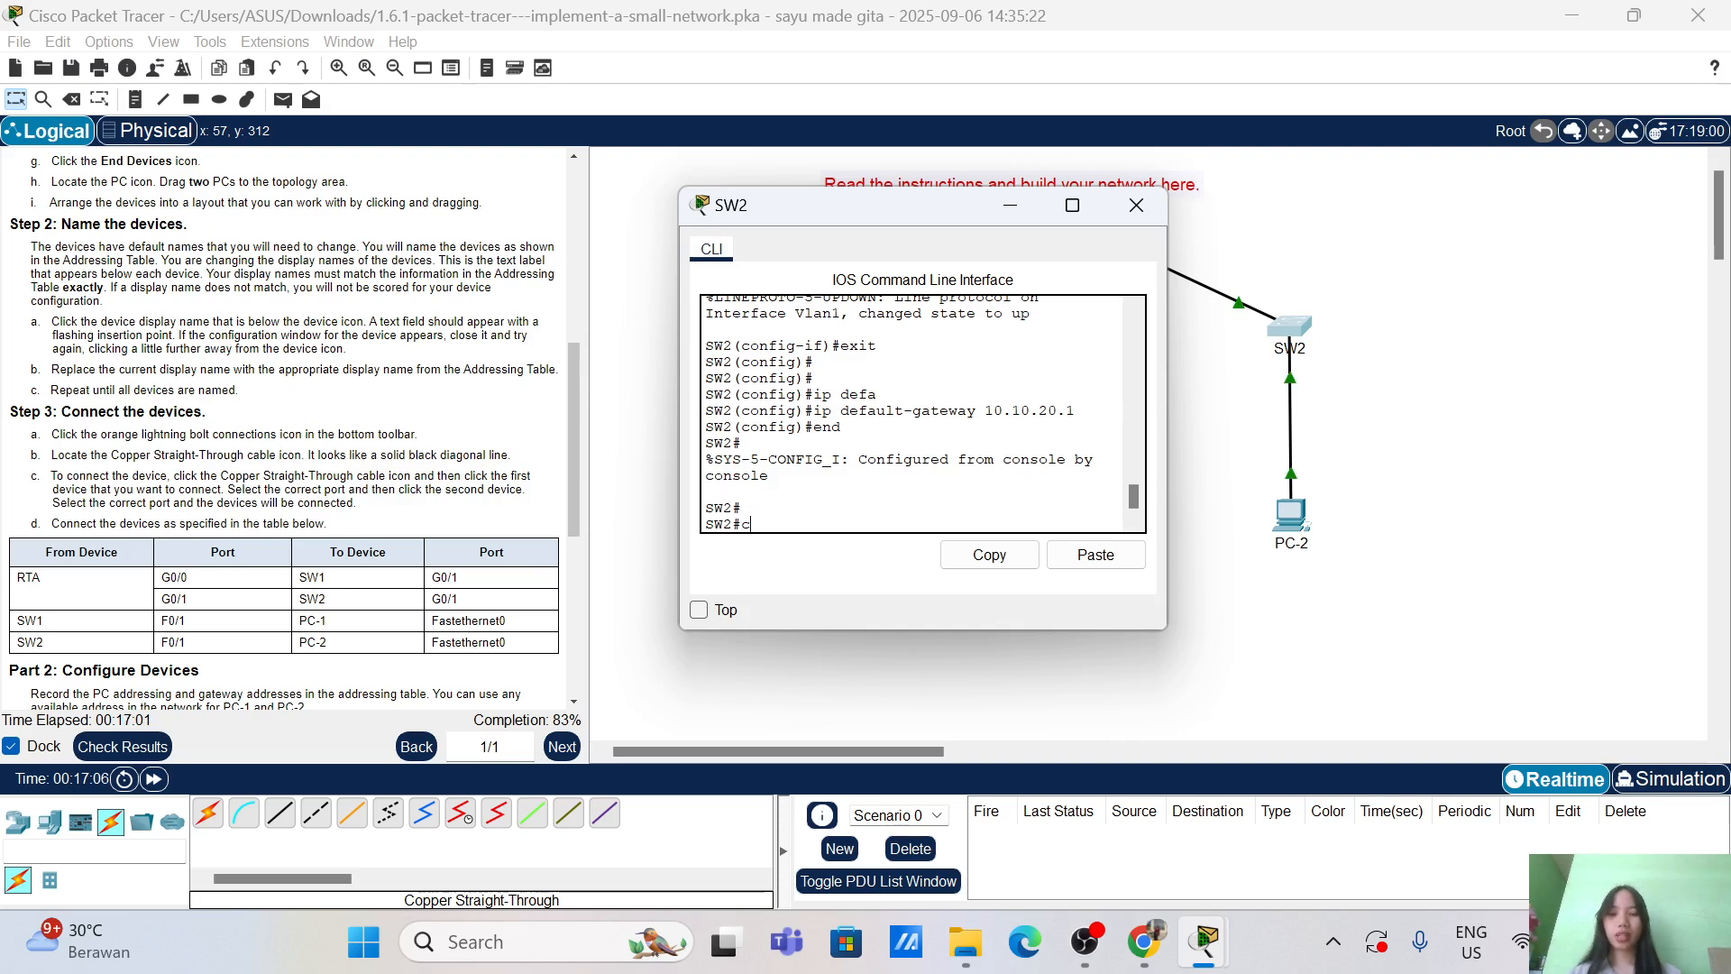
pyautogui.write('opy run')
pyautogui.press('Tab')
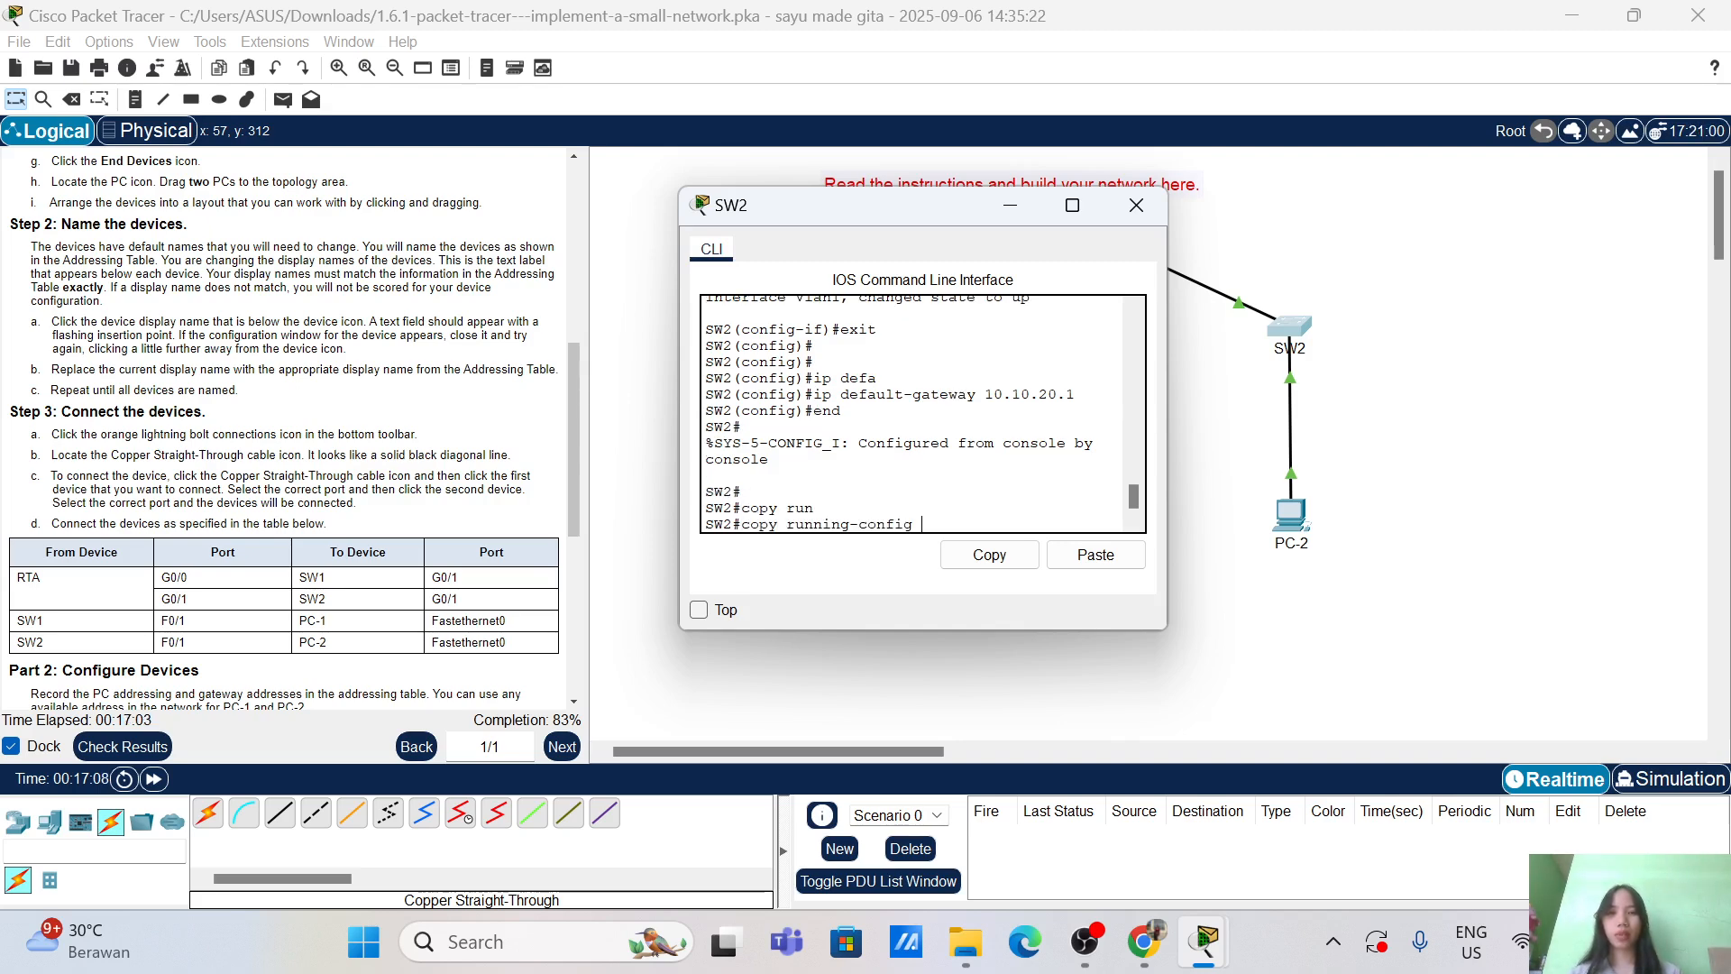
pyautogui.write('startup-config')
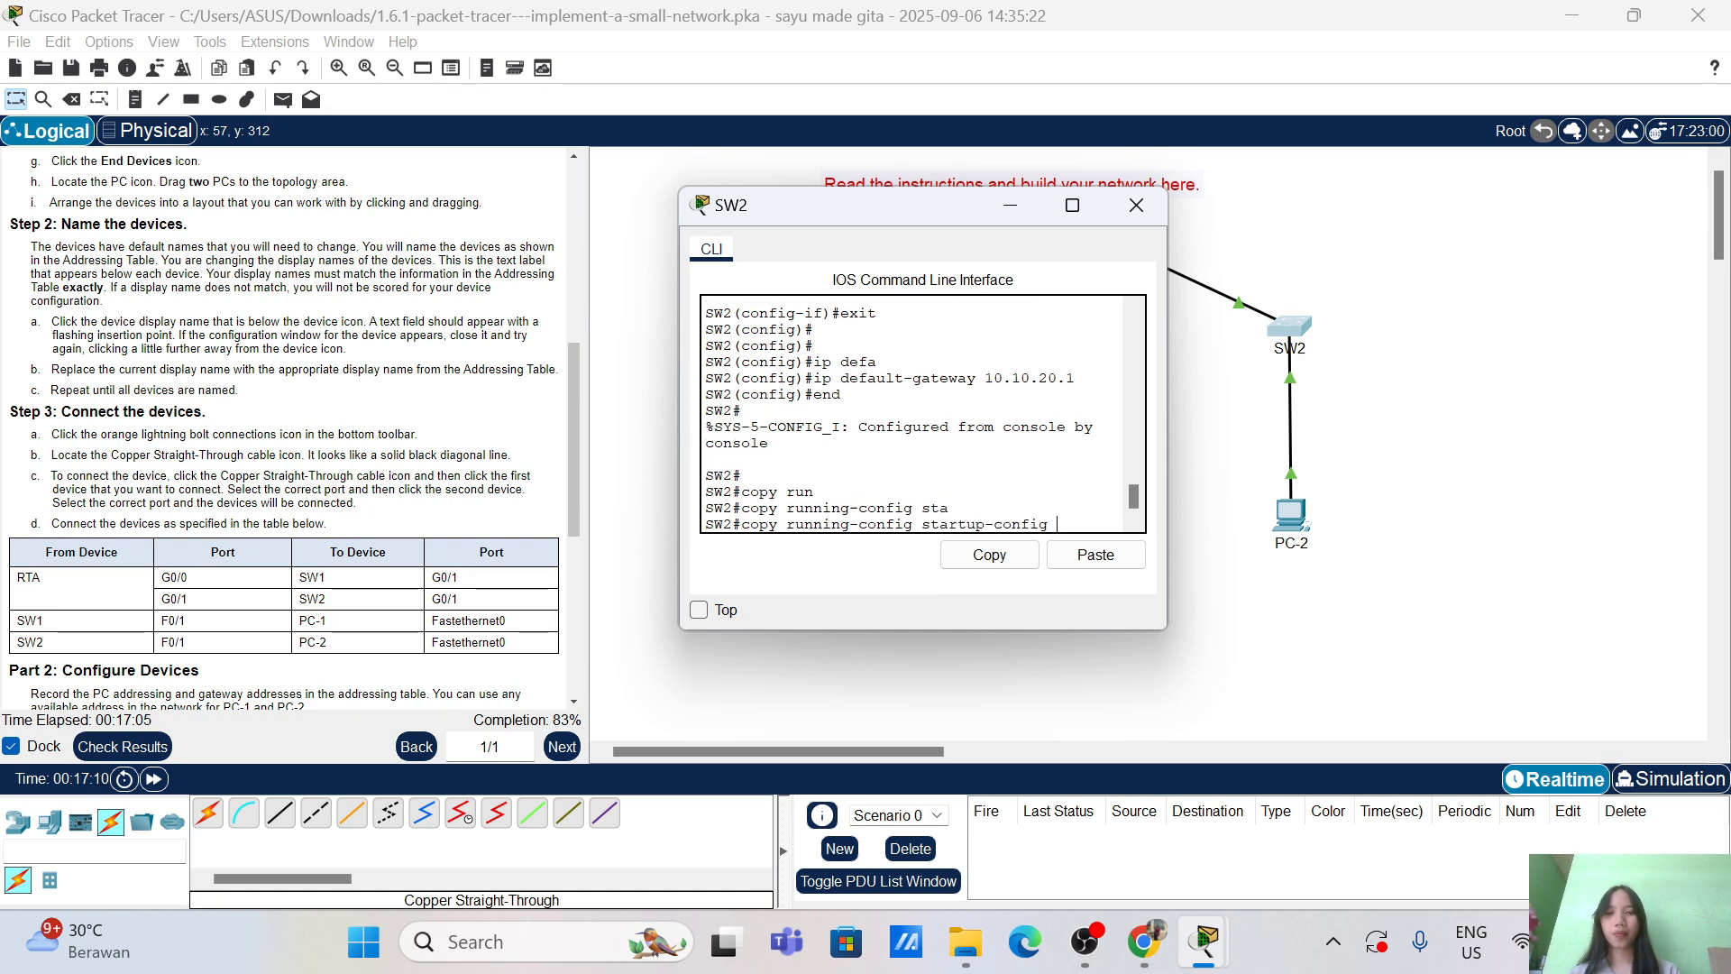
pyautogui.press('Tab')
pyautogui.press('Return')
pyautogui.press('Return')
pyautogui.press('Return')
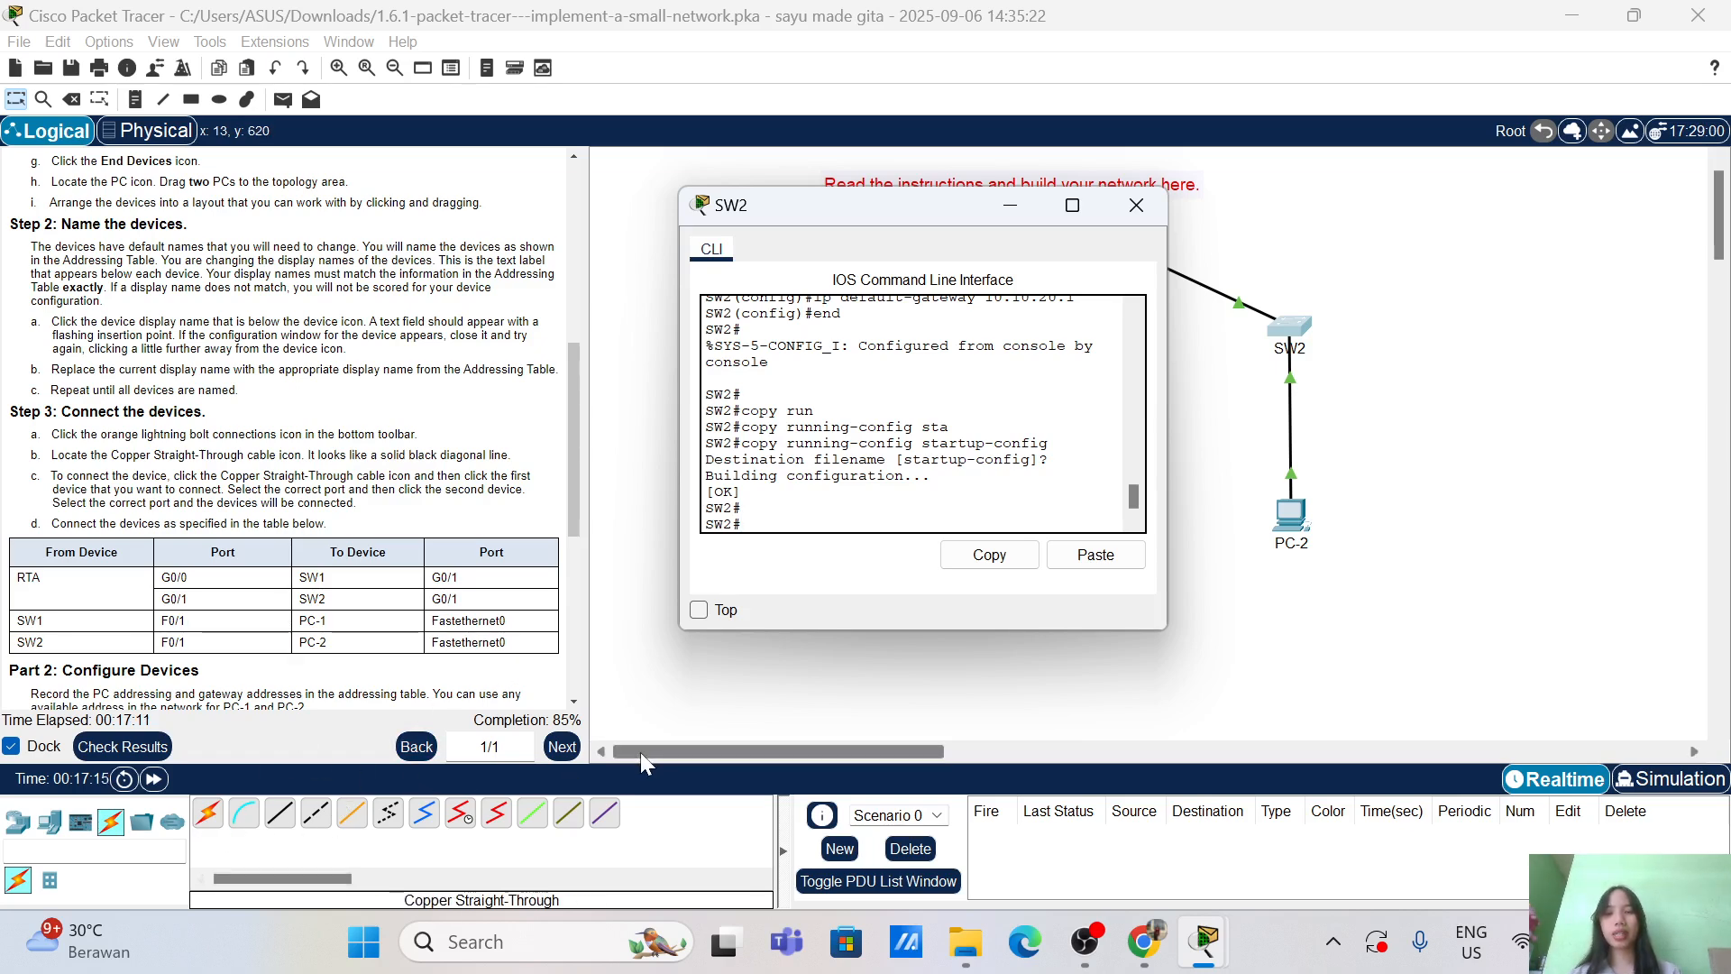
# Step: Review the 42/49 assessment items in Activity Results, then close the window
pyautogui.click(122, 747)
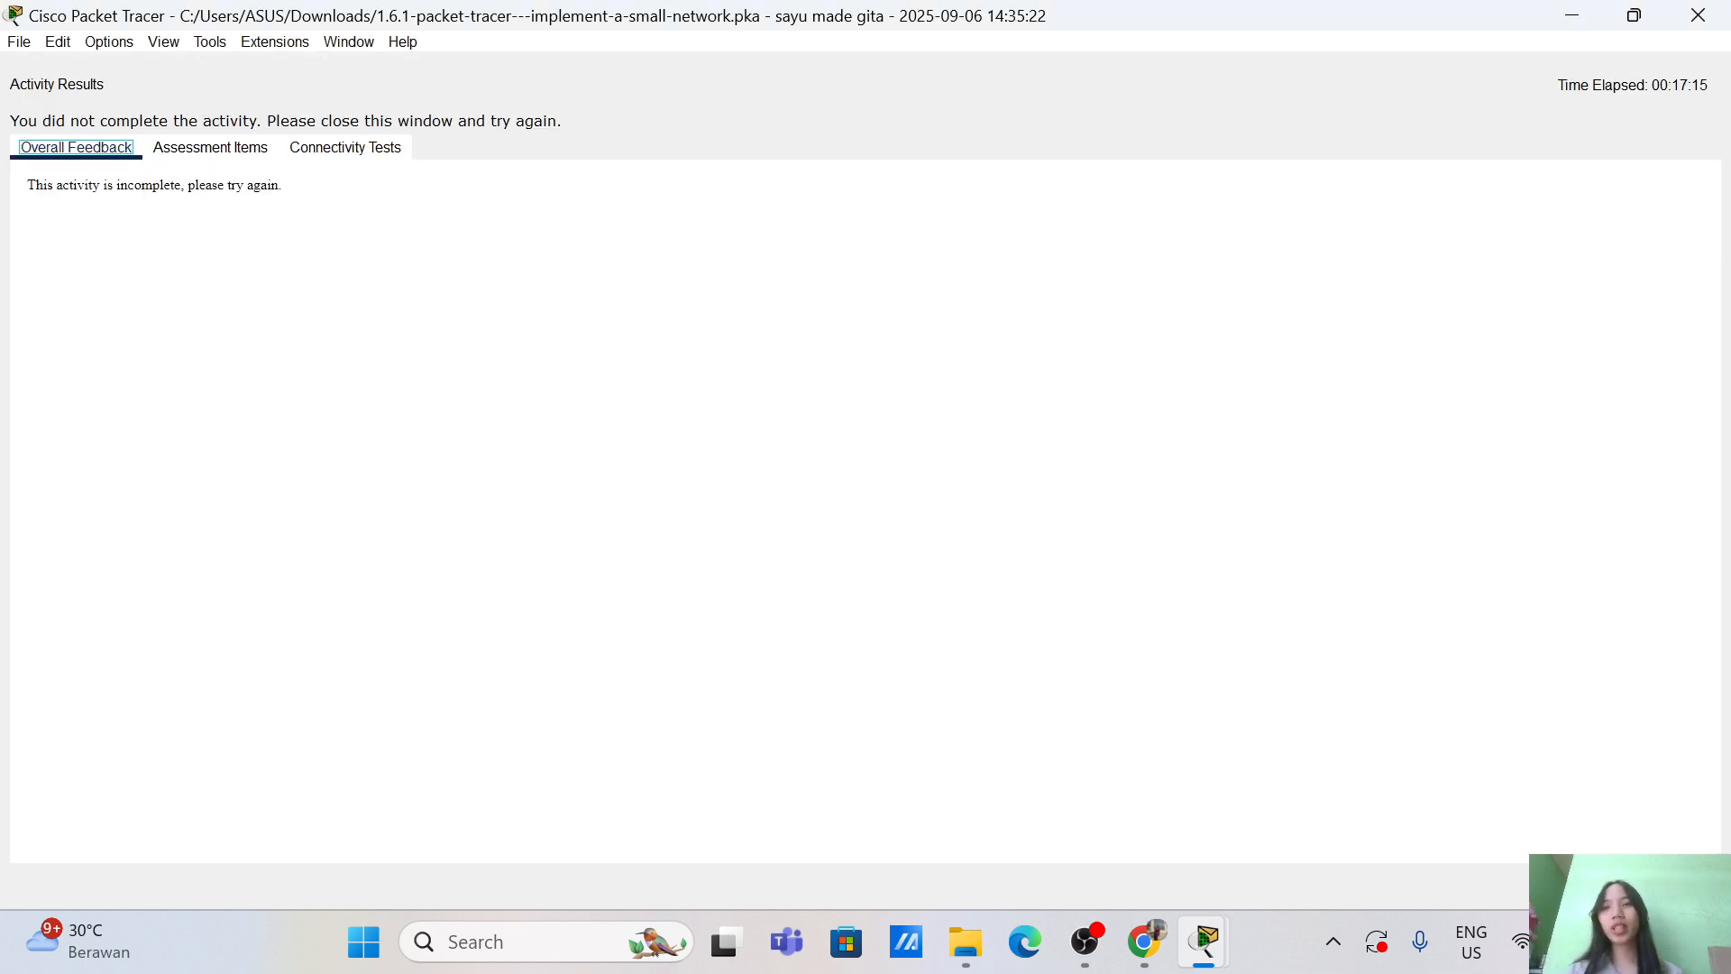
pyautogui.click(236, 148)
pyautogui.scroll(-3, 415, 556)
pyautogui.scroll(-12, 415, 557)
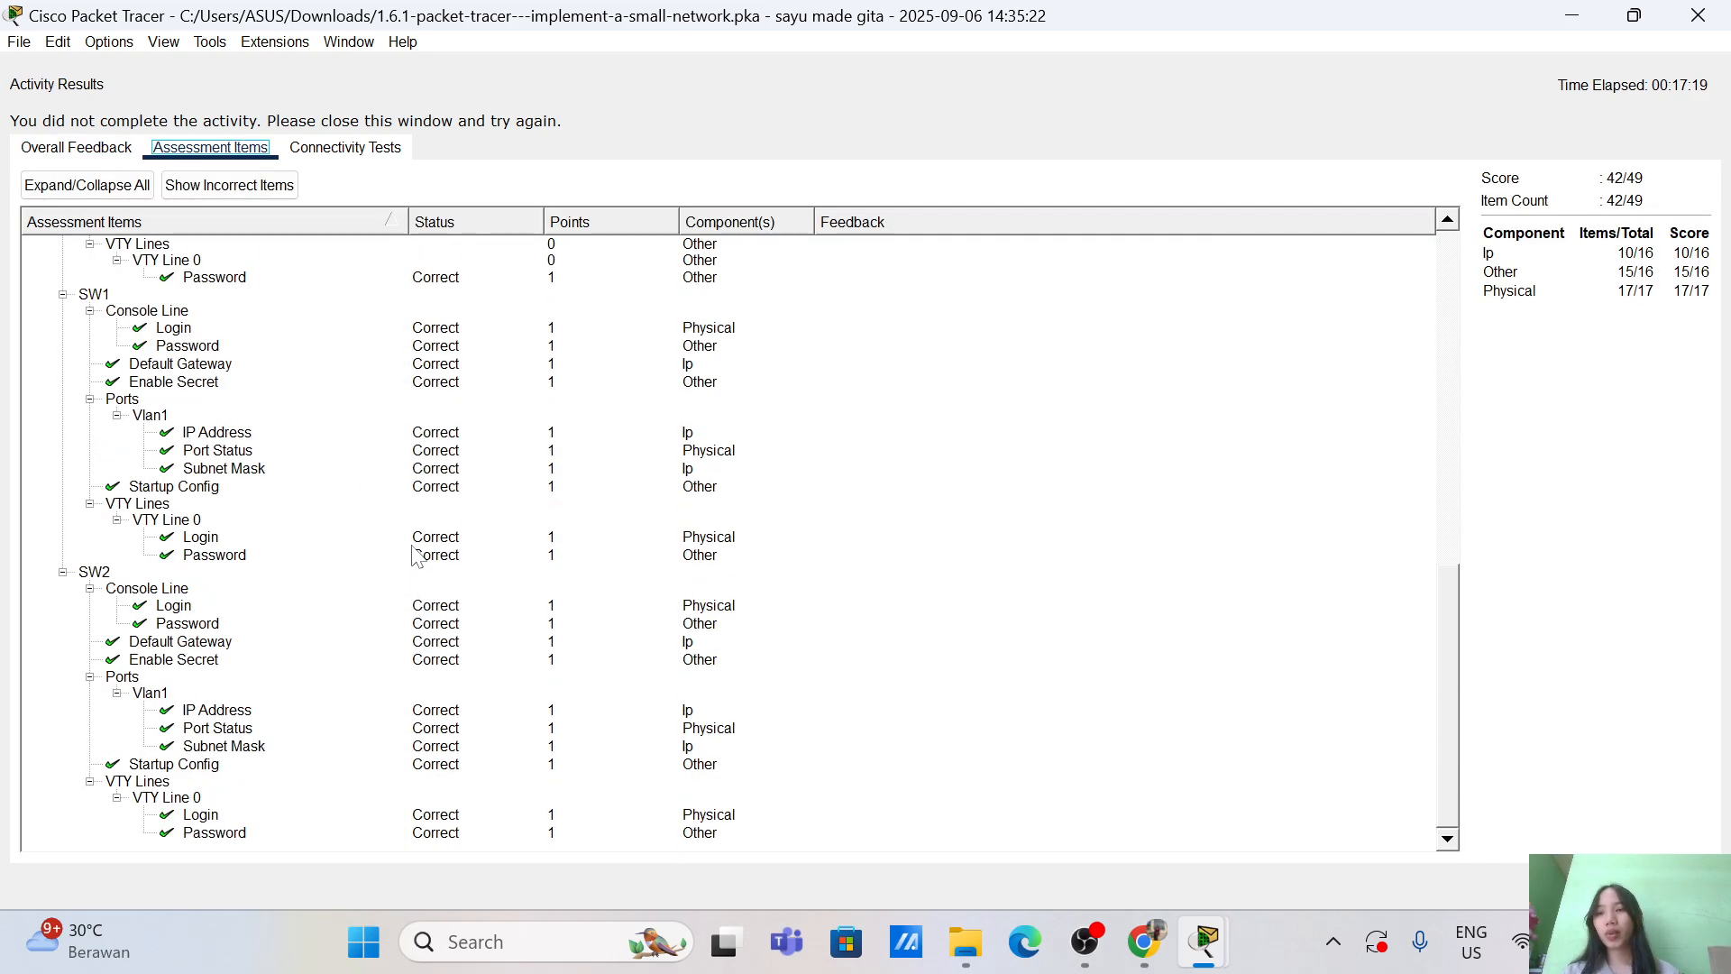
pyautogui.scroll(15, 415, 556)
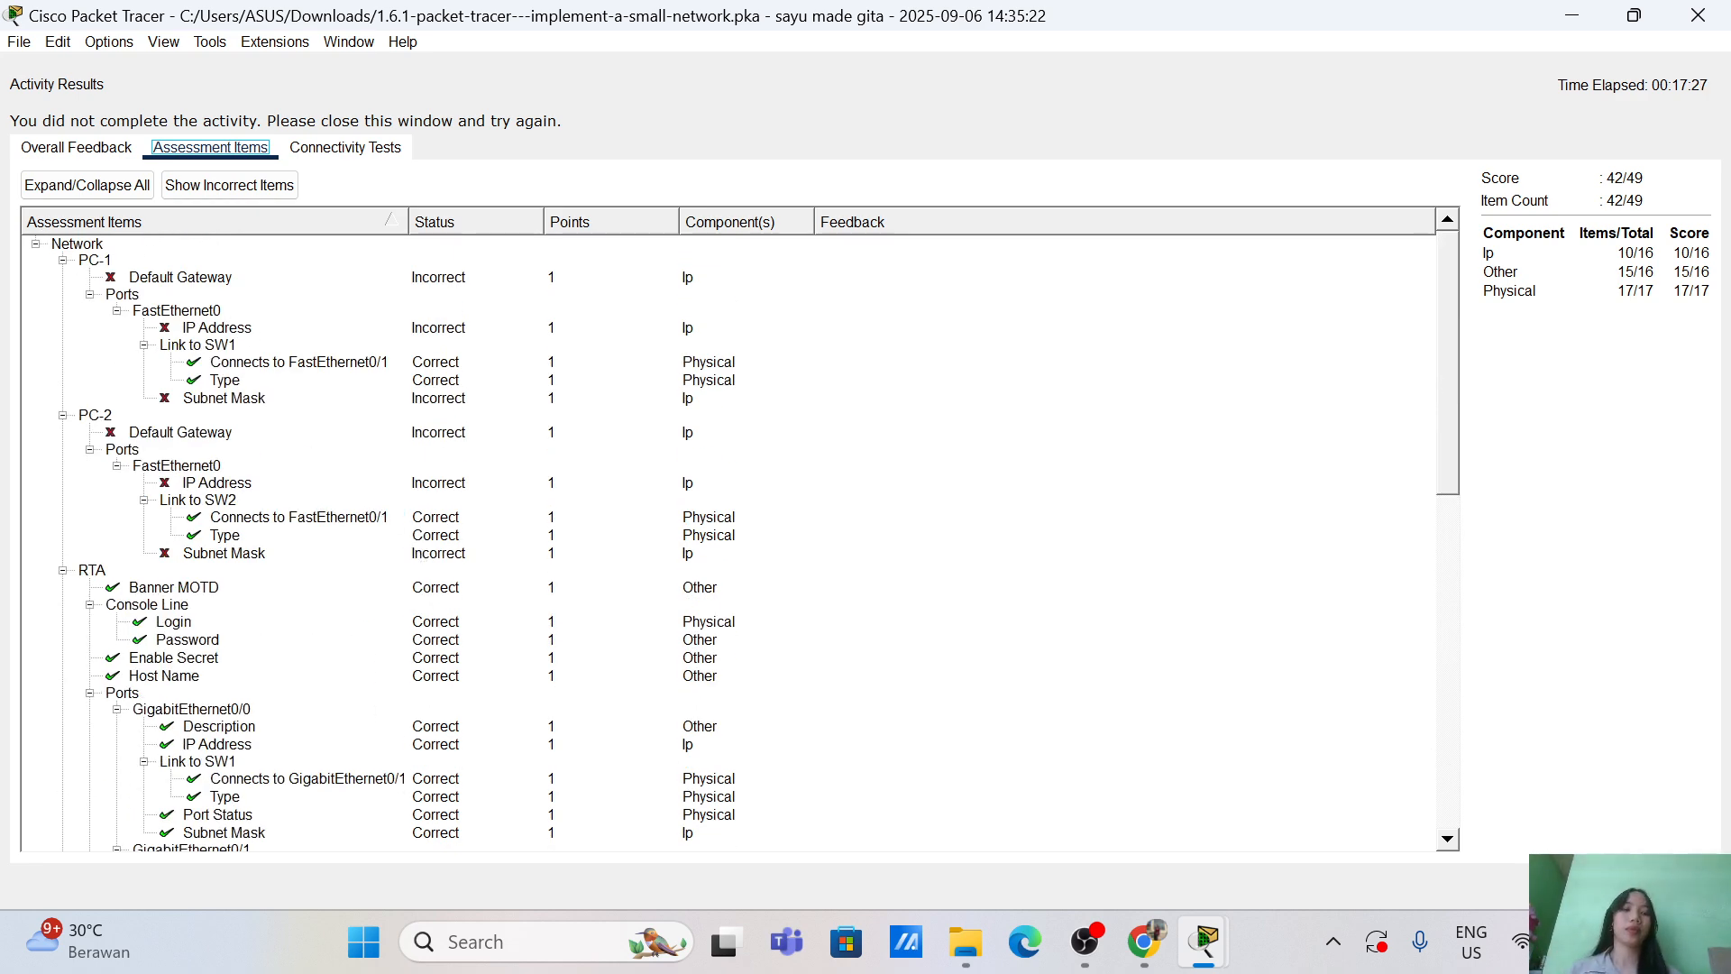
pyautogui.click(1679, 885)
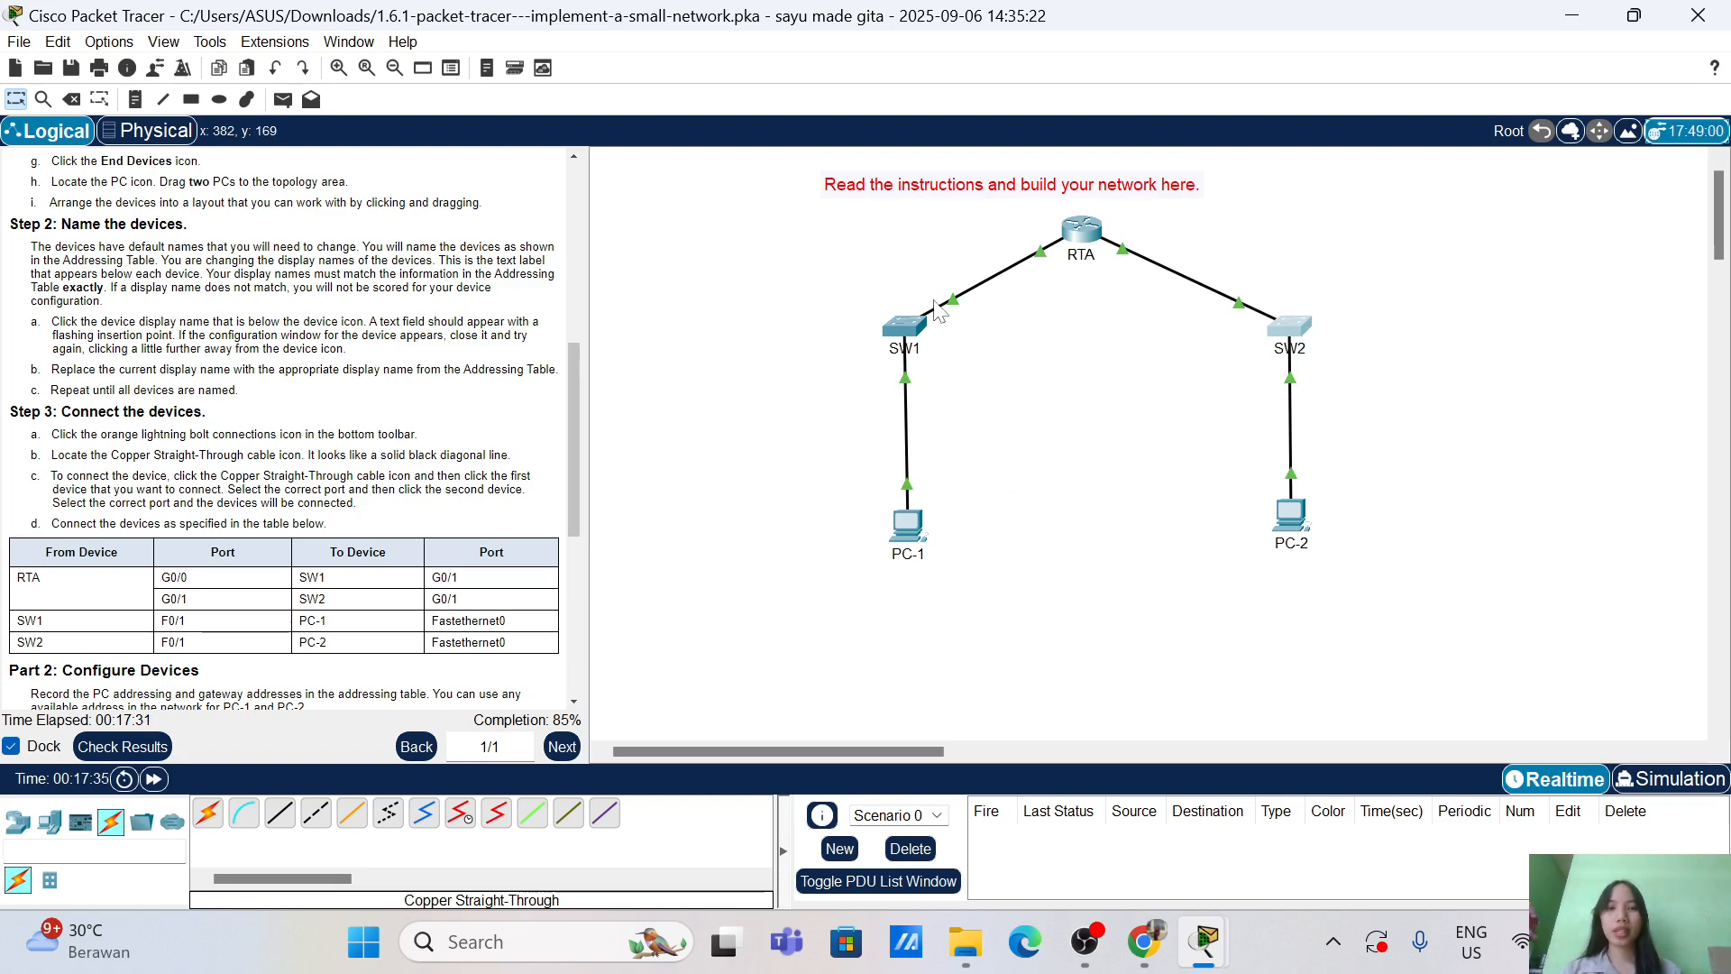
# Step: Open PC-1's Desktop IP Configuration and position its window beside the instructions
pyautogui.click(911, 534)
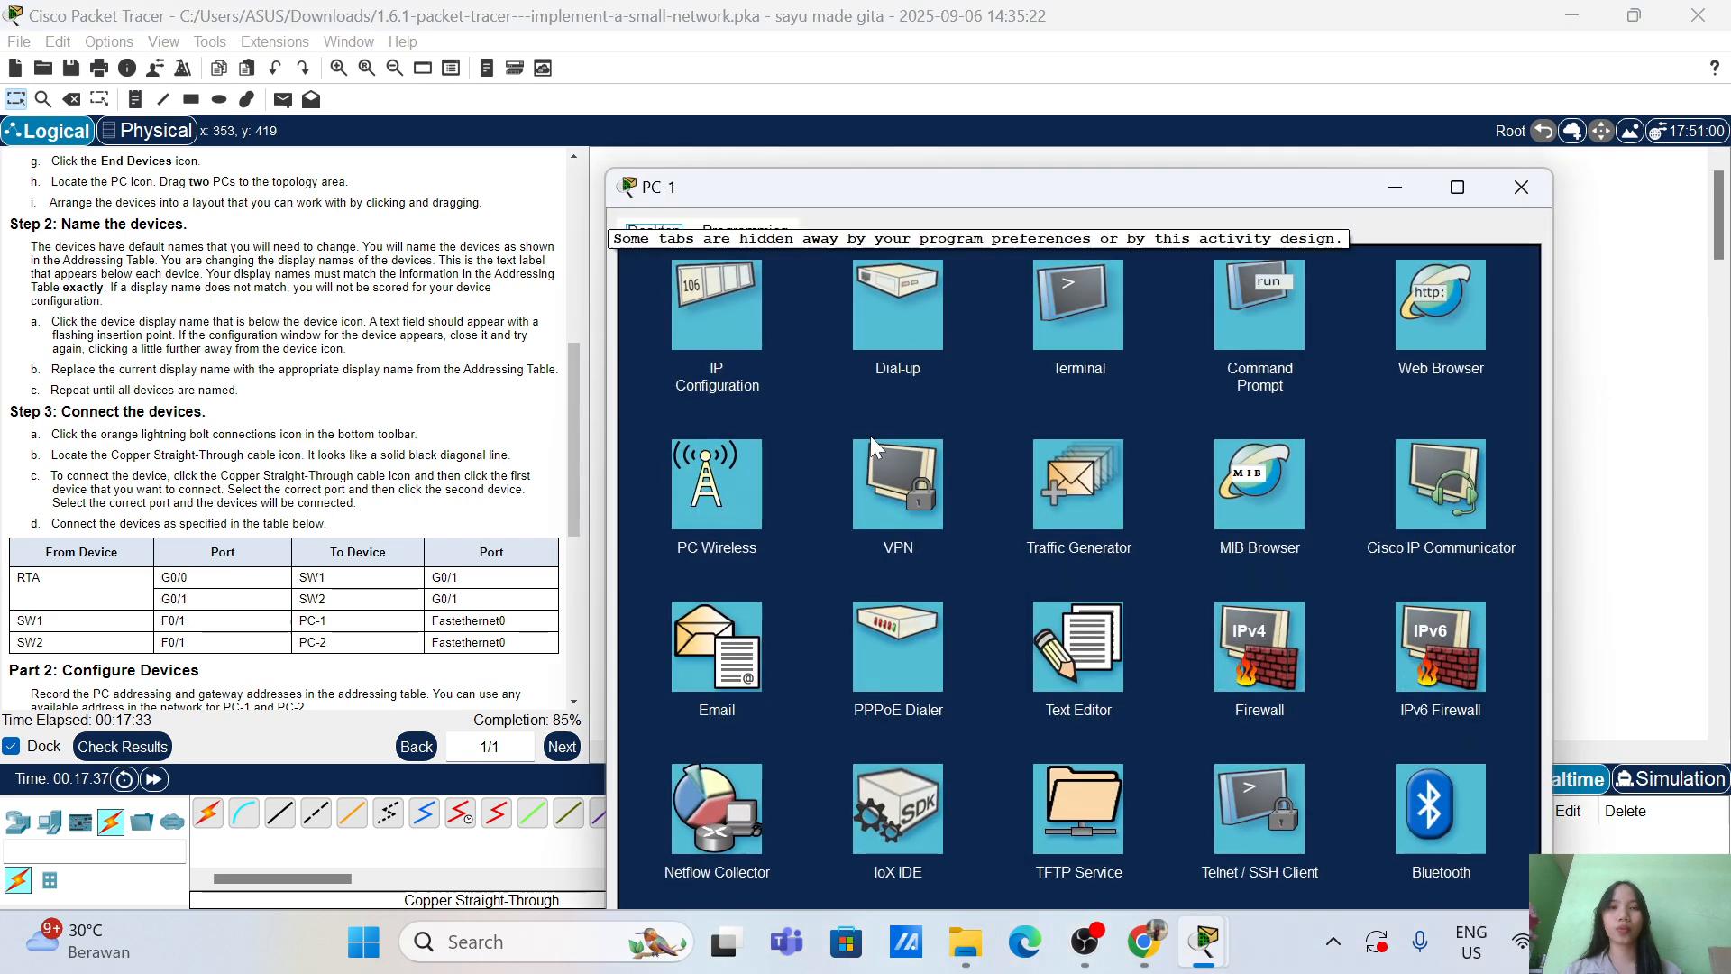
pyautogui.click(708, 291)
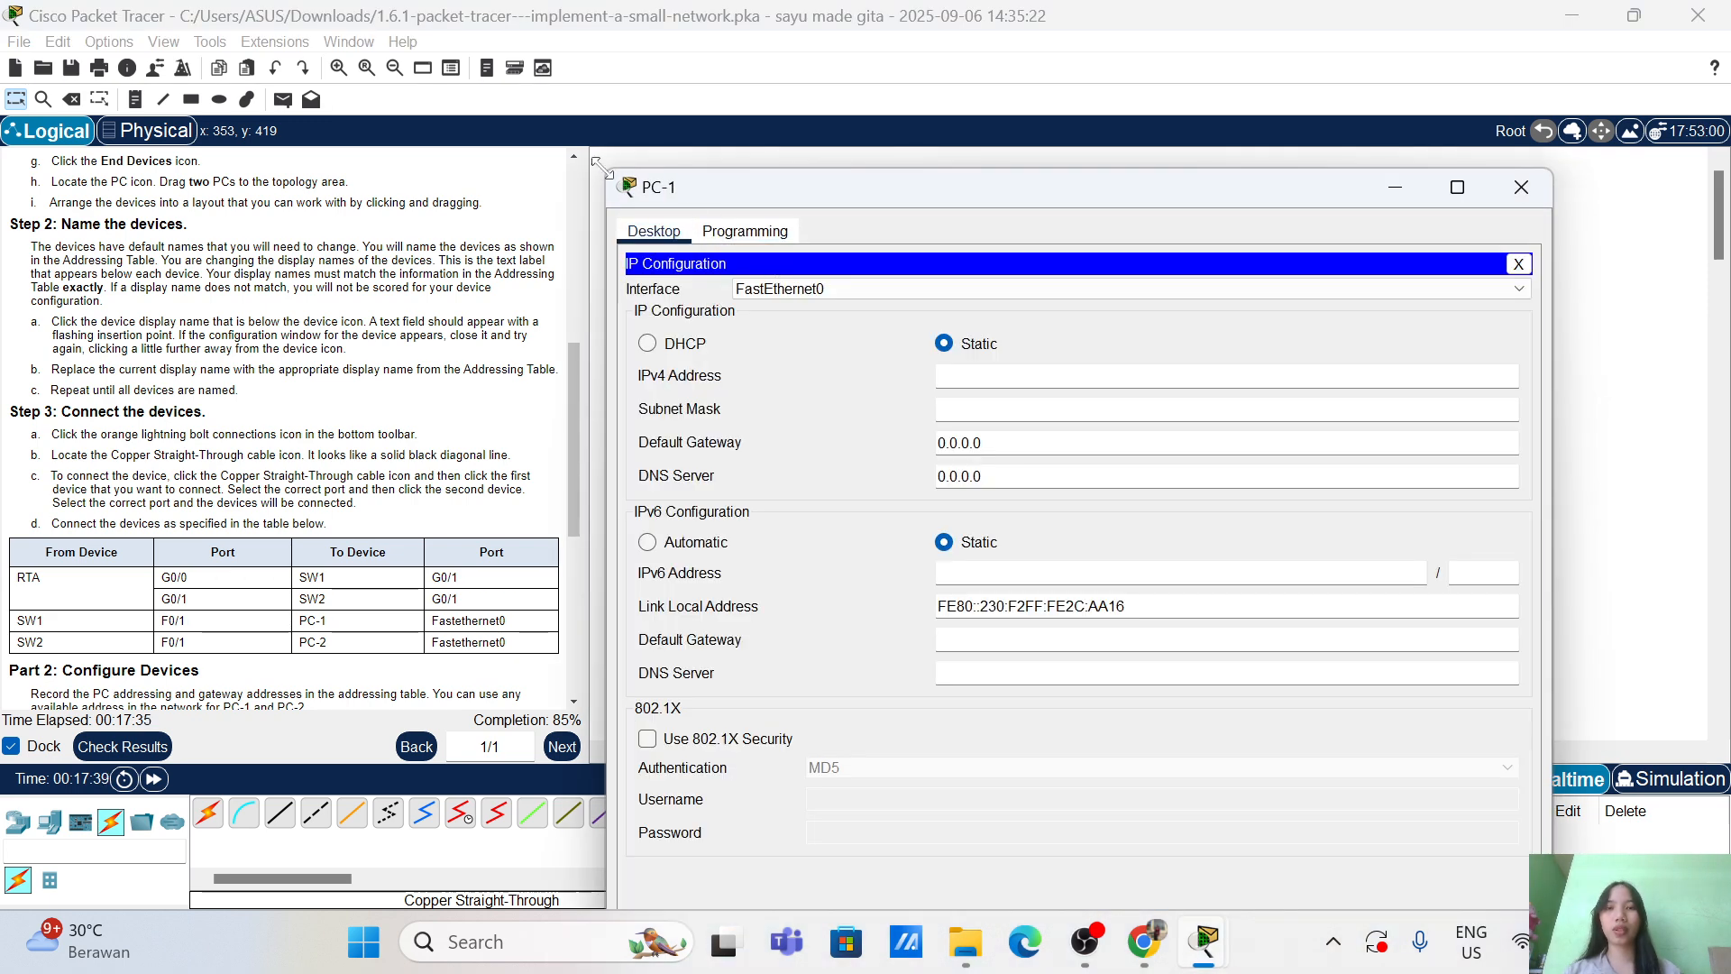
pyautogui.moveTo(606, 169); pyautogui.dragTo(843, 419)
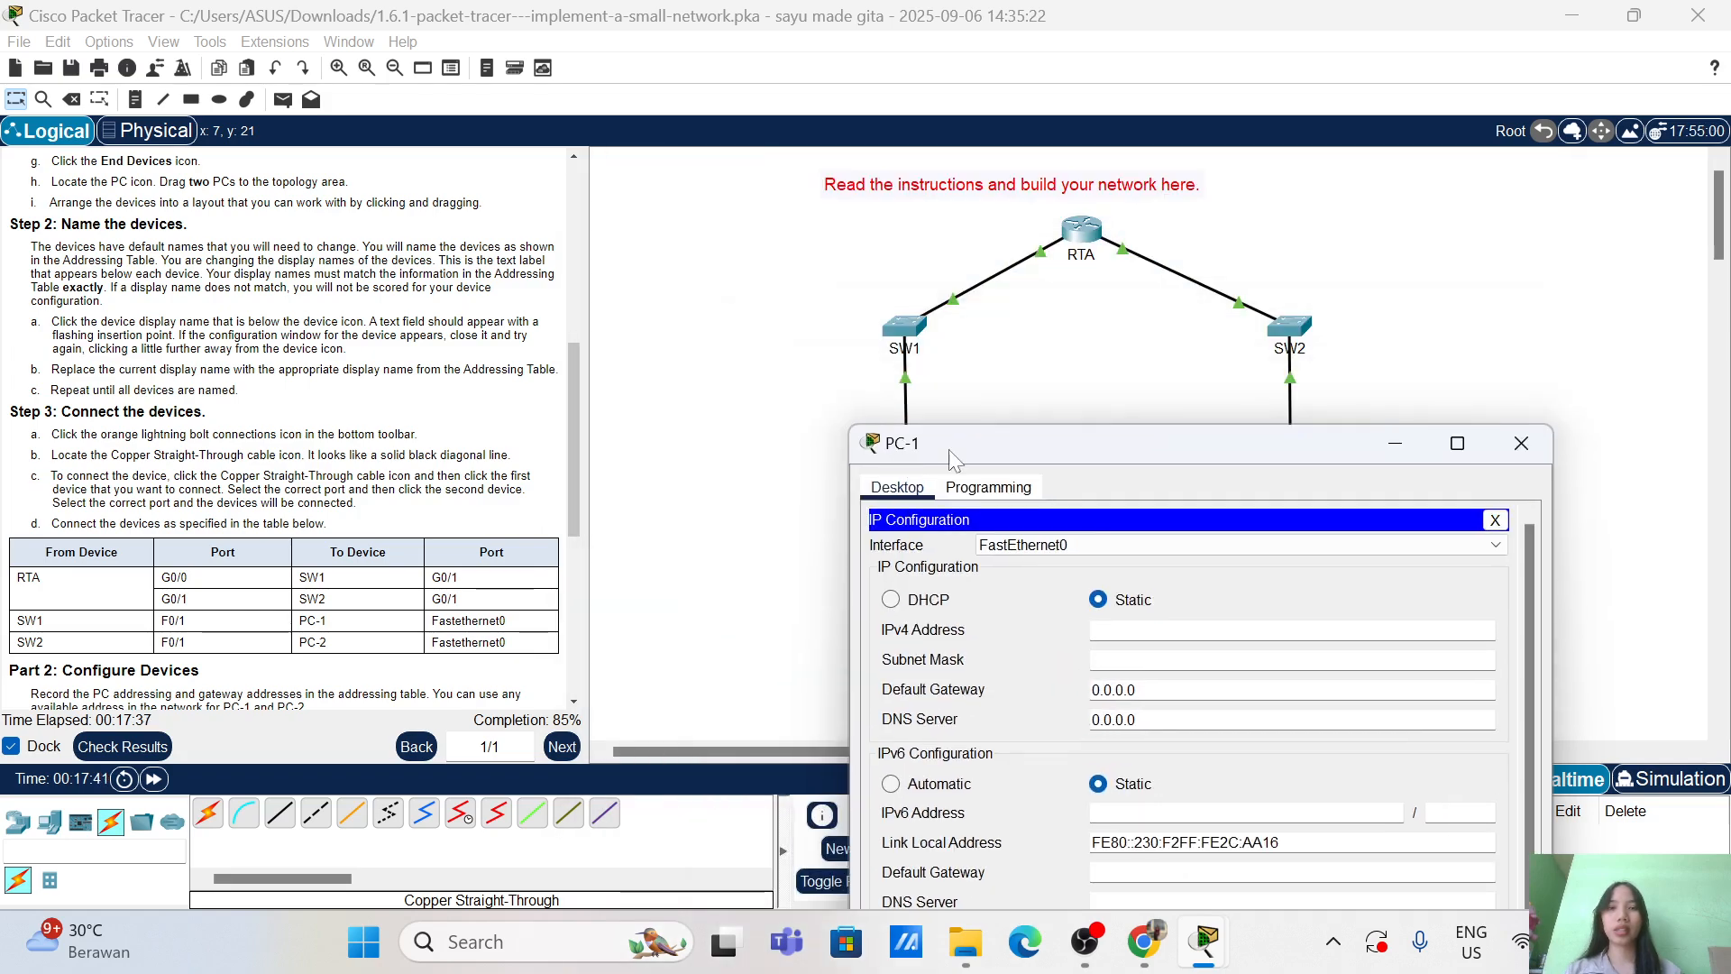
pyautogui.moveTo(1021, 441); pyautogui.dragTo(794, 217)
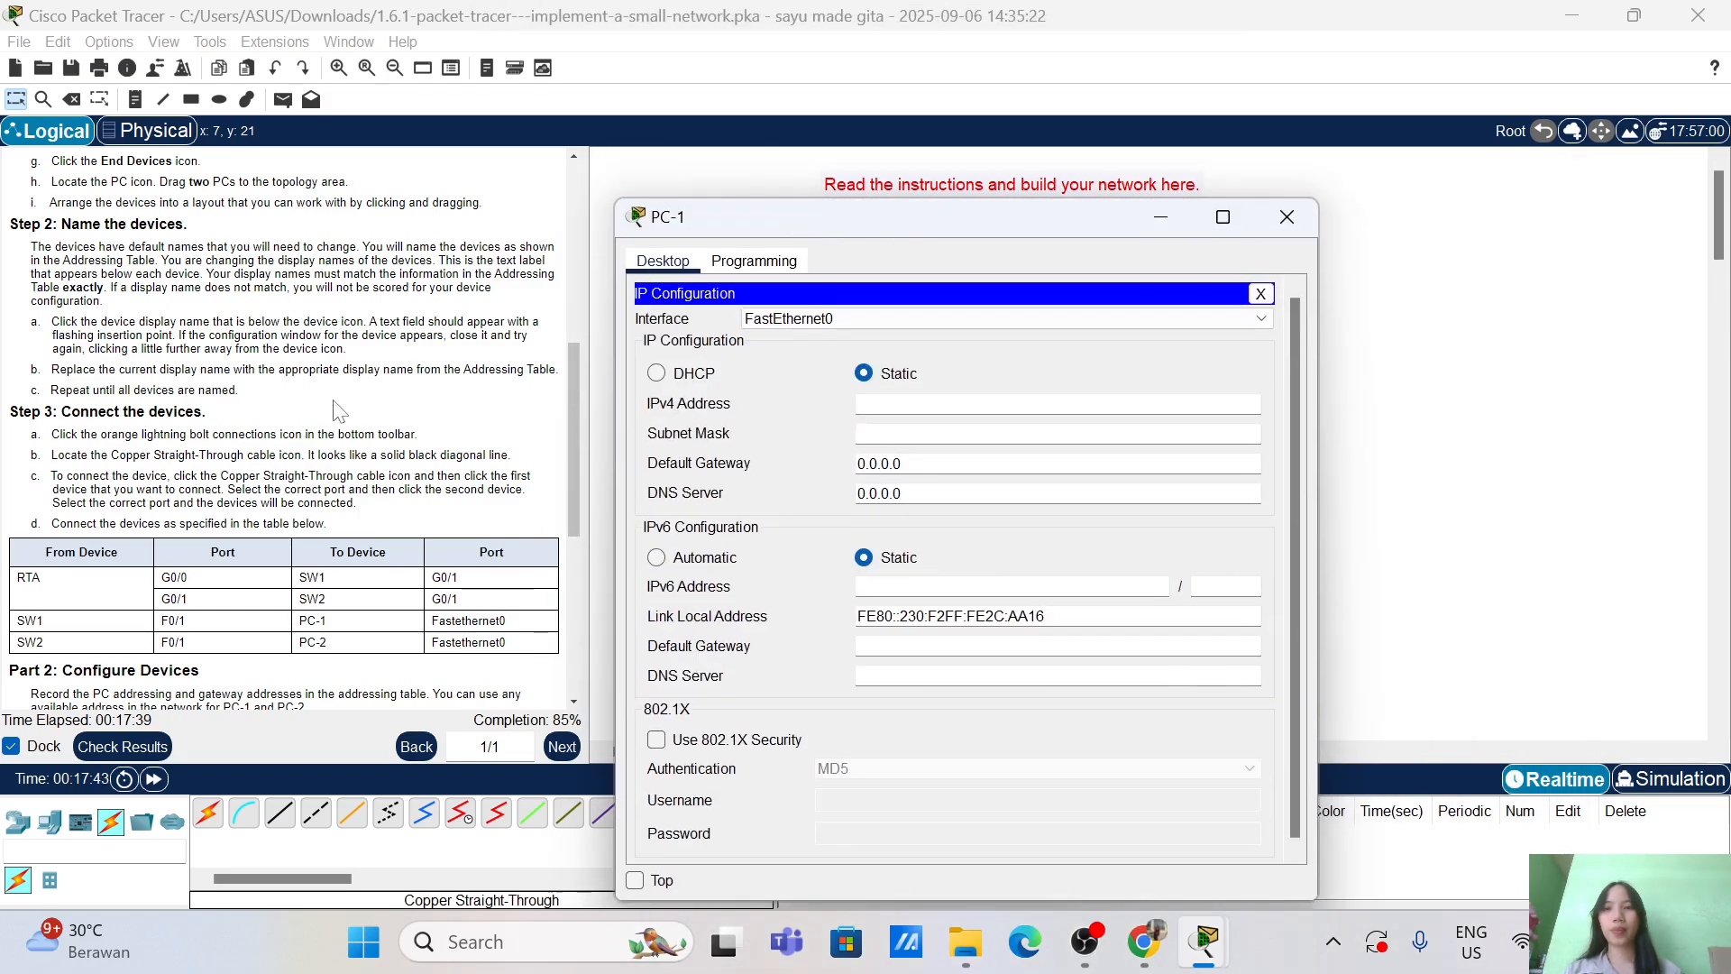
pyautogui.scroll(-8, 341, 411)
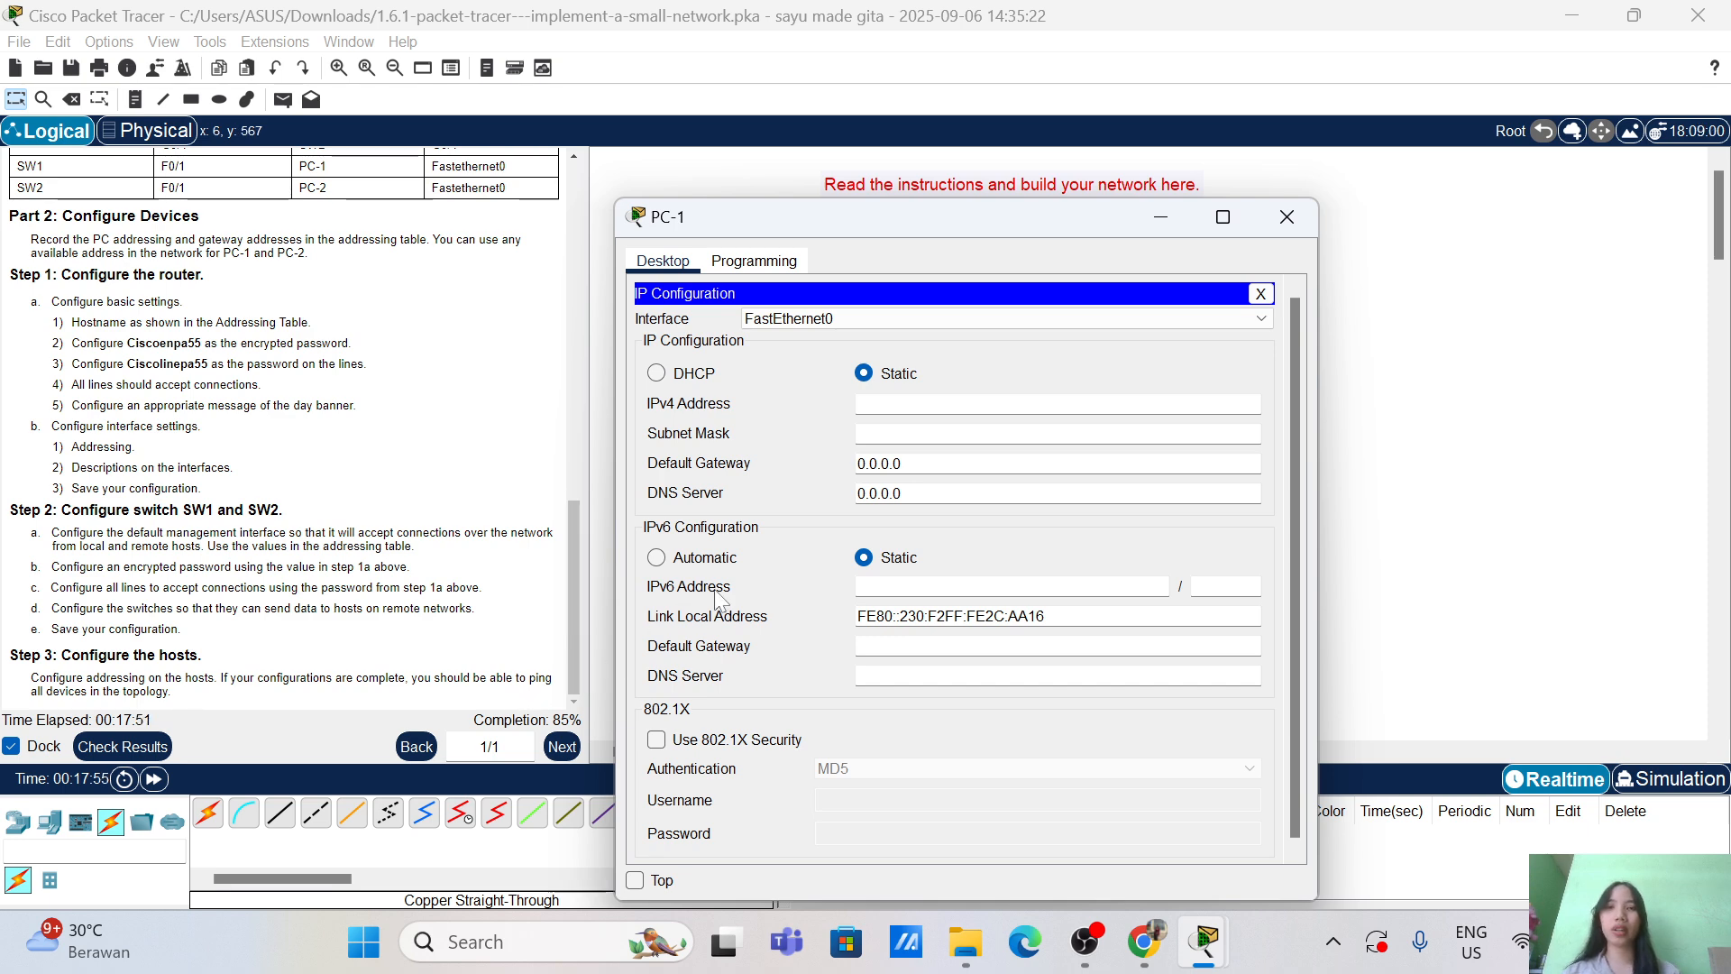
pyautogui.moveTo(1025, 220); pyautogui.dragTo(1078, 106)
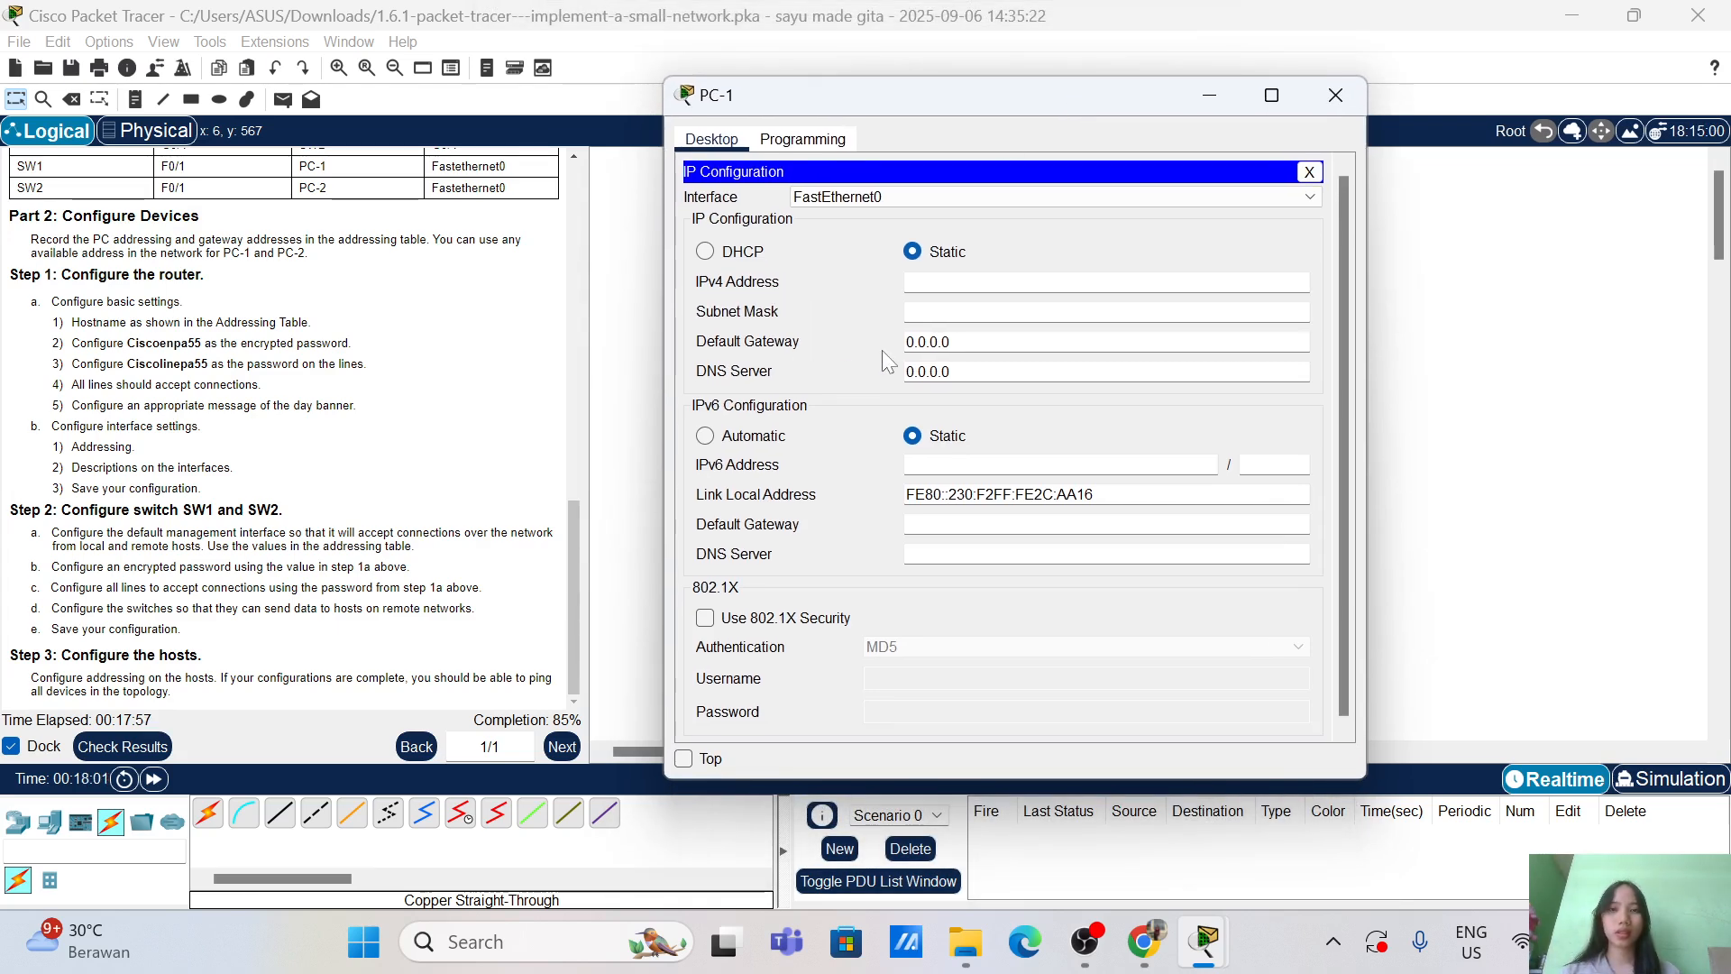
pyautogui.scroll(10, 372, 401)
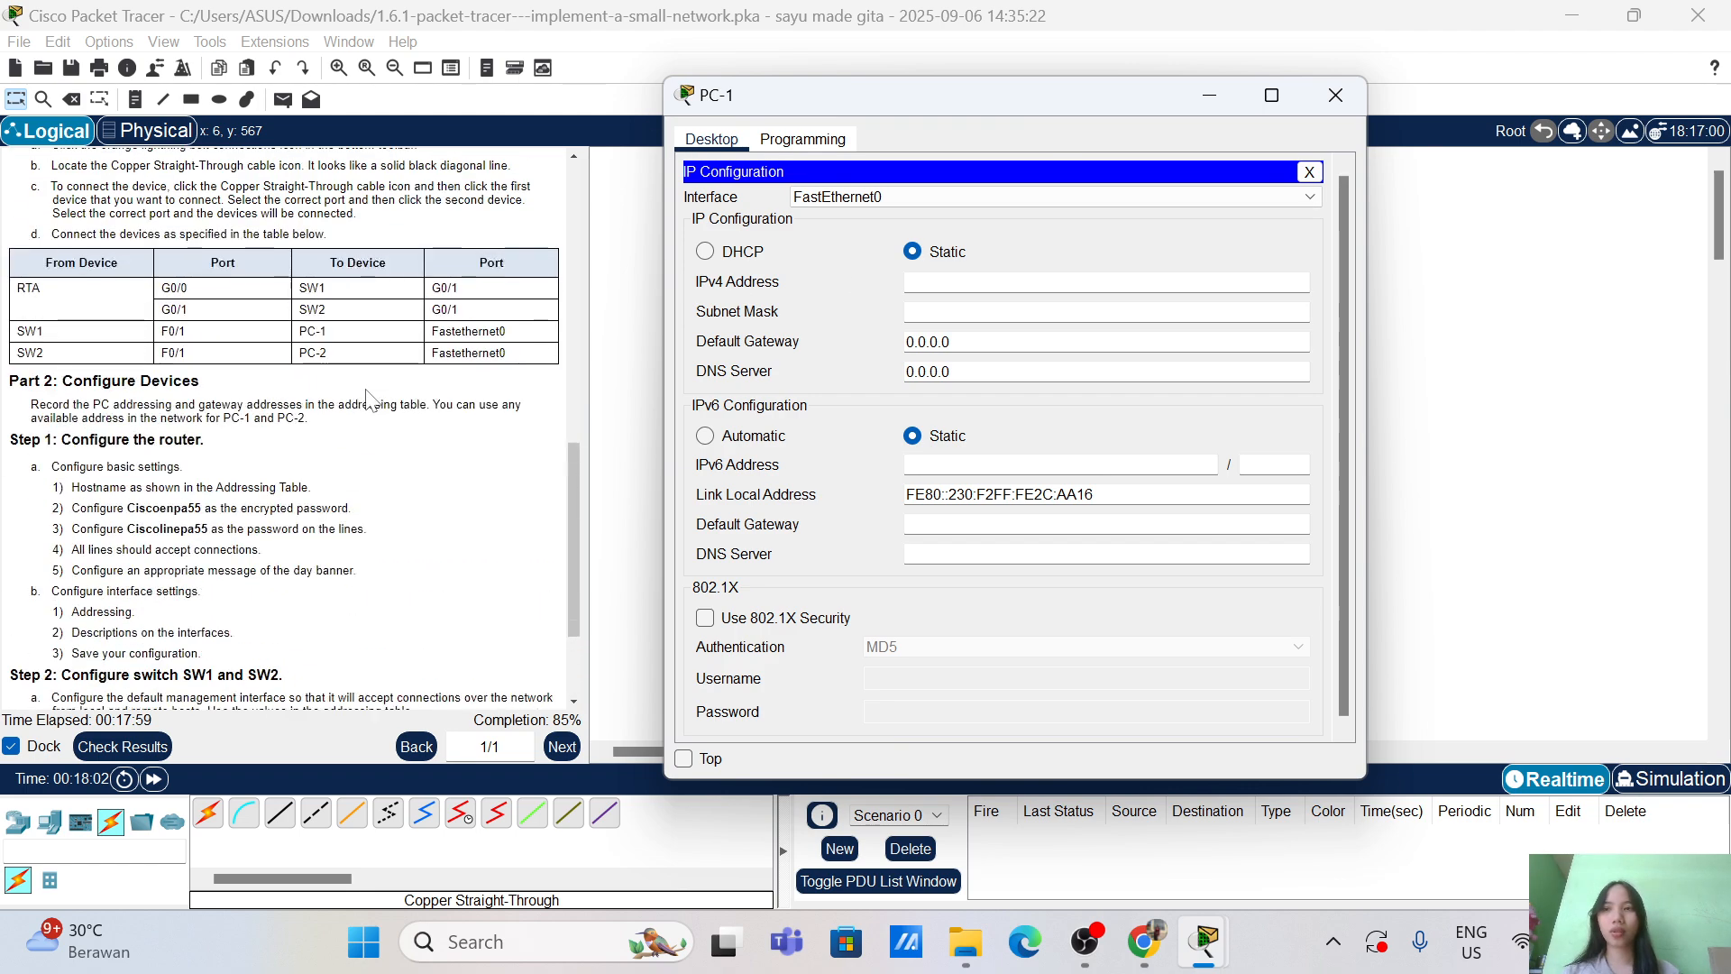
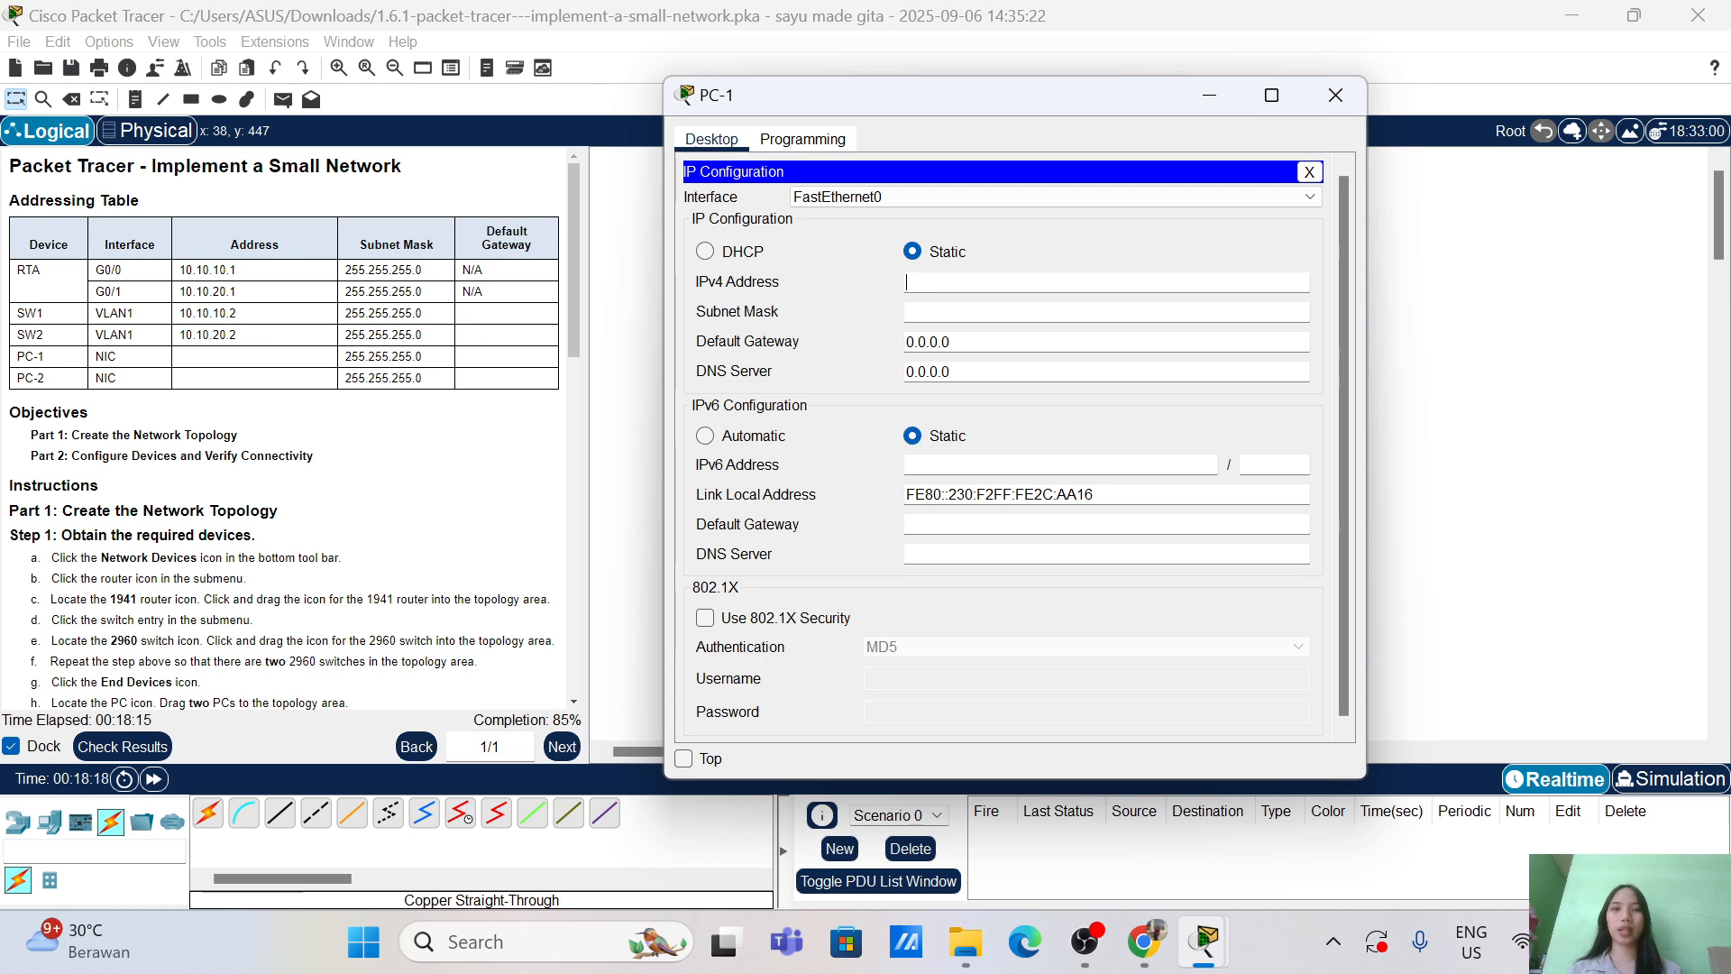
# Step: Enter PC-1's IPv4 10.10.10.3, mask 255.255.255.0 and gateway 10.10.10.1, then close its window
pyautogui.write('.10.10.')
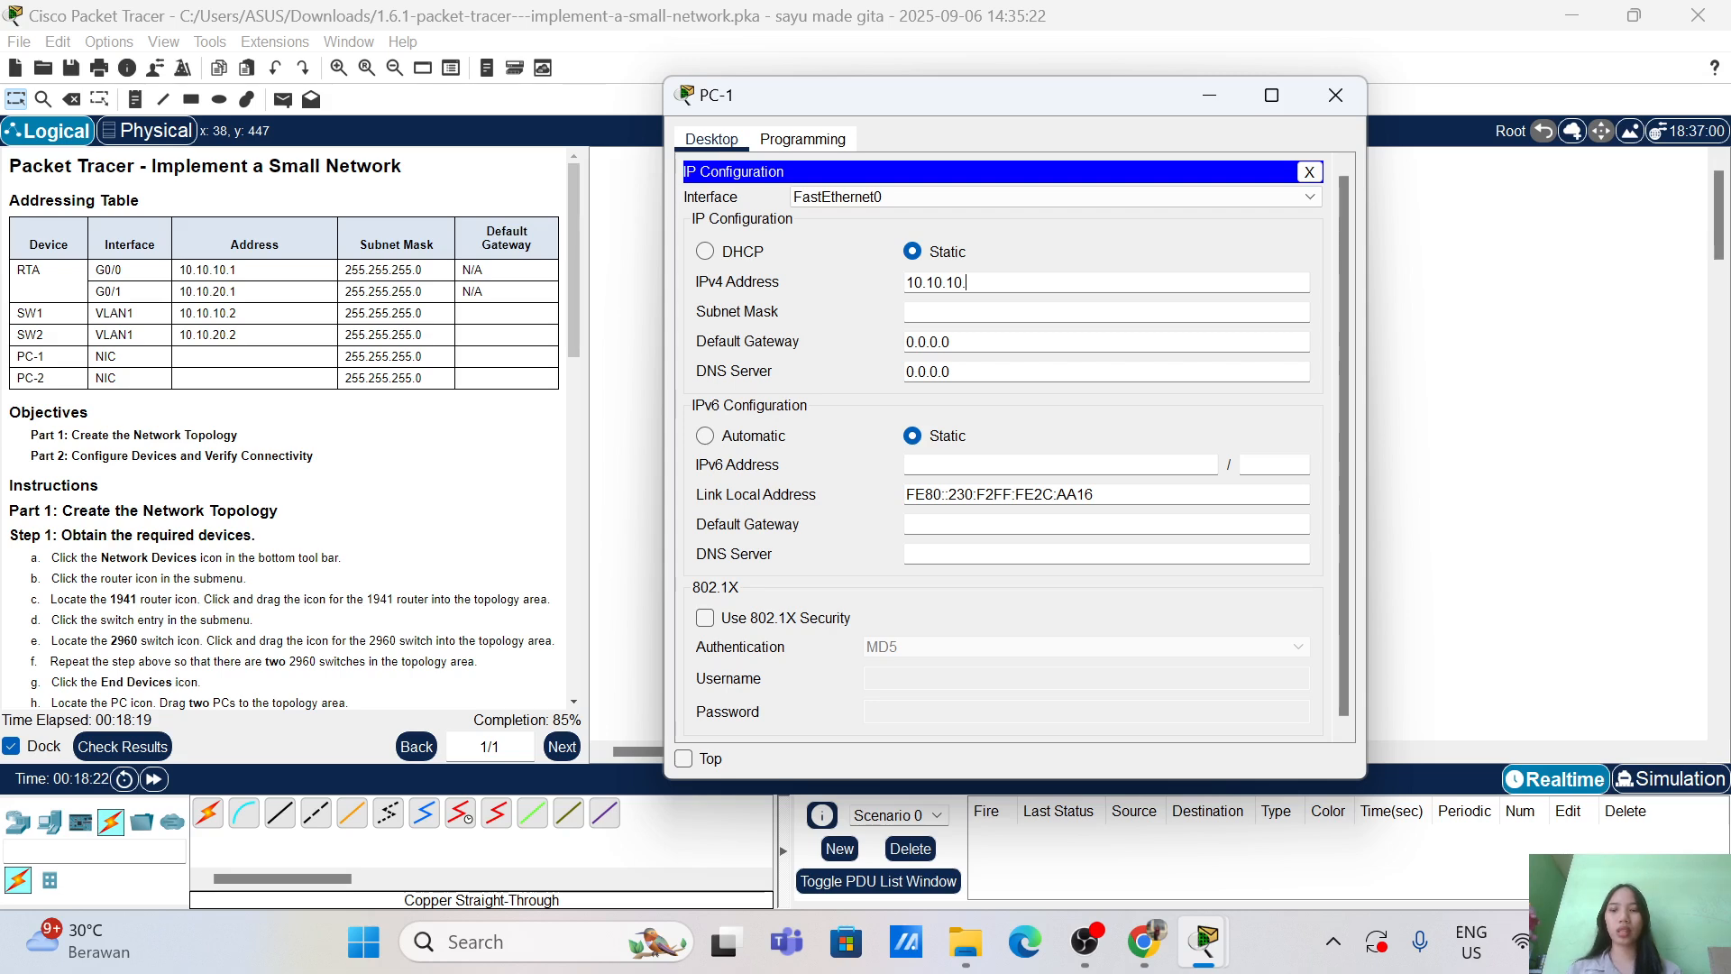
pyautogui.write('3')
pyautogui.click(954, 312)
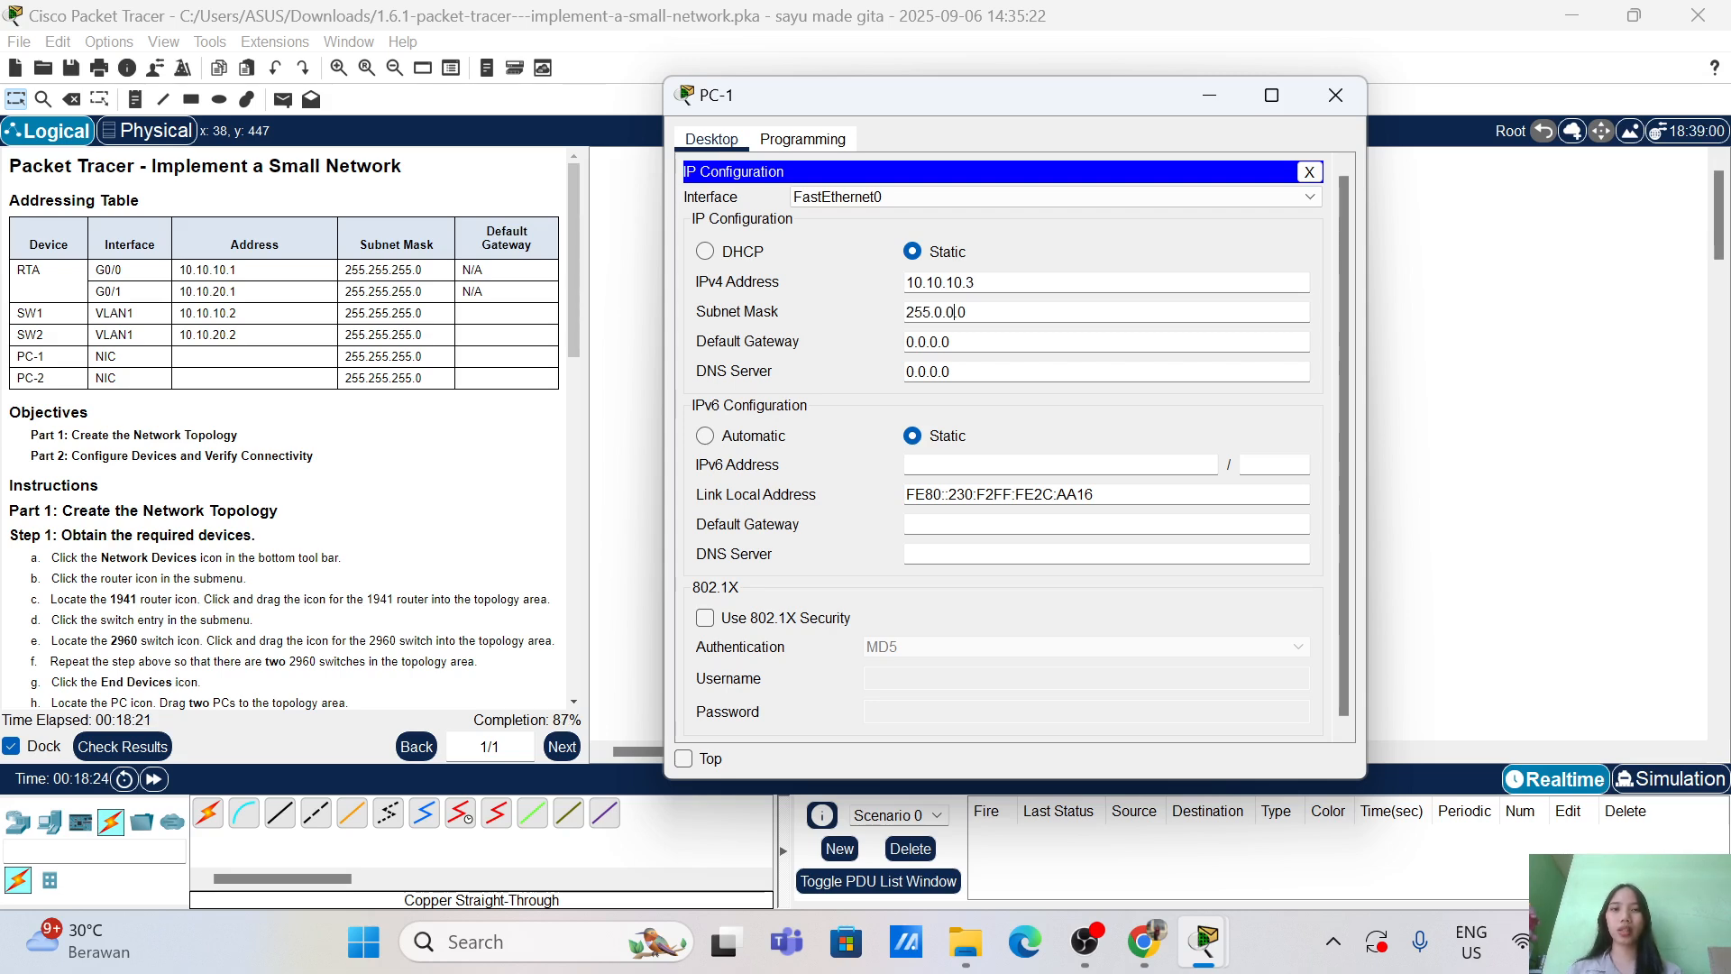
pyautogui.press('BackSpace')
pyautogui.press('BackSpace')
pyautogui.press('BackSpace')
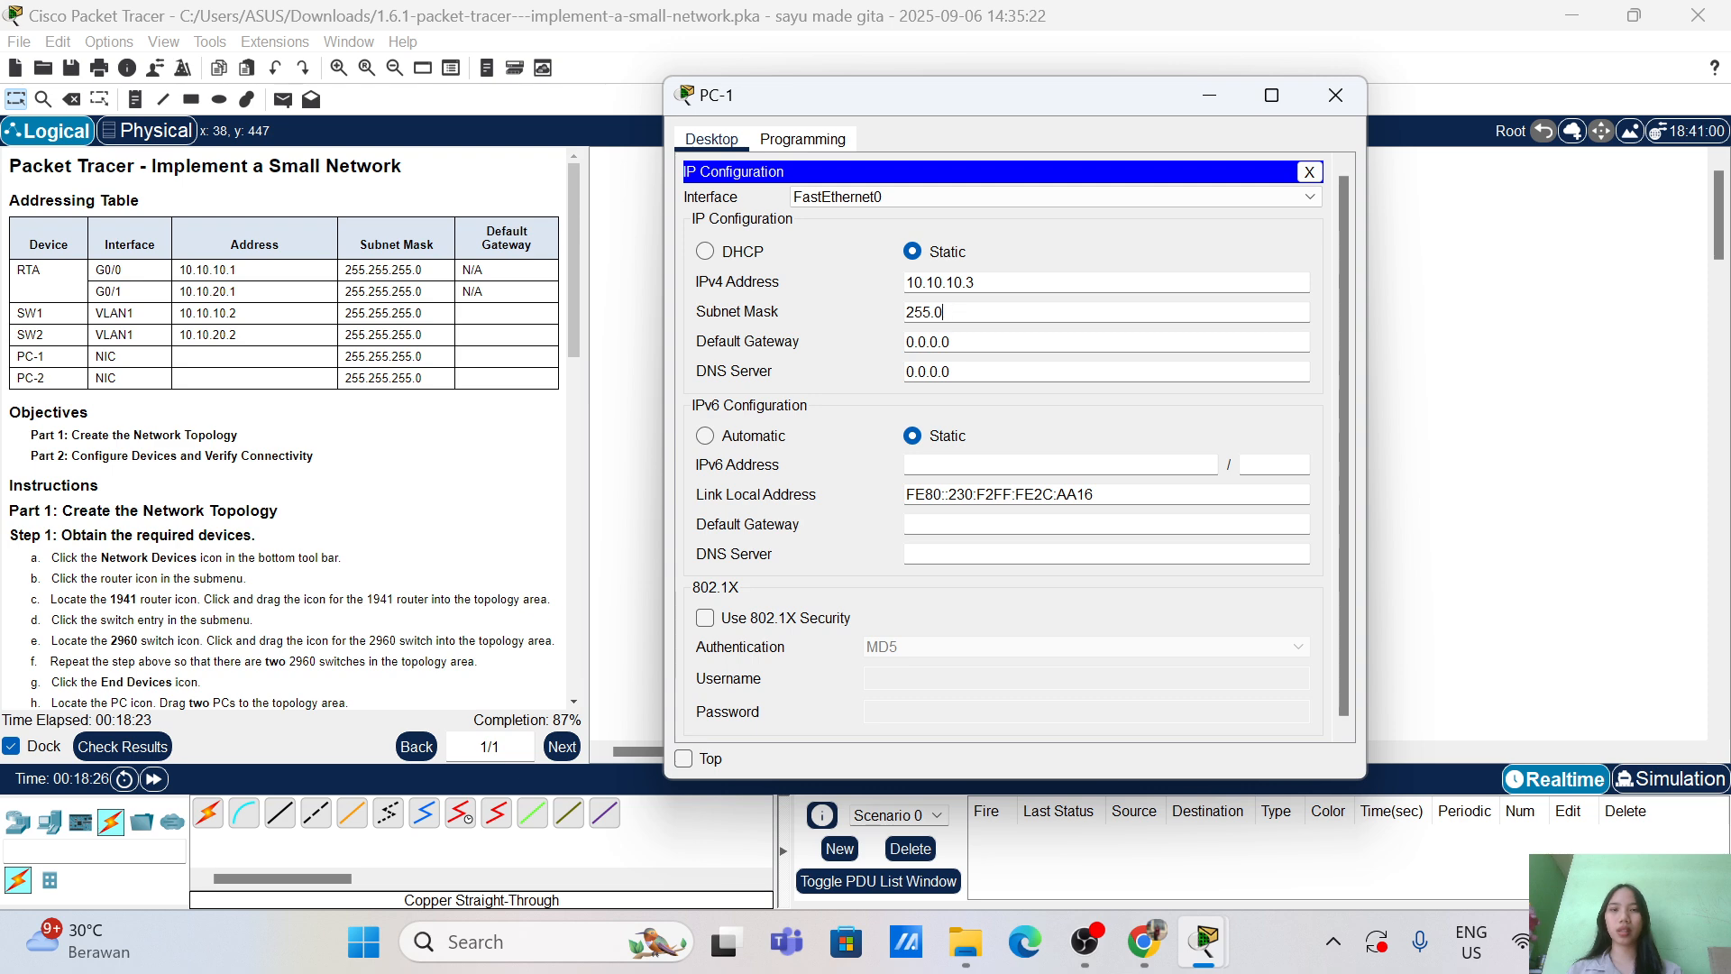
pyautogui.write('255.255.255')
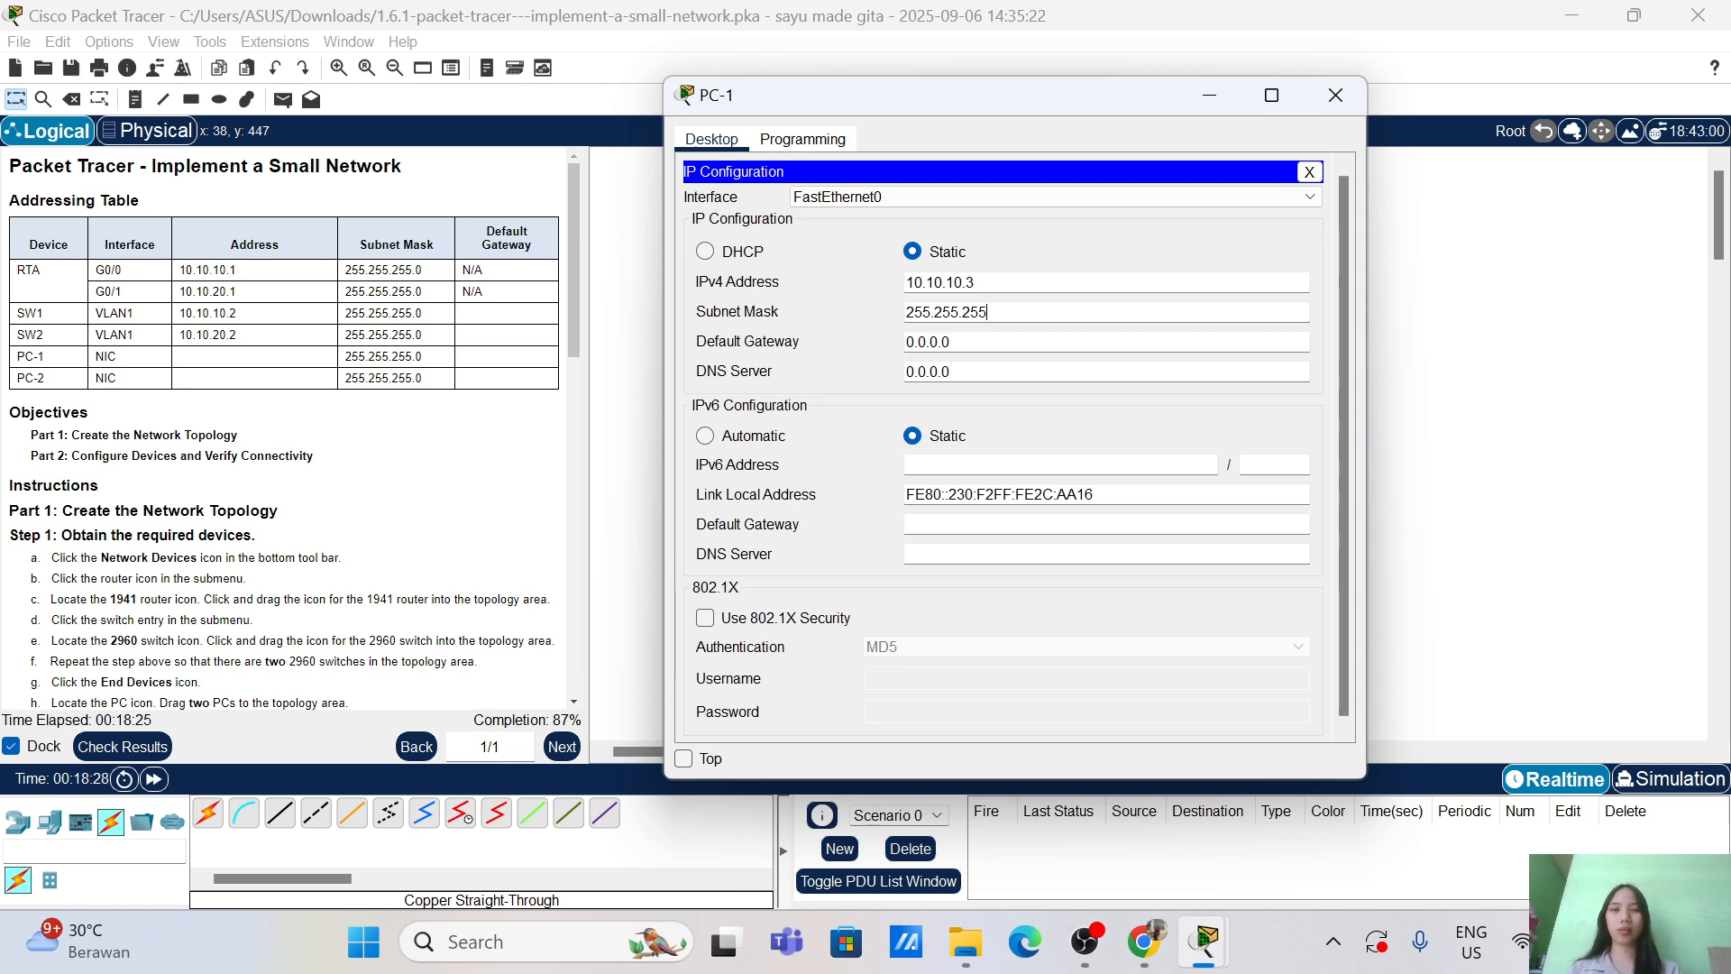
pyautogui.write('.0')
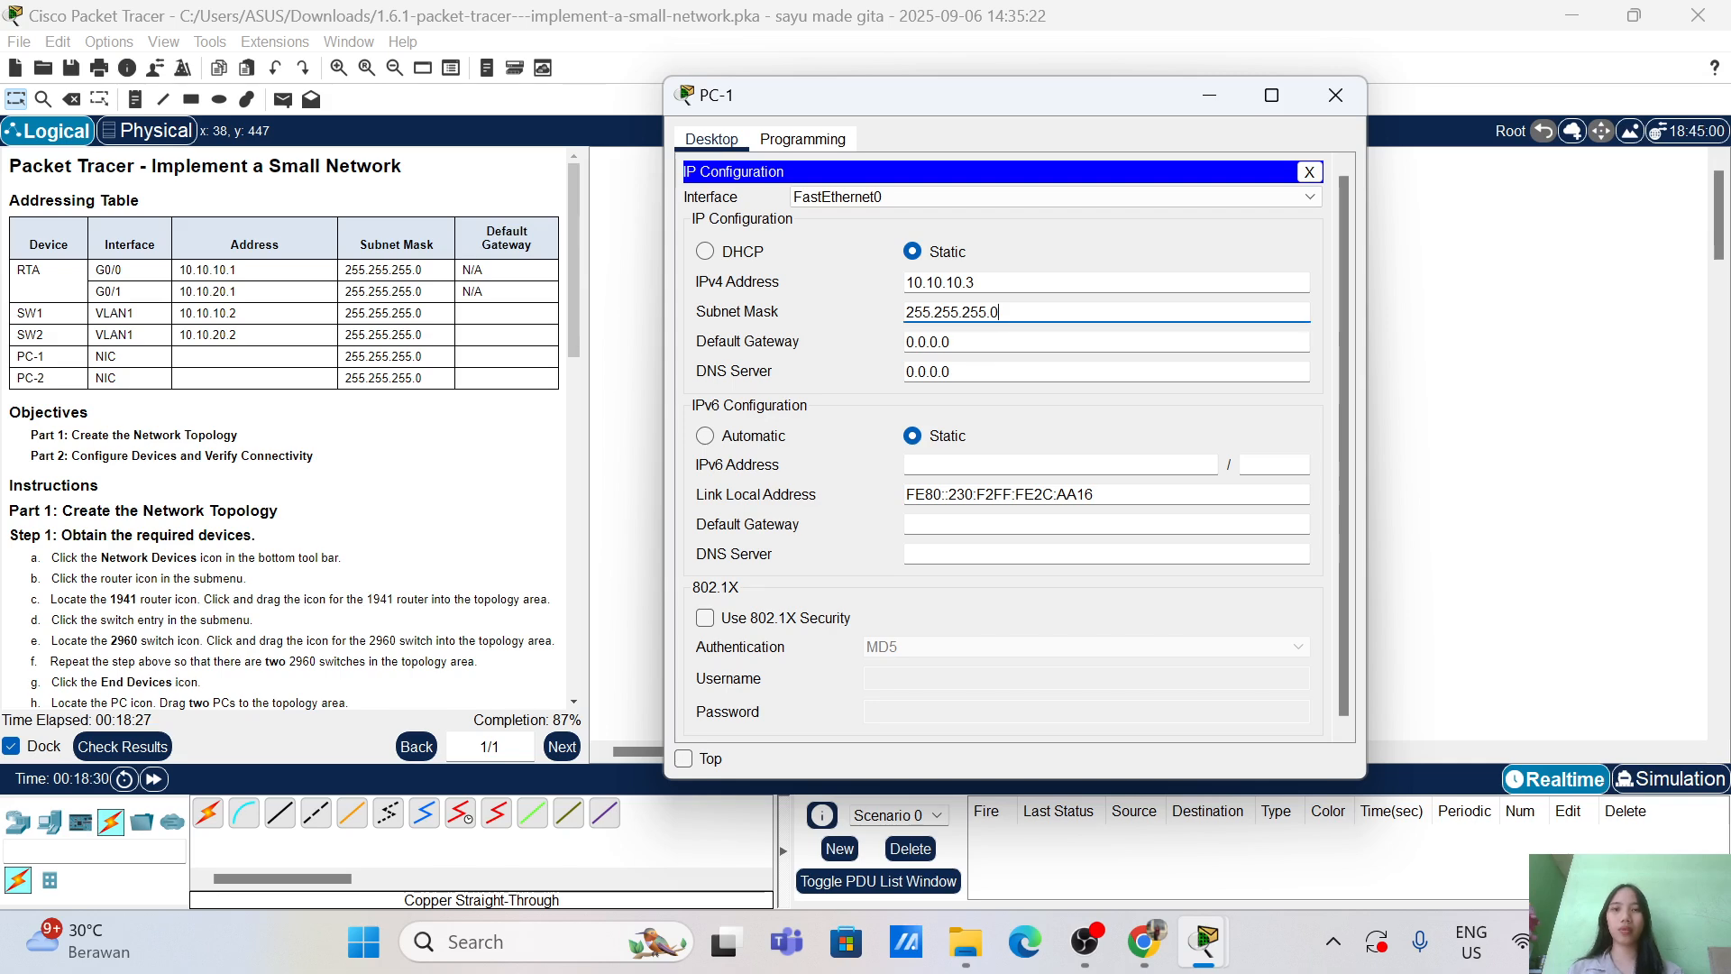
pyautogui.click(952, 342)
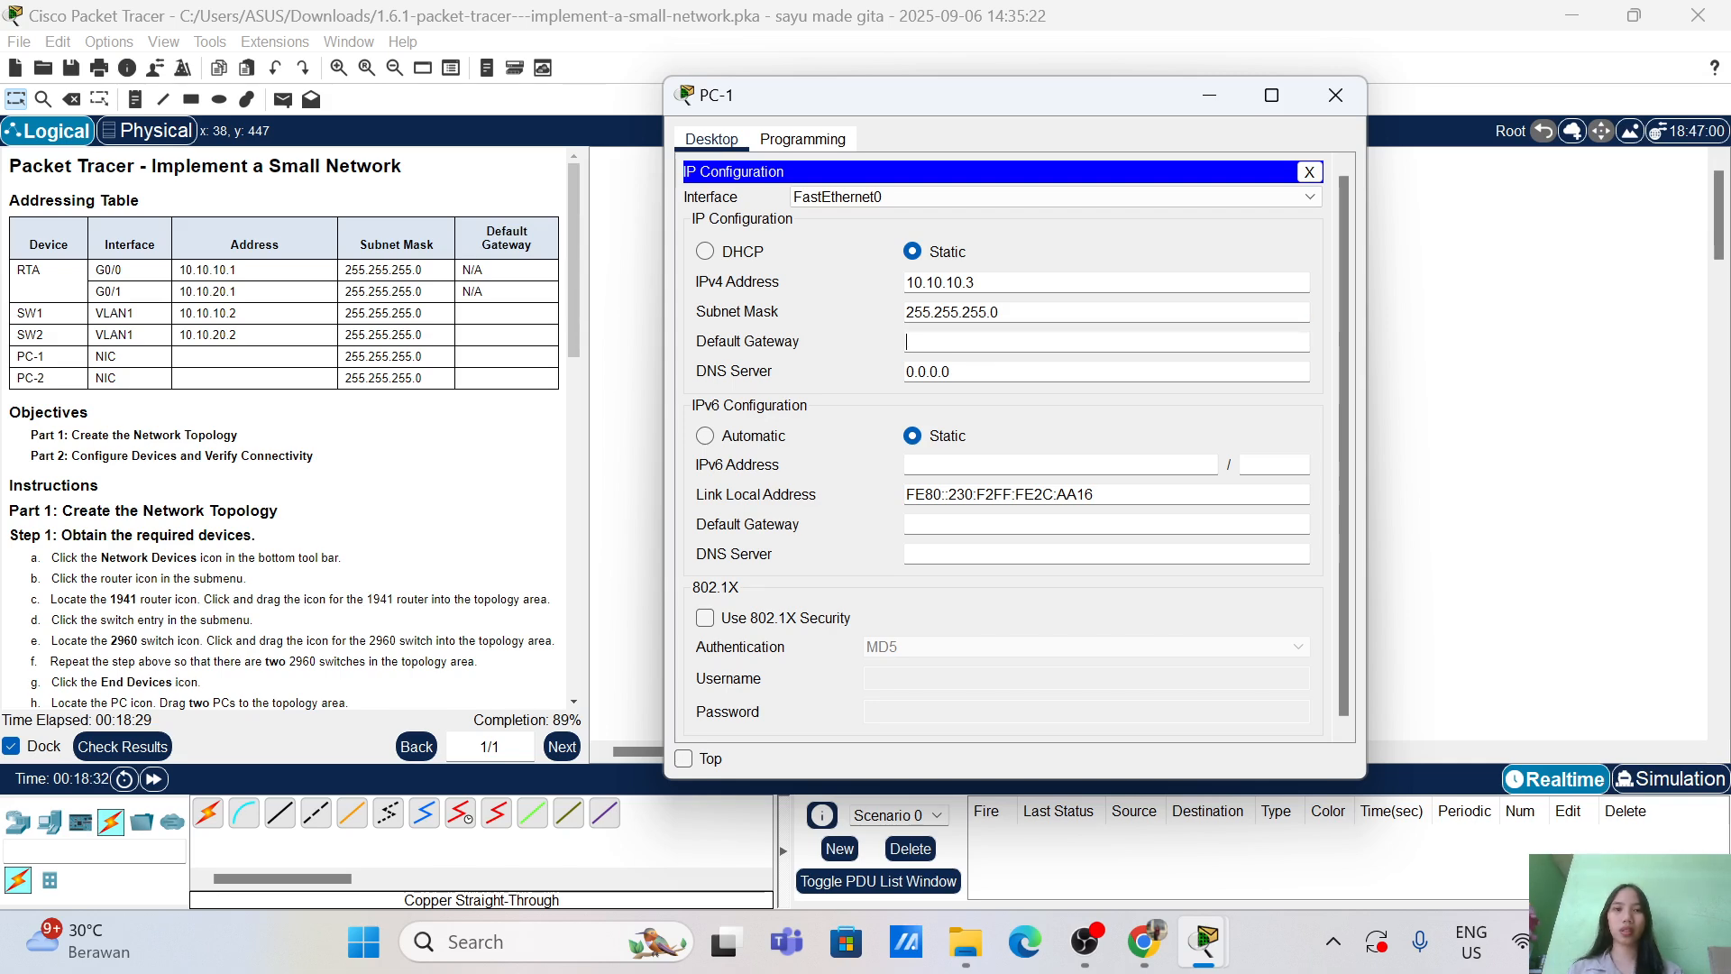
pyautogui.write('10.10.10.1')
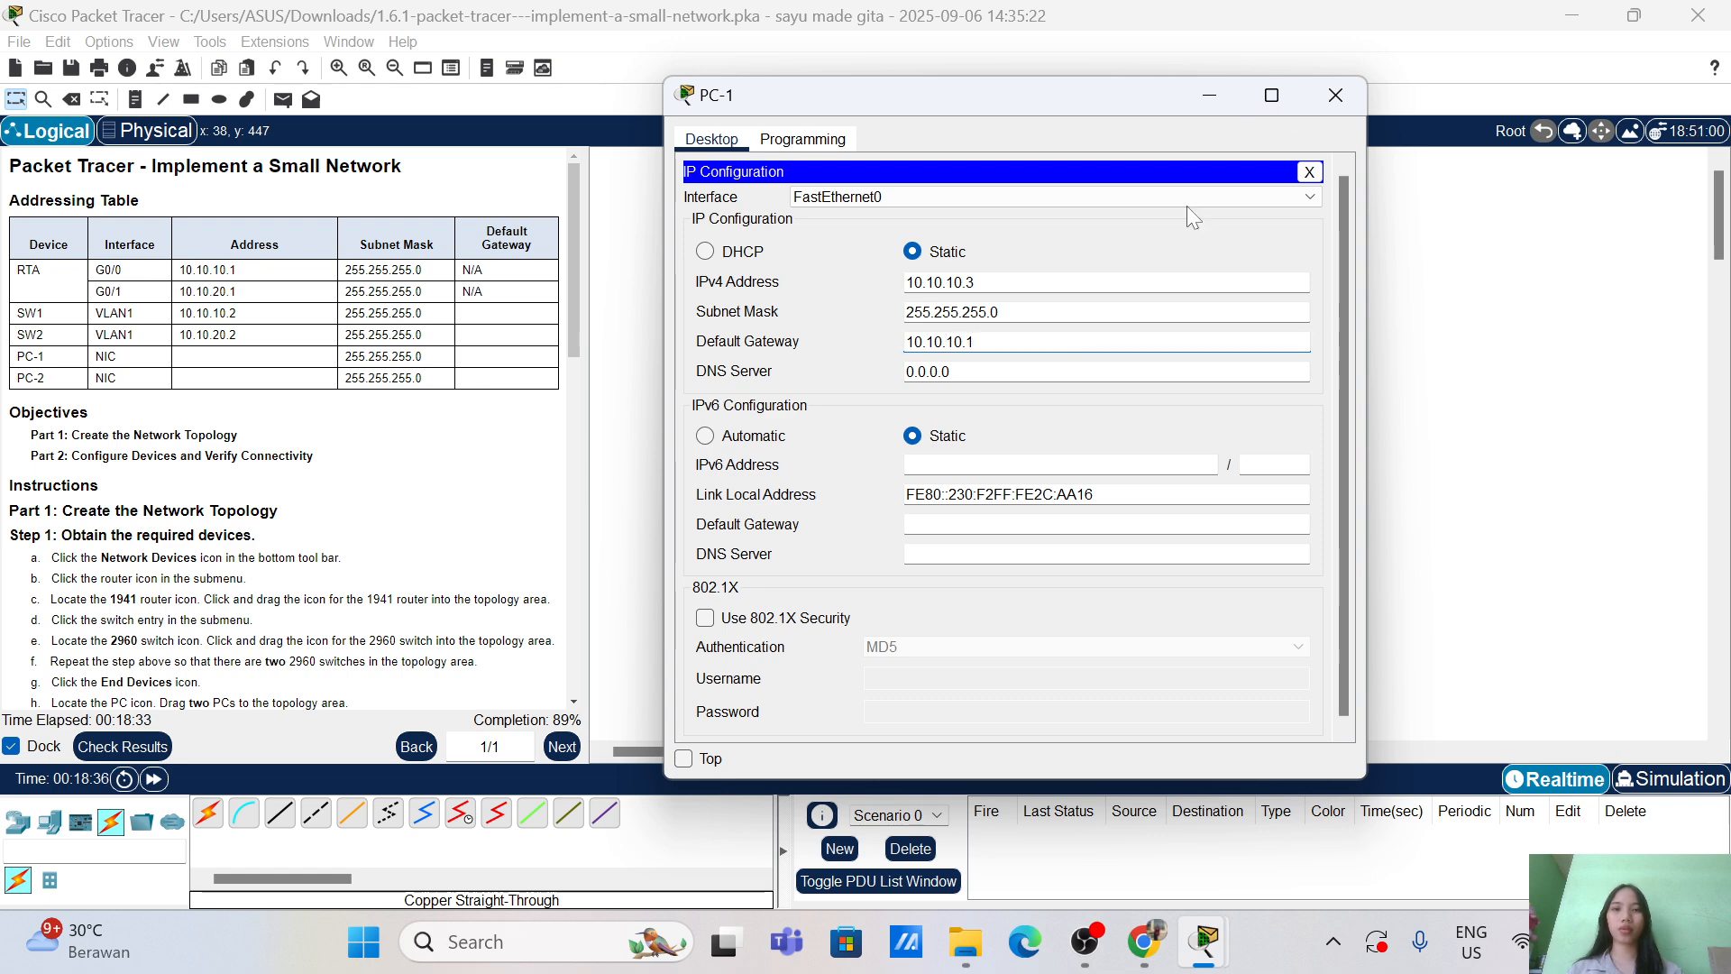
pyautogui.click(1335, 83)
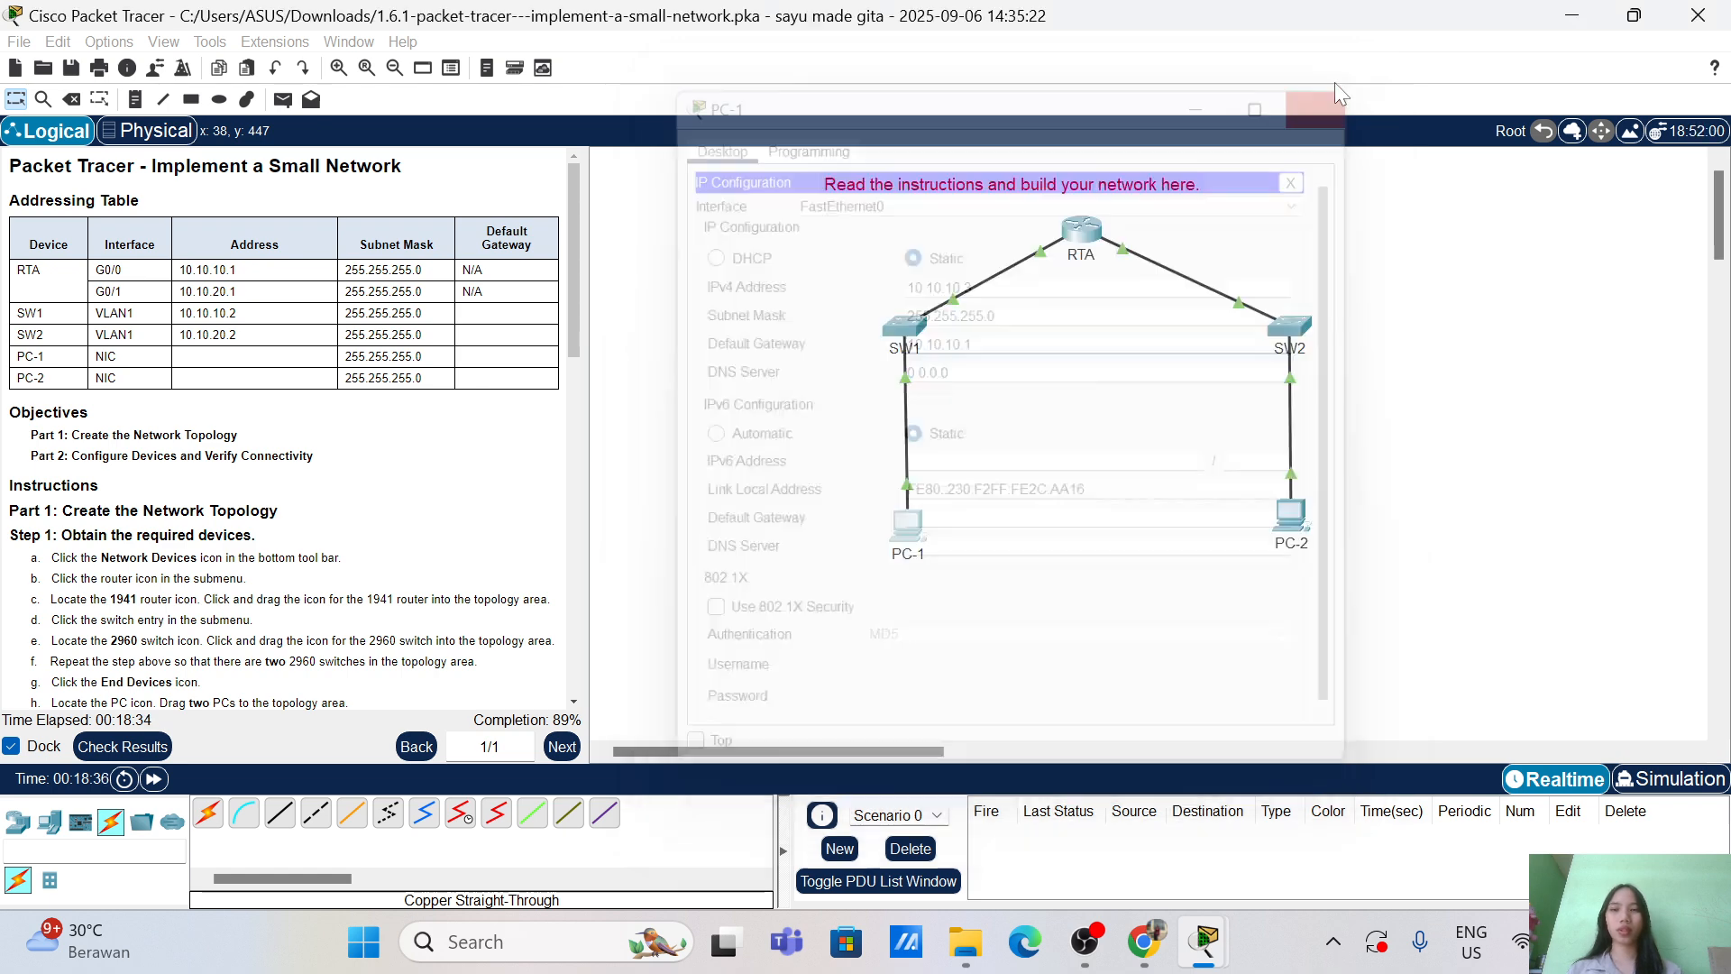
# Step: Open PC-2's IP Configuration and enter 10.10.20.3, mask 255.255.255.0, gateway 10.10.20.1, then close it
pyautogui.click(1298, 514)
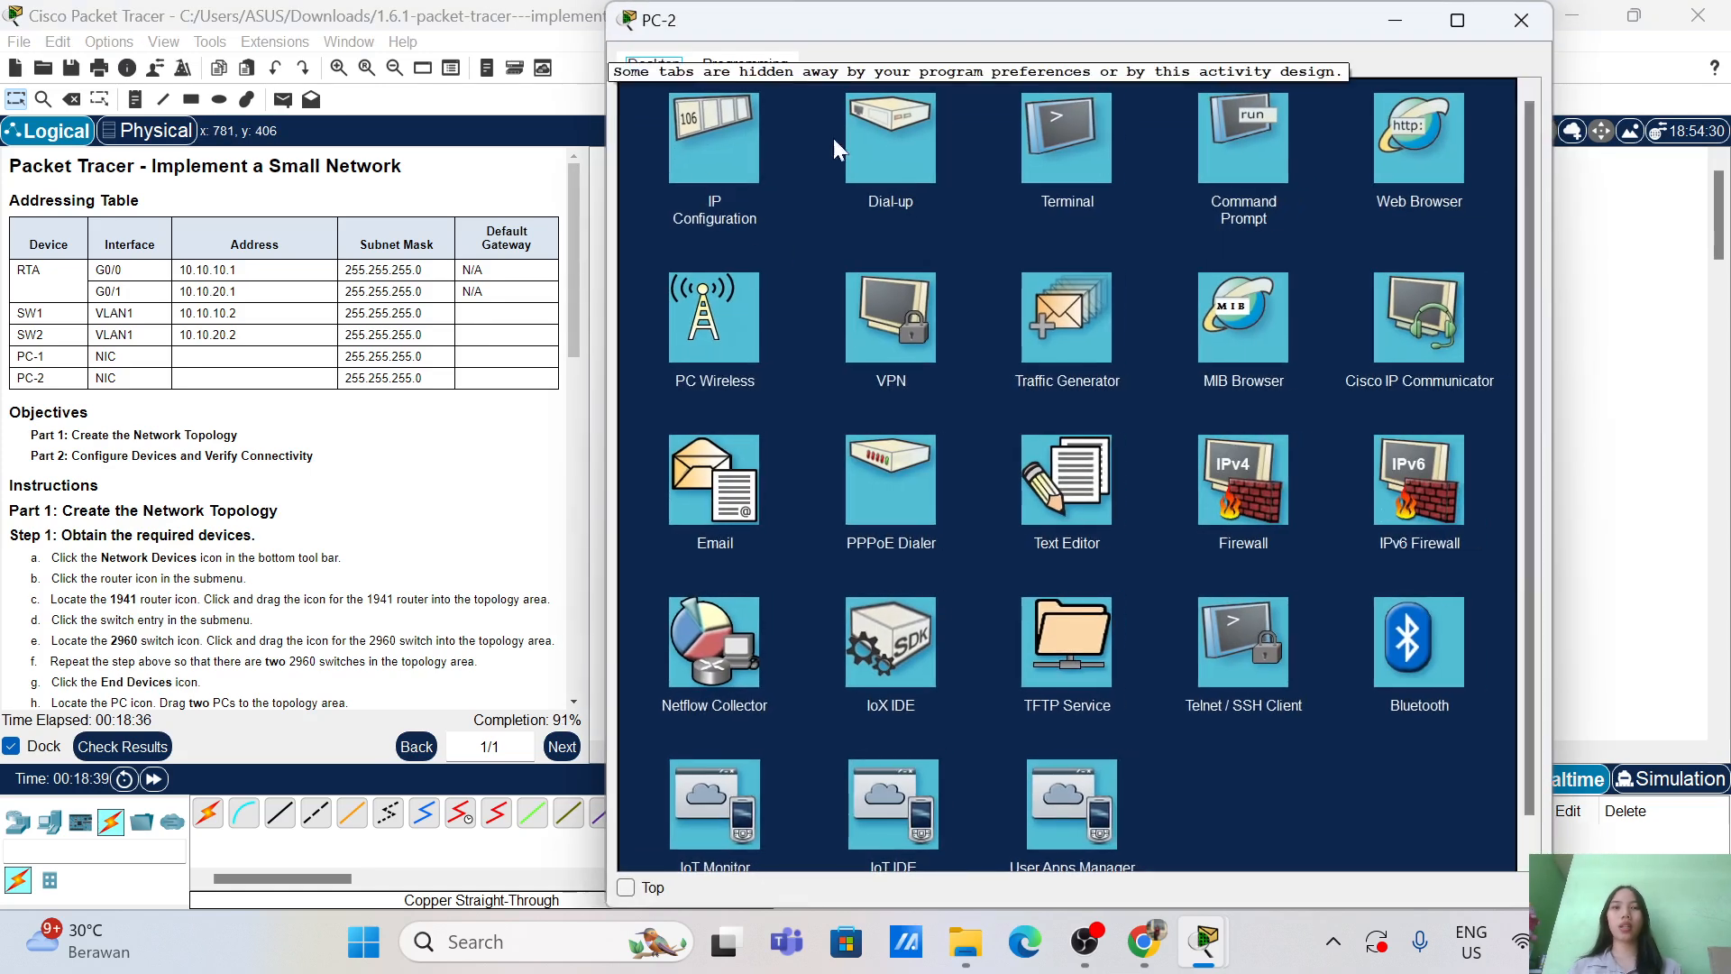
pyautogui.click(680, 148)
pyautogui.write('10.10.10')
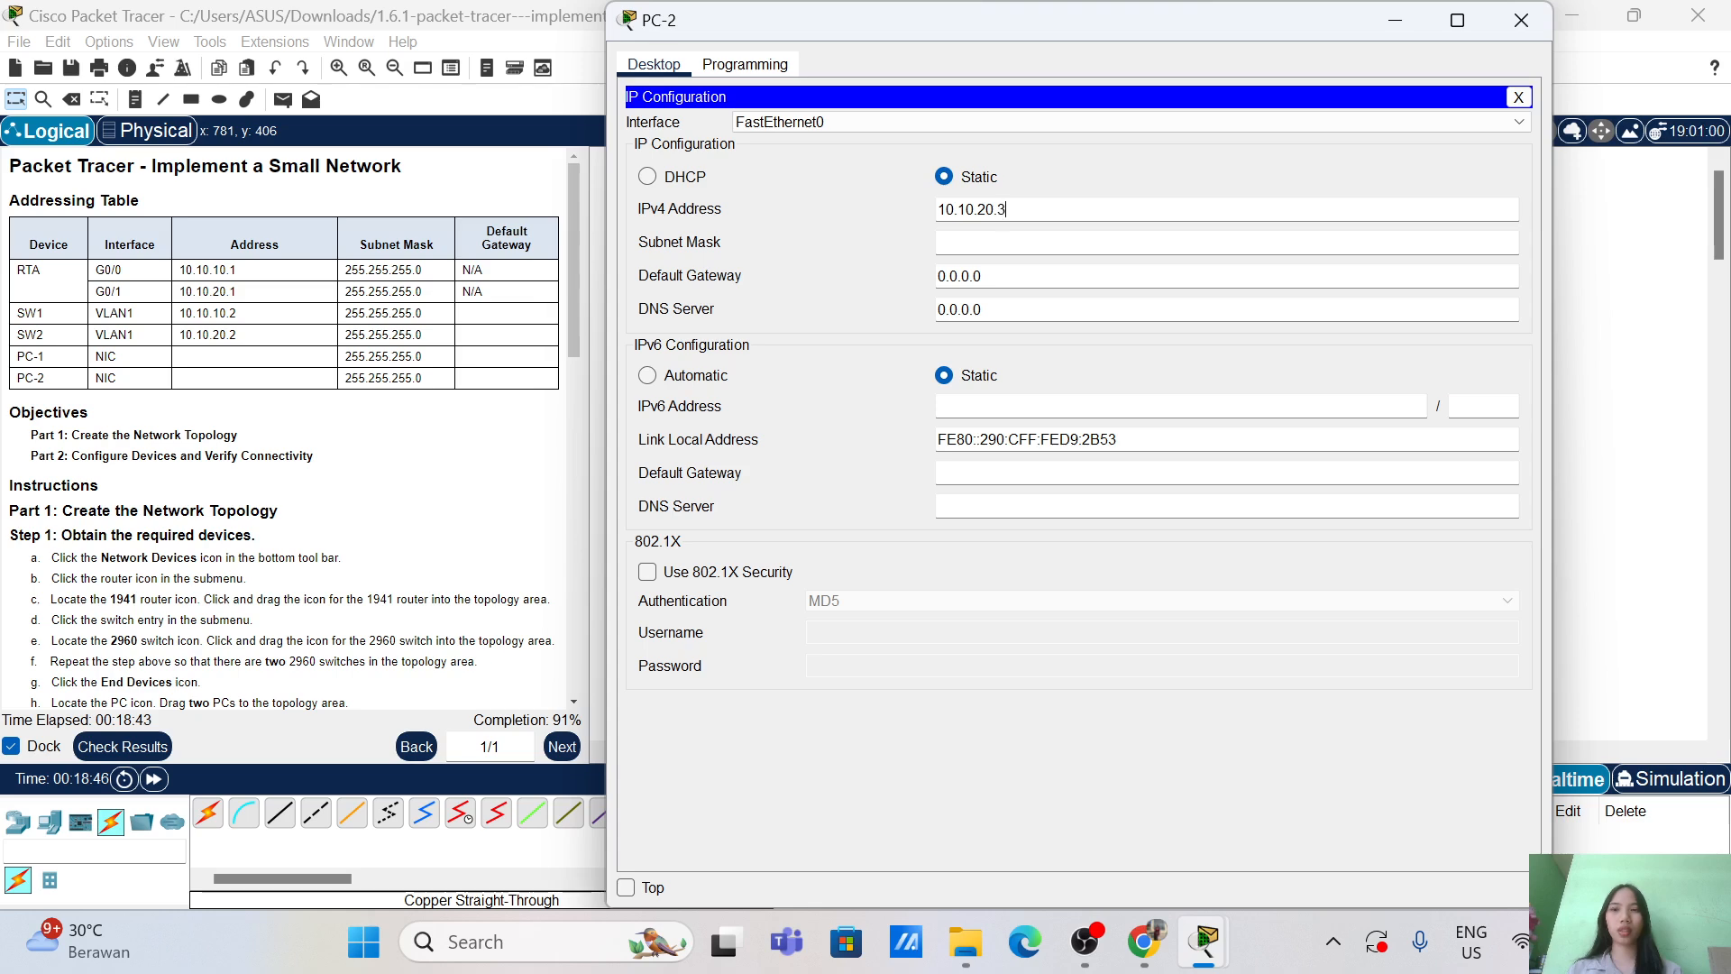
pyautogui.click(1028, 242)
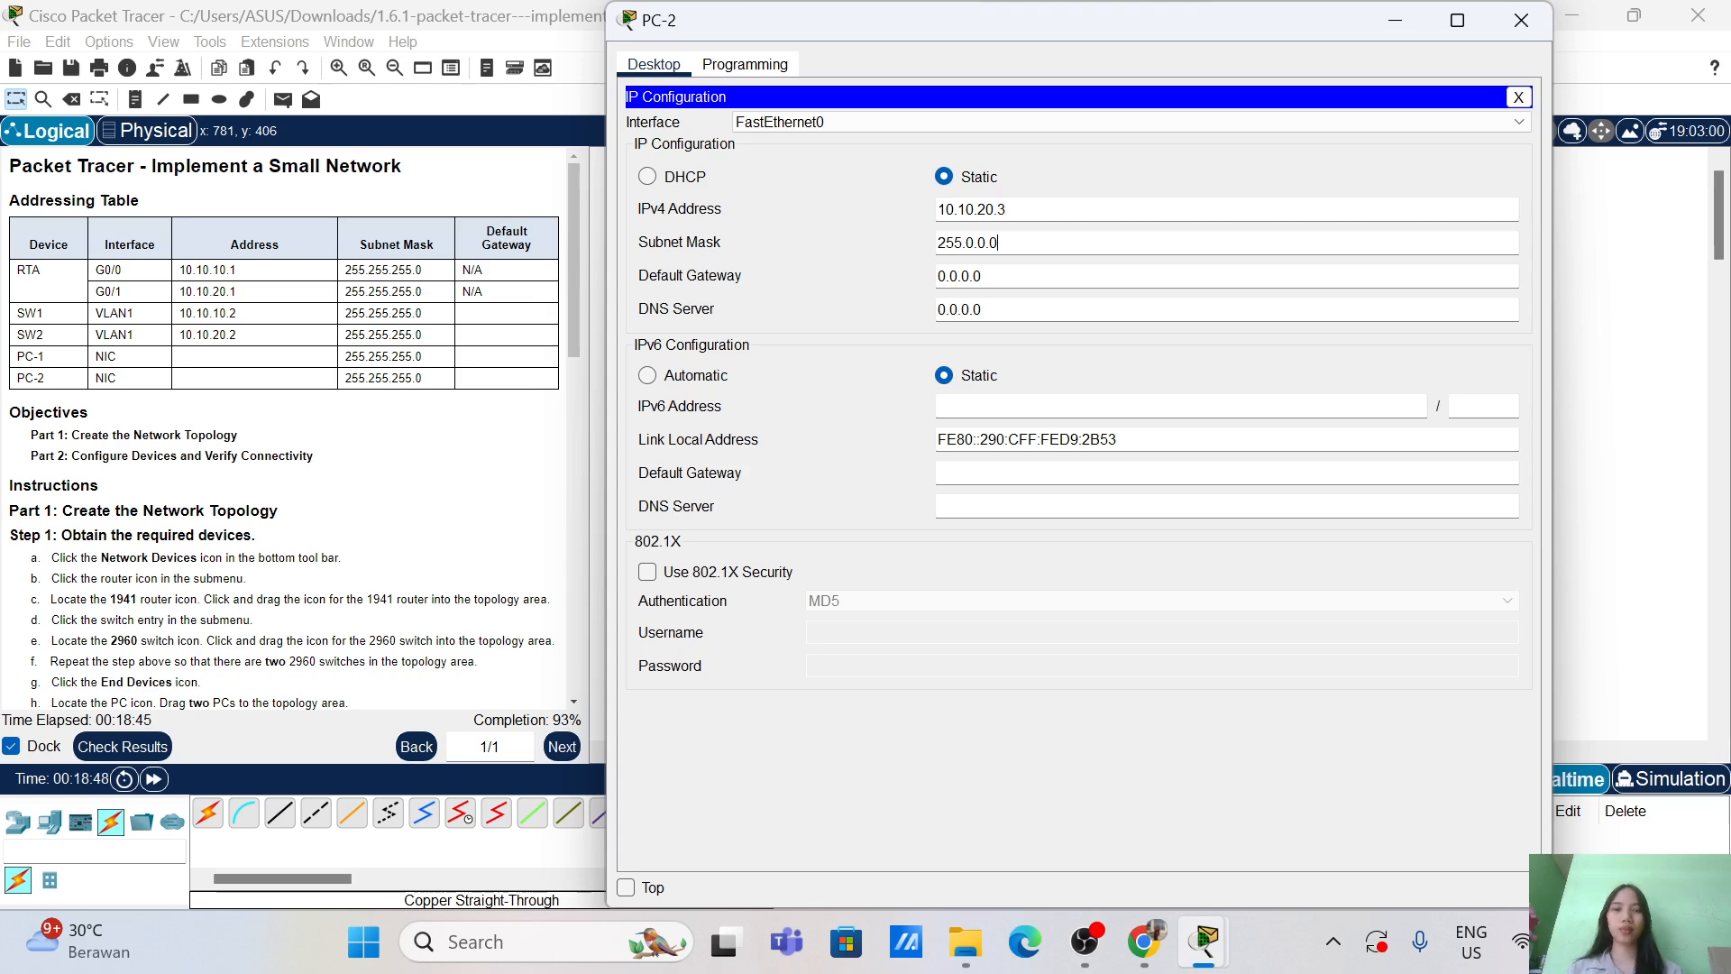
pyautogui.write('255.255.')
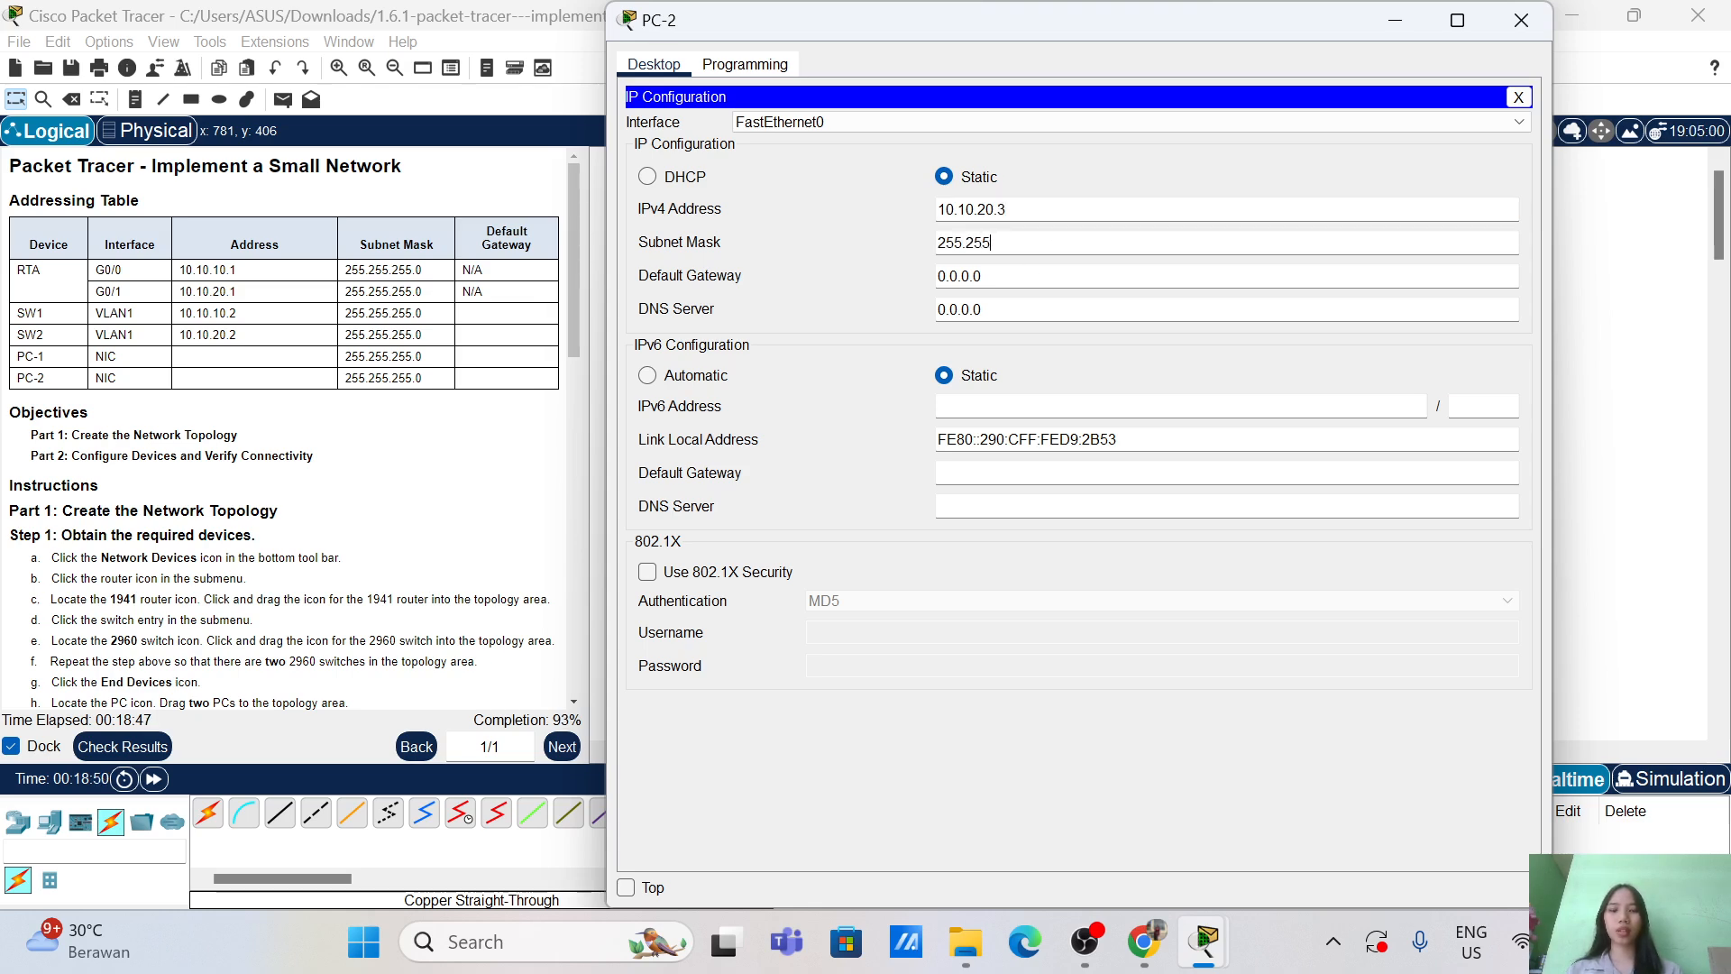
pyautogui.click(1028, 276)
pyautogui.press('BackSpace')
pyautogui.press('BackSpace')
pyautogui.press('BackSpace')
pyautogui.press('BackSpace')
pyautogui.press('BackSpace')
pyautogui.press('BackSpace')
pyautogui.write('10.10.2')
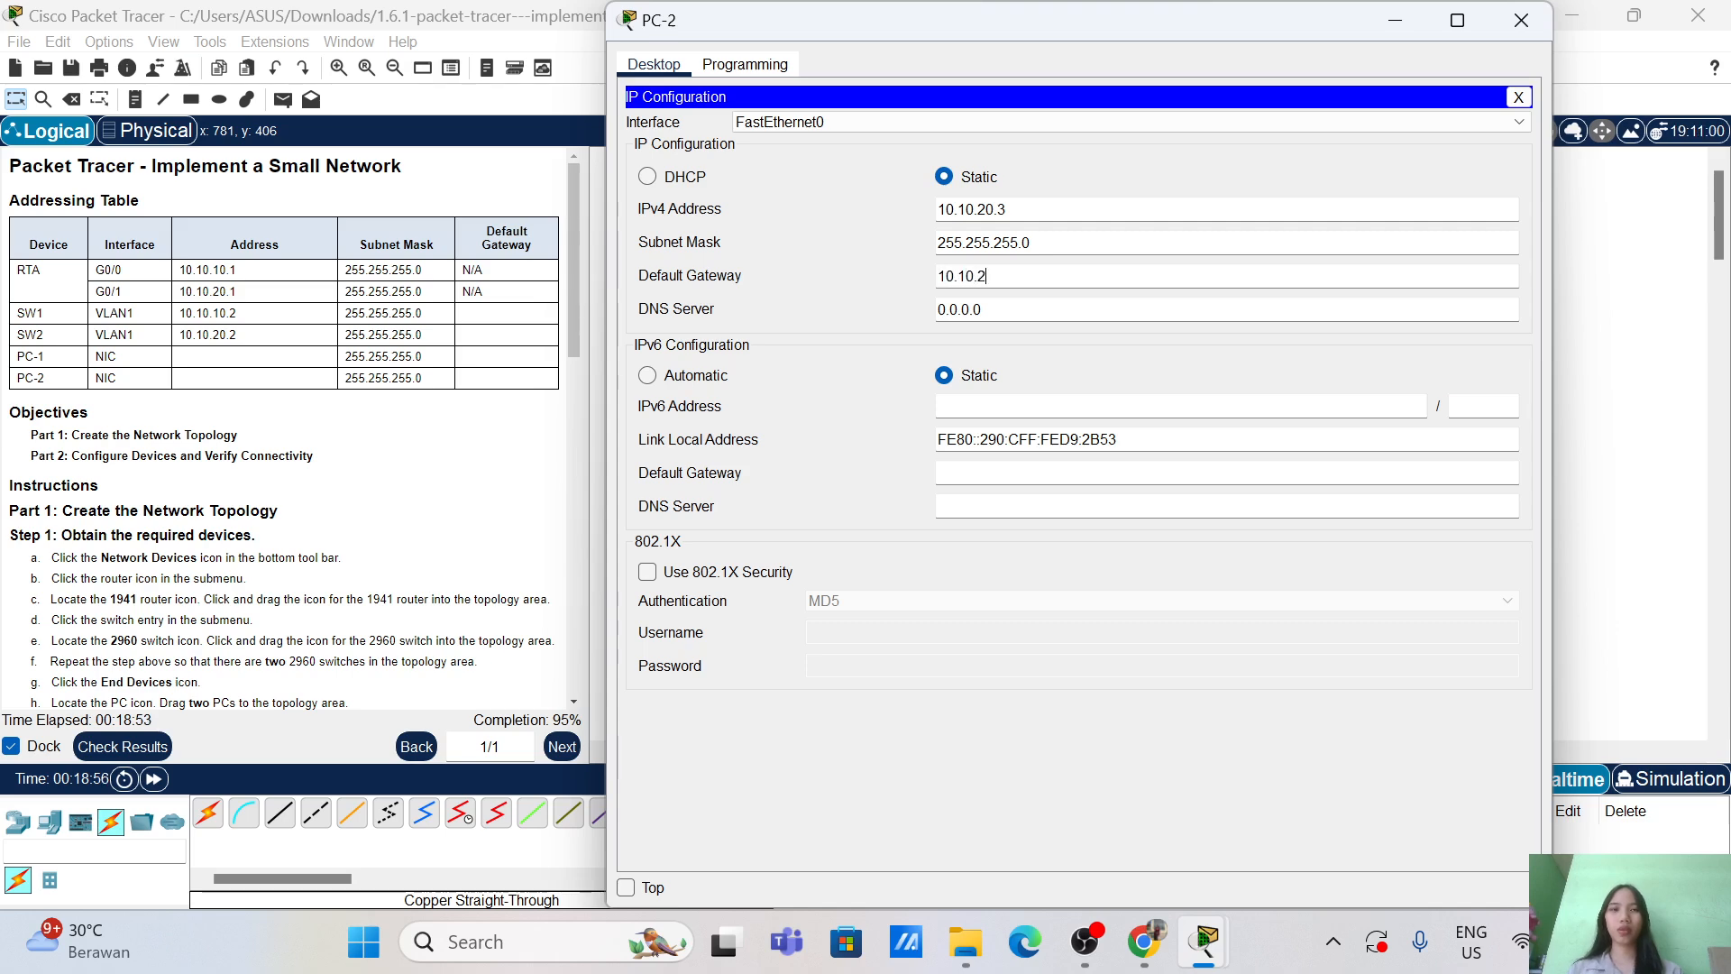
pyautogui.write('0.1')
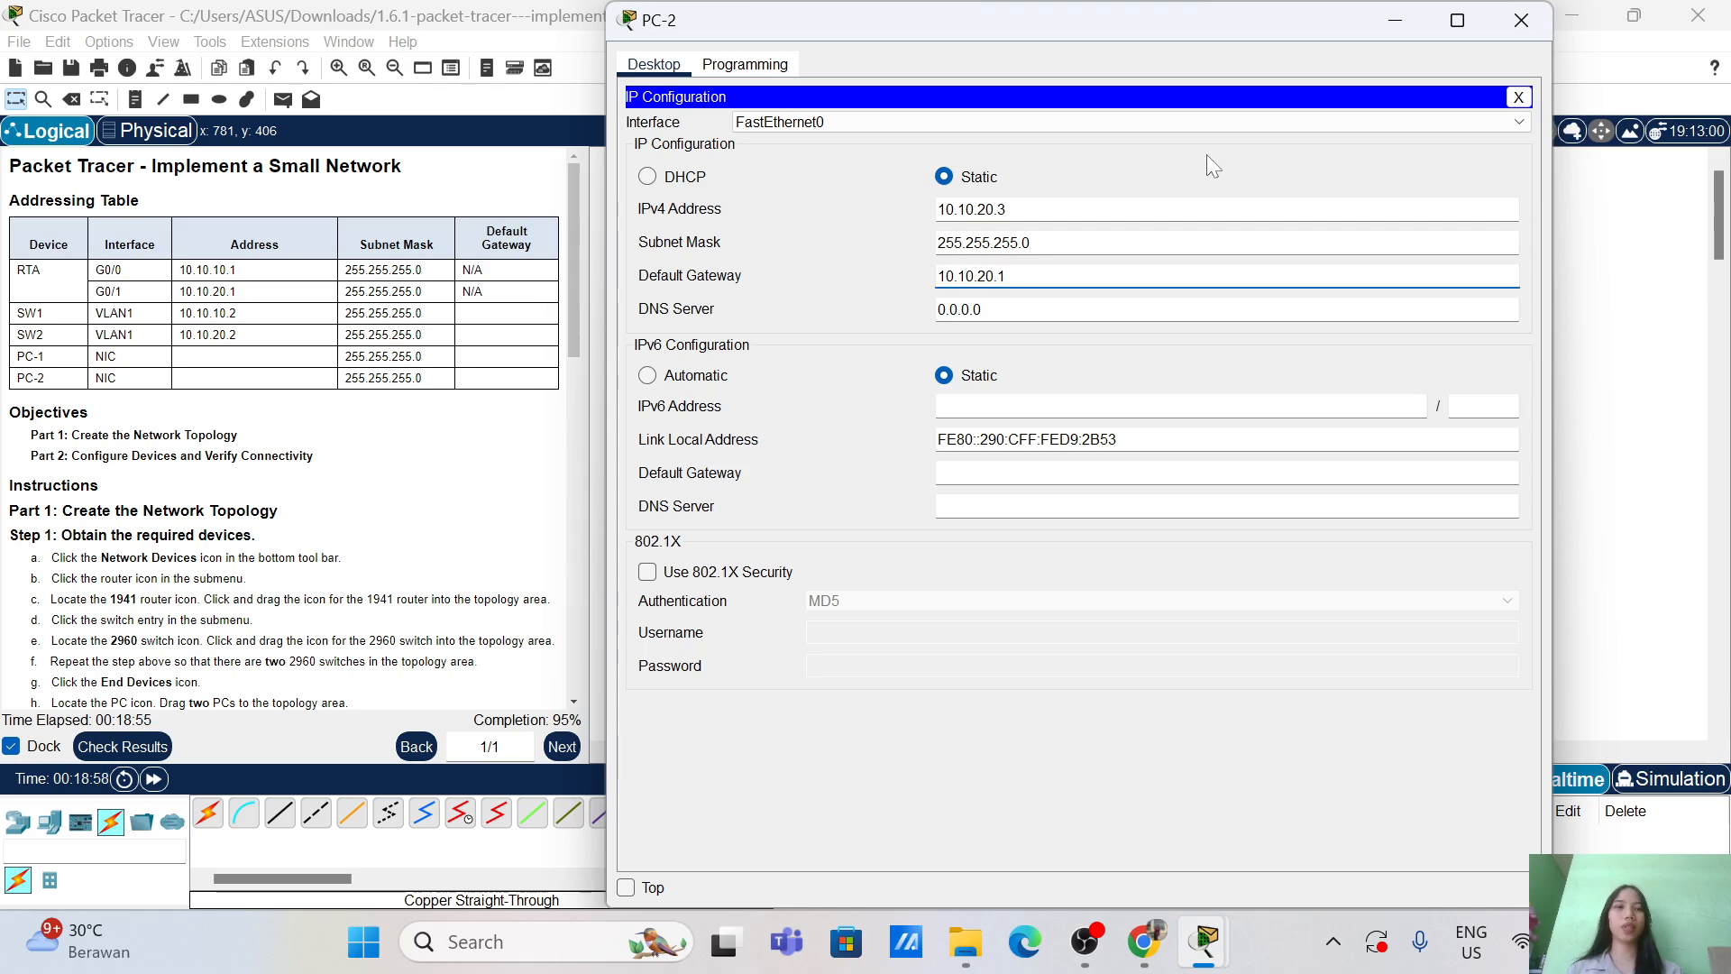
pyautogui.click(1522, 20)
pyautogui.click(122, 747)
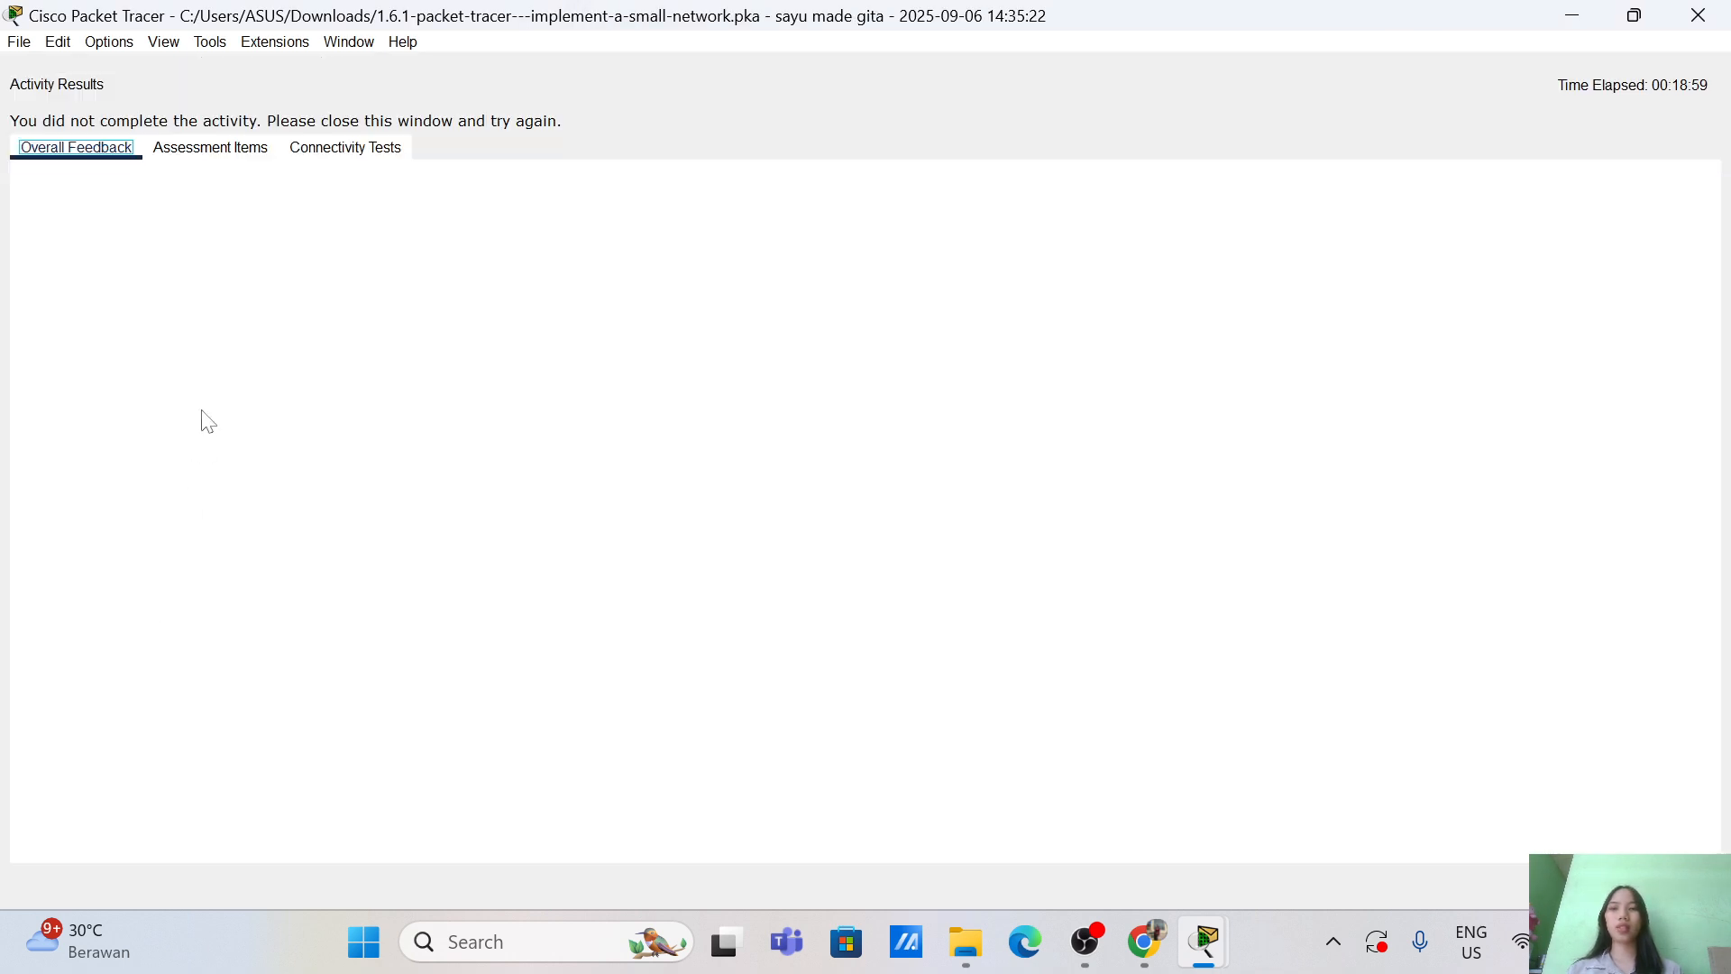
pyautogui.click(210, 147)
pyautogui.scroll(-6, 206, 545)
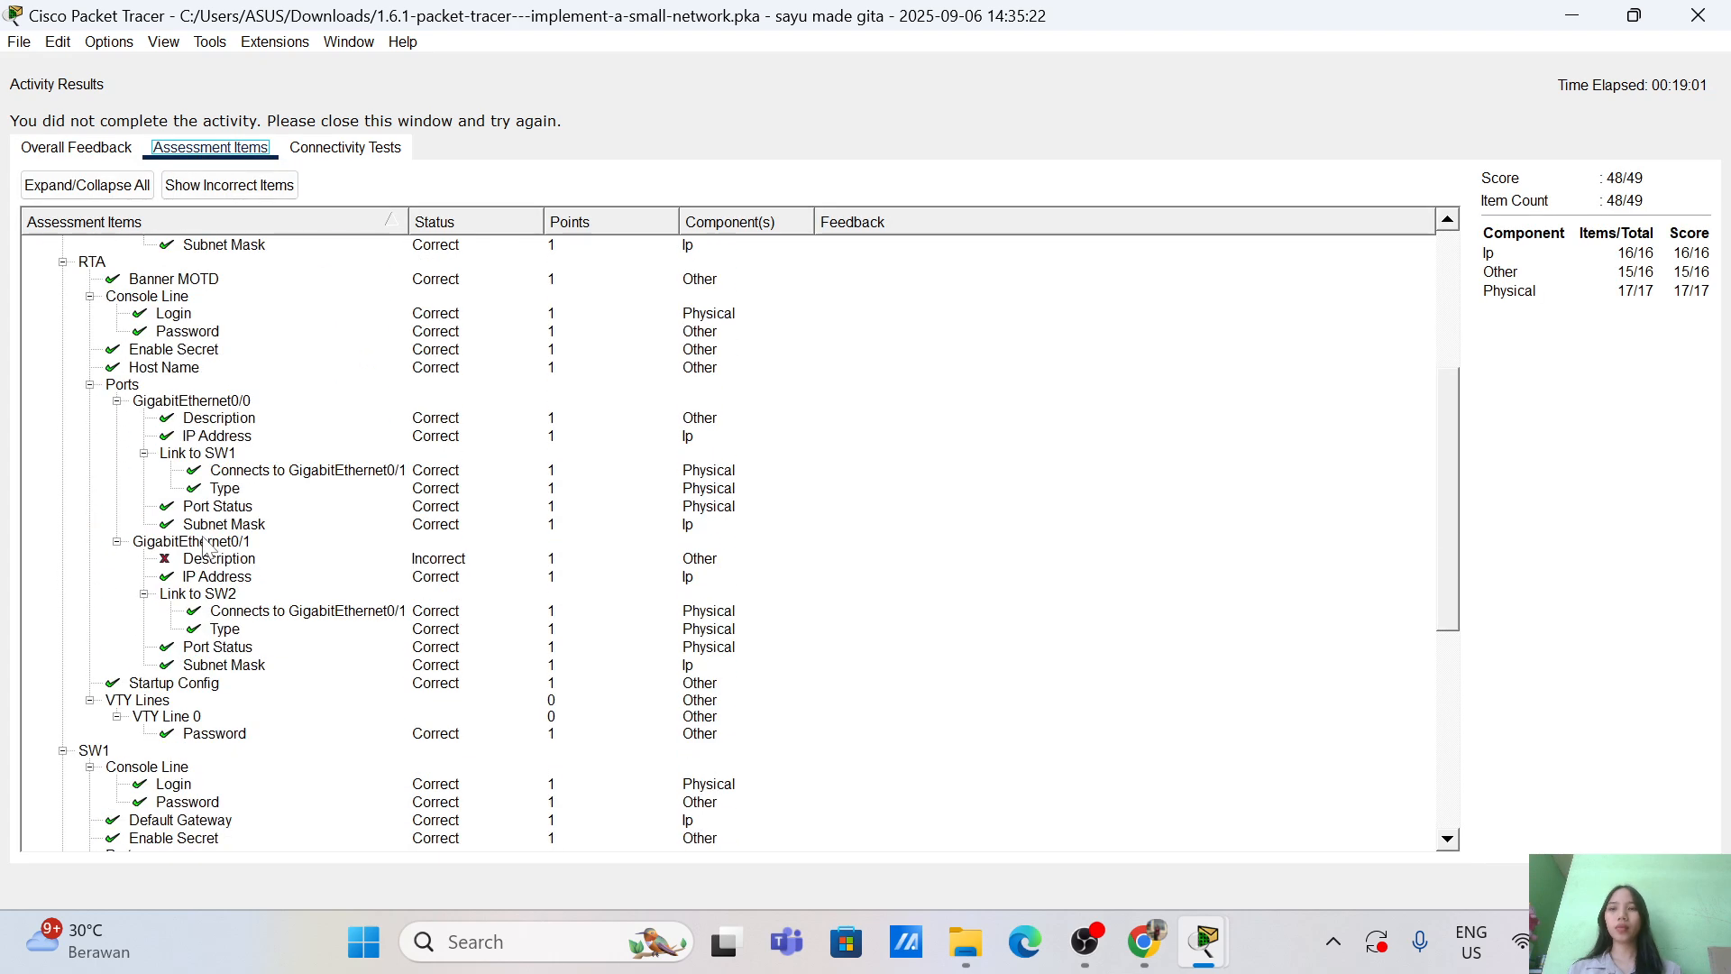
pyautogui.scroll(-8, 206, 546)
pyautogui.scroll(6, 206, 546)
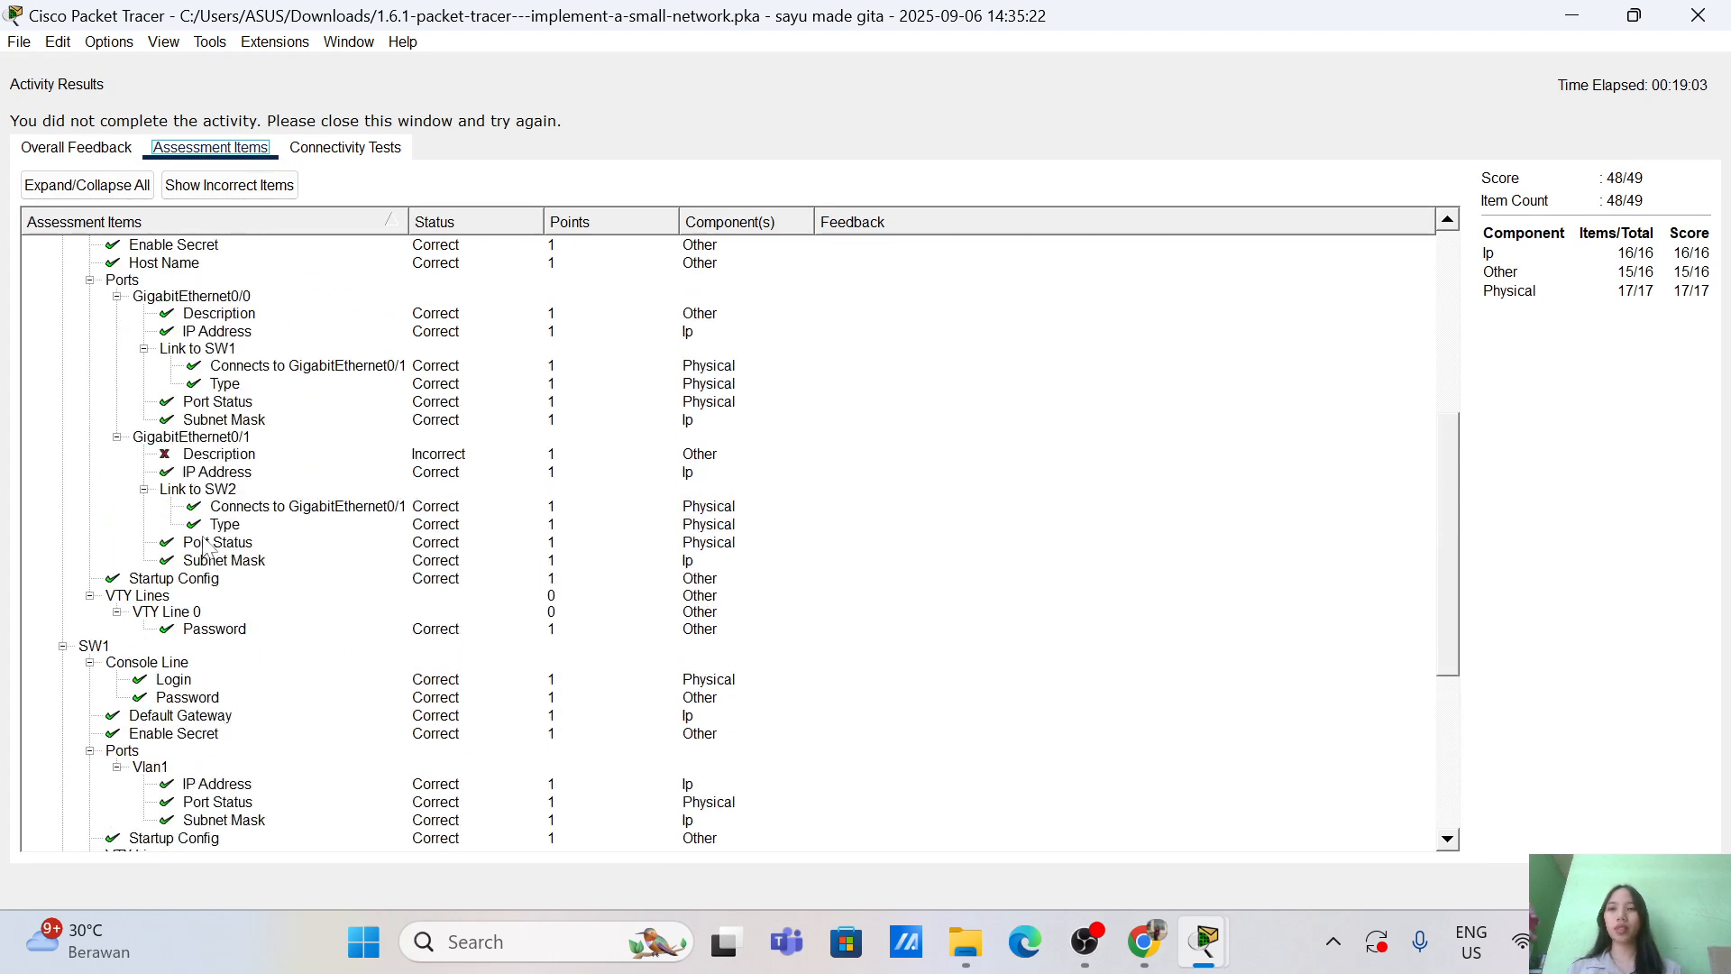
pyautogui.scroll(1, 205, 545)
pyautogui.scroll(1, 206, 545)
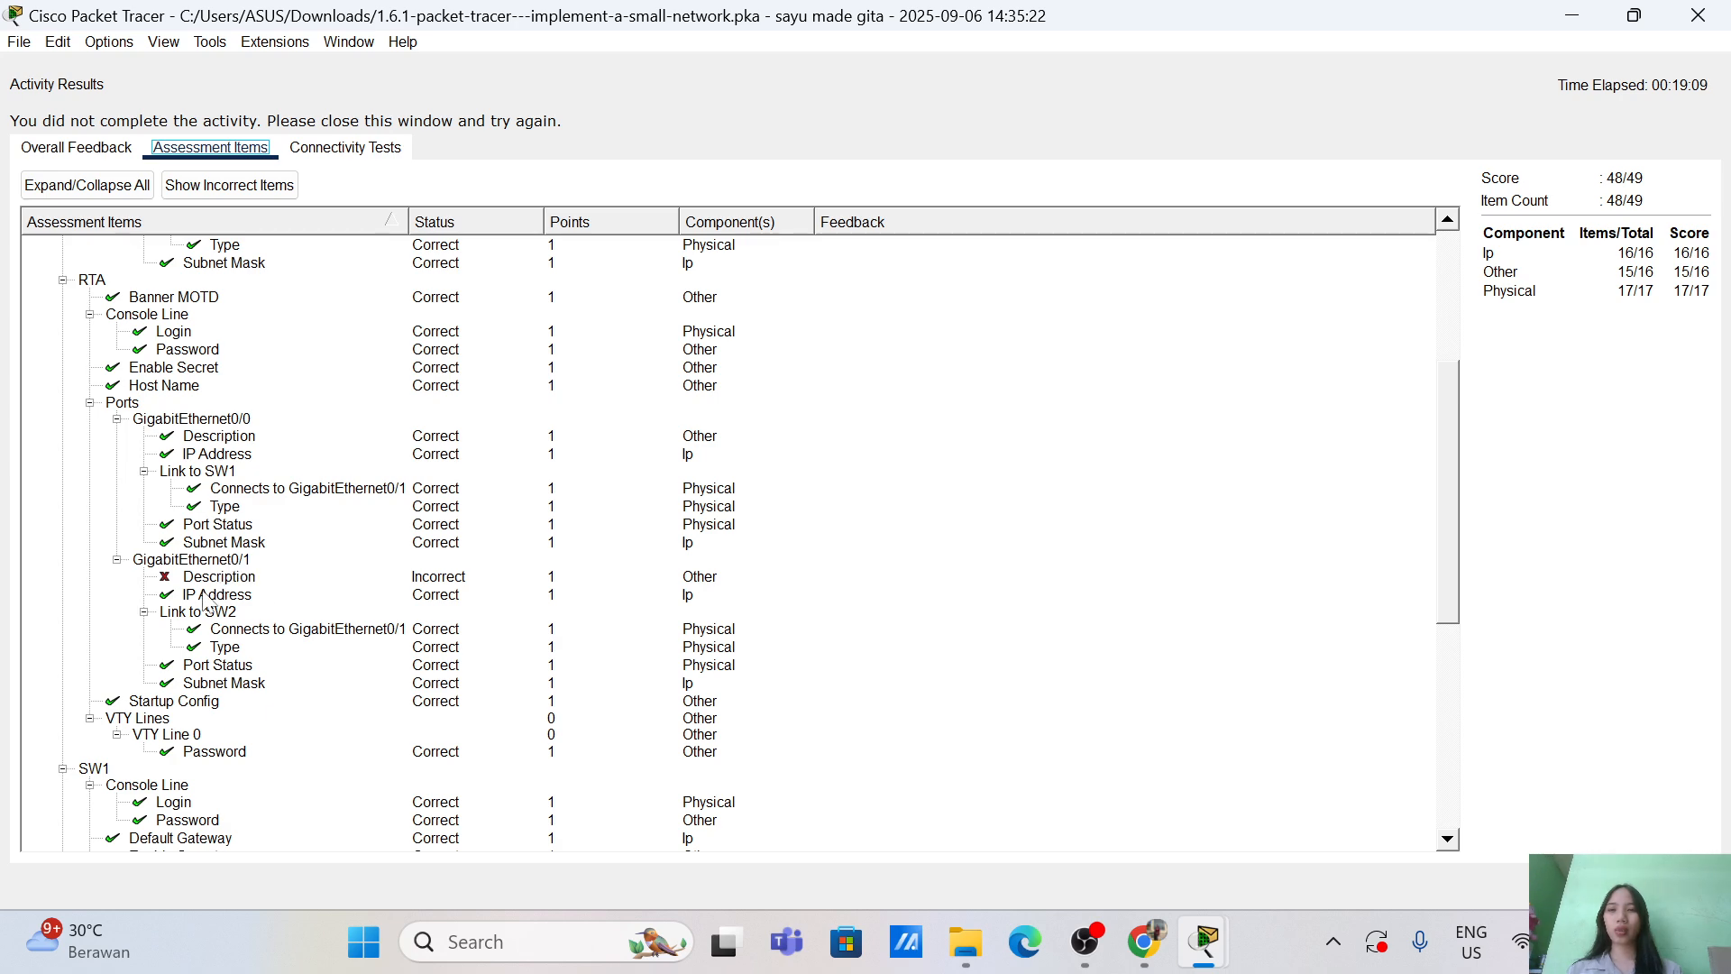
pyautogui.scroll(-3, 271, 606)
pyautogui.scroll(4, 271, 606)
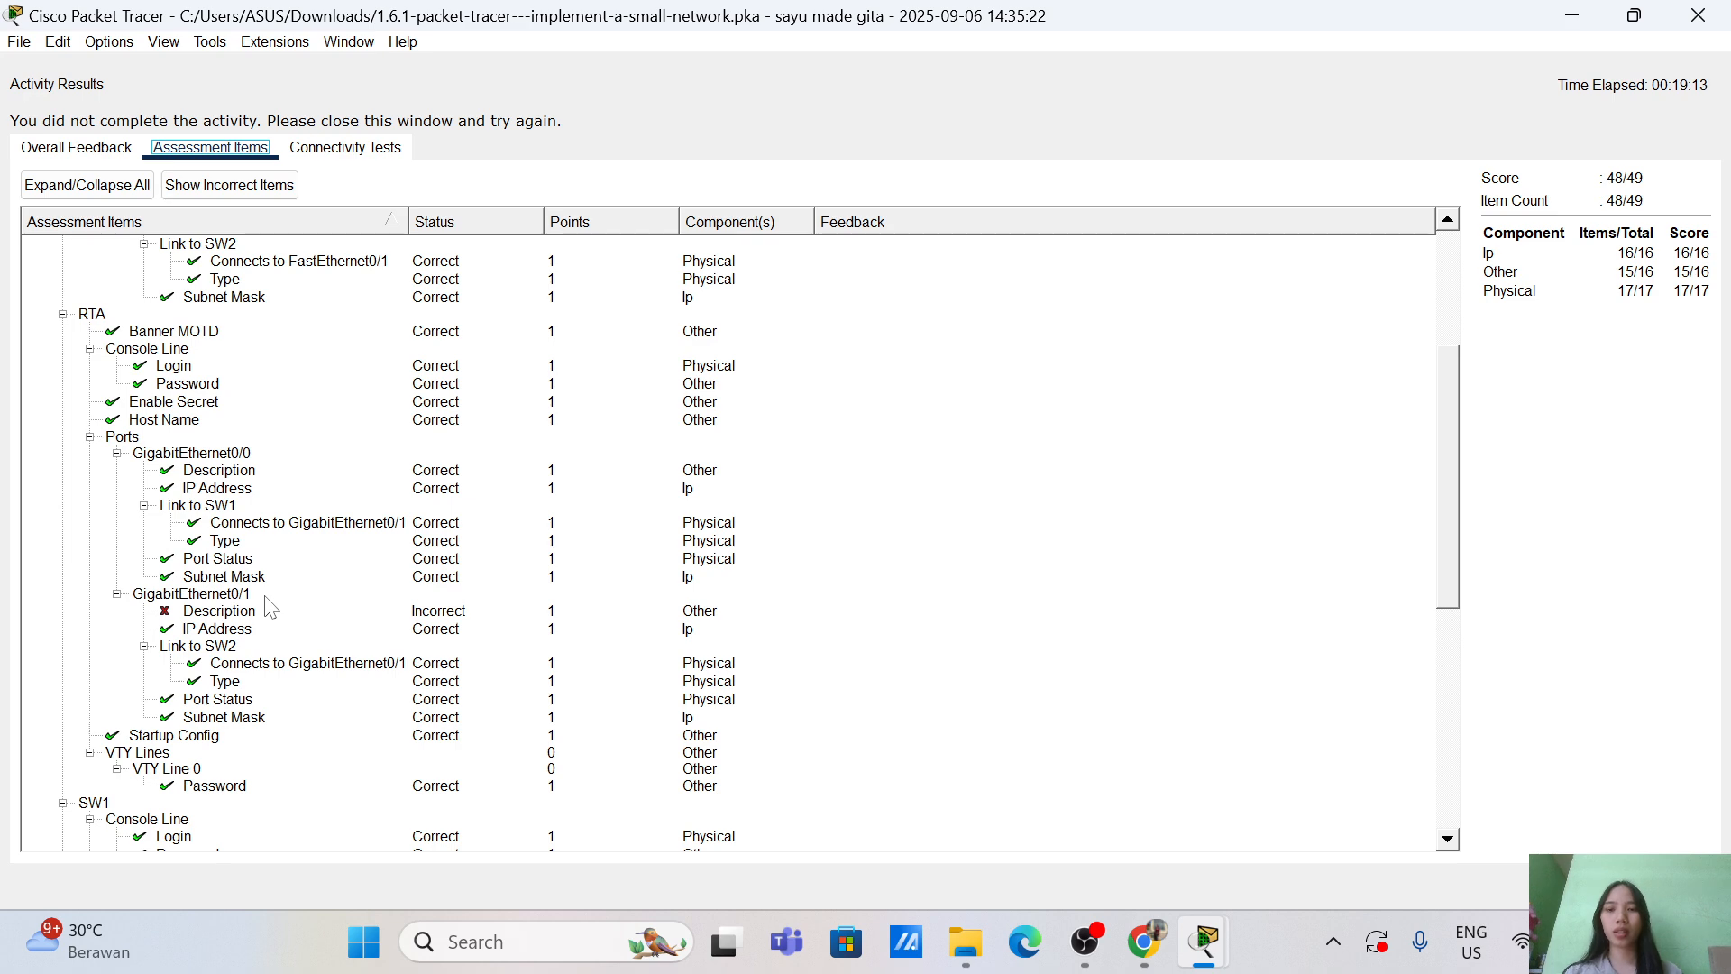
pyautogui.scroll(-10, 316, 667)
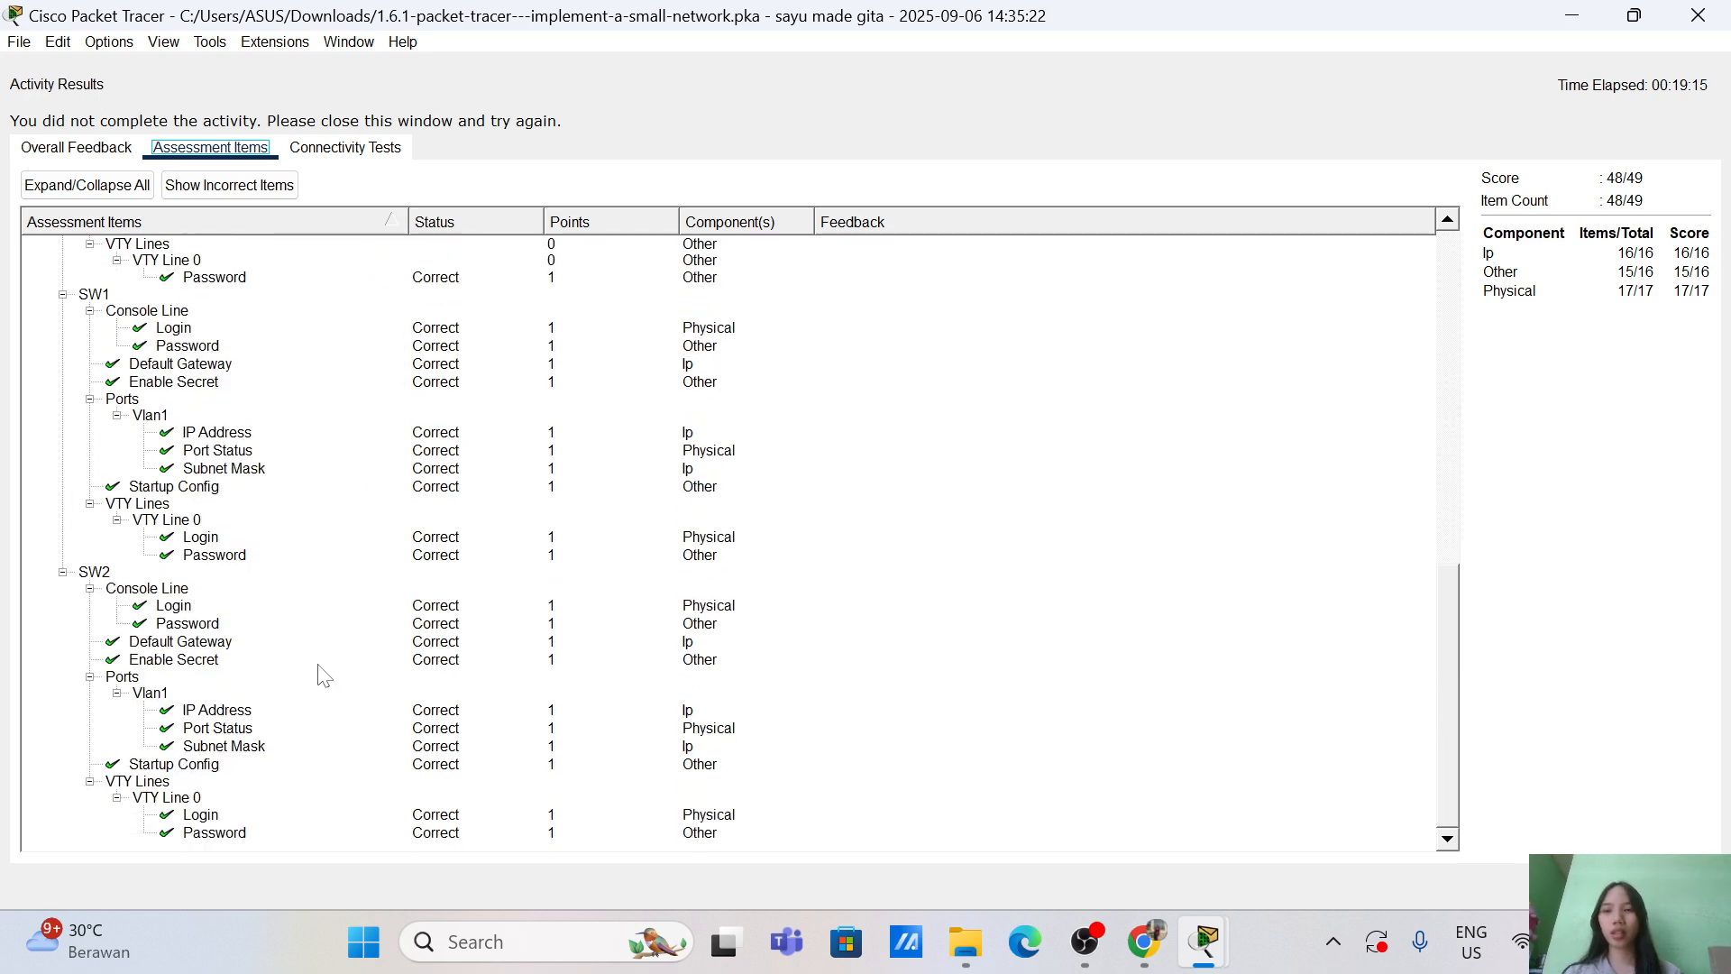
pyautogui.click(1679, 885)
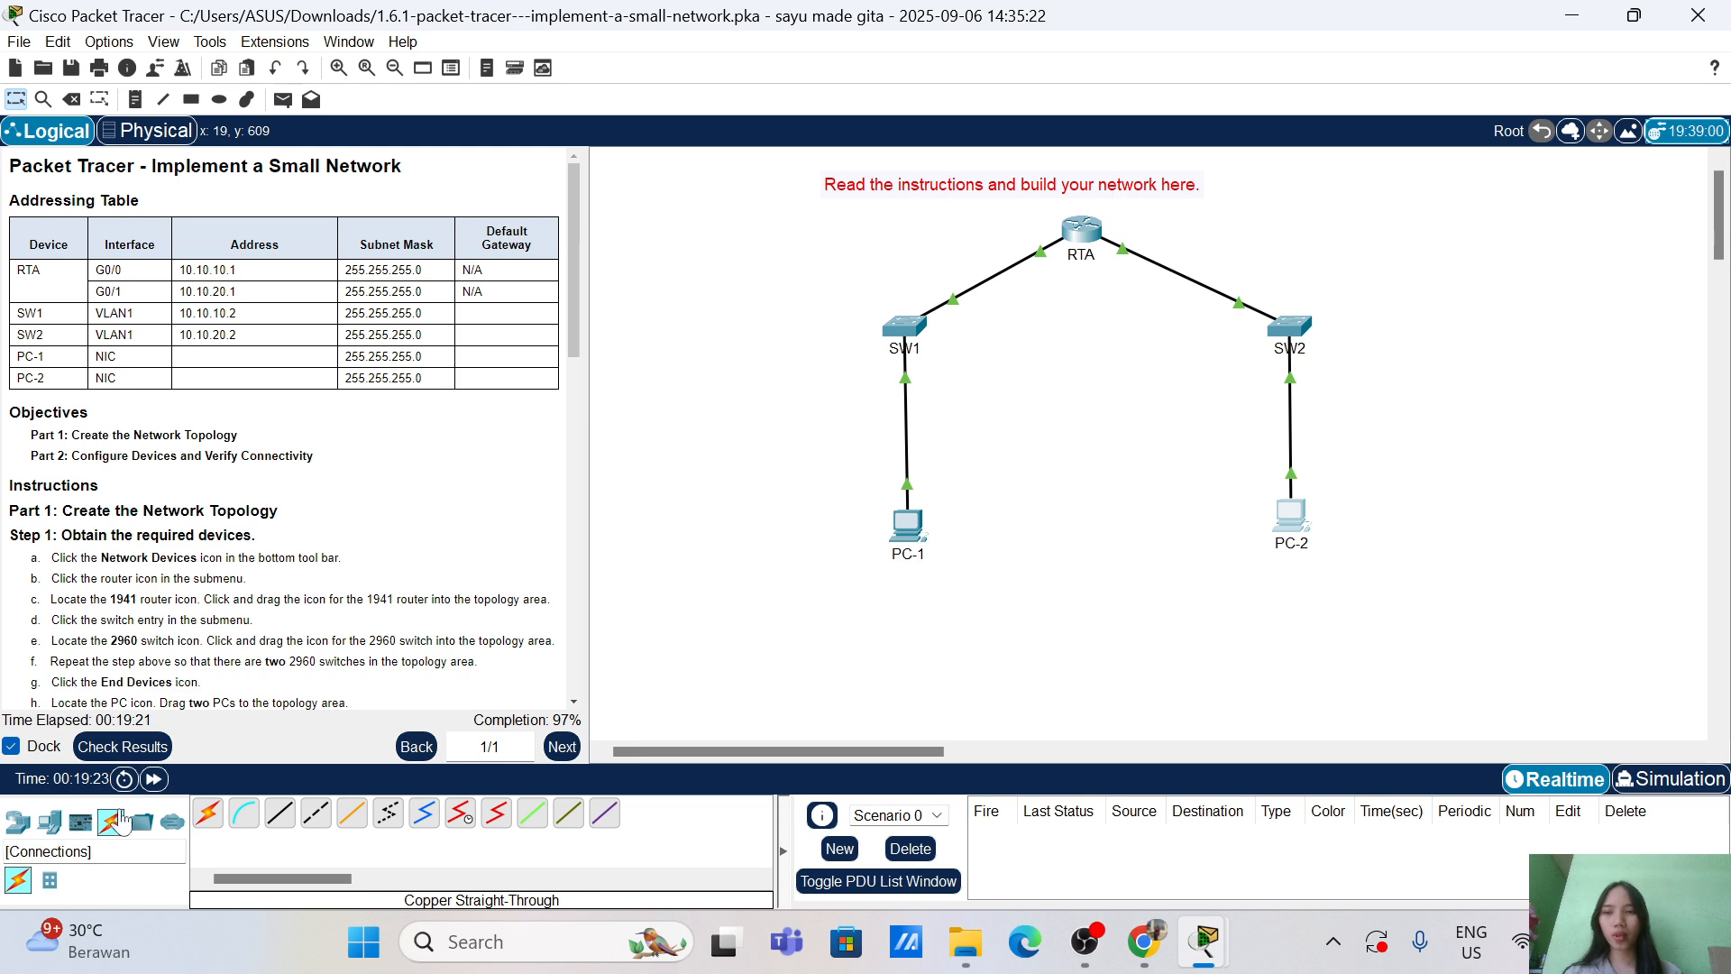
pyautogui.click(123, 747)
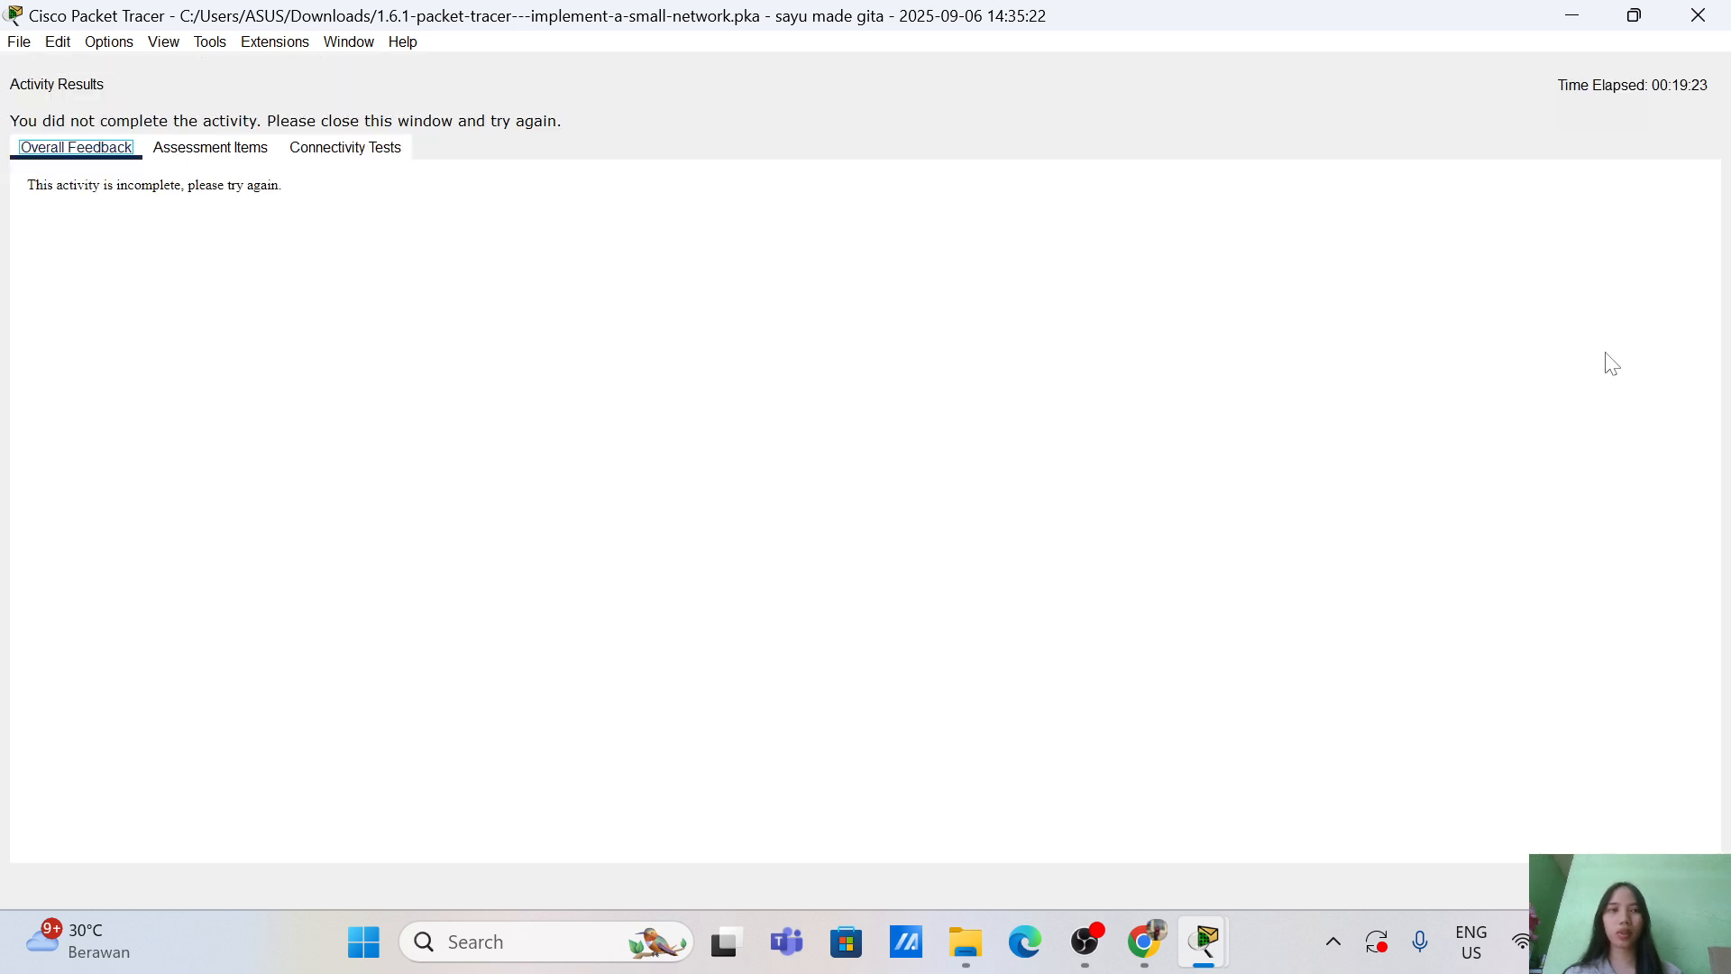
pyautogui.click(235, 152)
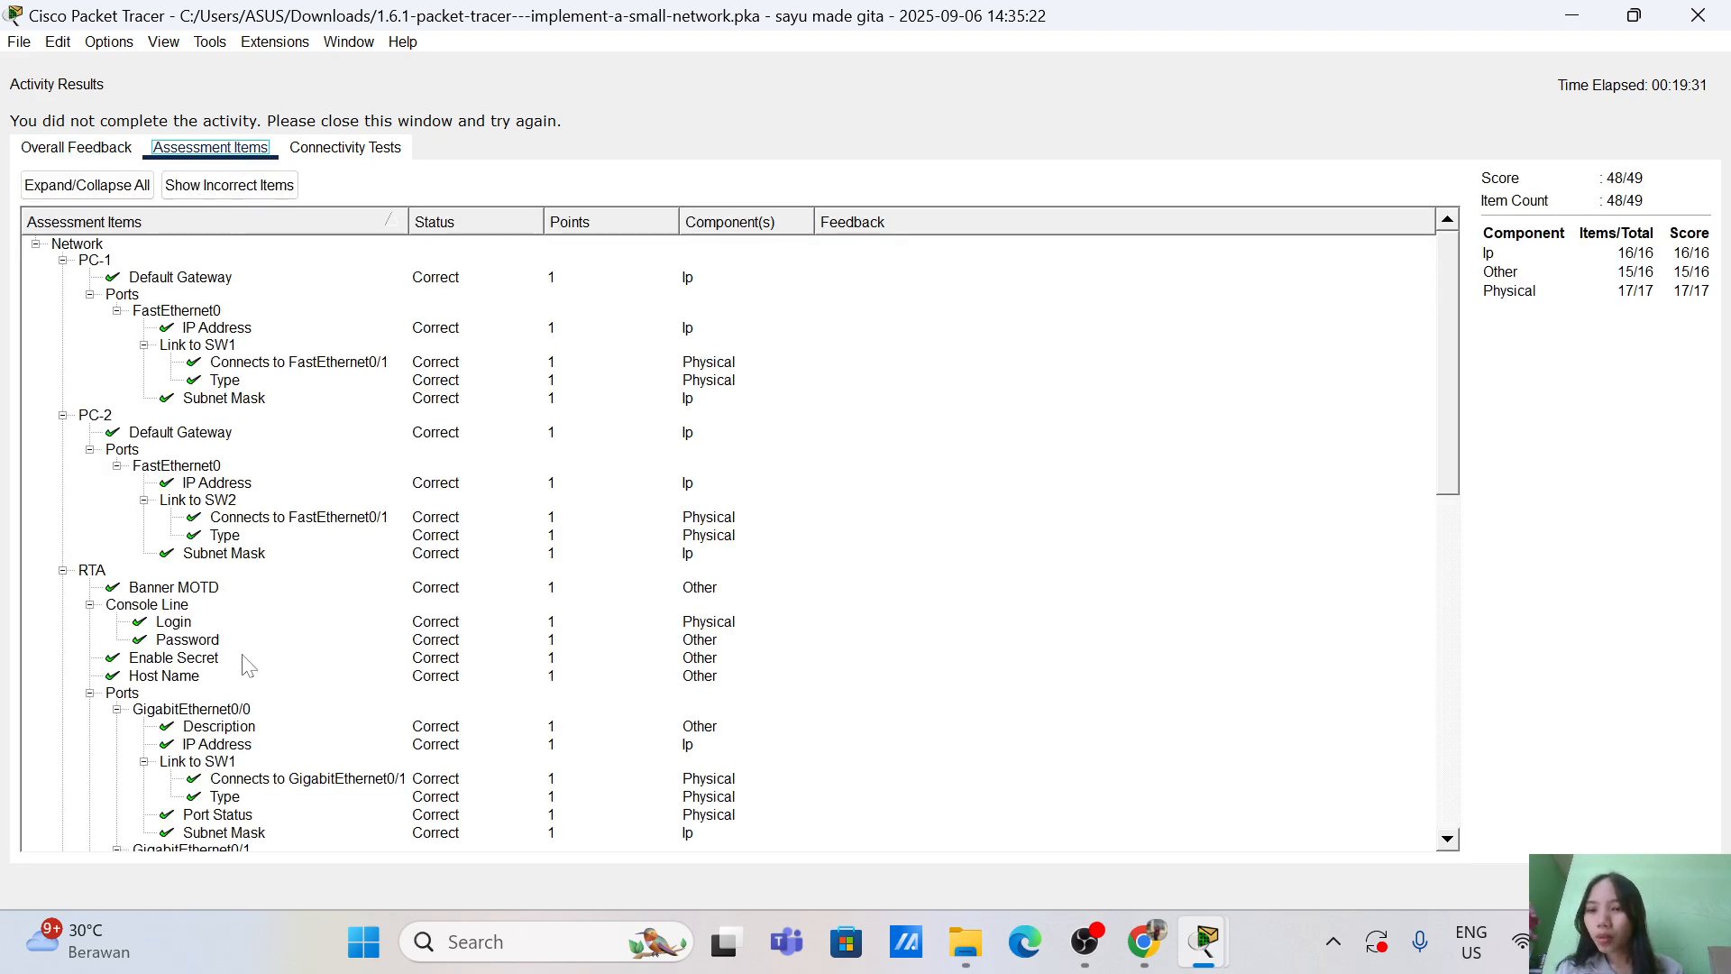
pyautogui.scroll(-6, 245, 666)
pyautogui.scroll(-1, 245, 665)
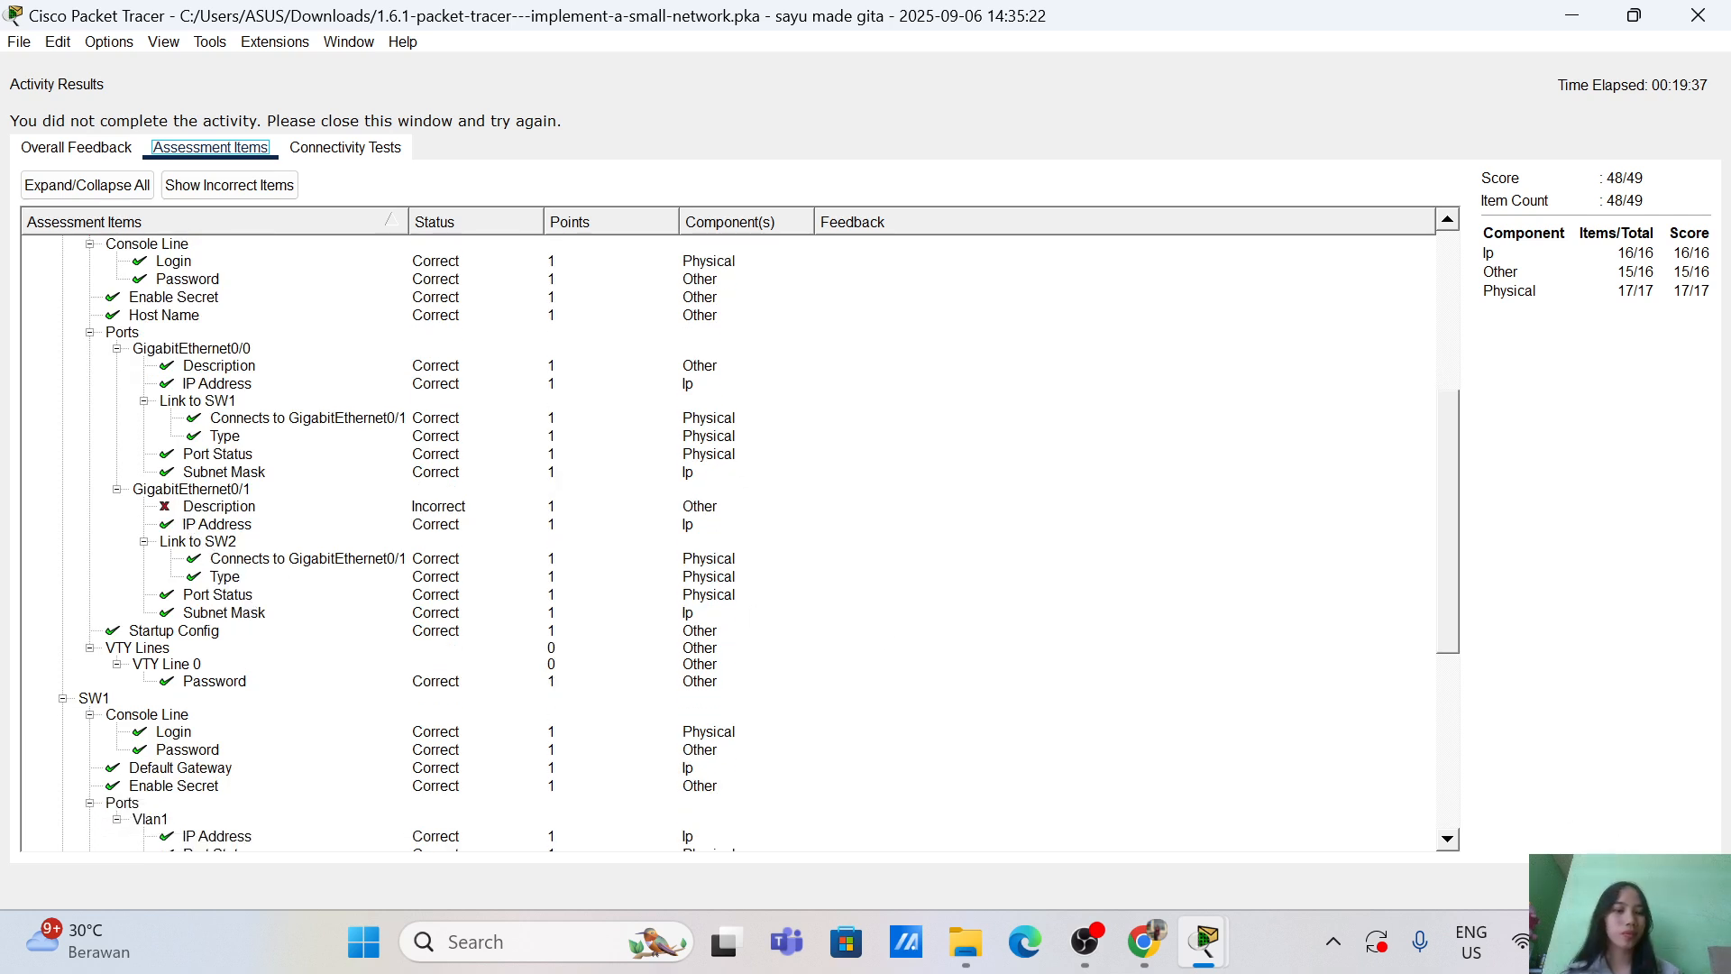
pyautogui.click(1679, 886)
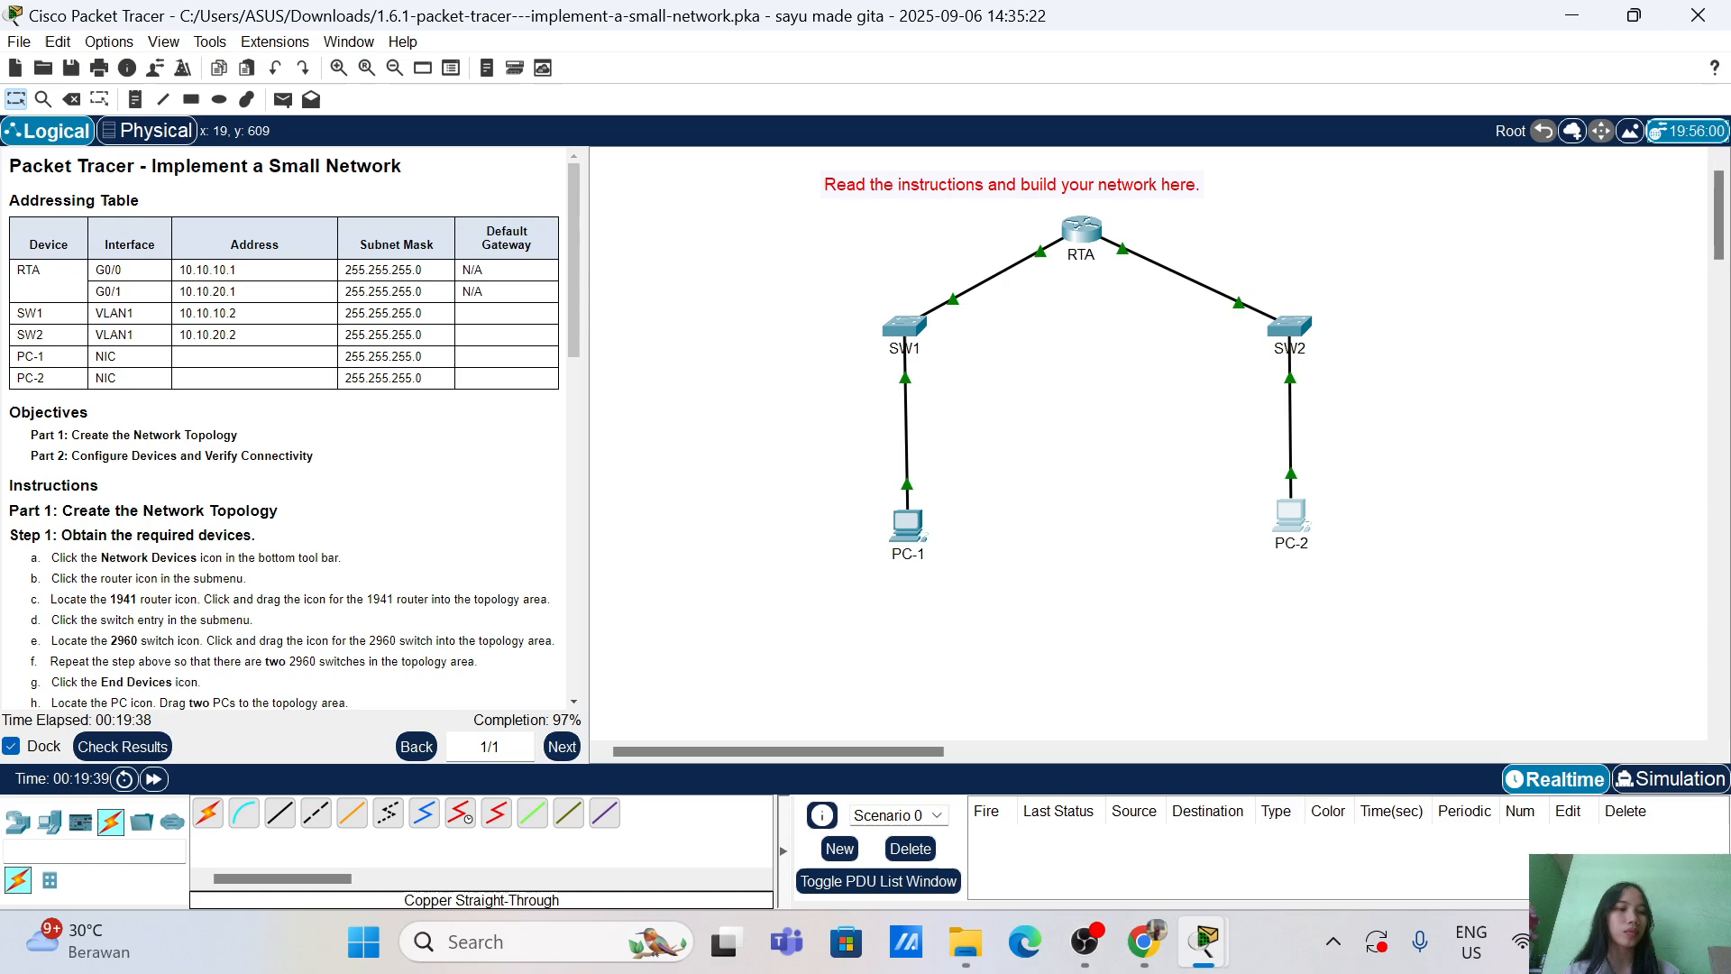
# Step: Open RTA's CLI in a smaller repositioned window and enter global configuration mode
pyautogui.click(1085, 244)
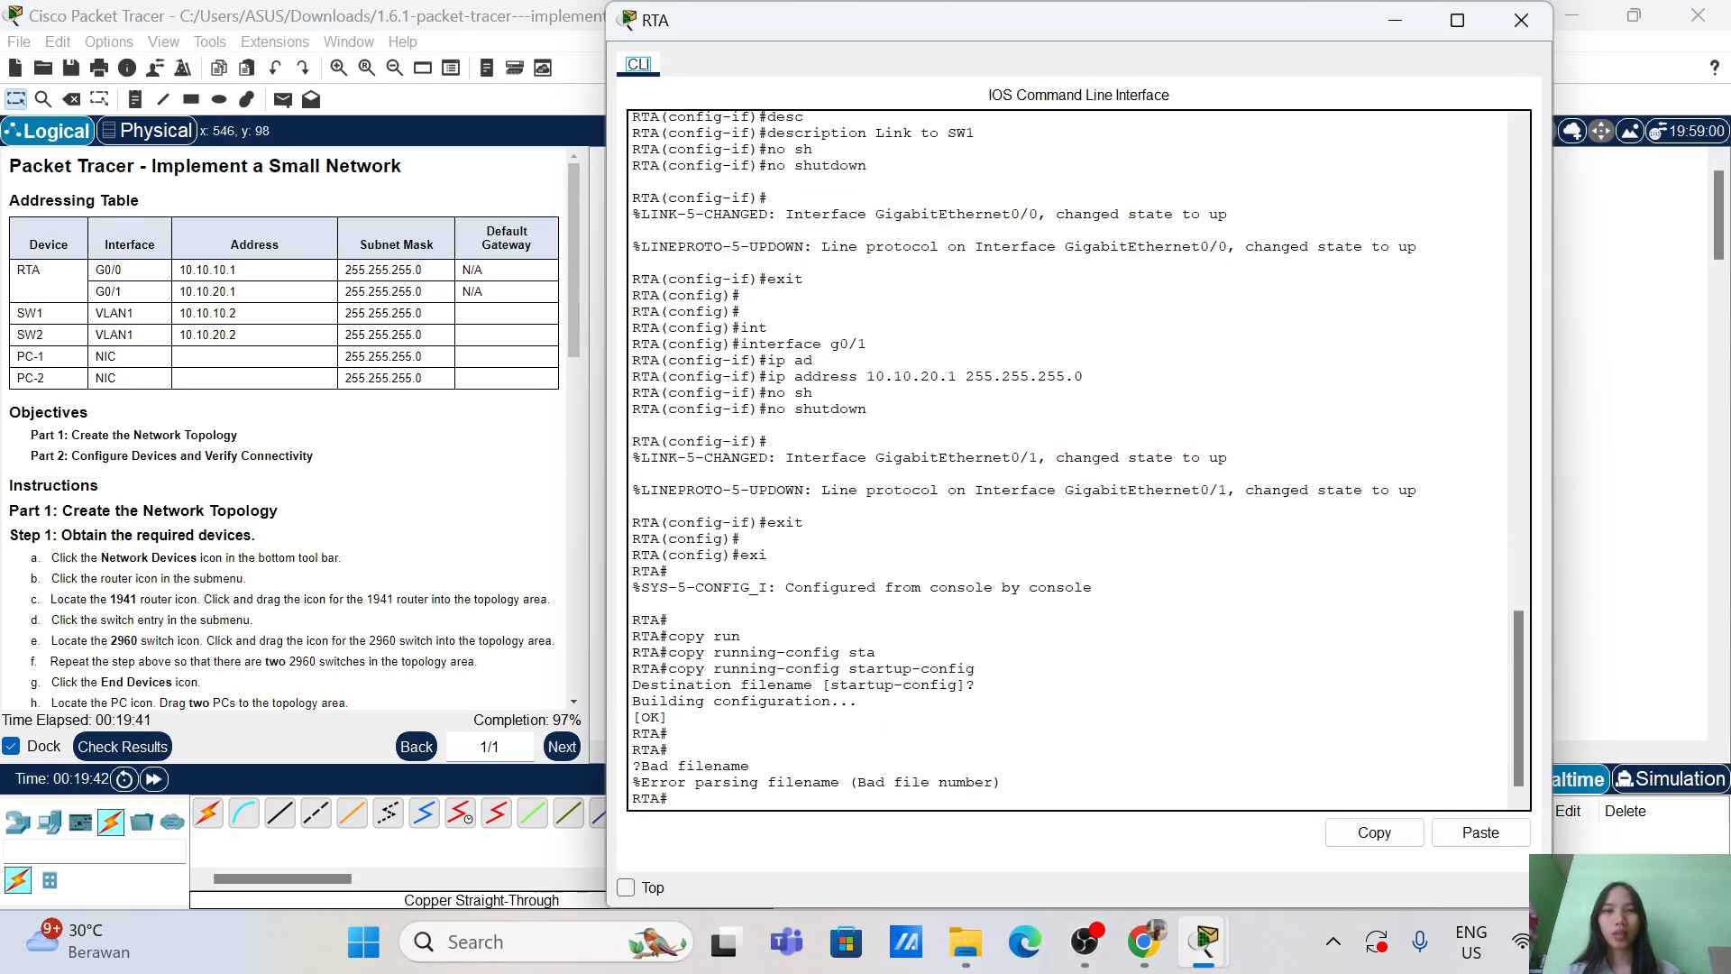
pyautogui.moveTo(609, 3); pyautogui.dragTo(954, 471)
pyautogui.moveTo(1064, 487); pyautogui.dragTo(703, 209)
pyautogui.scroll(-12, 896, 416)
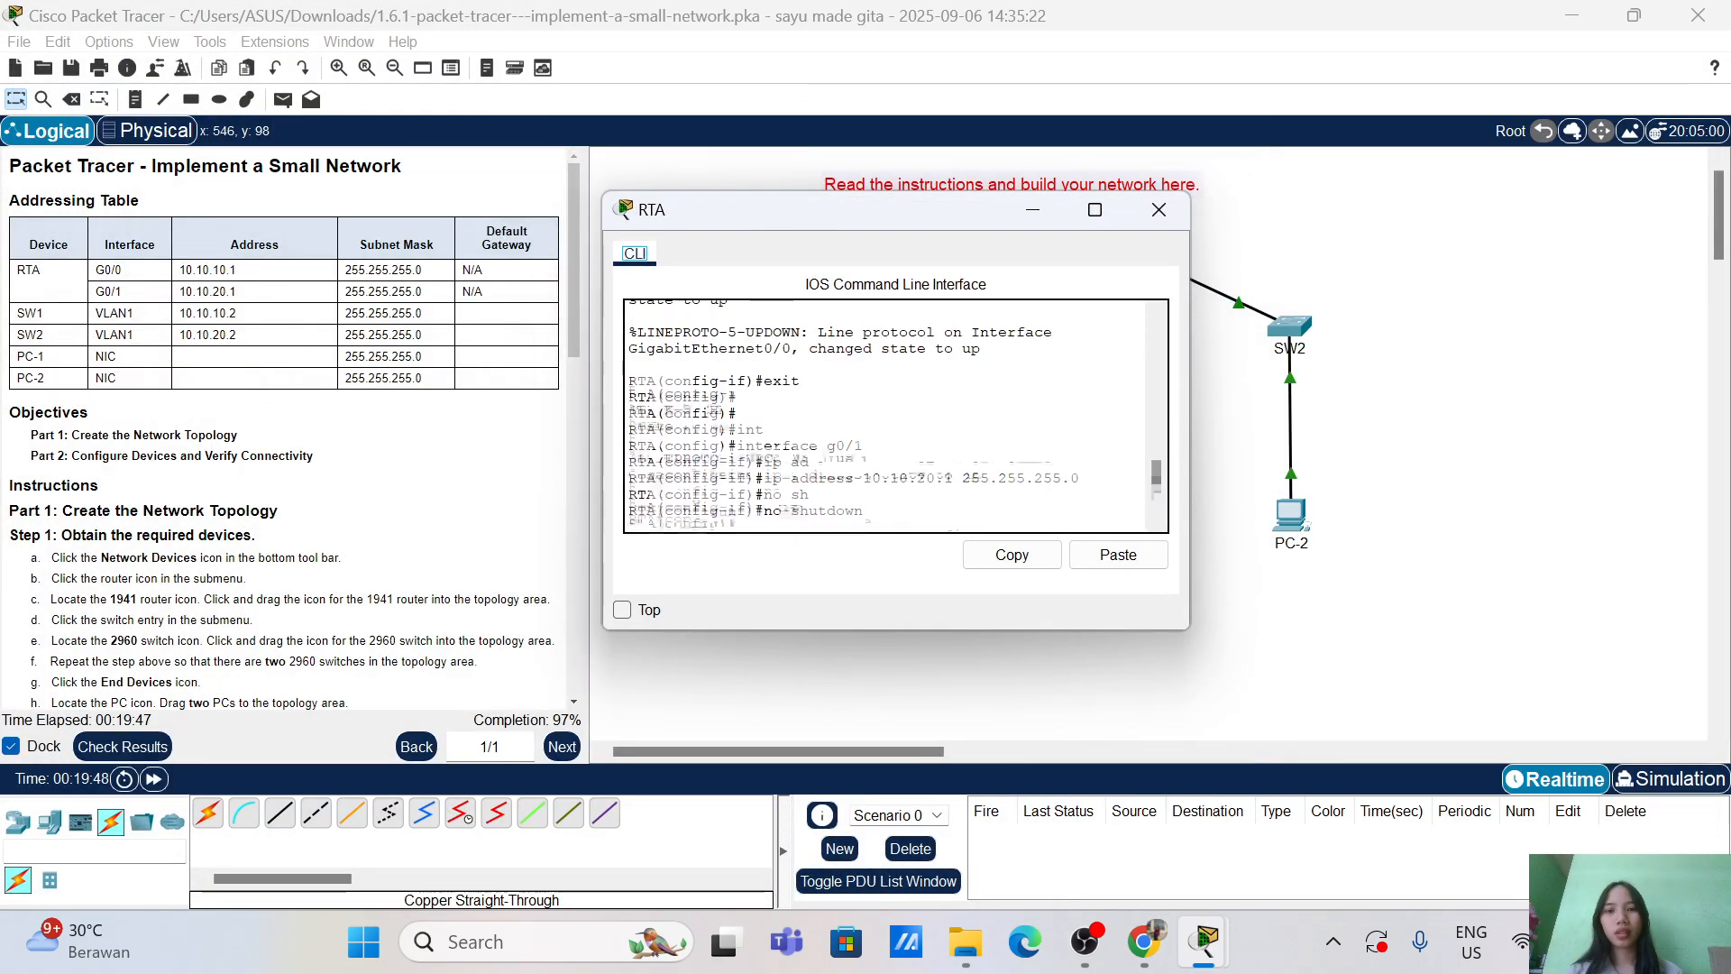
pyautogui.press('Return')
pyautogui.press('Return')
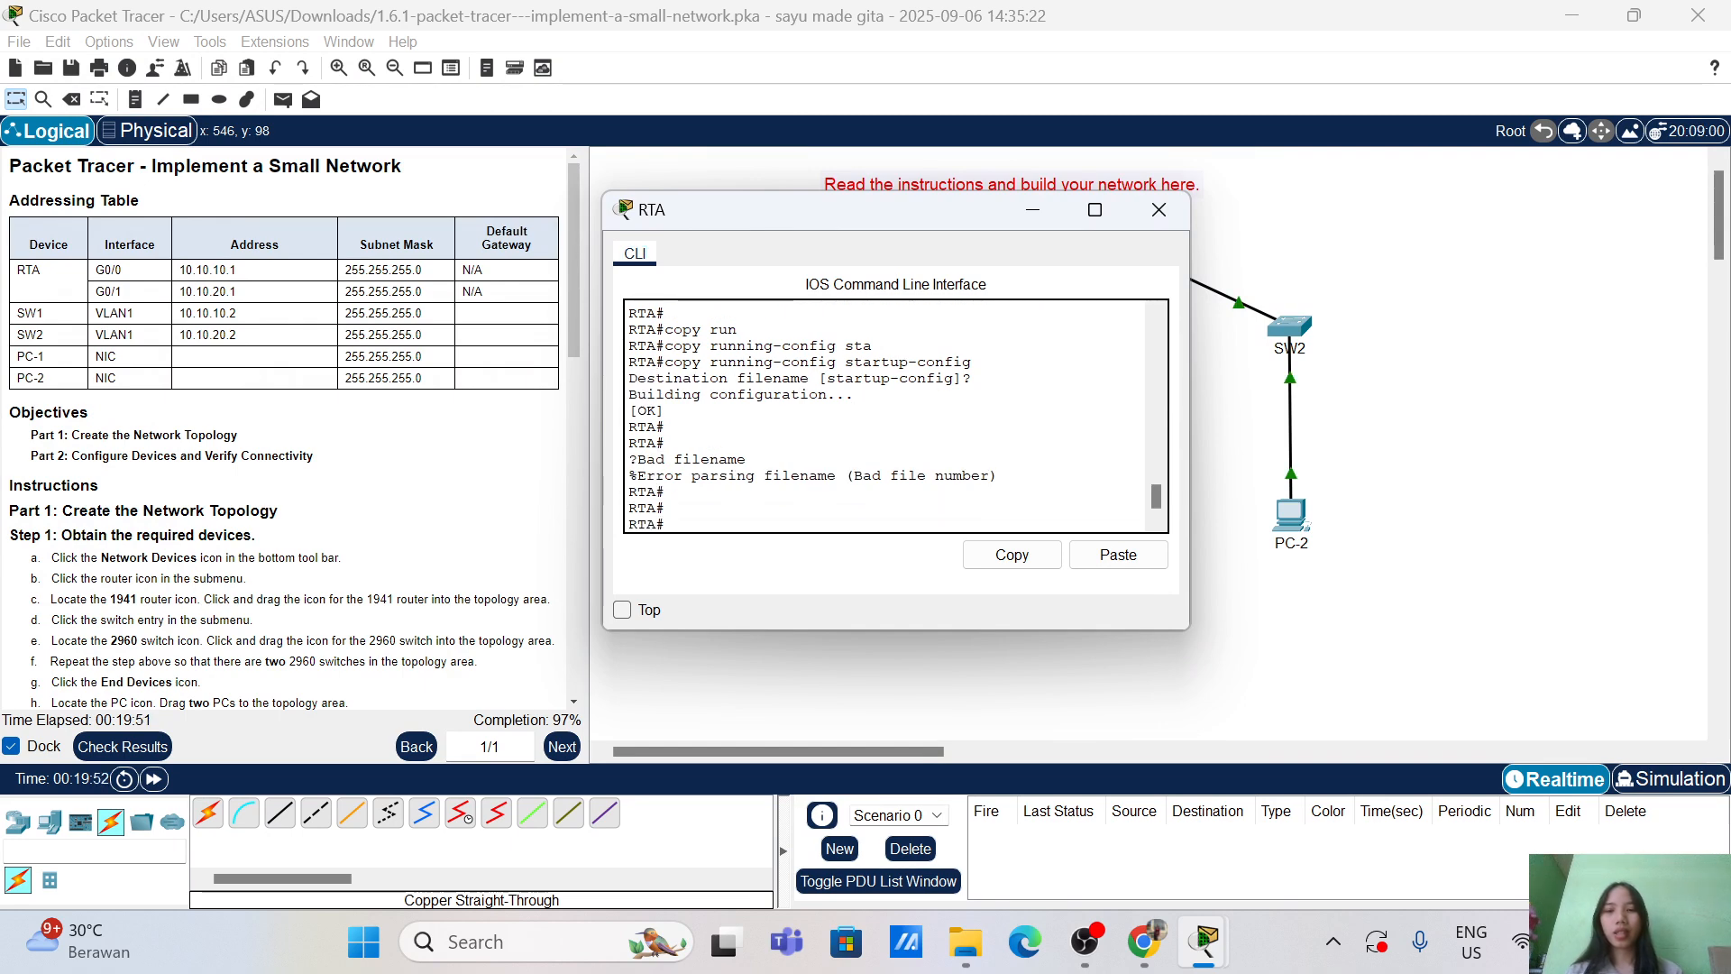
pyautogui.write('int')
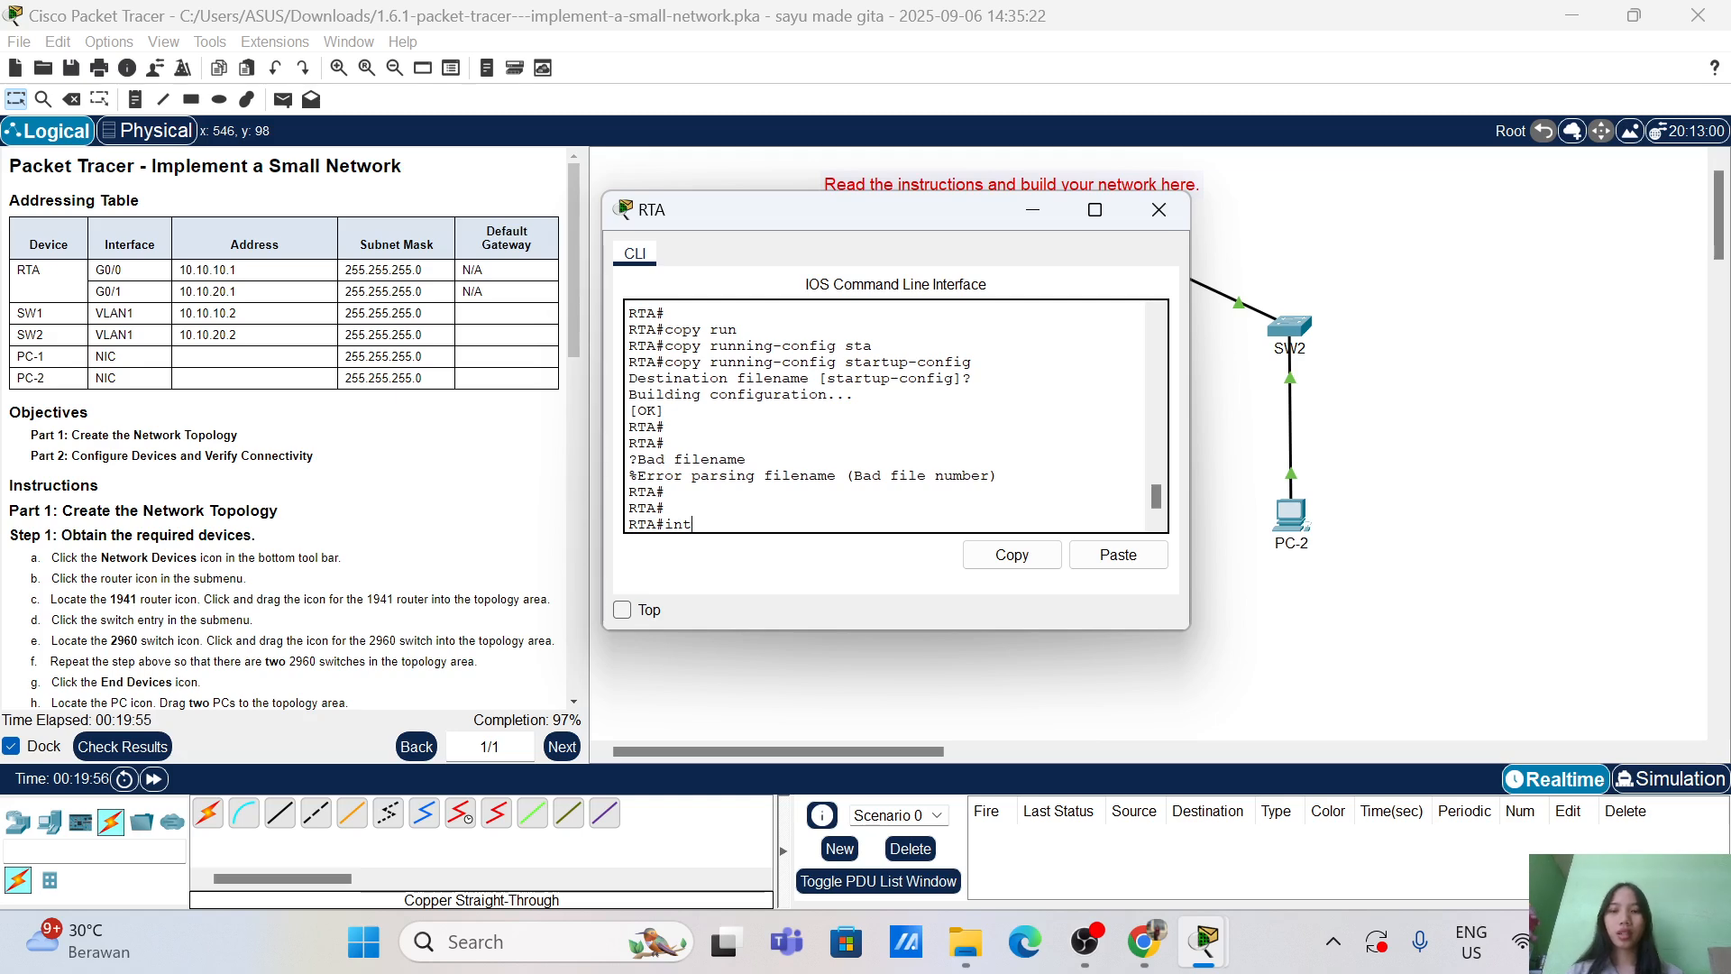
pyautogui.press('Tab')
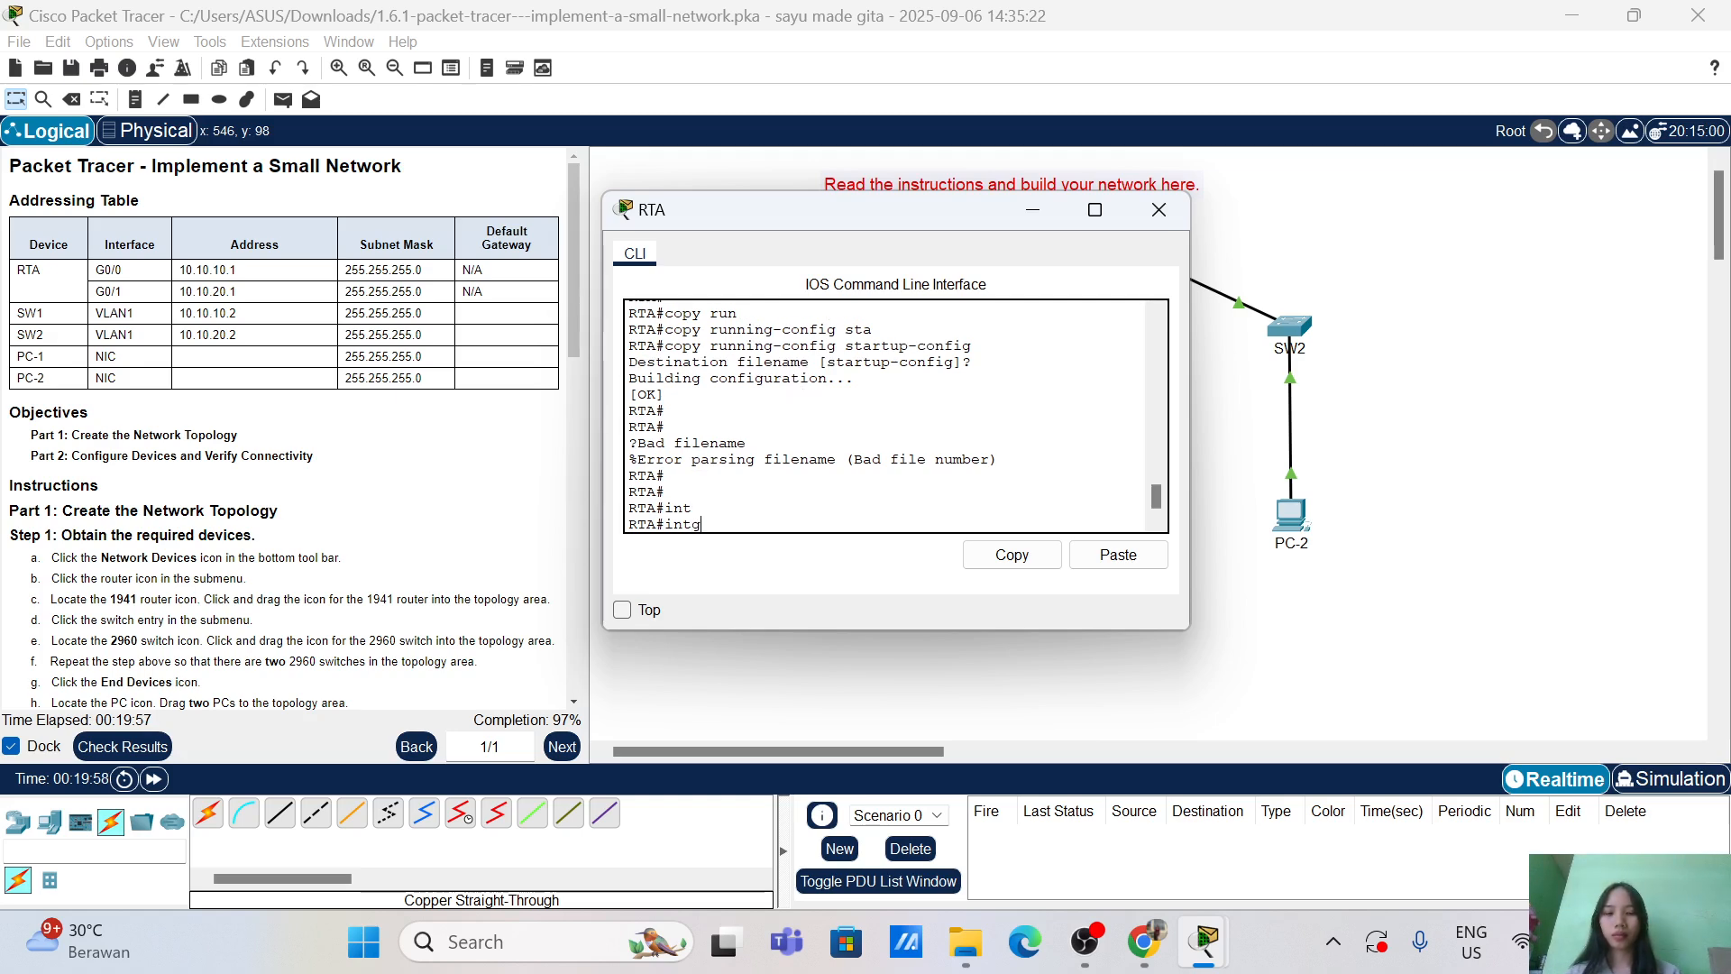
pyautogui.write('gi')
pyautogui.press('Tab')
pyautogui.press('BackSpace')
pyautogui.press('BackSpace')
pyautogui.press('BackSpace')
pyautogui.press('BackSpace')
pyautogui.press('BackSpace')
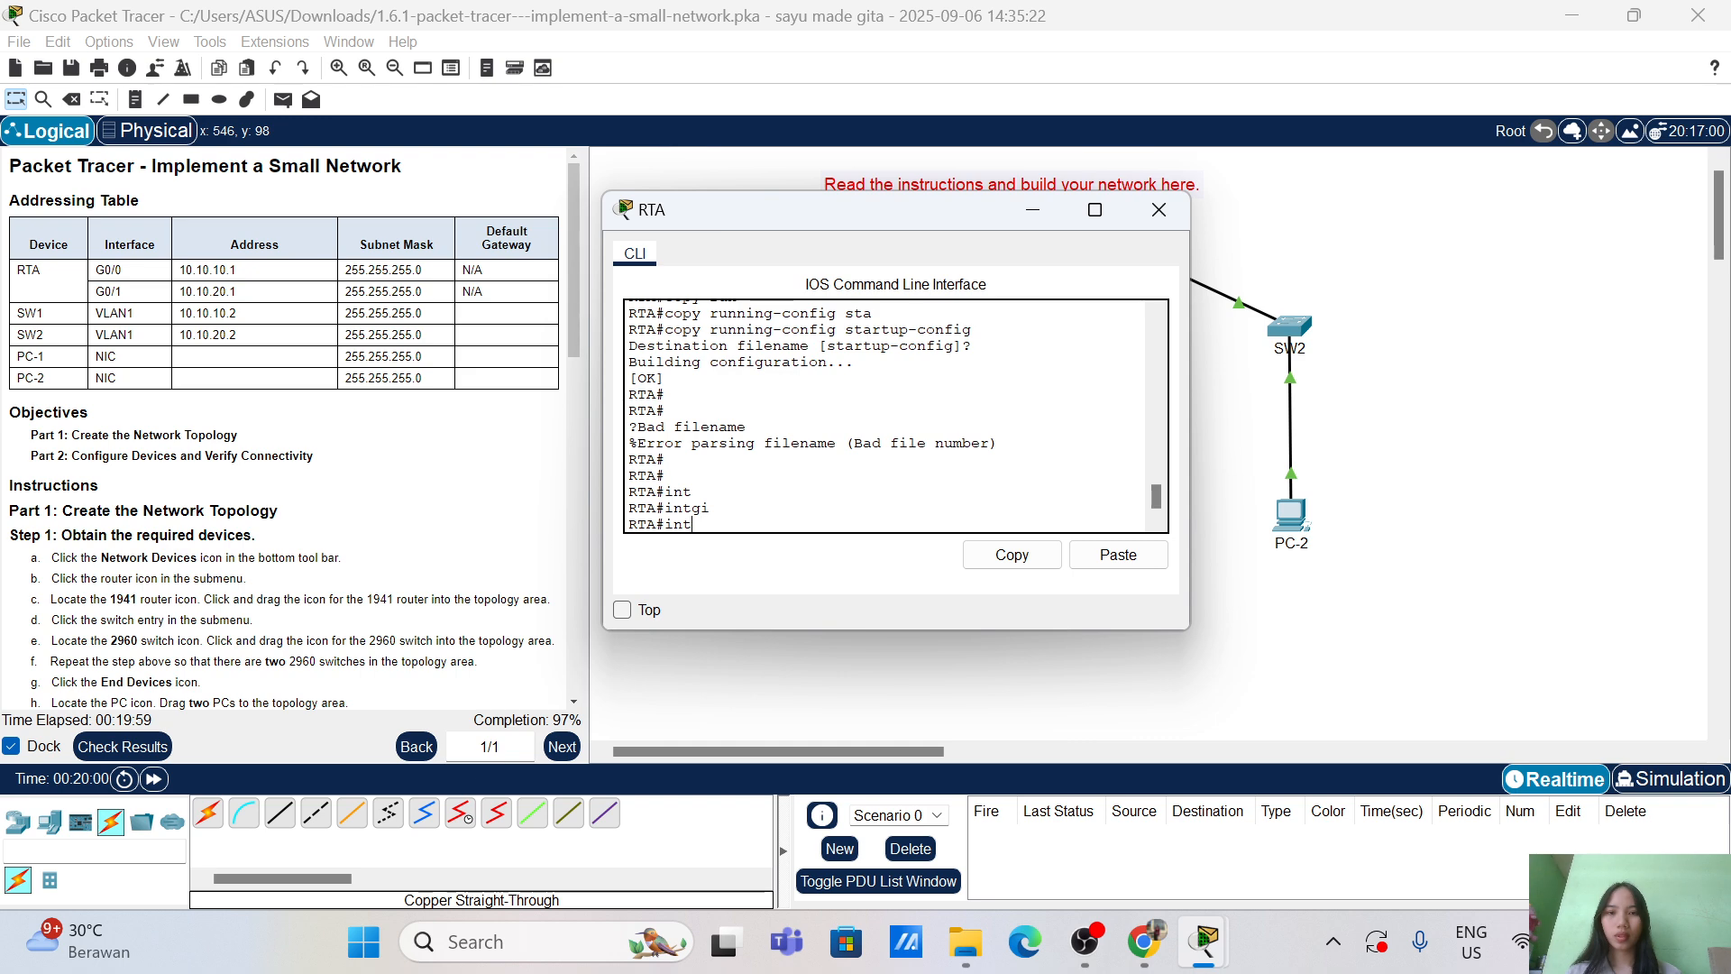
pyautogui.write('conf')
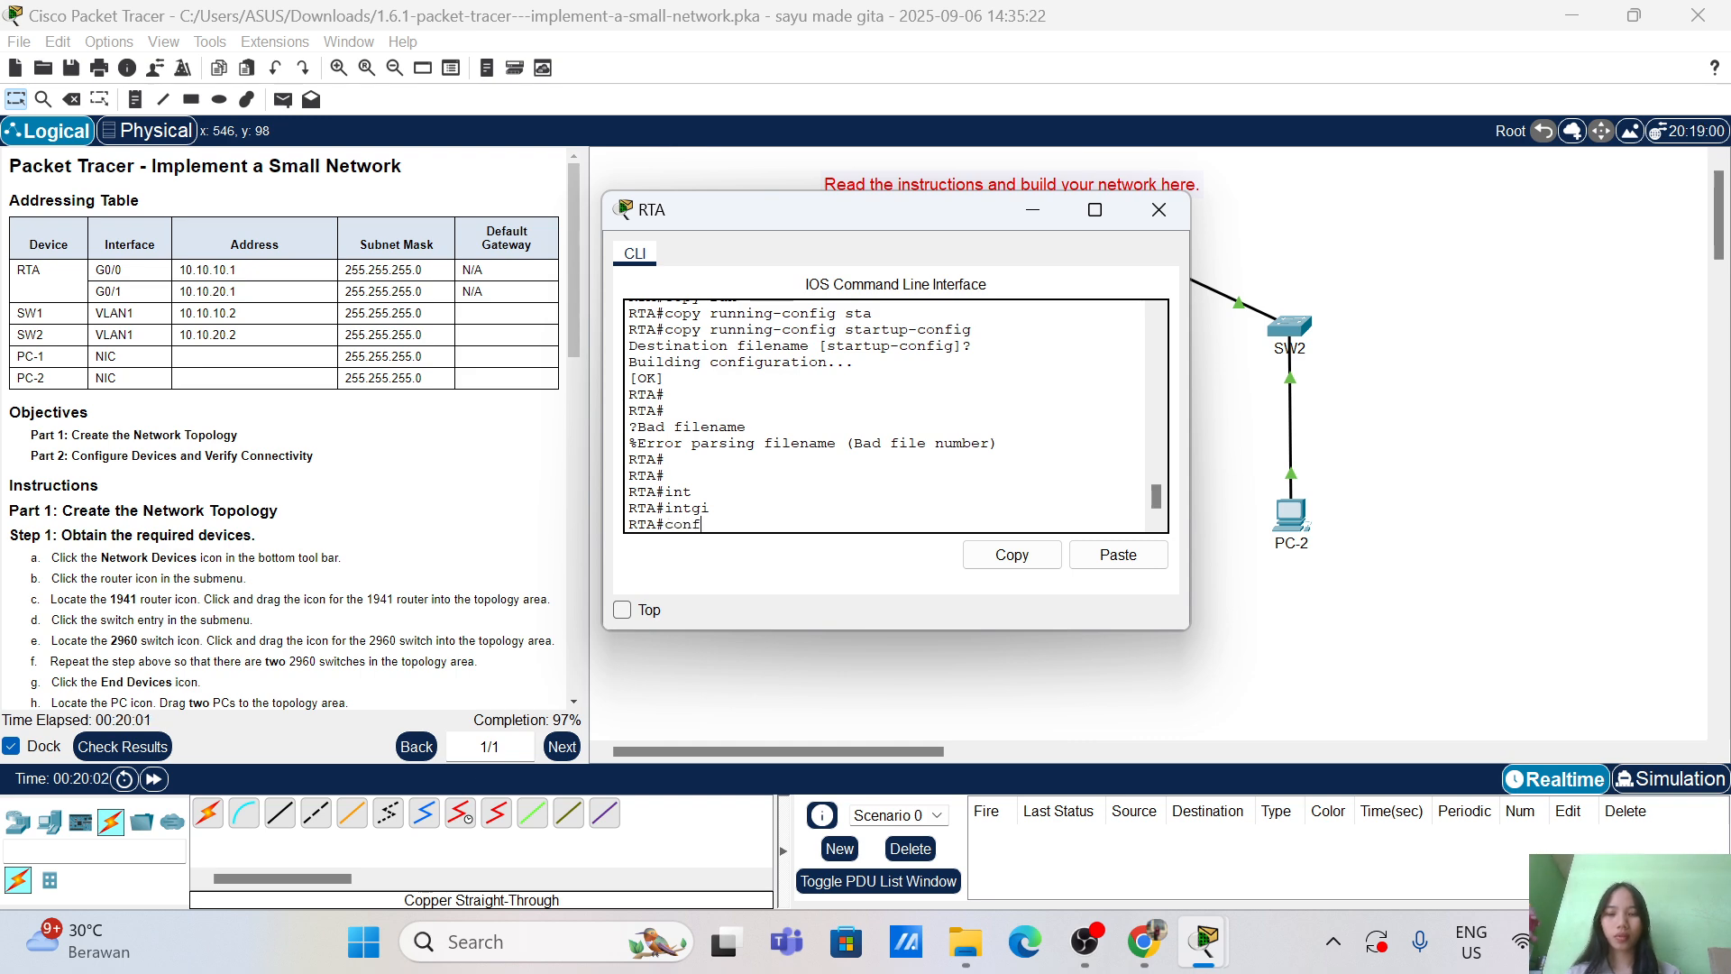
pyautogui.write('i')
pyautogui.press('Tab')
pyautogui.write('ter')
pyautogui.press('Tab')
pyautogui.press('Return')
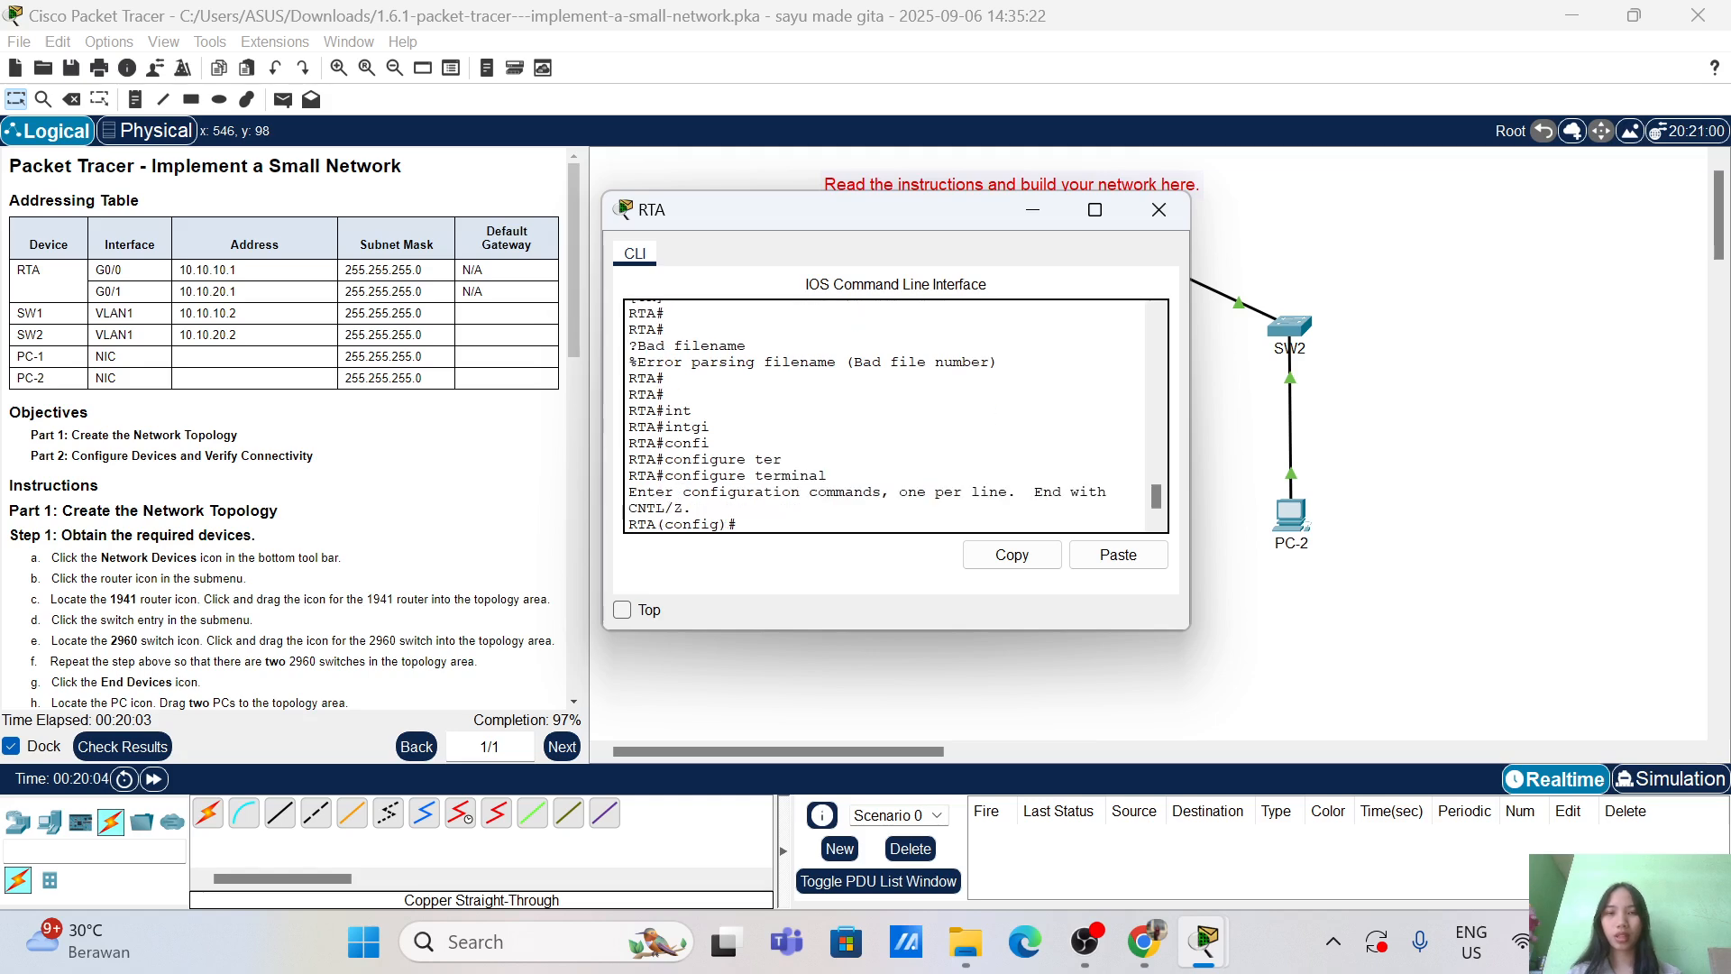
# Step: On interface GigabitEthernet 0/1, apply the description 'Link to SW2'
pyautogui.write('int')
pyautogui.press('Tab')
pyautogui.write('gi')
pyautogui.press('Tab')
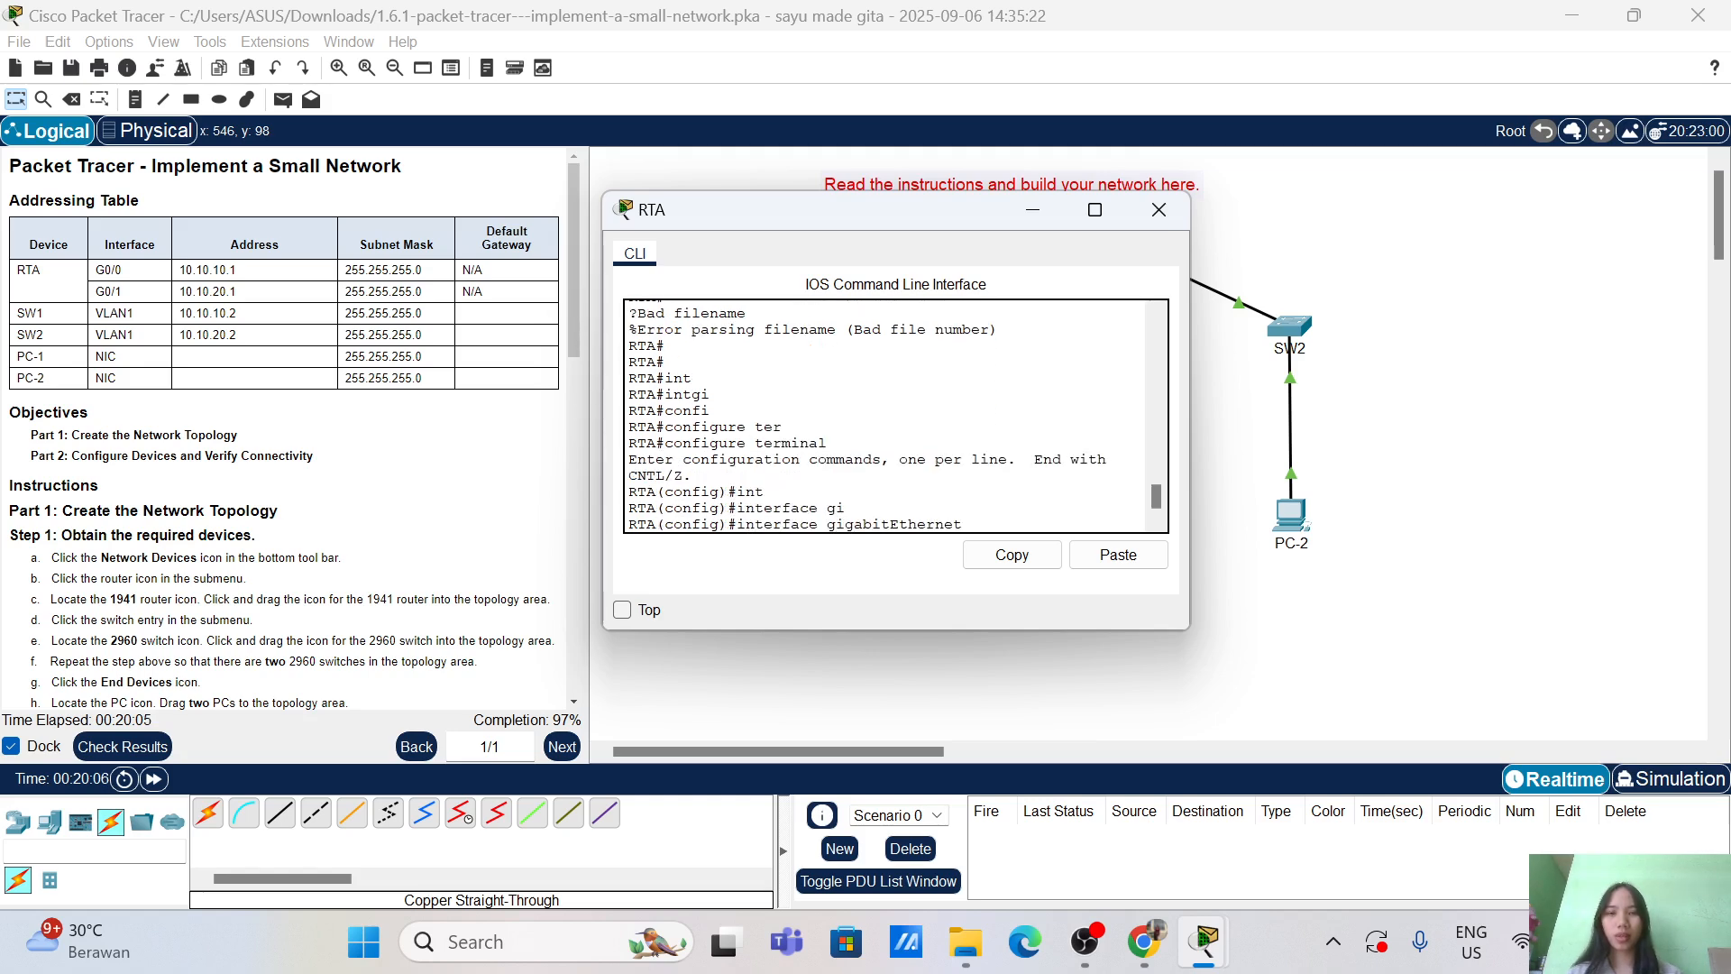
pyautogui.write('0/1')
pyautogui.press('Return')
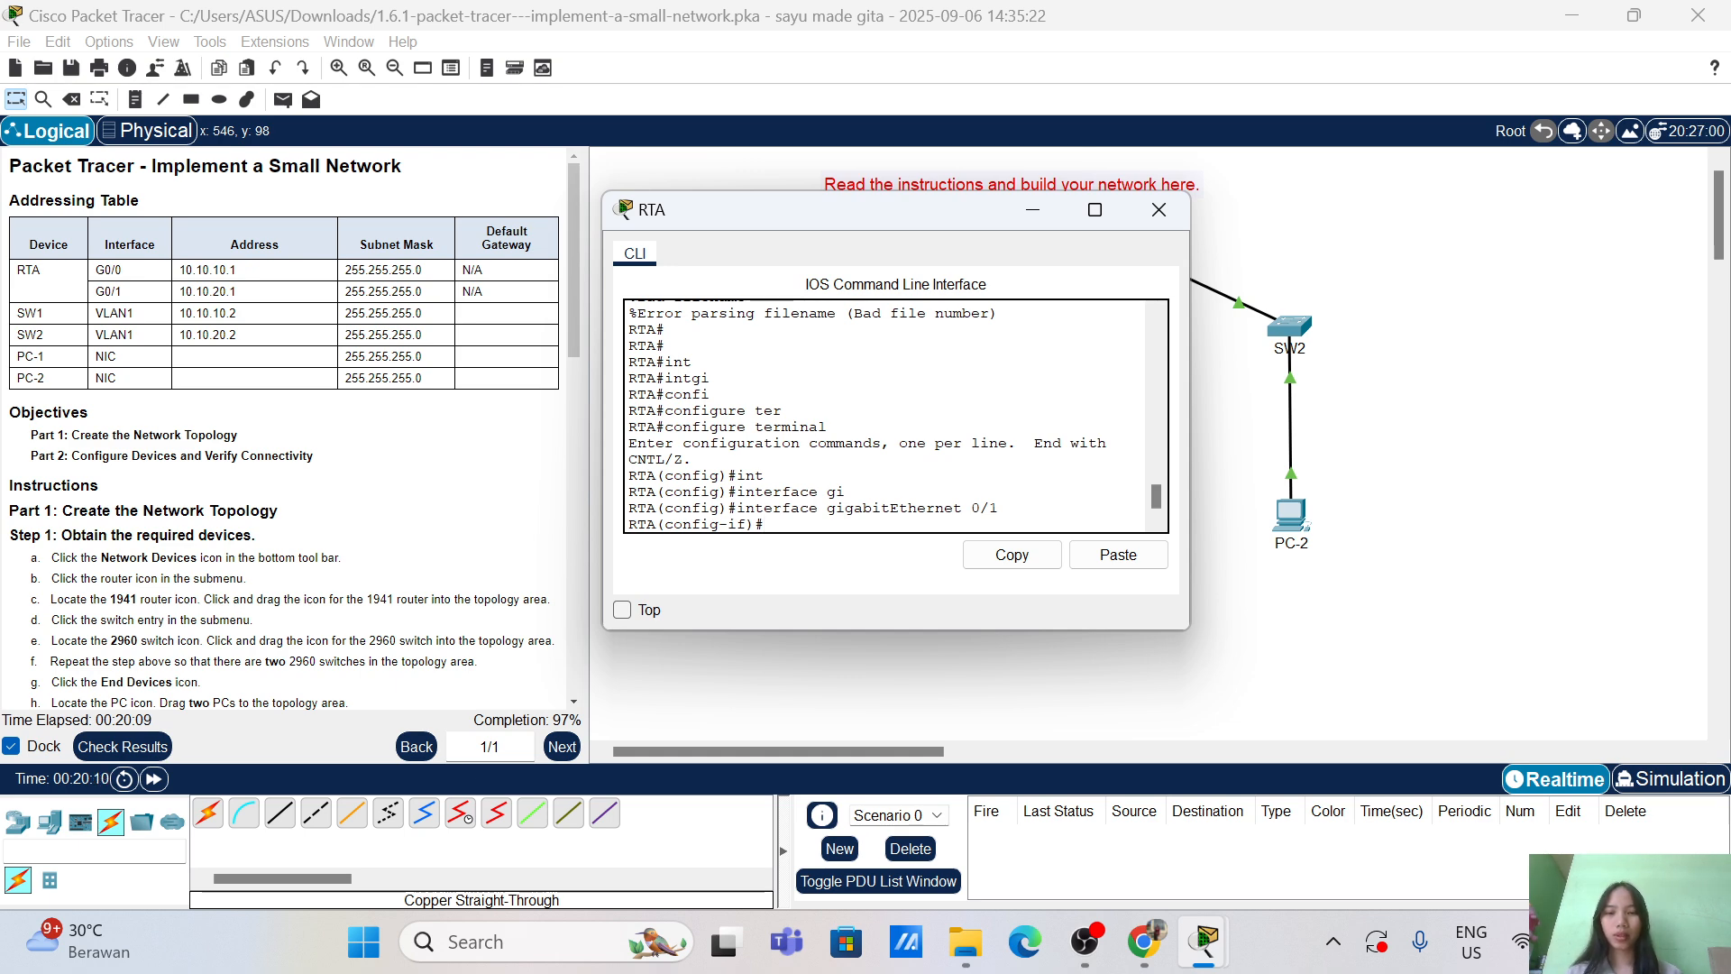
pyautogui.write('des')
pyautogui.press('Tab')
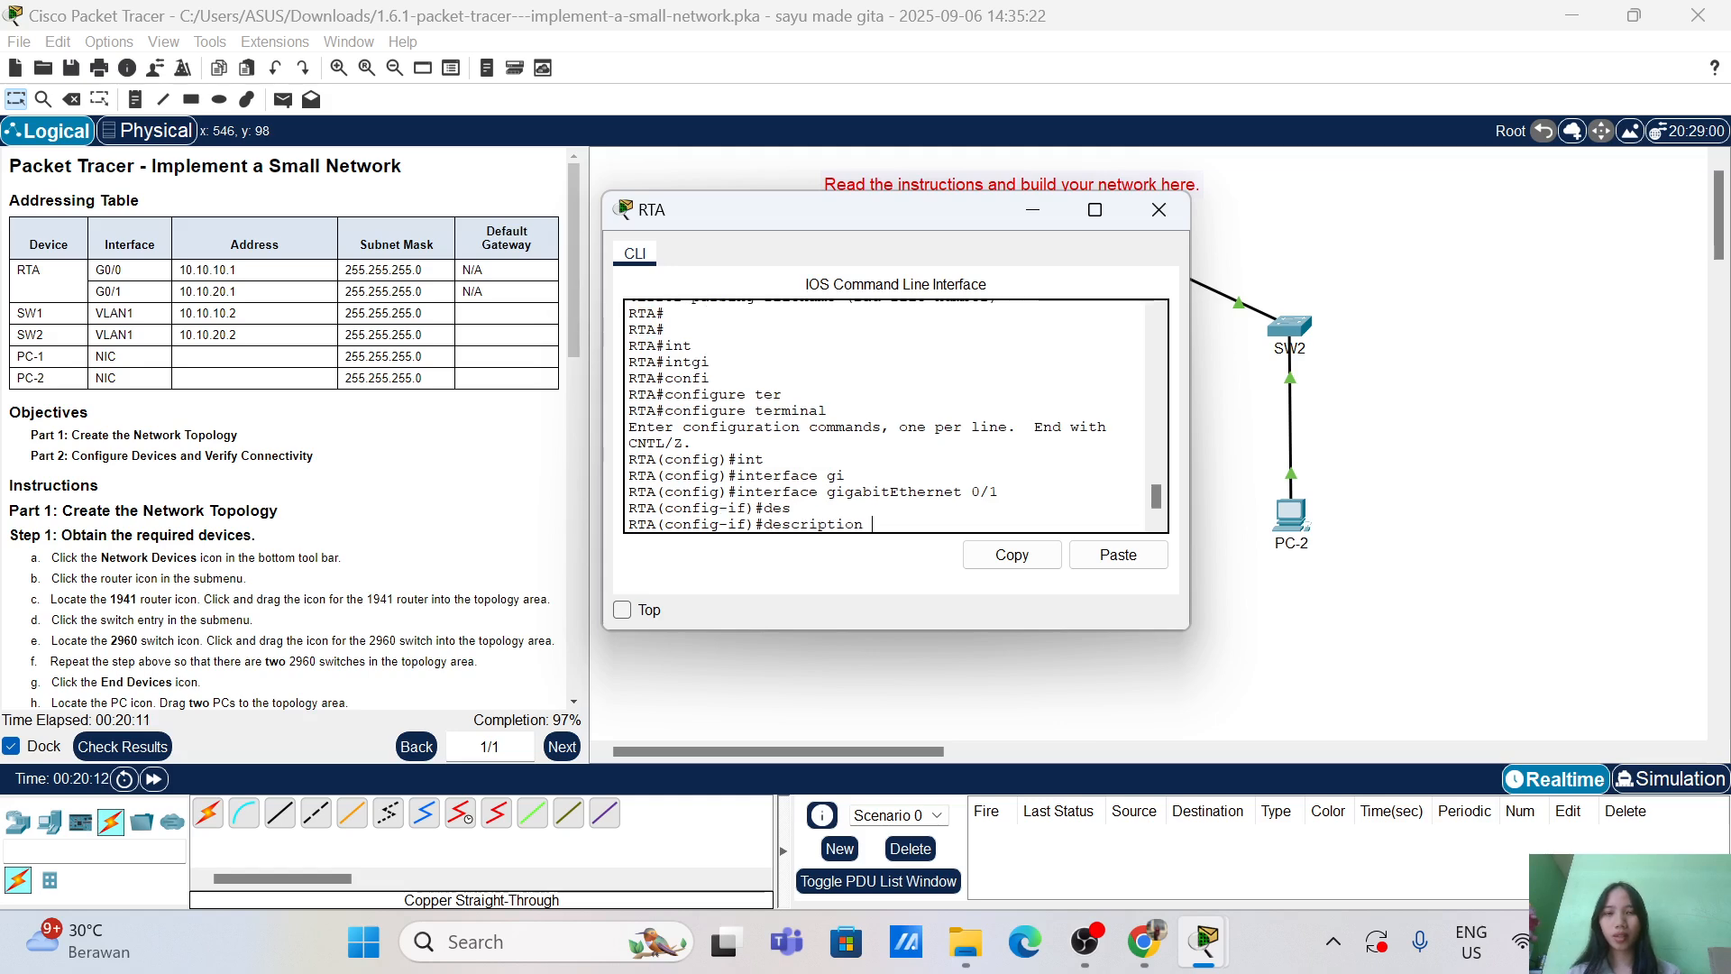
pyautogui.write('LIn')
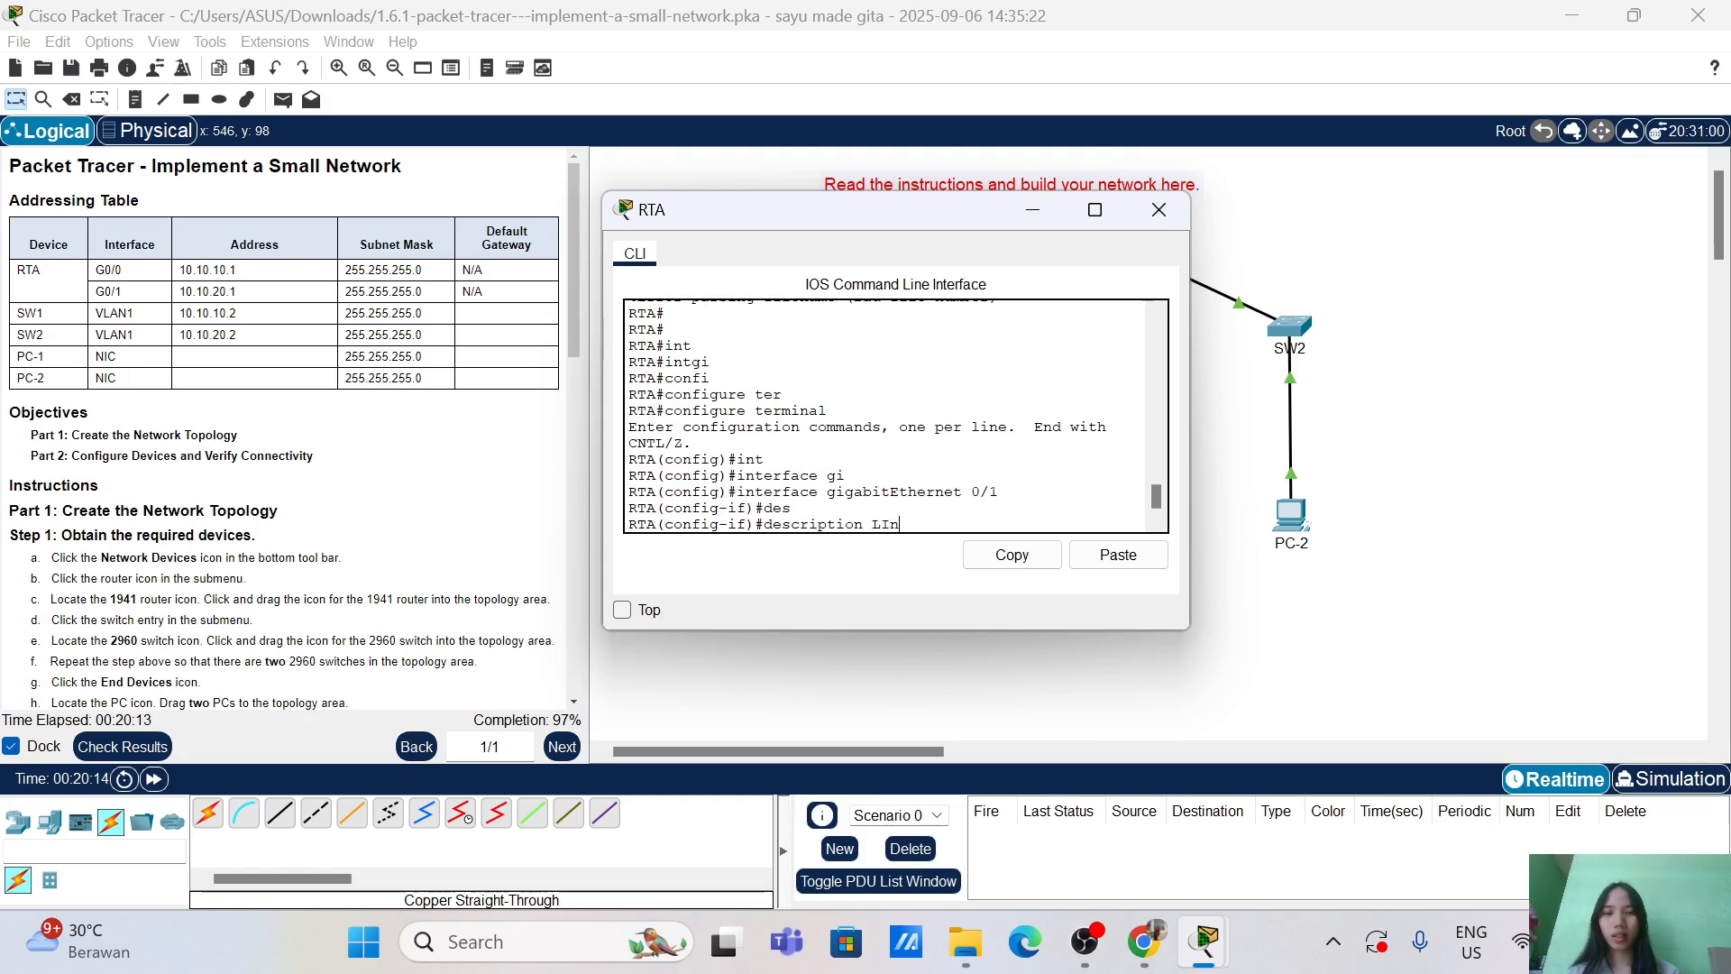
pyautogui.write('ink to')
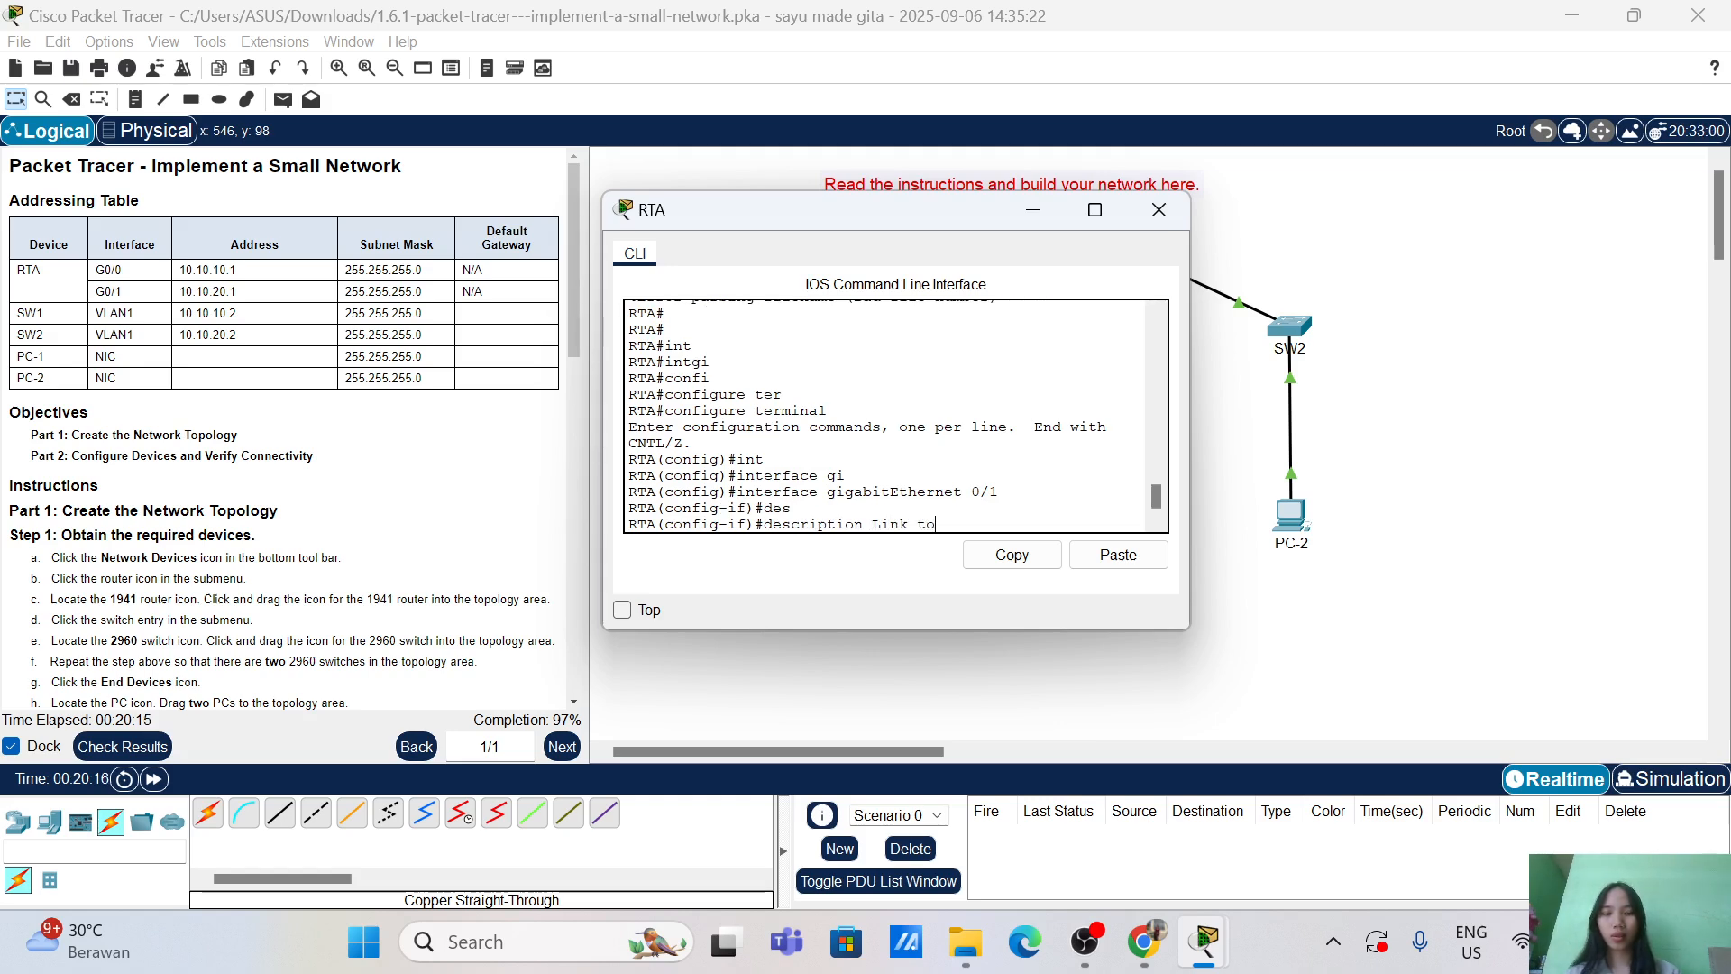
pyautogui.write(' S')
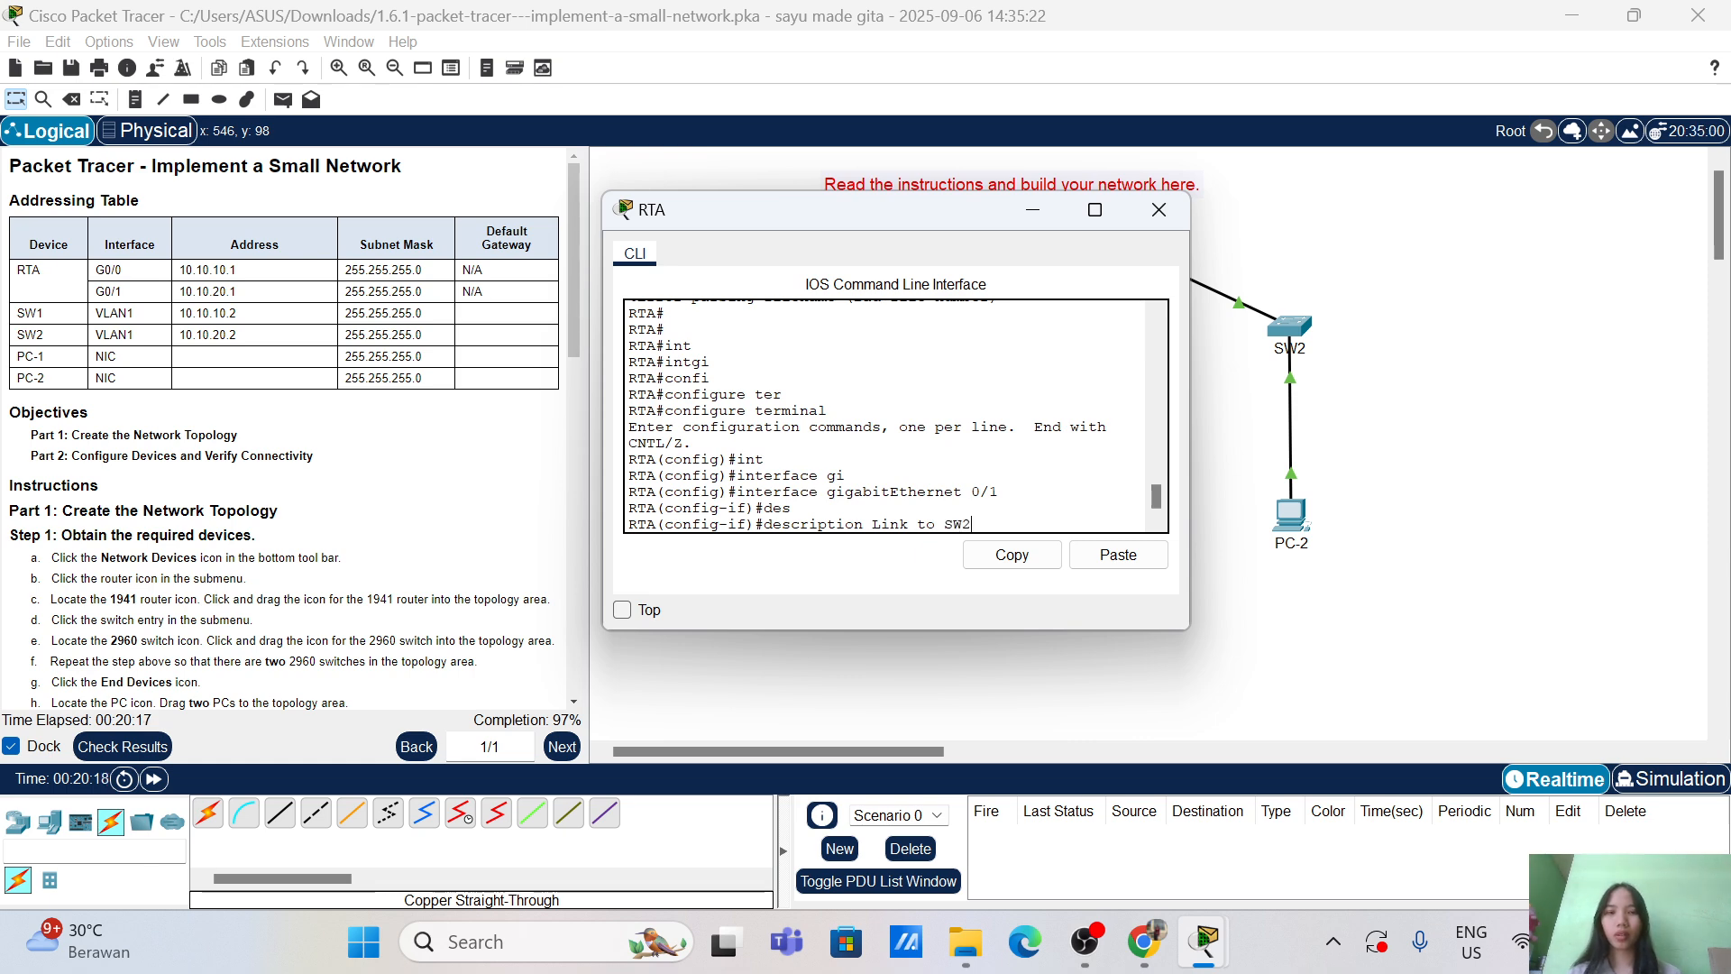
pyautogui.write('W2')
pyautogui.press('Return')
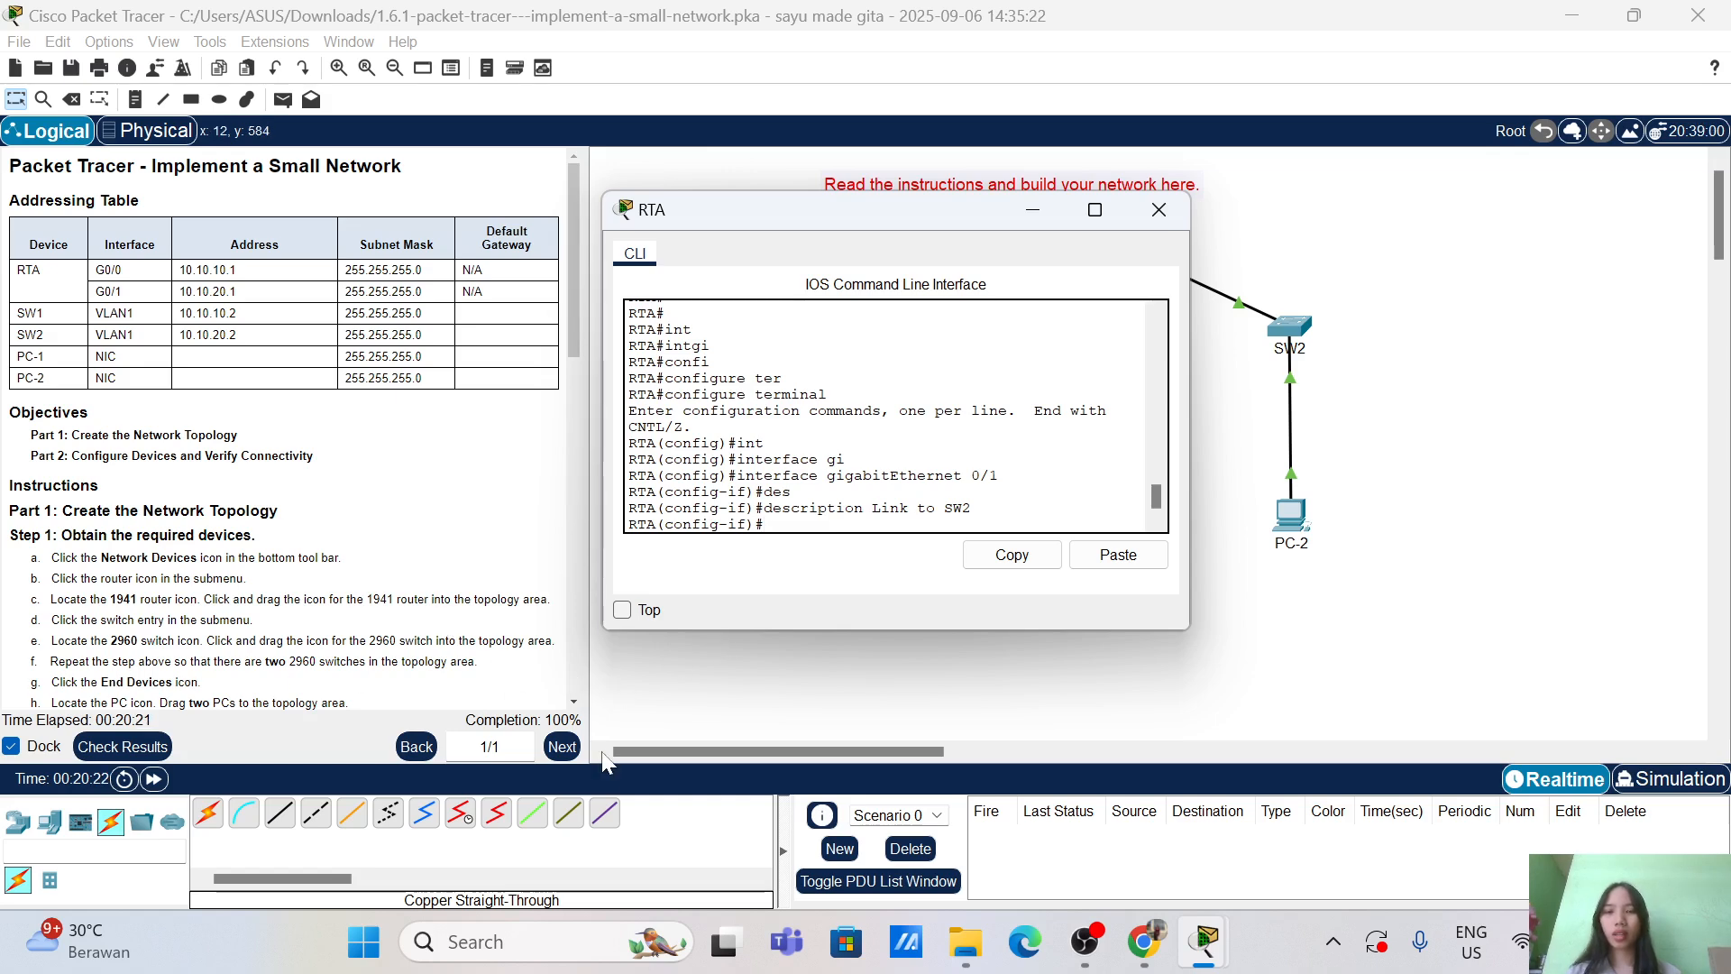
# Step: Check Results and scroll the Assessment Items to confirm all 49/49 are correct, then close
pyautogui.click(102, 745)
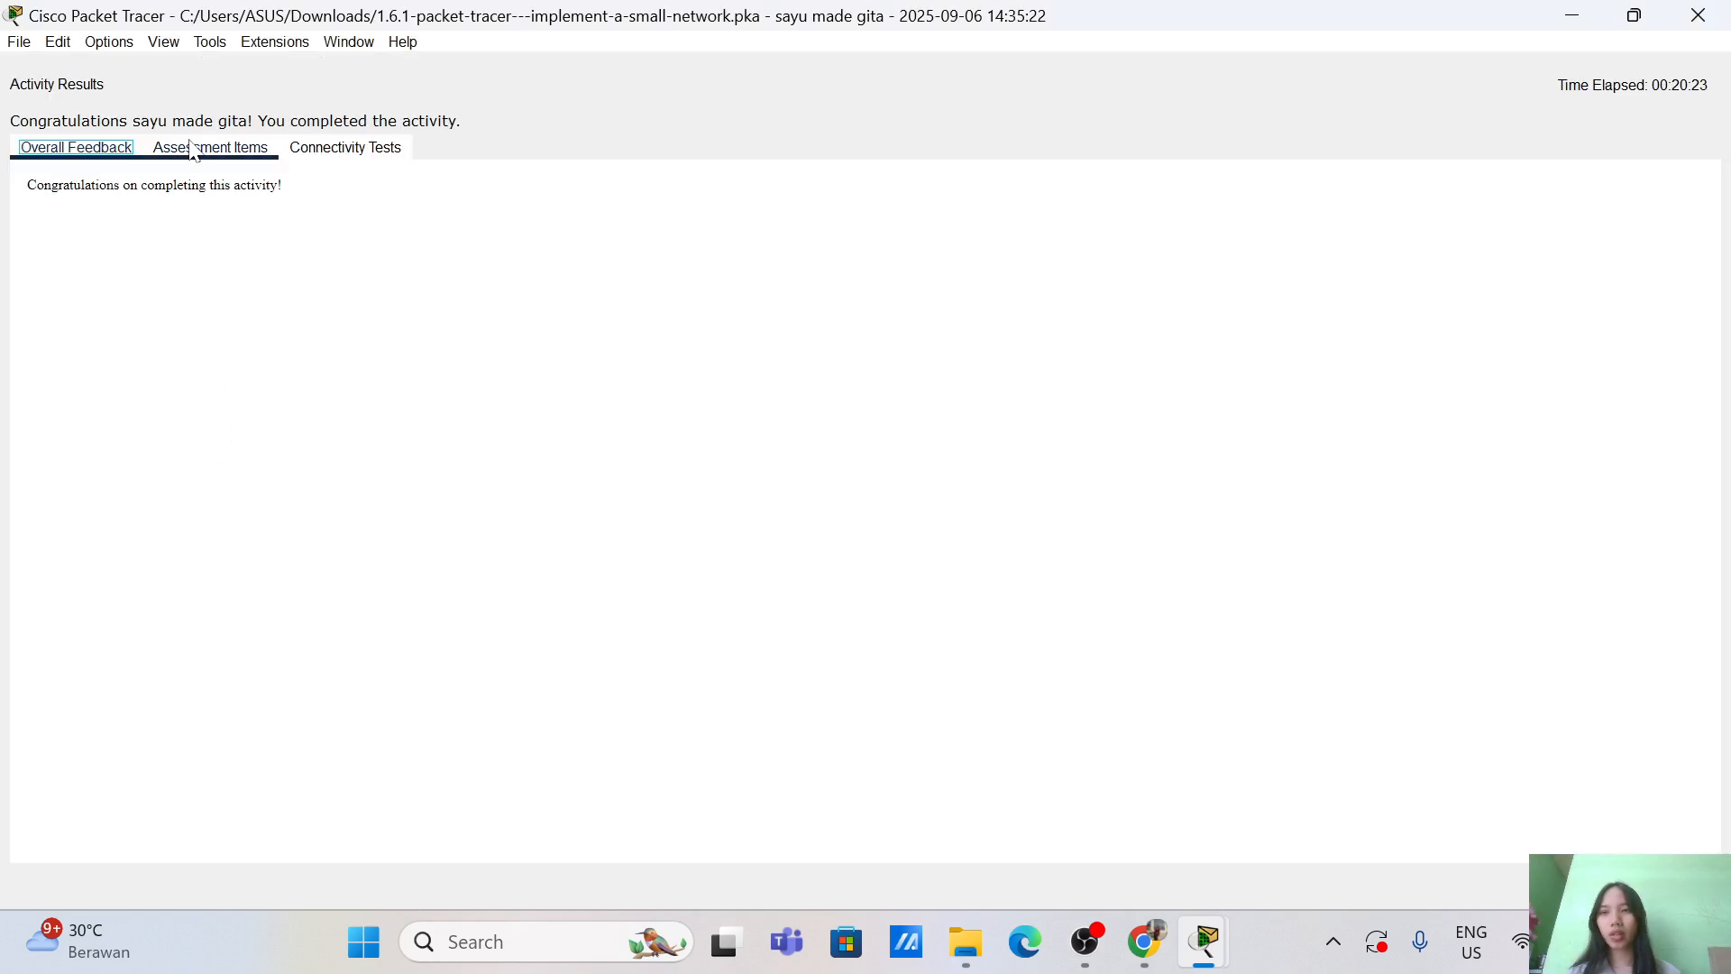
pyautogui.click(211, 147)
pyautogui.scroll(-4, 367, 621)
pyautogui.scroll(-10, 367, 621)
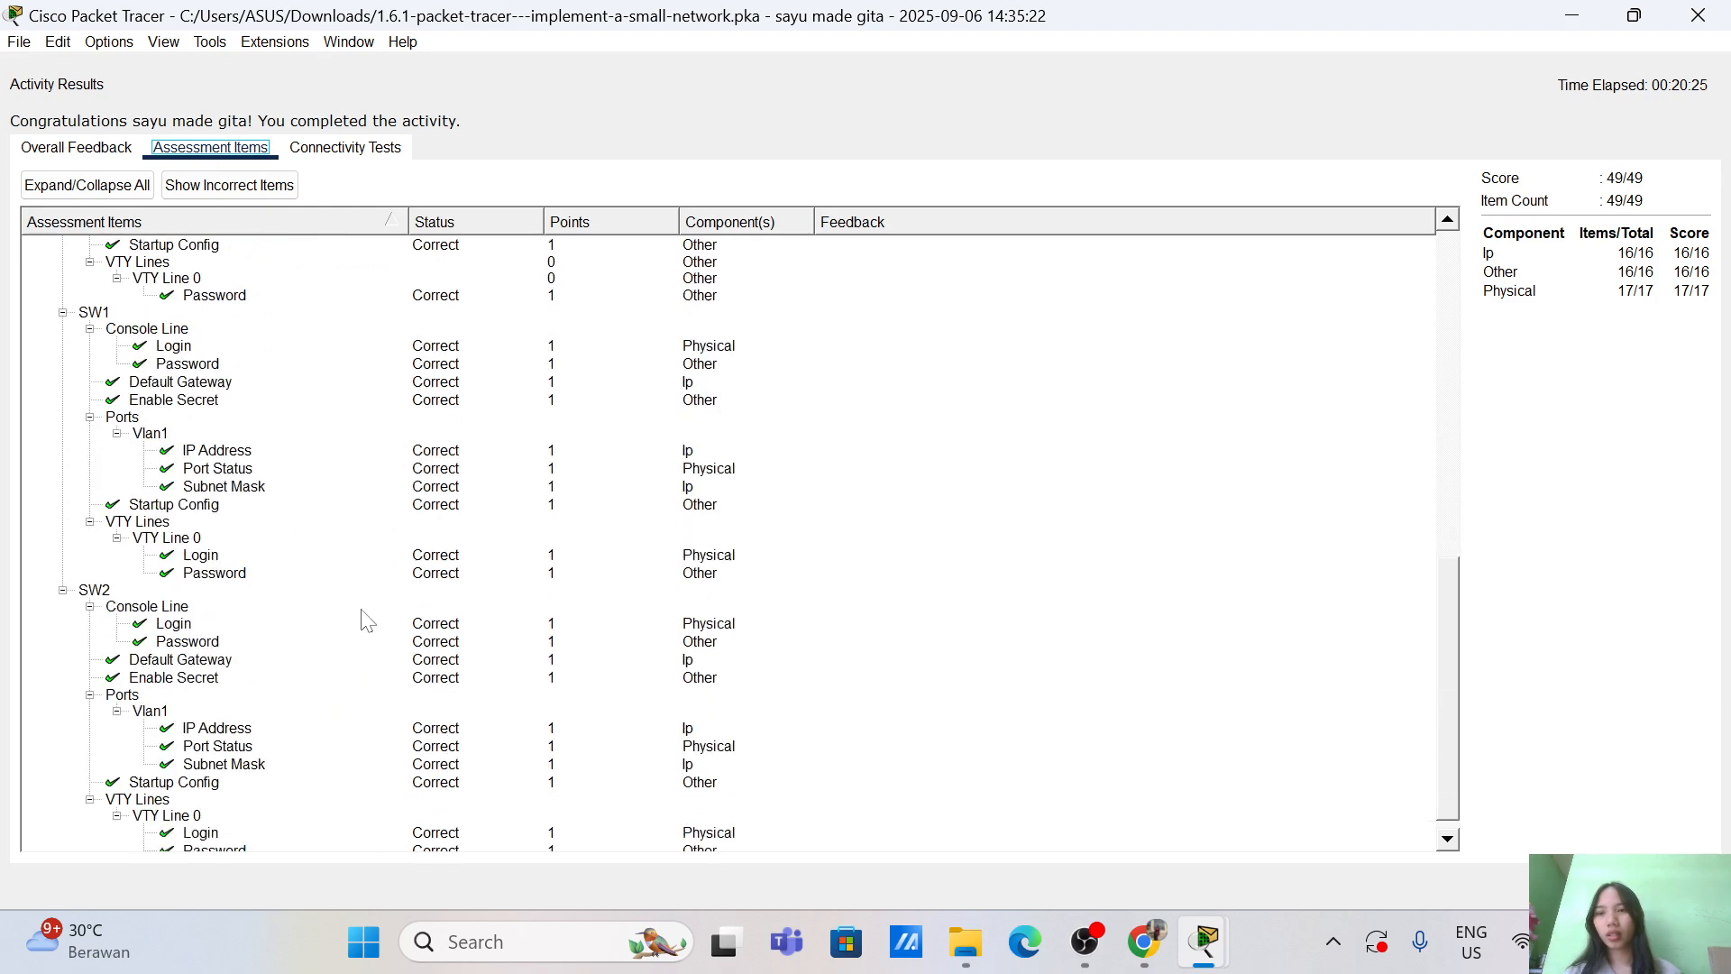
pyautogui.scroll(9, 190, 620)
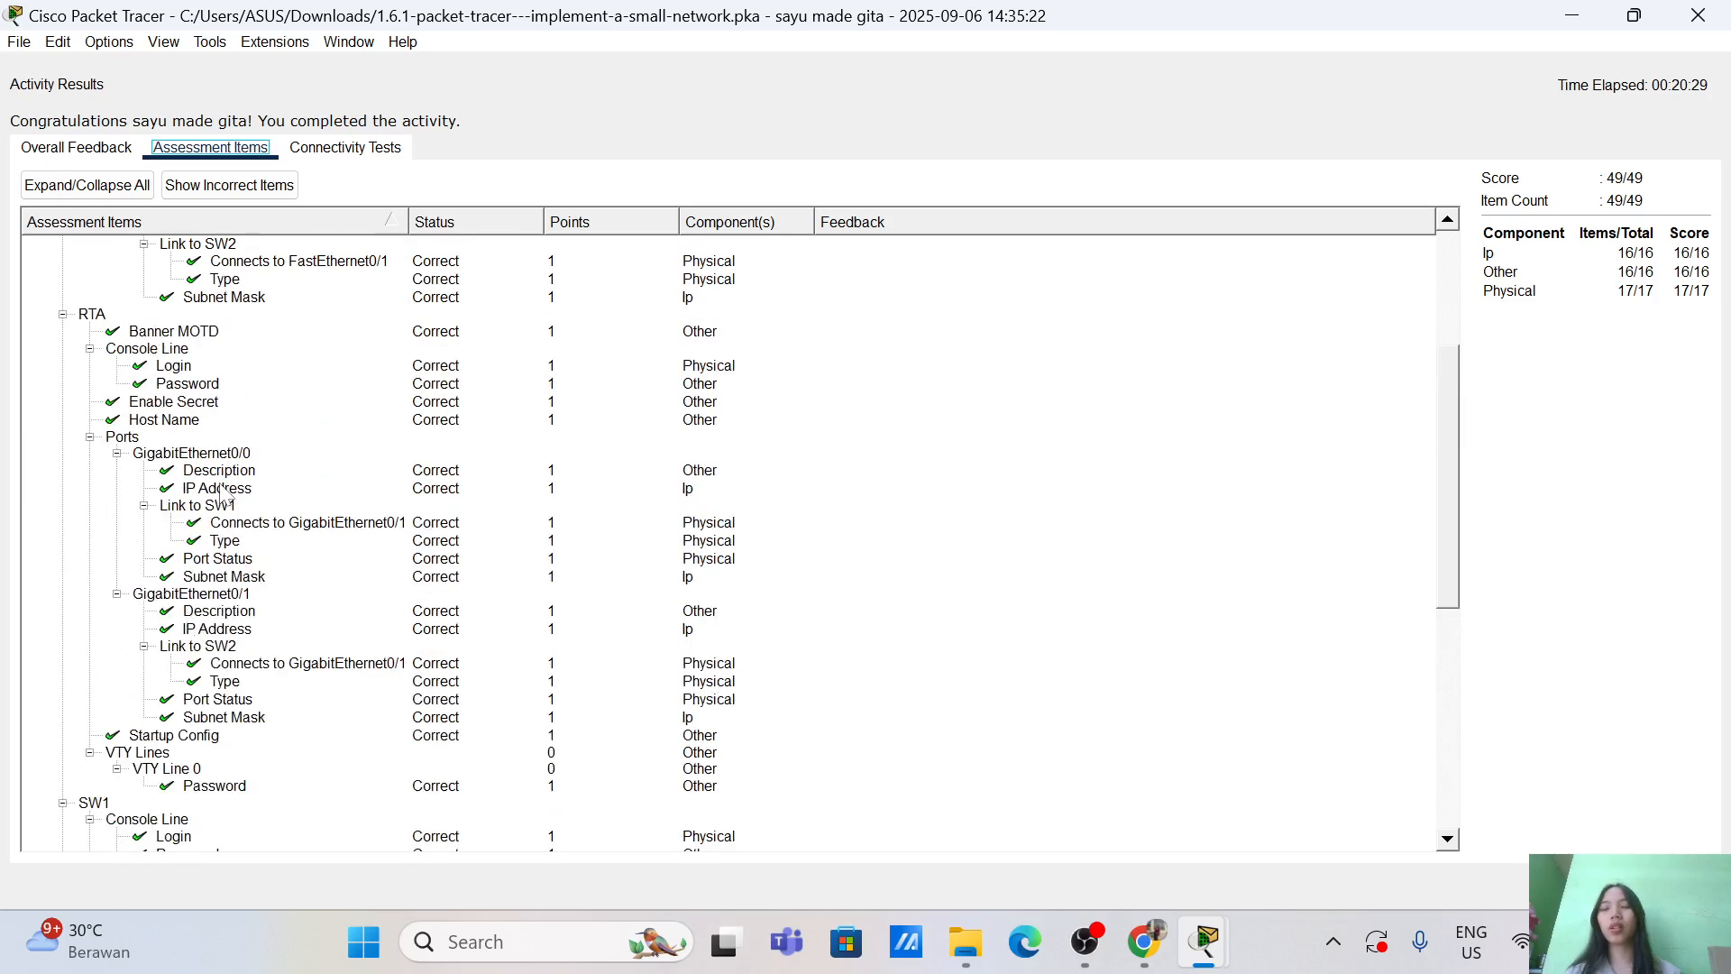
pyautogui.scroll(5, 223, 493)
pyautogui.scroll(-14, 222, 493)
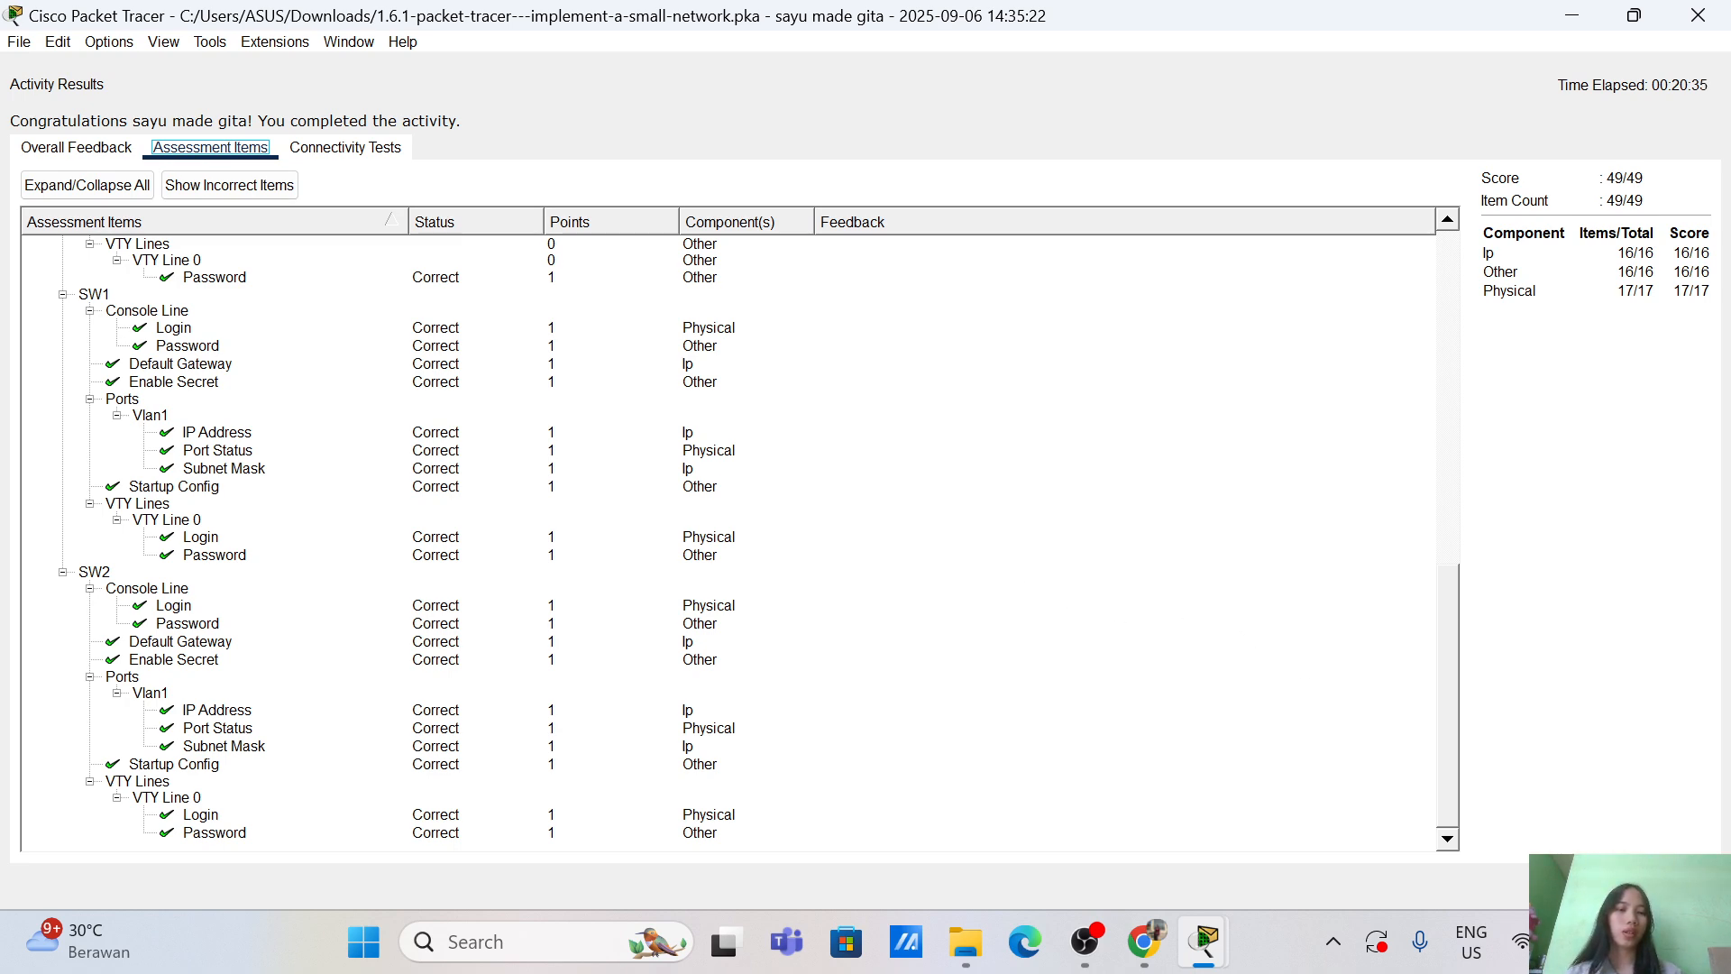
pyautogui.click(1683, 885)
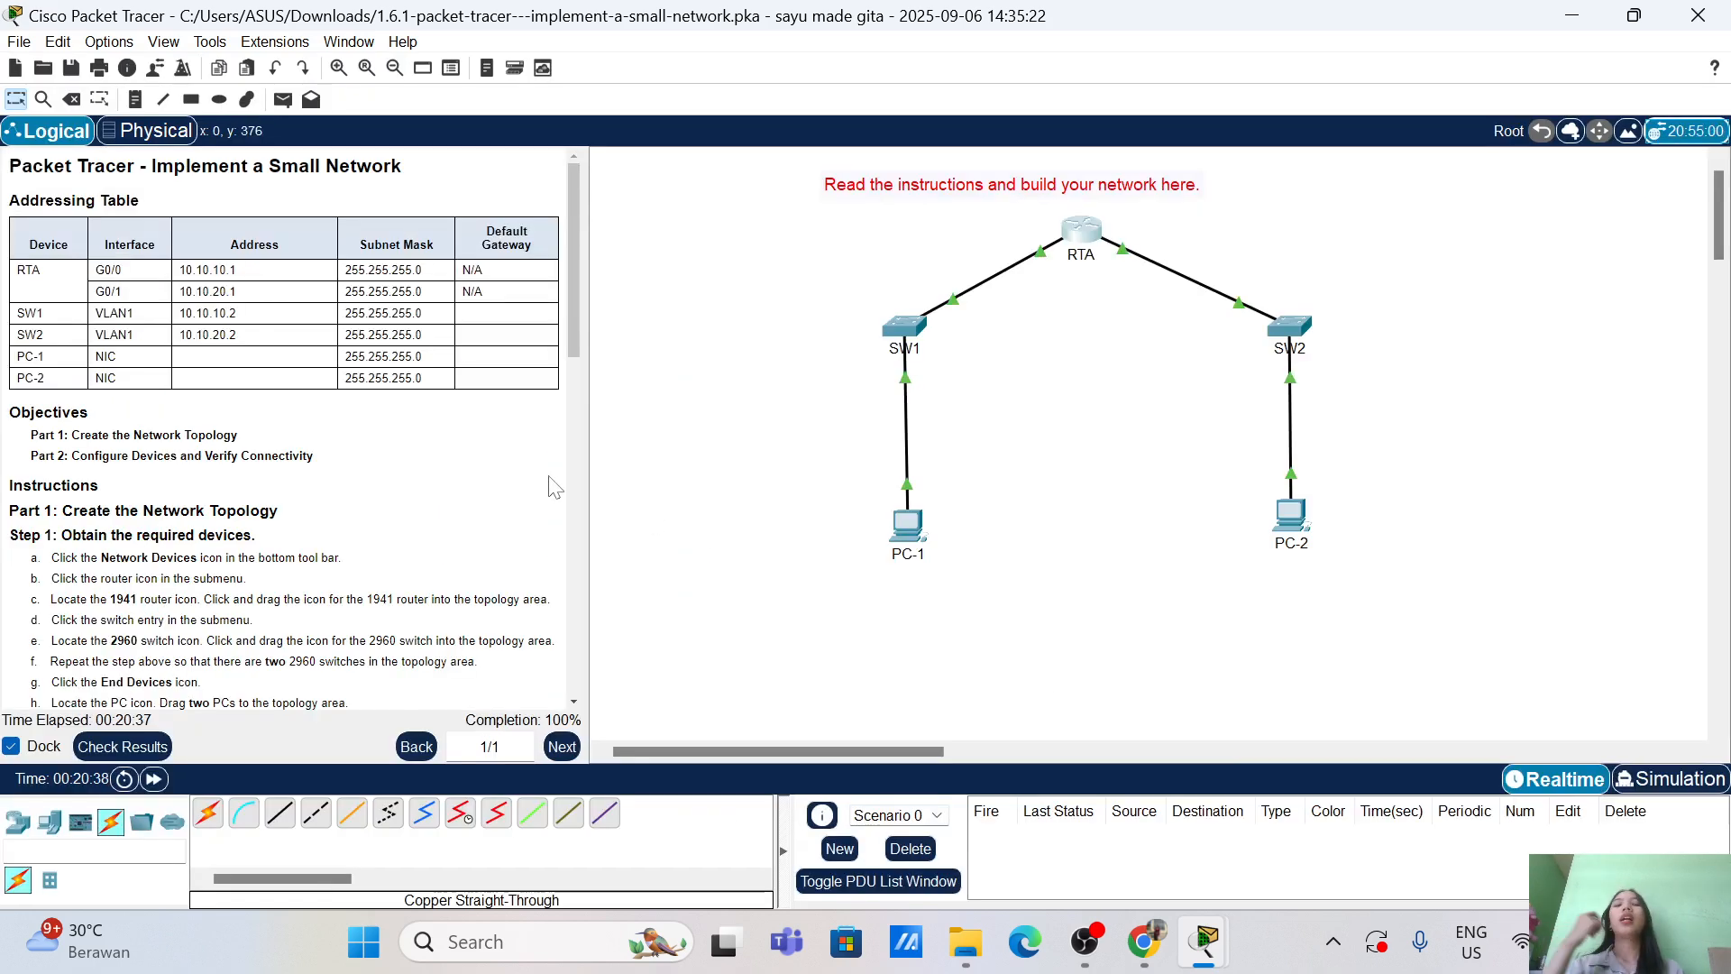
# Step: From PC-1's Command Prompt, ping 10.10.20.3 twice with 0% loss, then close the window
pyautogui.scroll(-3, 382, 506)
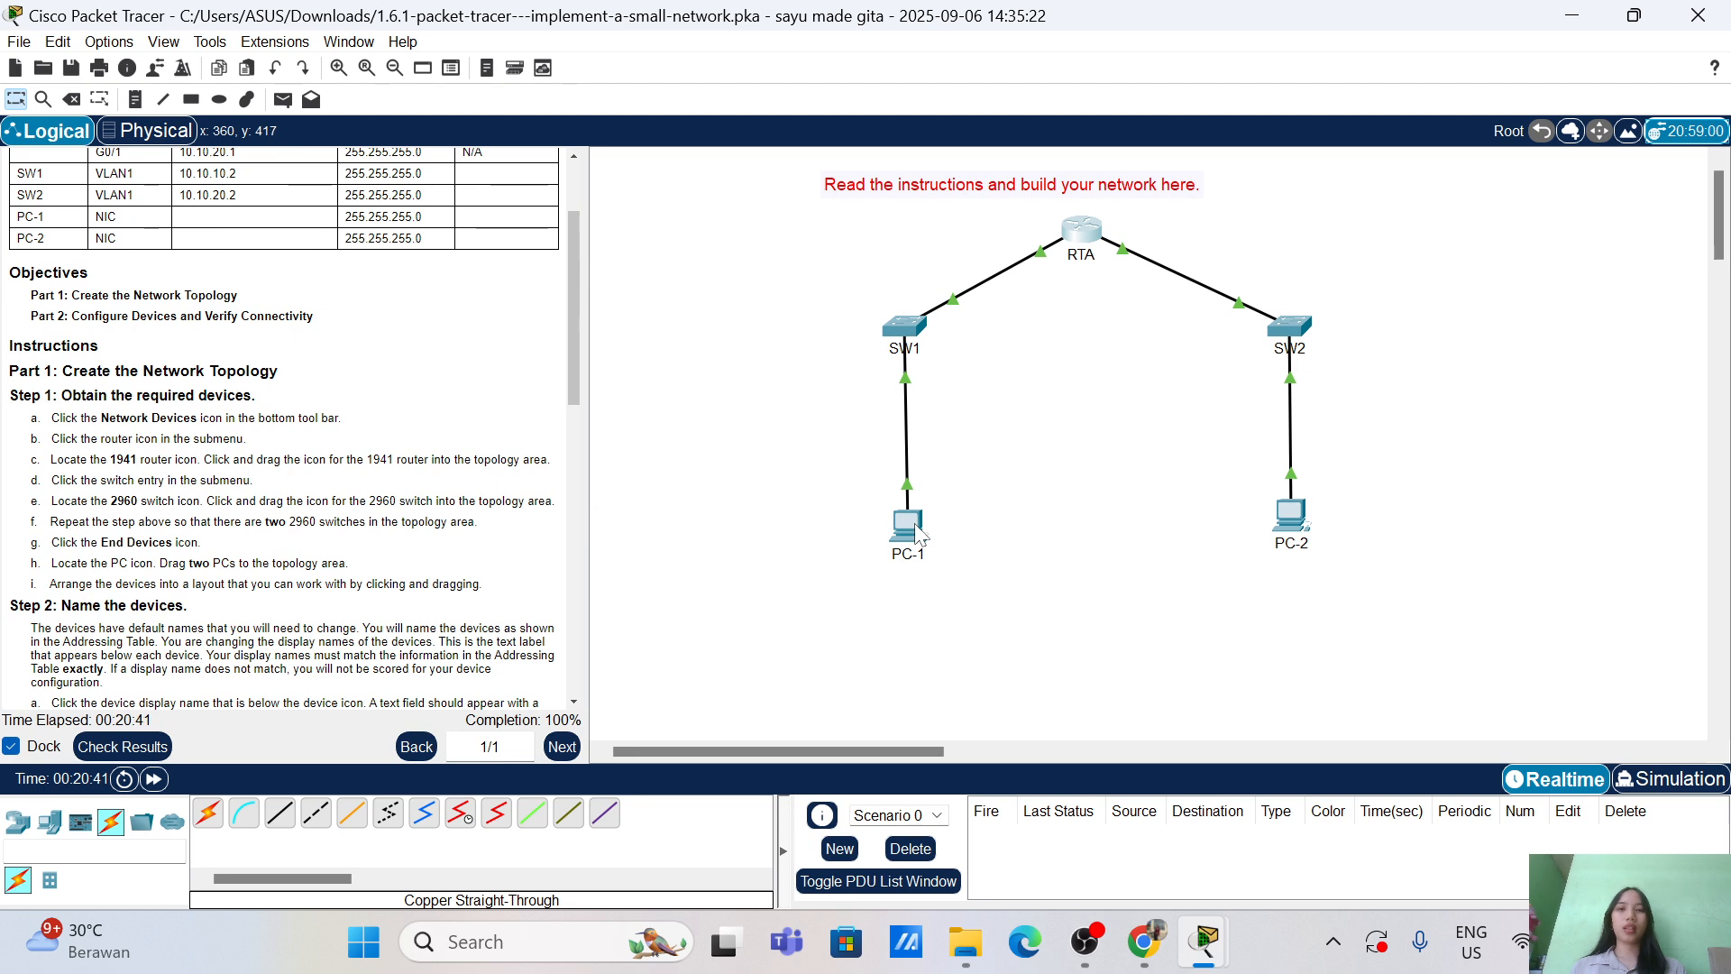
pyautogui.scroll(3, 214, 345)
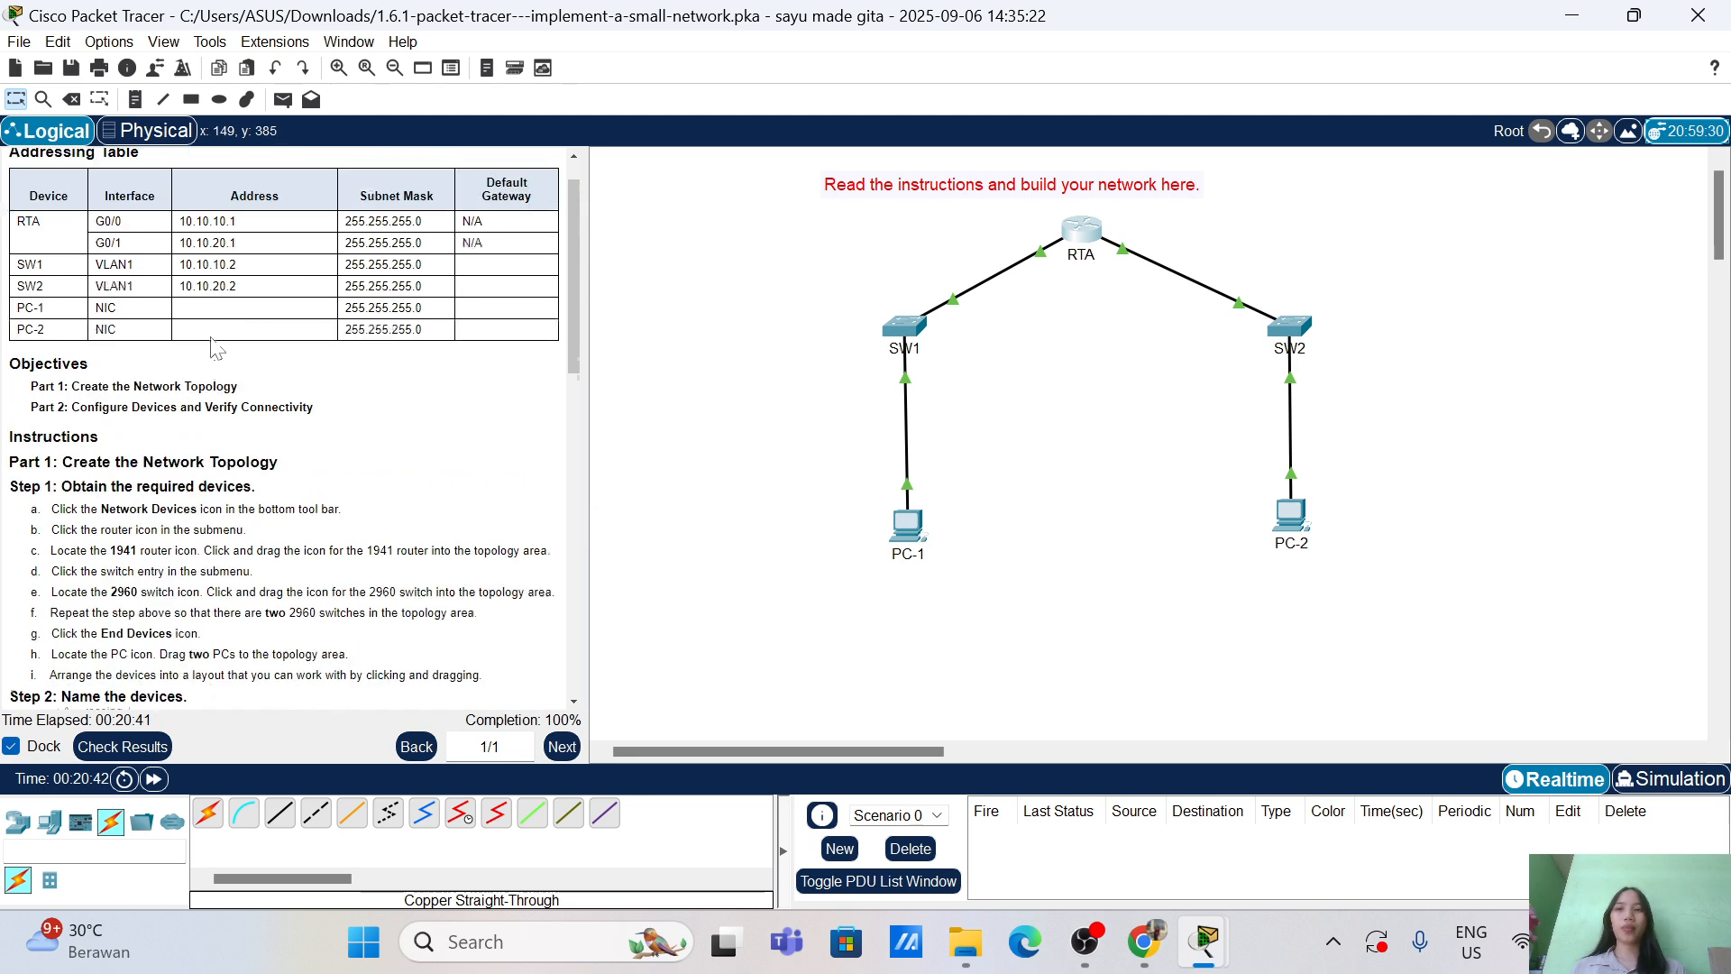
pyautogui.click(908, 539)
pyautogui.click(1253, 142)
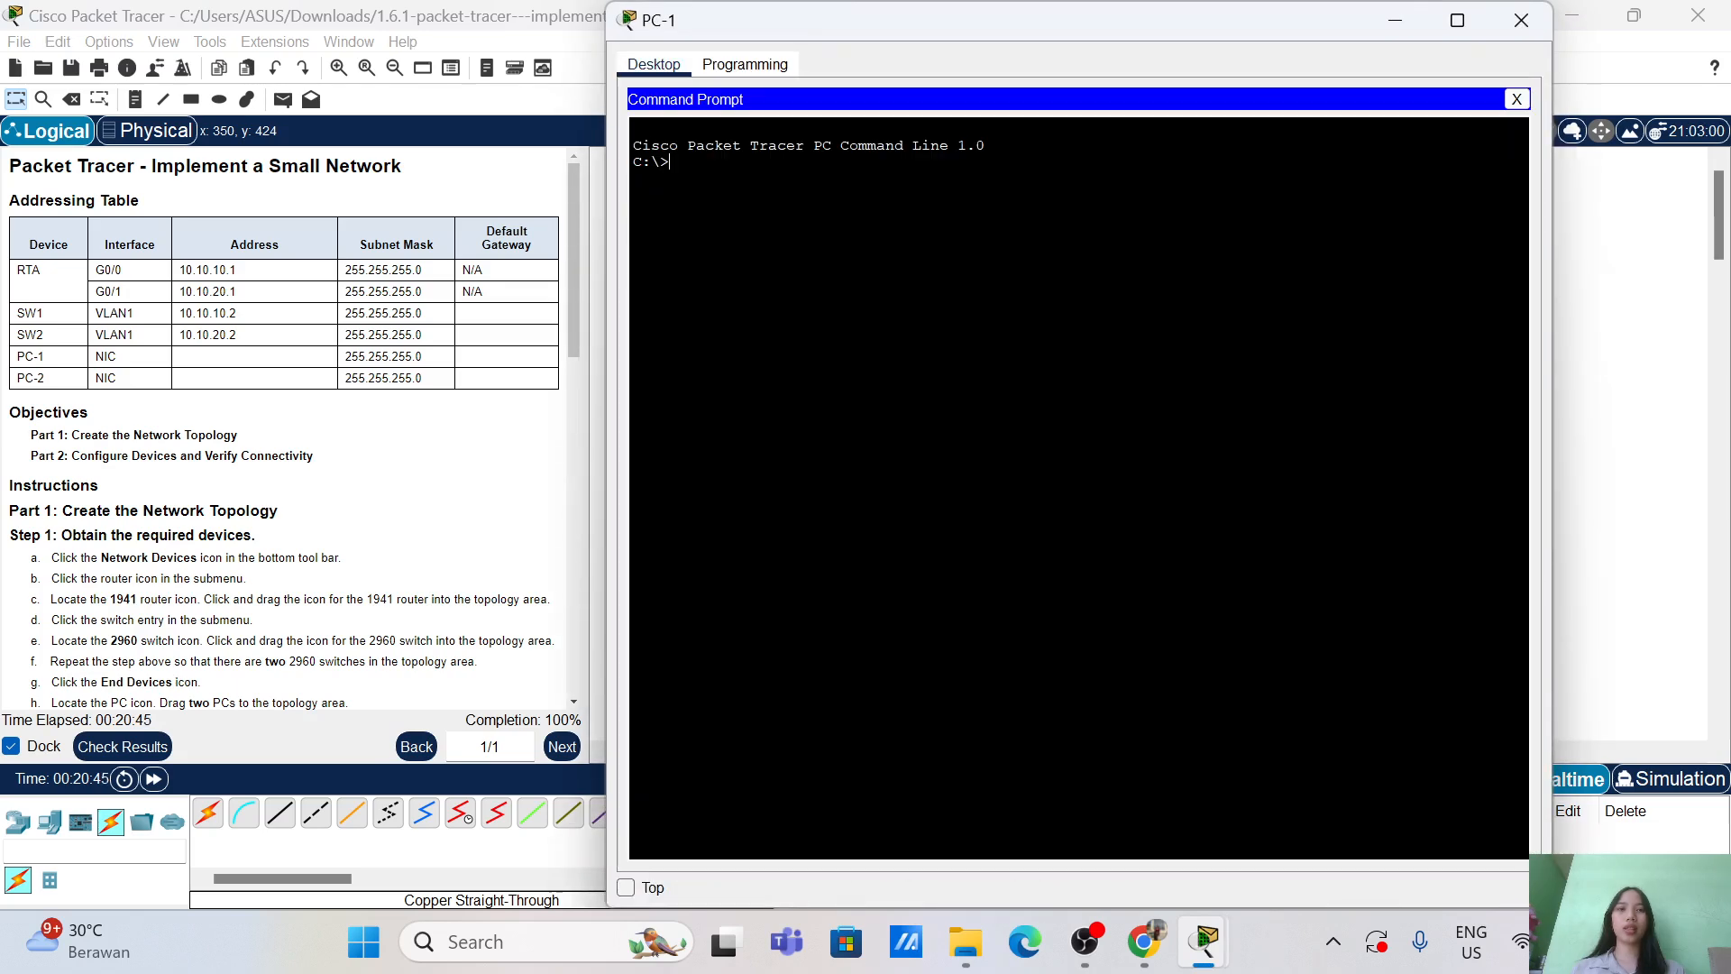
pyautogui.write('pi')
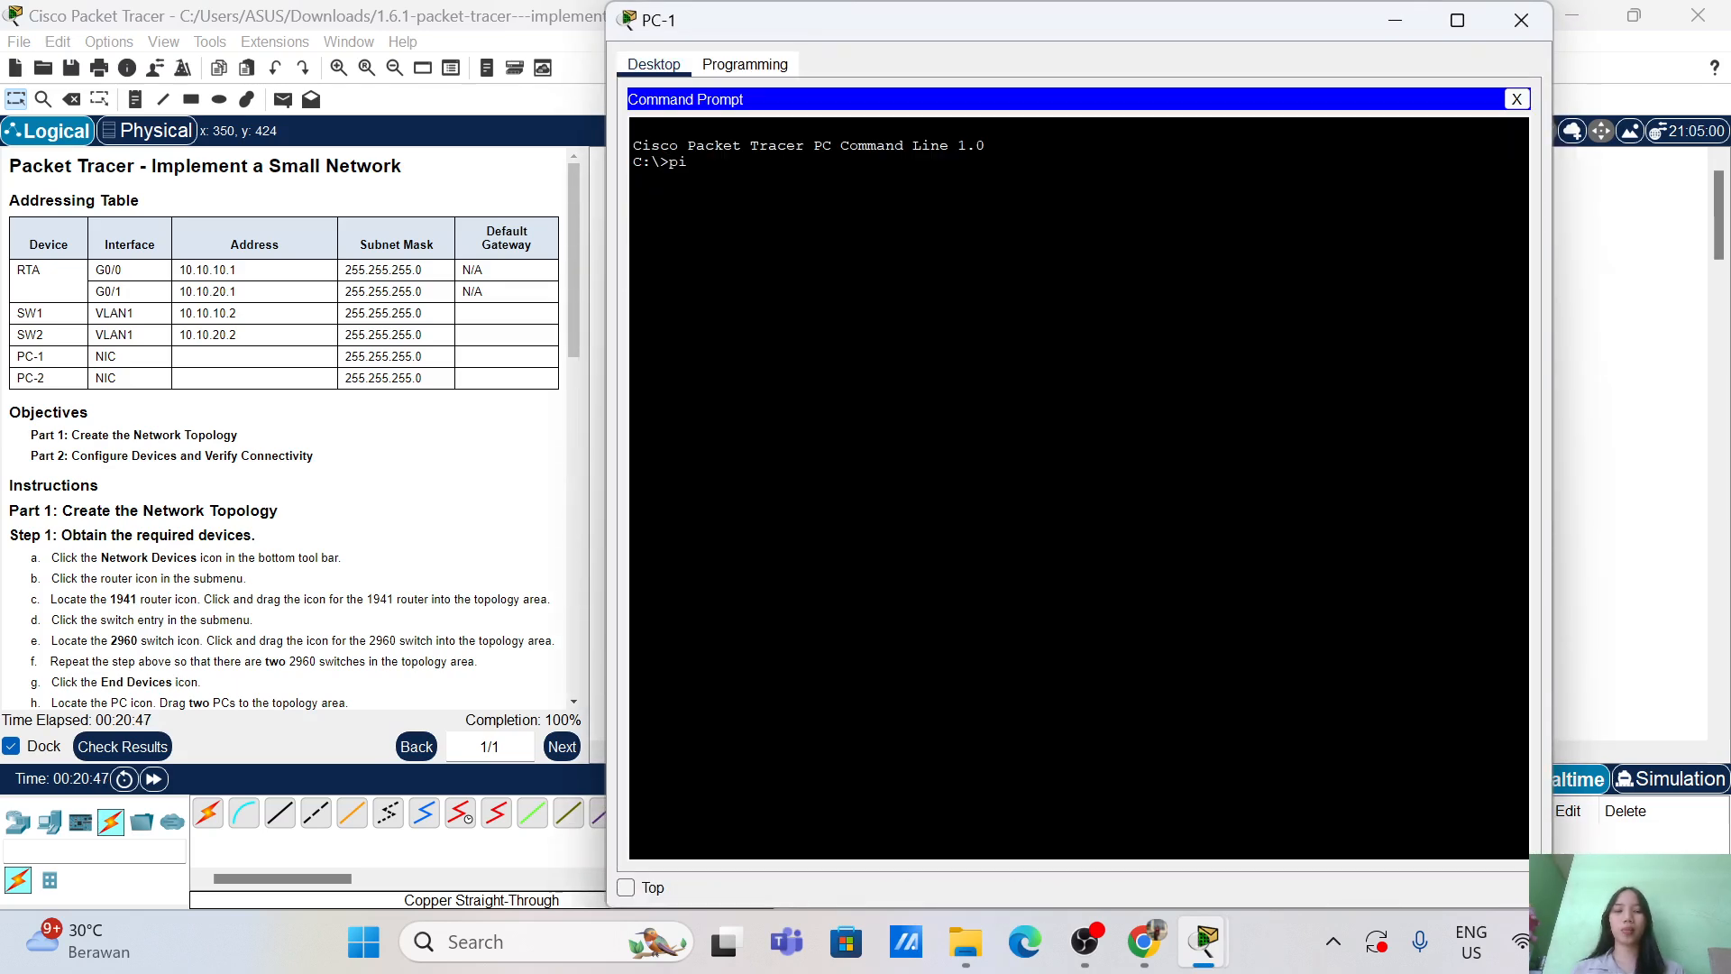
pyautogui.write('ng 10.10.20.3')
pyautogui.press('Return')
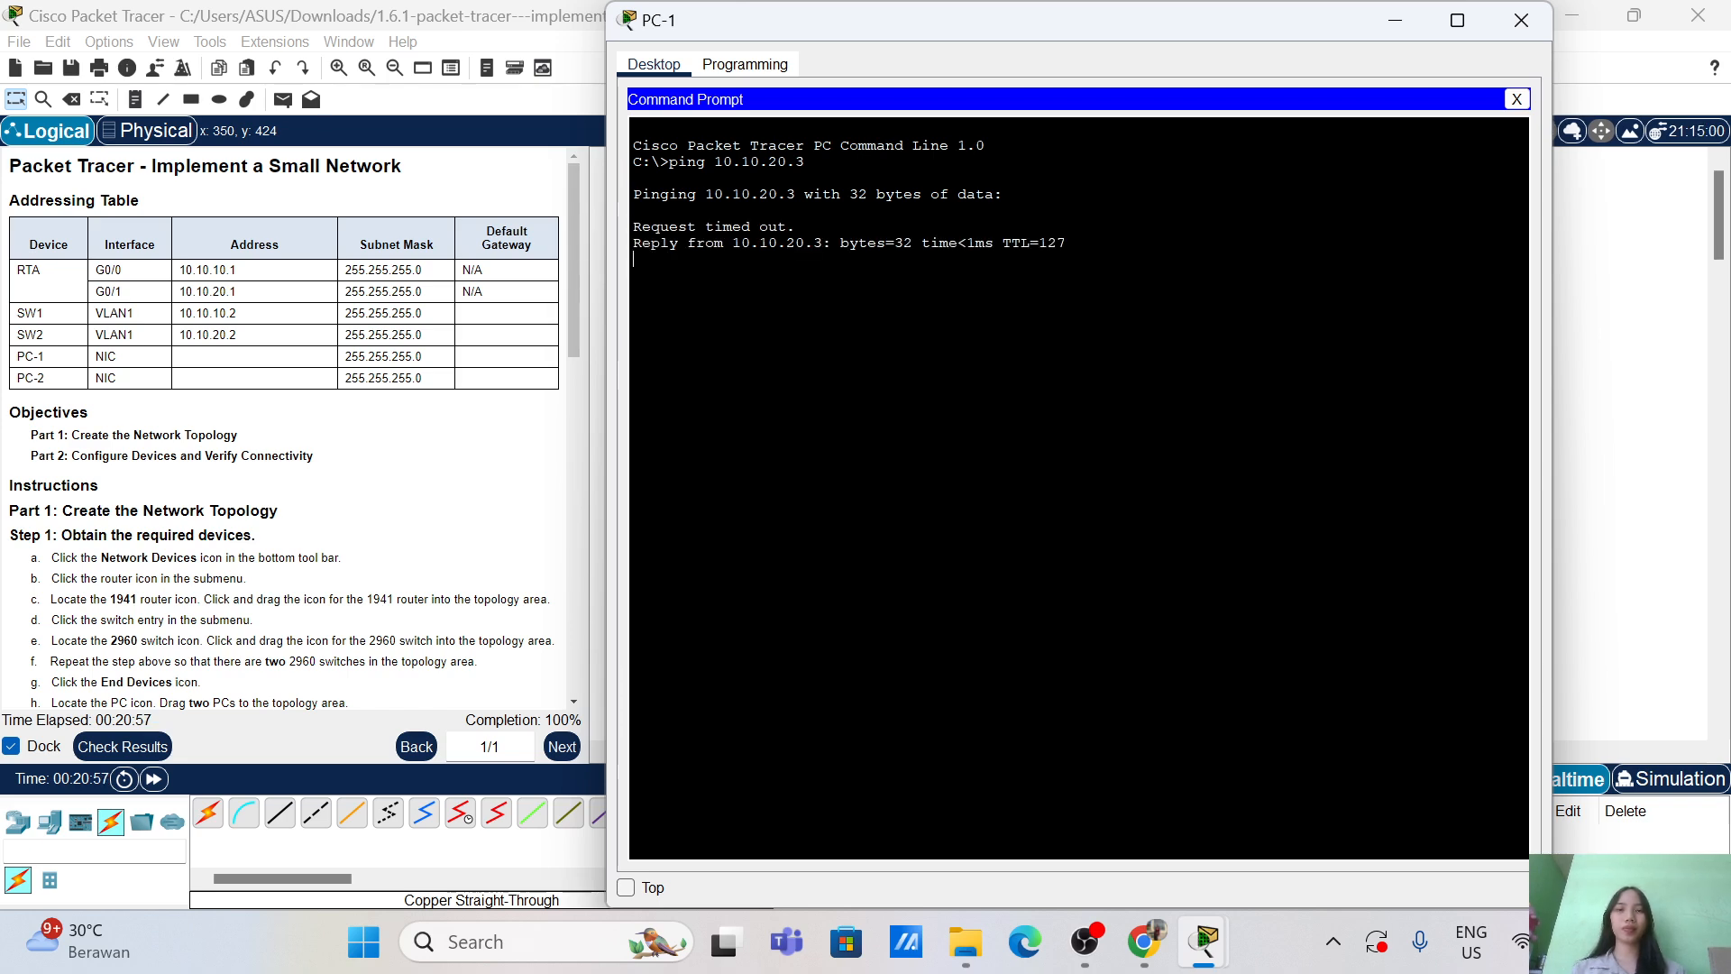
pyautogui.press('Up')
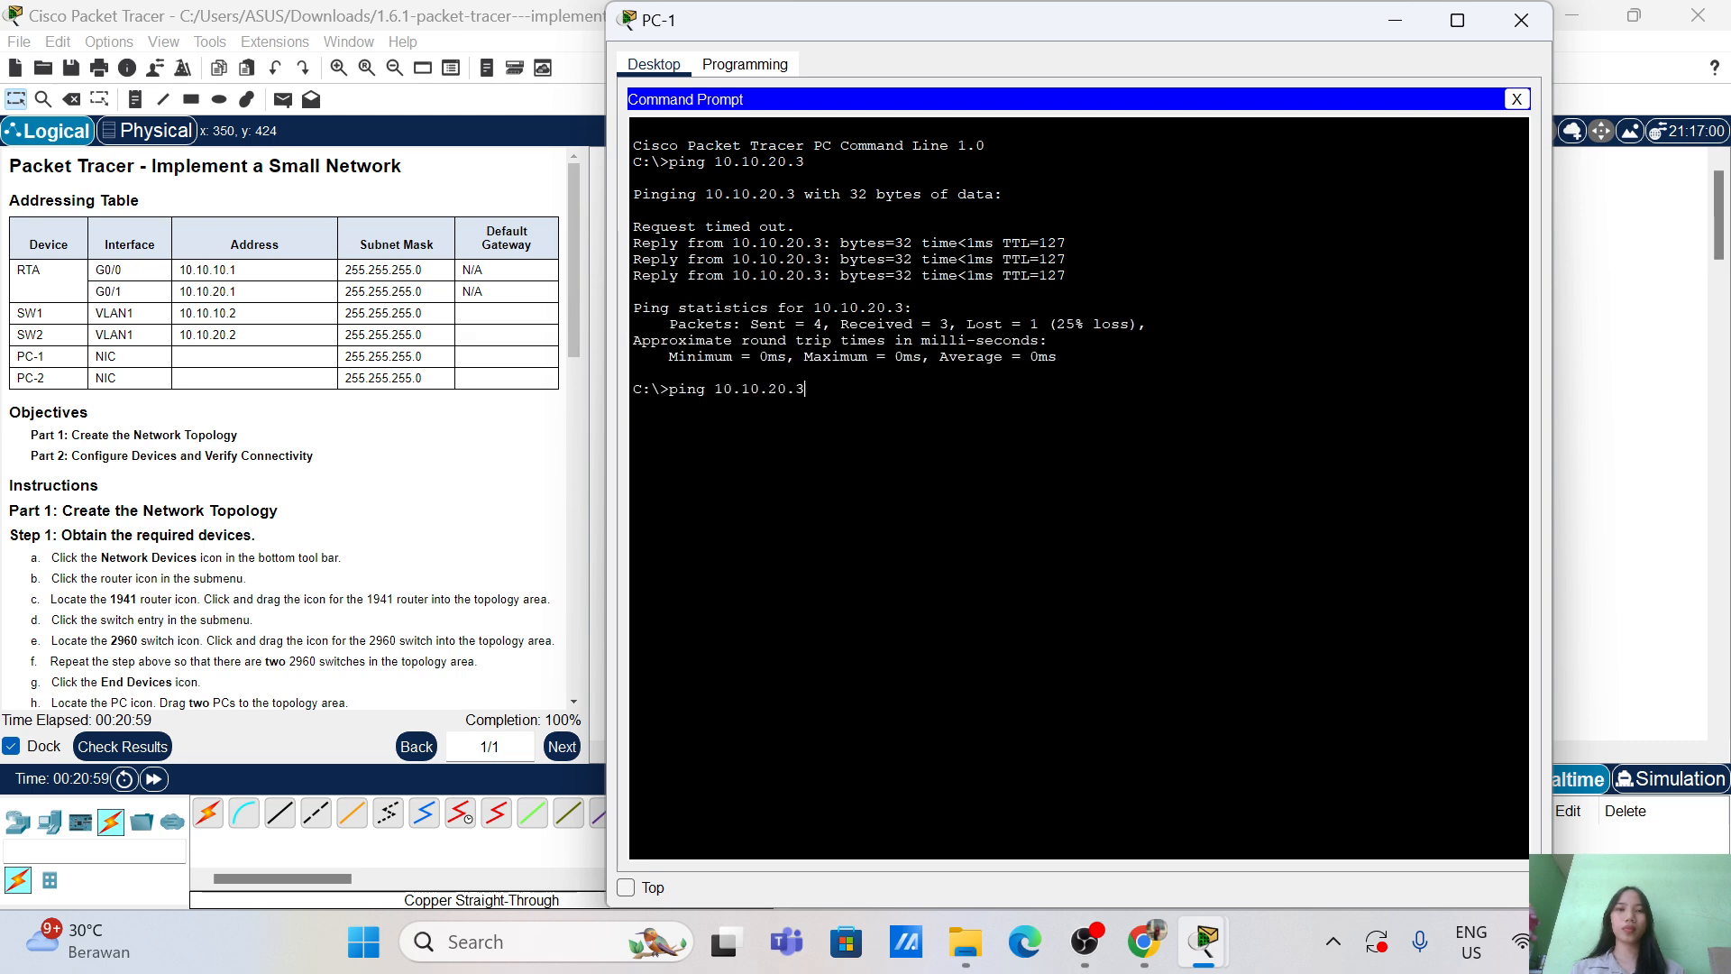
pyautogui.press('Return')
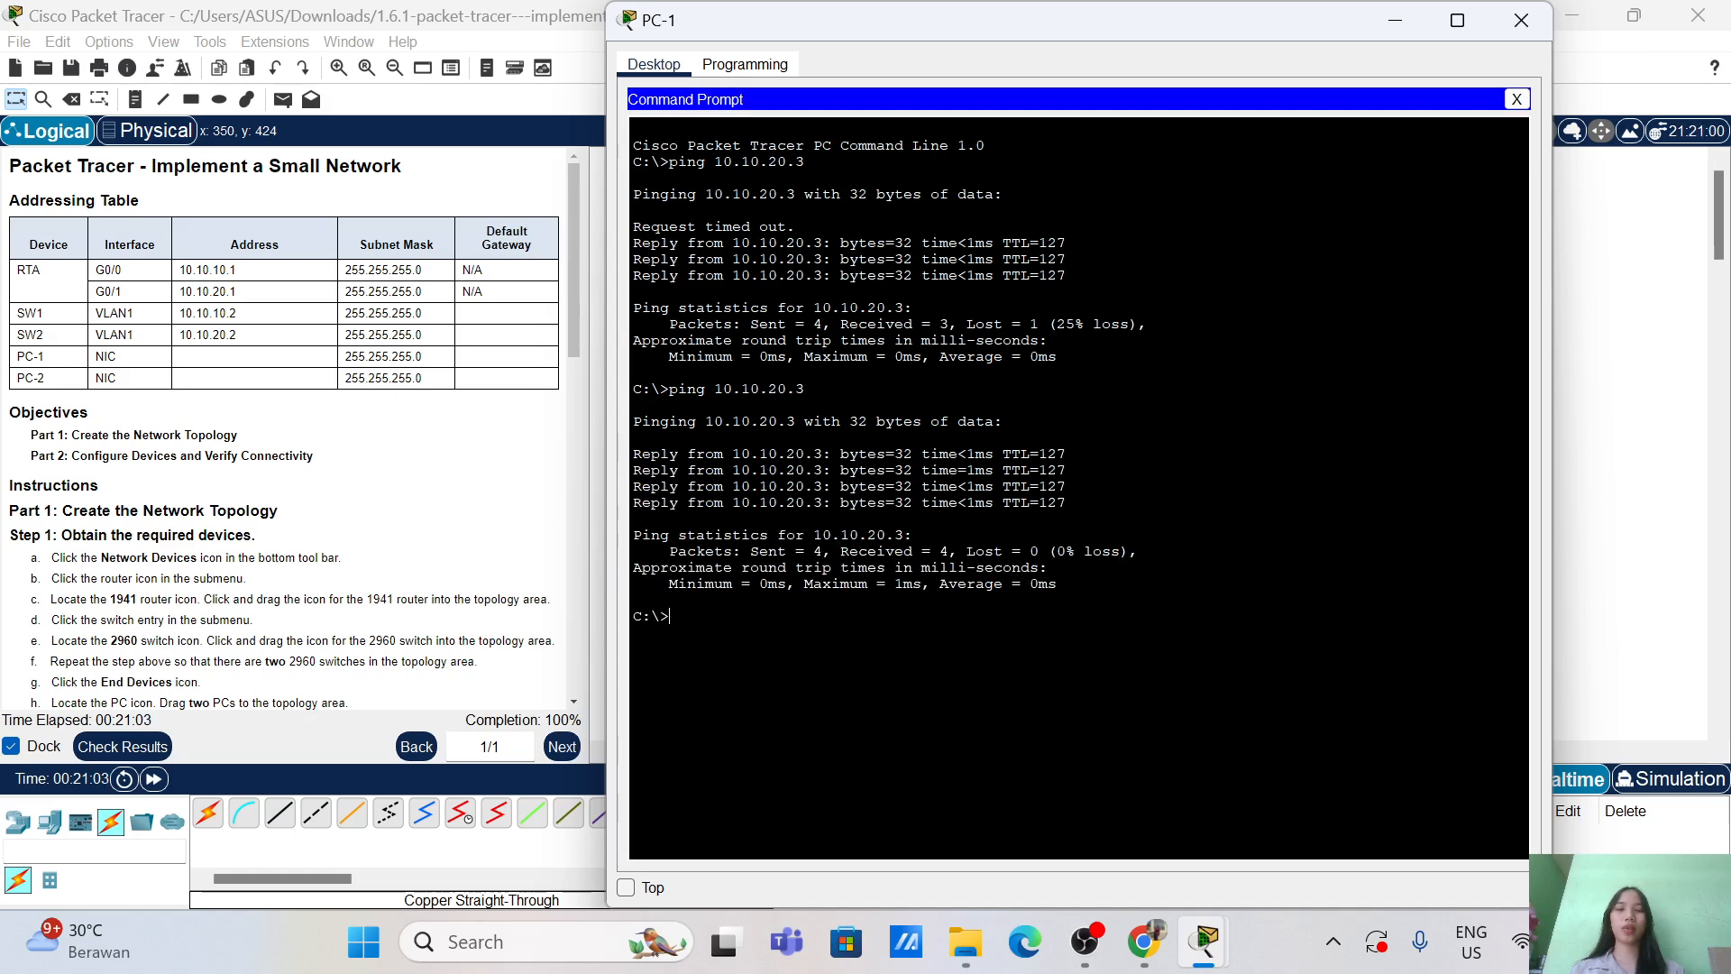
pyautogui.click(1520, 34)
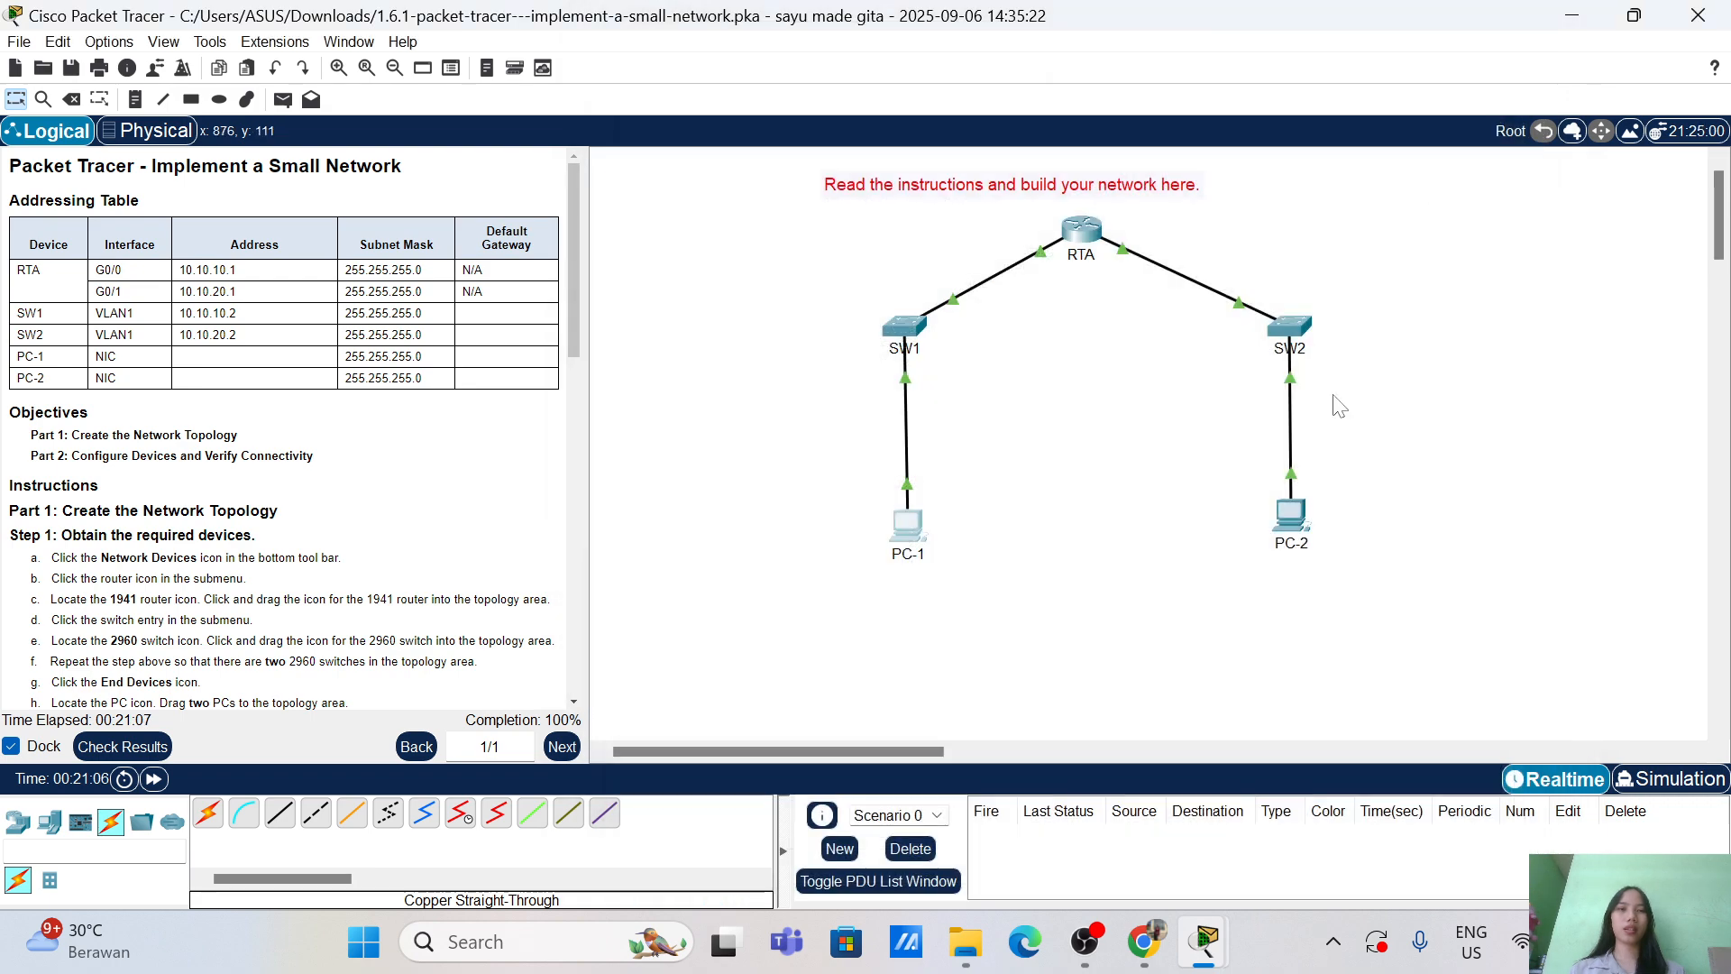
# Step: From PC-2's Command Prompt, ping 10.10.10.3 for four replies, then close the window
pyautogui.click(1294, 515)
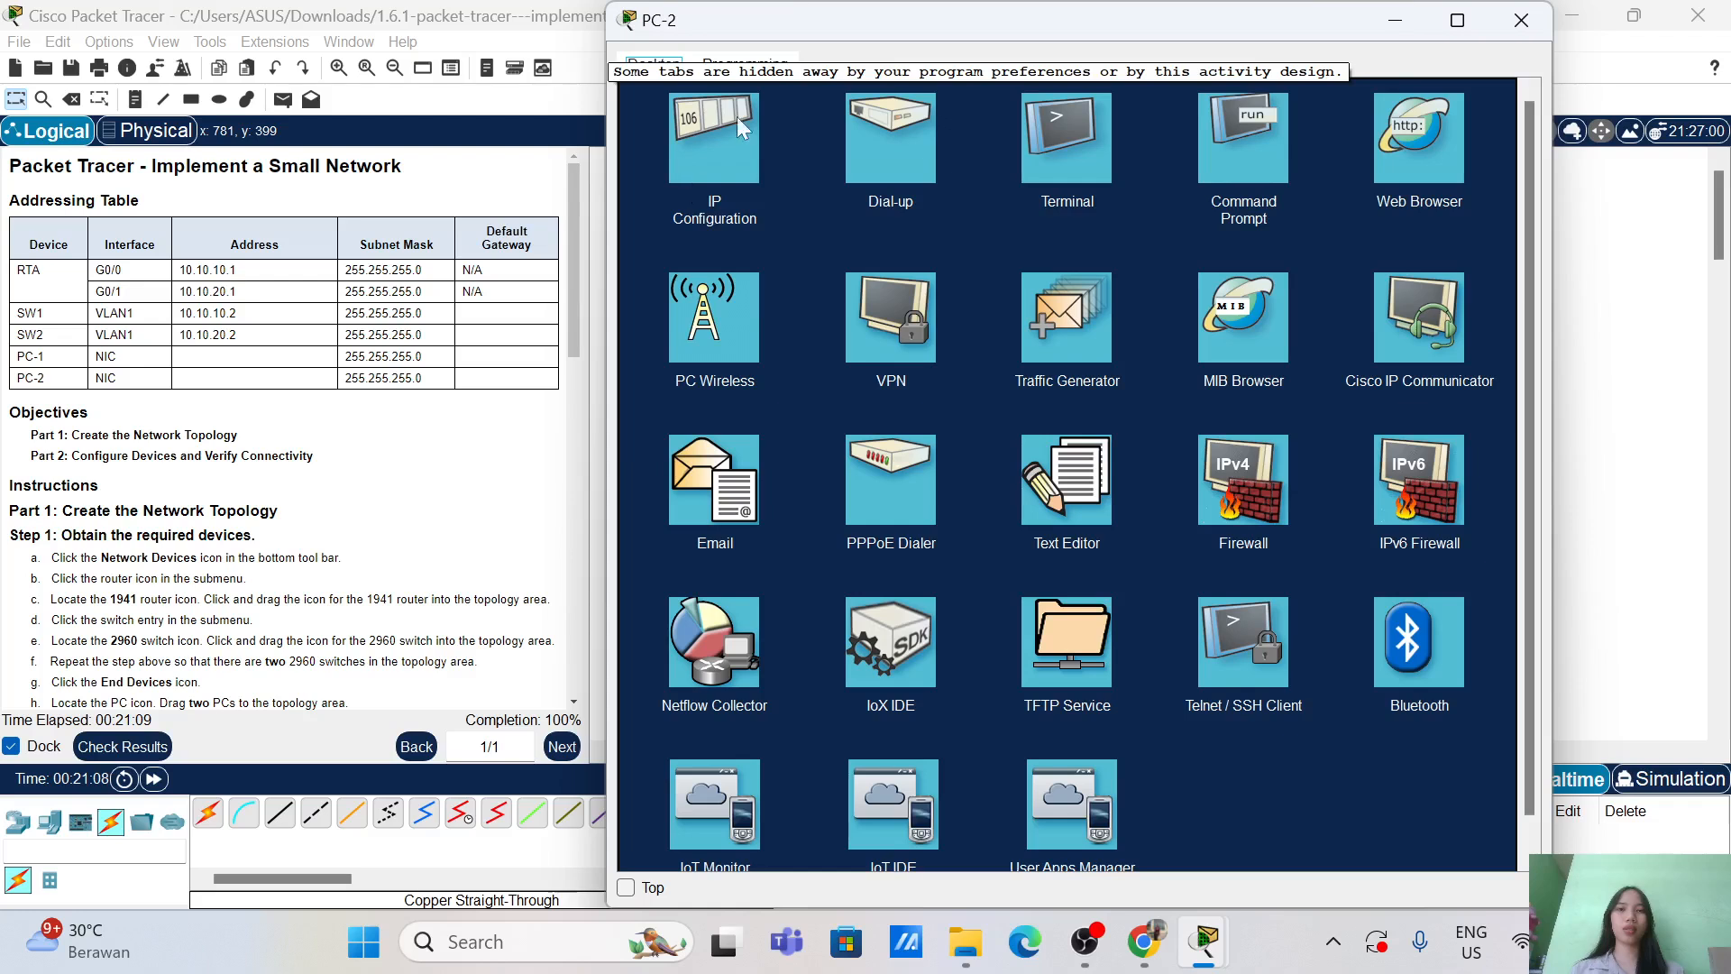
pyautogui.click(1250, 143)
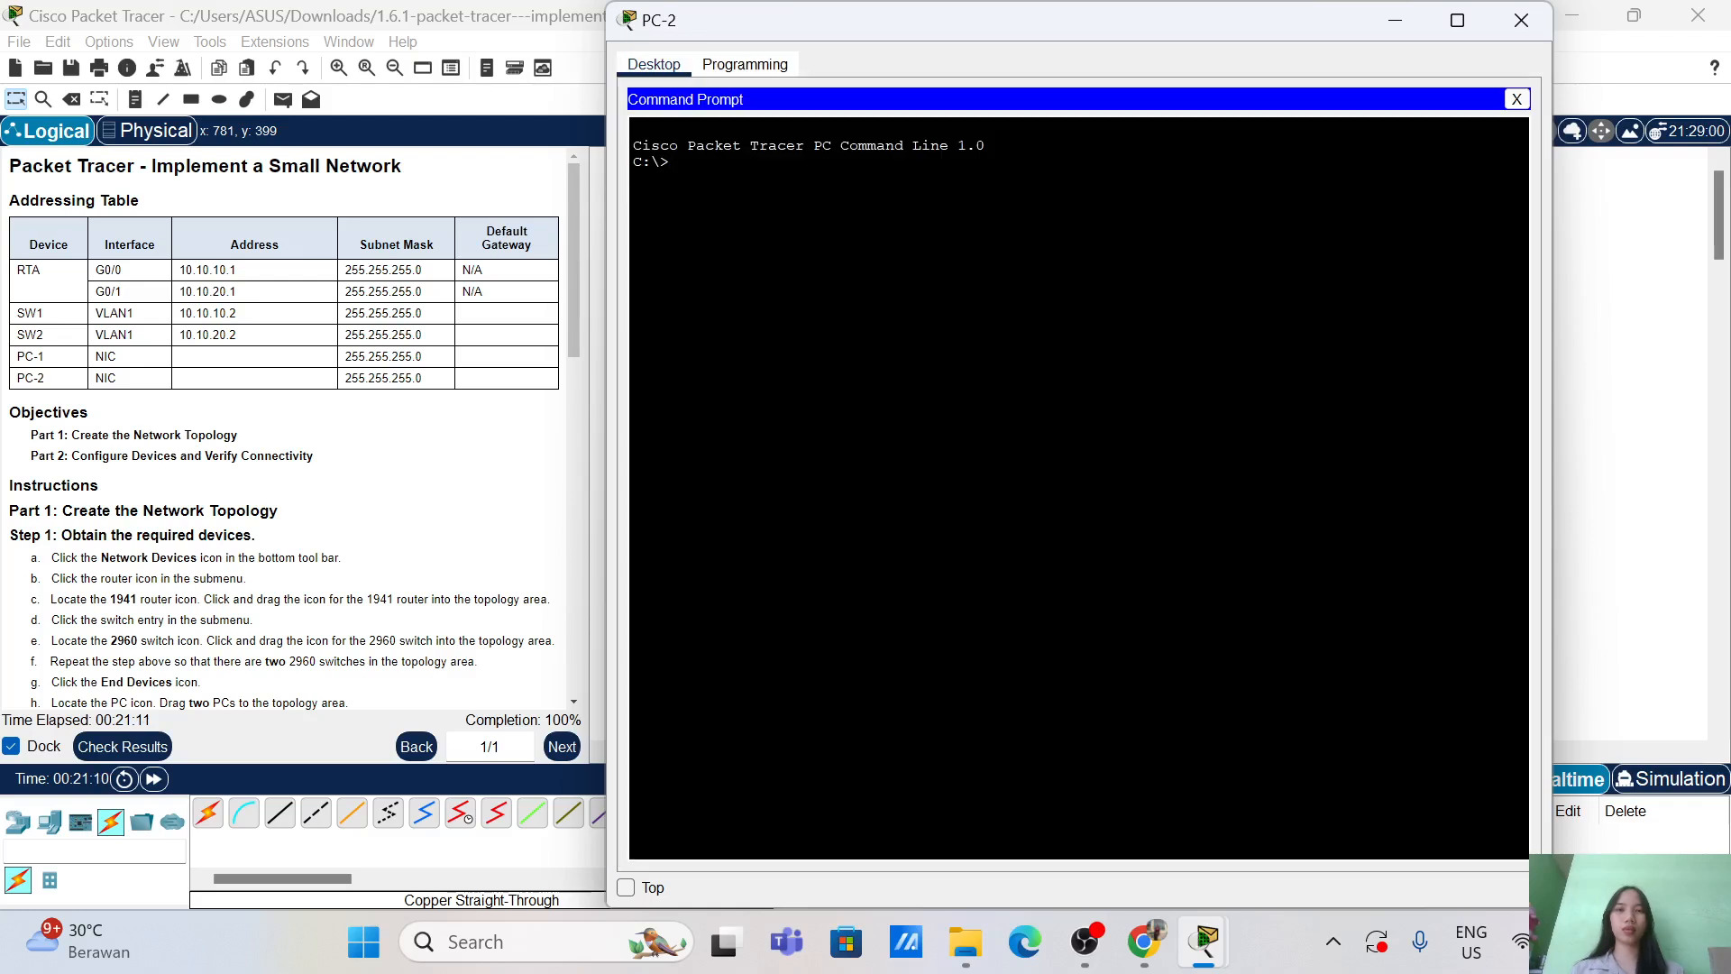
pyautogui.write('ping 10.1')
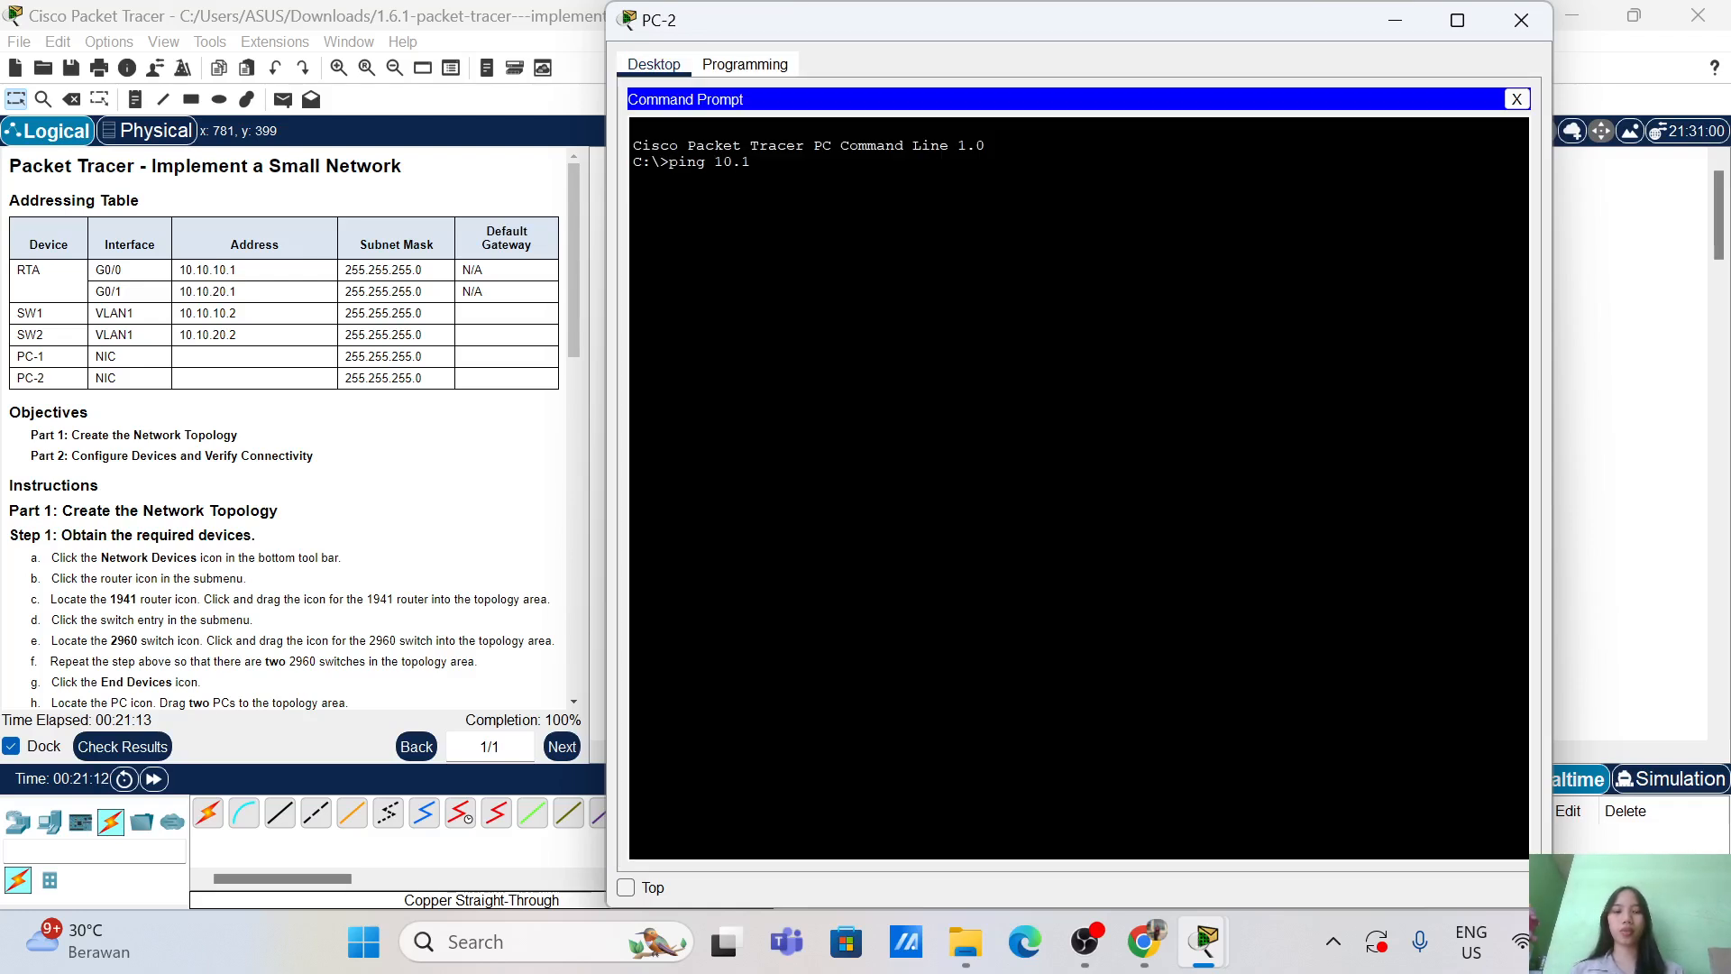
pyautogui.write('0.10.3')
pyautogui.press('Return')
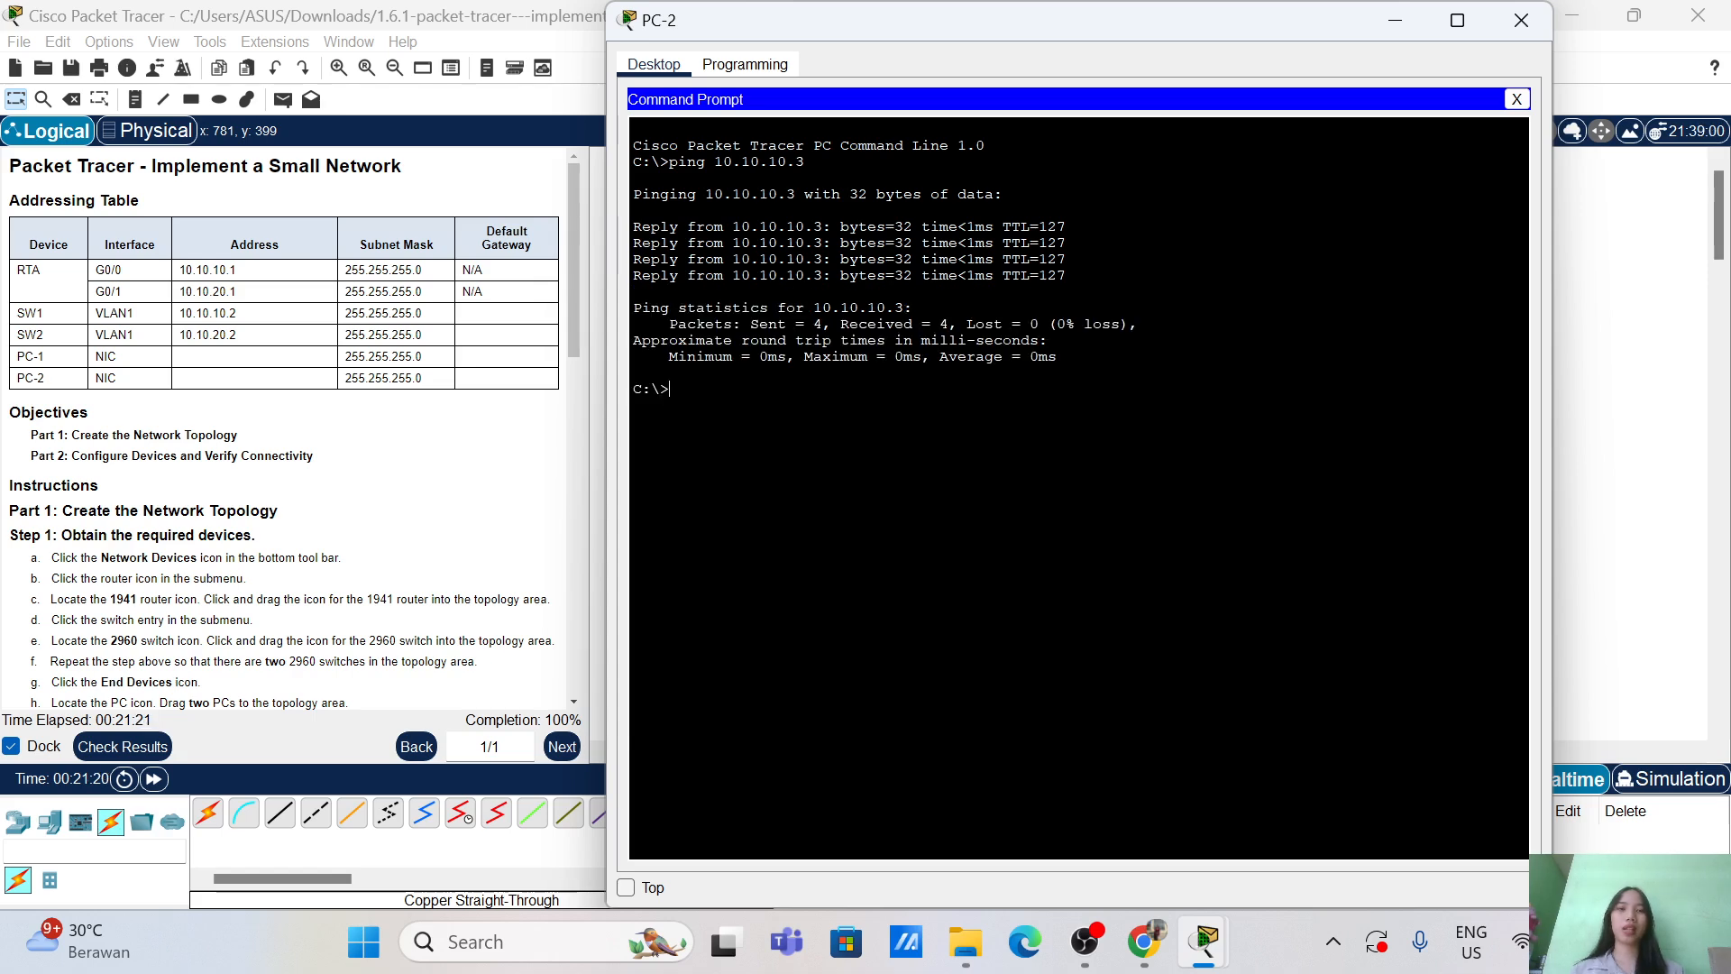
pyautogui.click(1521, 20)
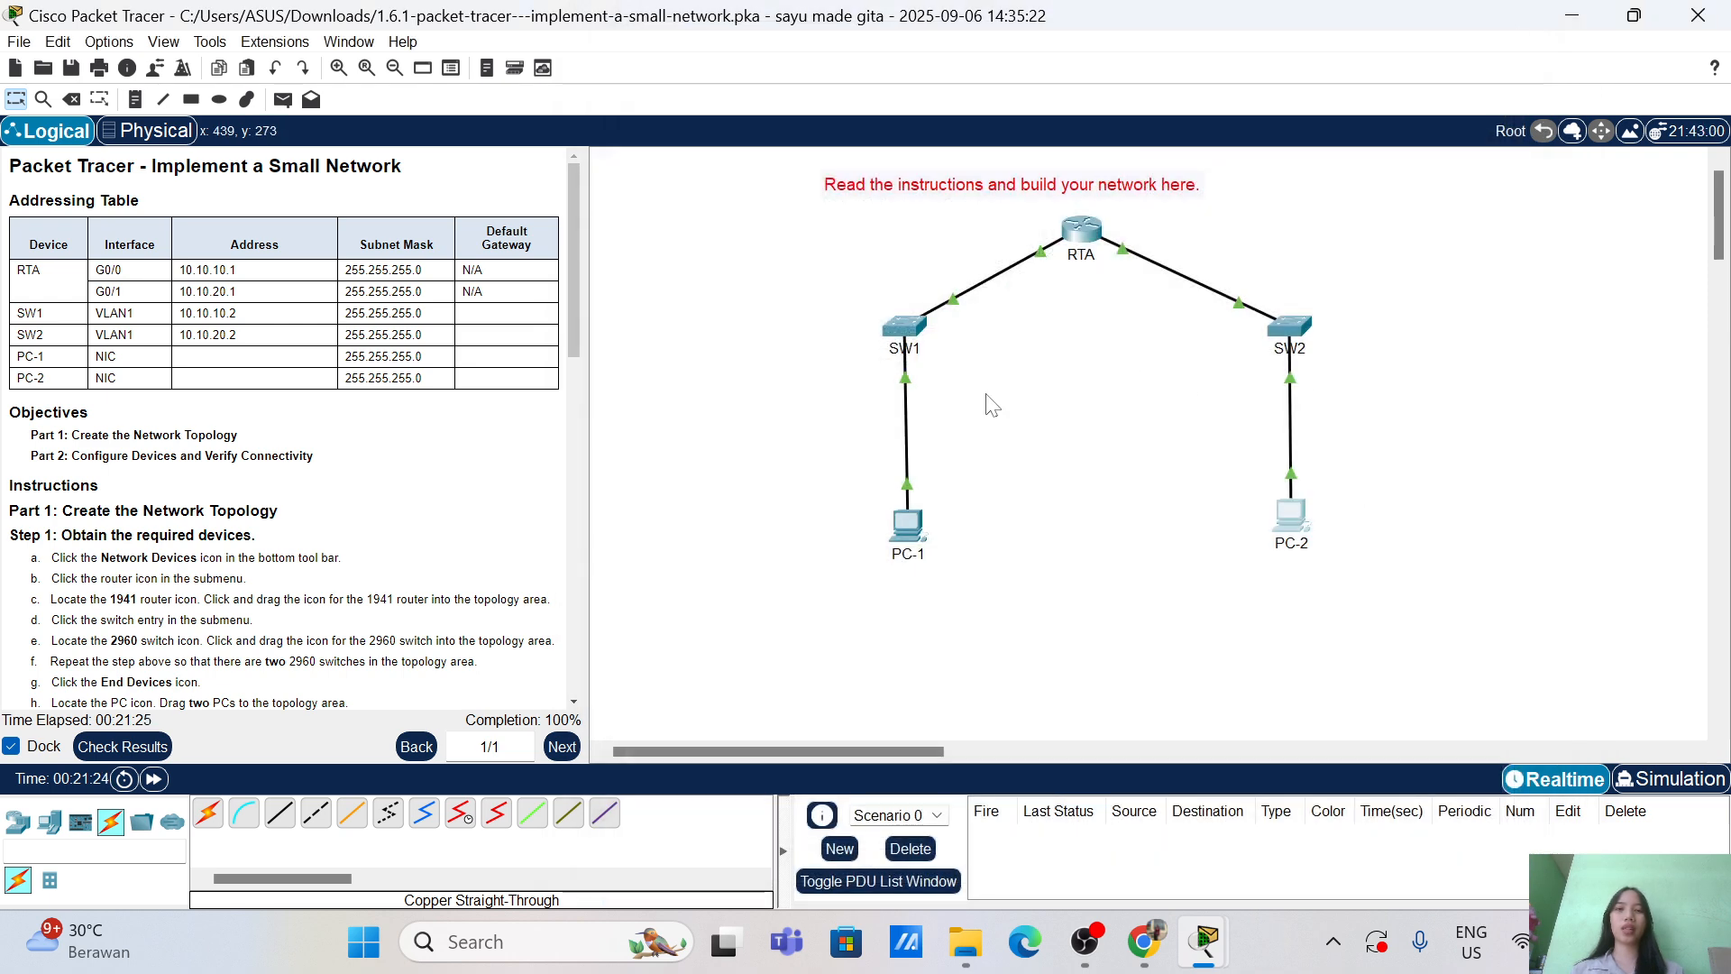